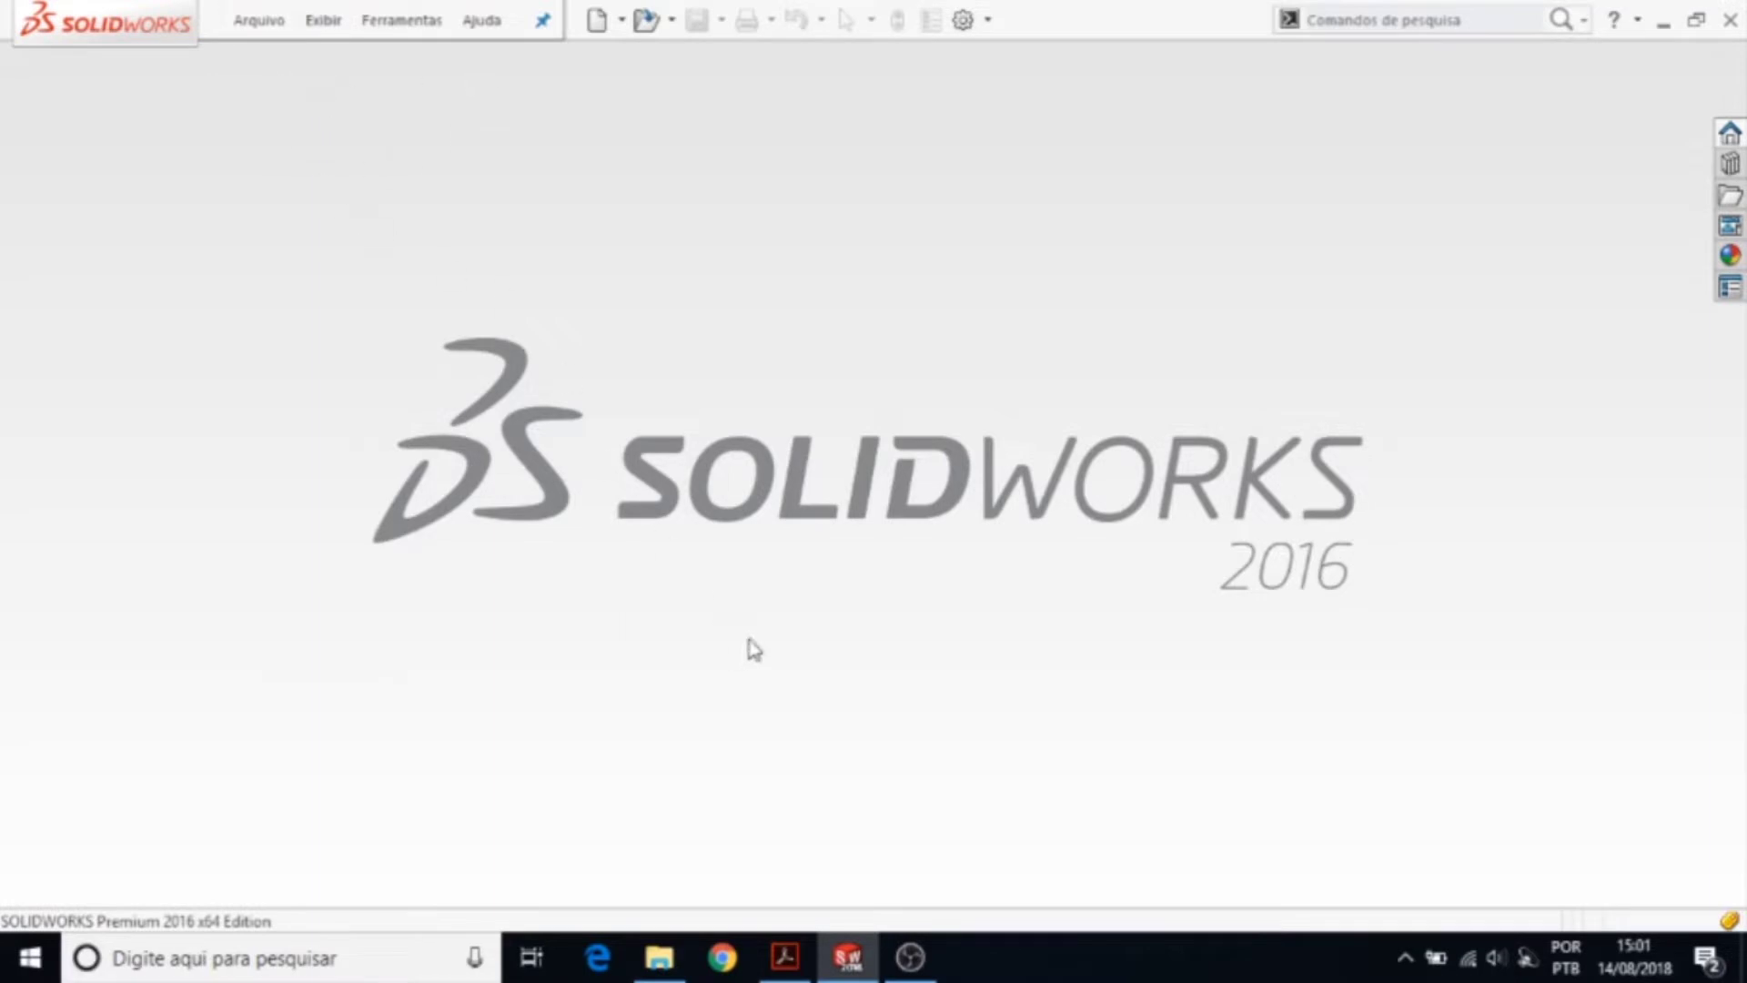
- Review the lever drawing PDF for reference
left_click(785, 956)
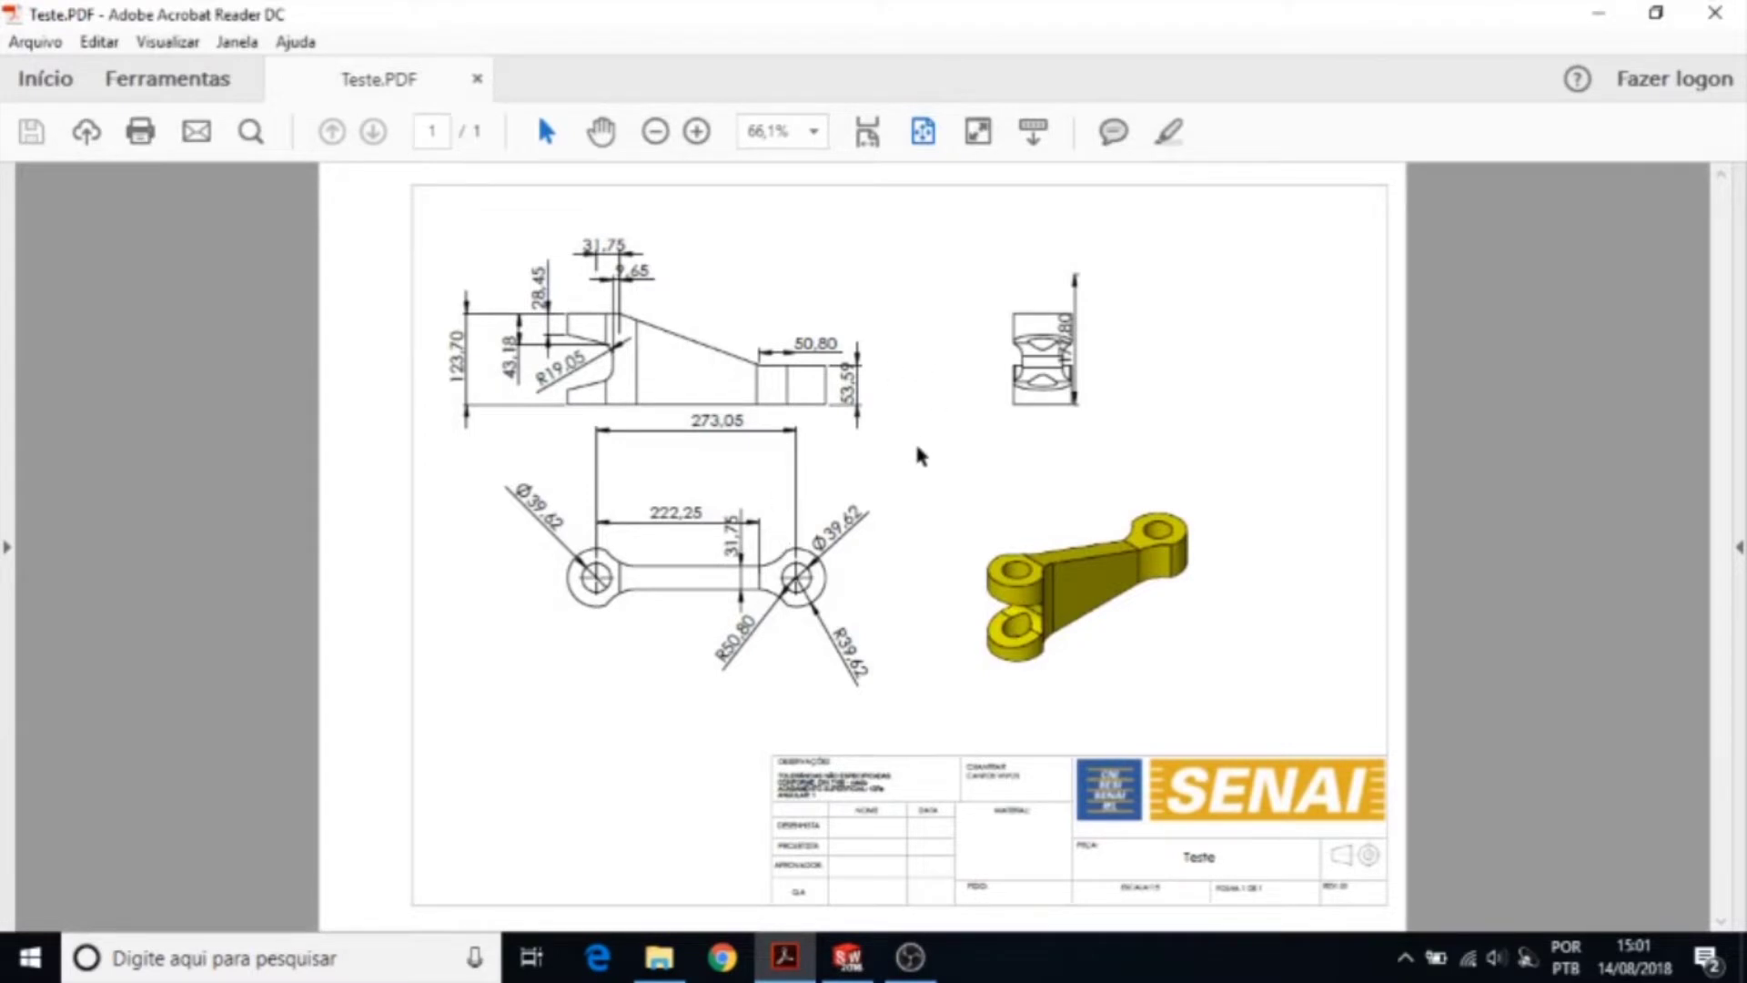
scroll(919, 460, "up", 1, "ctrl")
scroll(916, 464, "up", 2, "ctrl")
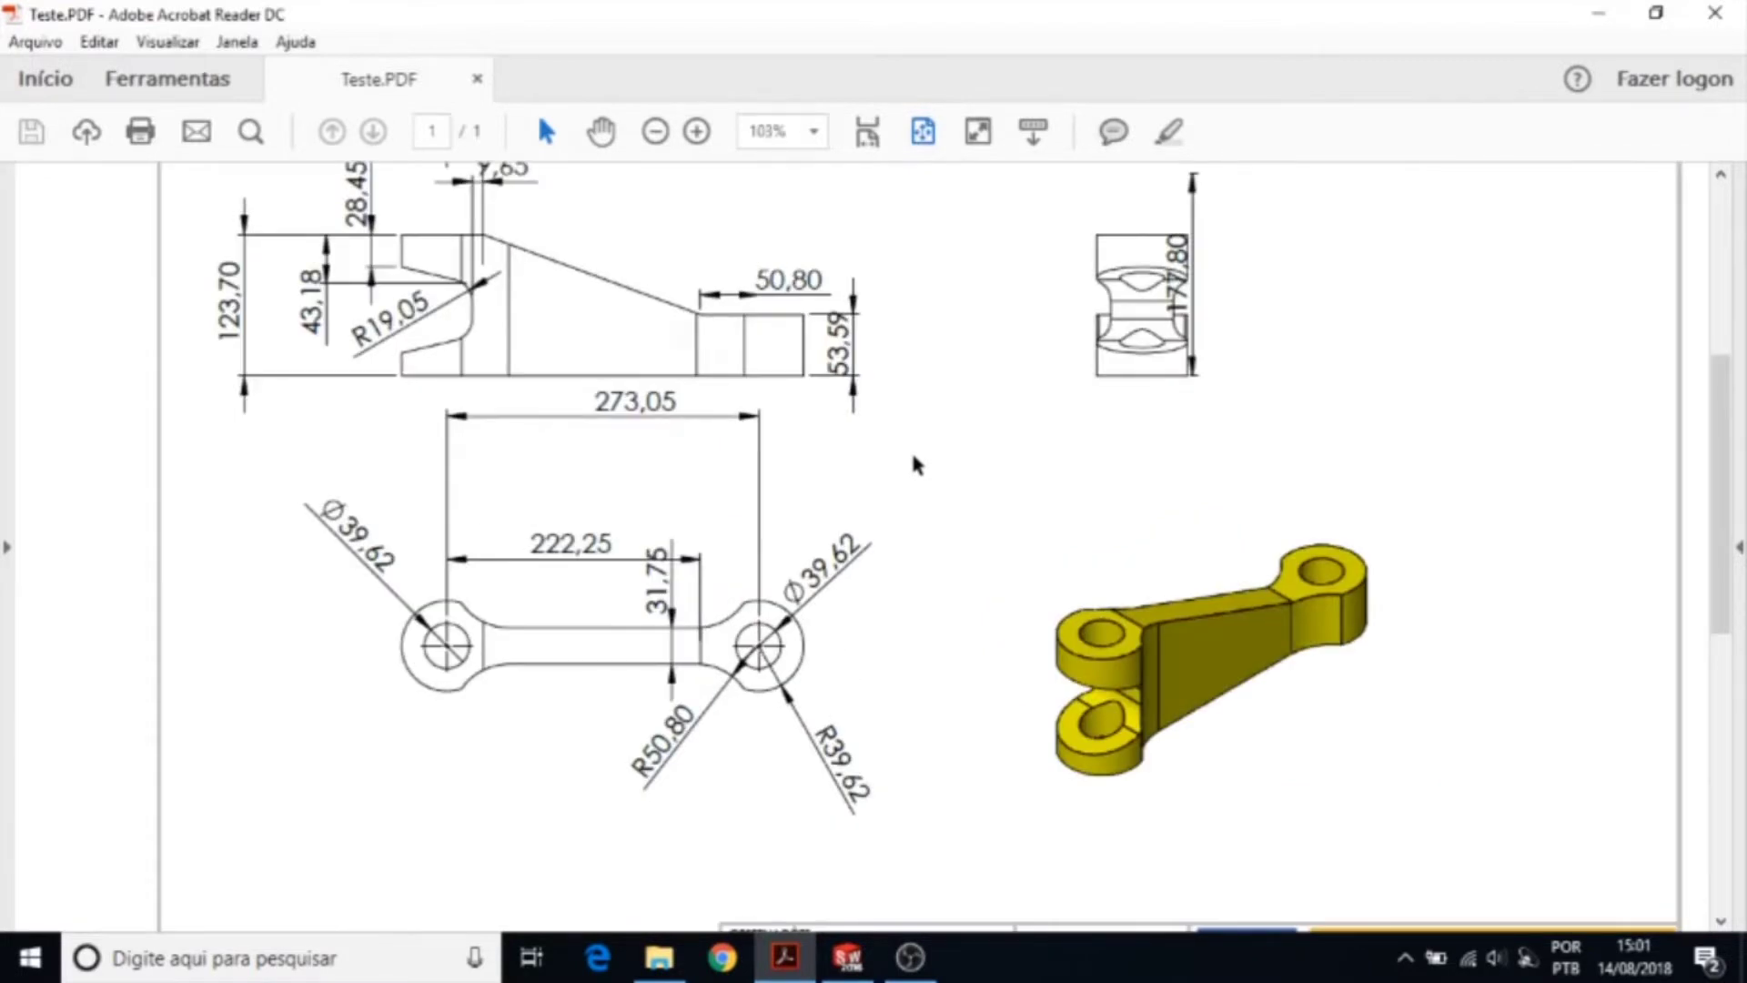
scroll(916, 465, "down", 2, "ctrl")
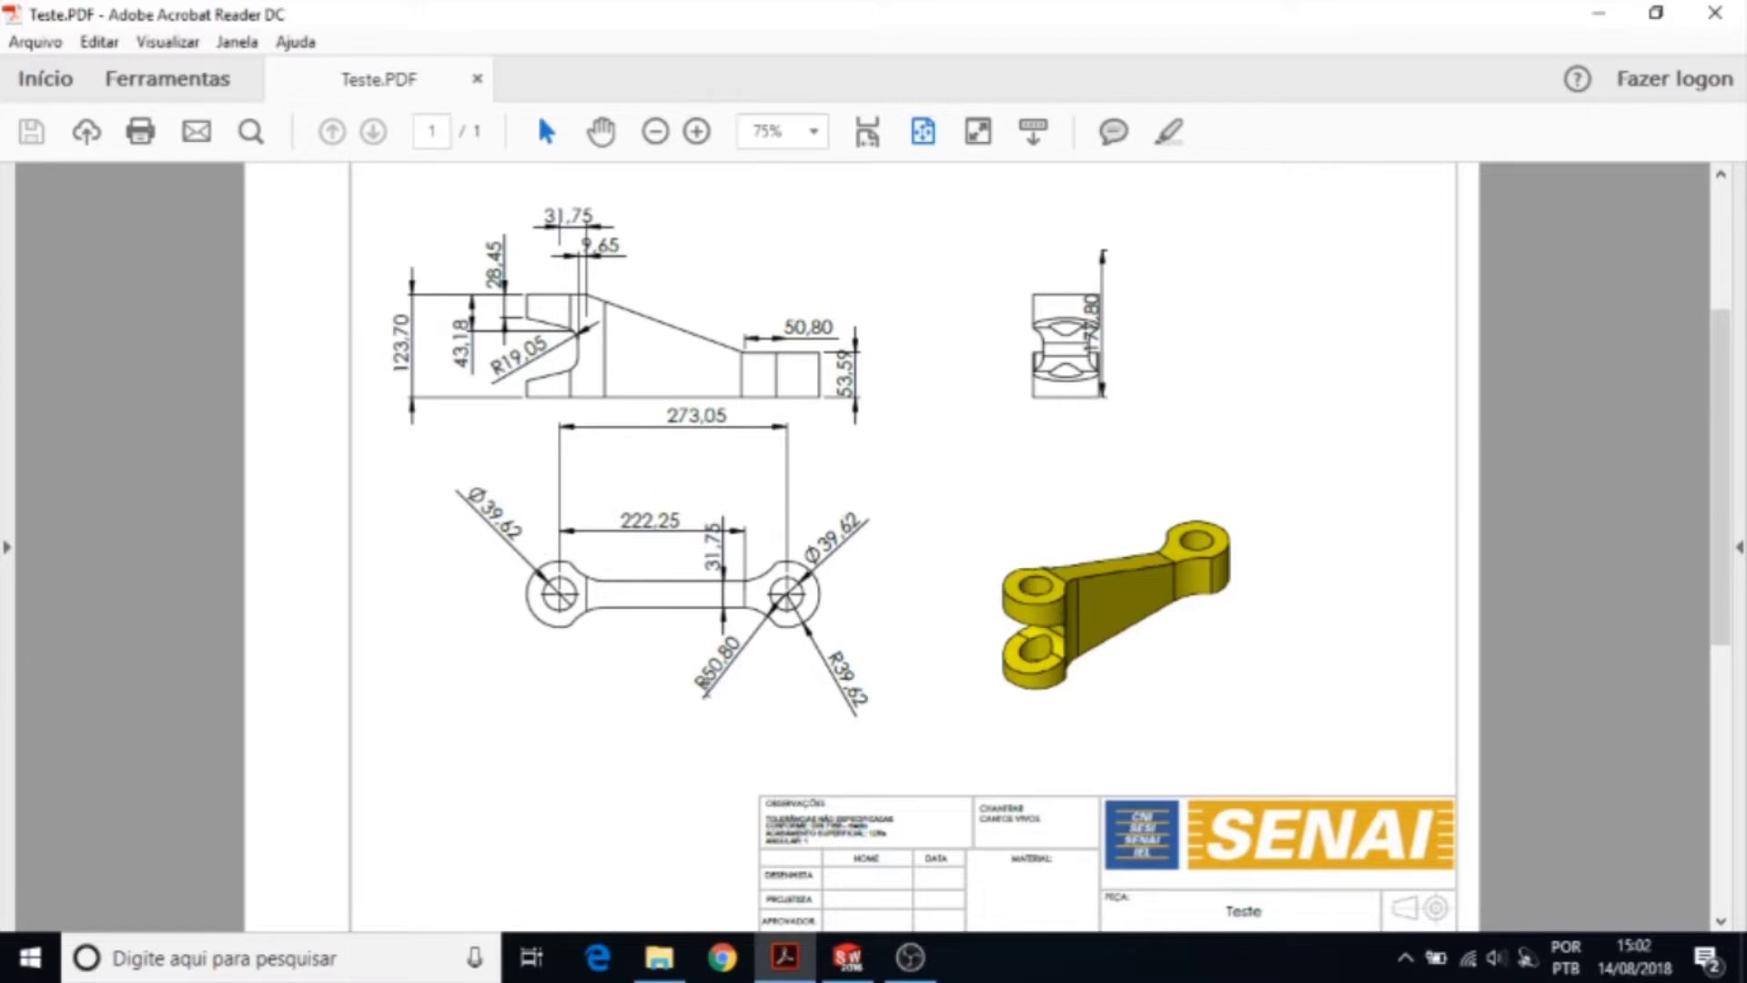
- Create a new Peça part document, Peça1, checking it against the lever drawing
mouse_move(848, 957)
left_click(851, 960)
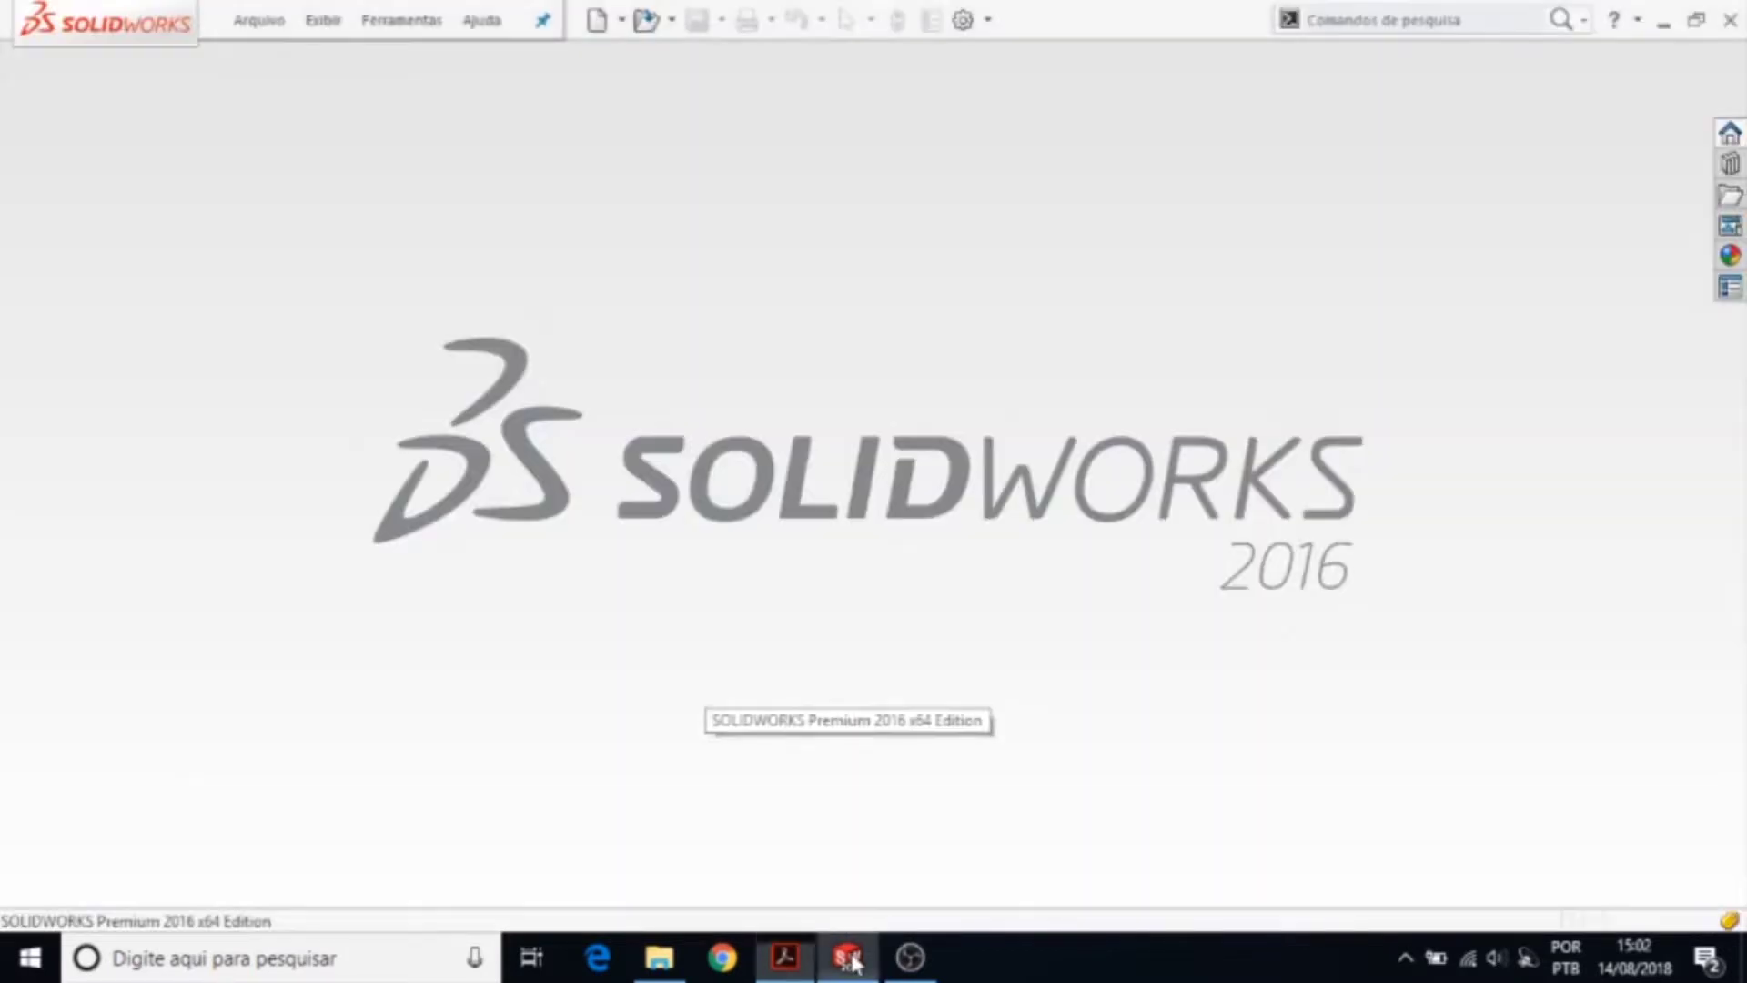
left_click(259, 20)
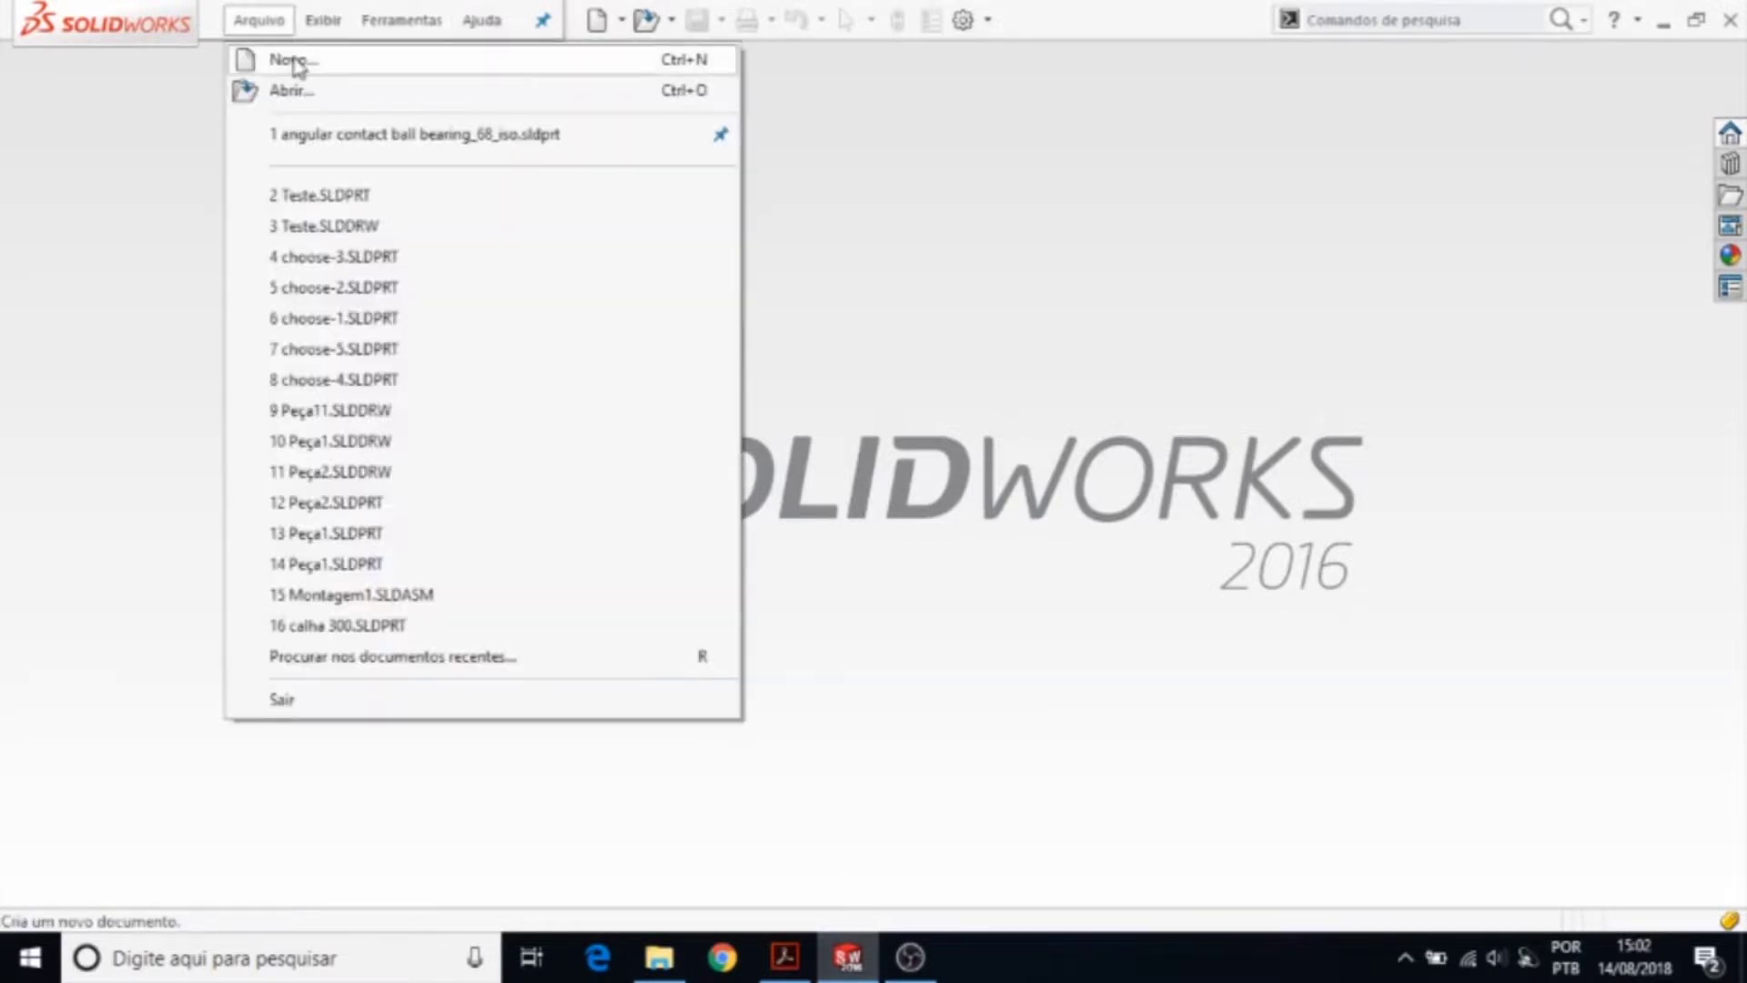
left_click(293, 62)
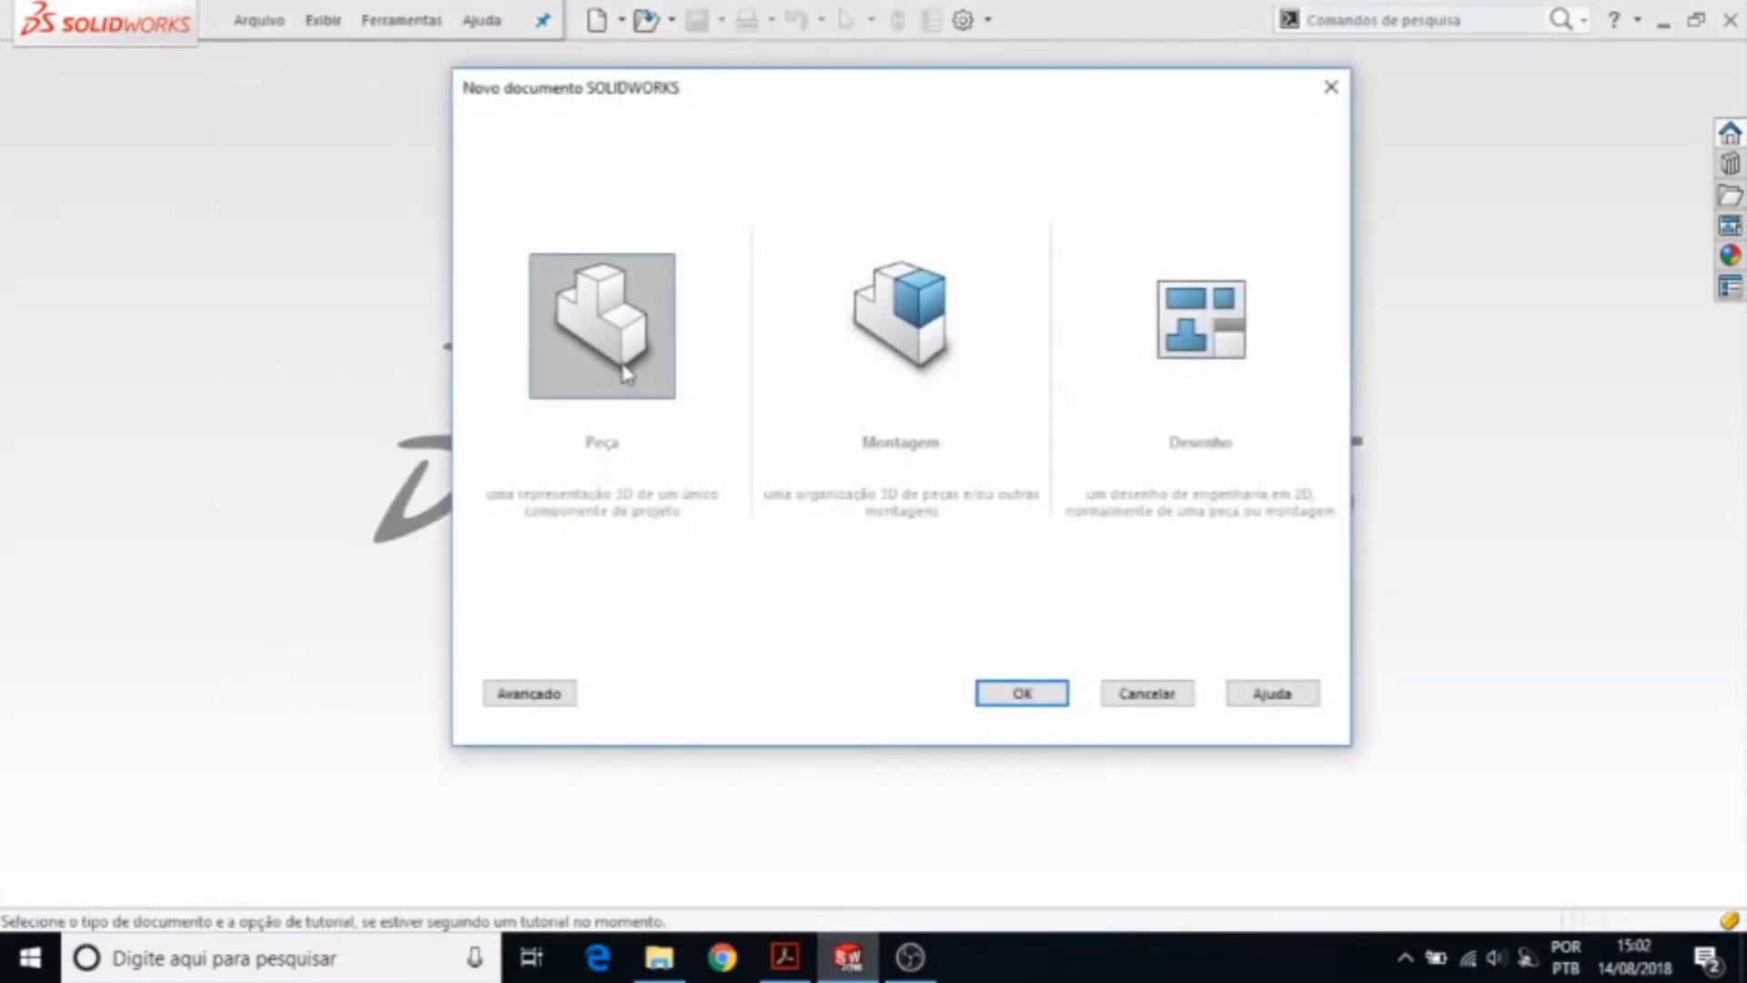
left_click(1027, 692)
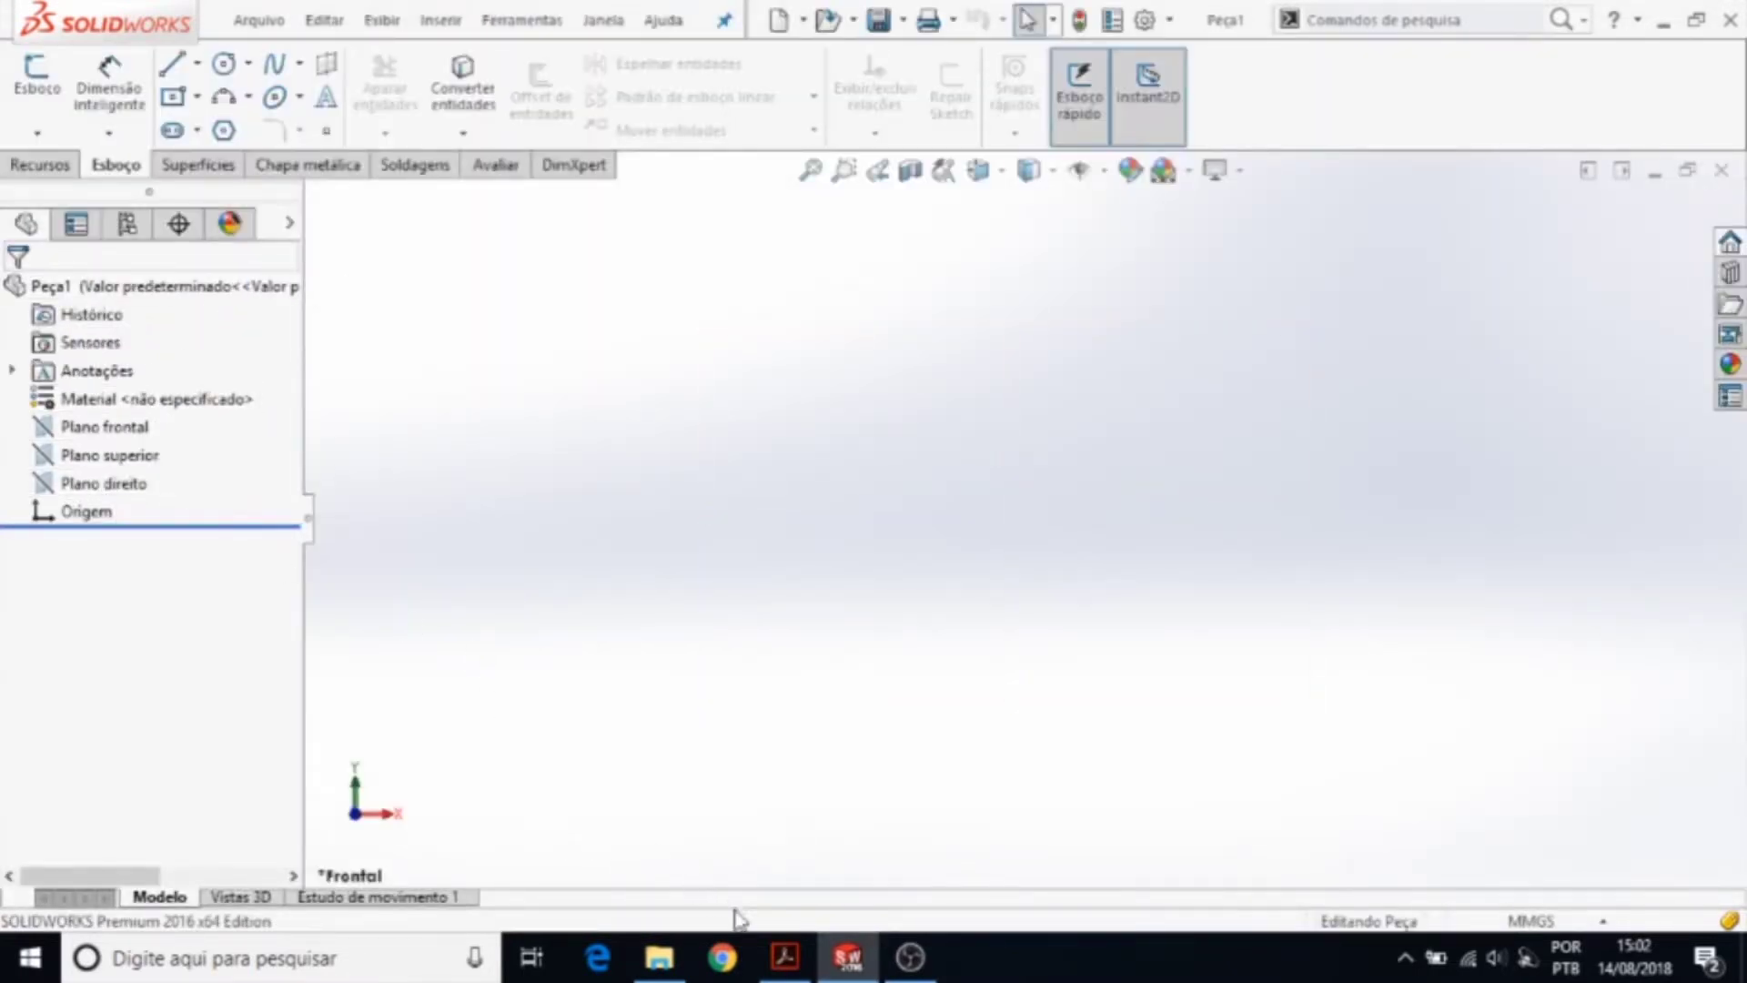
left_click(782, 956)
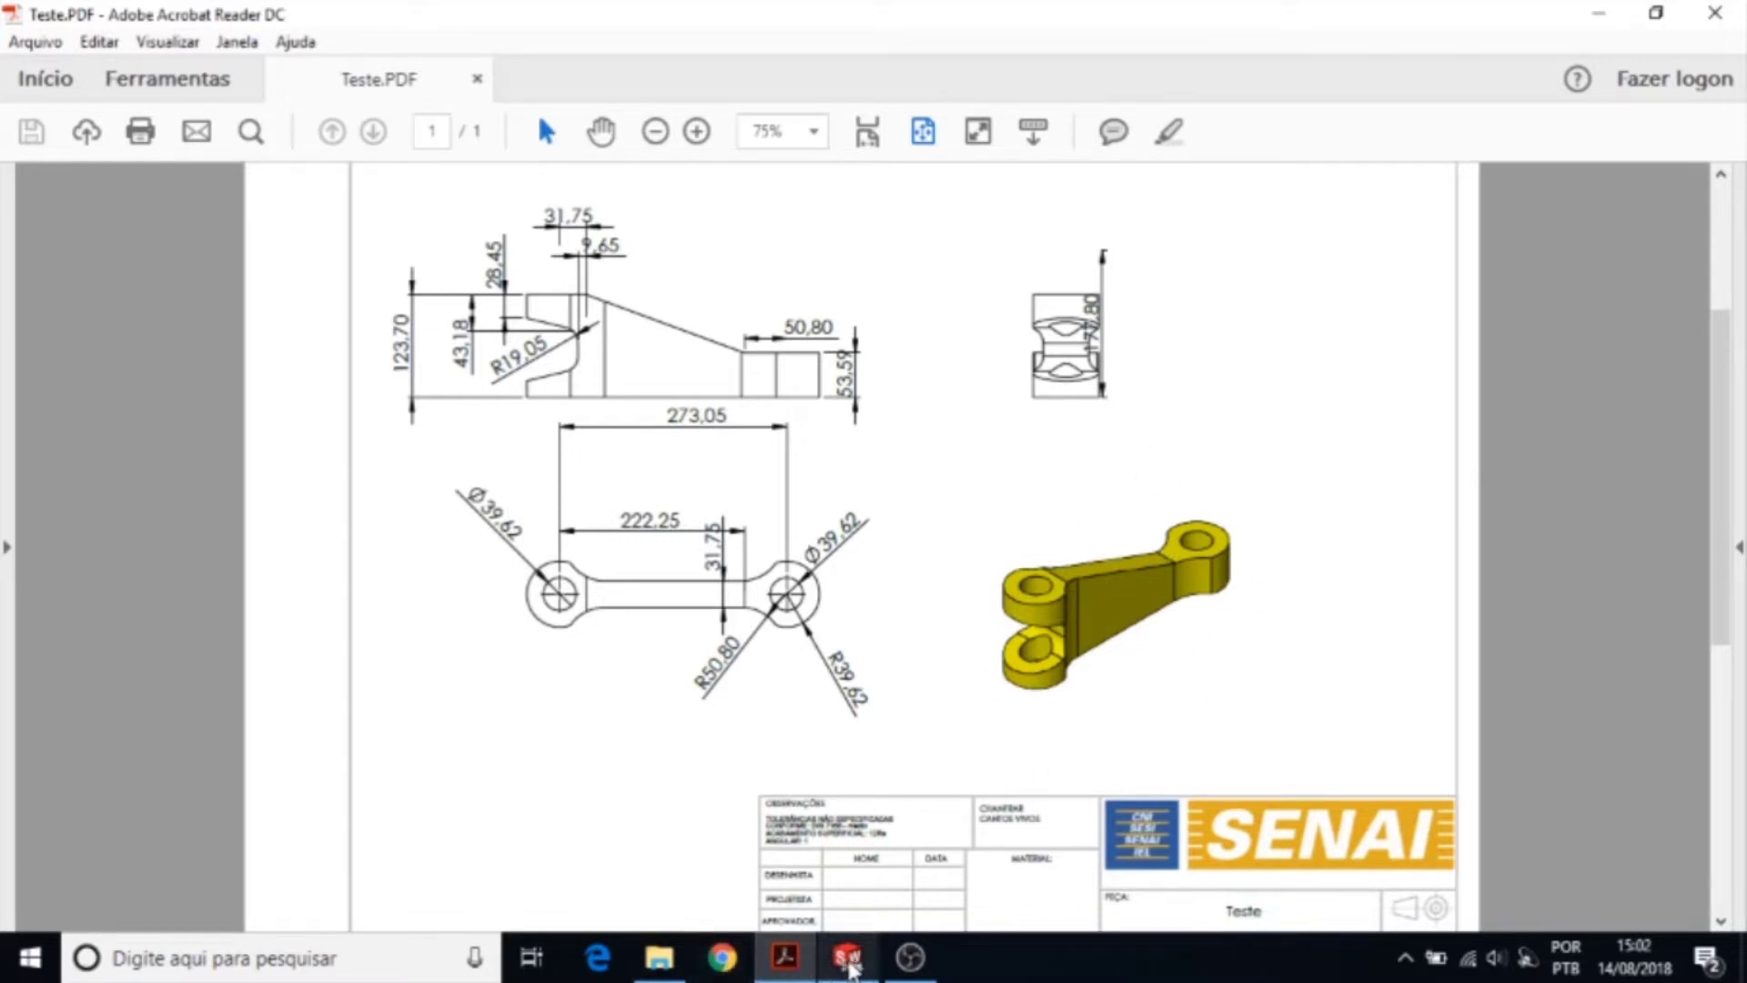
left_click(849, 968)
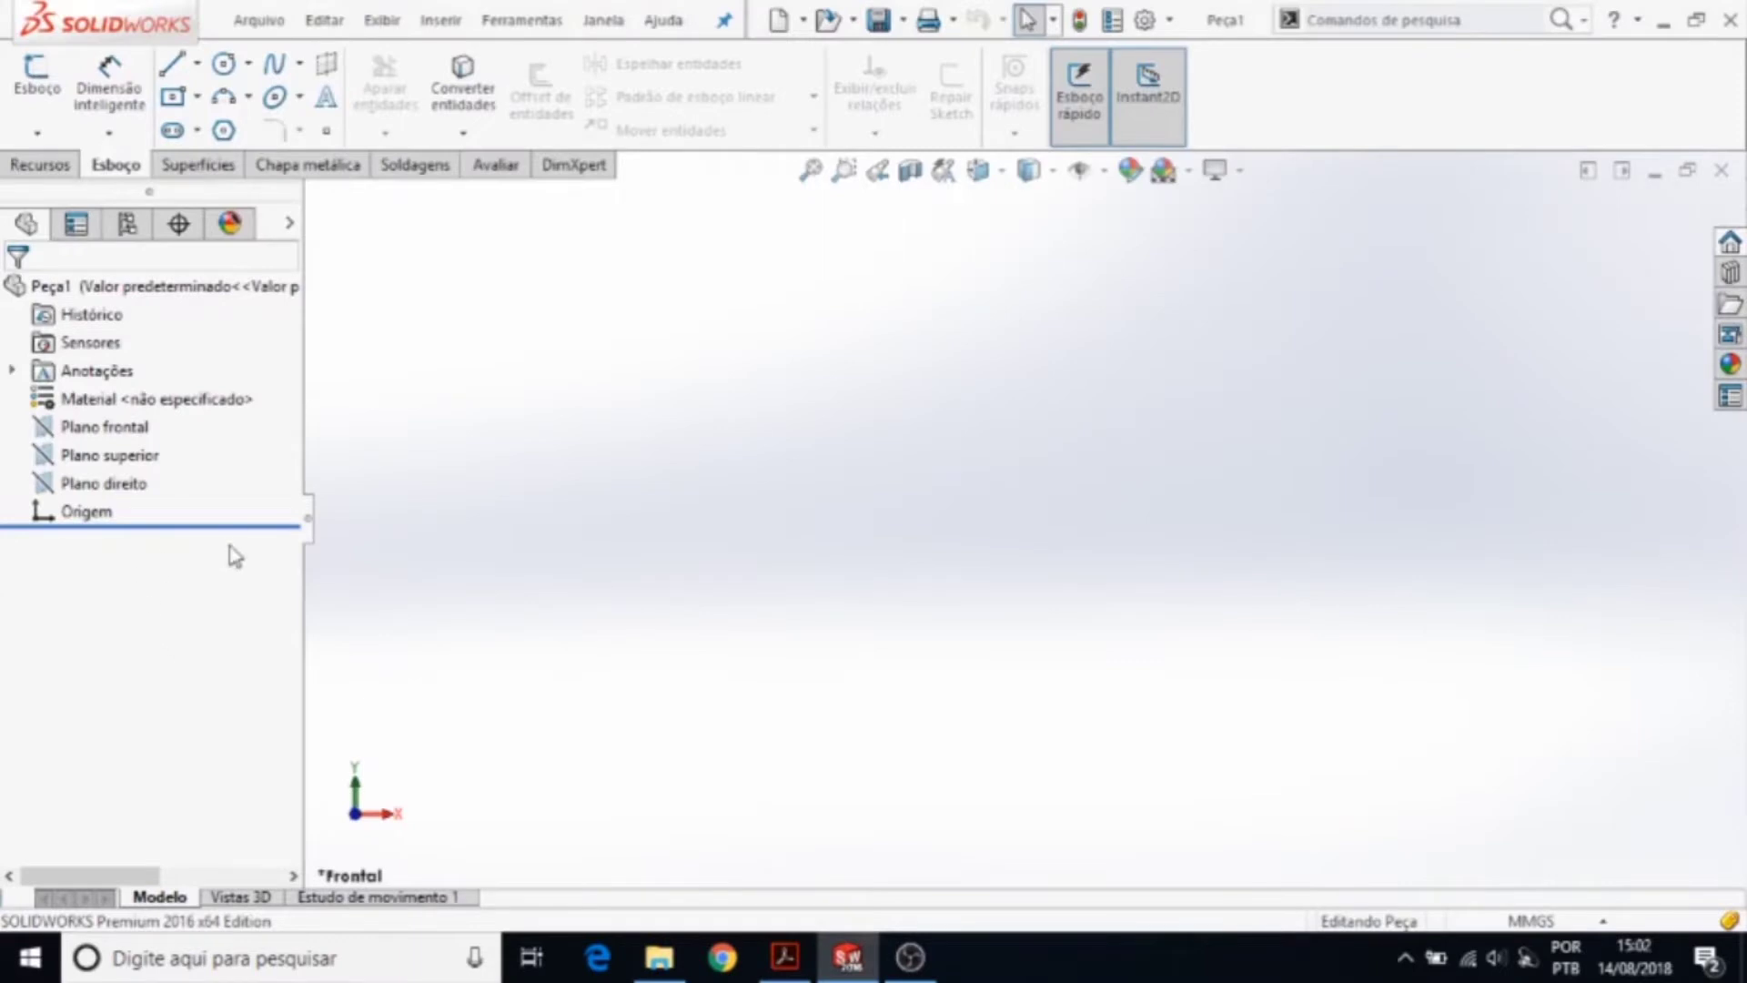
key("space")
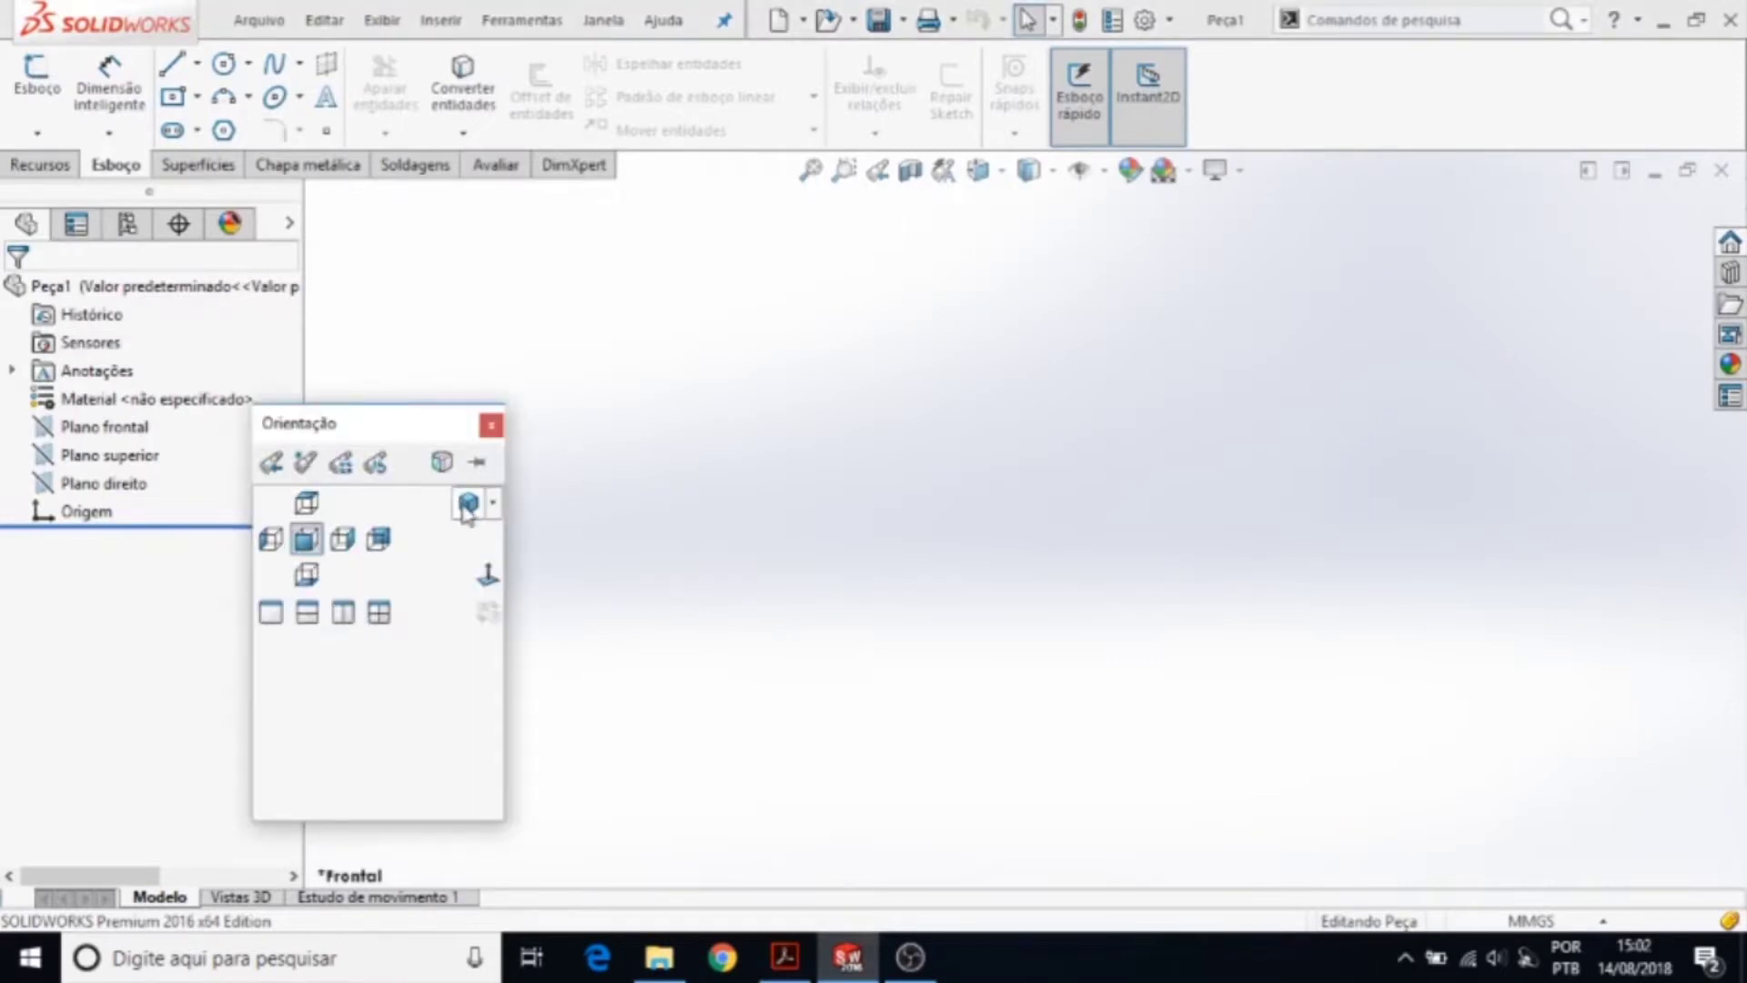
- Switch to Isometric view and open a sketch on Plano superior
left_click(467, 506)
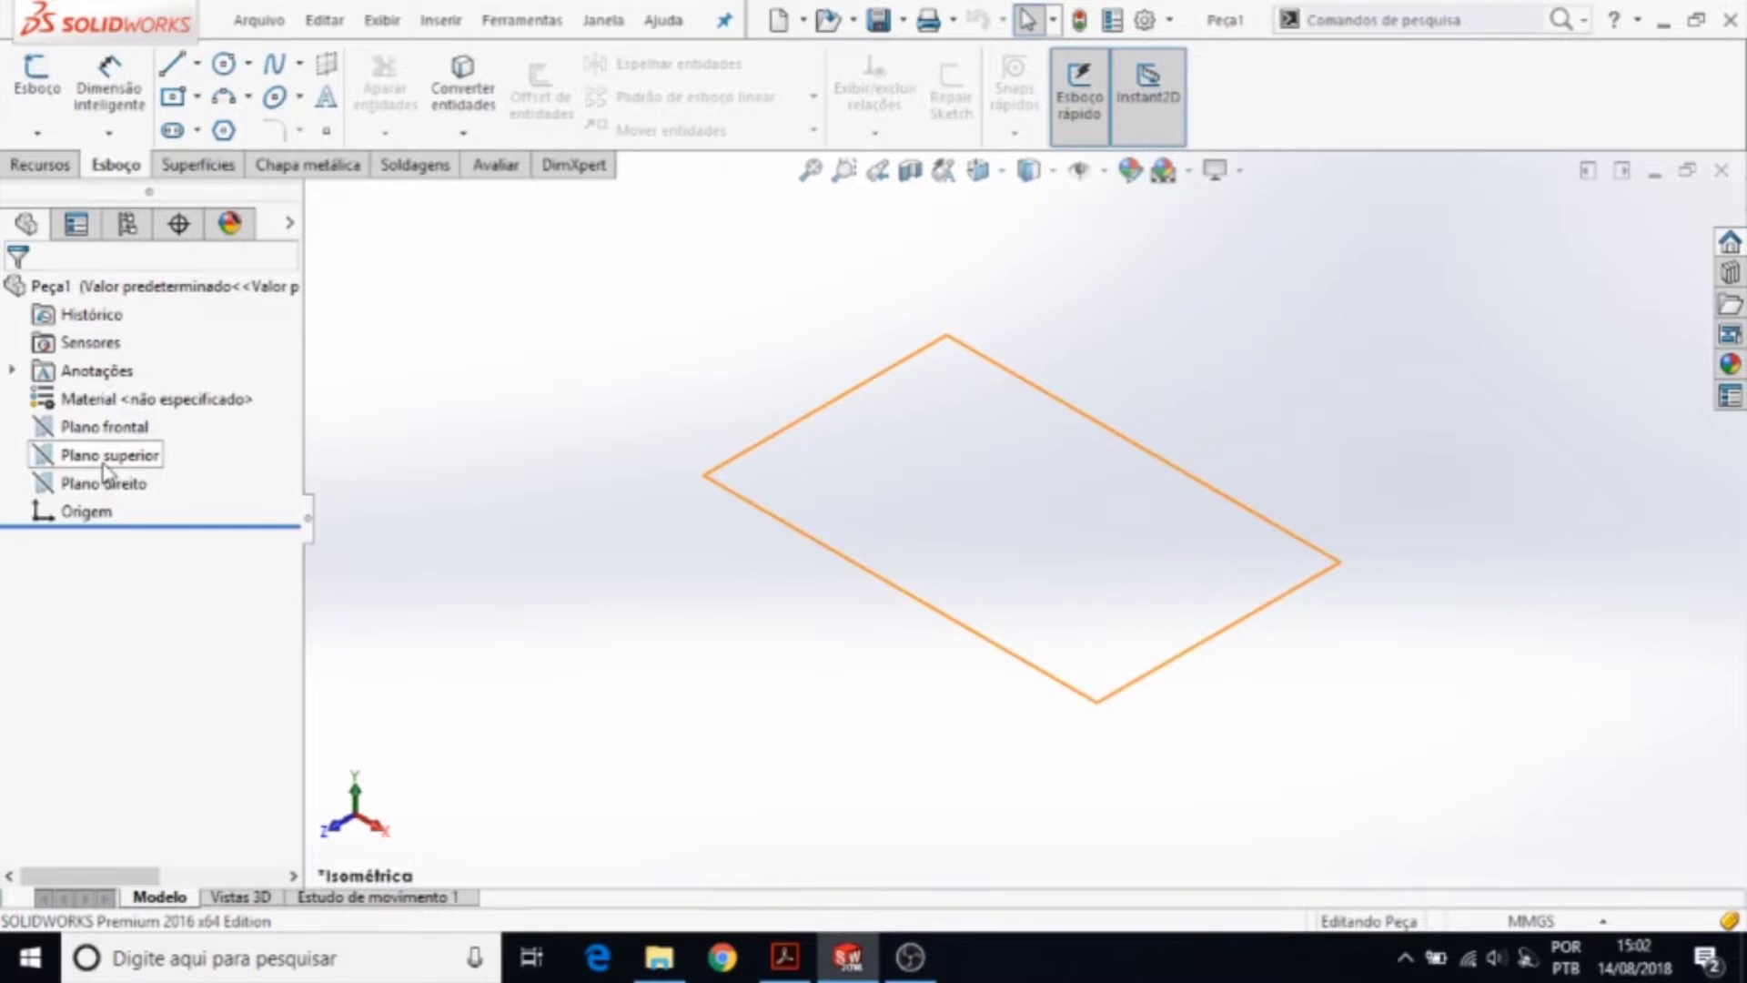
left_click(106, 458)
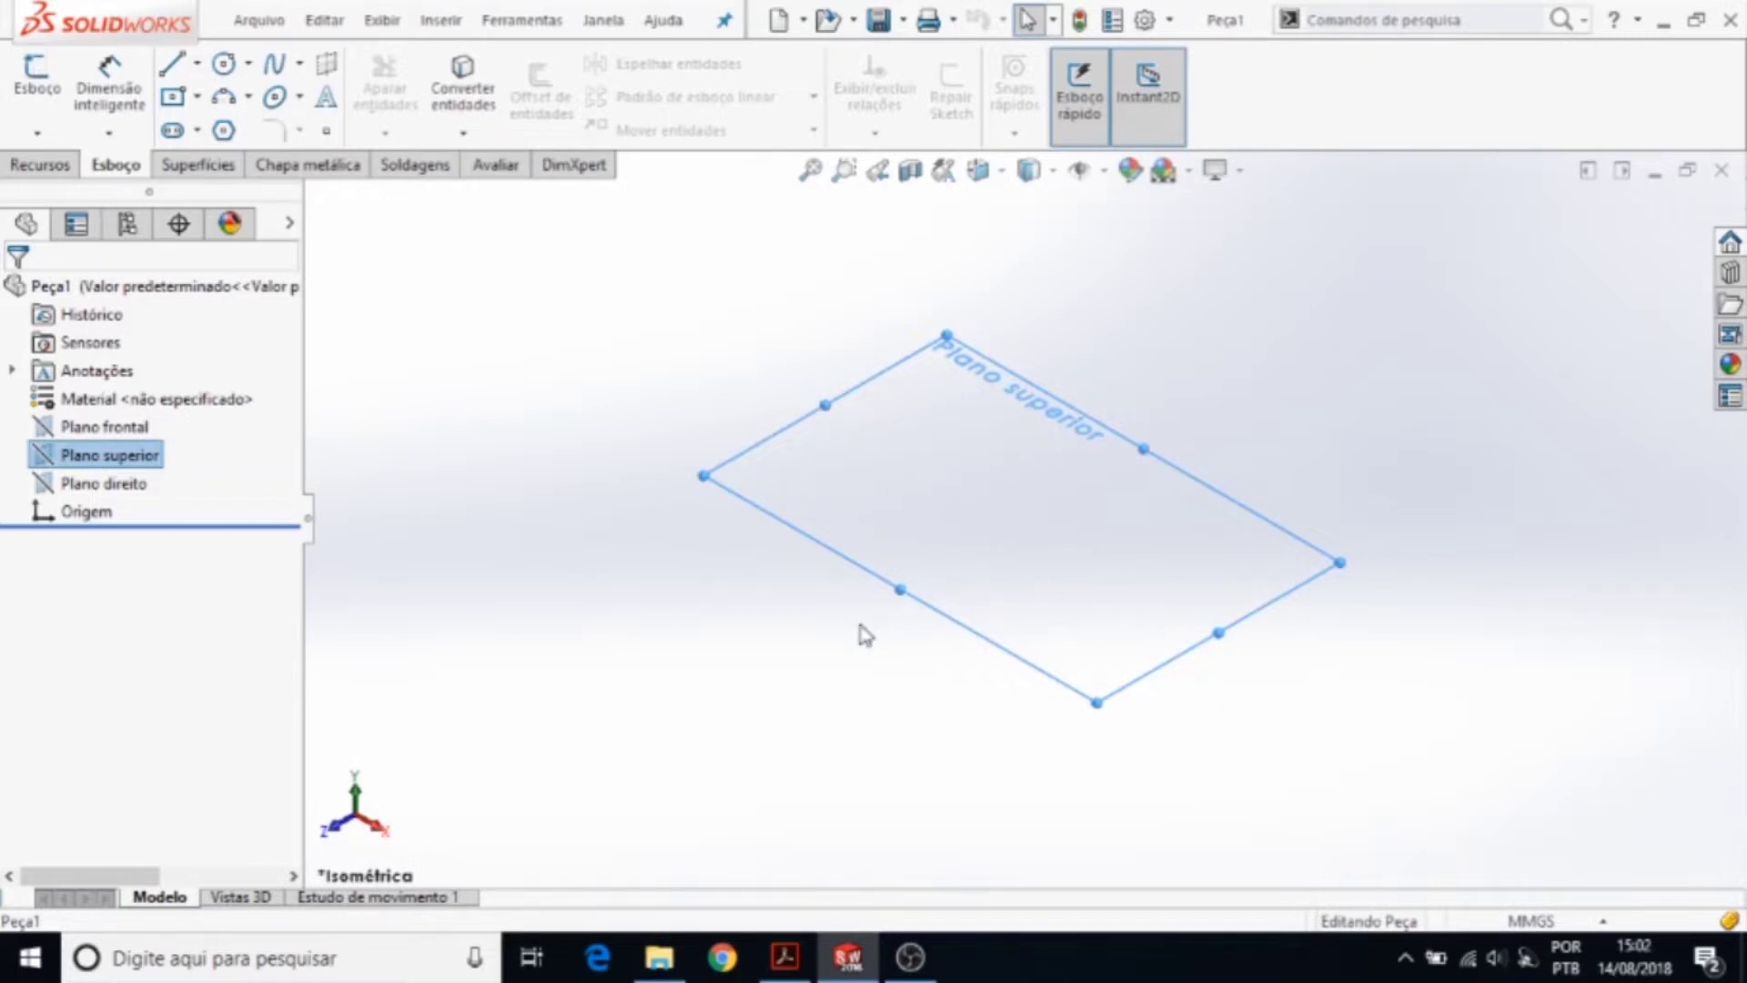
left_click(1112, 437)
left_click(36, 80)
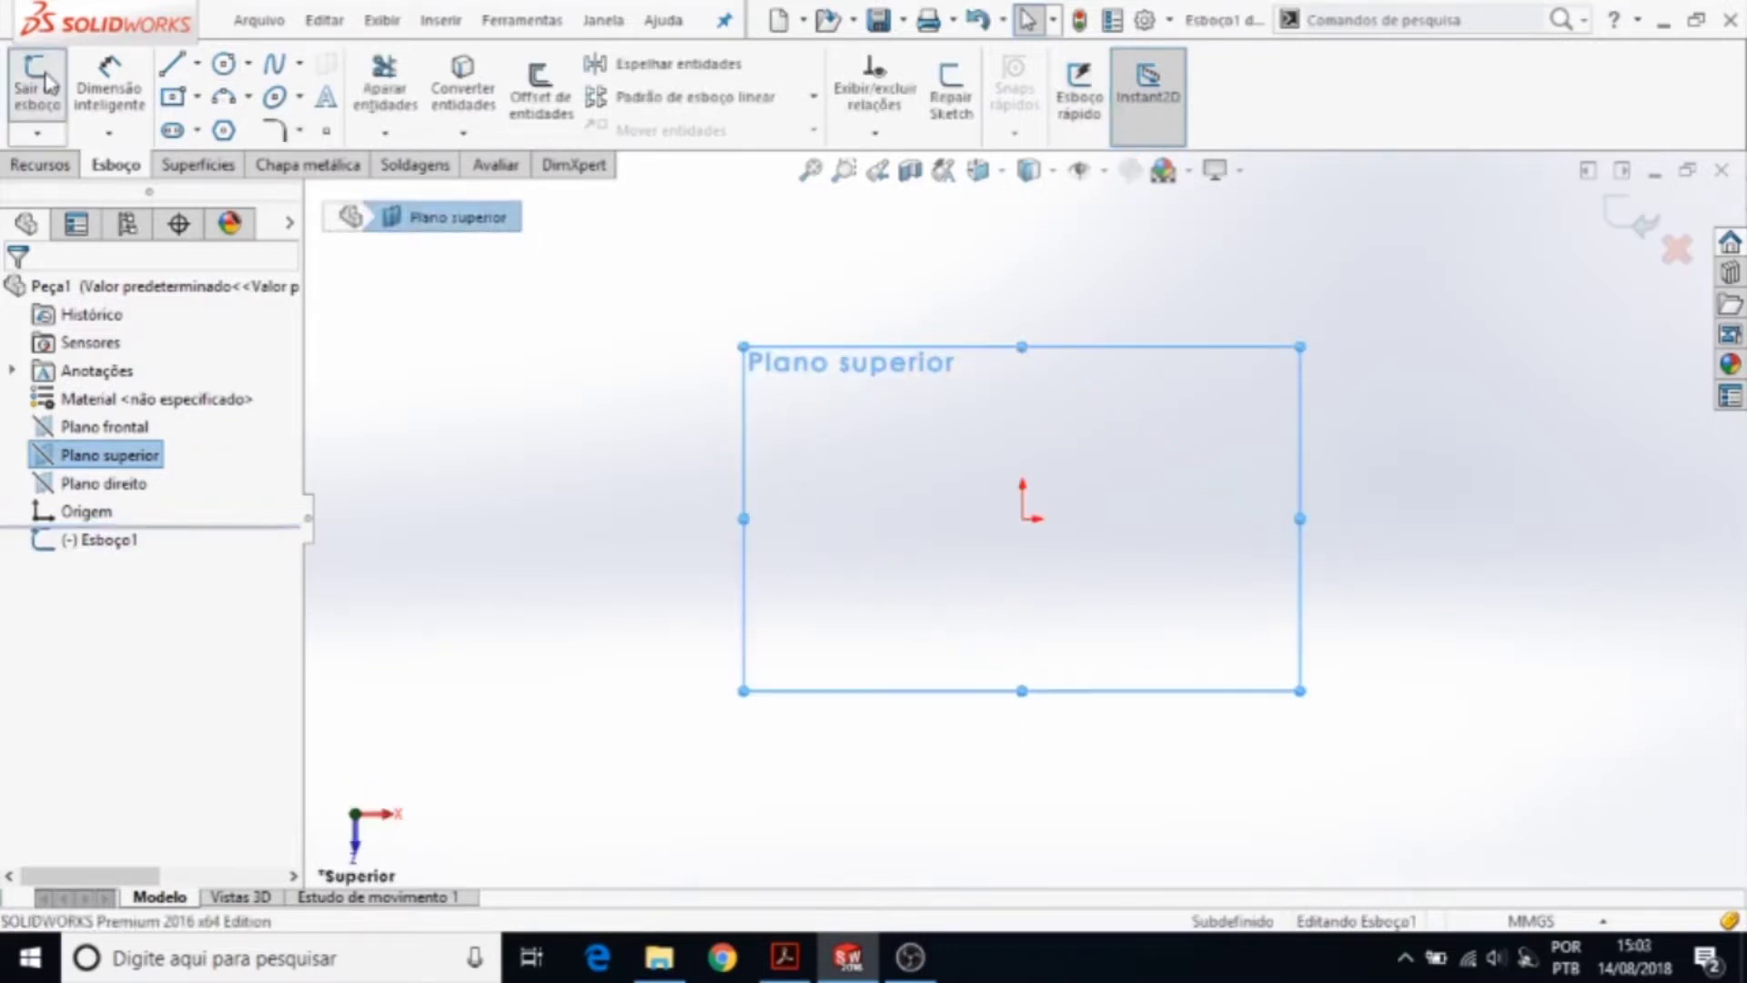
left_click(197, 63)
- Draw a vertical construction centreline passing across the origin
left_click(223, 121)
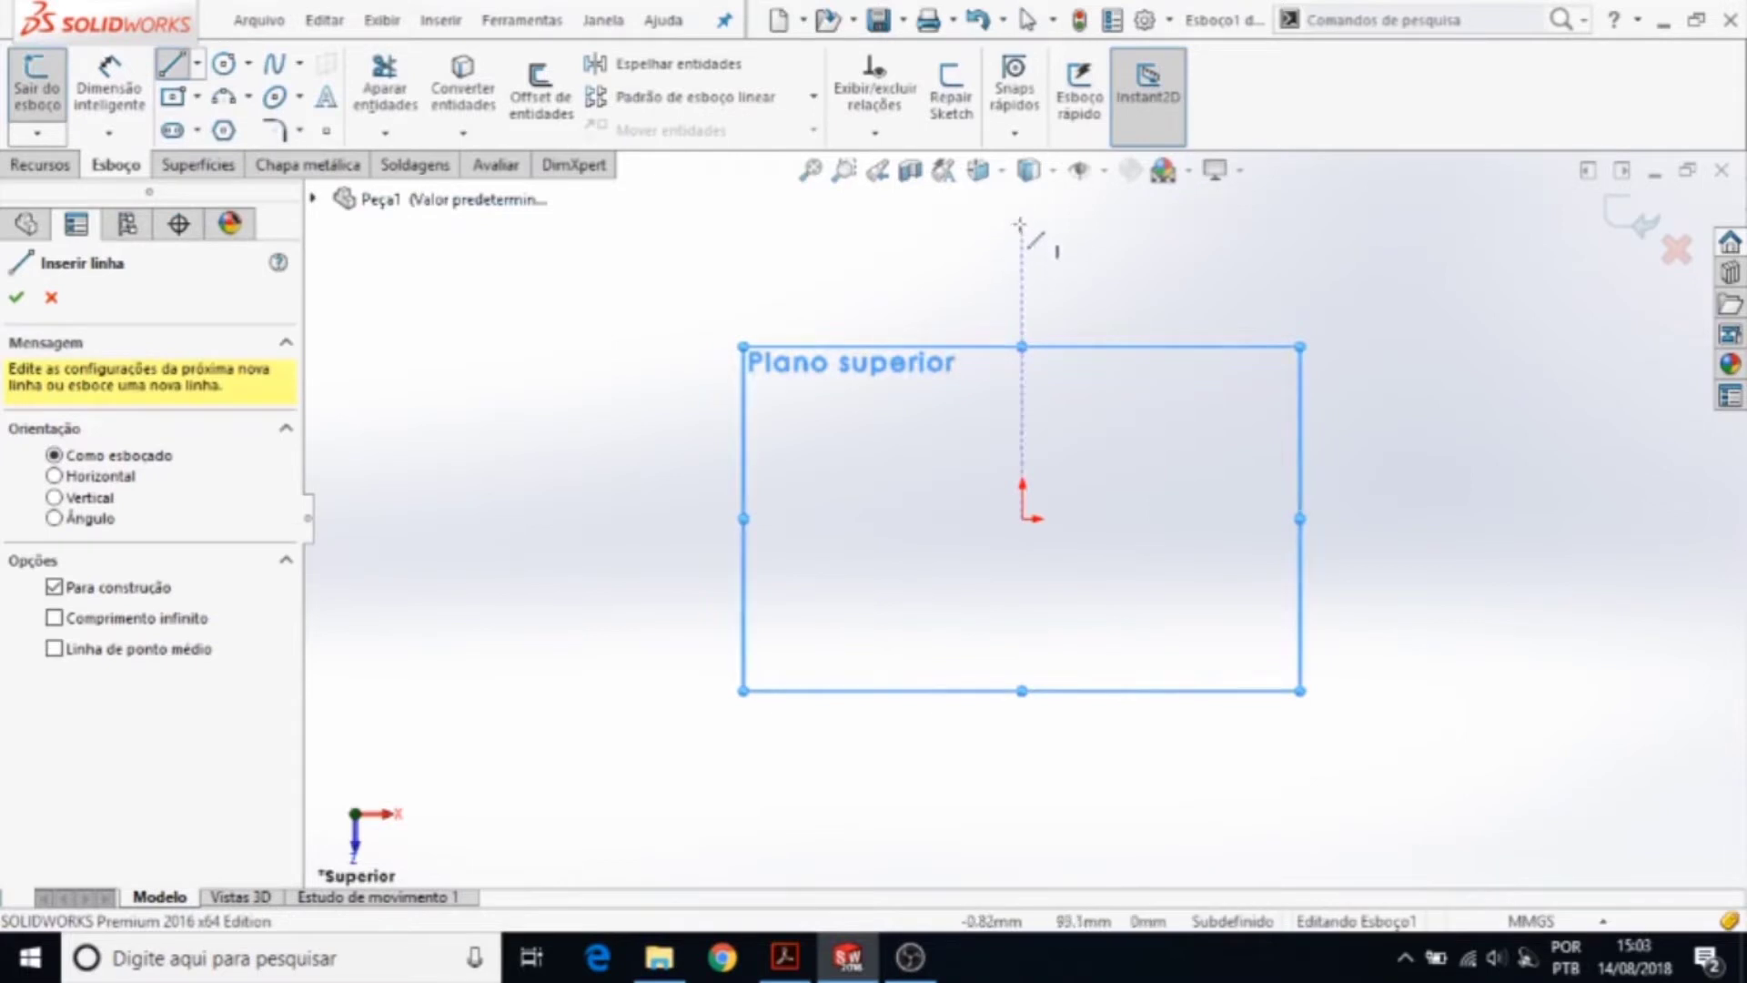
key("z")
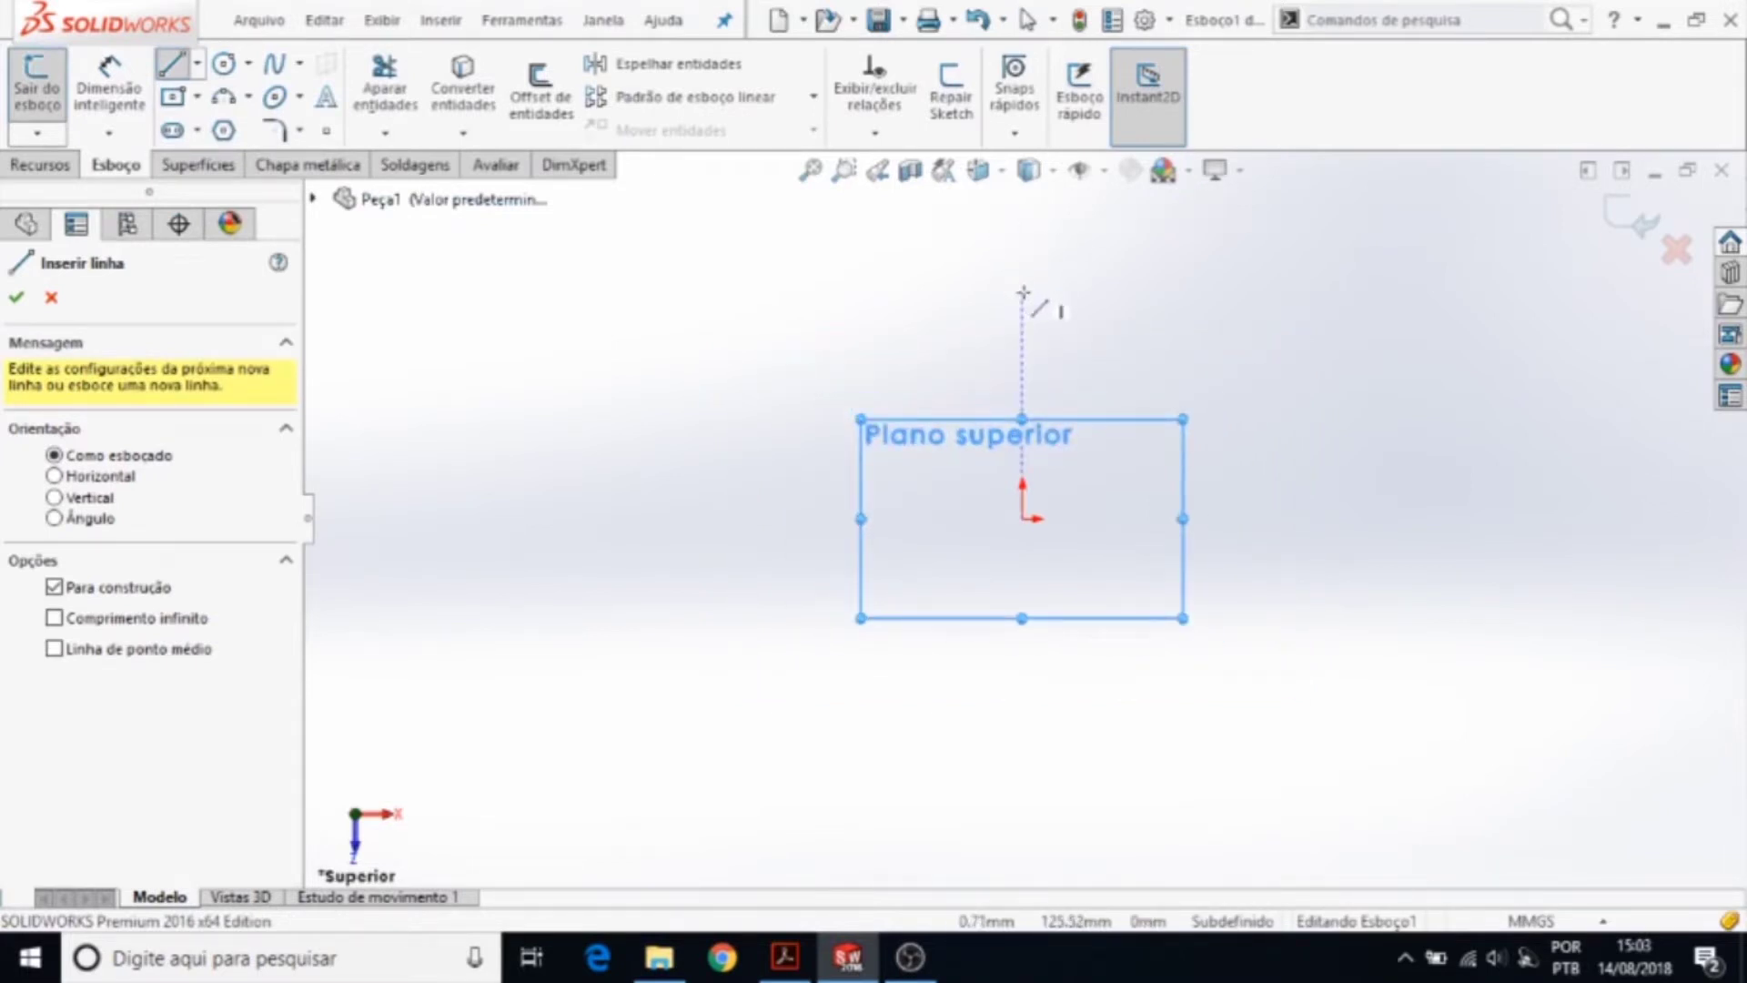
left_click(1023, 293)
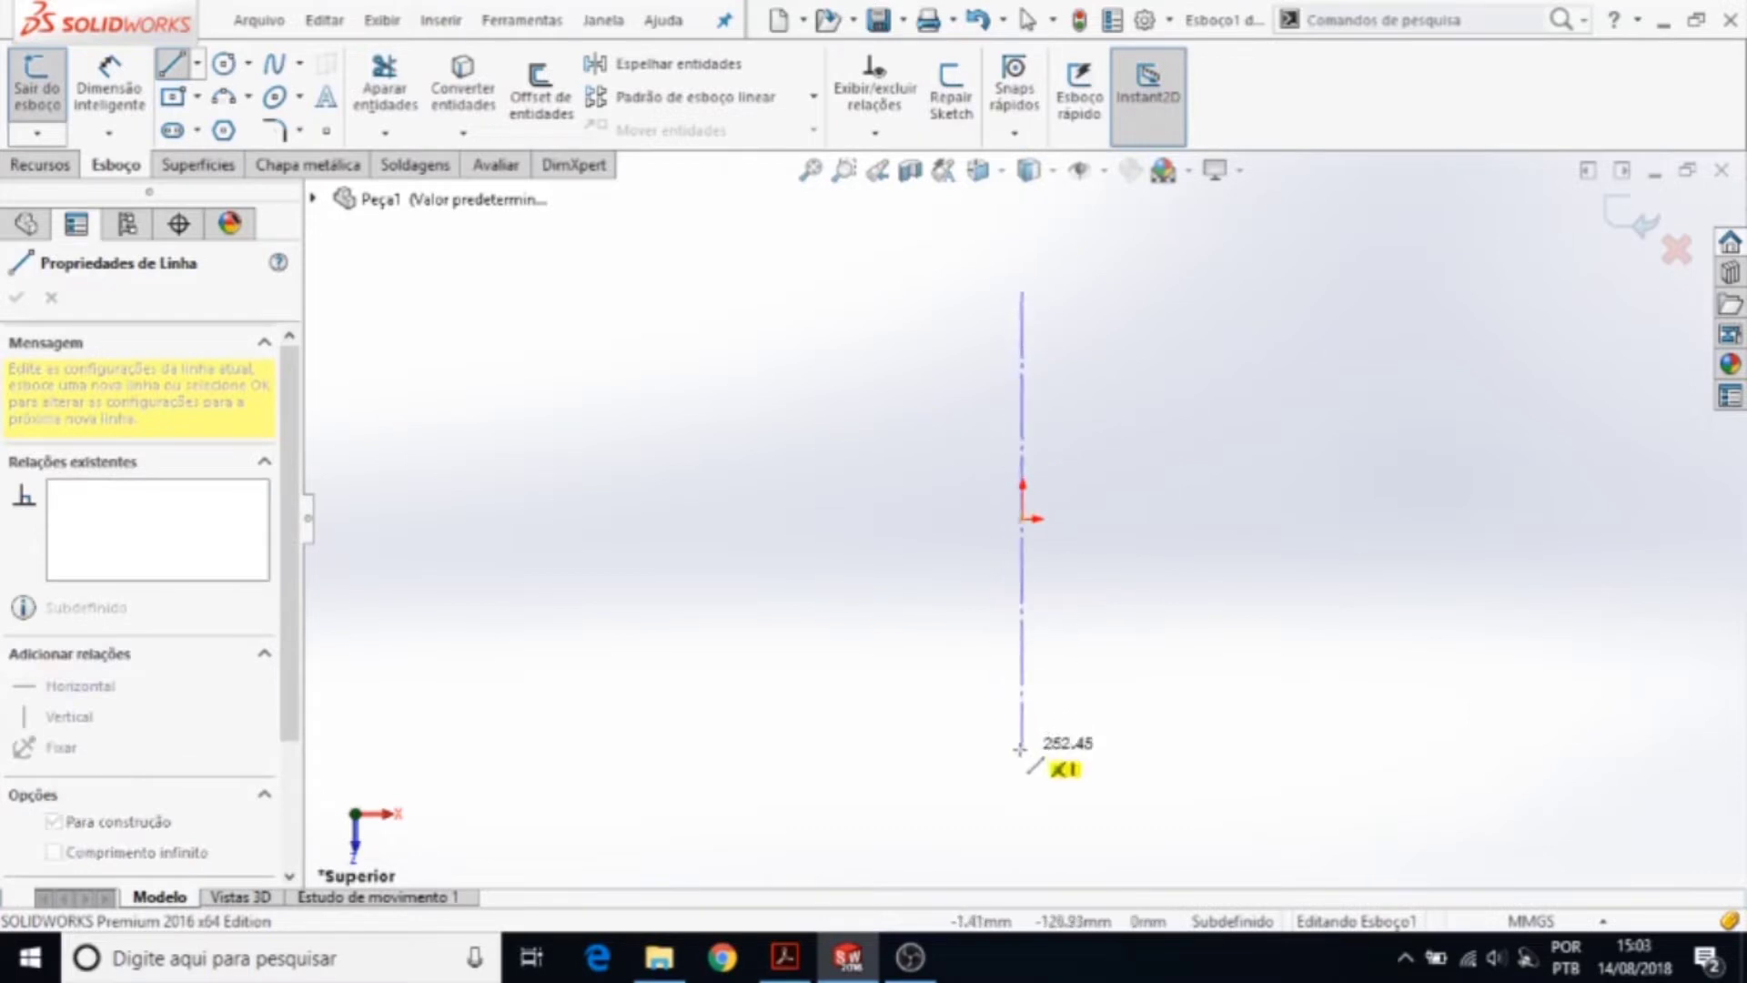
left_click(1021, 755)
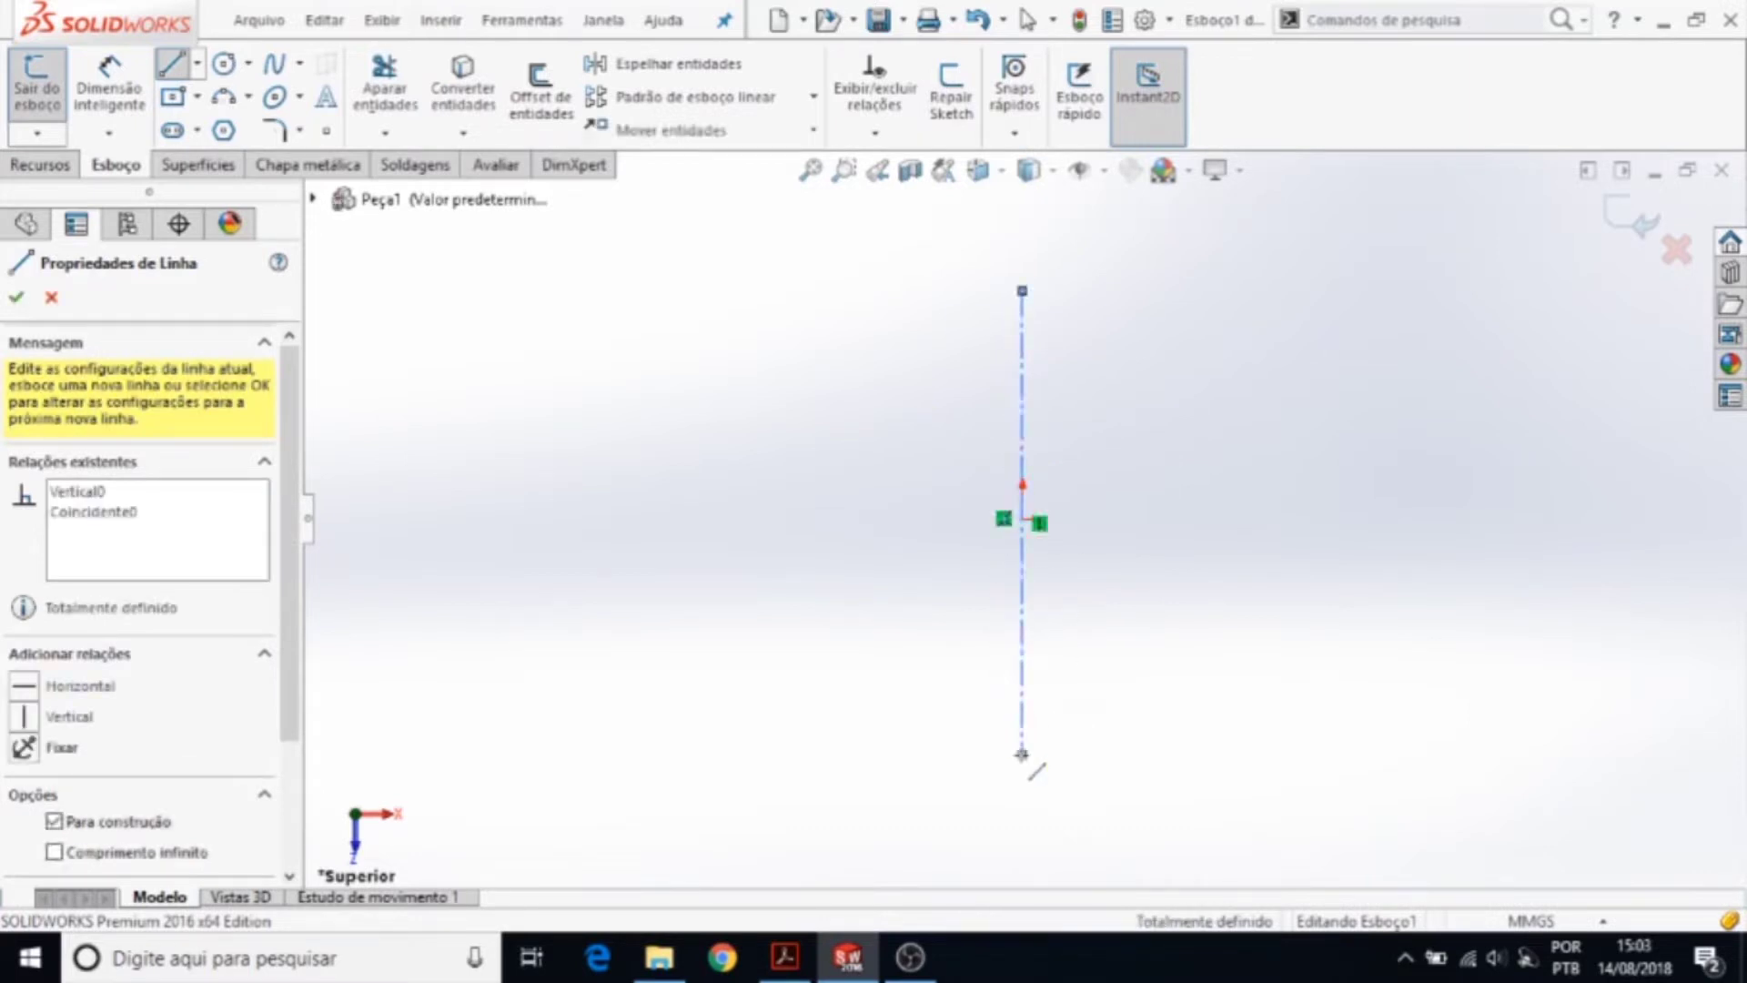
key("Escape")
scroll(1019, 516, "down", 3)
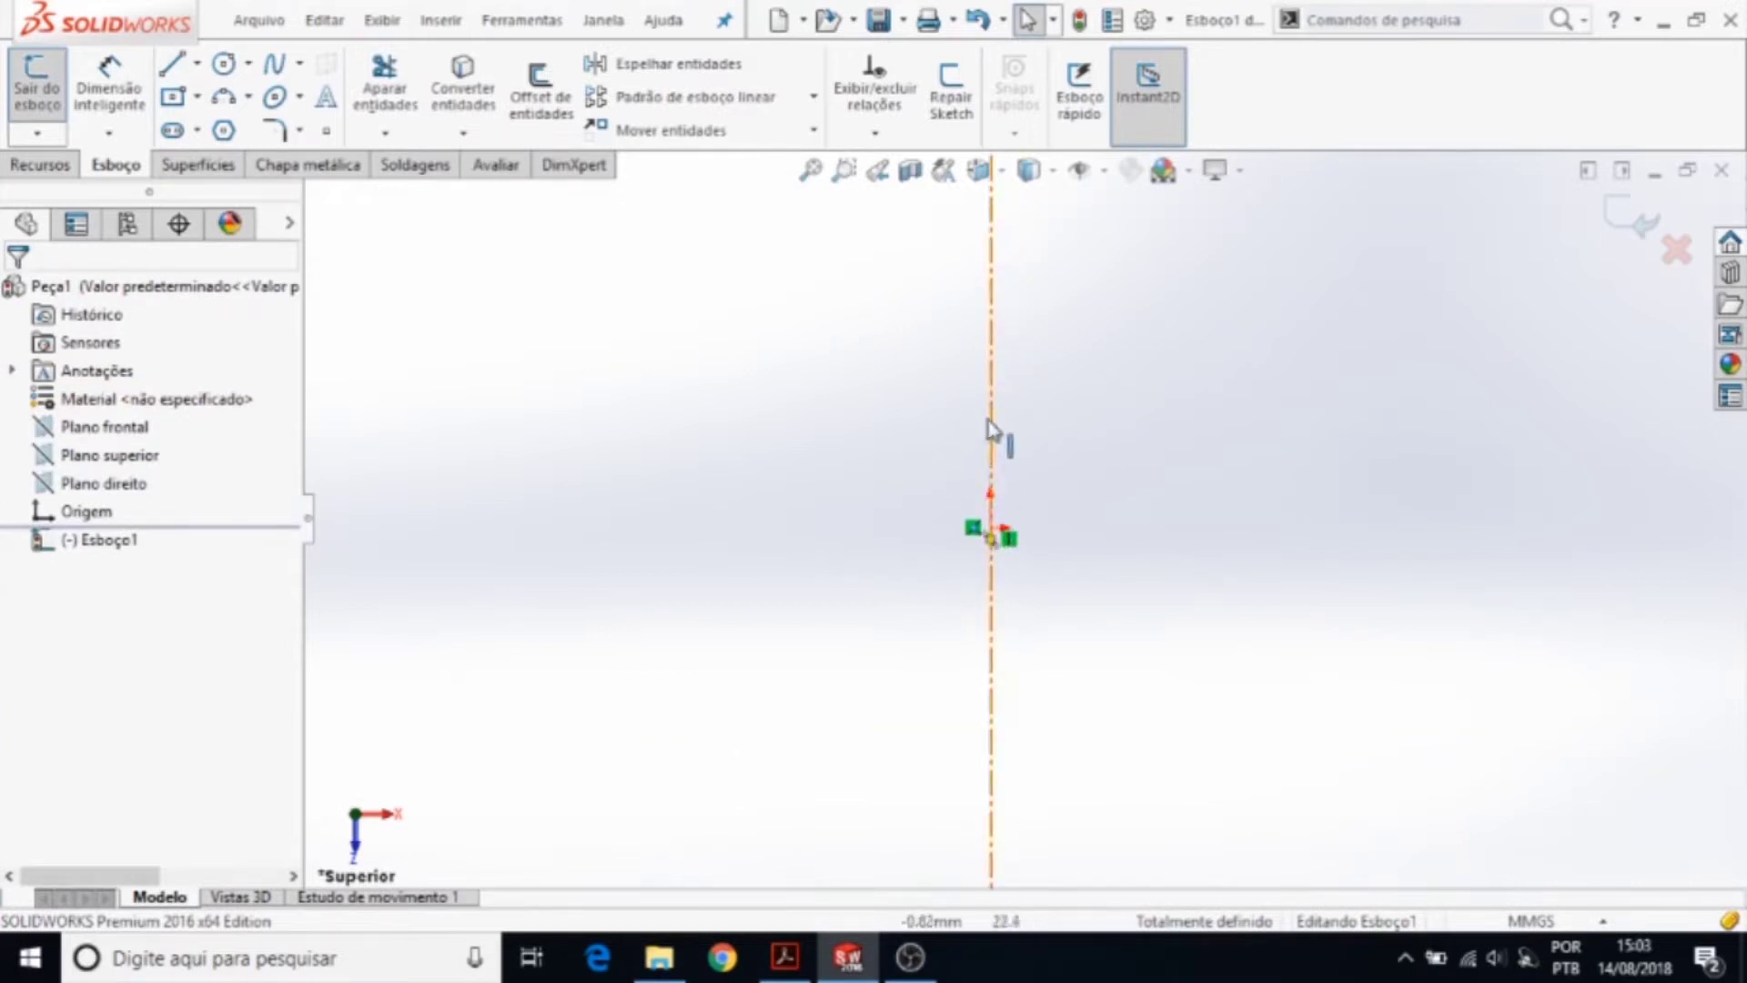
scroll(1083, 492, "up", 3)
scroll(1019, 517, "up", 2)
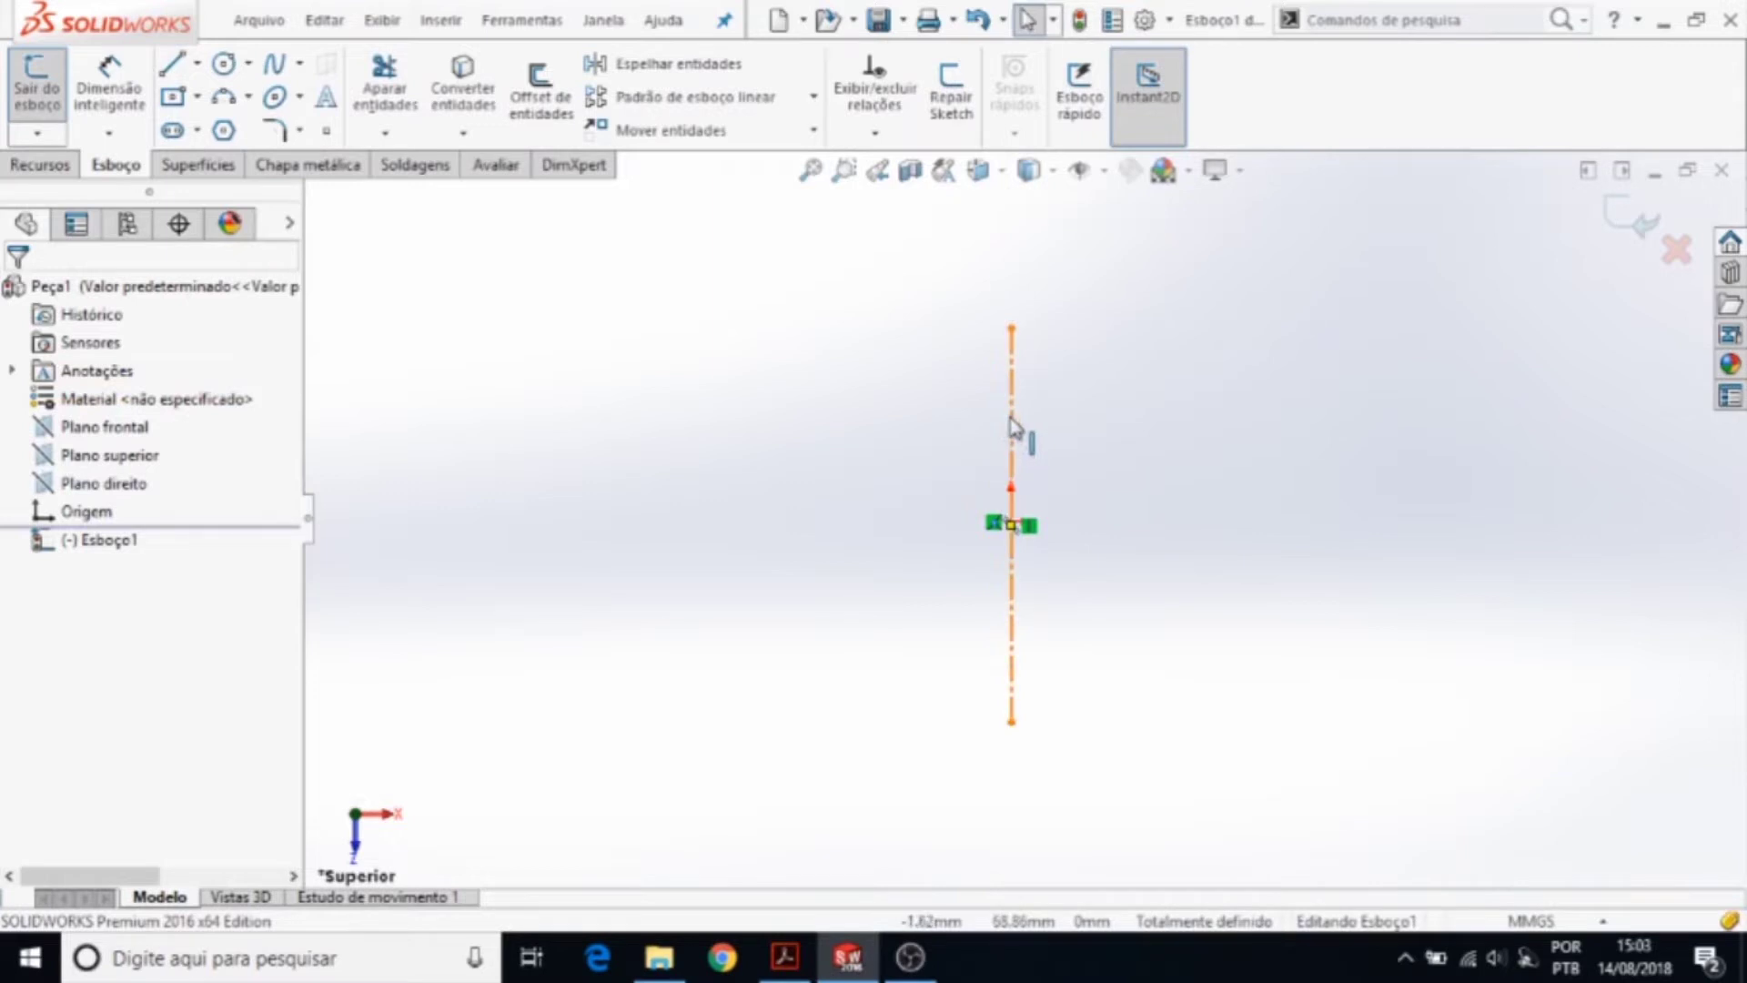
scroll(1027, 542, "down", 2)
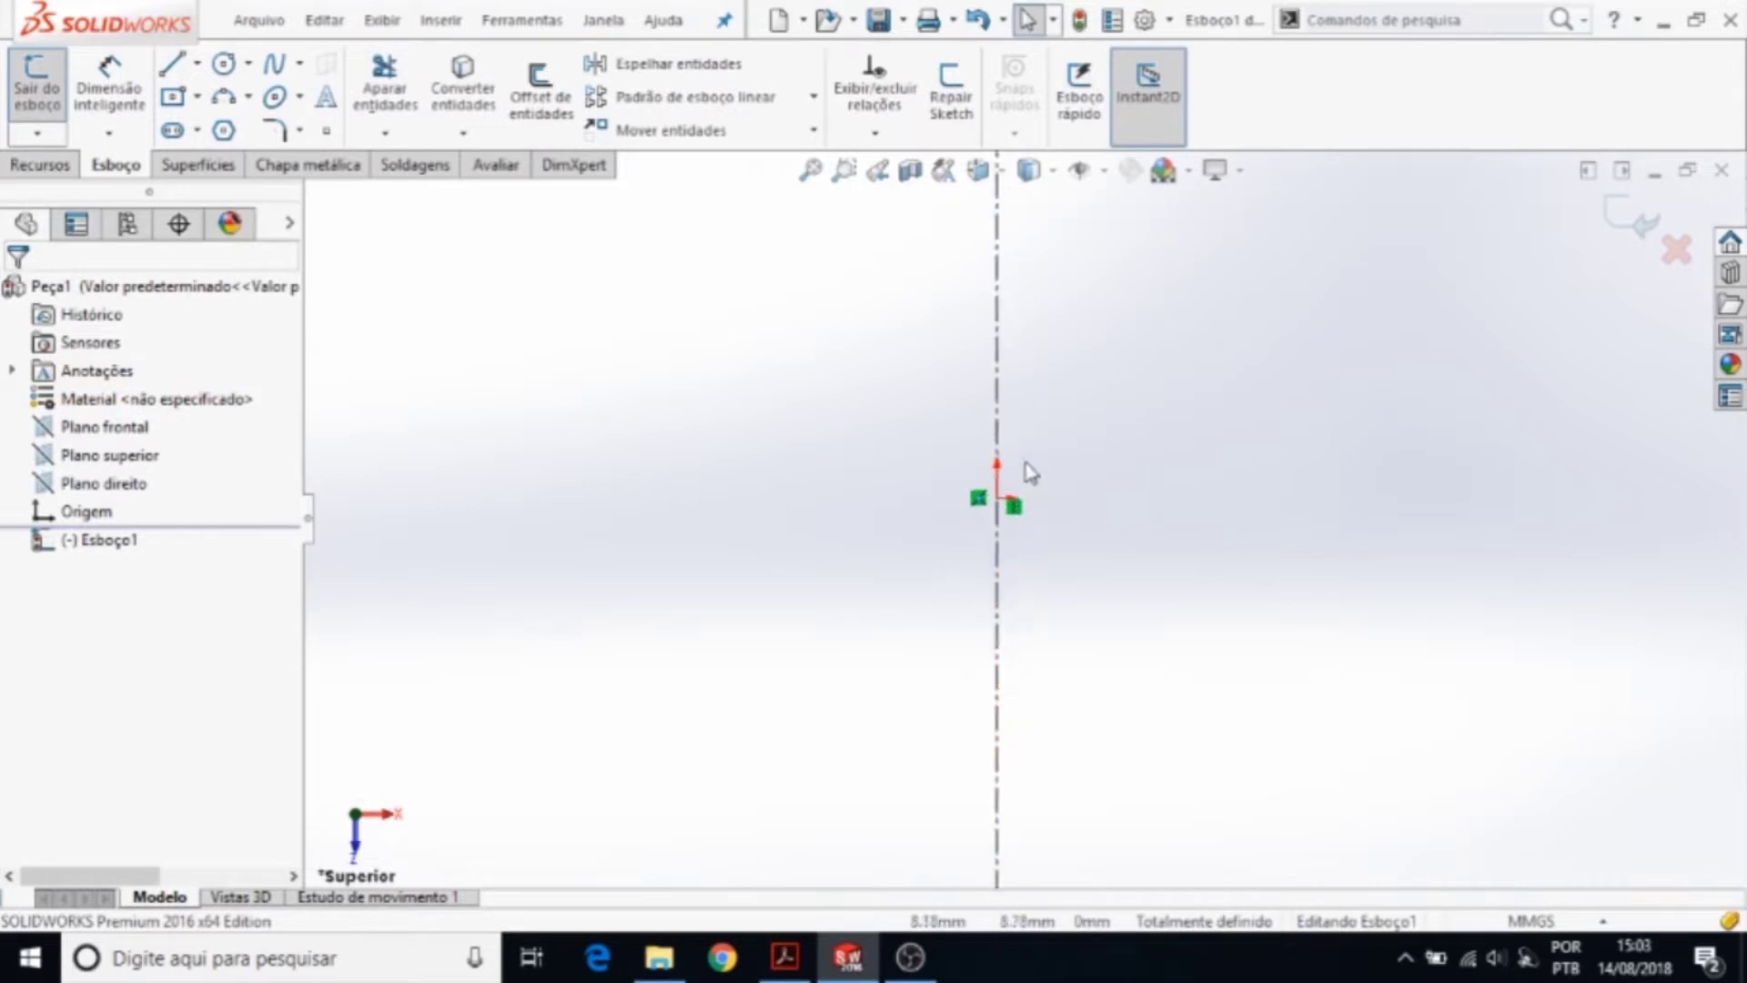
- Make the centreline's midpoint coincident with the origin and extend its top end upward
left_click(1005, 380)
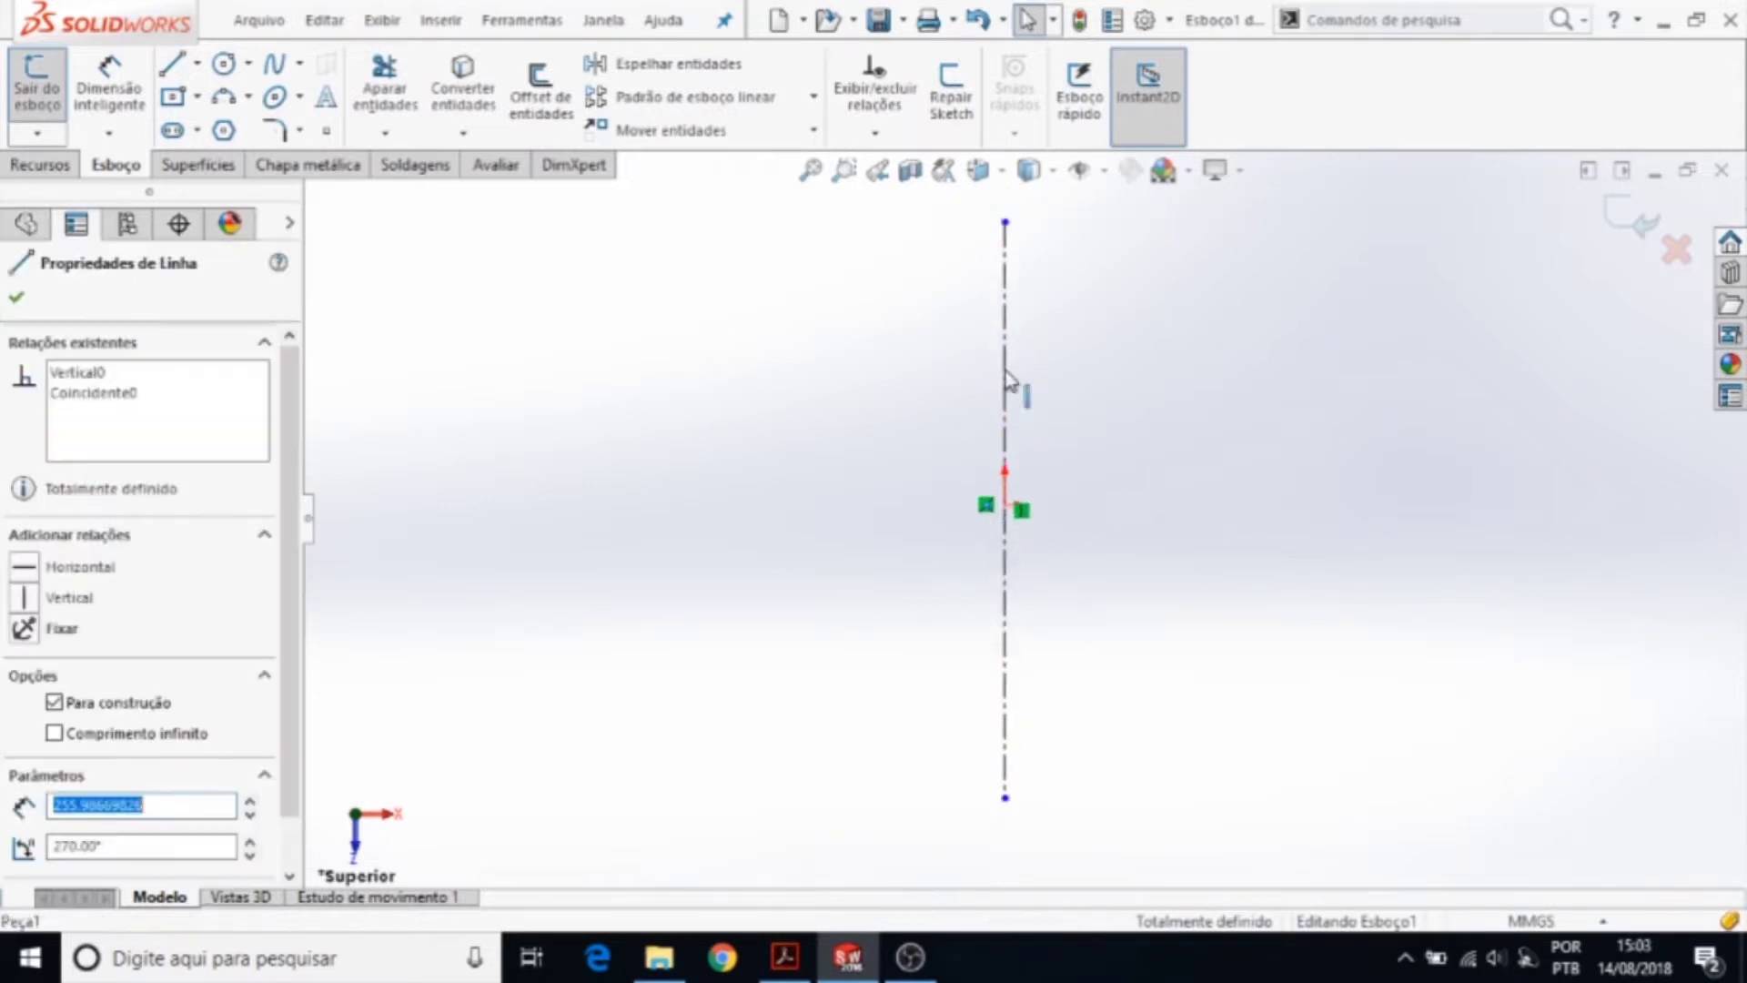
right_click(1006, 378)
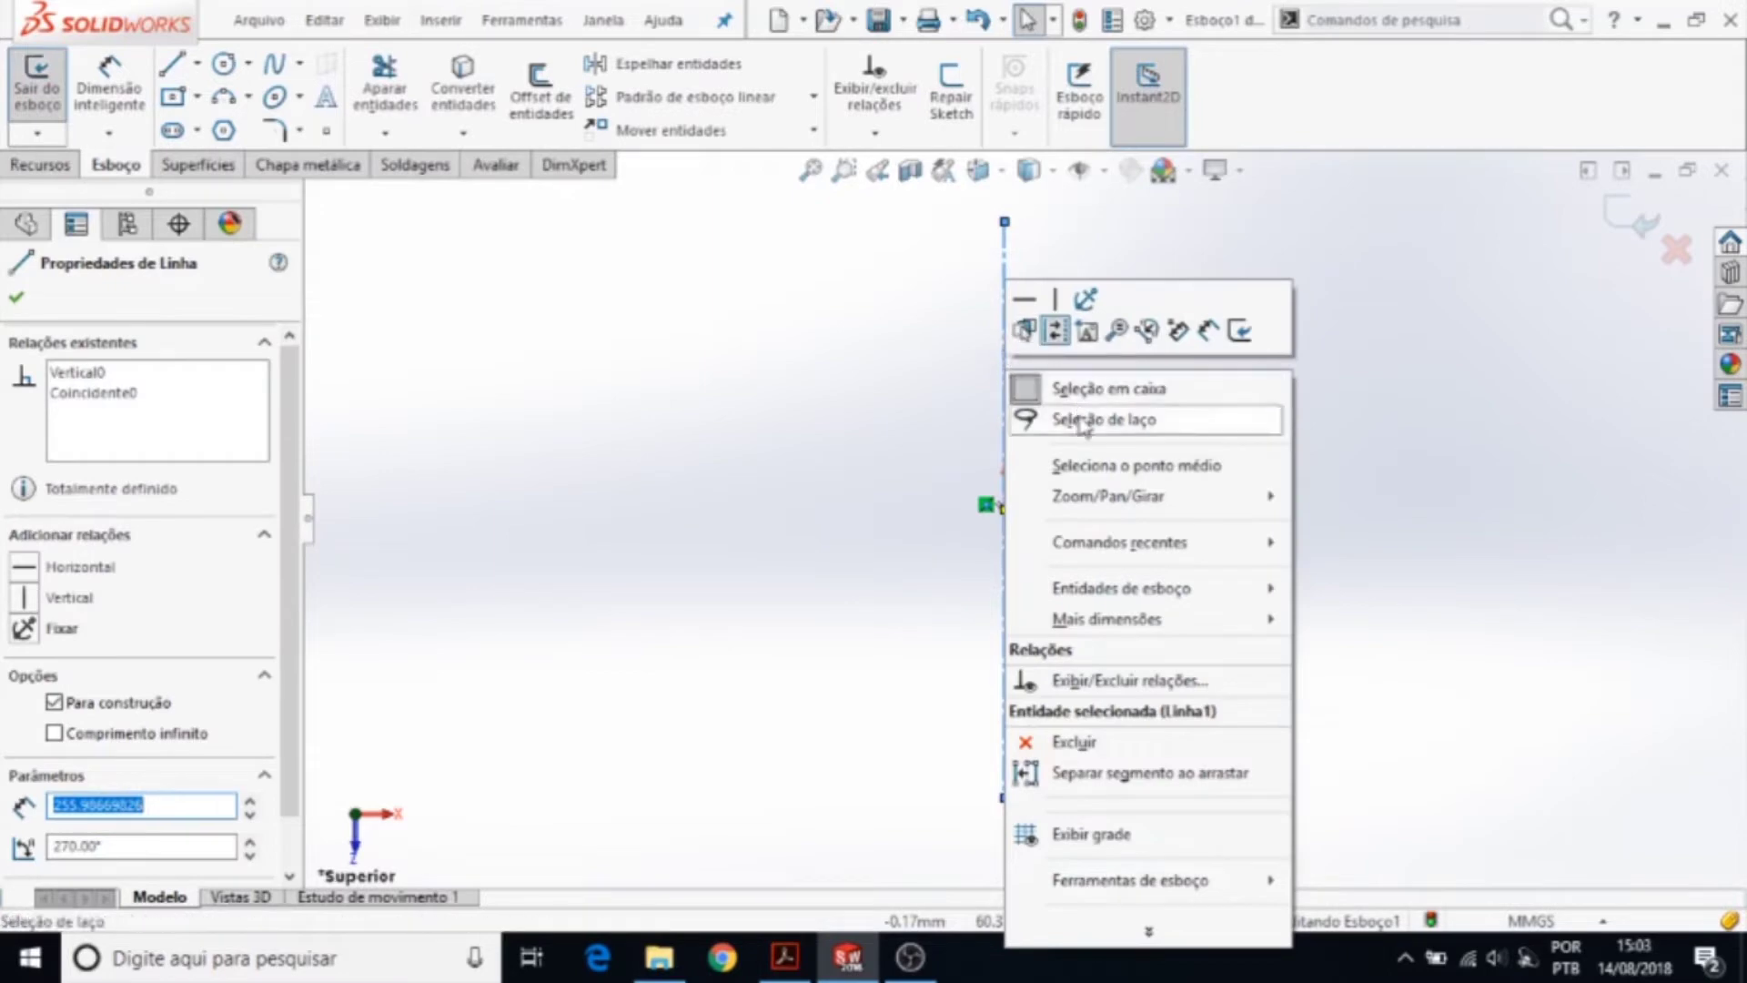
left_click(1107, 469)
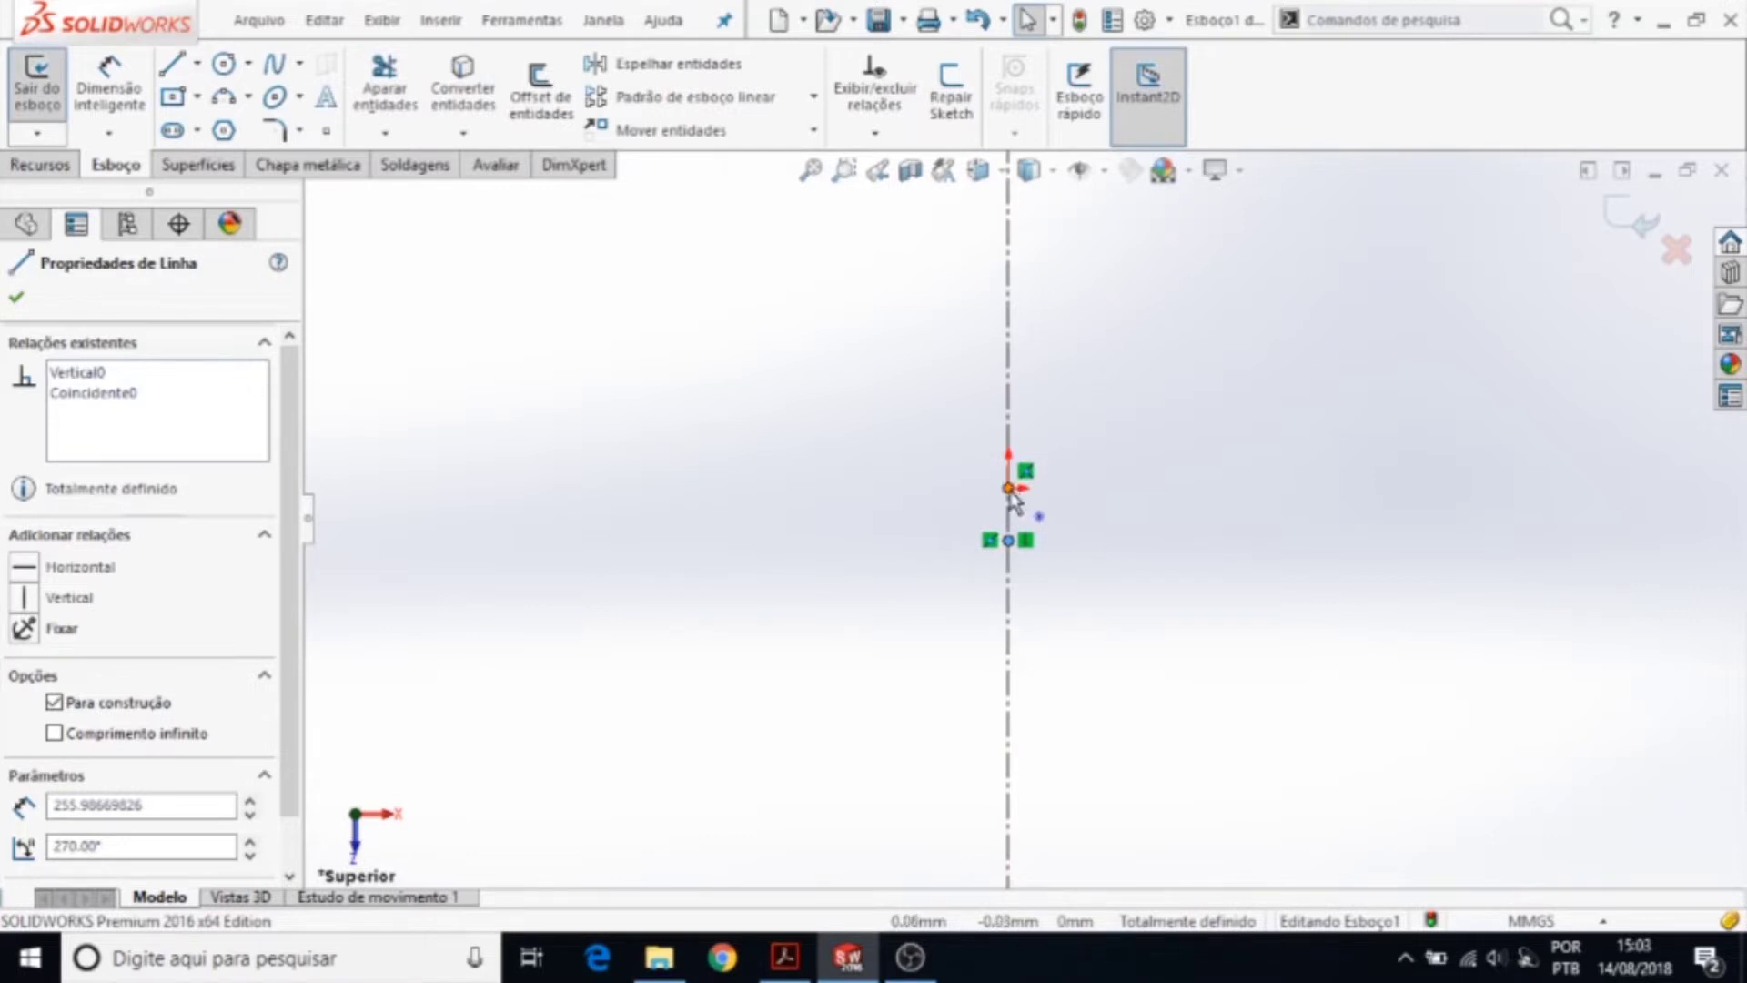
left_click(1010, 493, "ctrl")
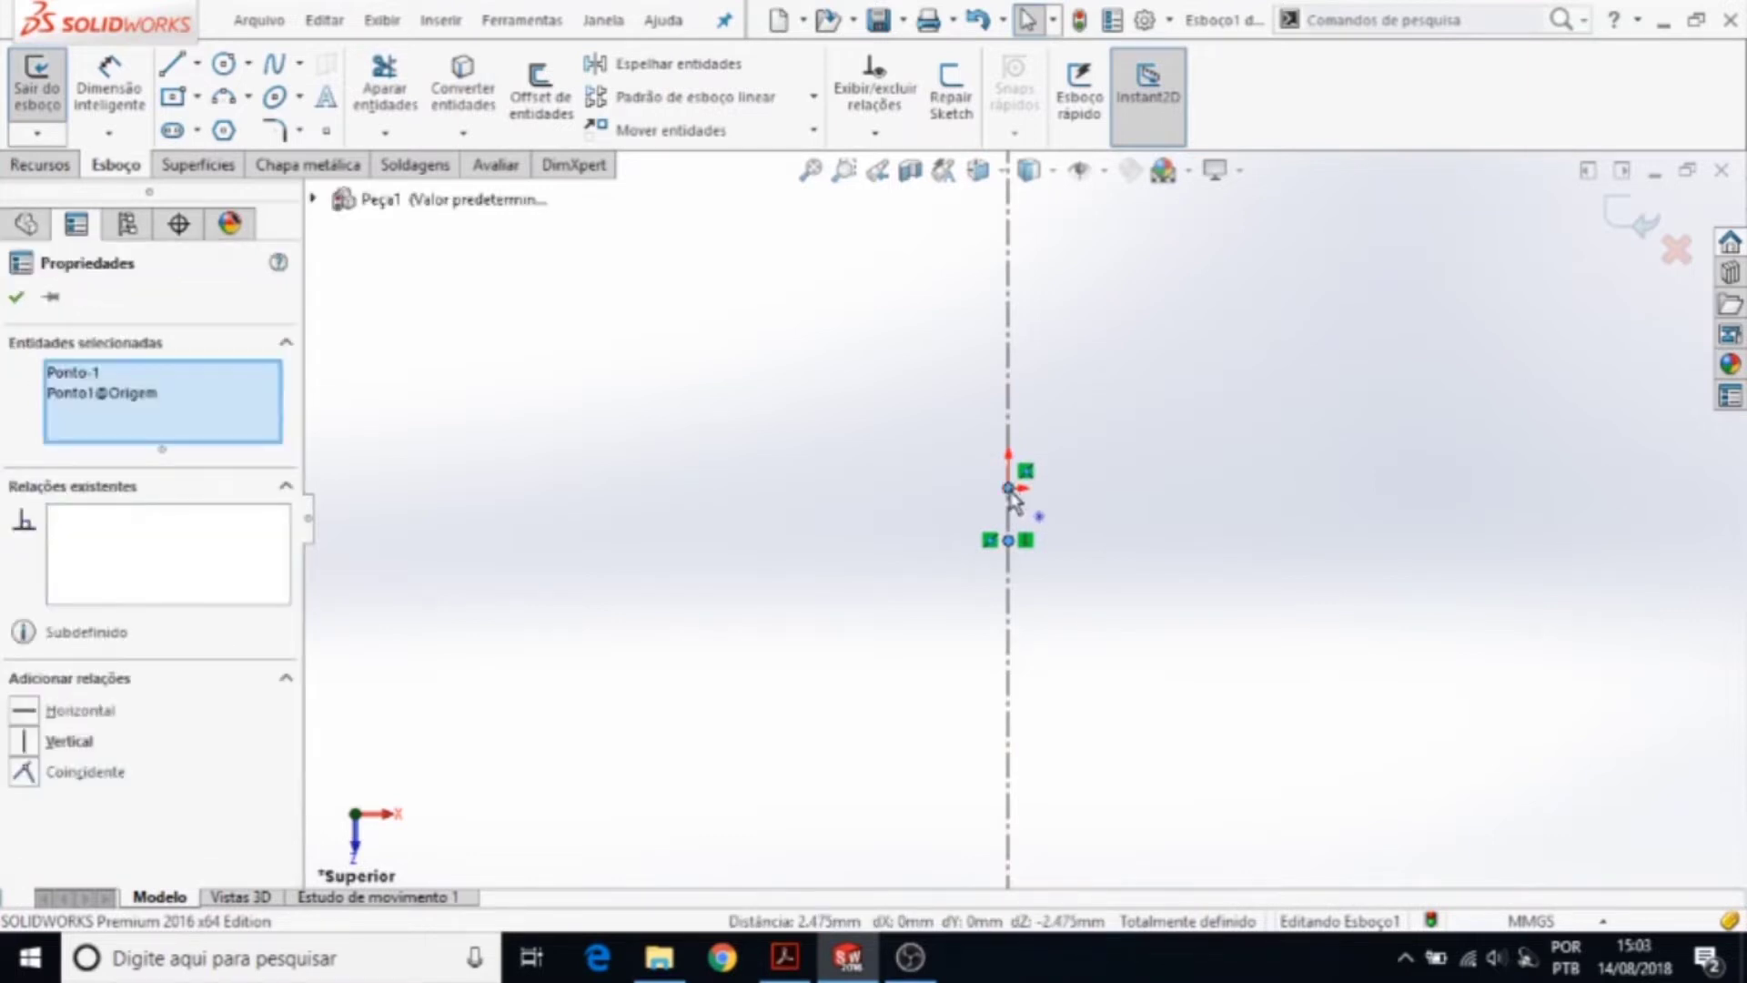
left_click(26, 774)
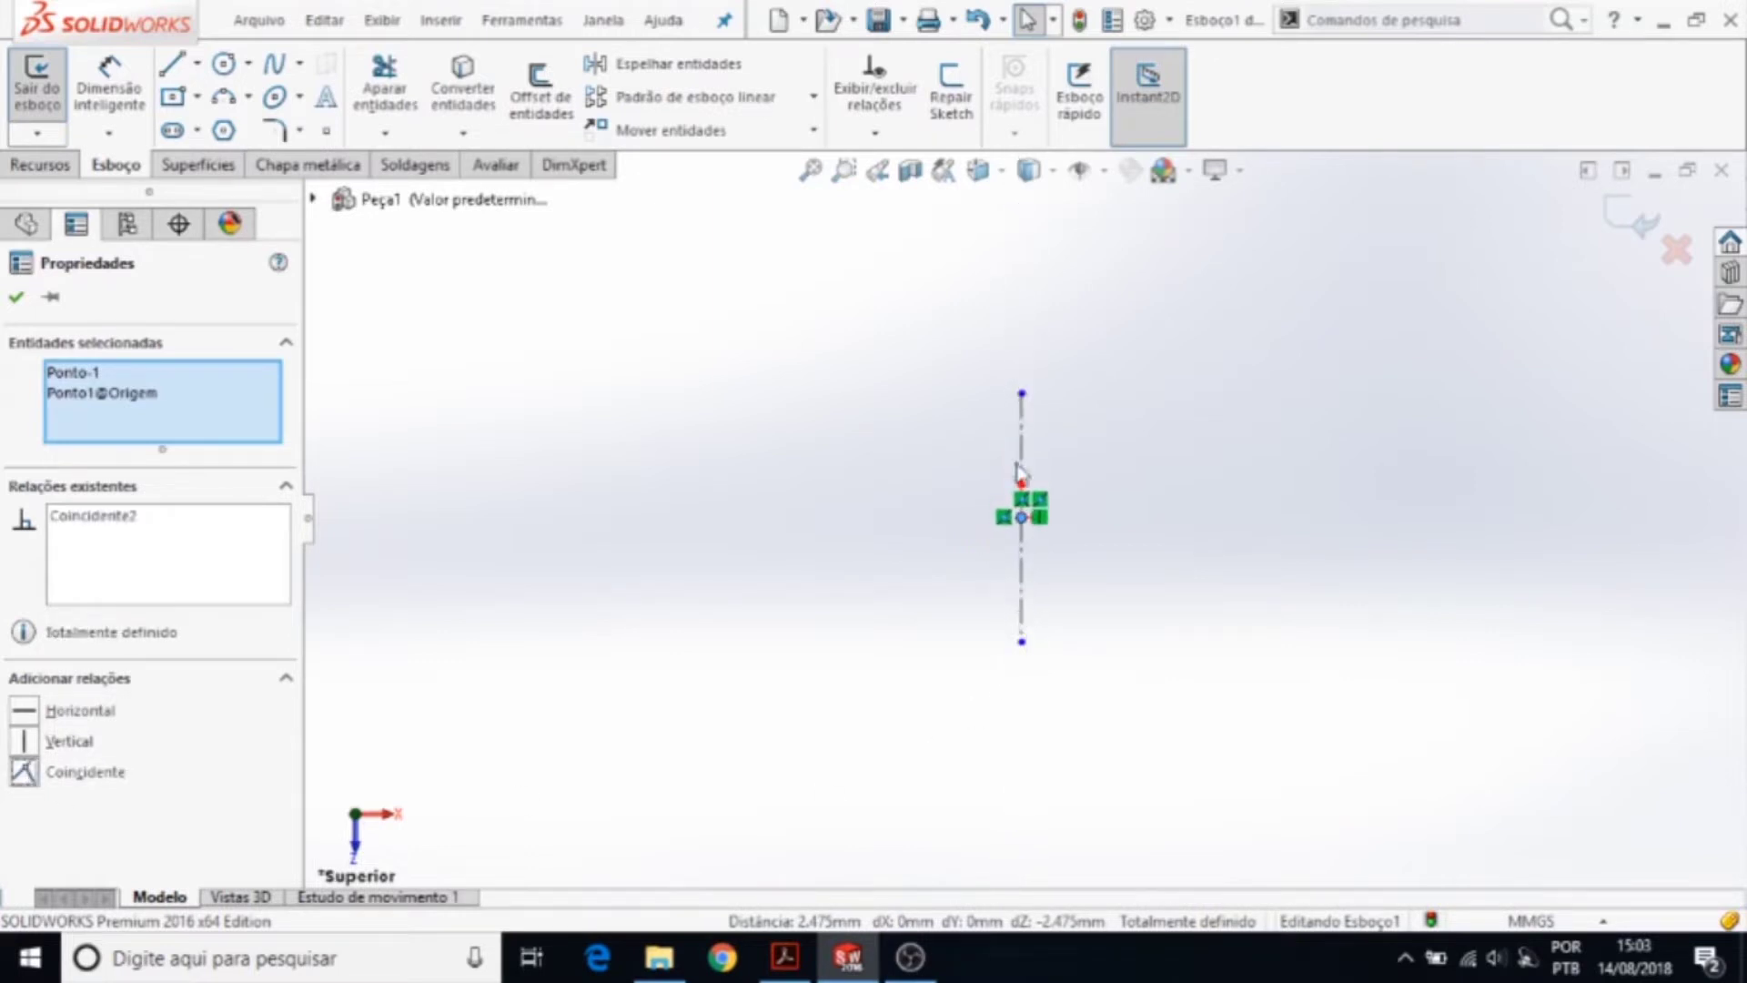
mouse_move(1022, 394)
left_mouse_down()
mouse_move(1021, 535)
mouse_move(1026, 414)
left_mouse_up()
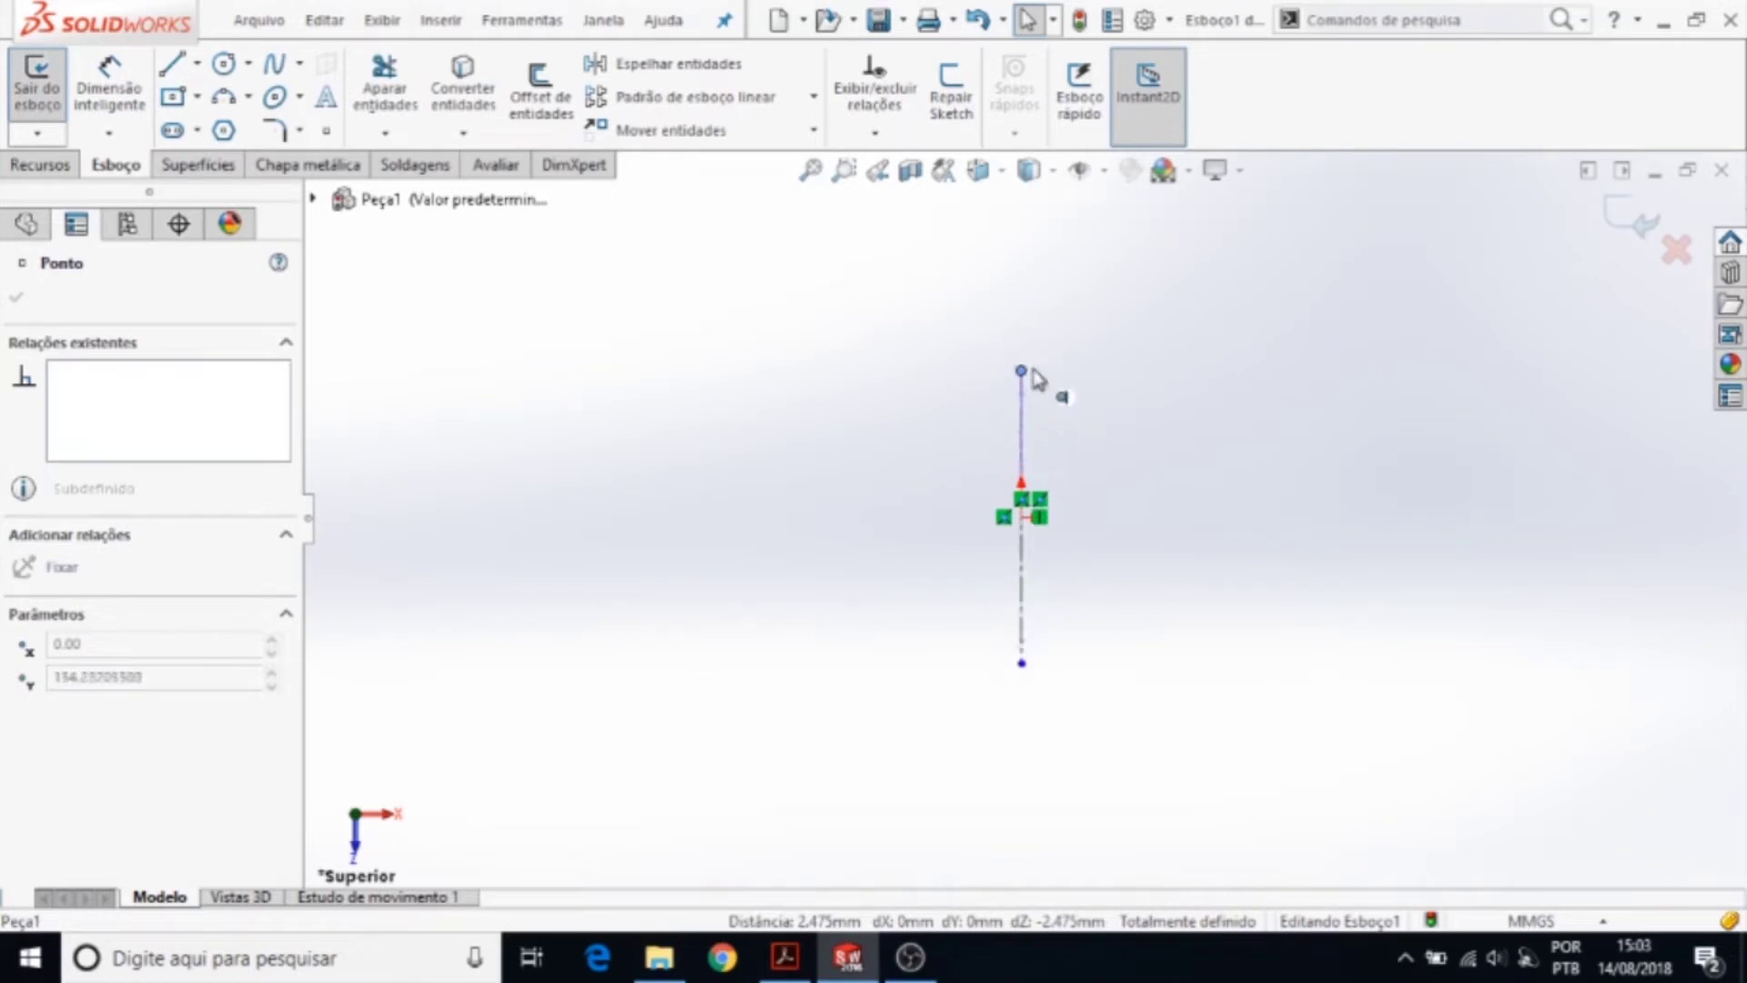
left_click_drag(1026, 414, 1026, 387)
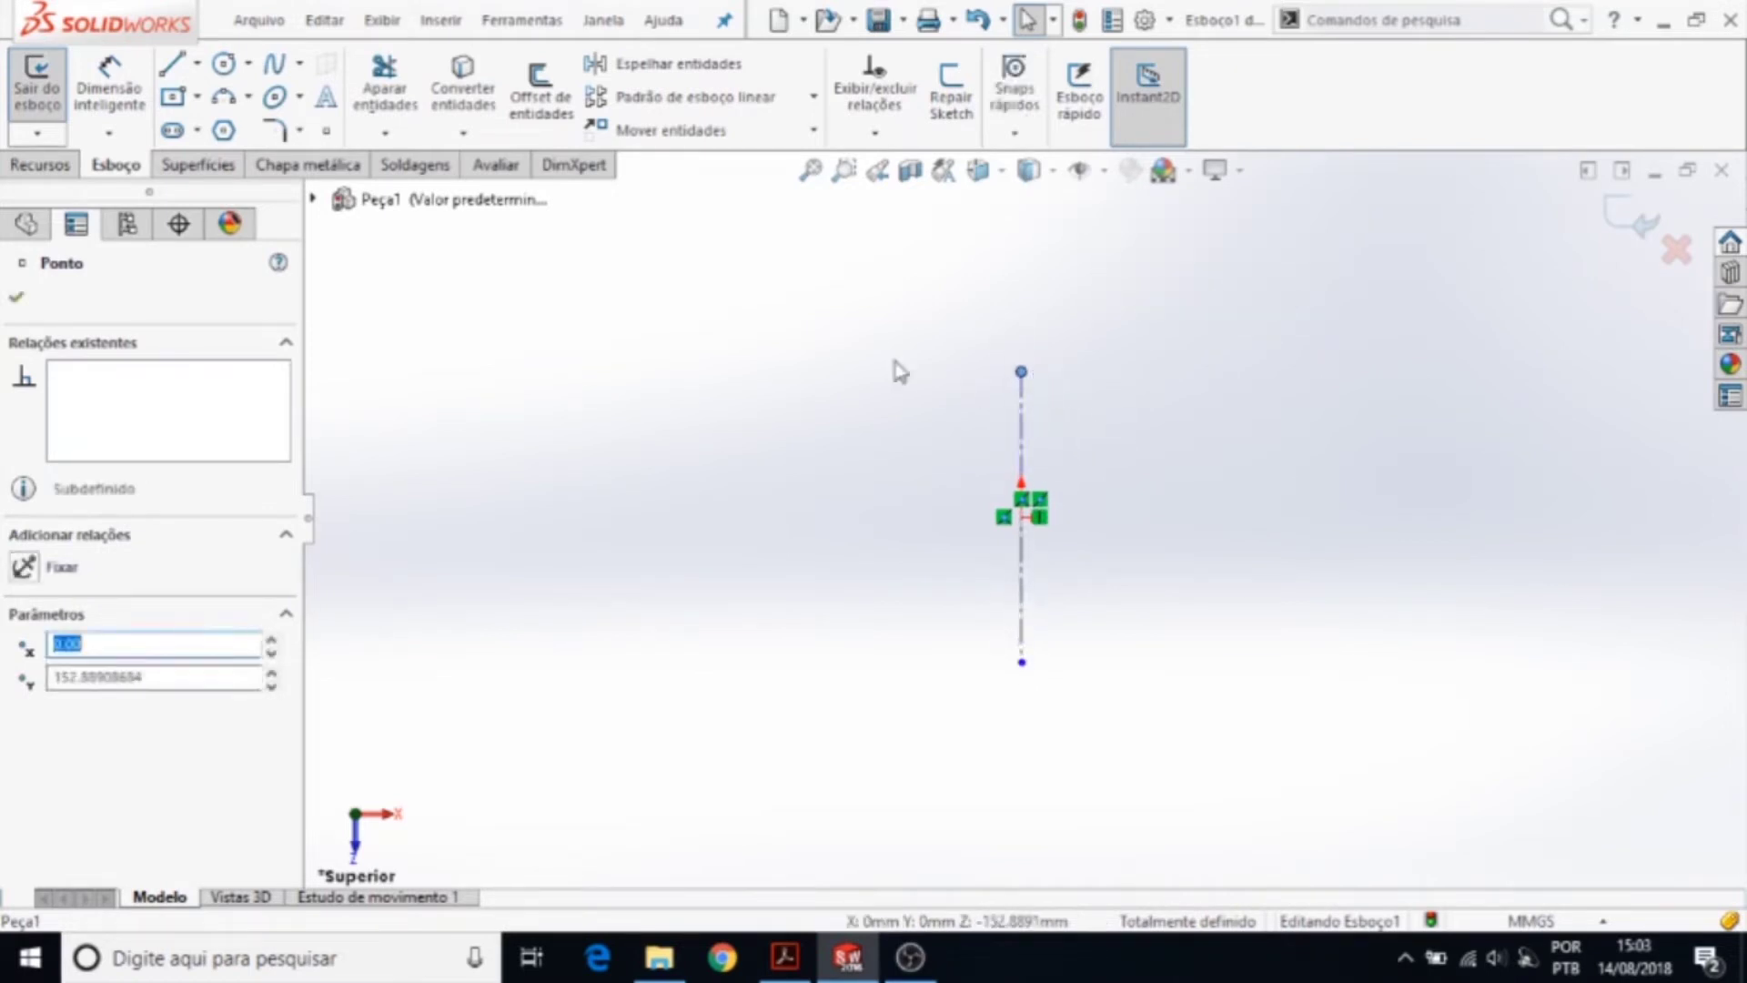
- Sketch two circles centred on the top and bottom ends of the centreline
left_click(224, 66)
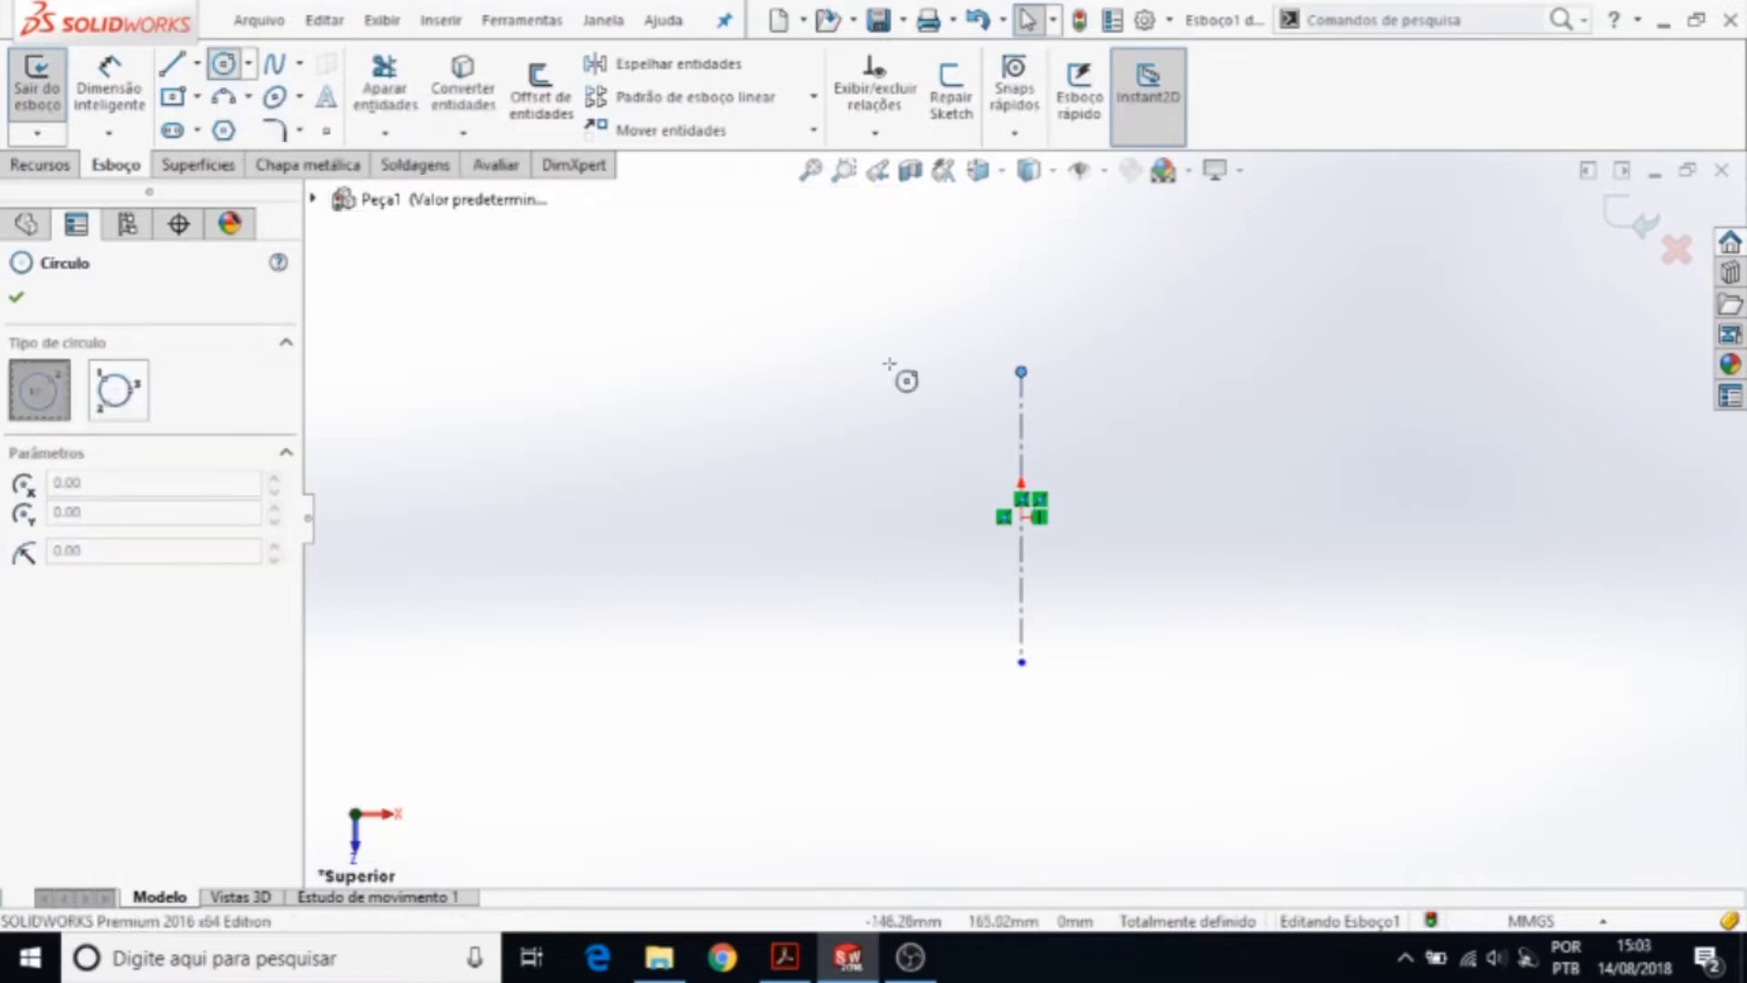
left_click(1022, 371)
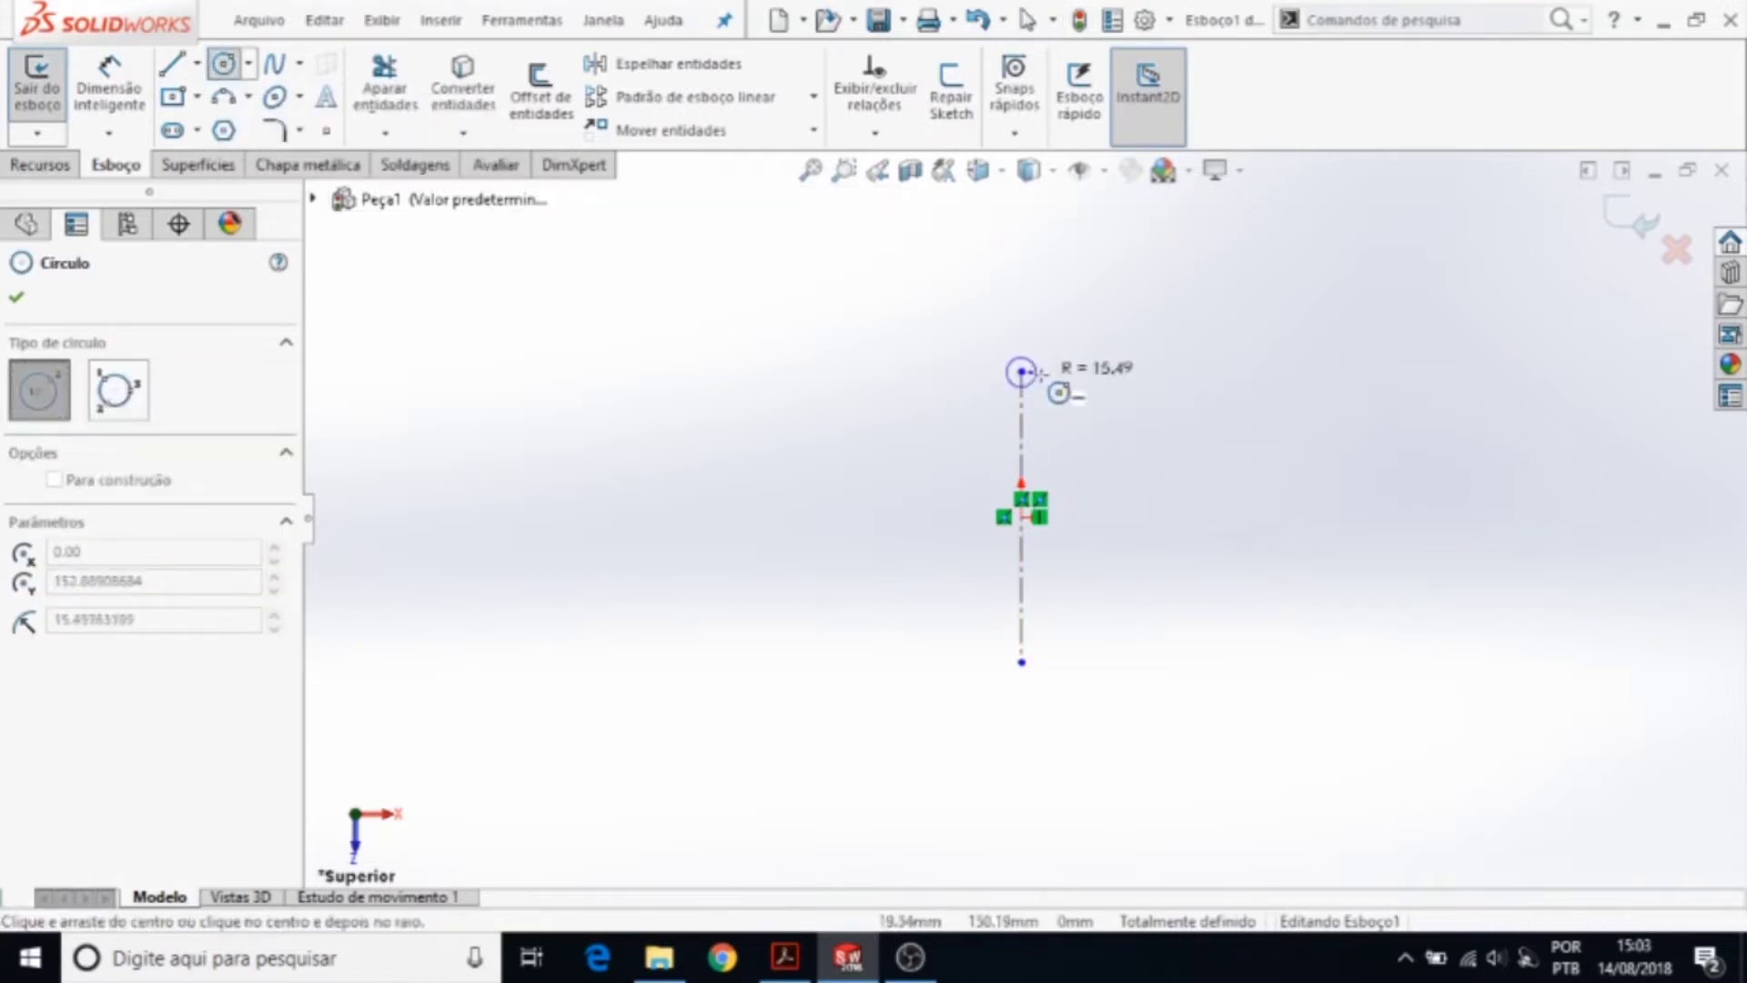
left_click(1046, 350)
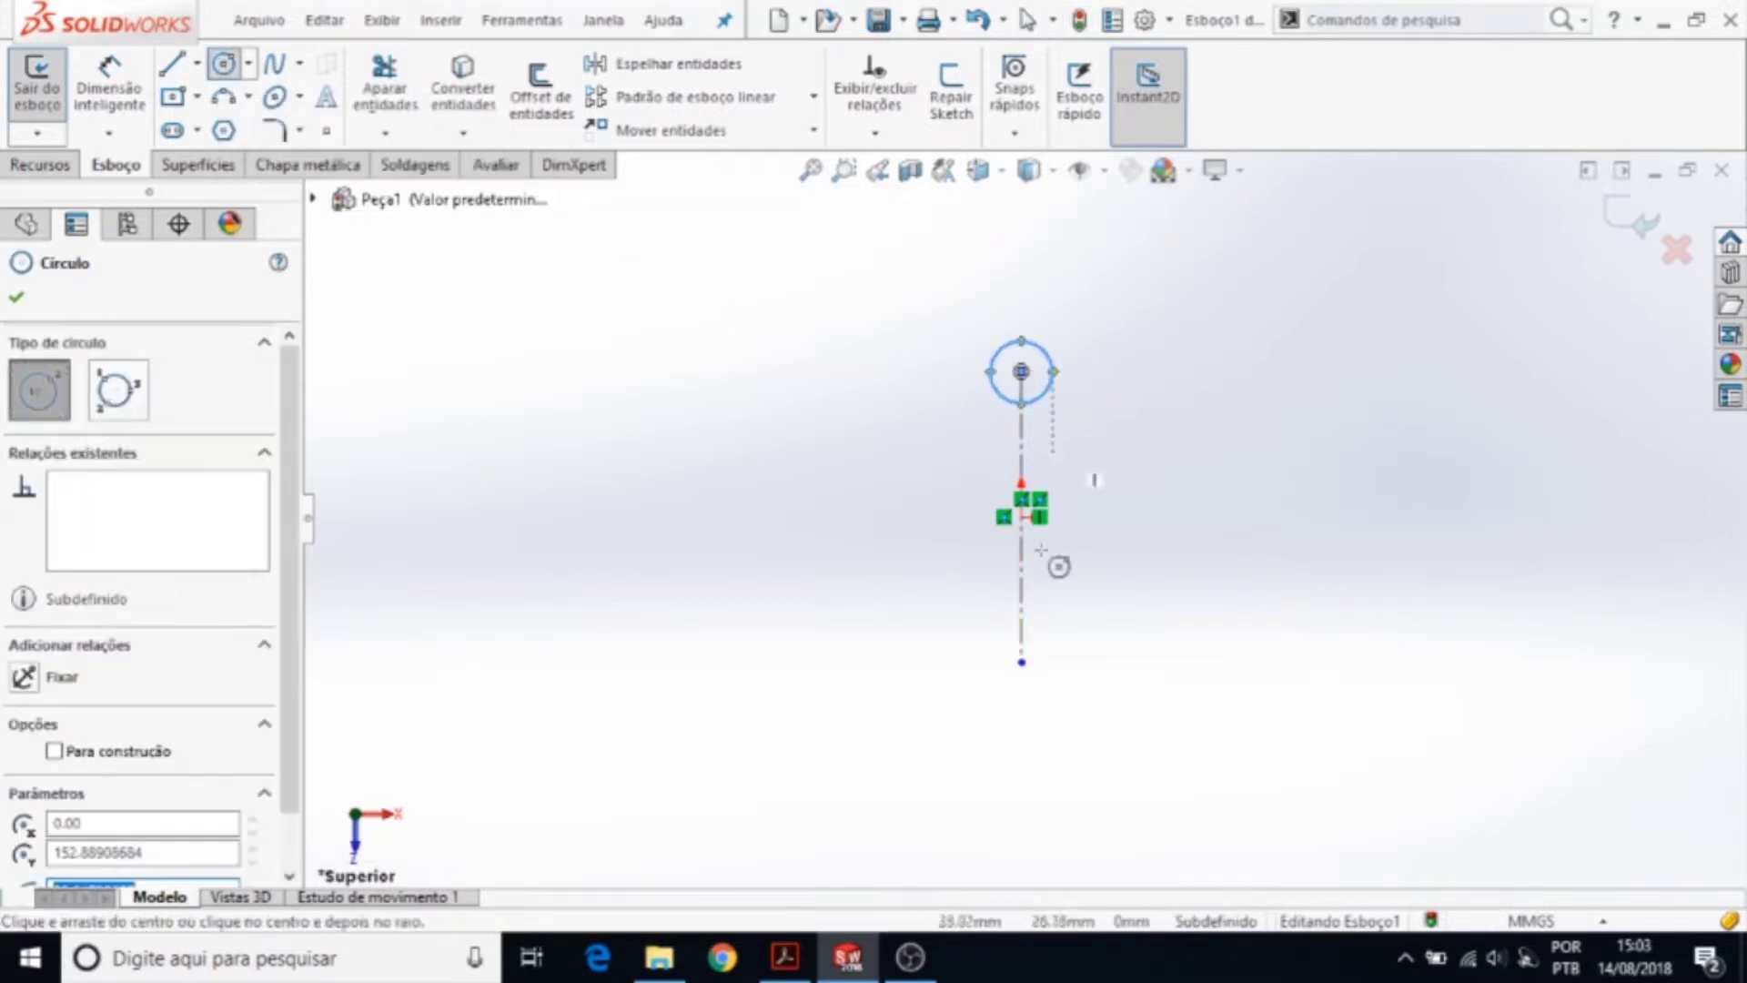
left_click(1022, 663)
left_click(1056, 662)
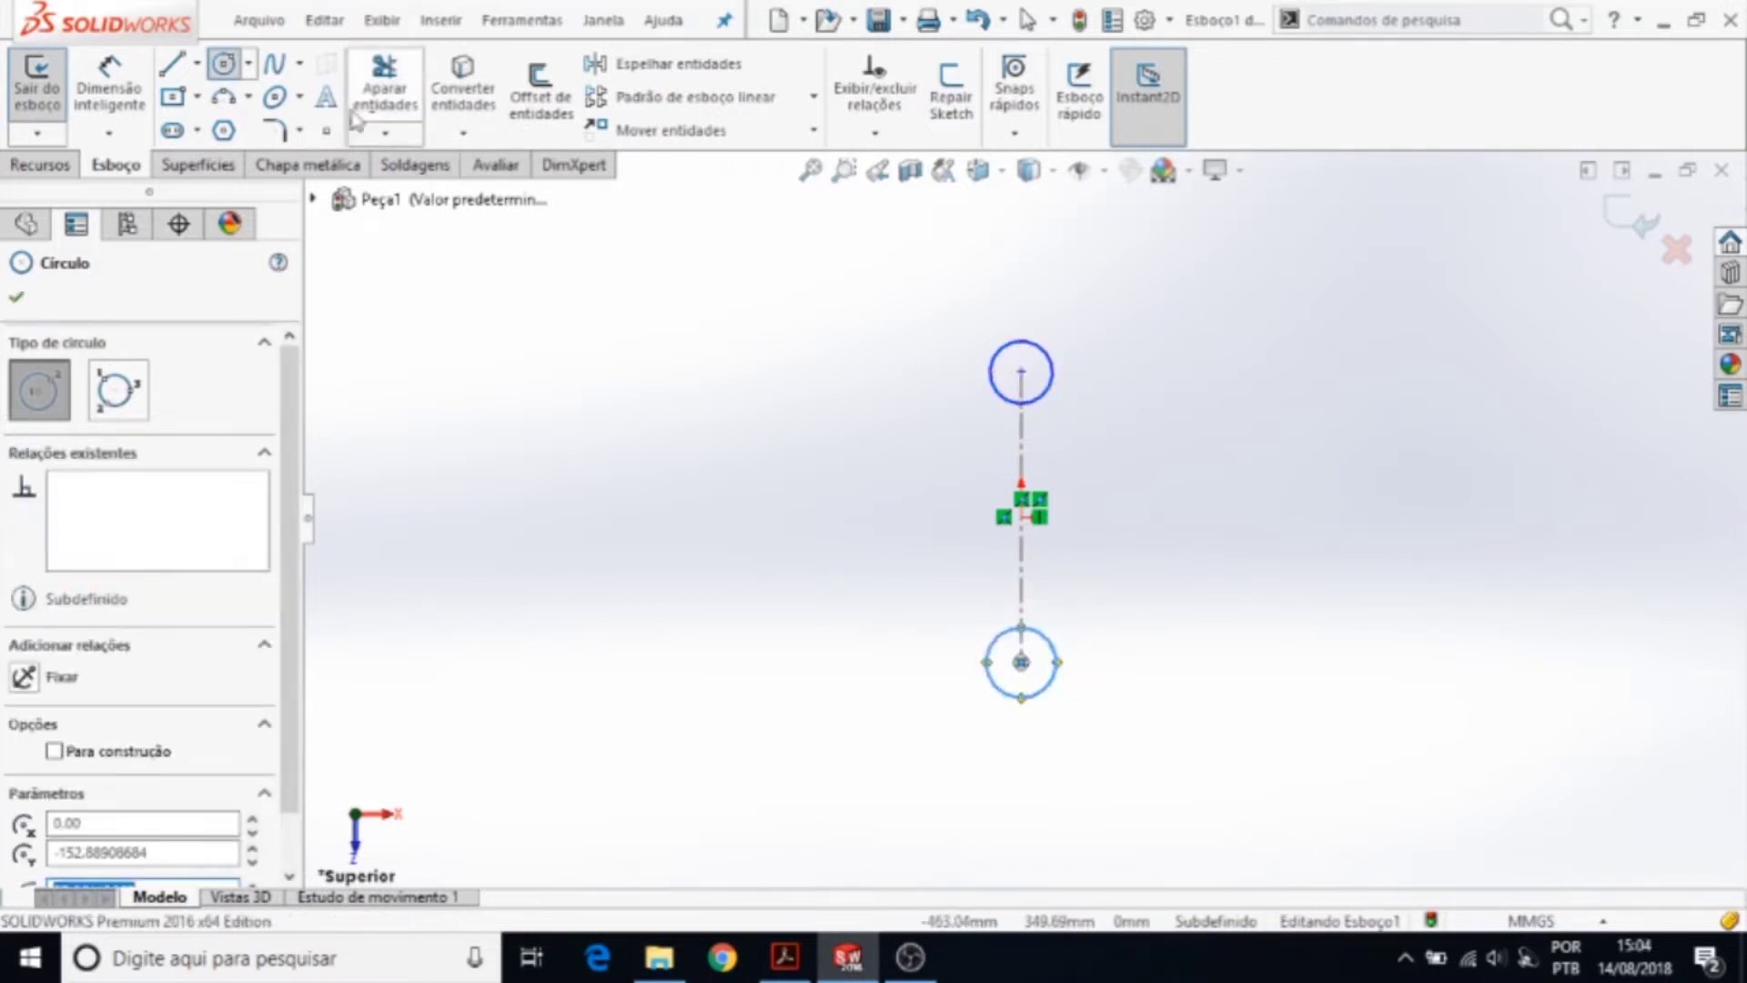
left_click(109, 83)
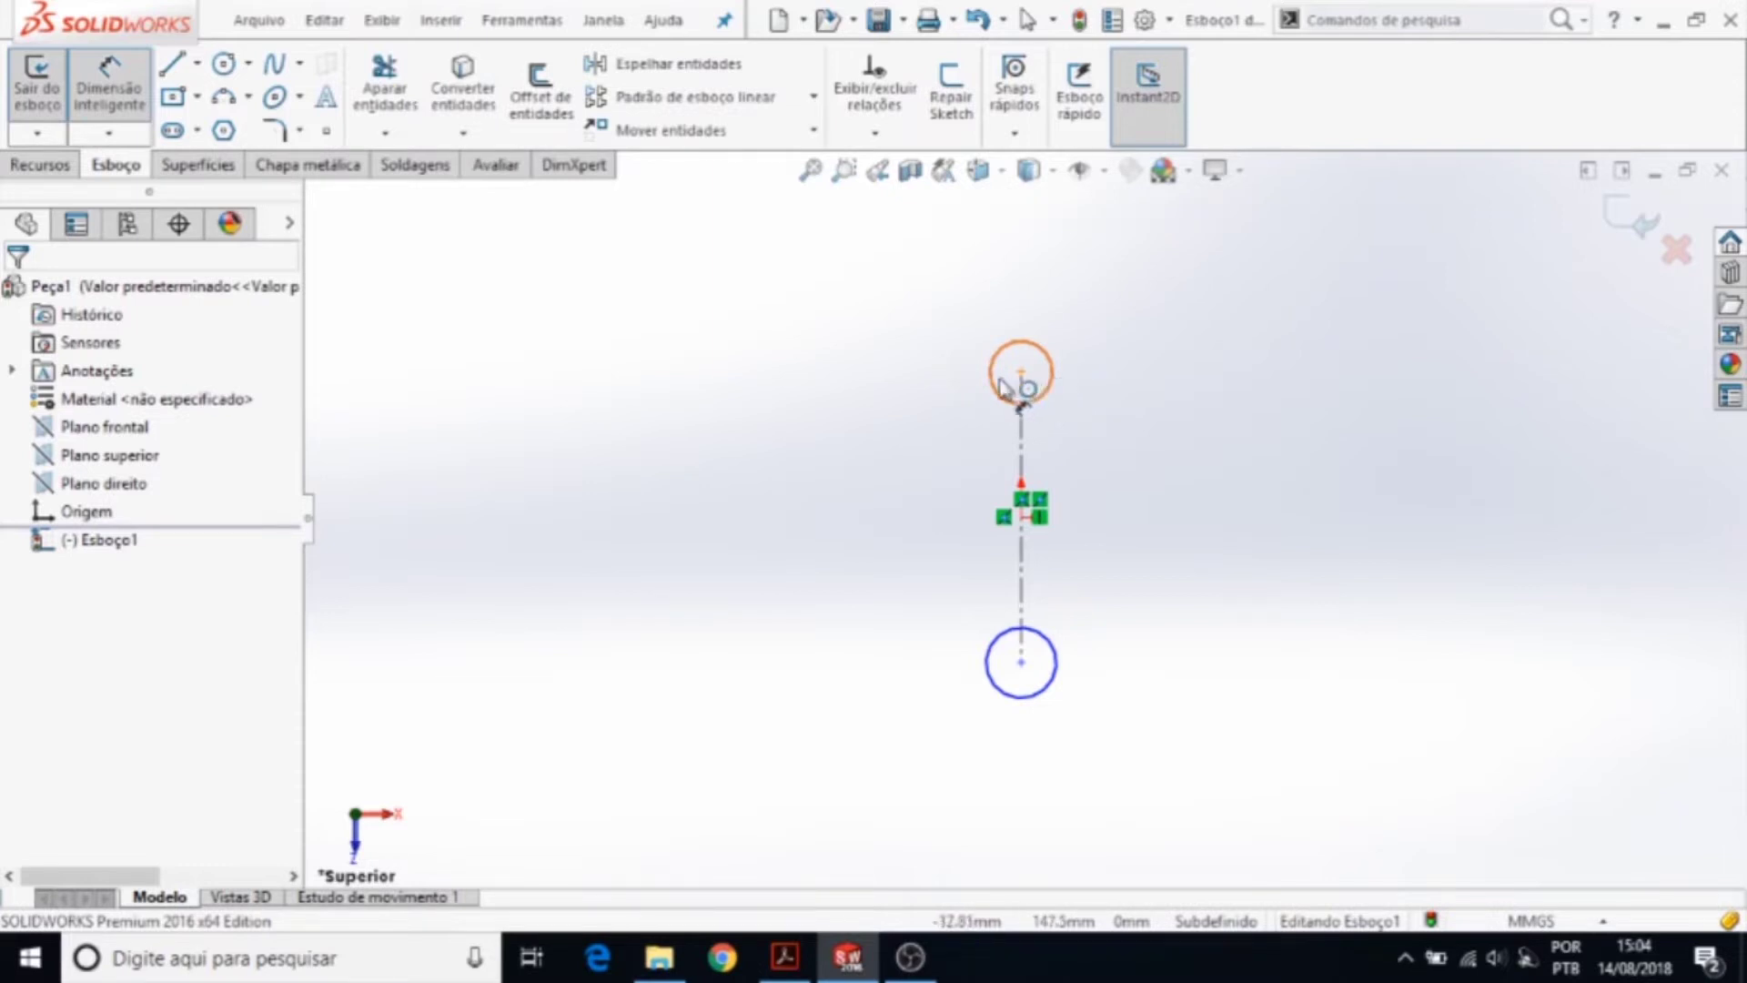
left_click(913, 958)
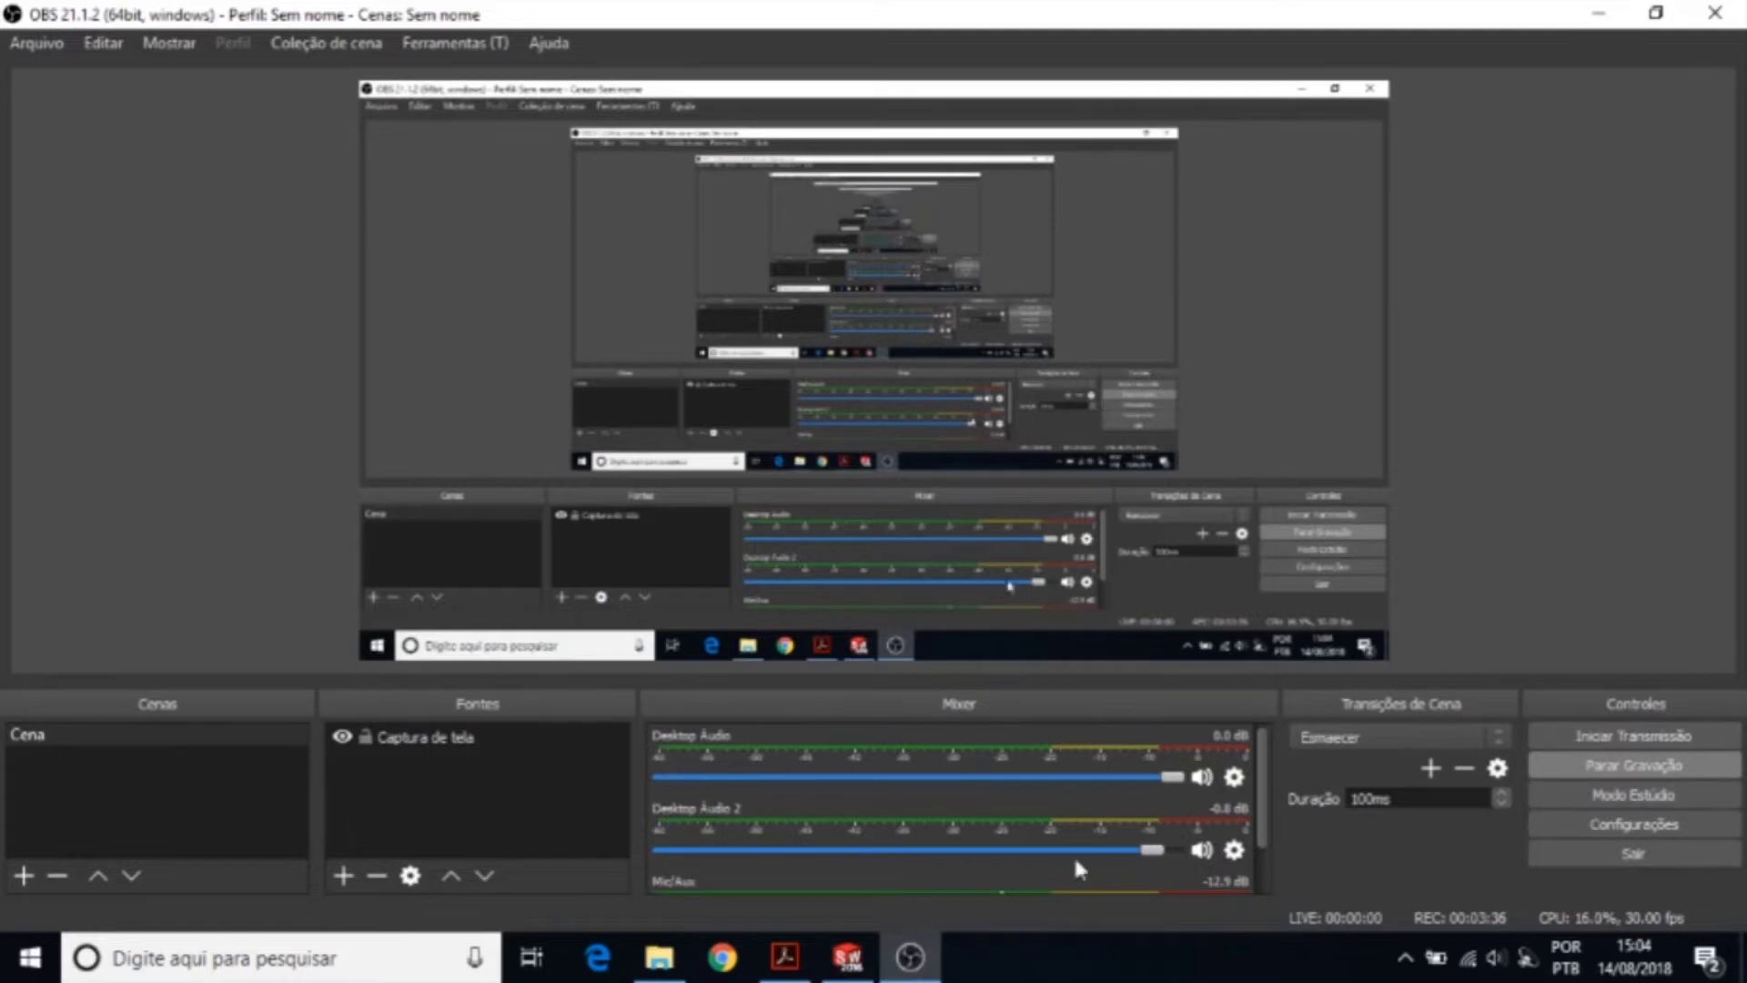
- Consult Teste.PDF, then return to the SOLIDWORKS sketch of the two circles
left_click(851, 967)
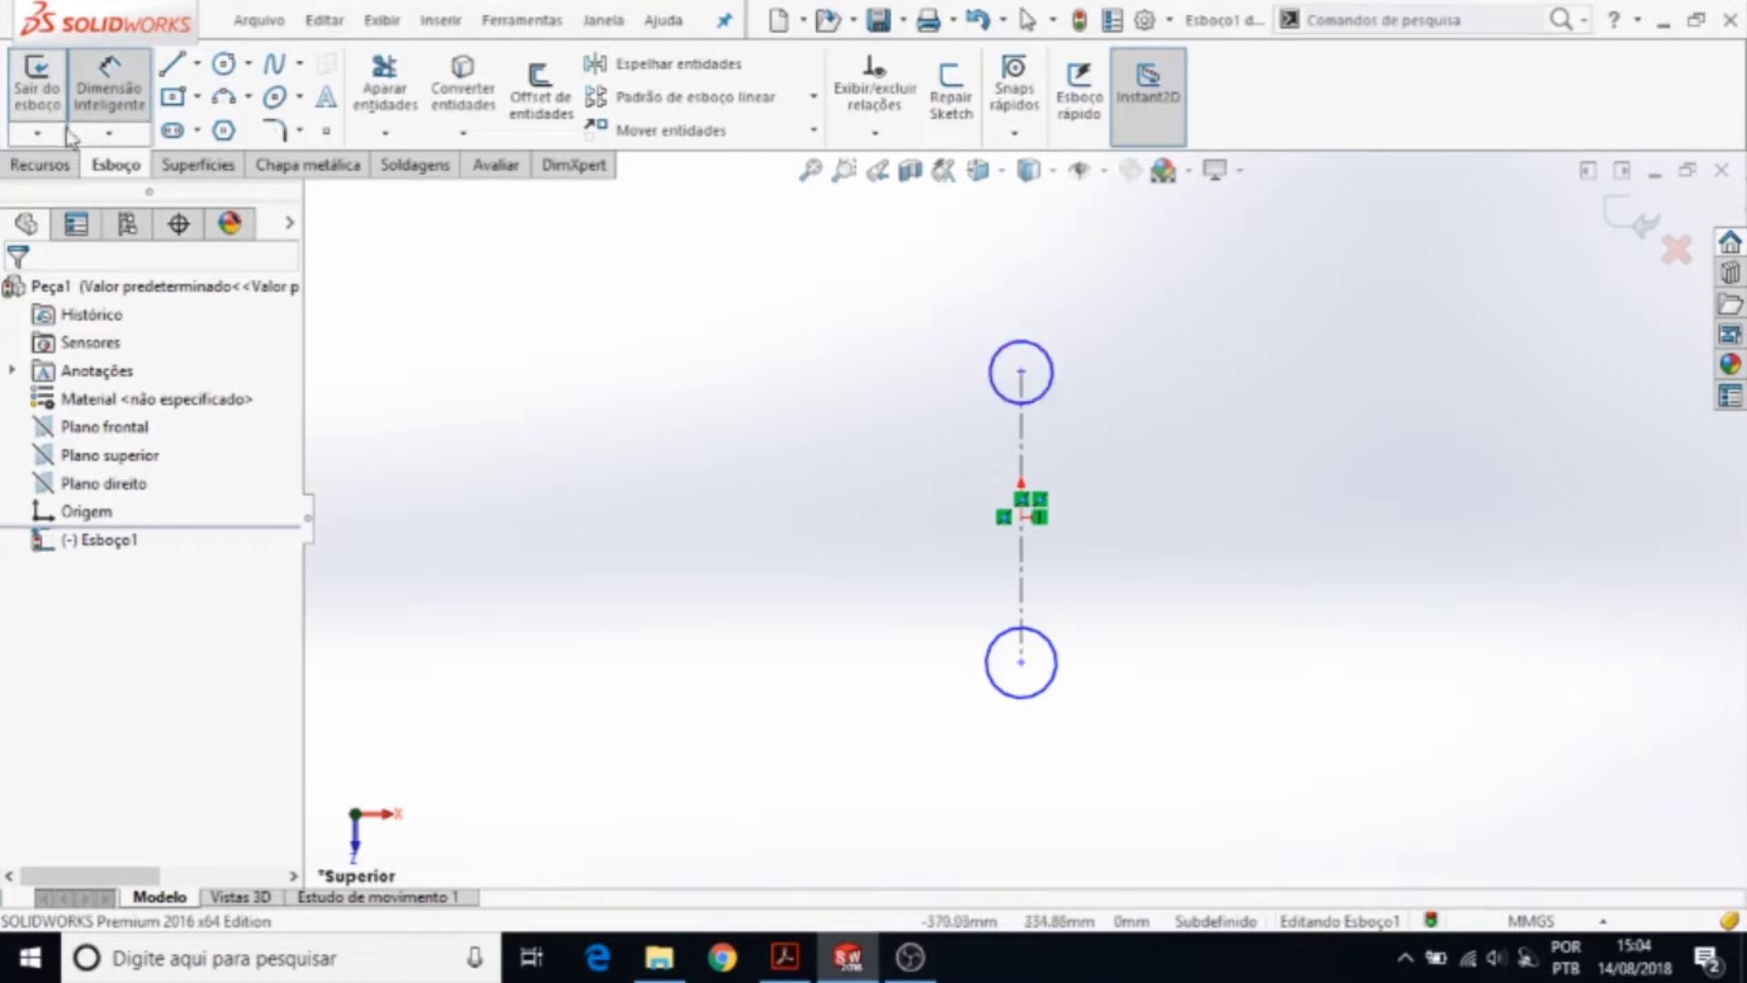
left_click(788, 961)
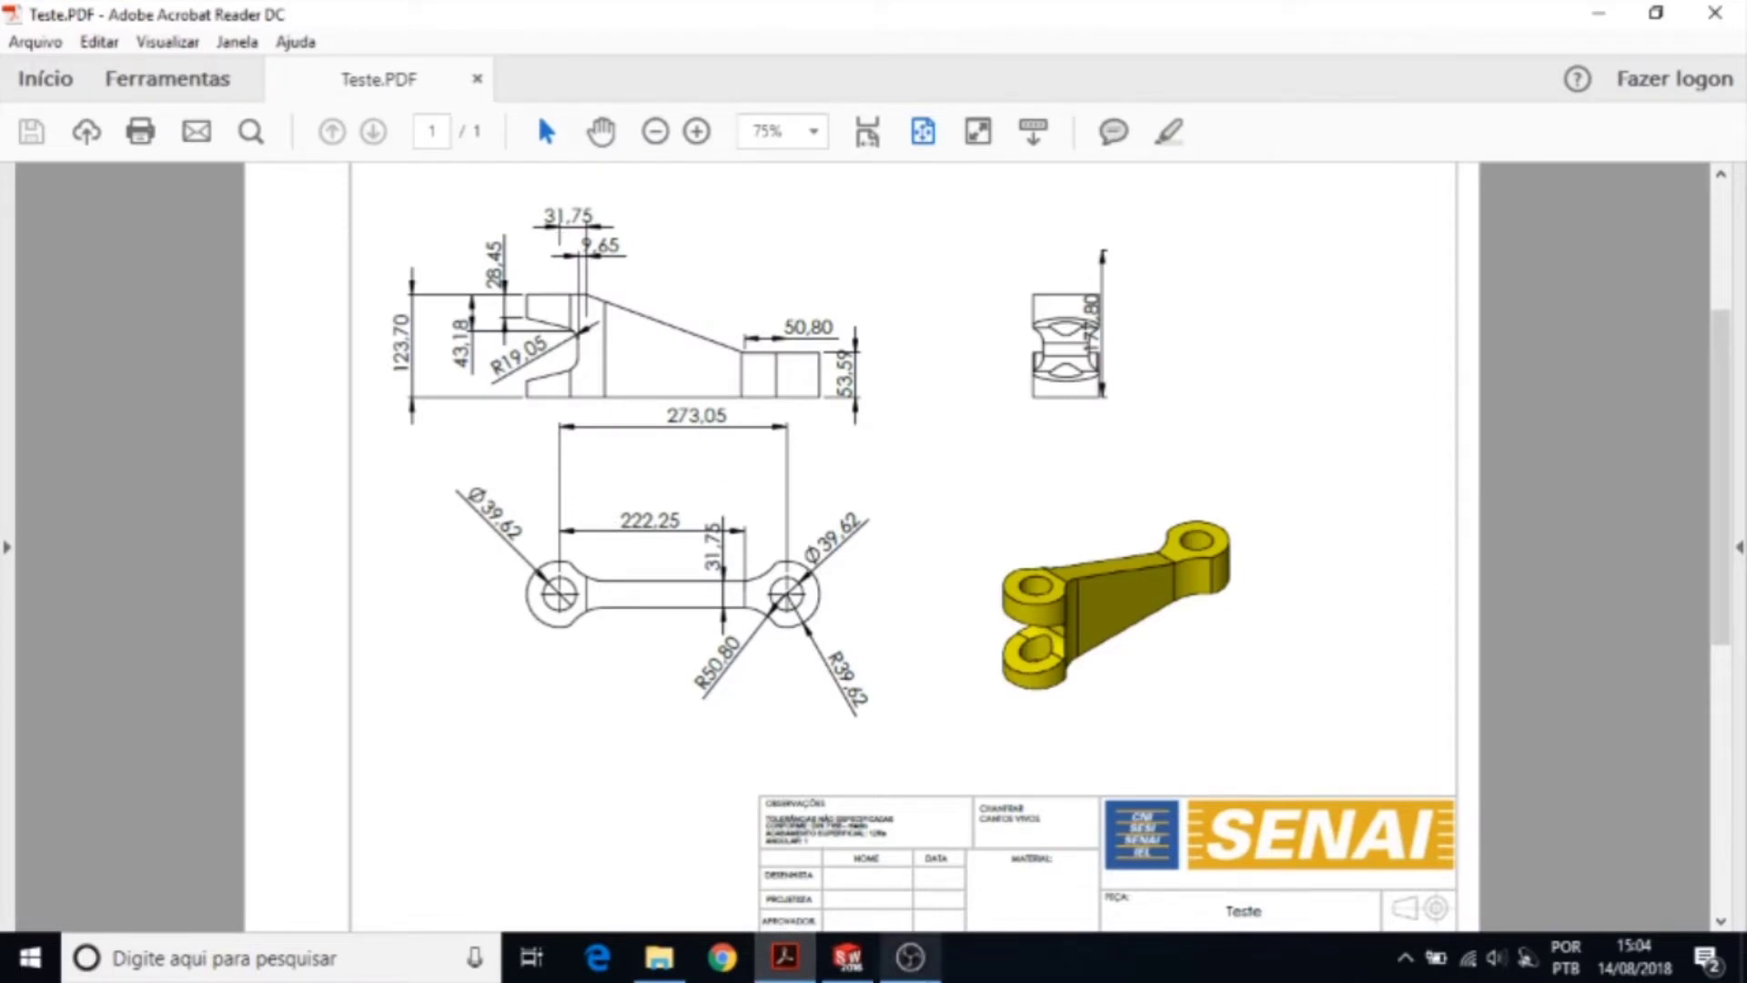
left_click(910, 958)
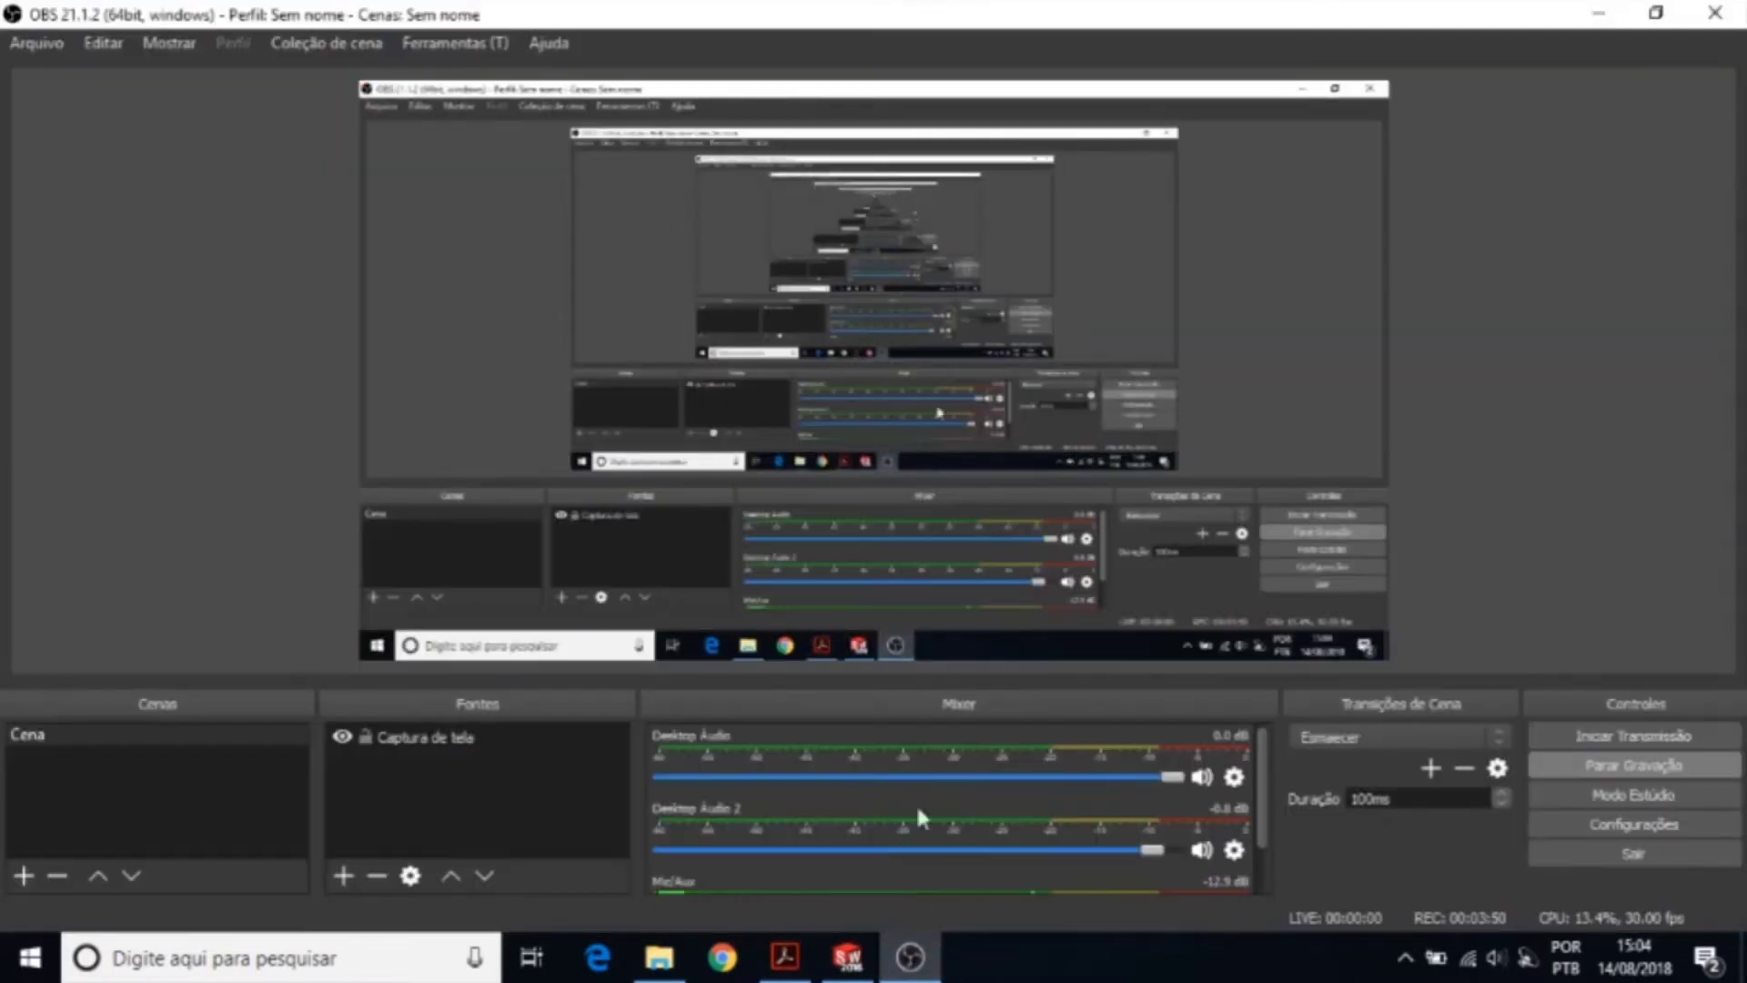
left_click(847, 957)
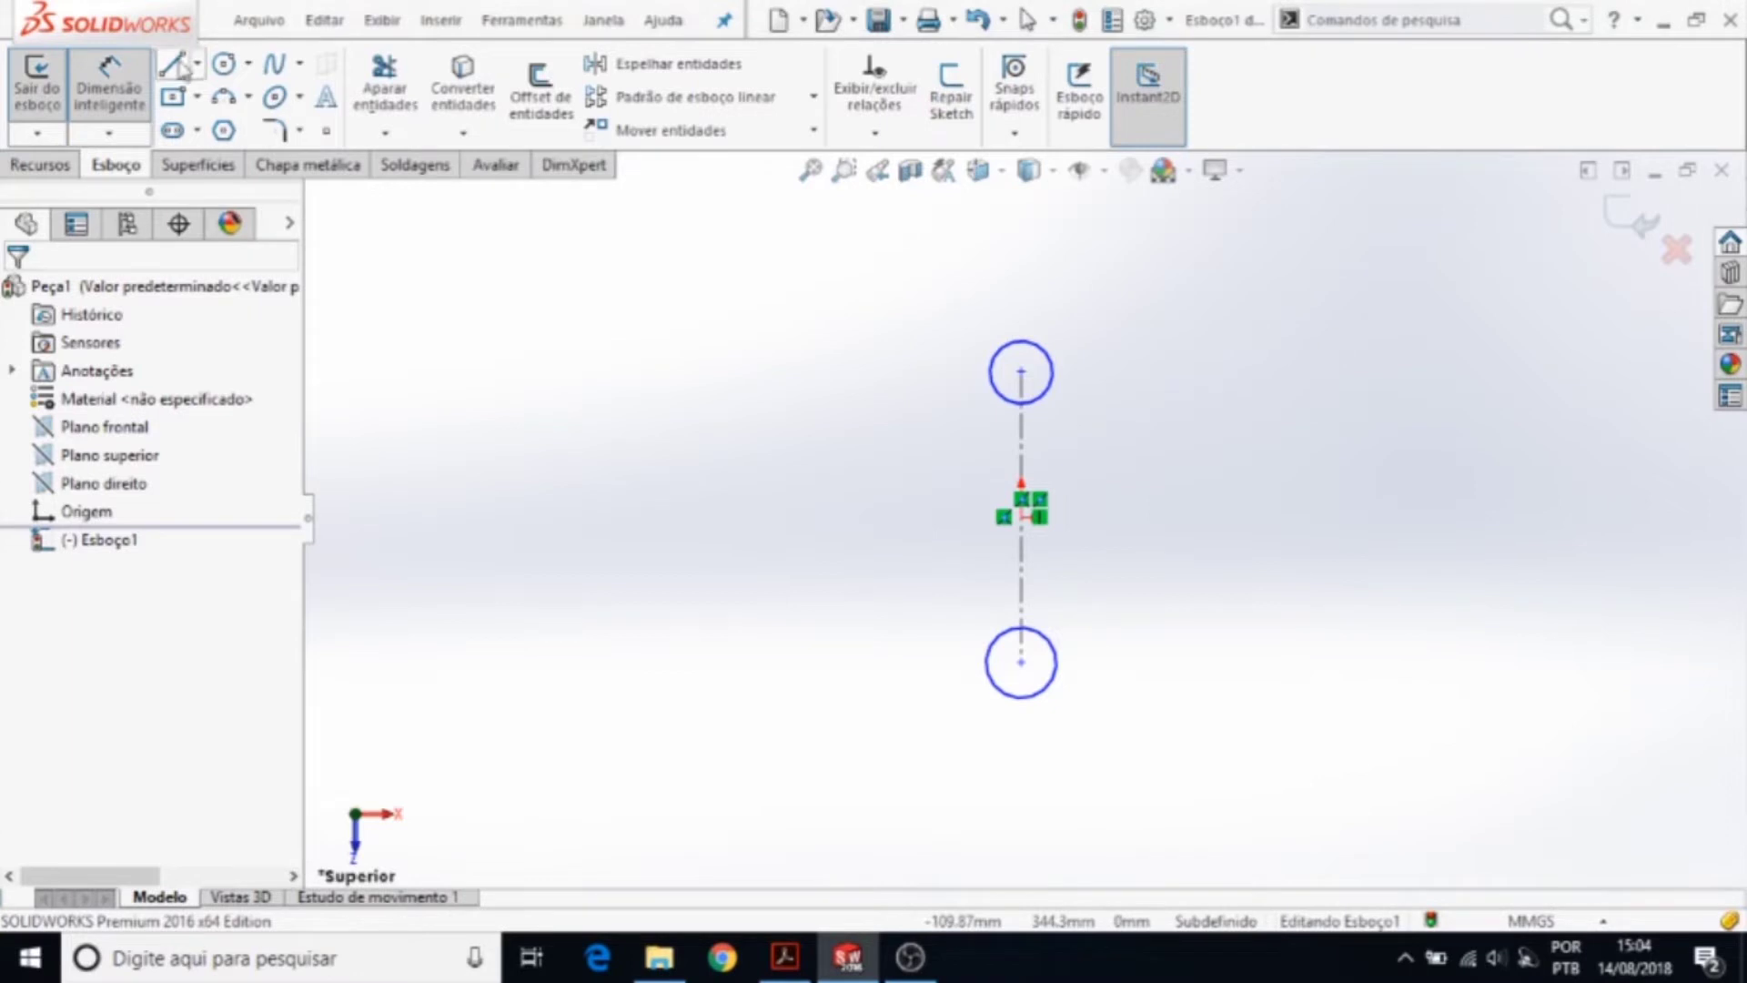
left_click(1054, 398)
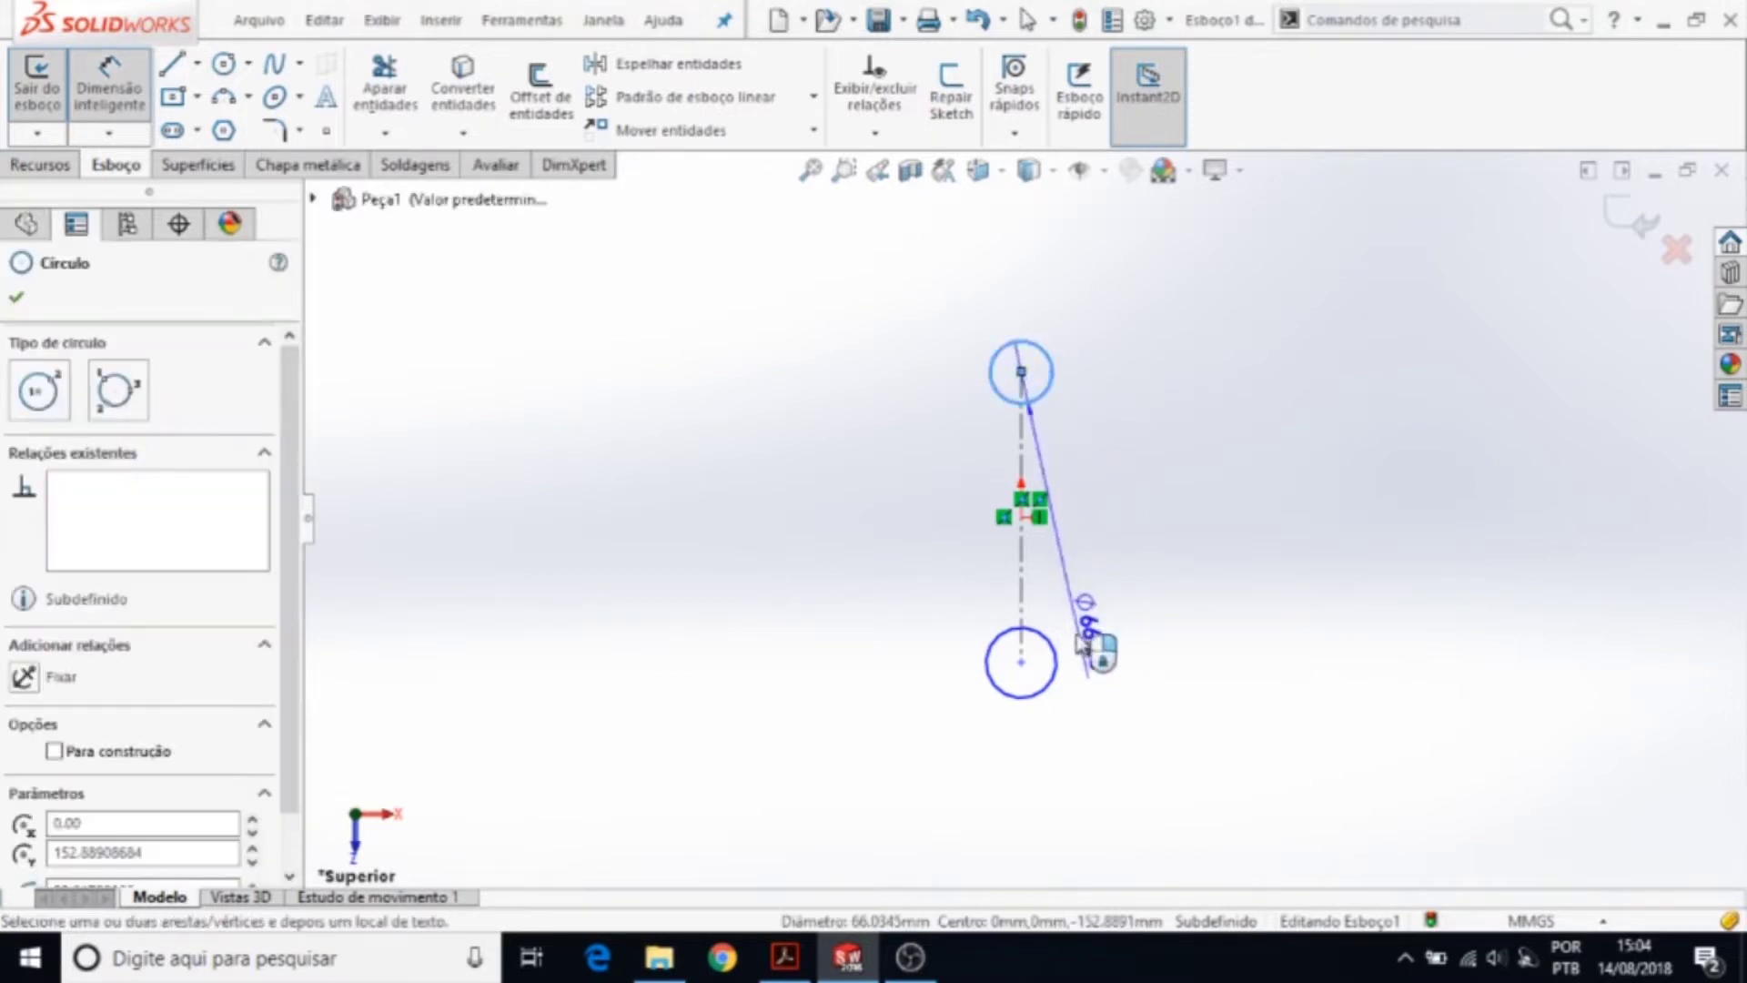
- Dimension the distance between the two circle centres as 273.05 mm
left_click(1056, 664)
left_click(1233, 583)
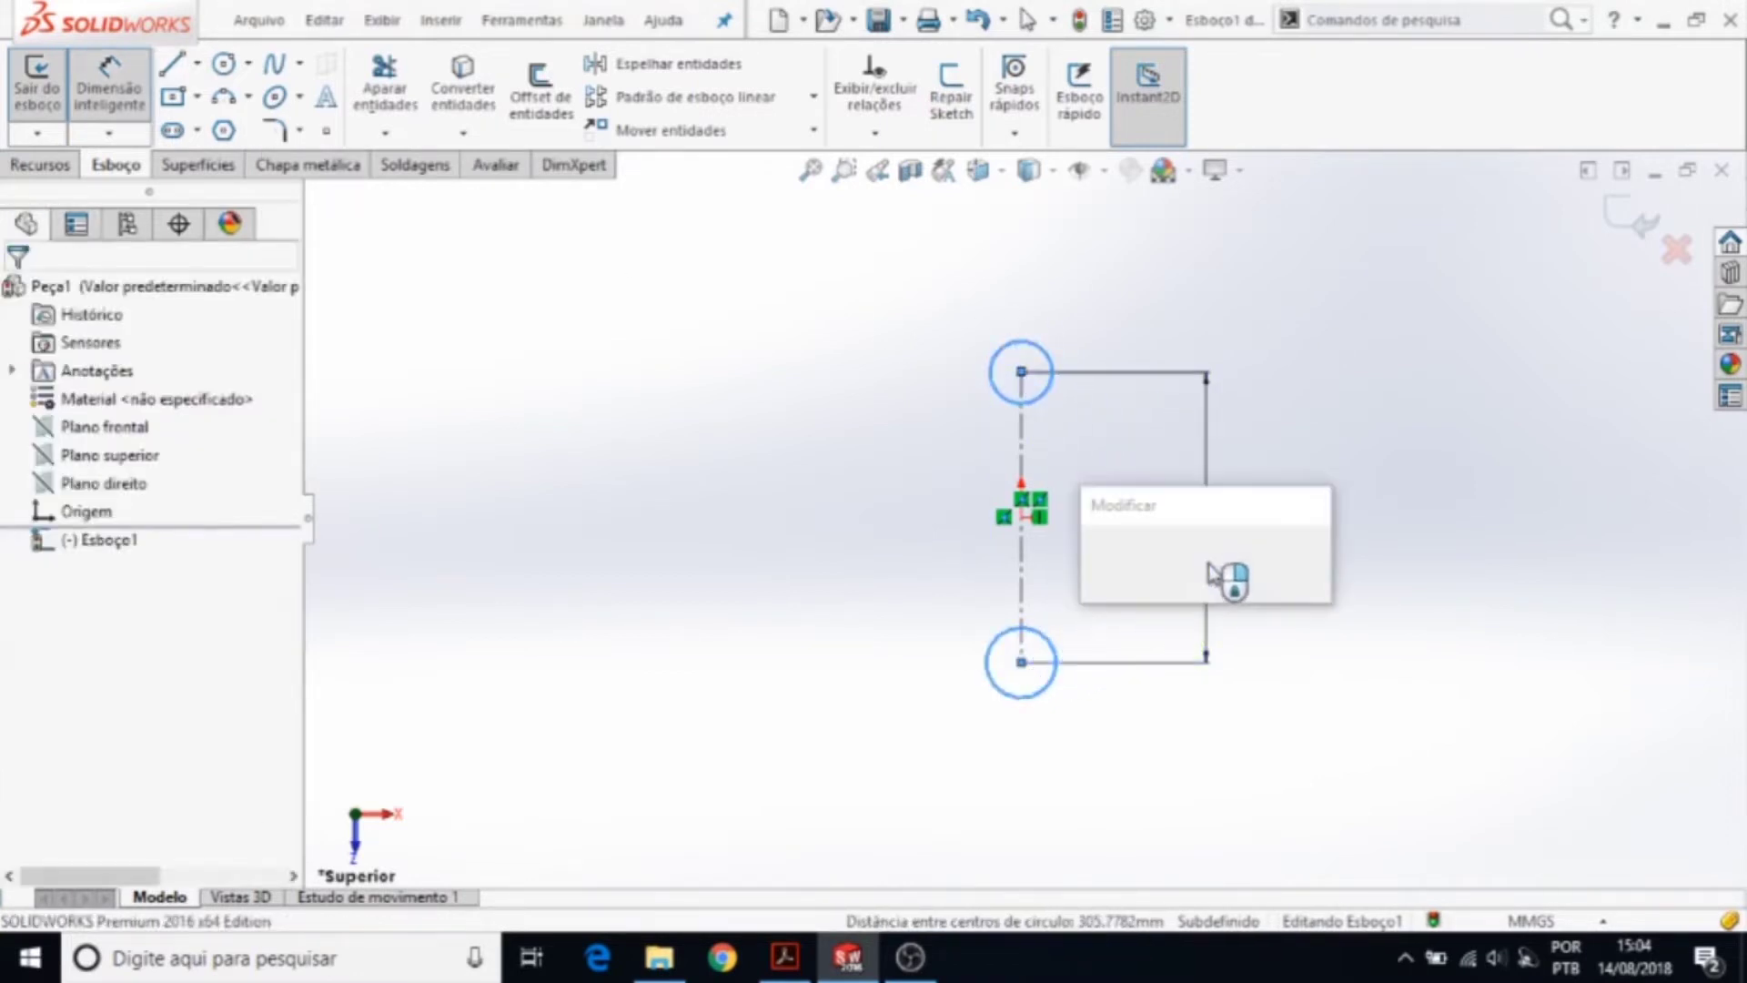
type("273,05")
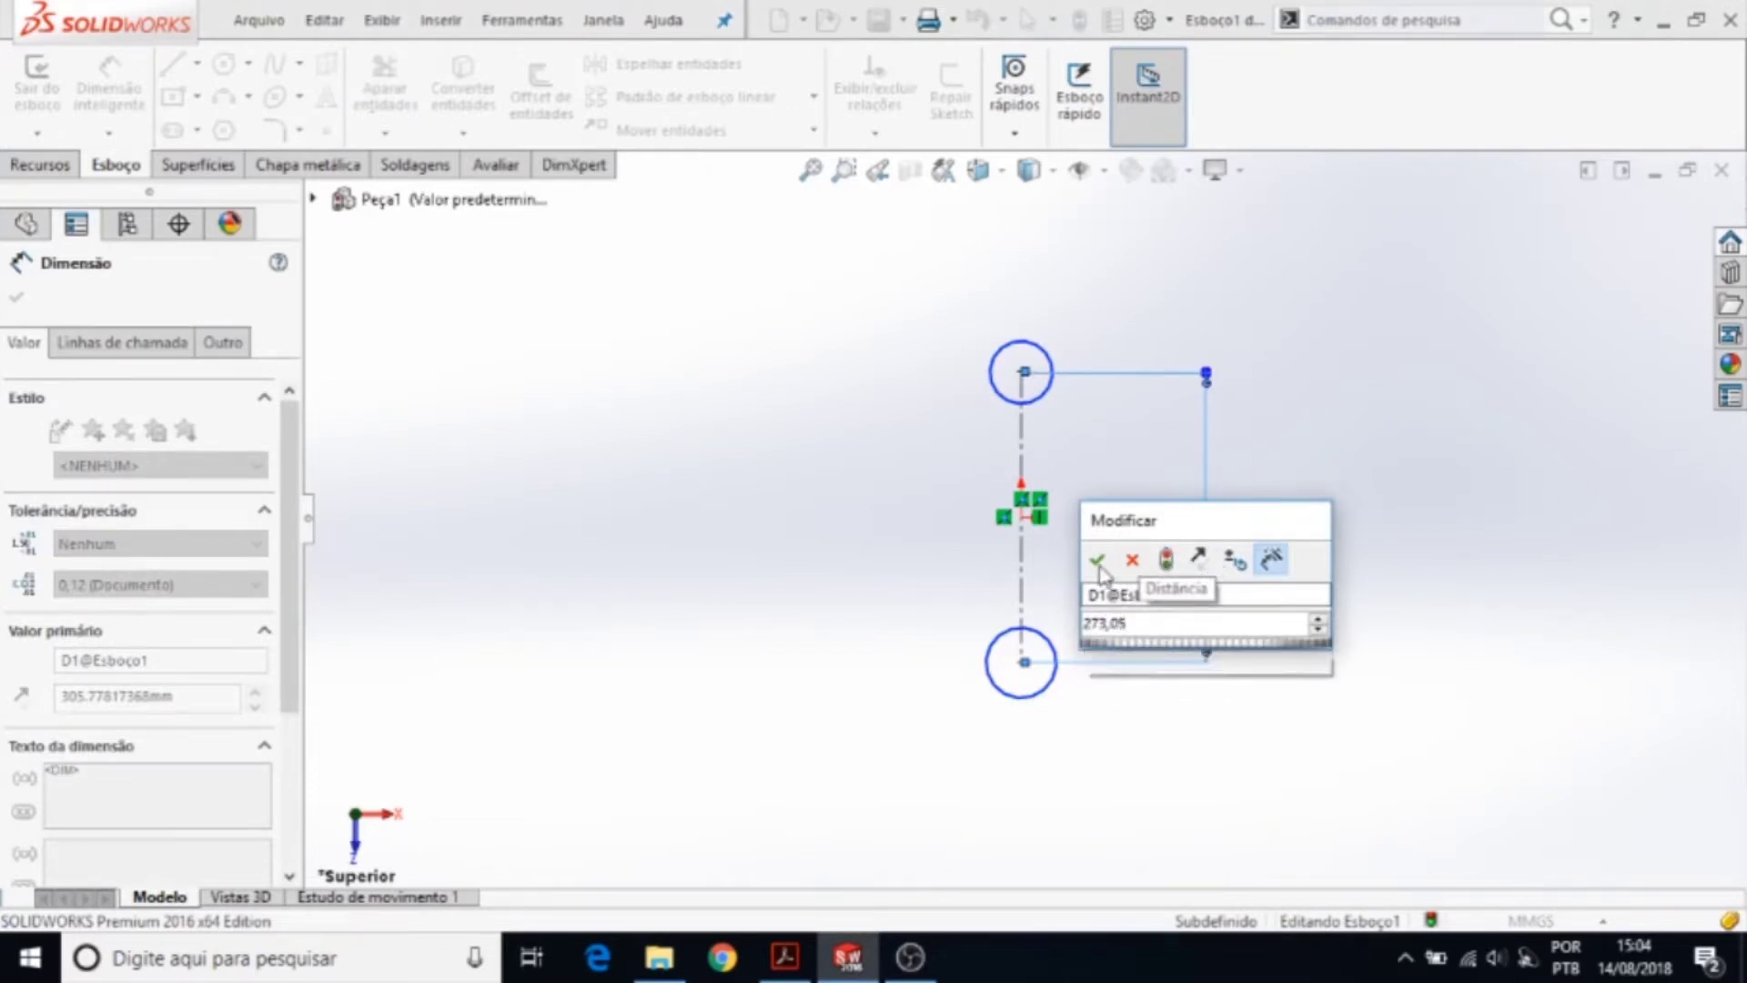
left_click(1097, 559)
- Set the top circle's diameter to Ø39.62 after checking the drawing
left_click(784, 957)
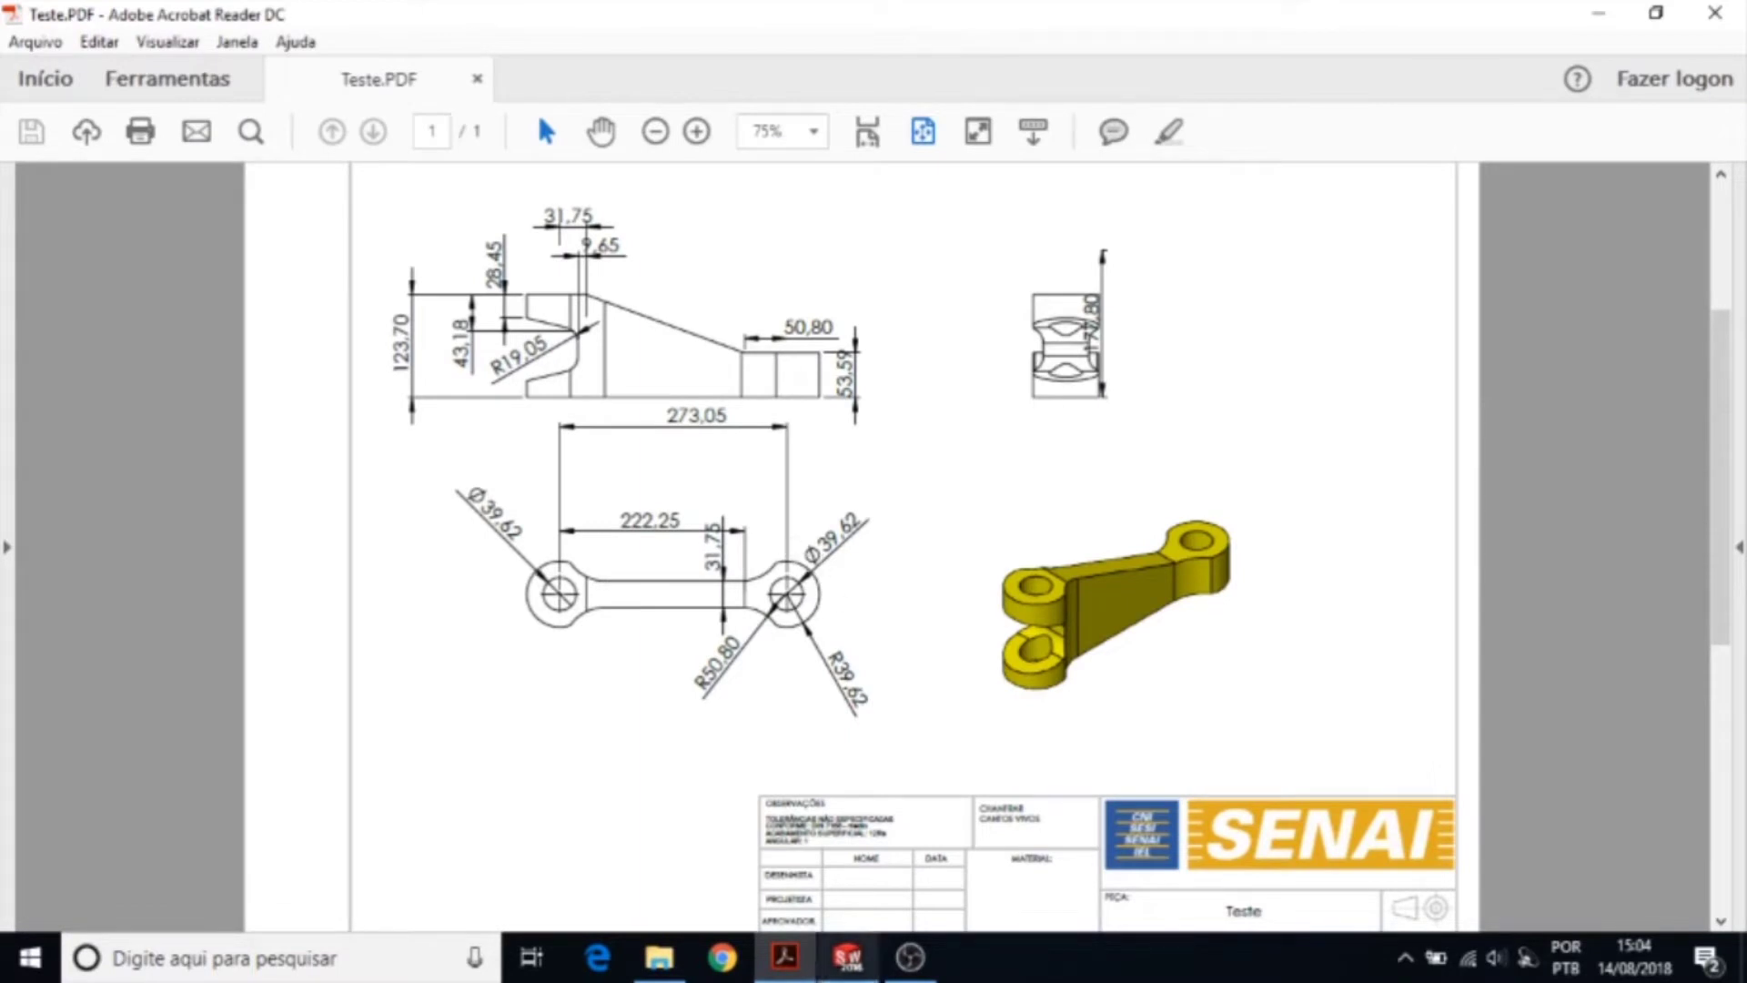
left_click(848, 957)
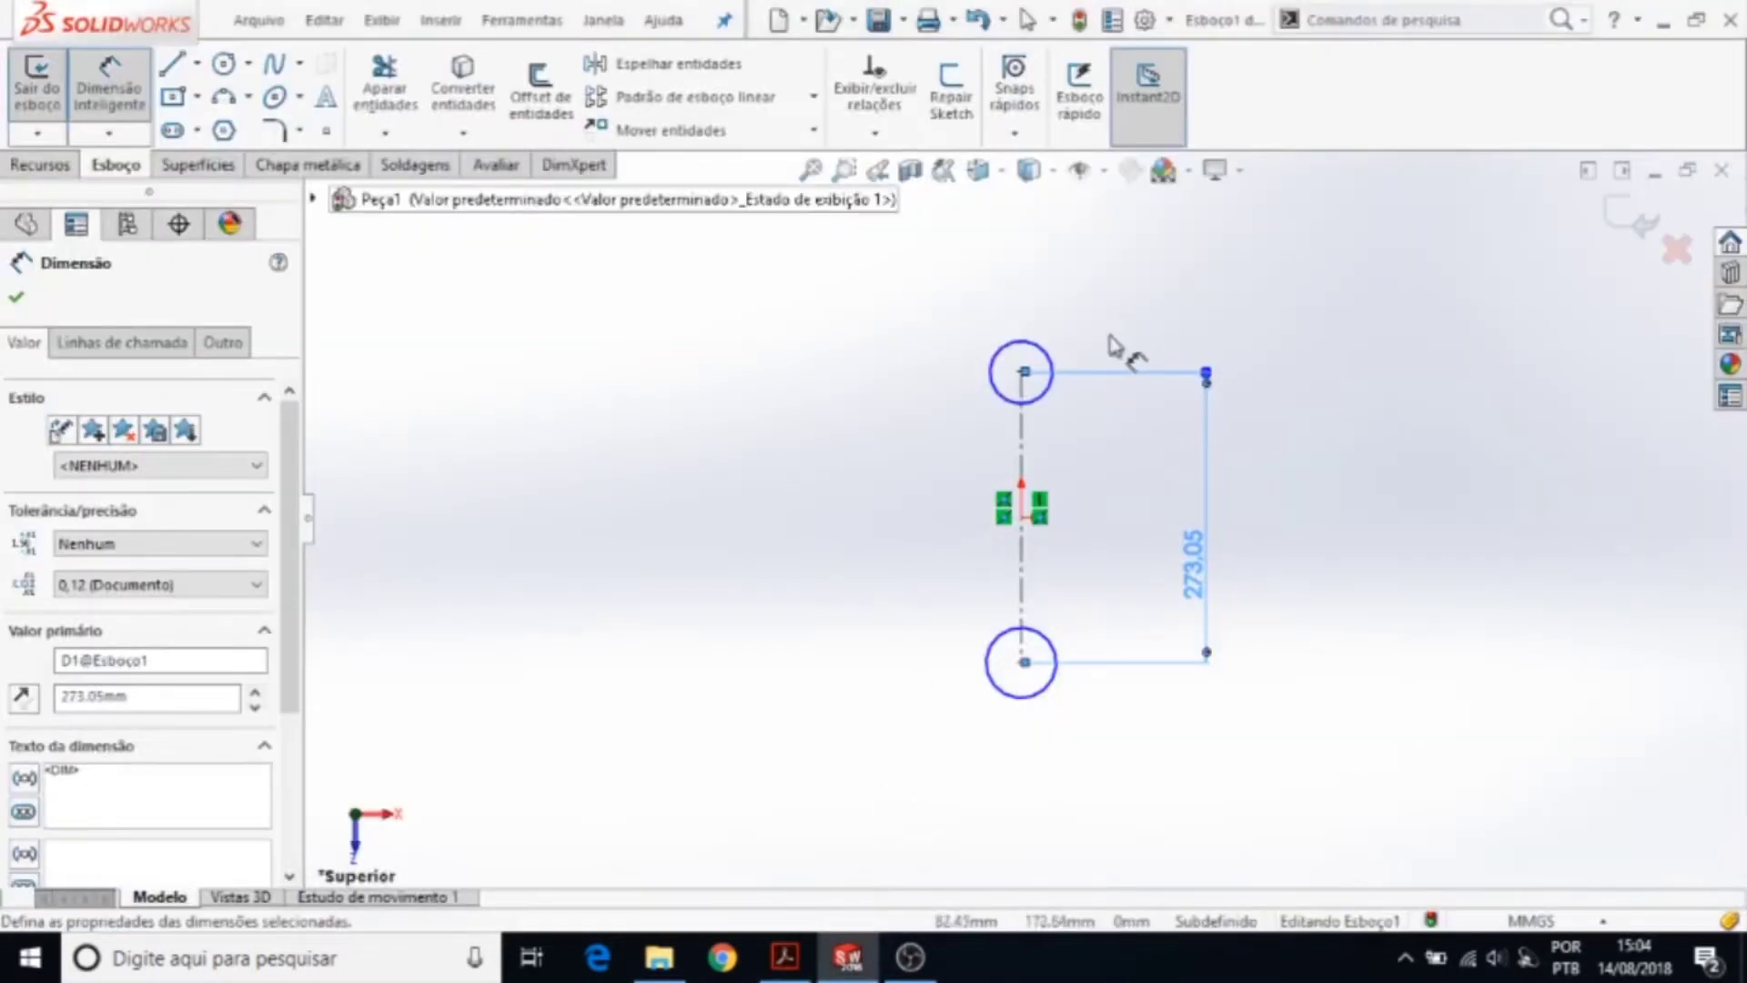
left_click(1055, 362)
left_click(1121, 306)
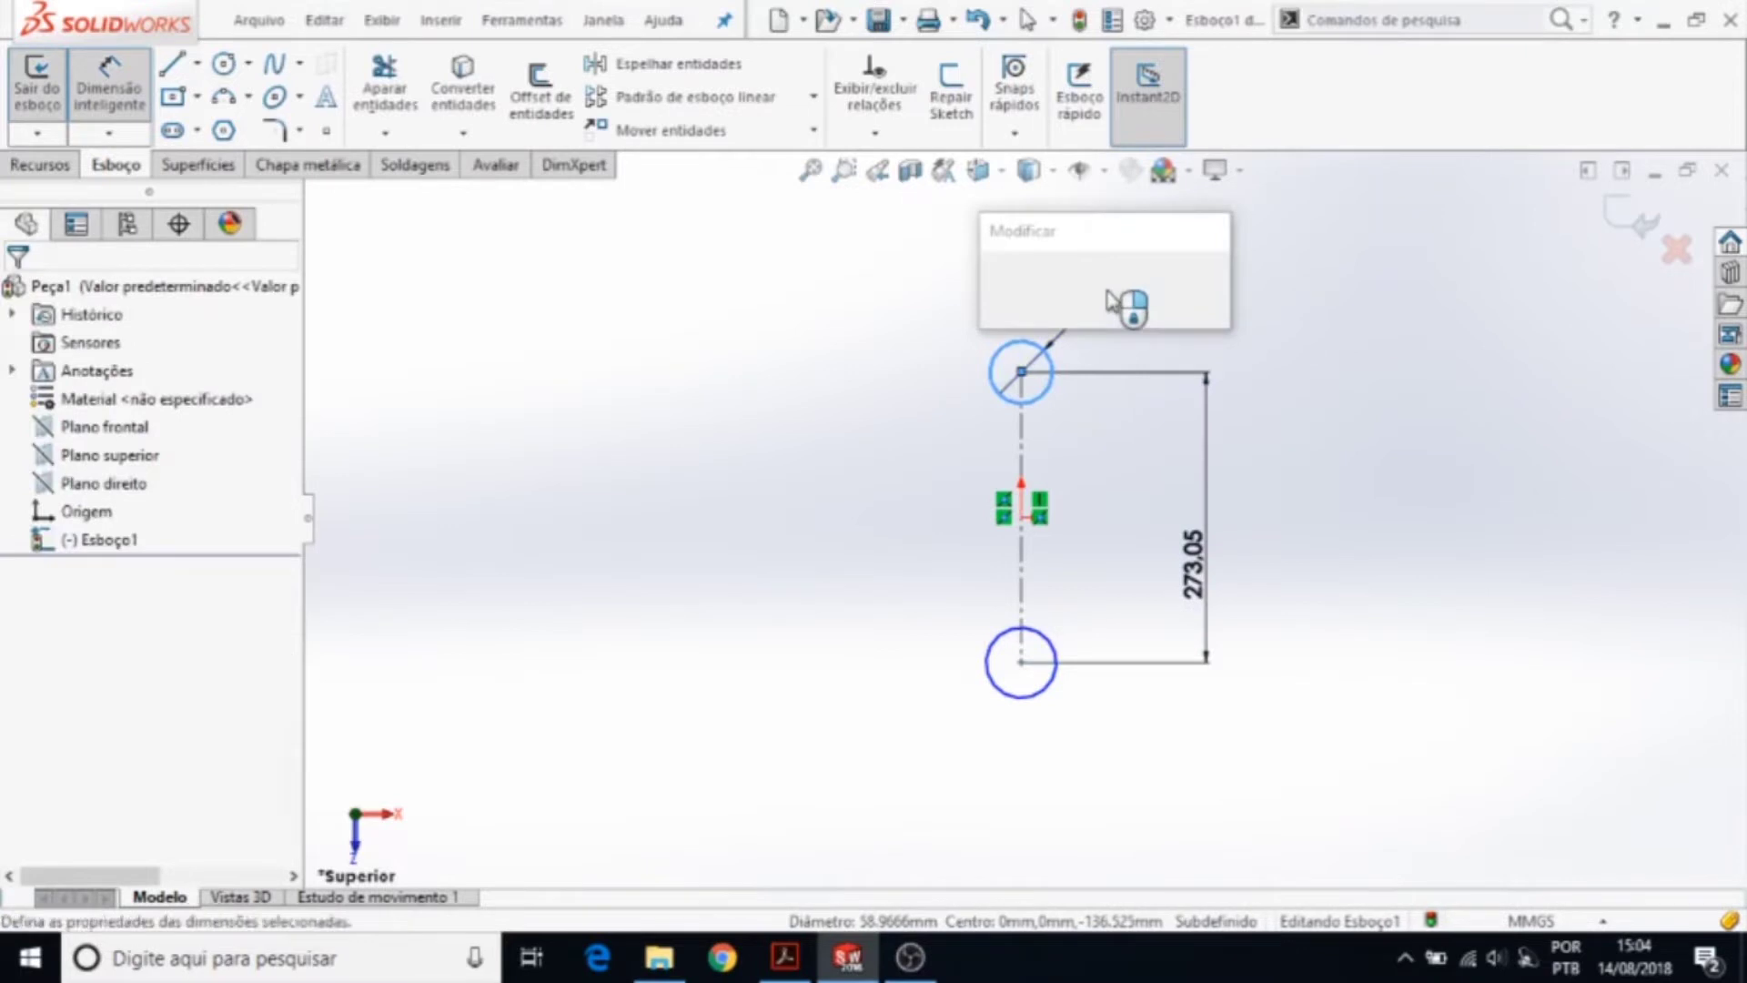
type("39.62")
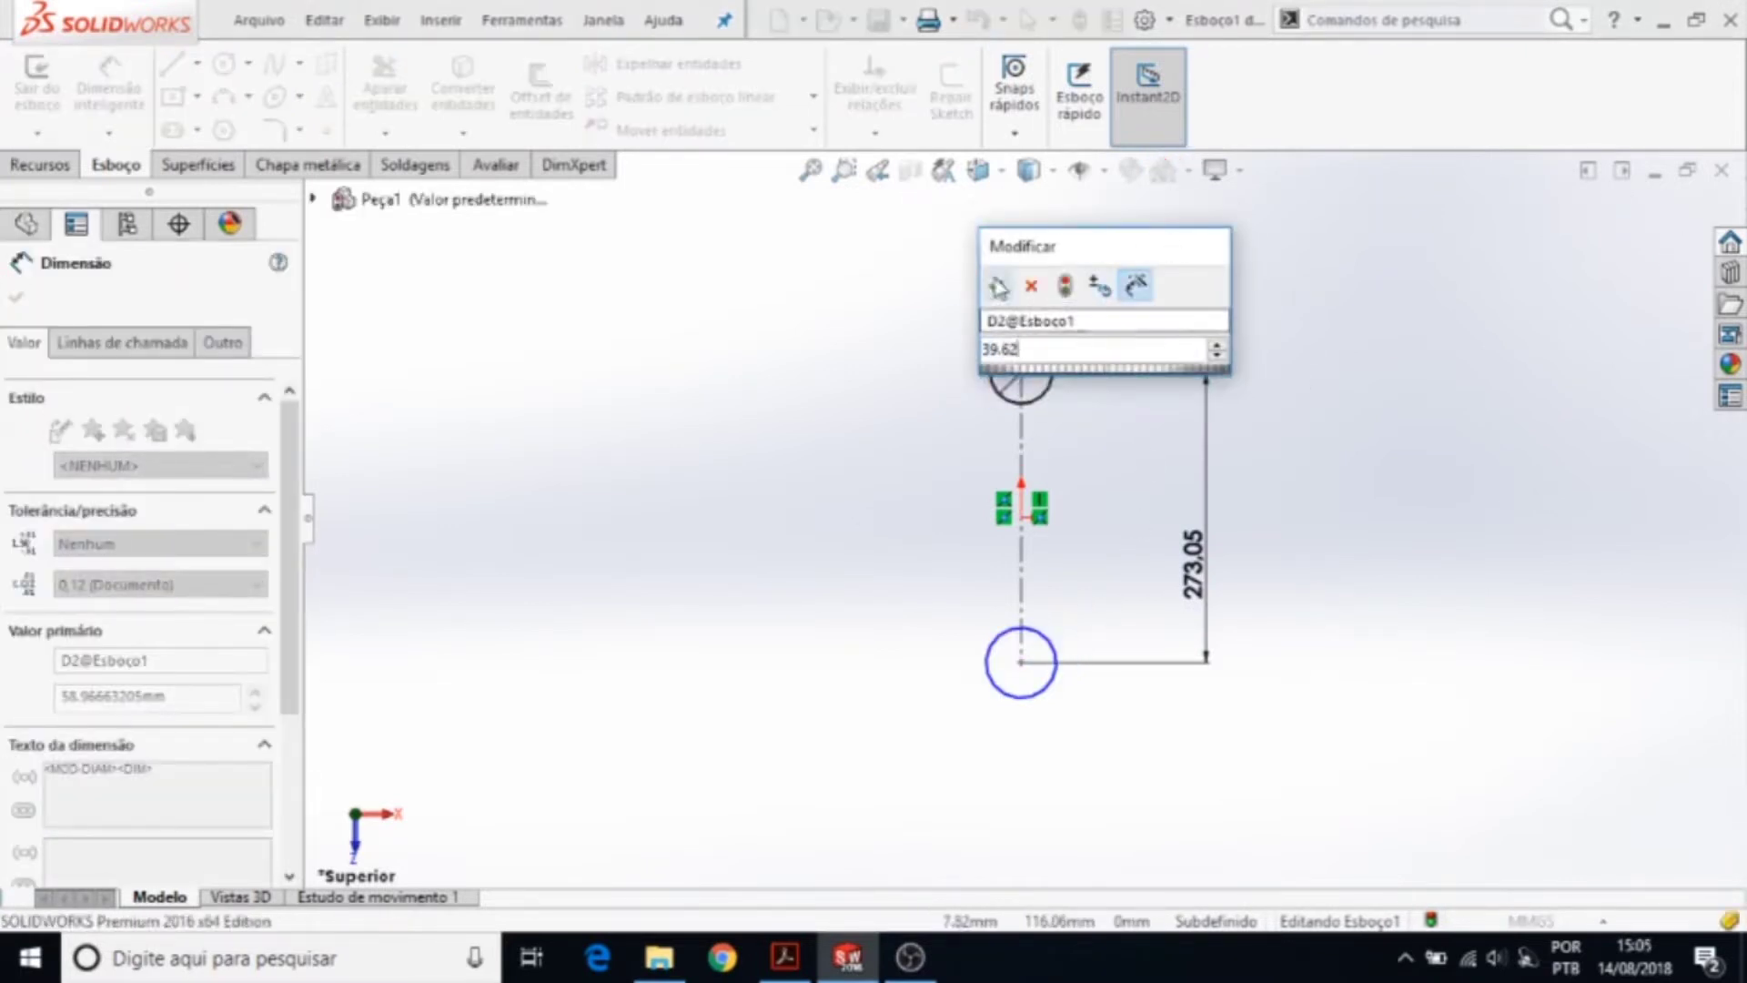
left_click(1031, 286)
key("Escape")
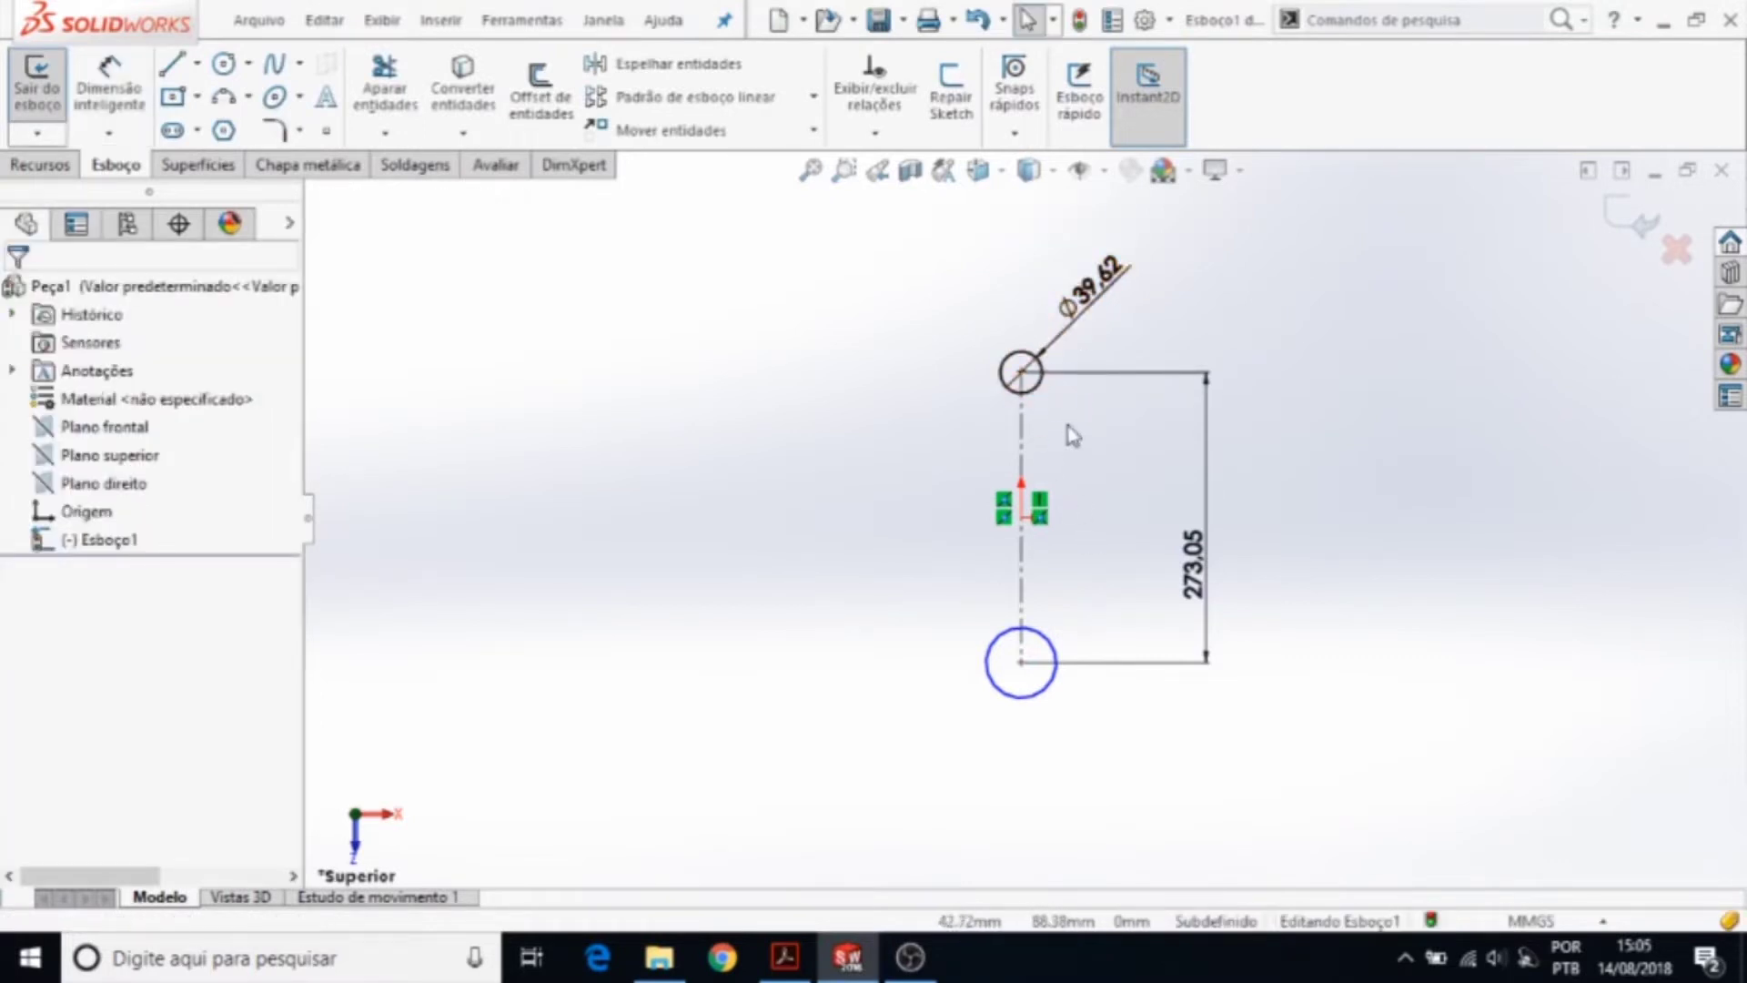
- Add an Igual relation between the top and bottom circles, fully defining the sketch
left_click(1036, 405)
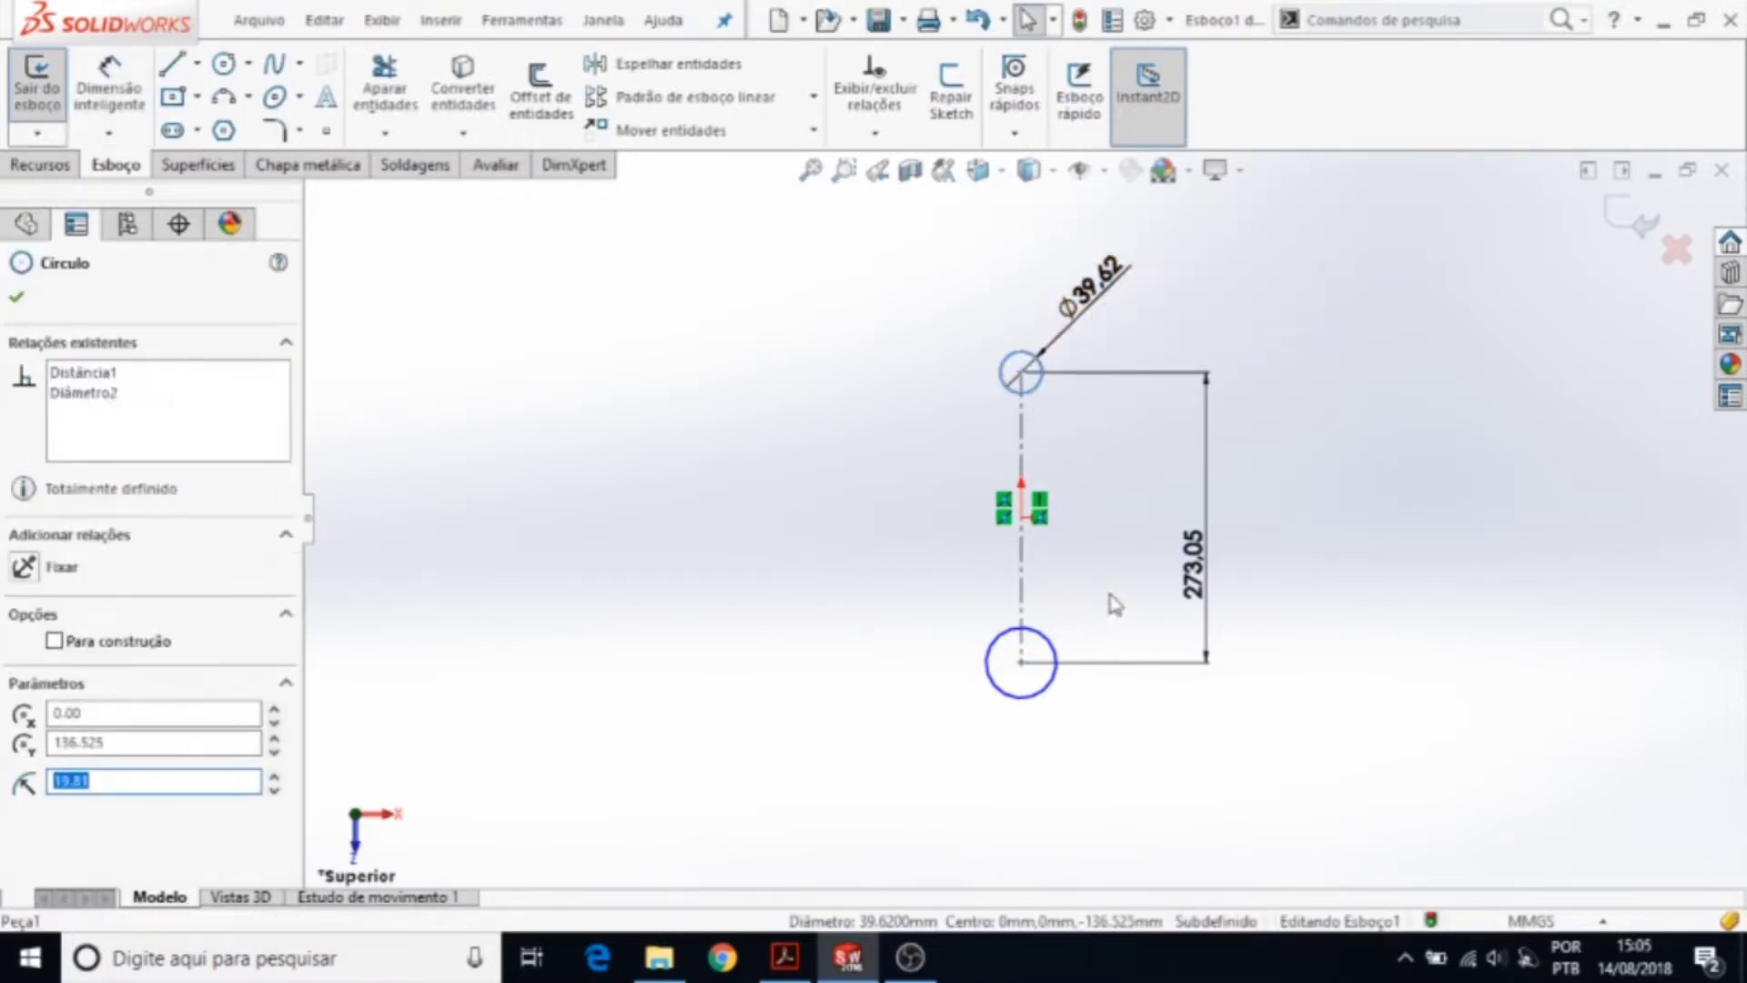
left_click(1057, 662, "ctrl")
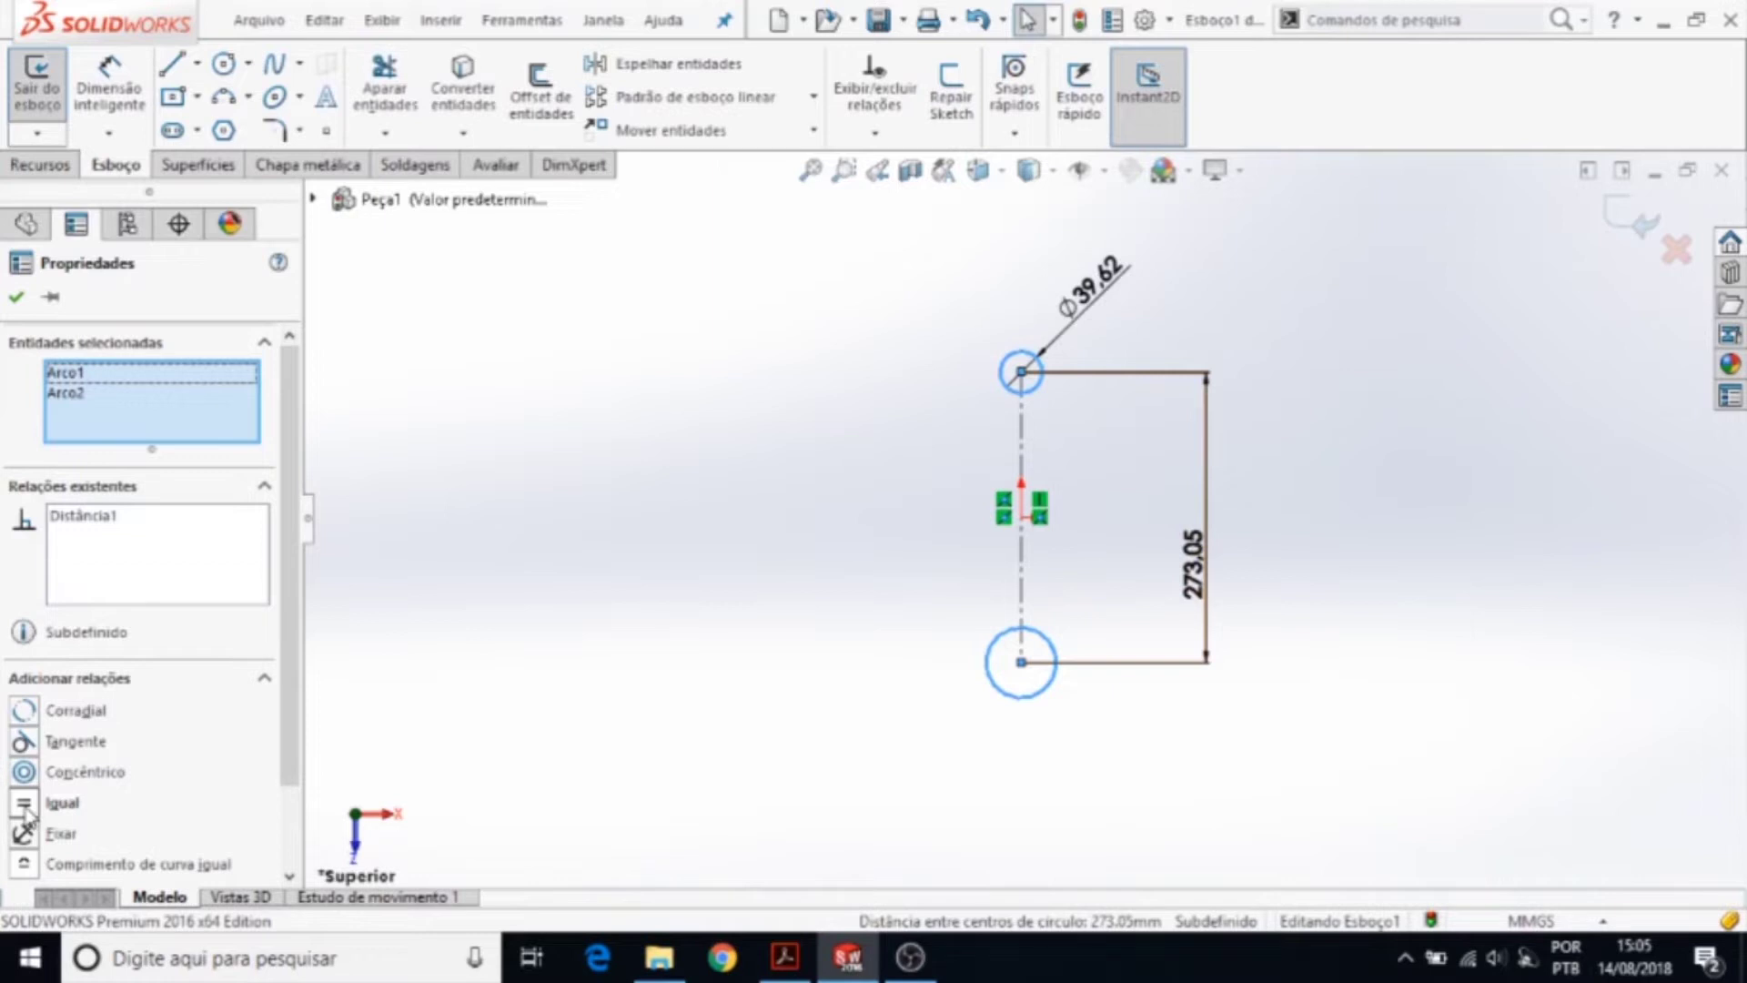
left_click(25, 804)
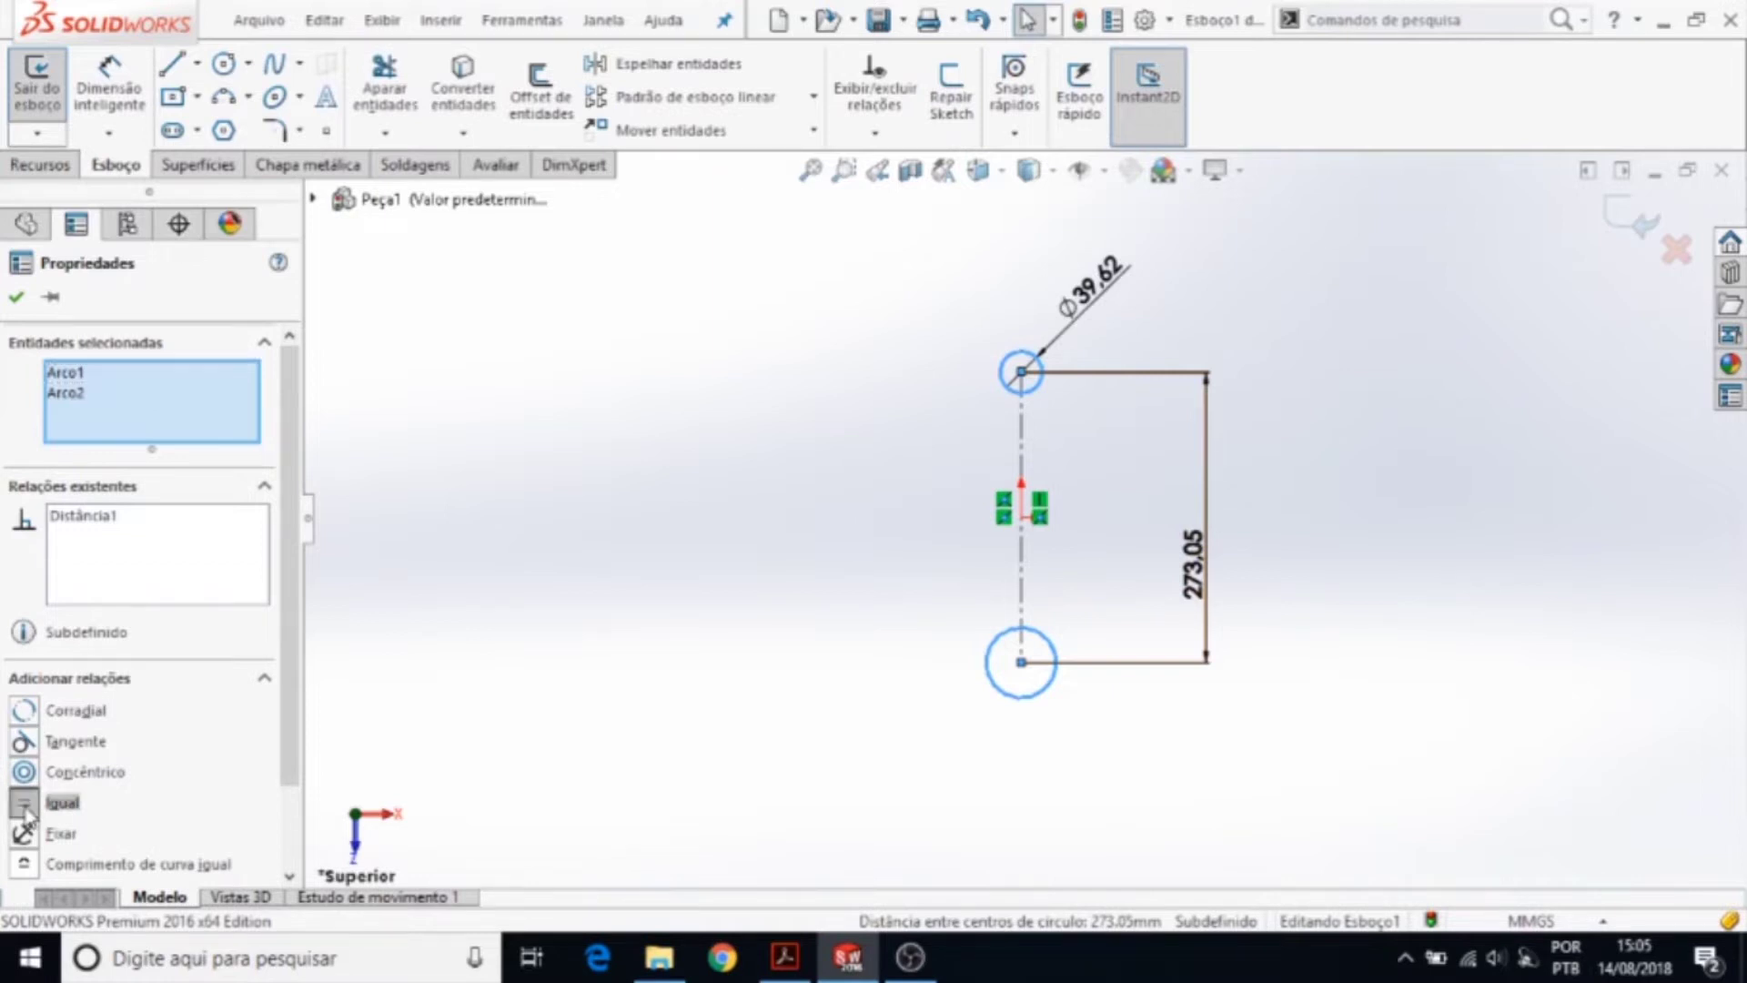
left_click(17, 299)
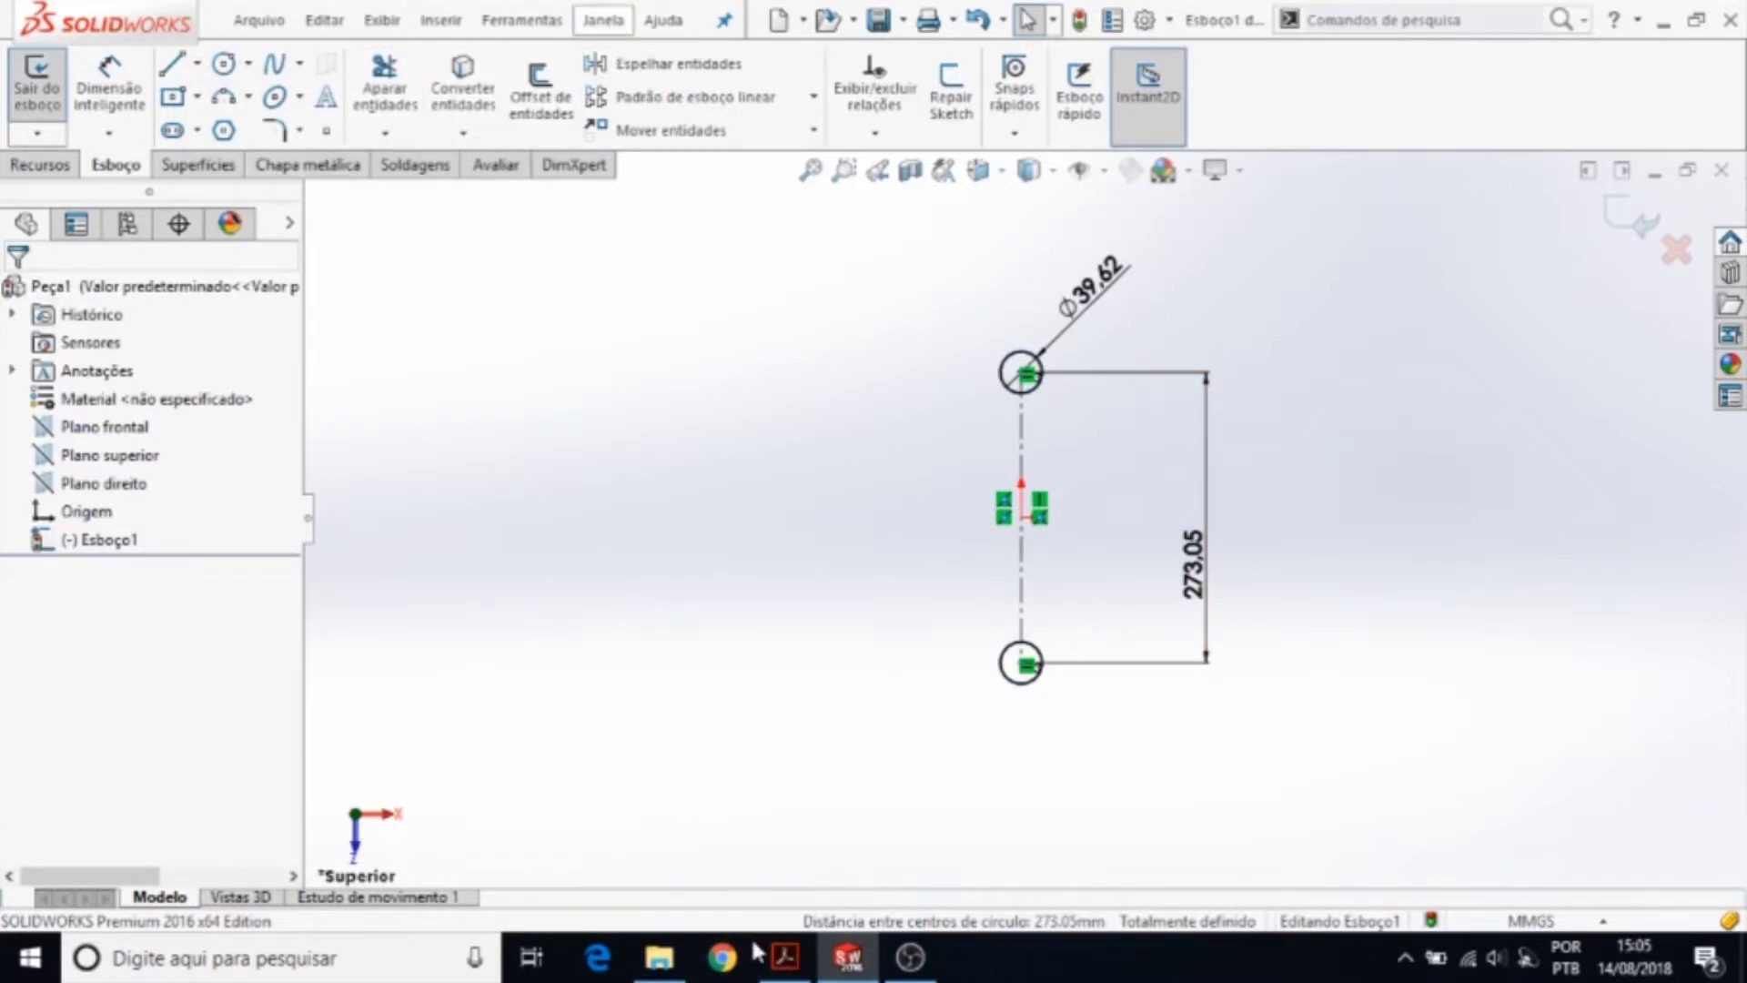
left_click(247, 96)
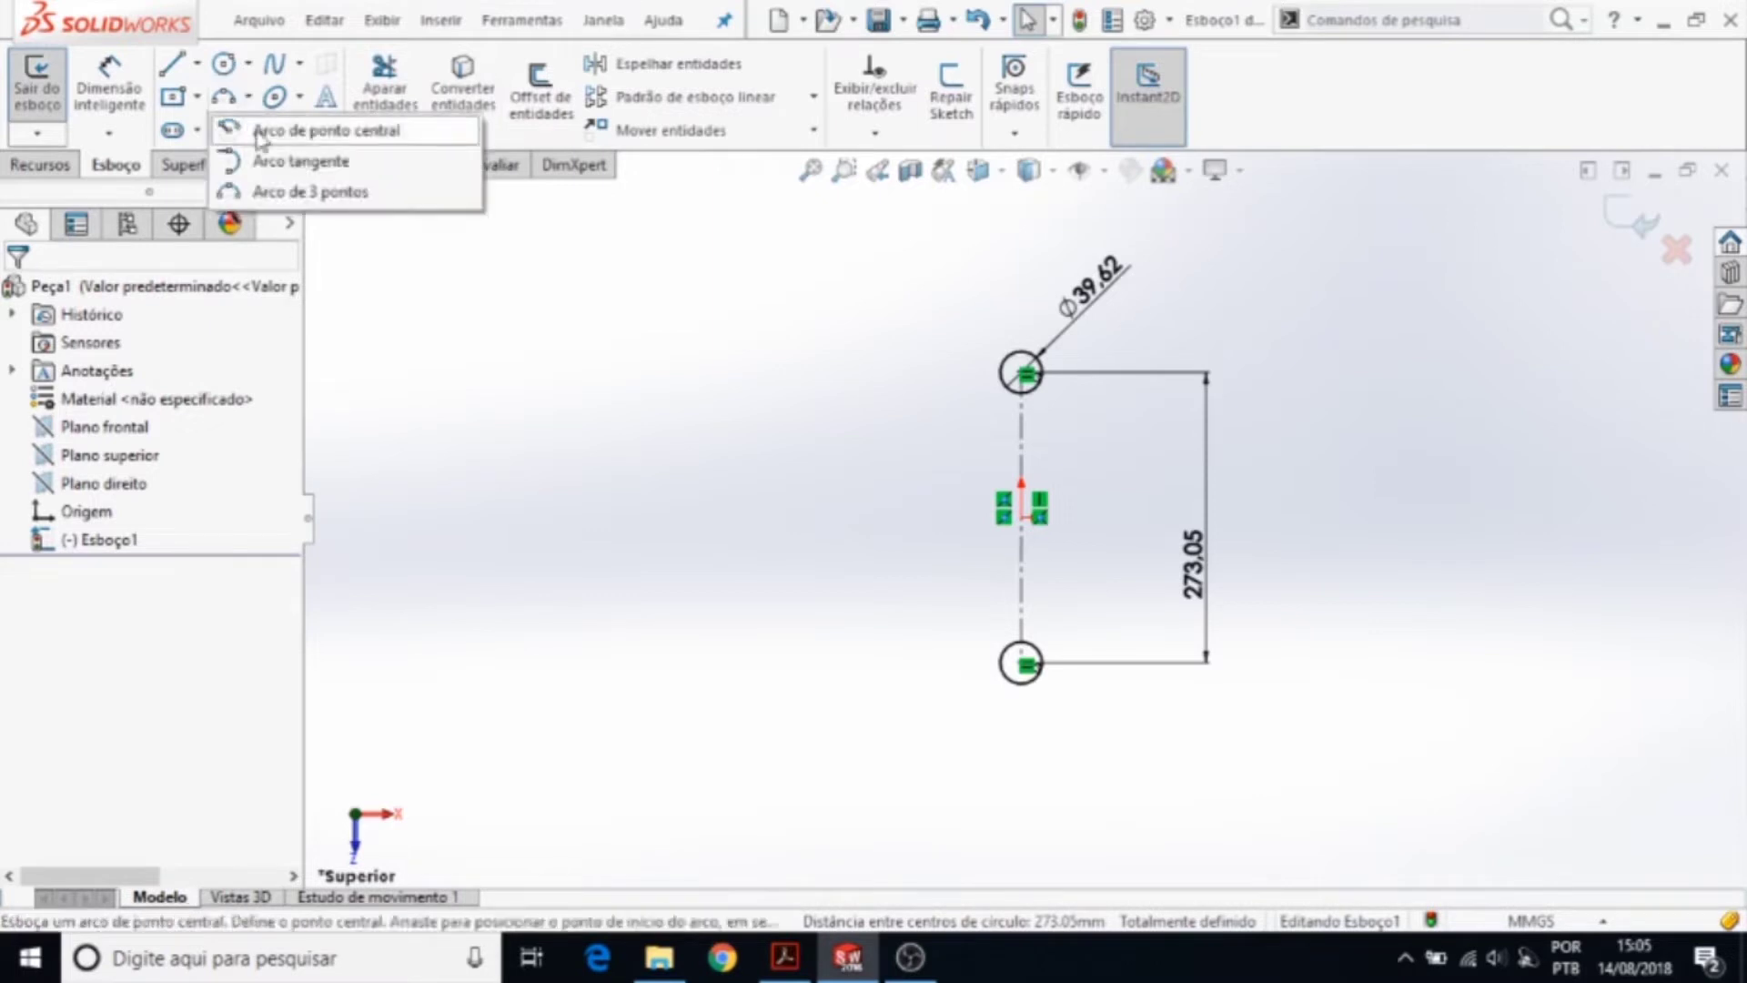
- Draw an open centrepoint arc around the top circle, sharing its centre
left_click(274, 137)
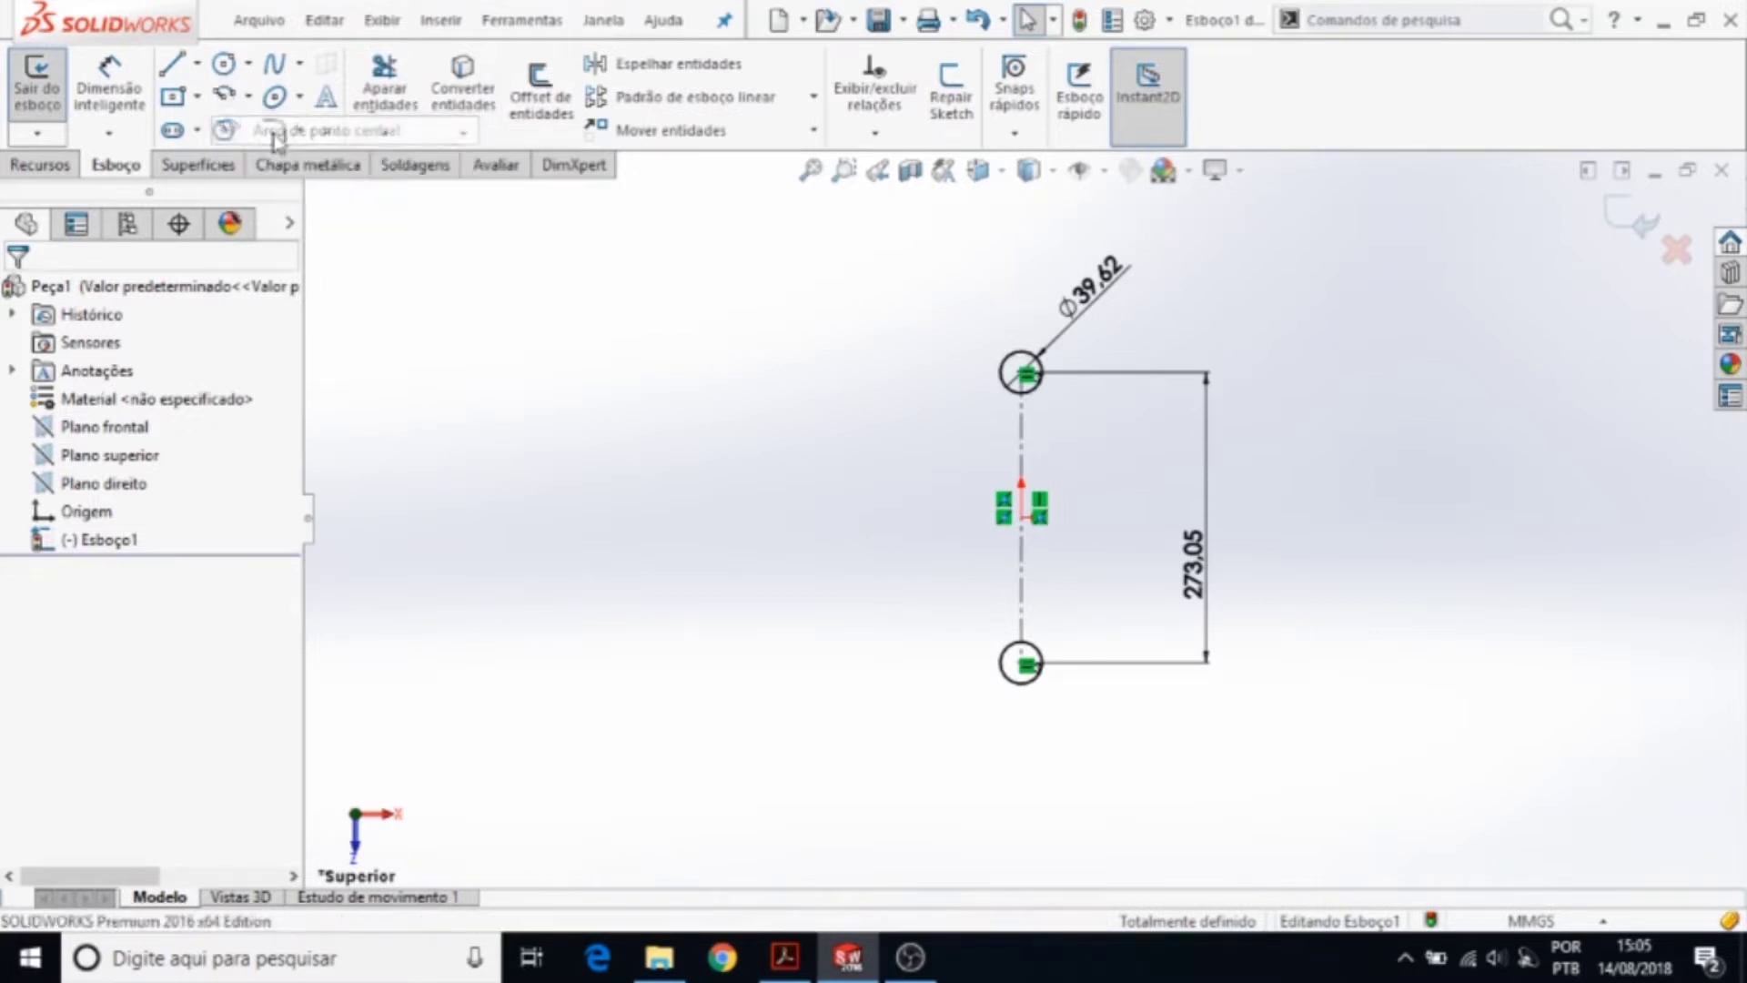
scroll(1019, 364, "down", 2)
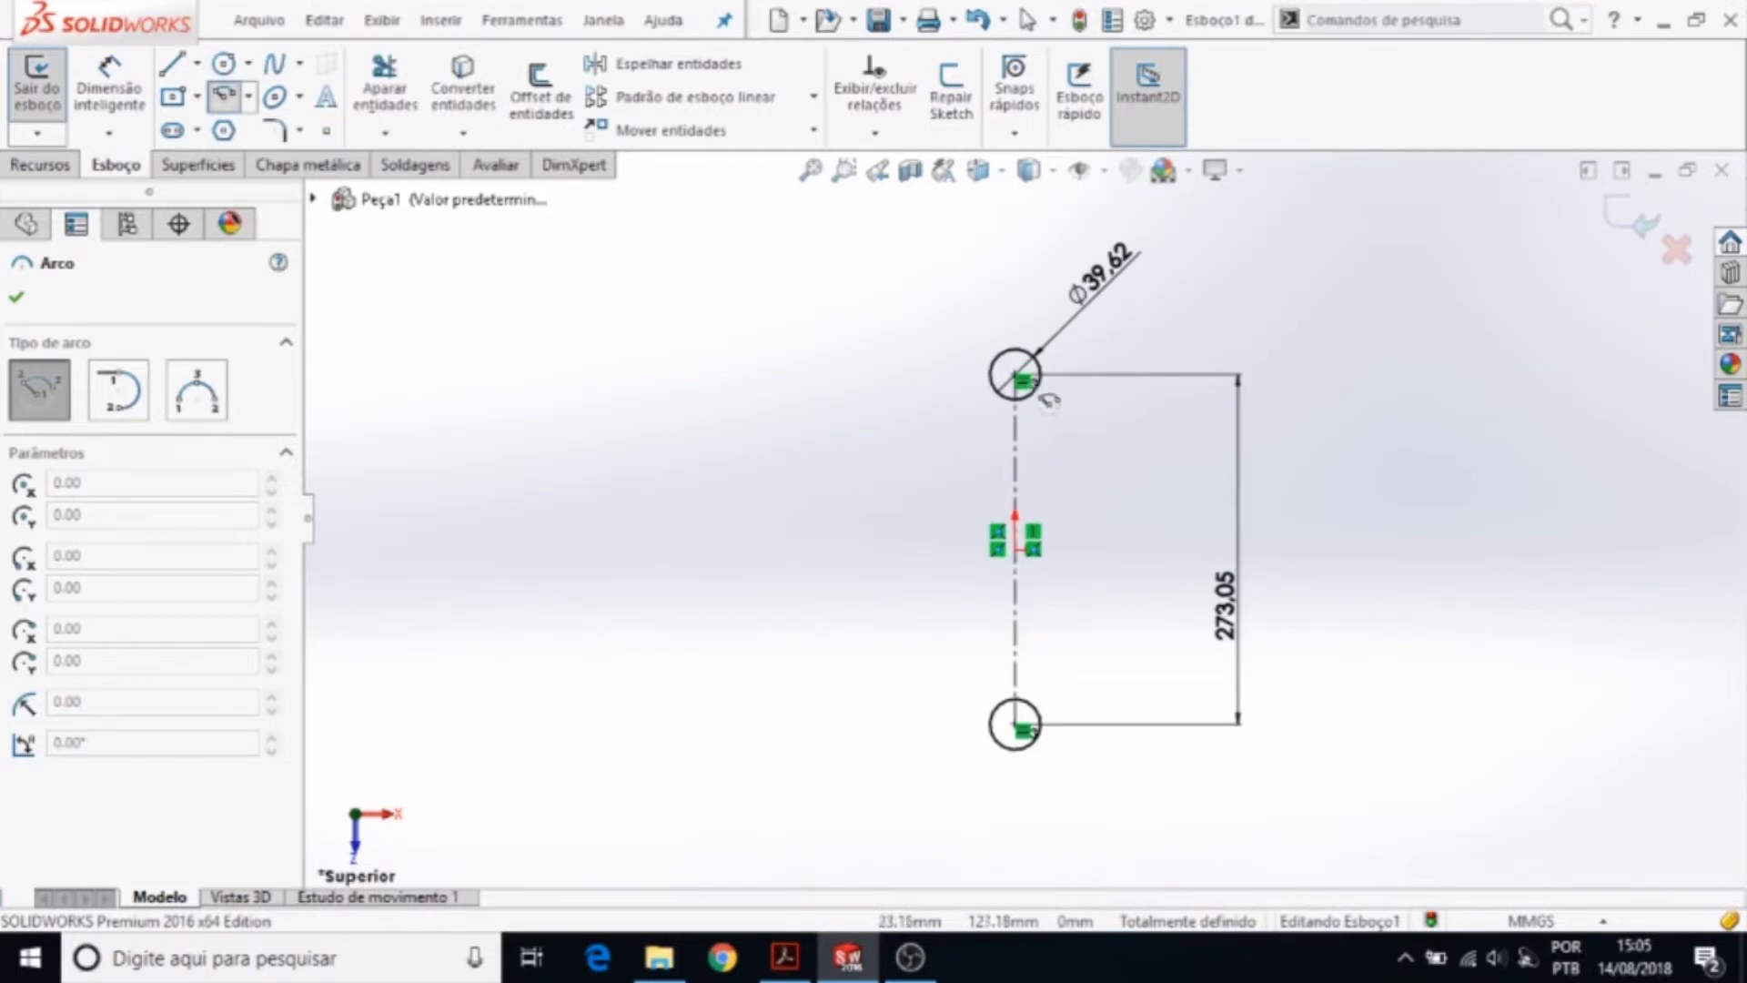
scroll(1020, 364, "down", 2)
scroll(1020, 364, "down", 1)
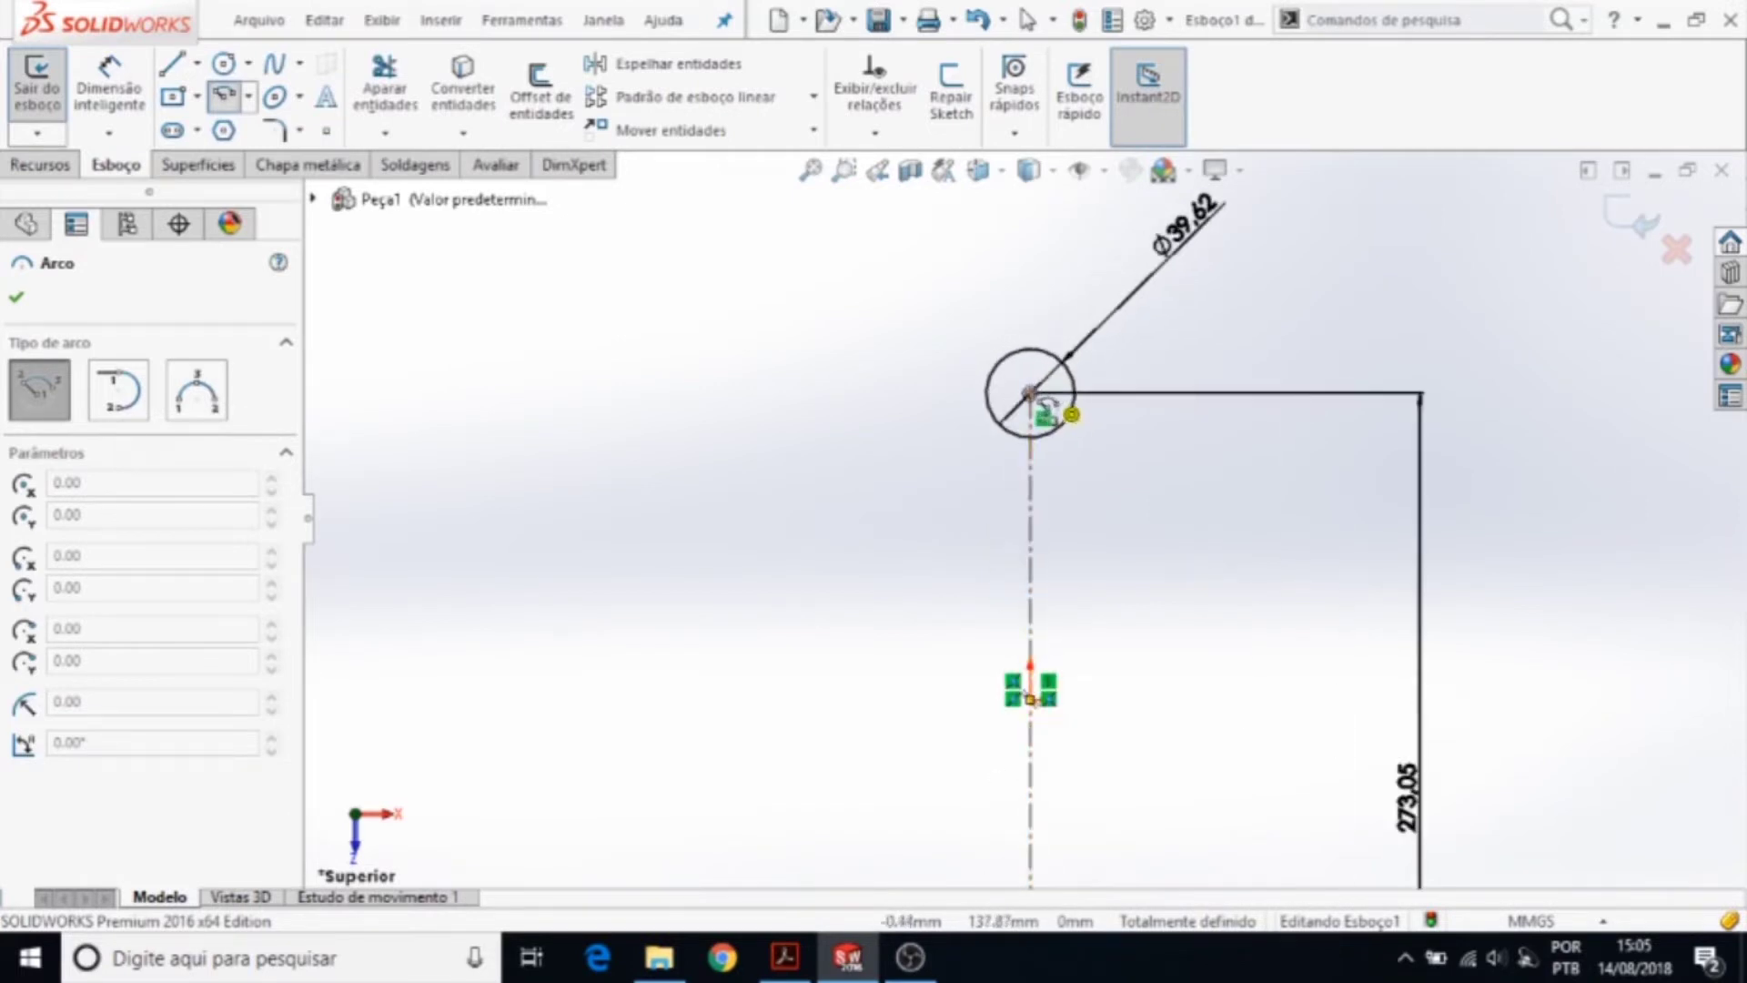
left_click(1029, 393)
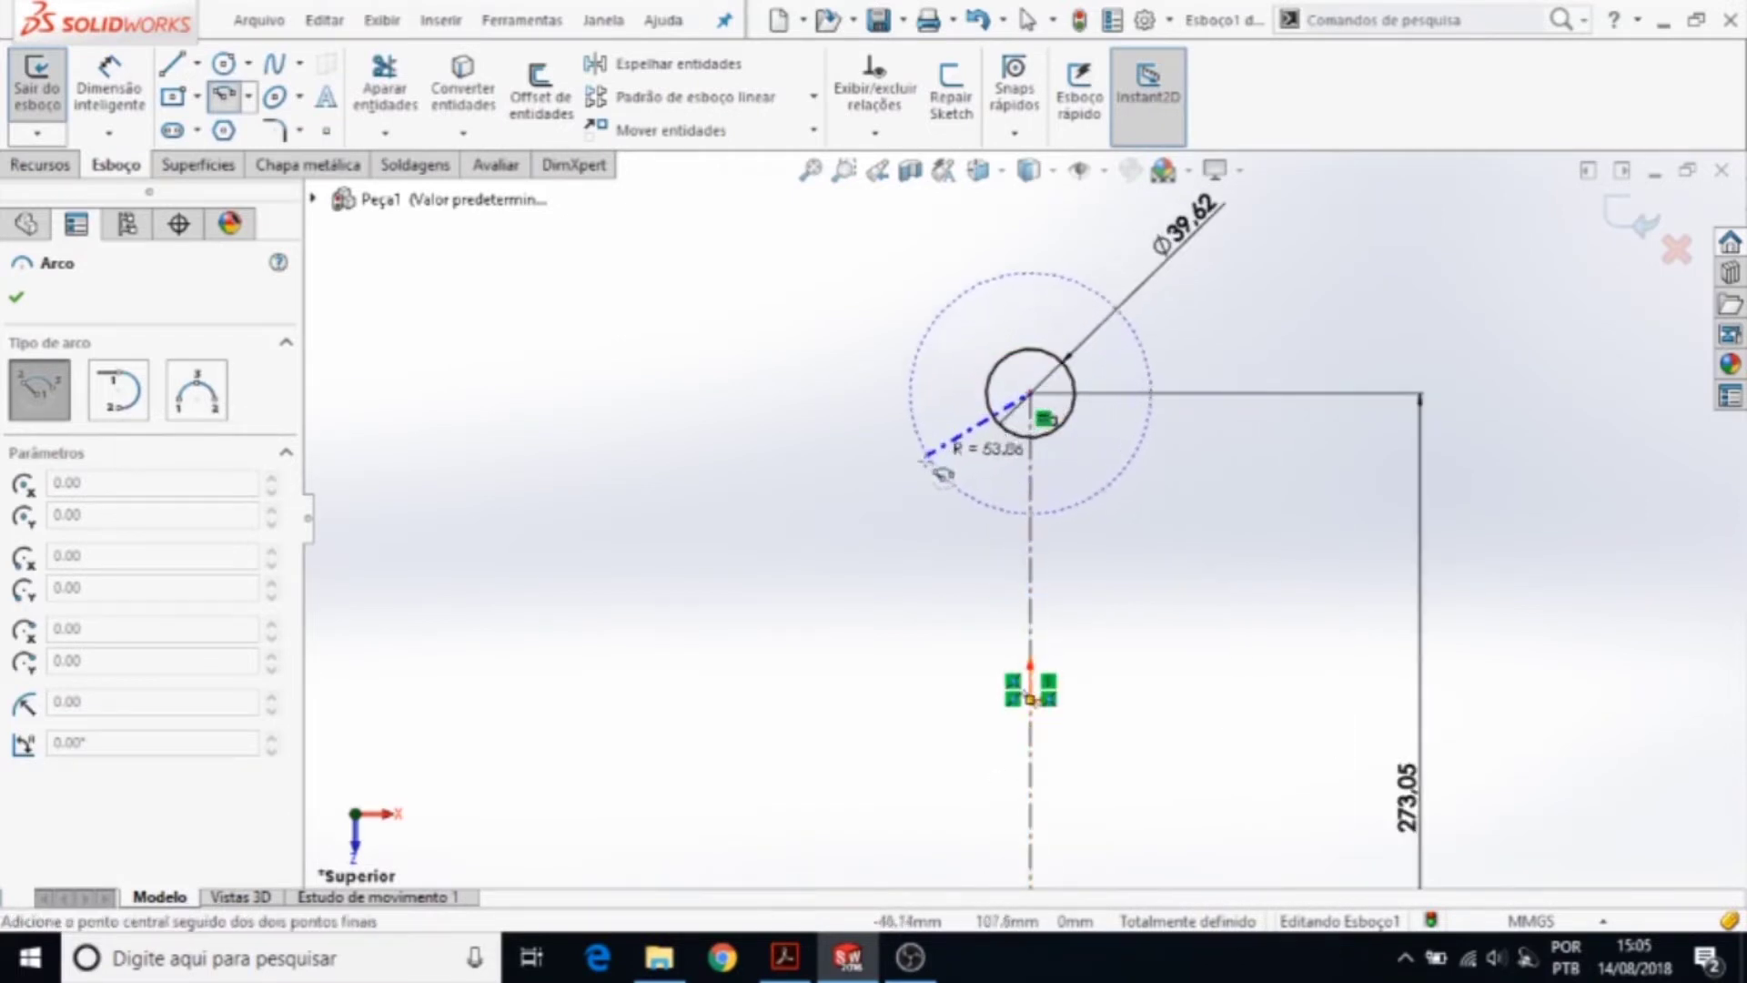
left_click(912, 494)
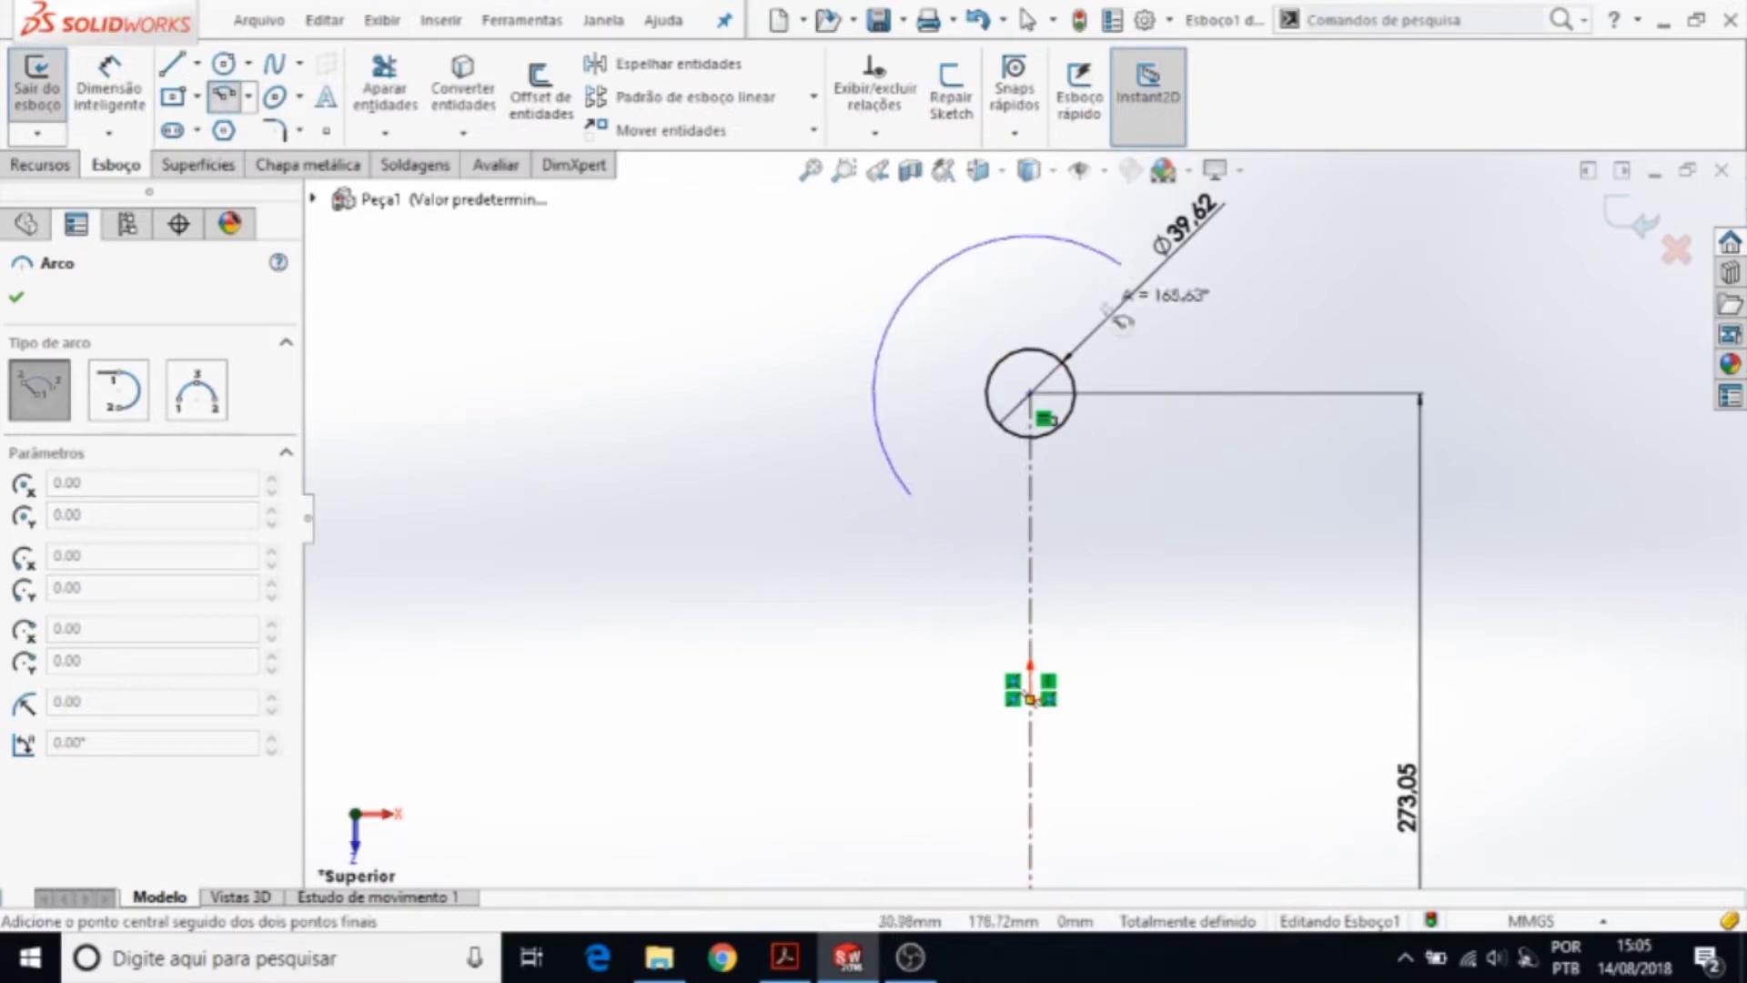
left_click(1138, 506)
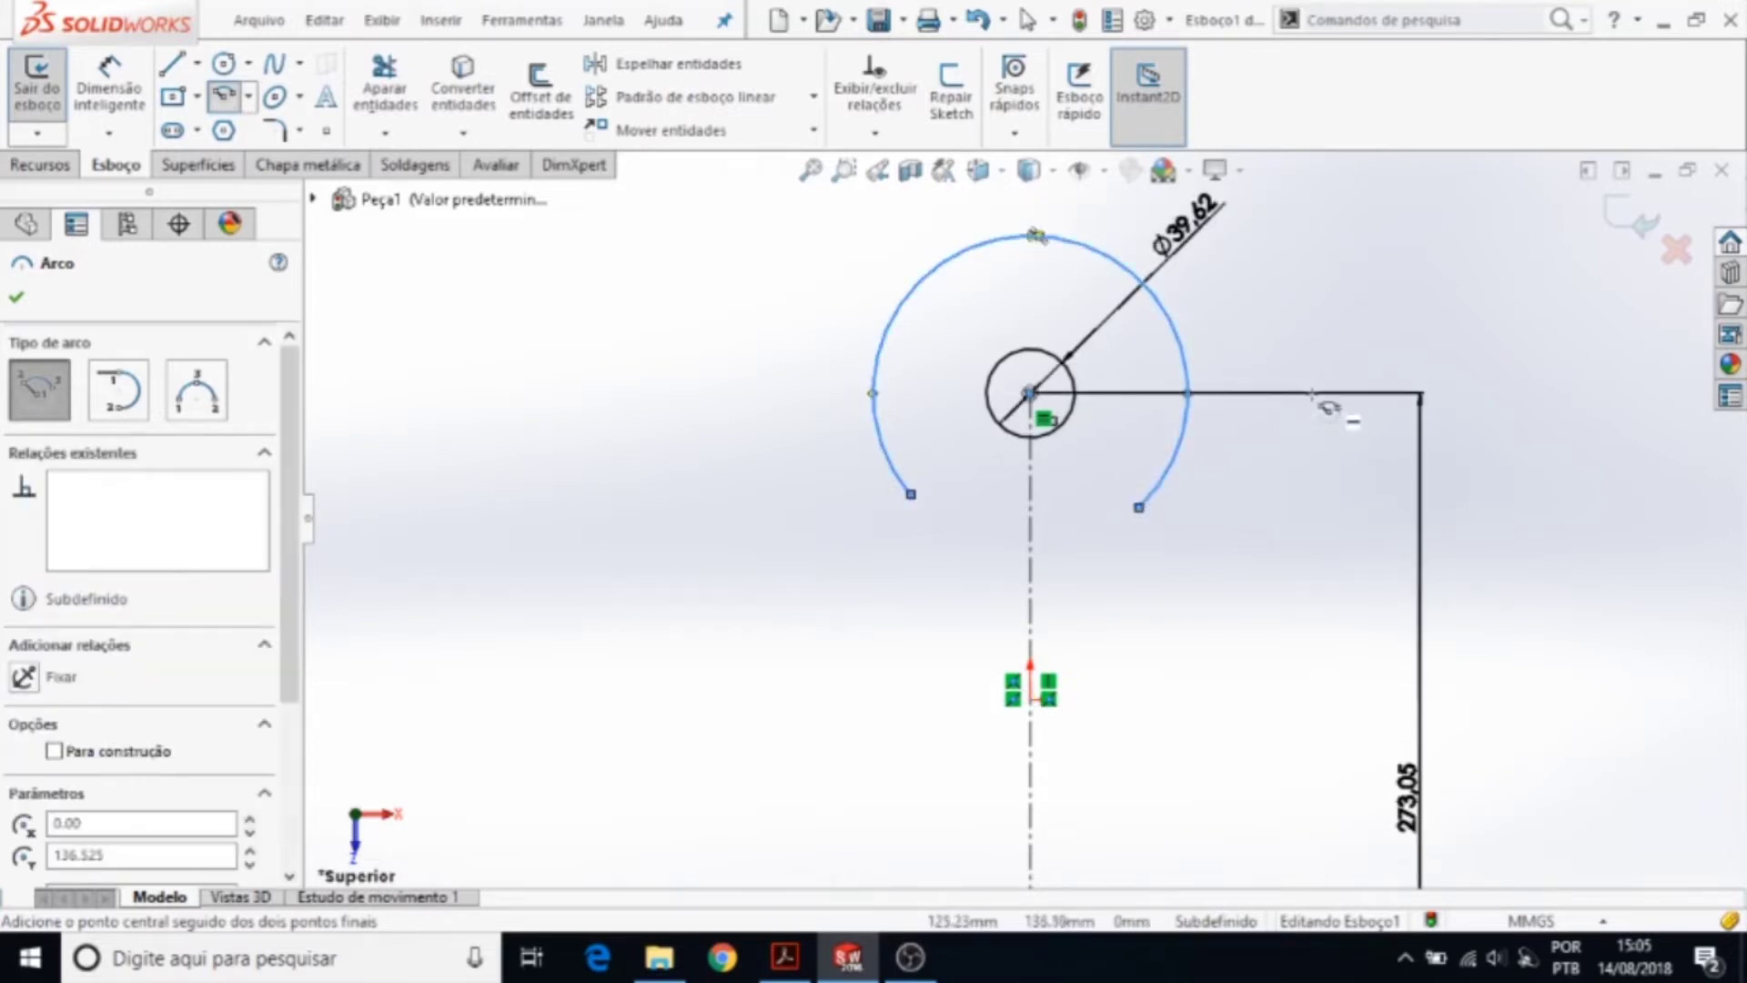
key("Escape")
scroll(1028, 519, "up", 2)
scroll(1028, 519, "up", 1)
- Dimension the upper arc to radius R39.62
left_click(107, 82)
left_click(1038, 356)
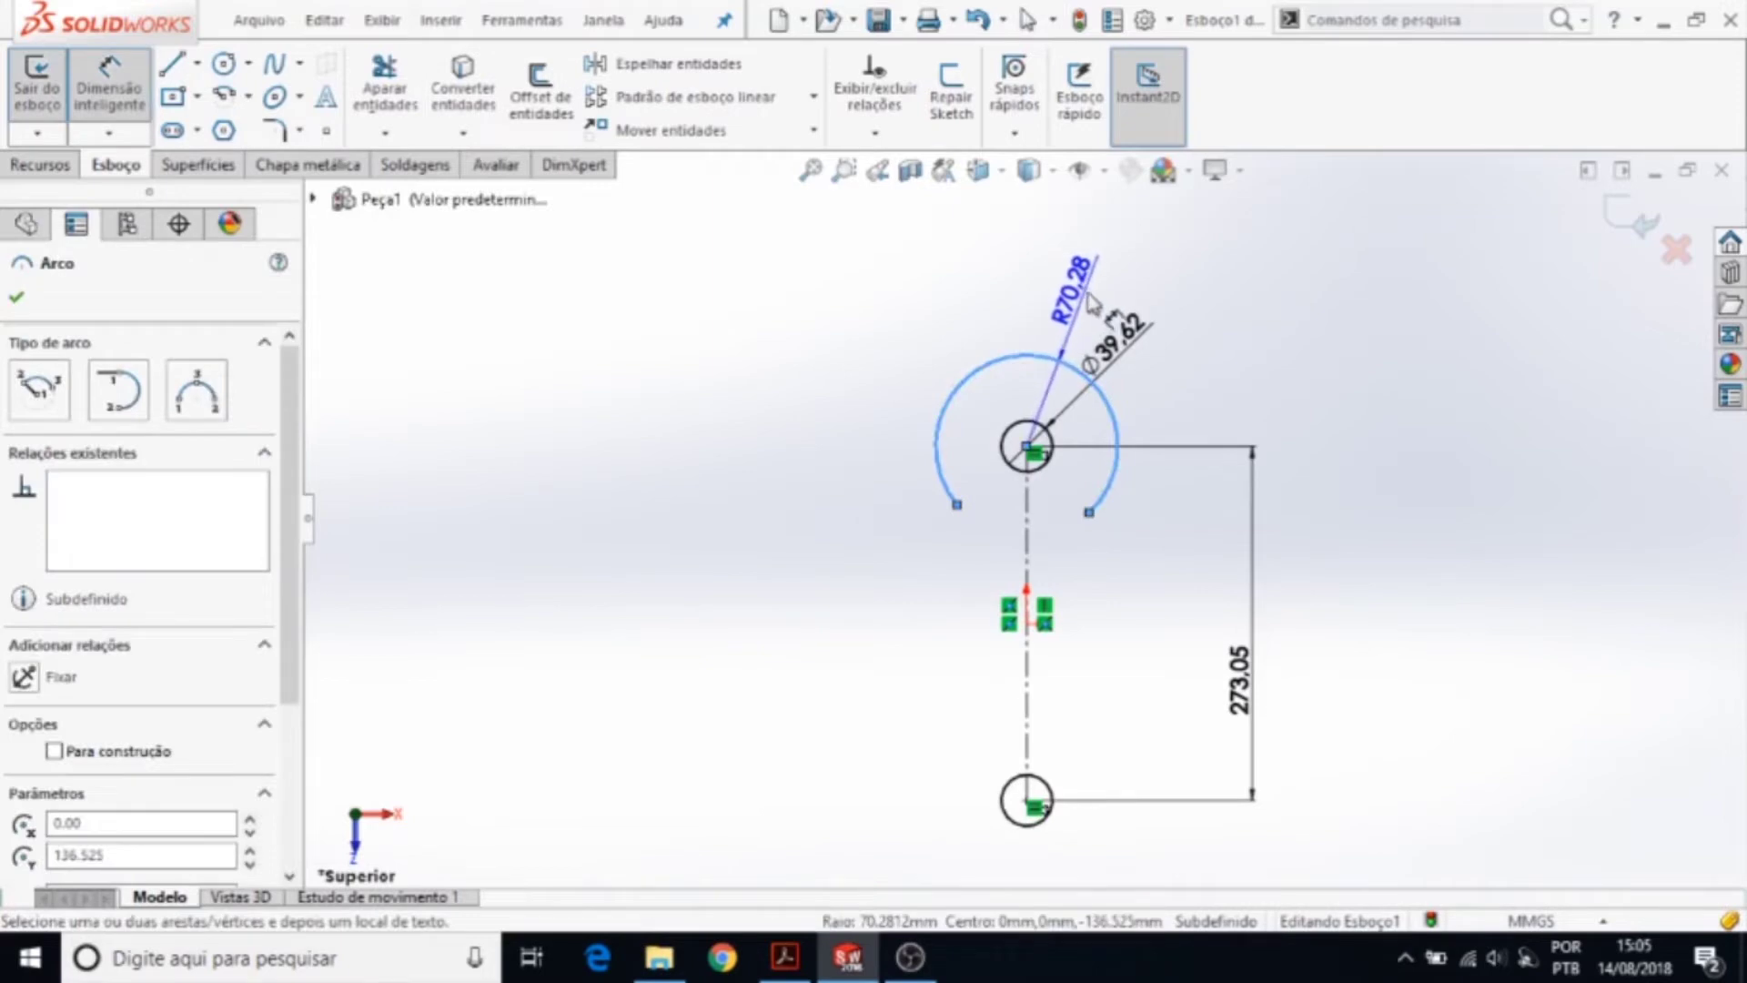
left_click(1099, 287)
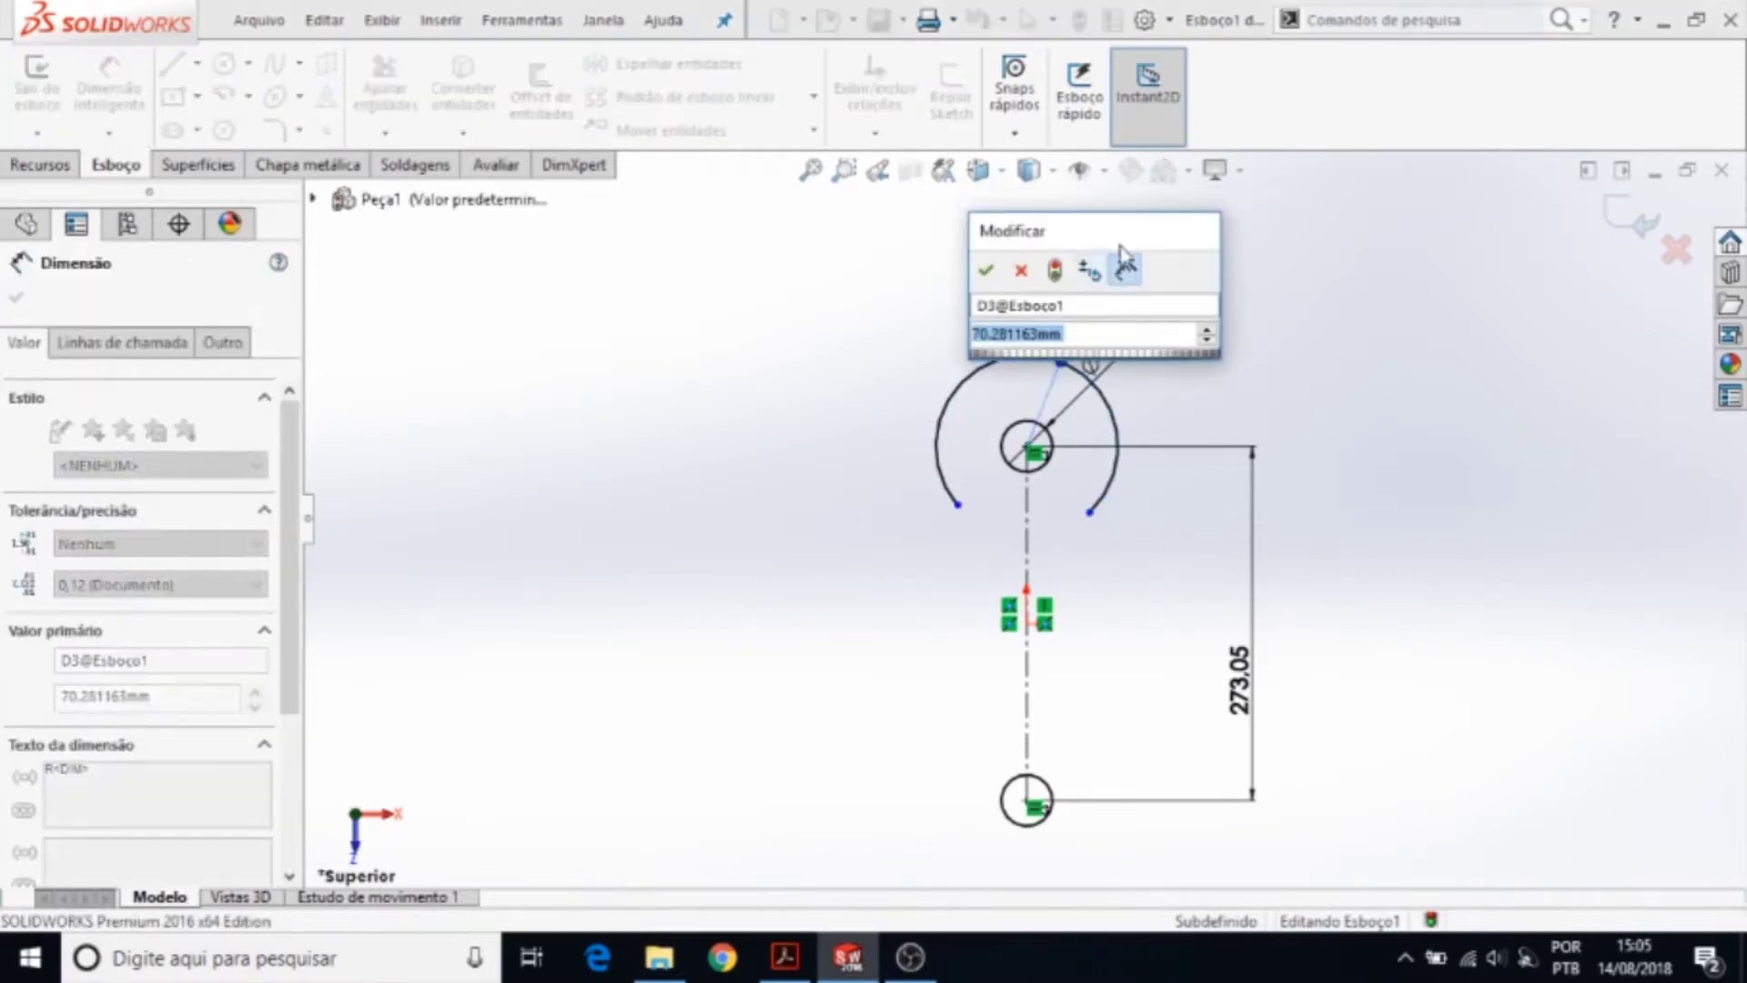
left_click_drag(1105, 239, 1390, 241)
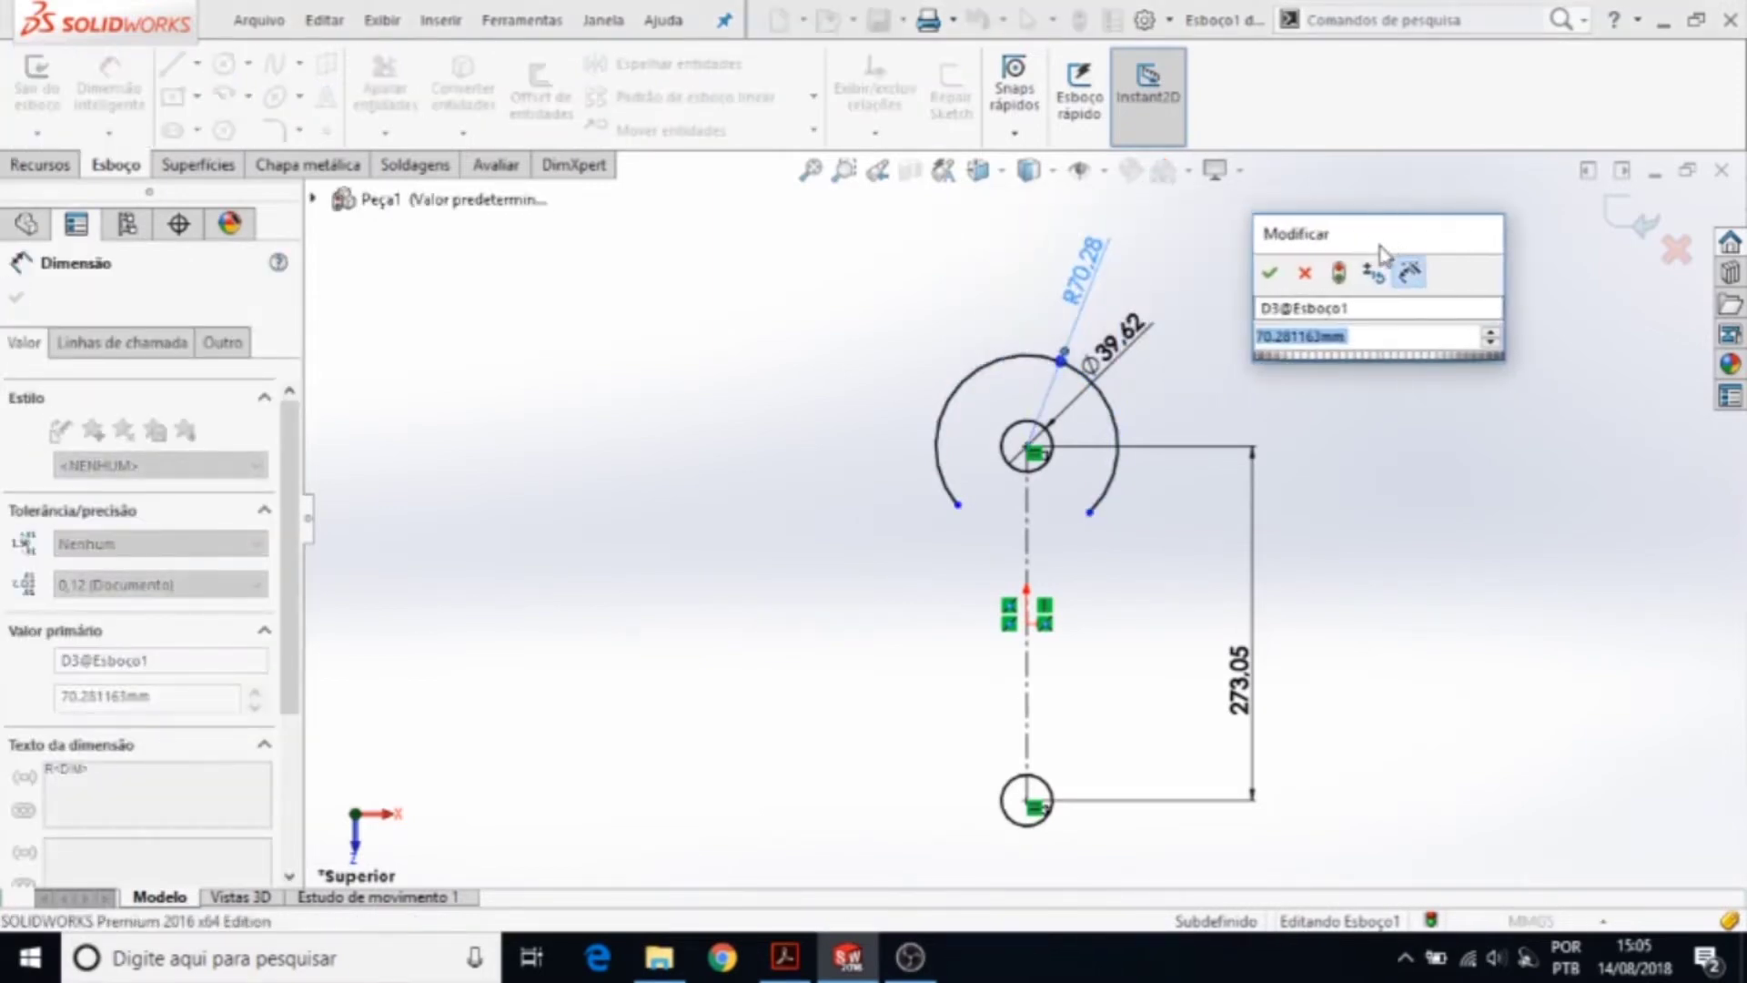
type("39")
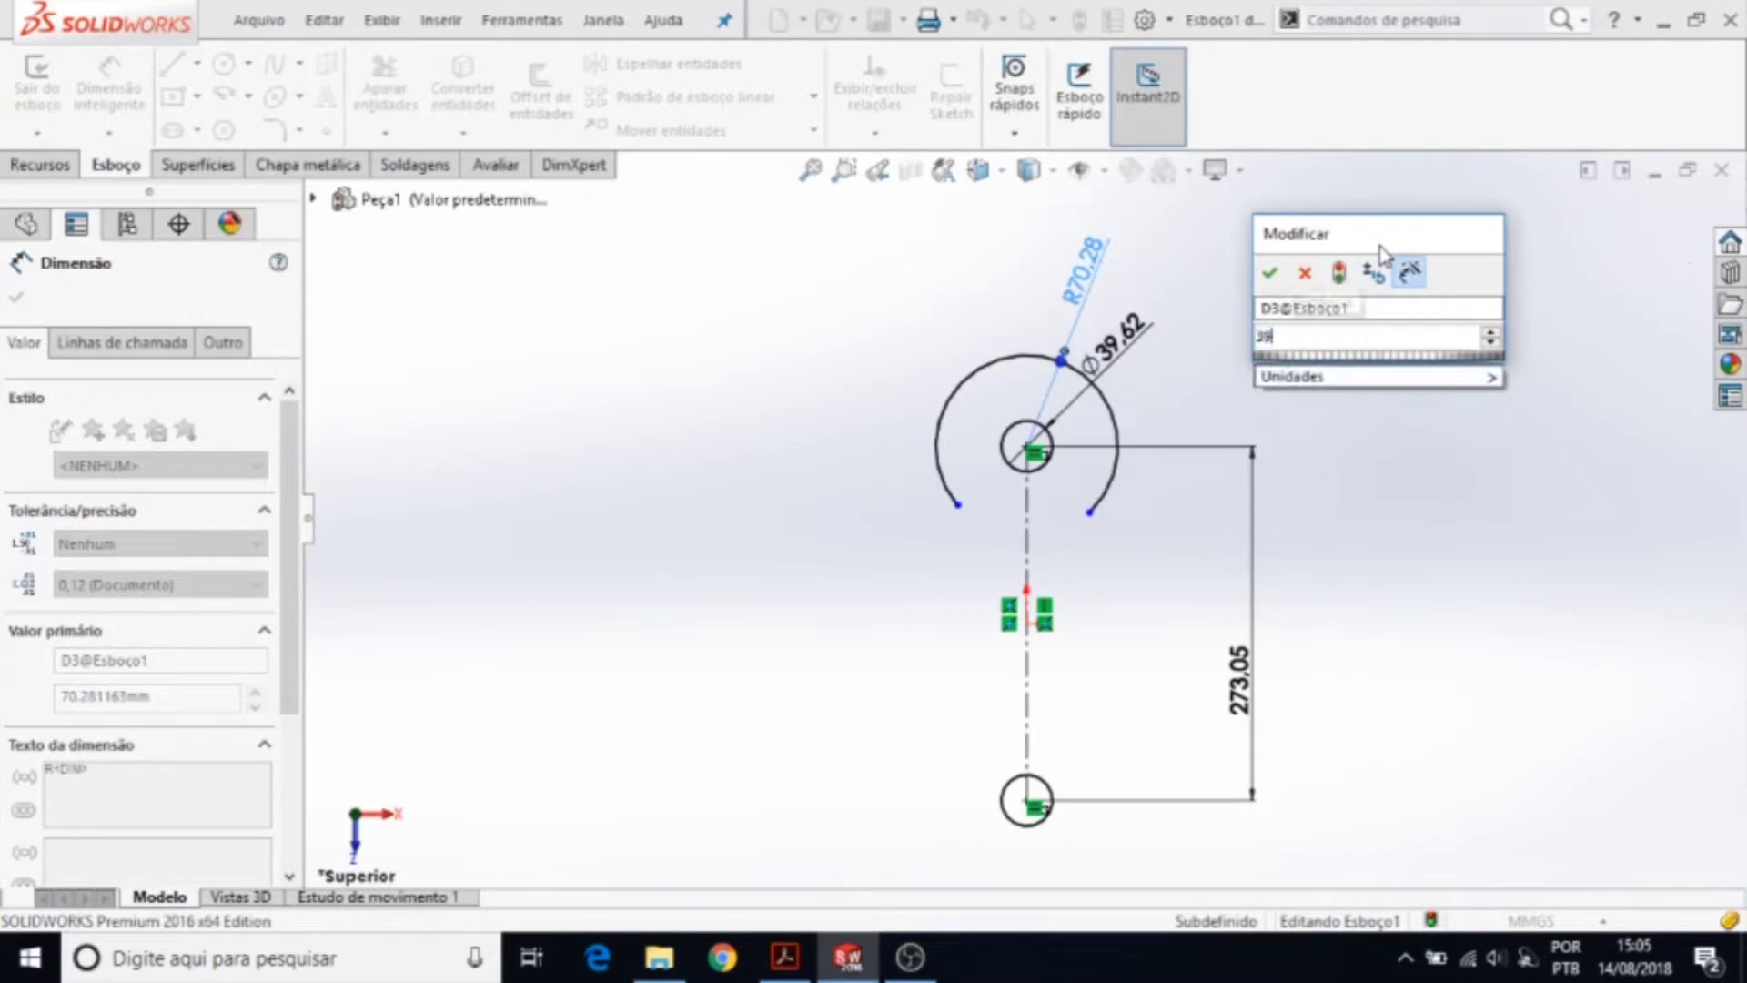
type(".62")
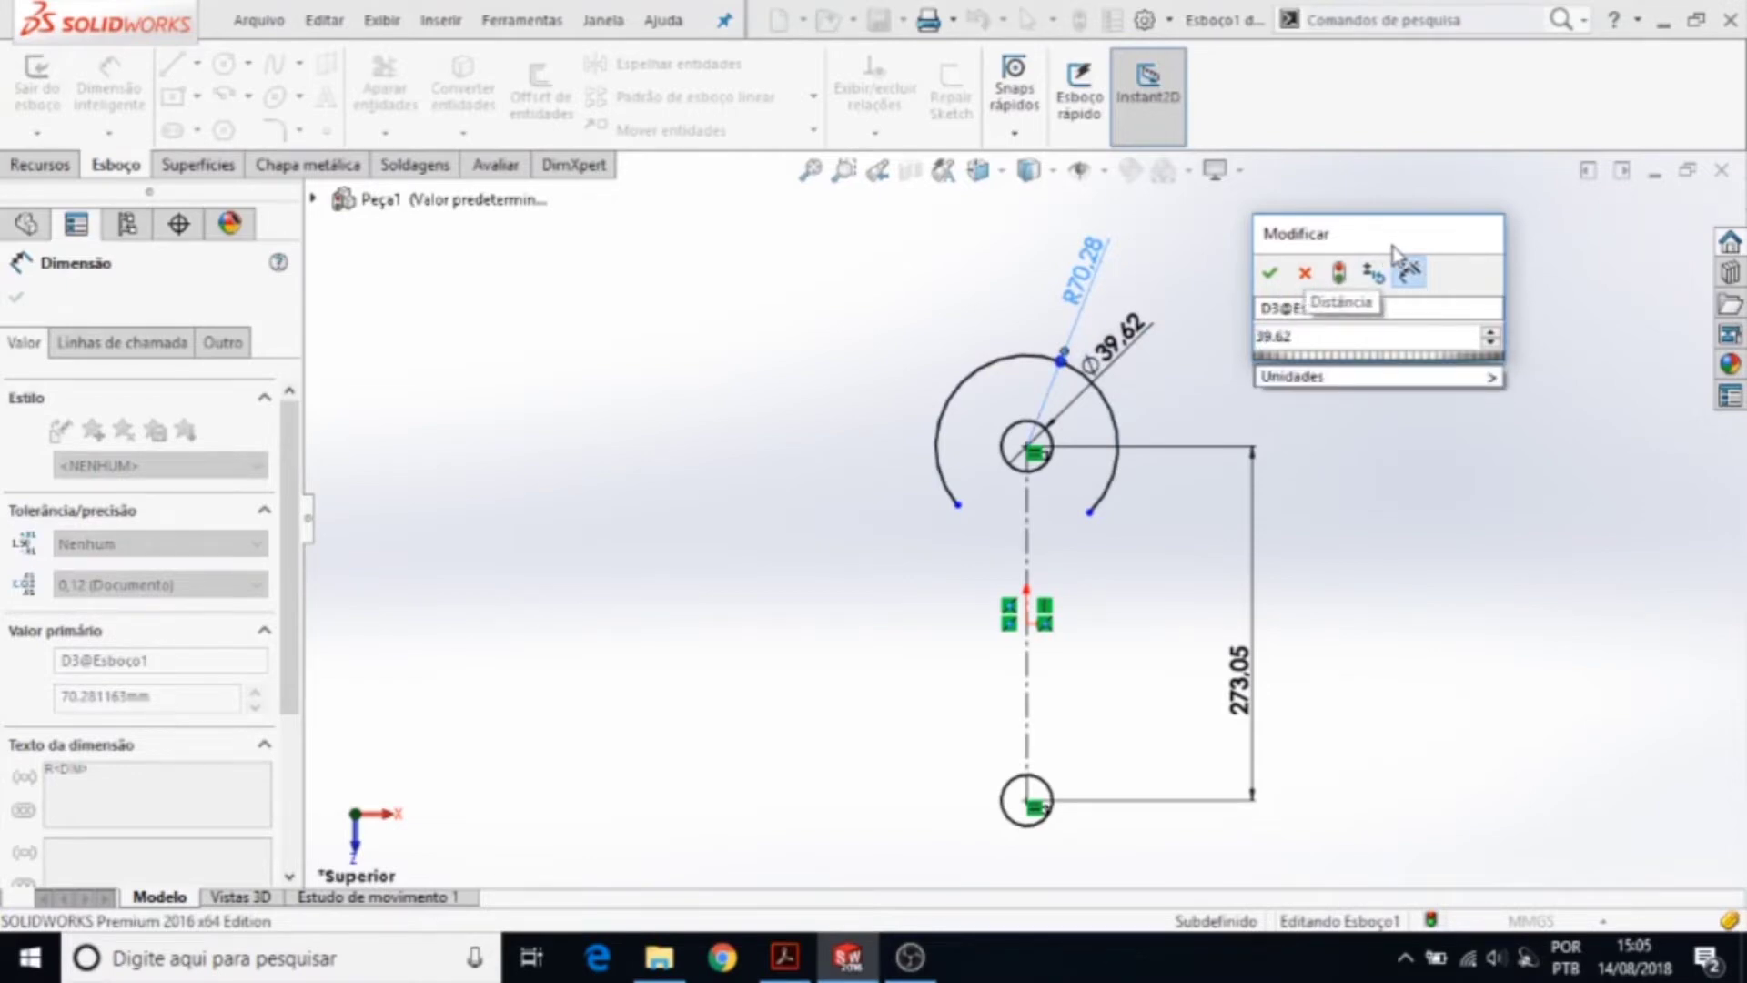
key("Return")
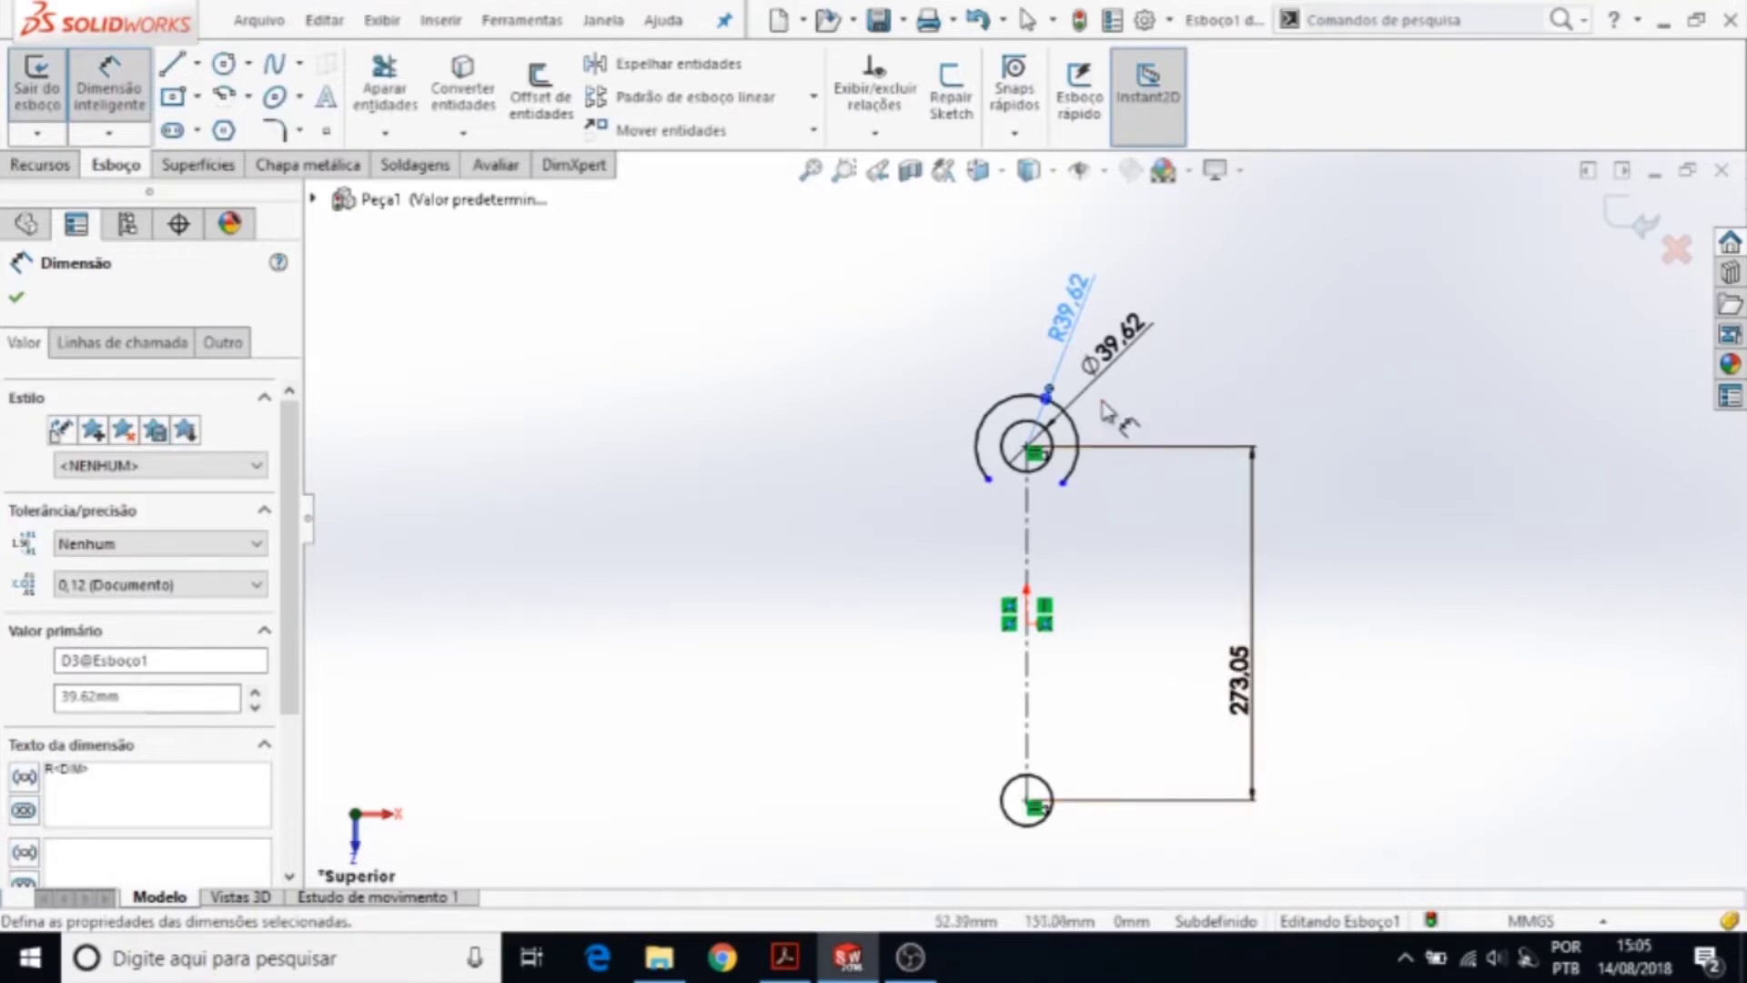
scroll(1102, 509, "down", 1)
scroll(1087, 533, "up", 2)
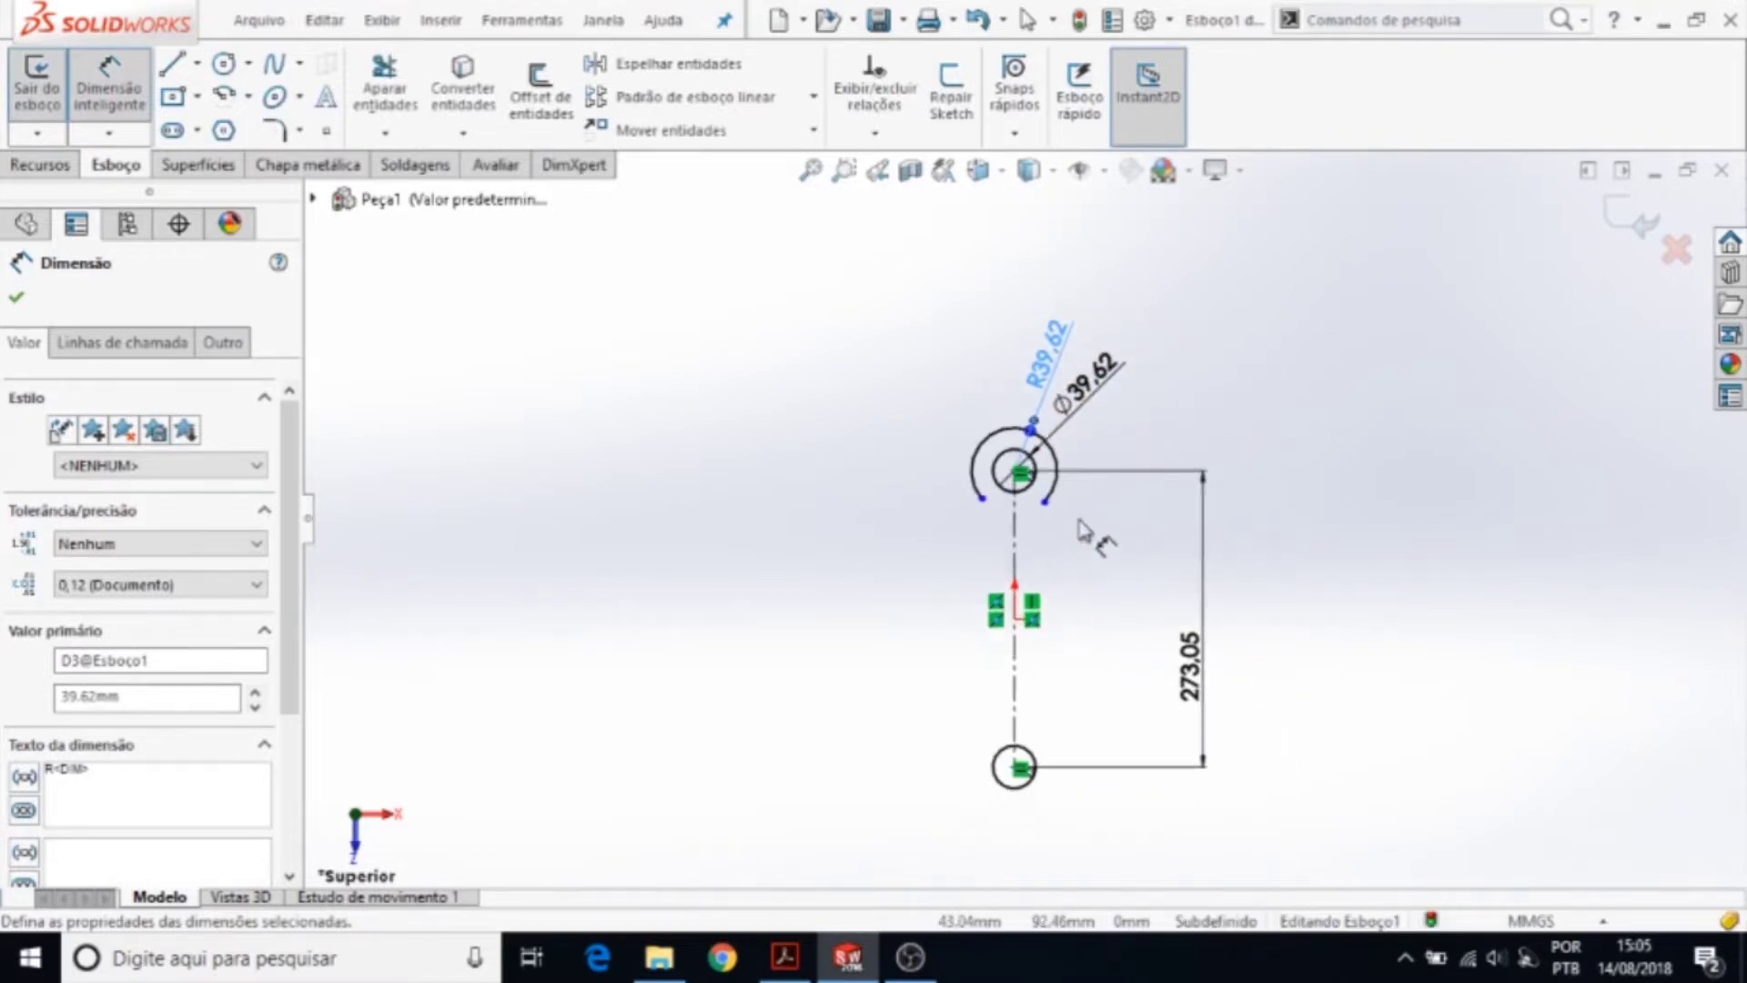
key("Escape")
scroll(1074, 506, "down", 1)
scroll(1074, 519, "up", 2)
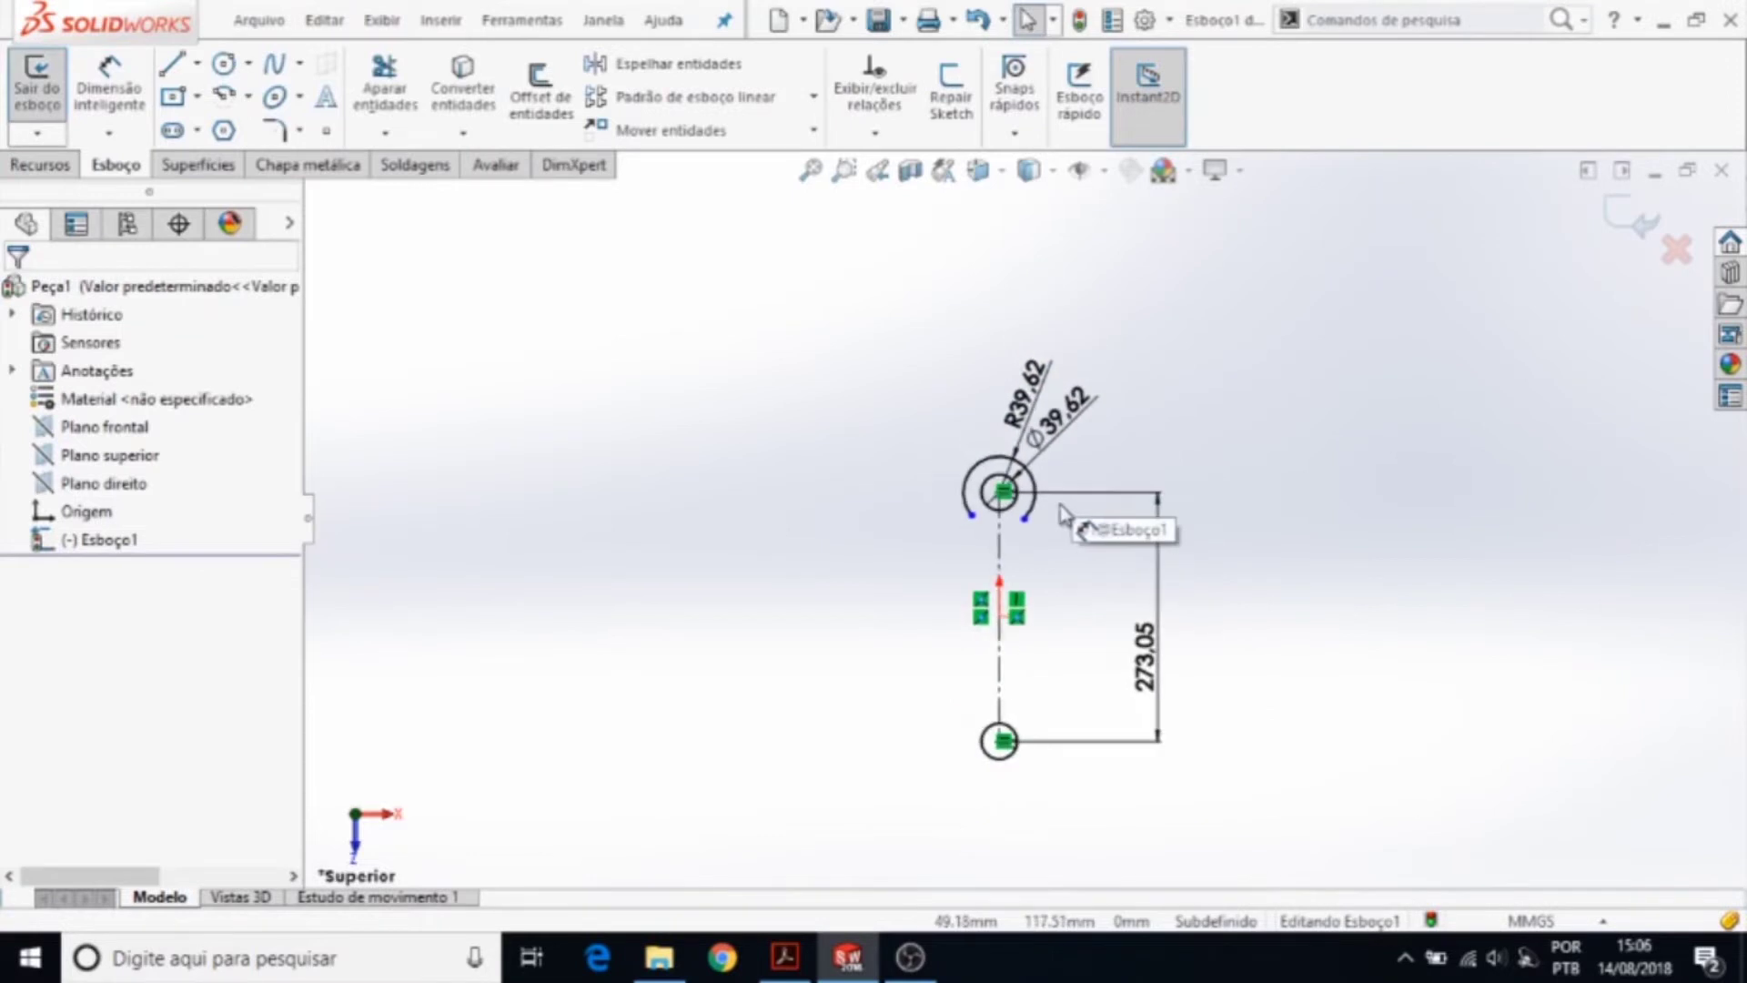
- Draw an open centrepoint arc around the lower hole
left_click(225, 100)
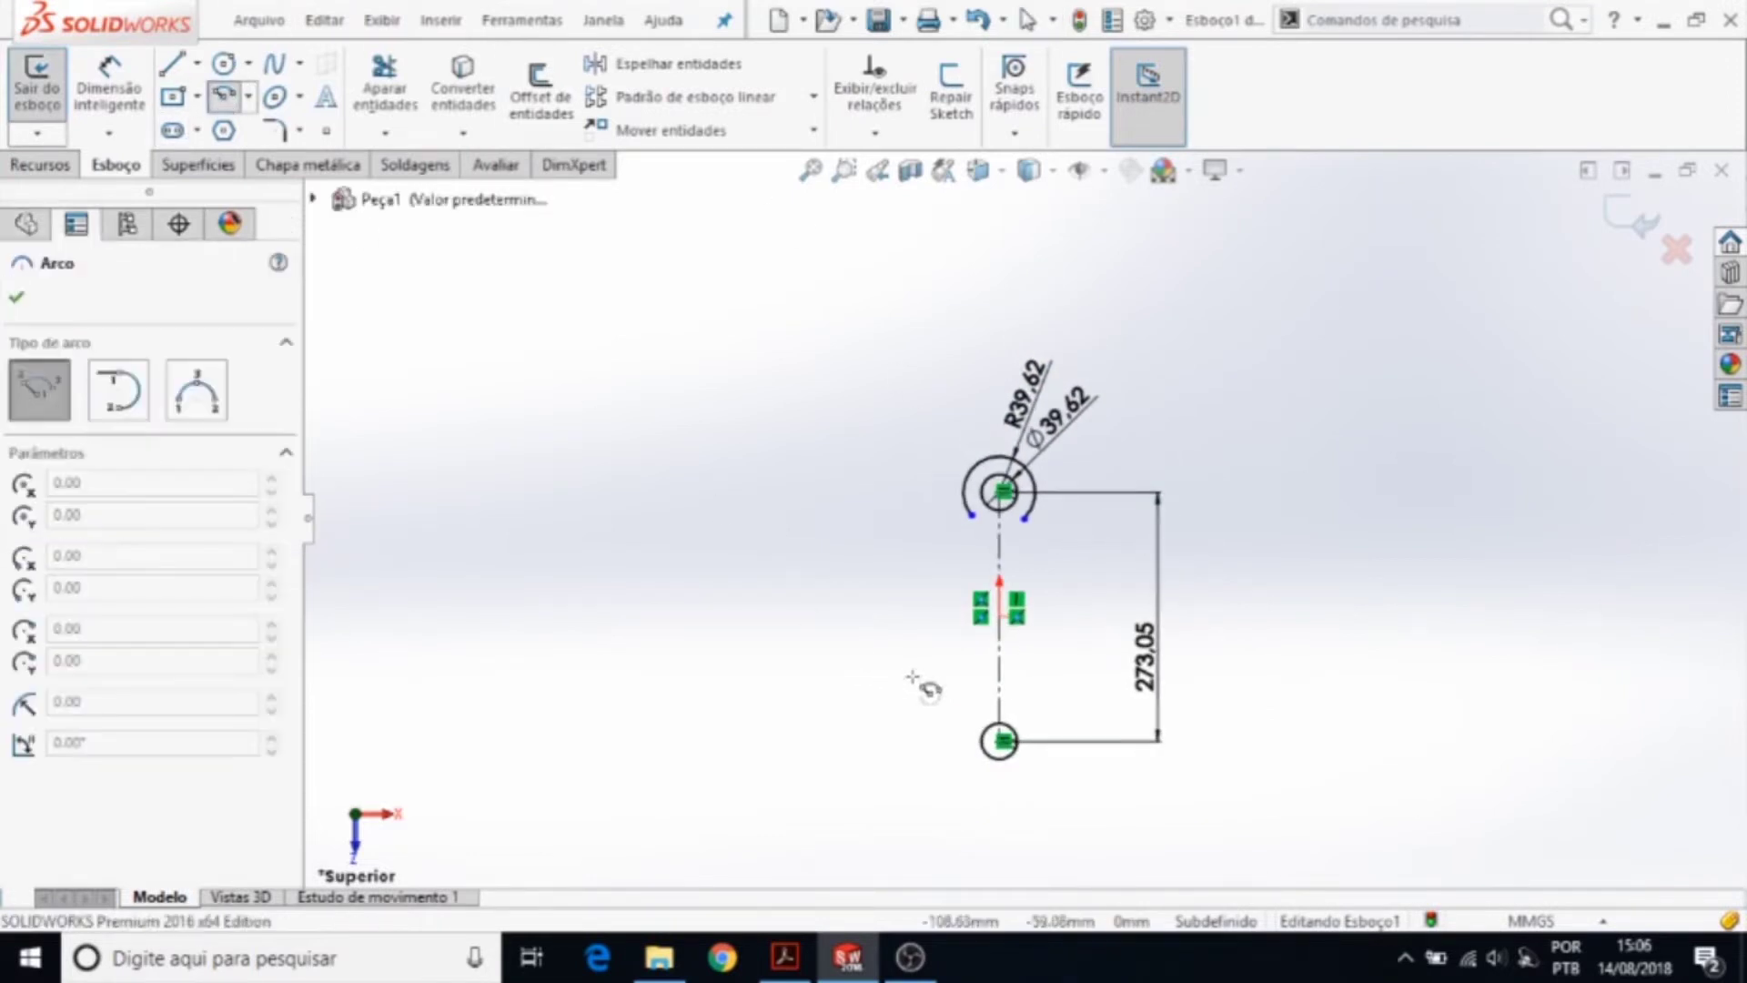
scroll(963, 716, "down", 2)
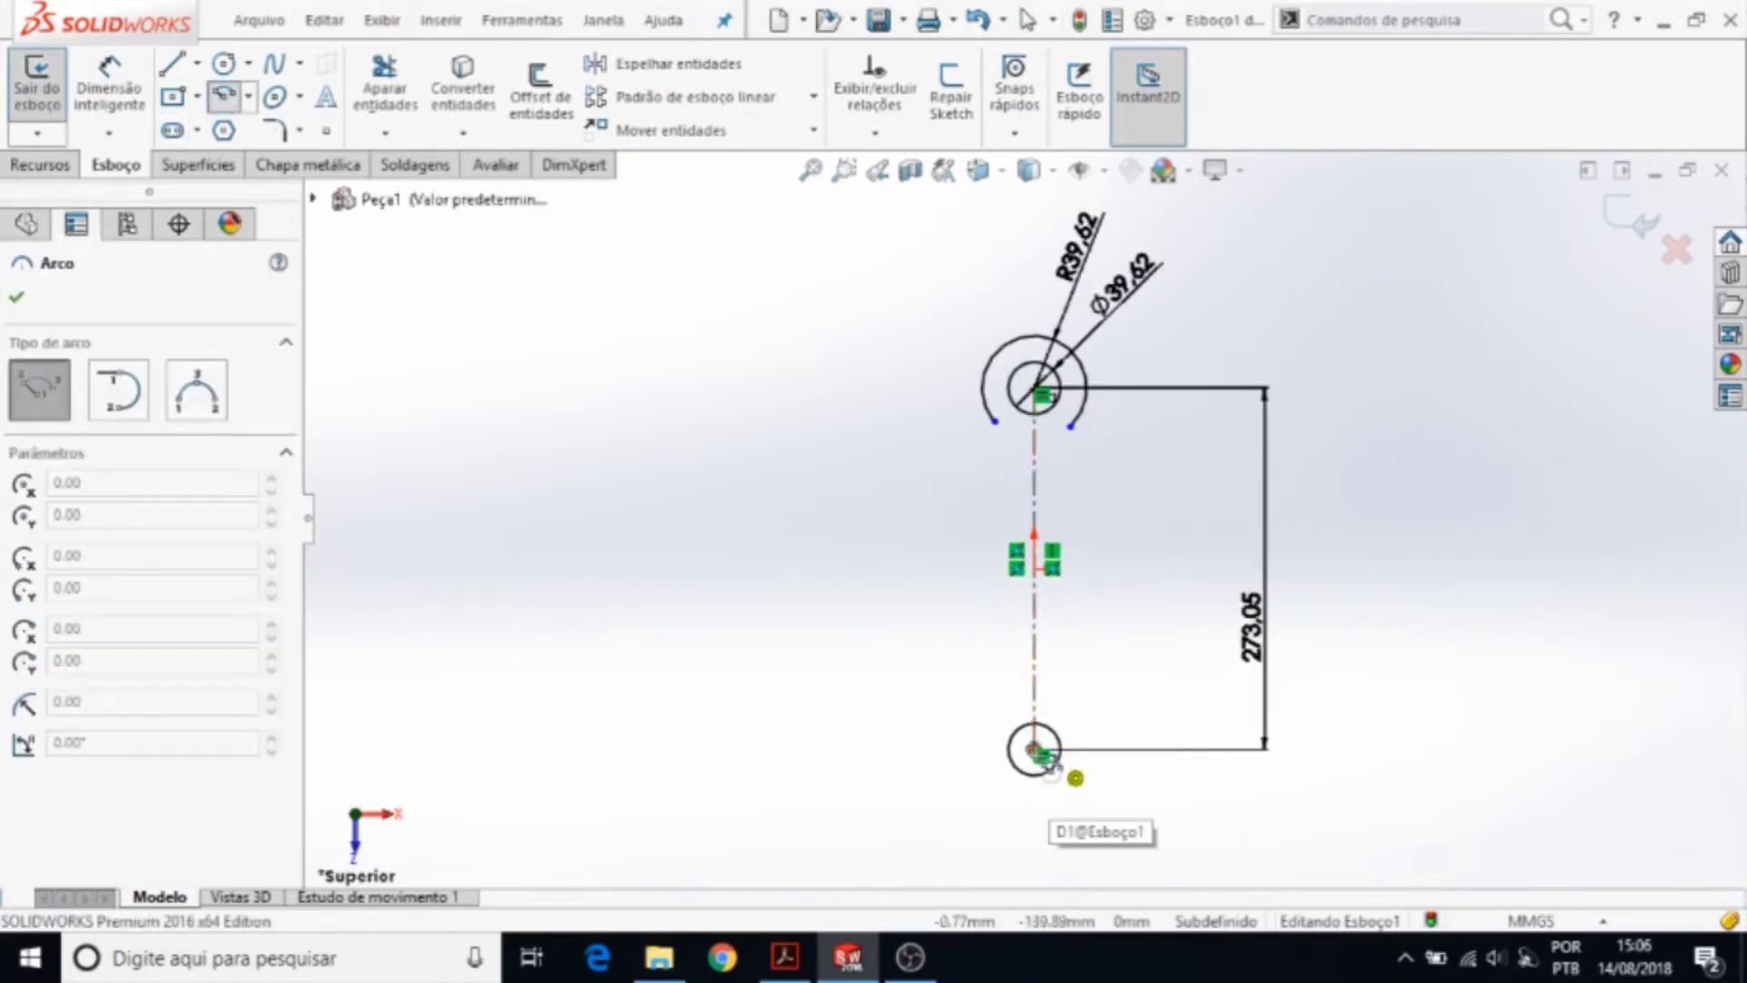
left_click(1035, 749)
left_click(1074, 704)
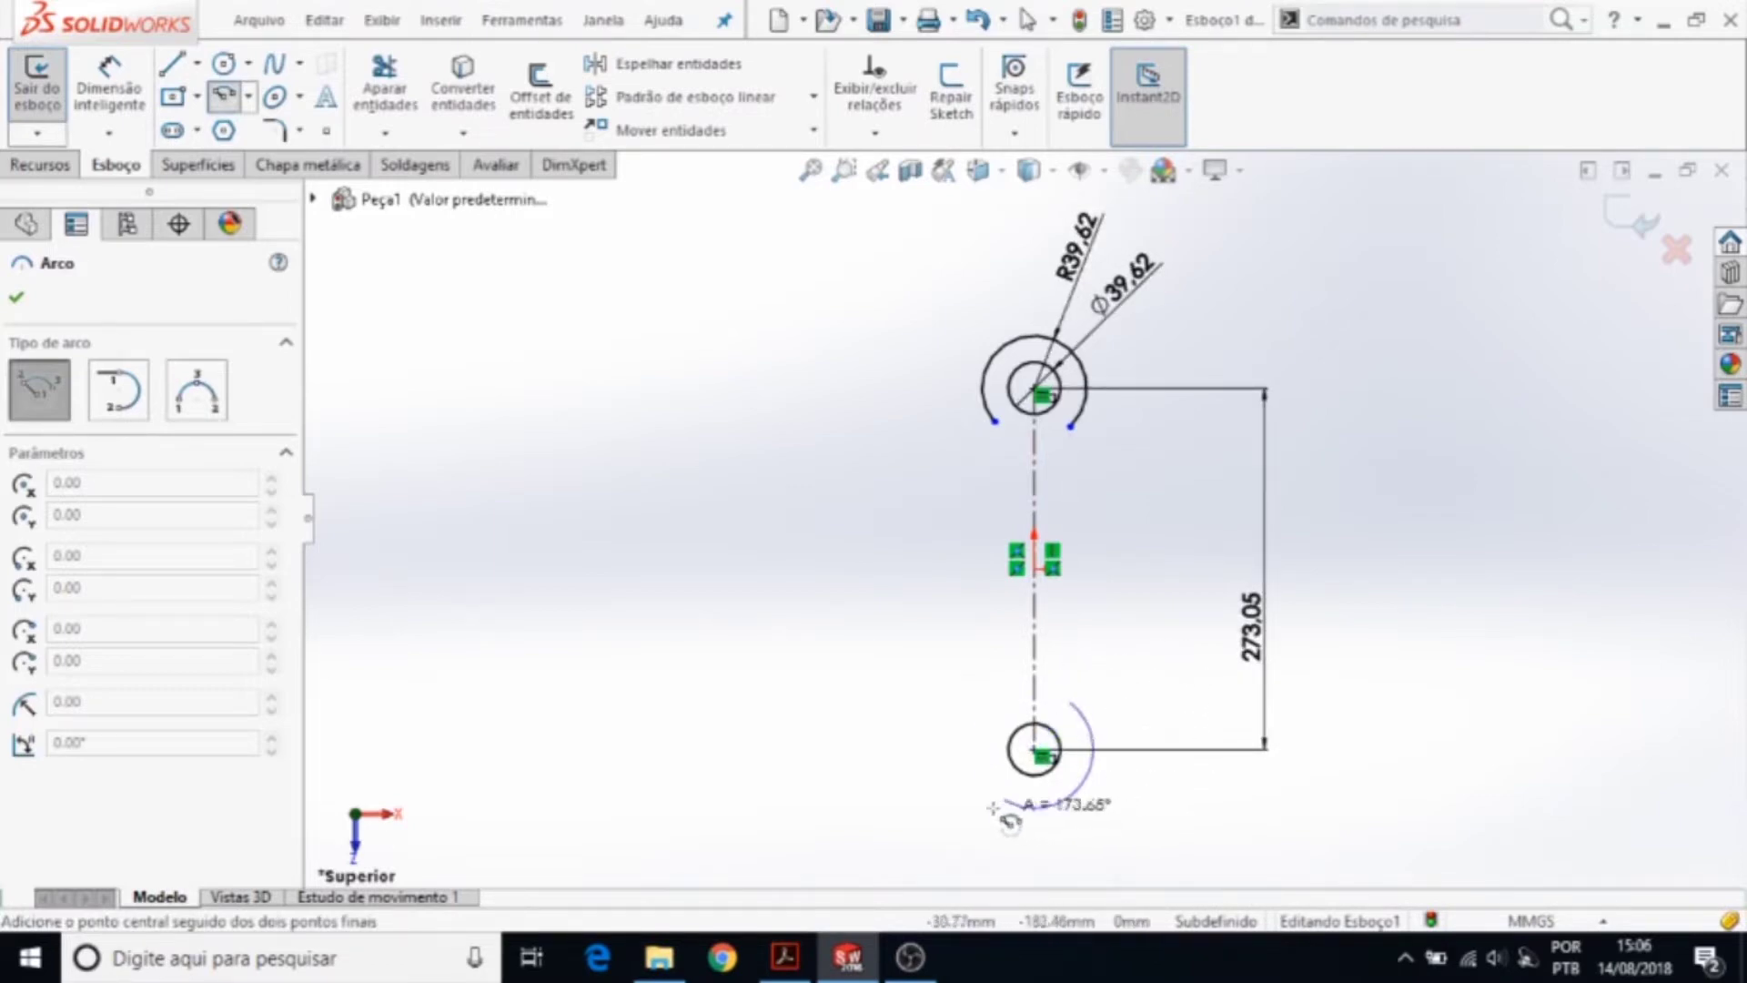
left_click(974, 693)
key("Escape")
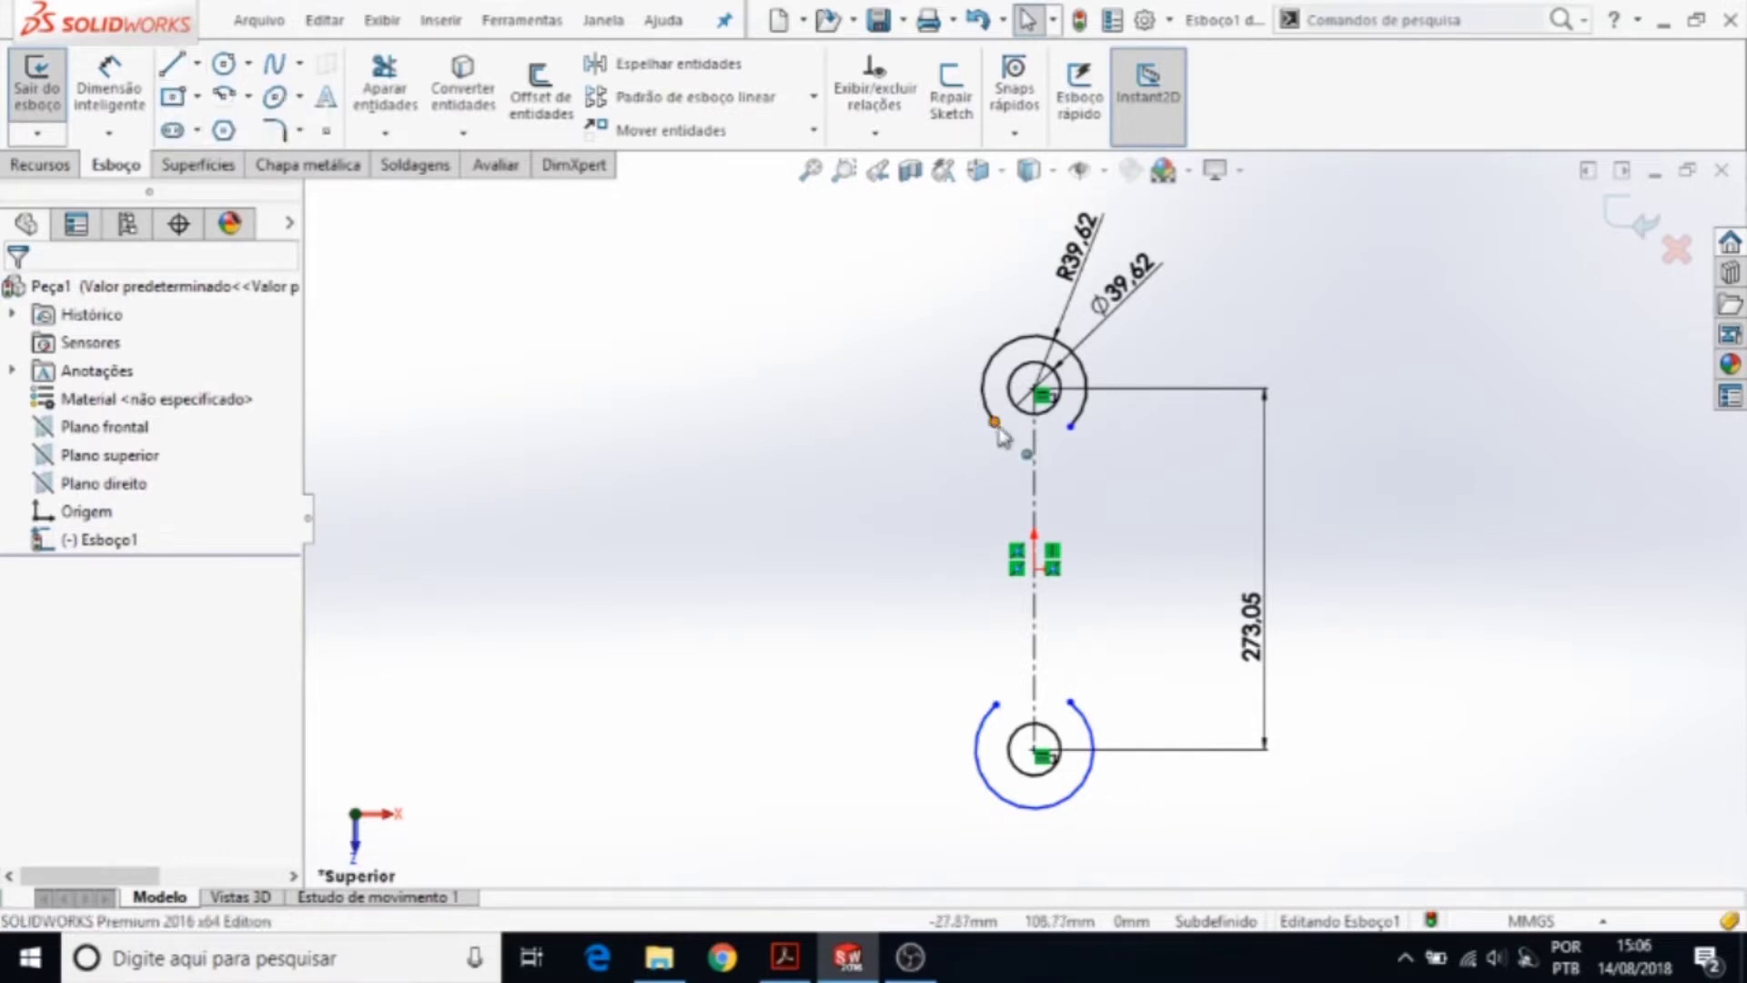
- Drag the endpoints of both arcs close to the centreline
left_click_drag(995, 420, 1029, 441)
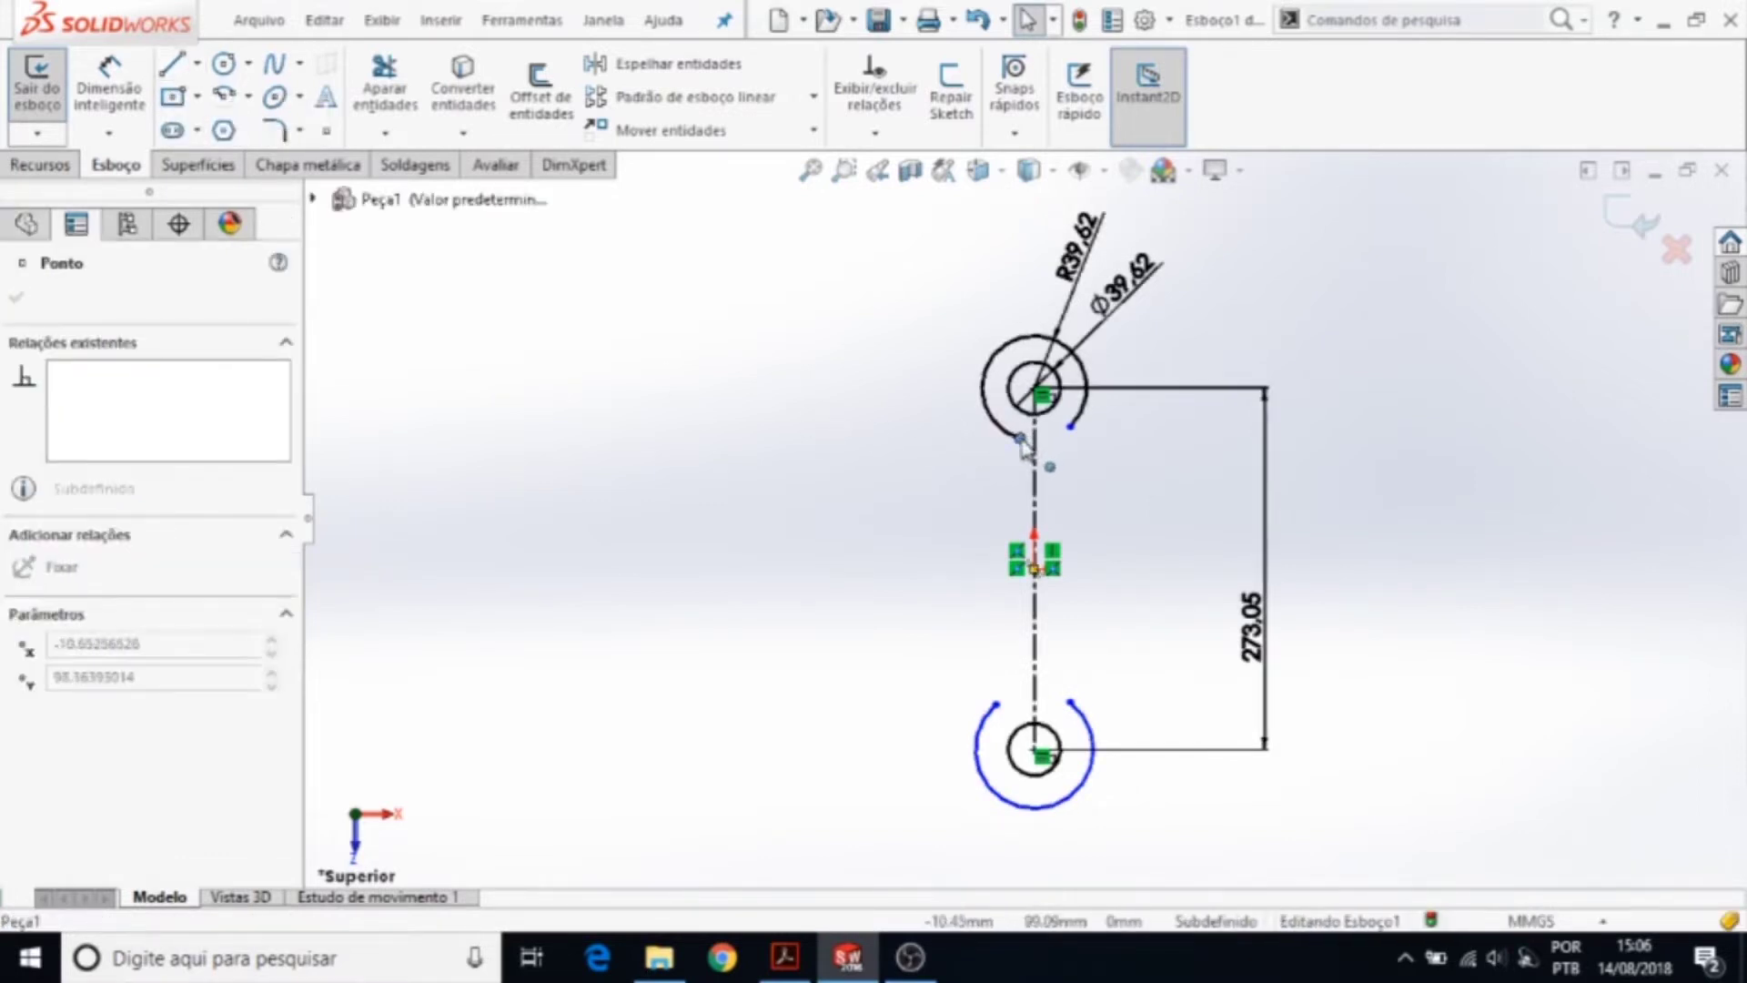
left_click(1071, 427)
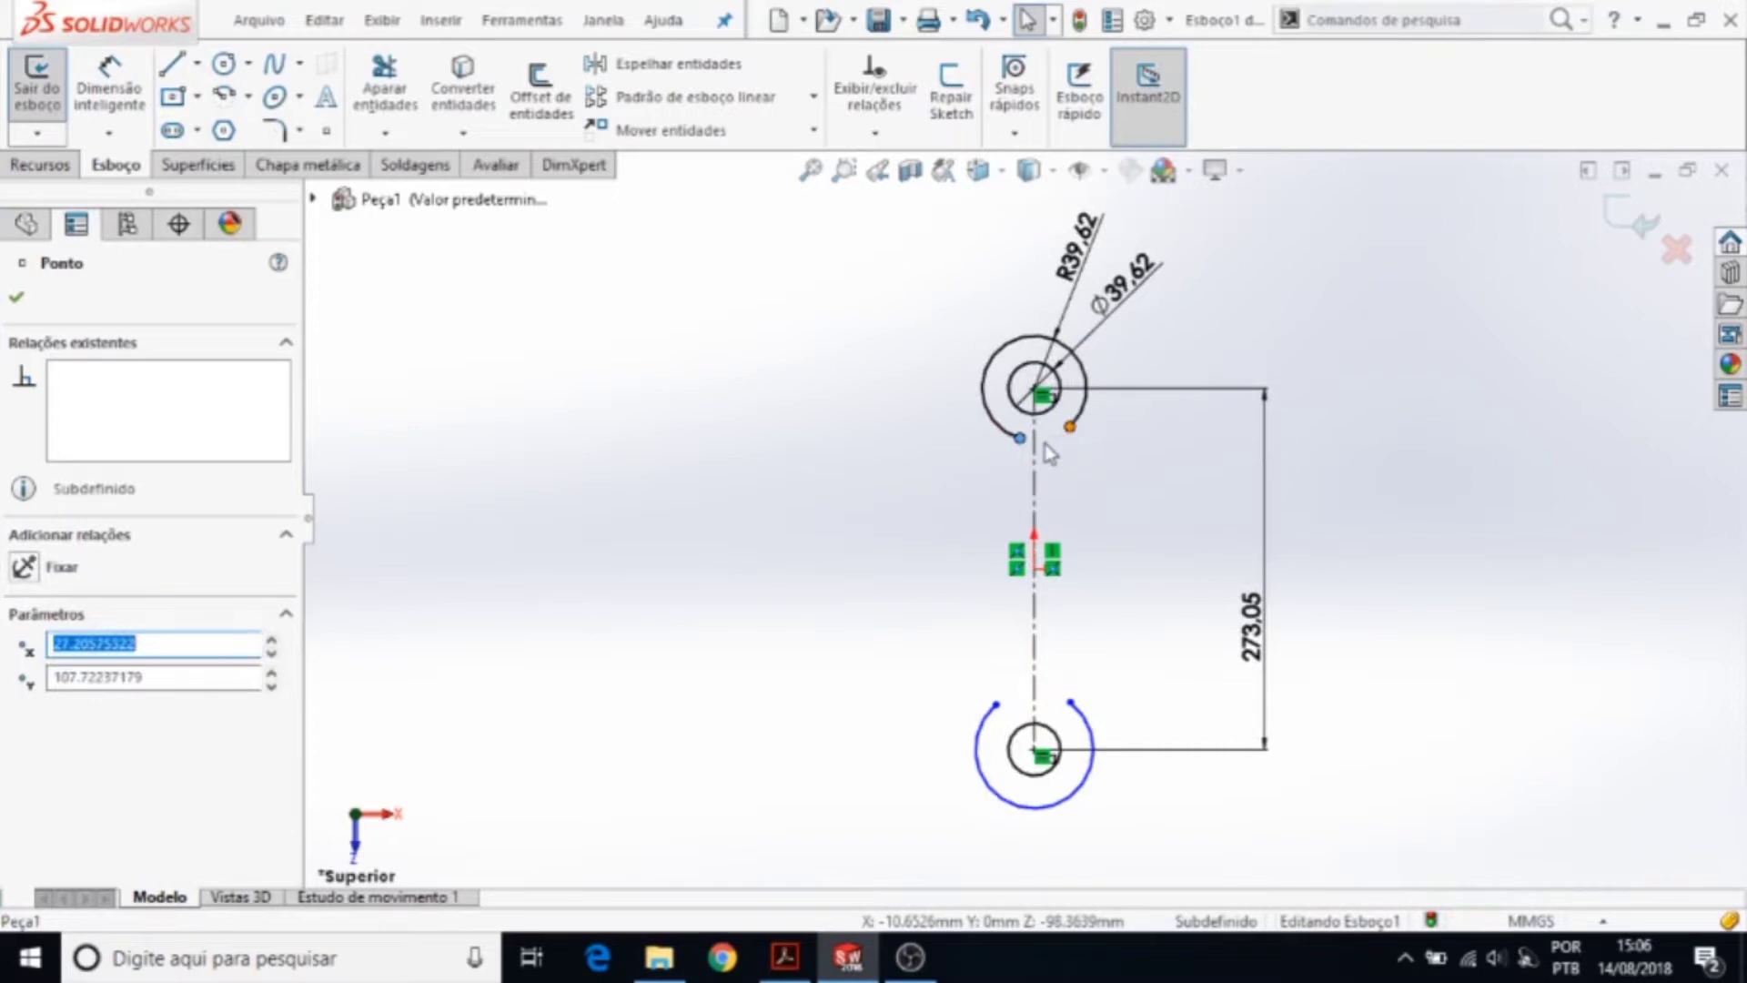
left_click_drag(1071, 426, 1049, 452)
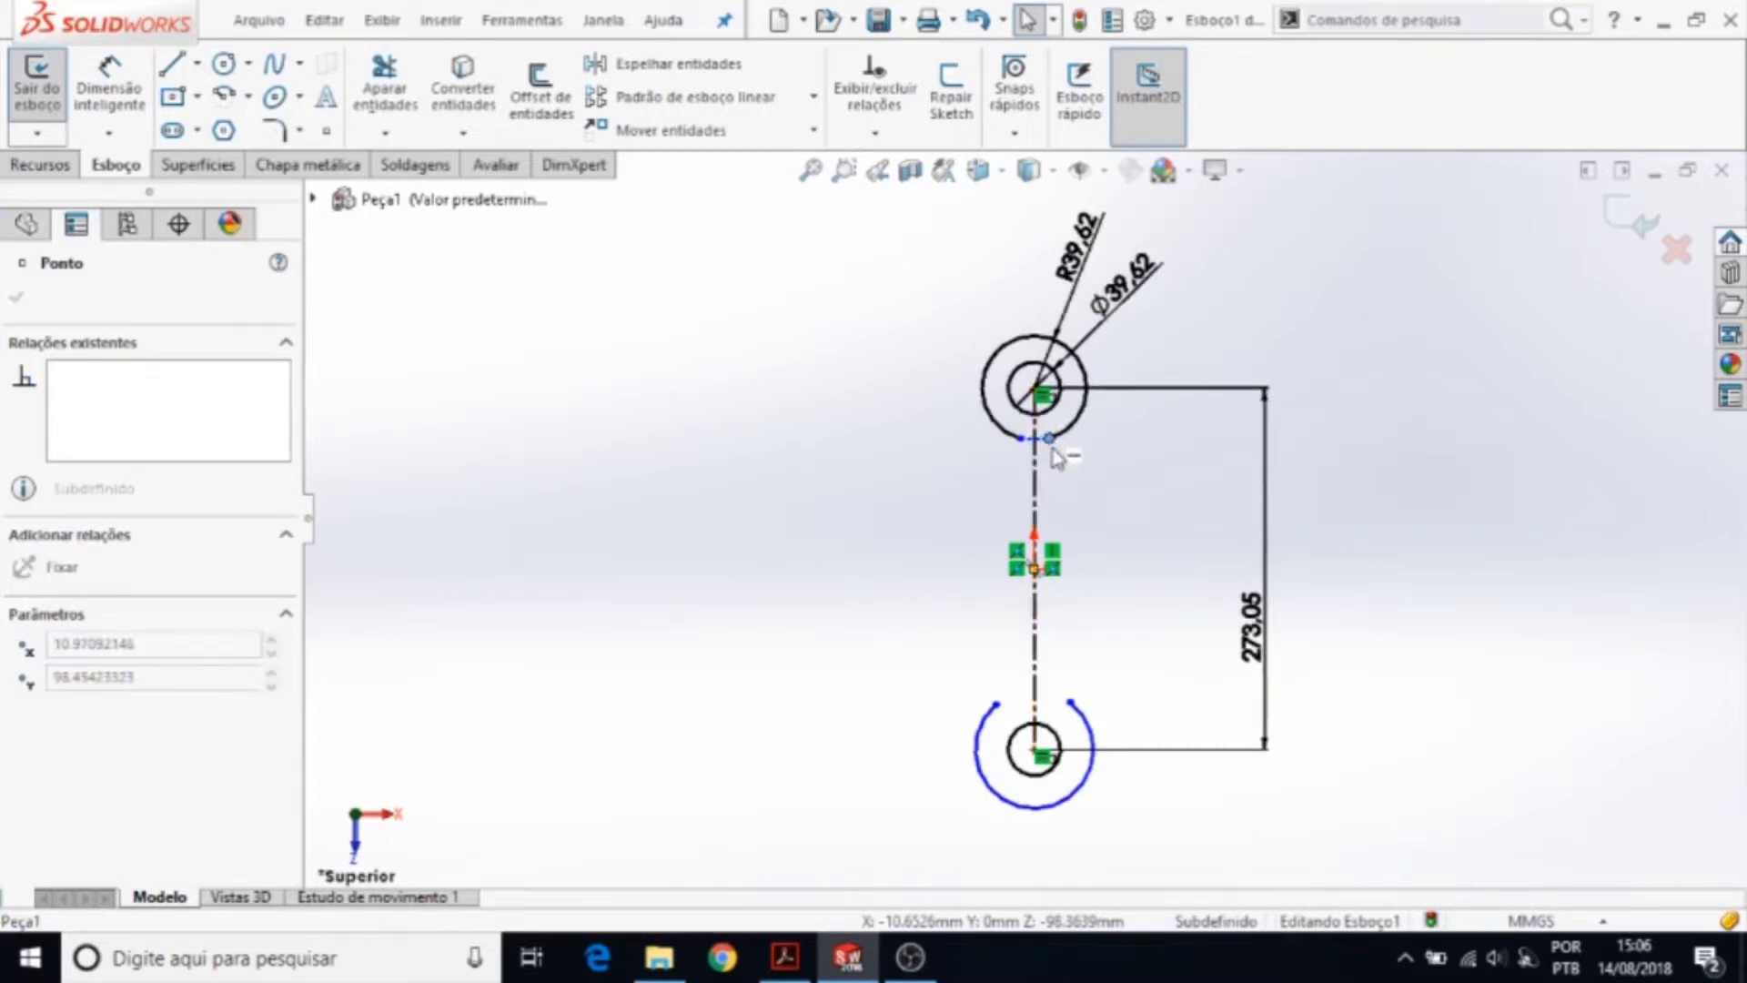
left_click(996, 706)
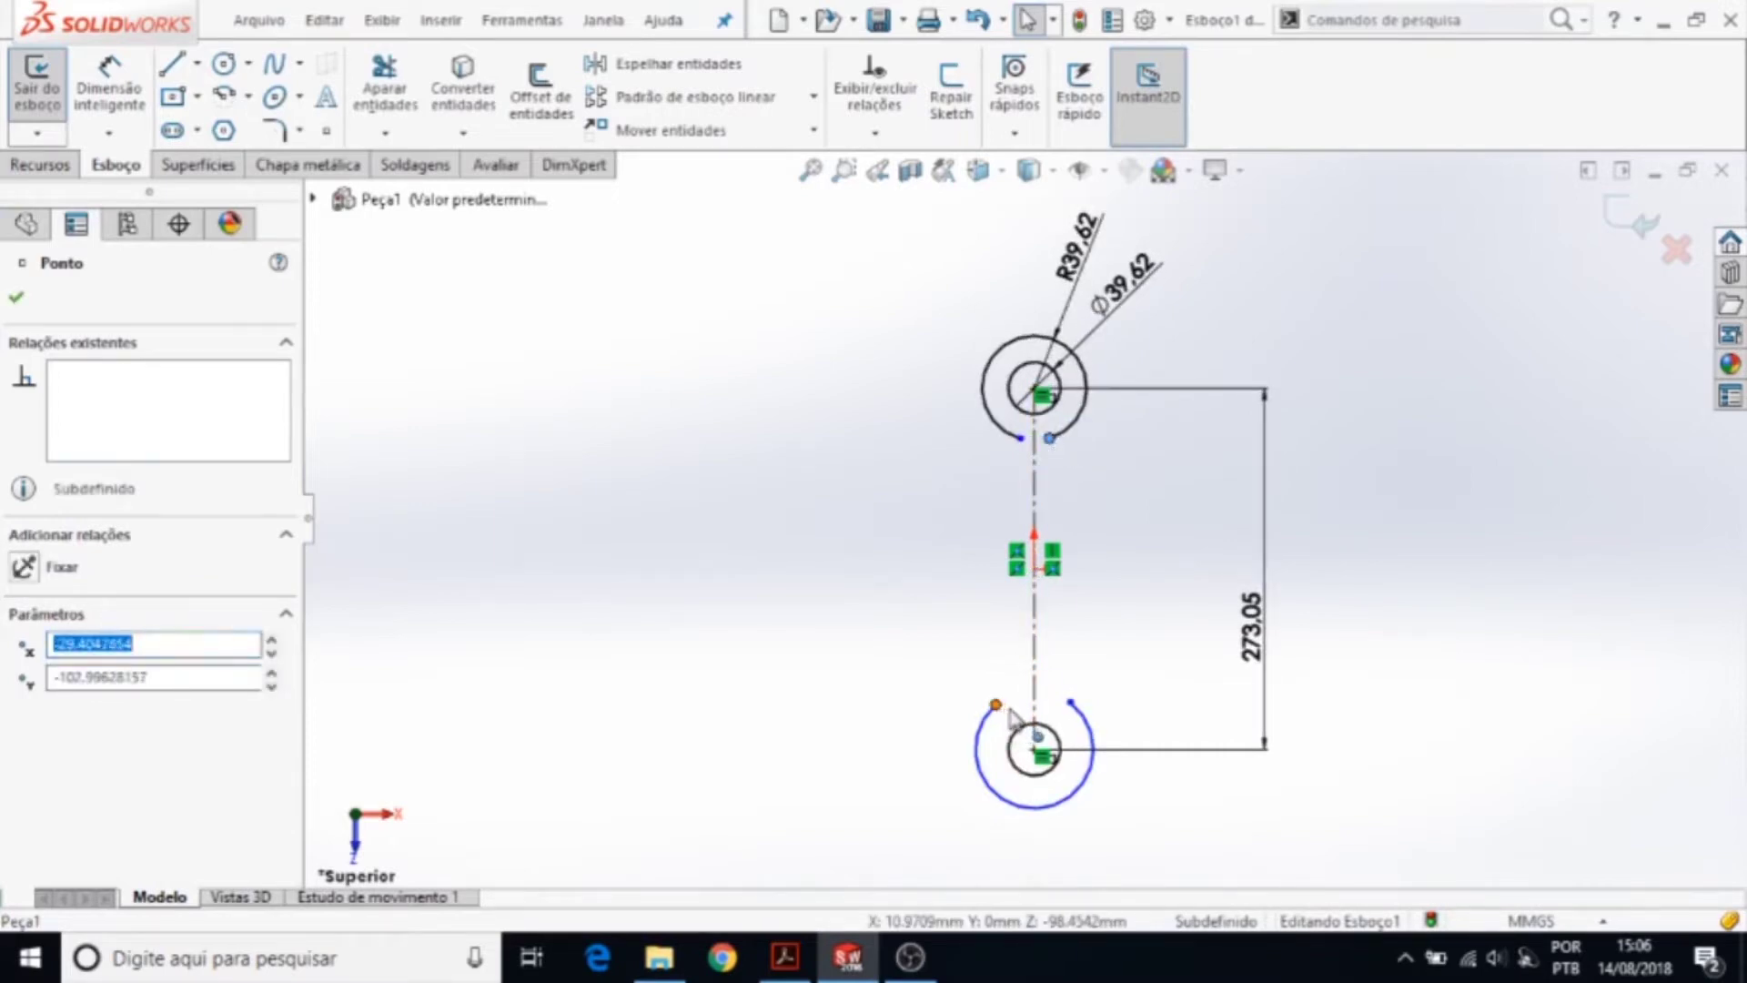
left_click_drag(997, 705, 1010, 709)
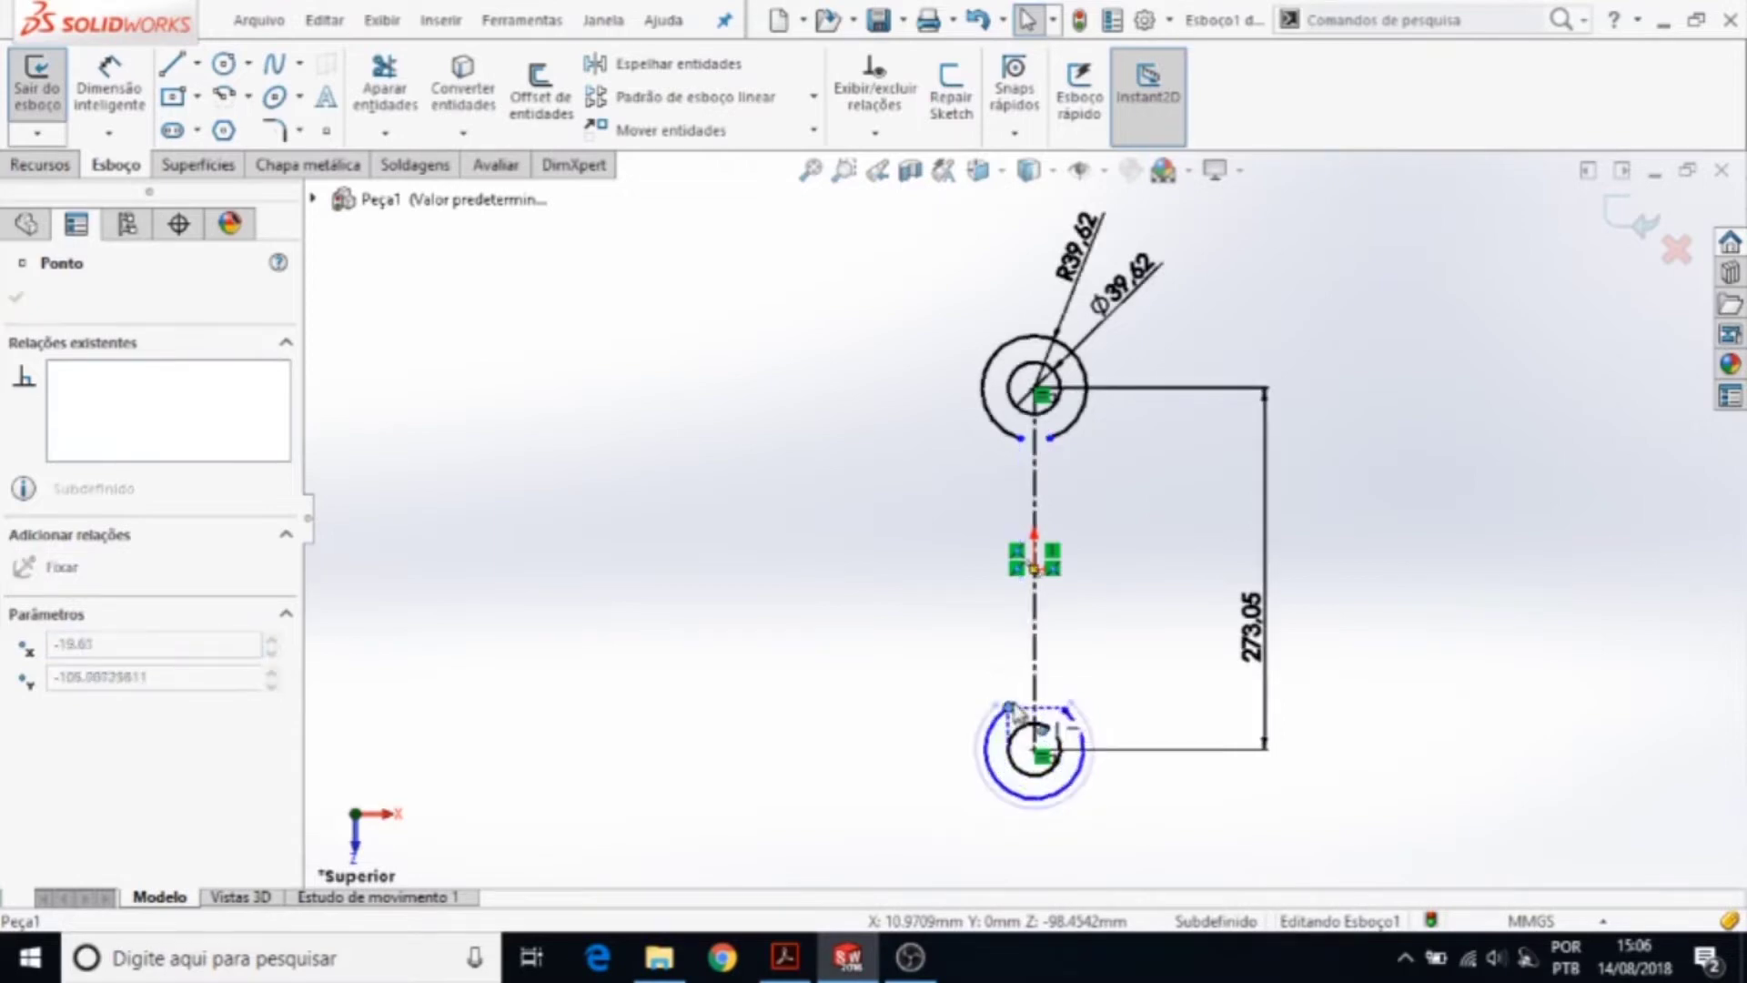
left_click_drag(1010, 712, 1021, 701)
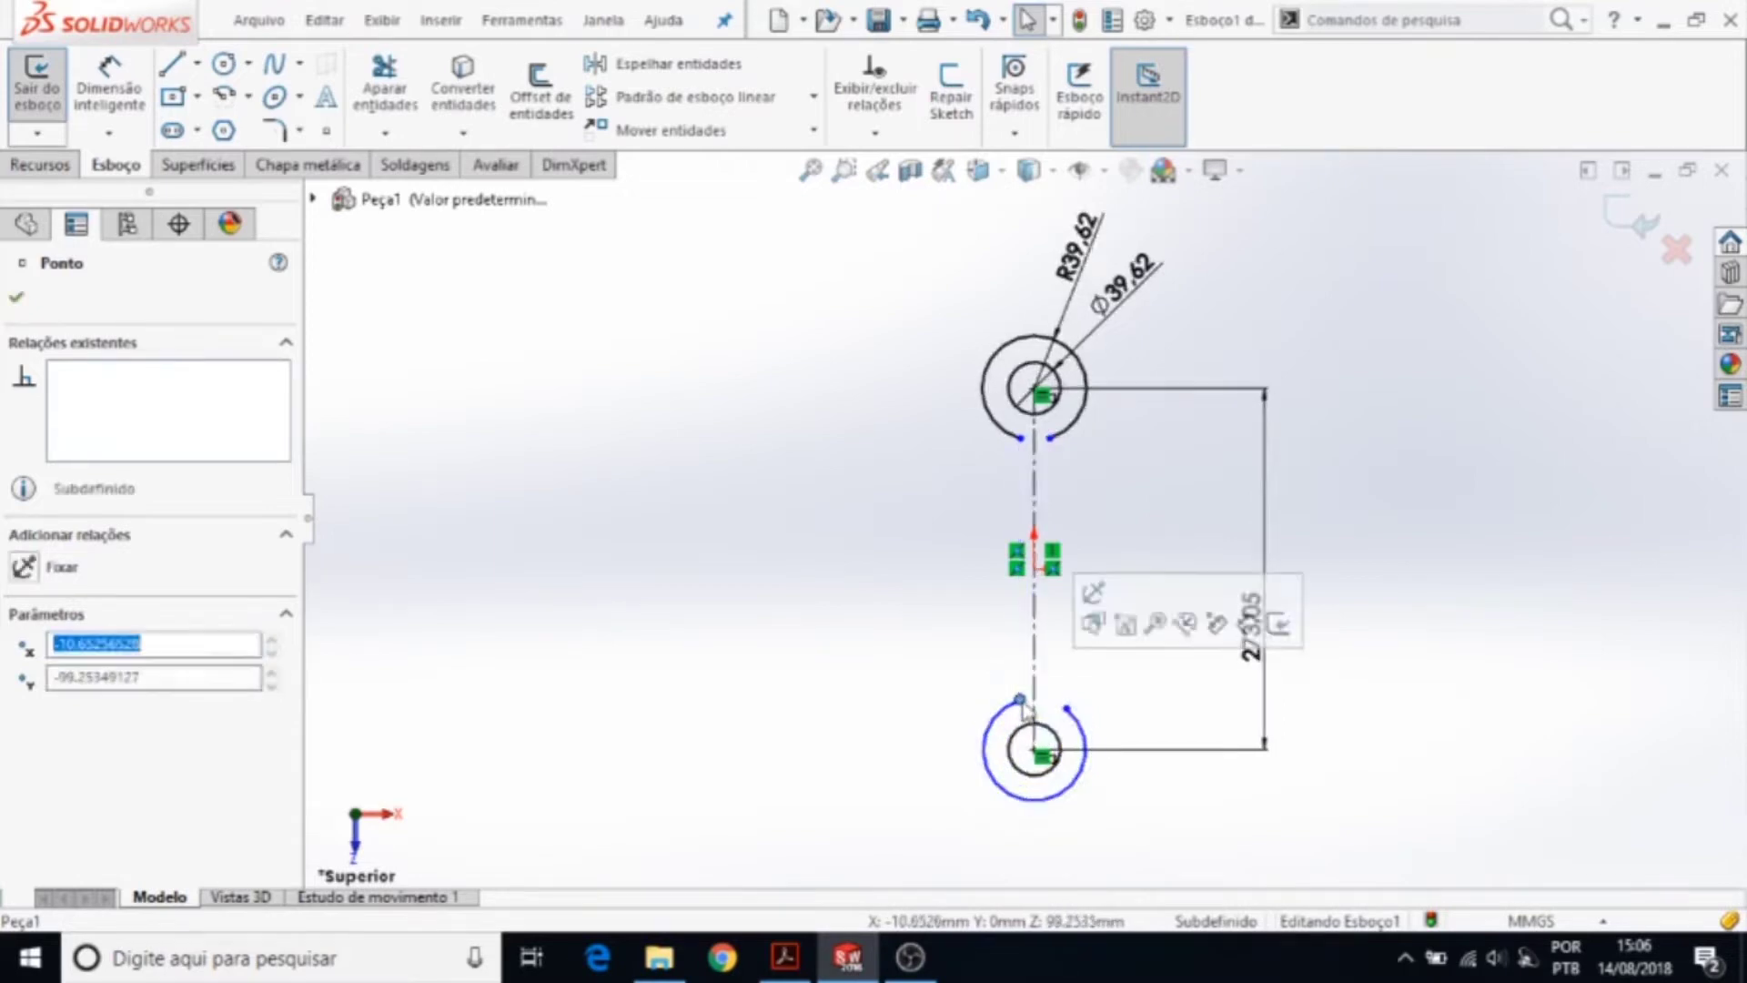
left_click(1066, 709)
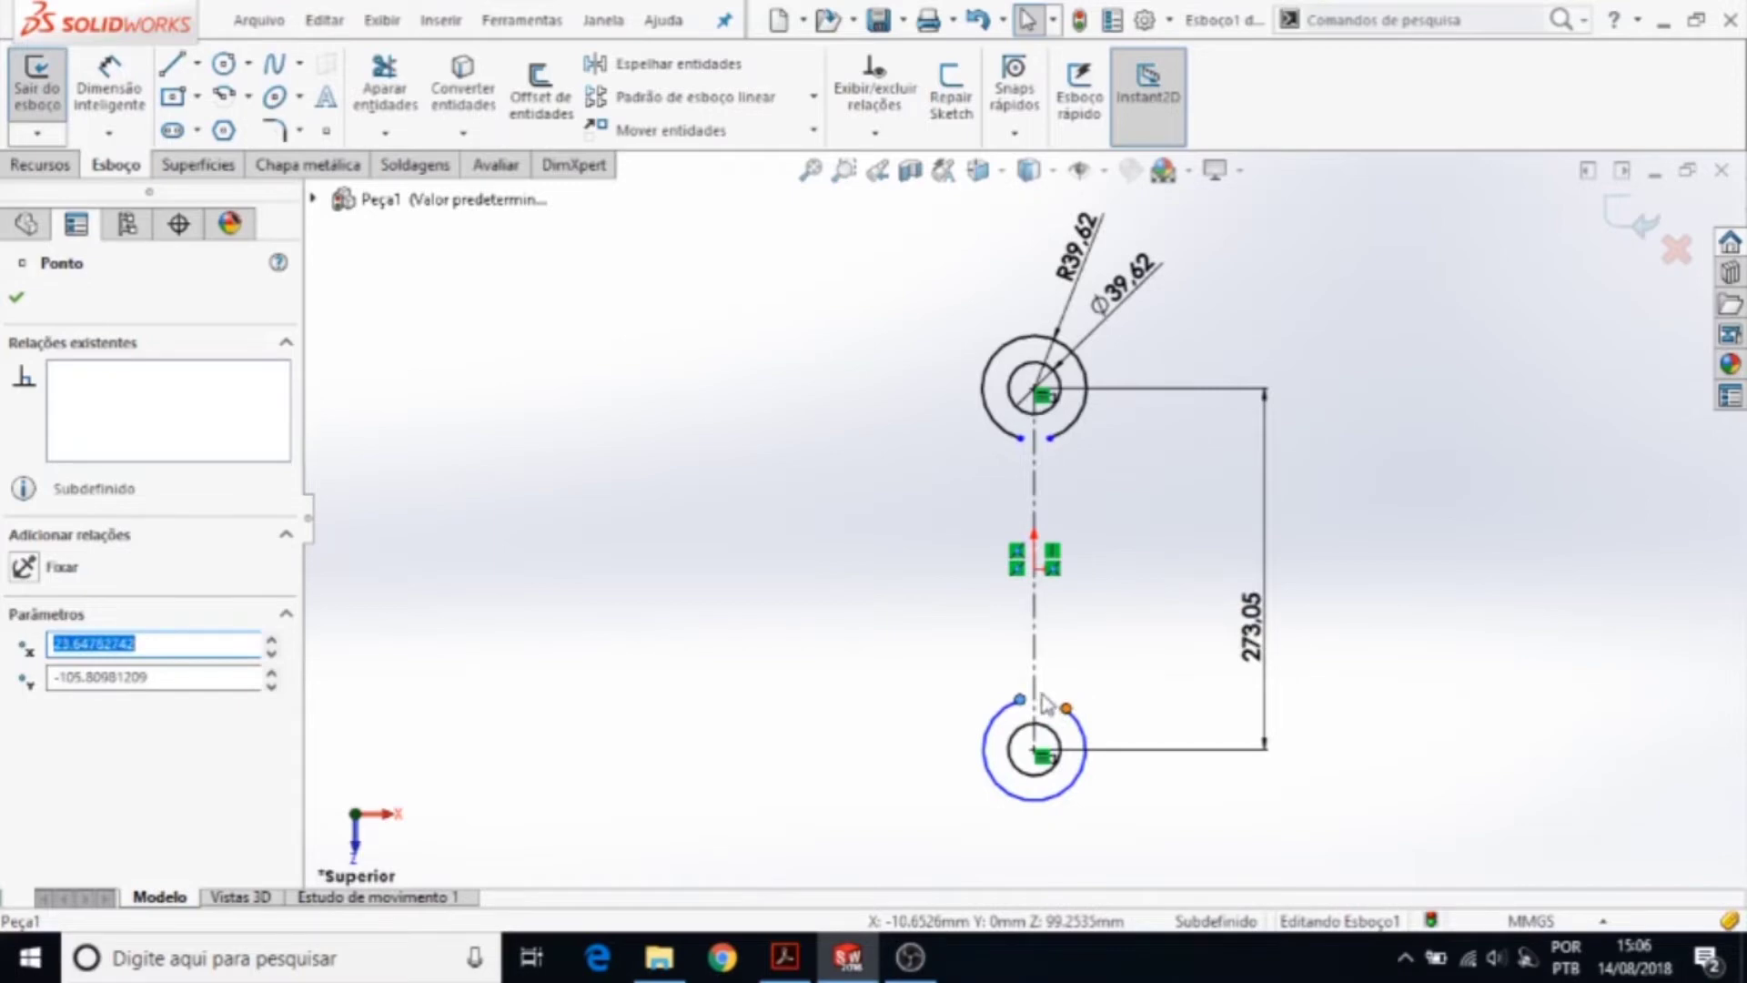
left_click_drag(1043, 696, 1047, 688)
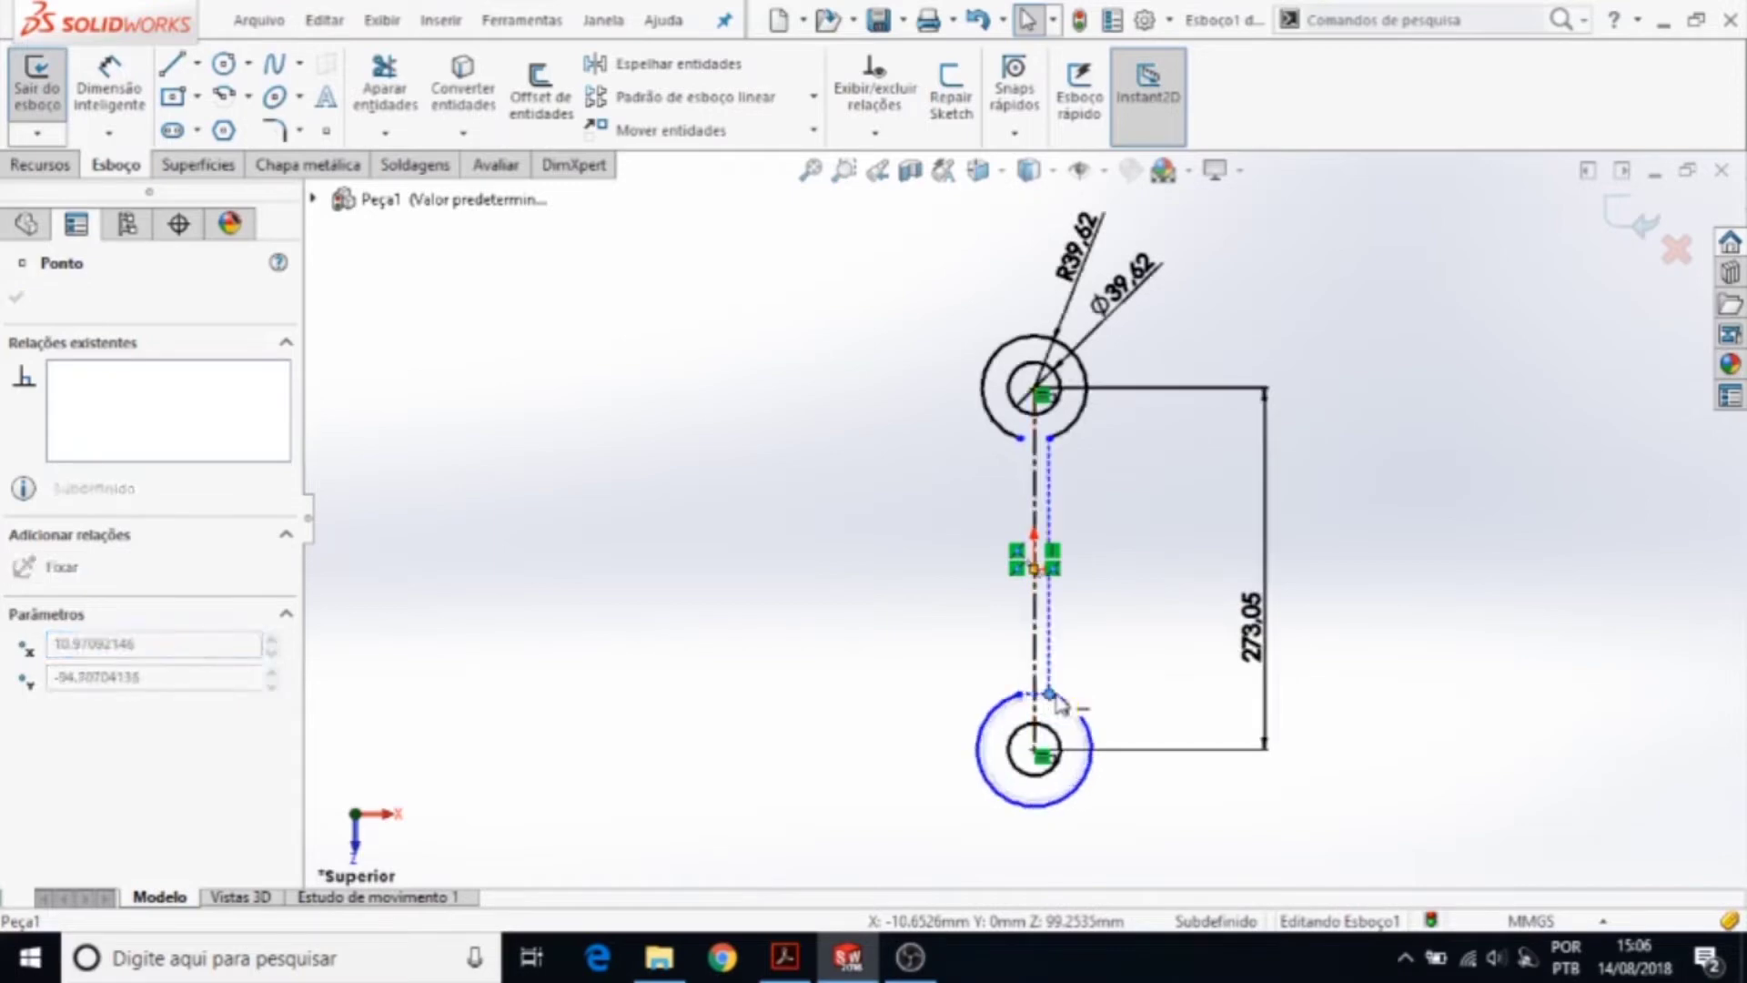
- Dimension the lower arc to R39.62, then delete that dimension
left_click(1075, 527)
left_click(110, 91)
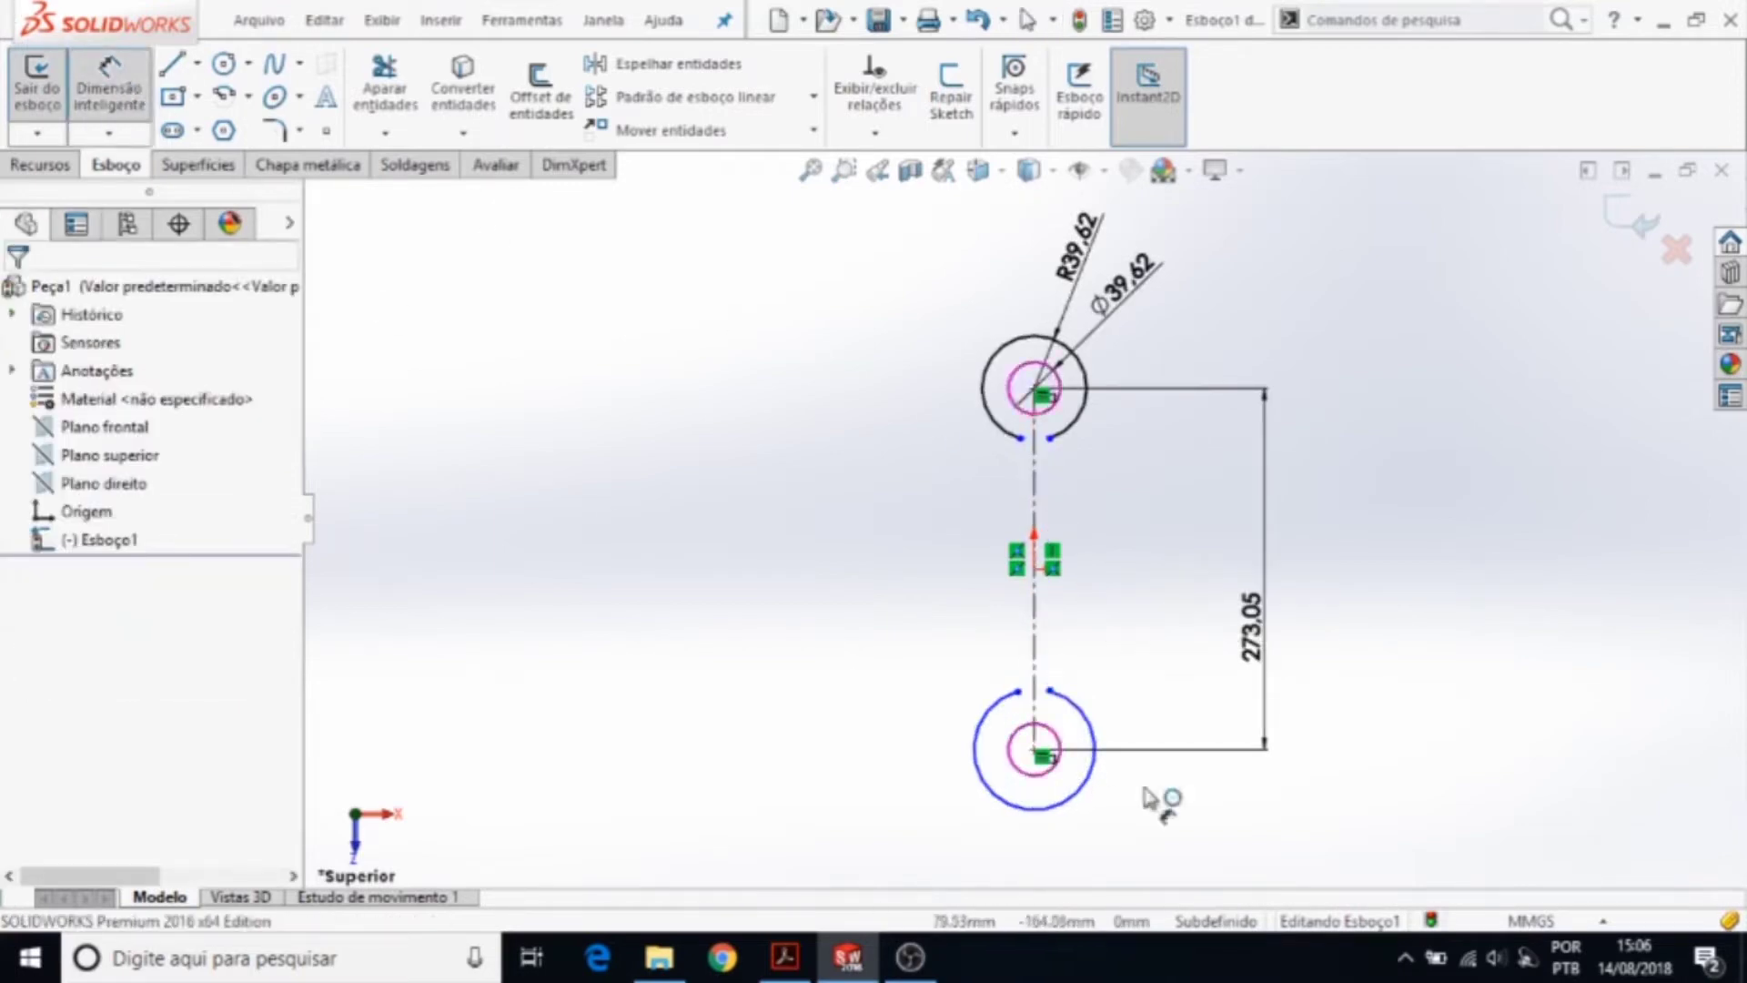
left_click(1090, 718)
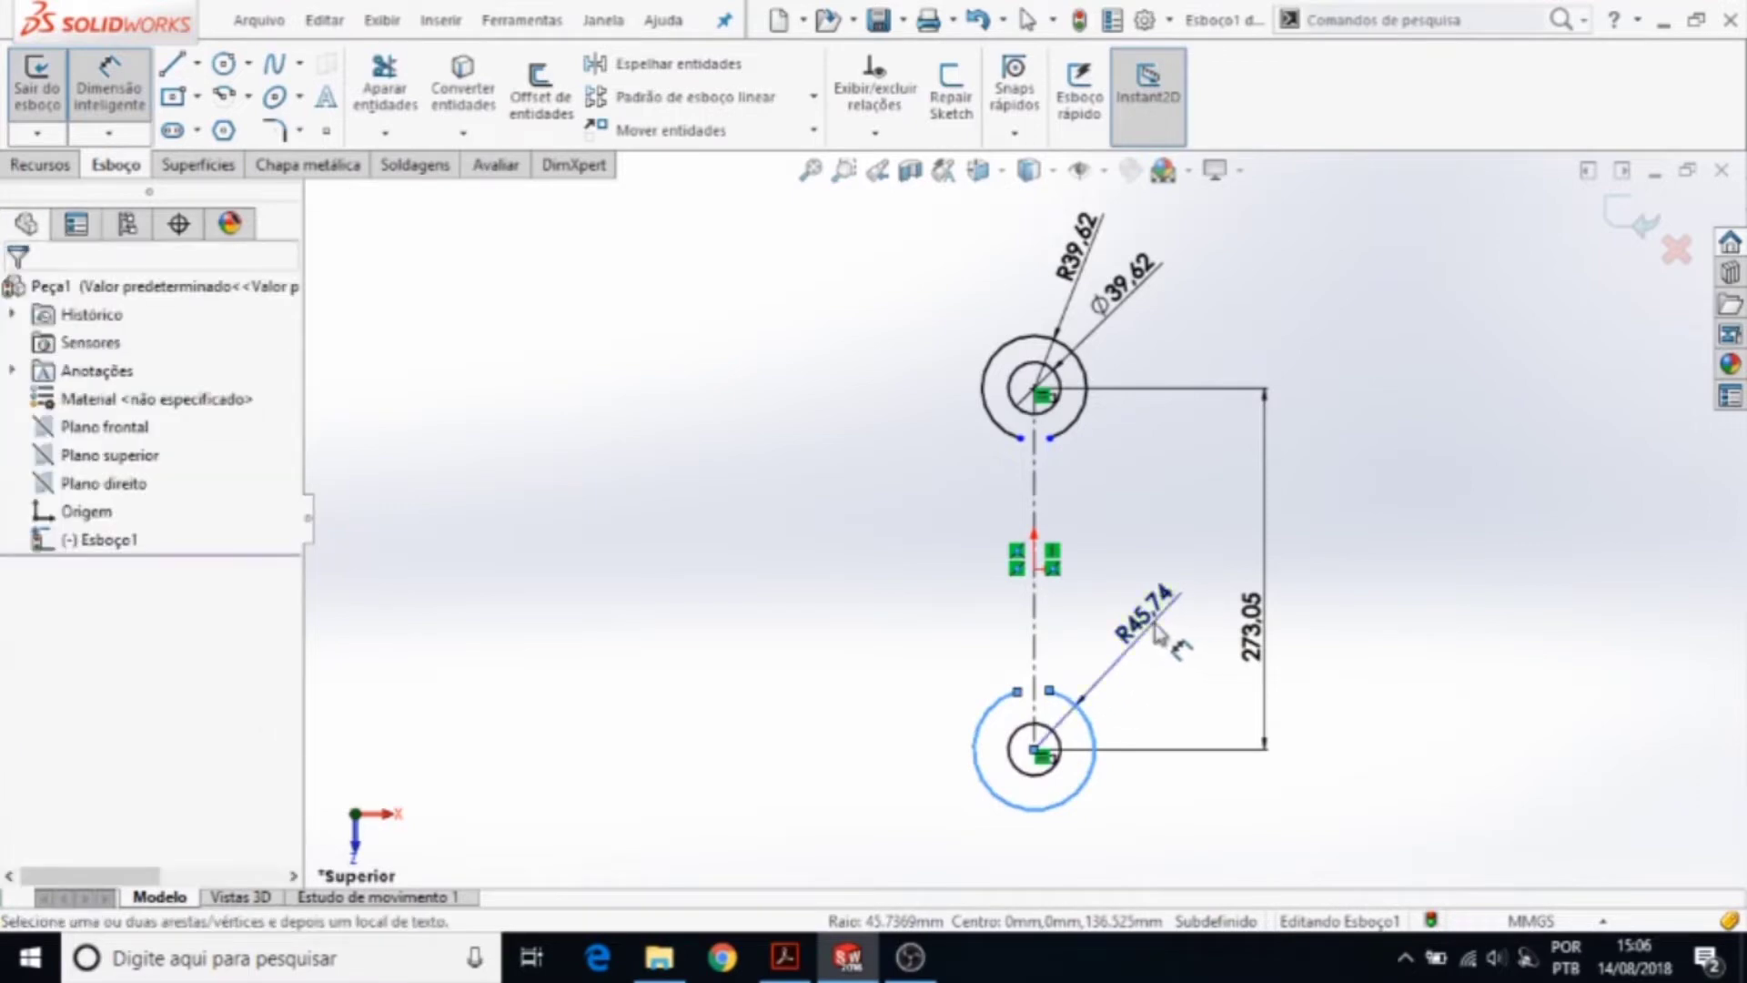
left_click(1155, 633)
type("39.62")
key("Return")
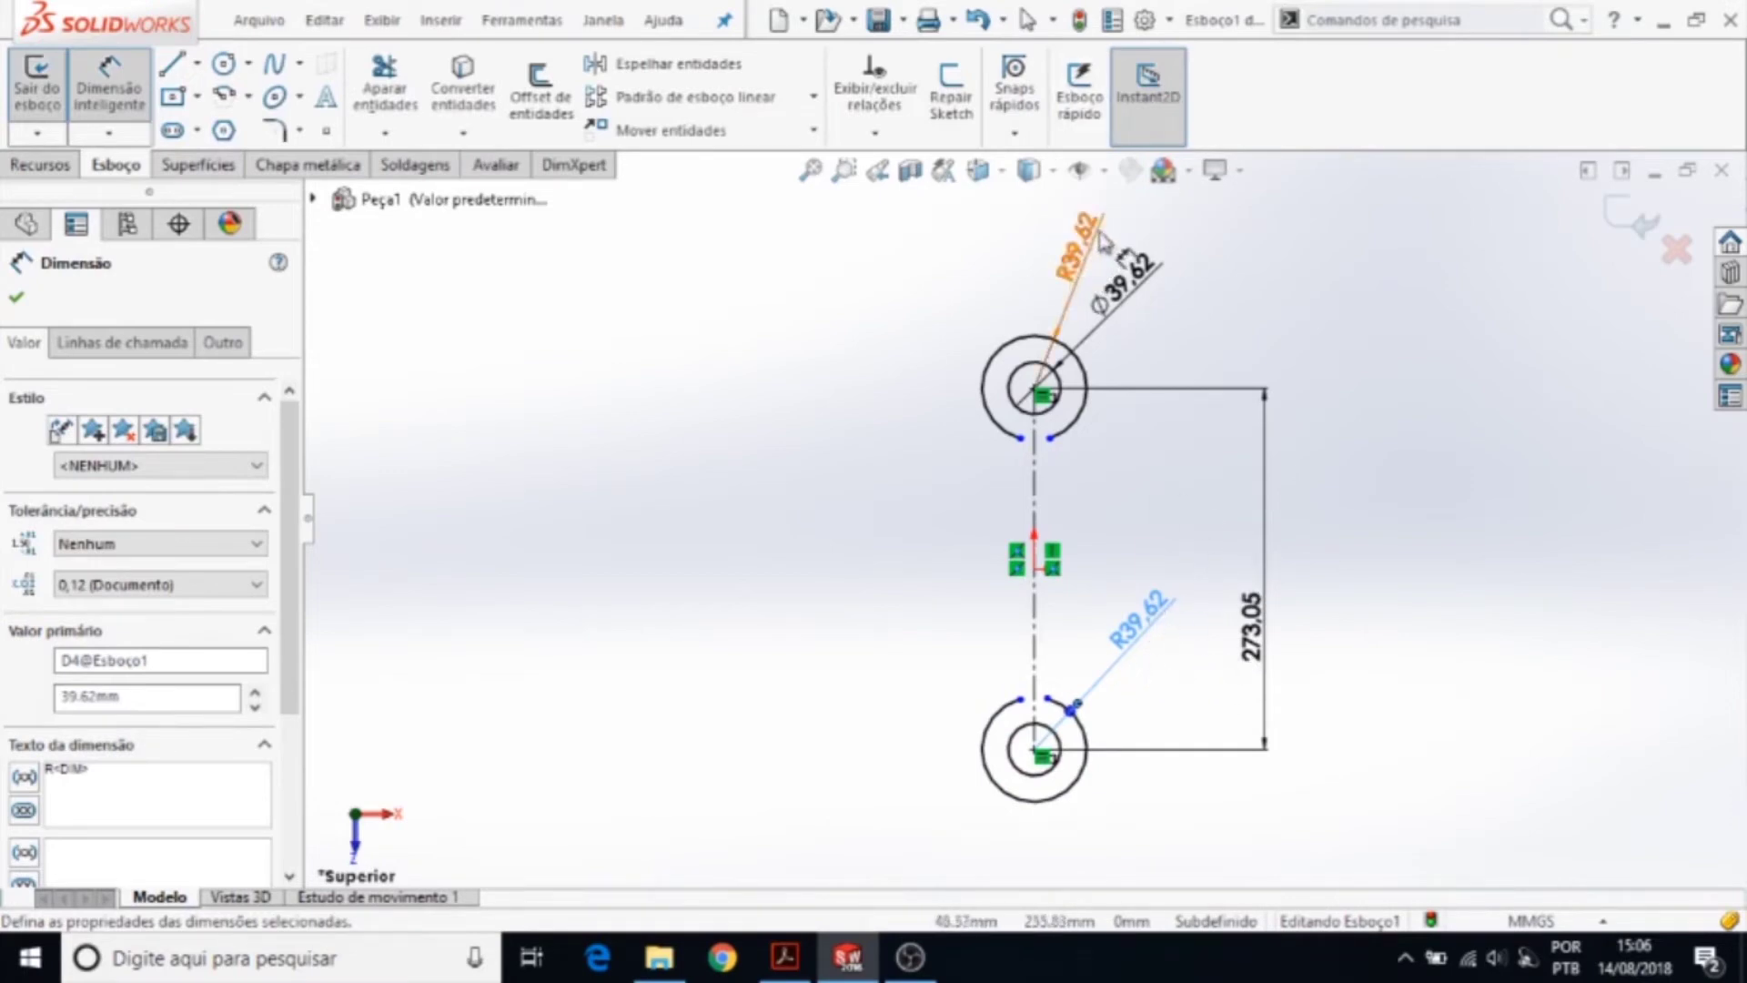
key("Escape")
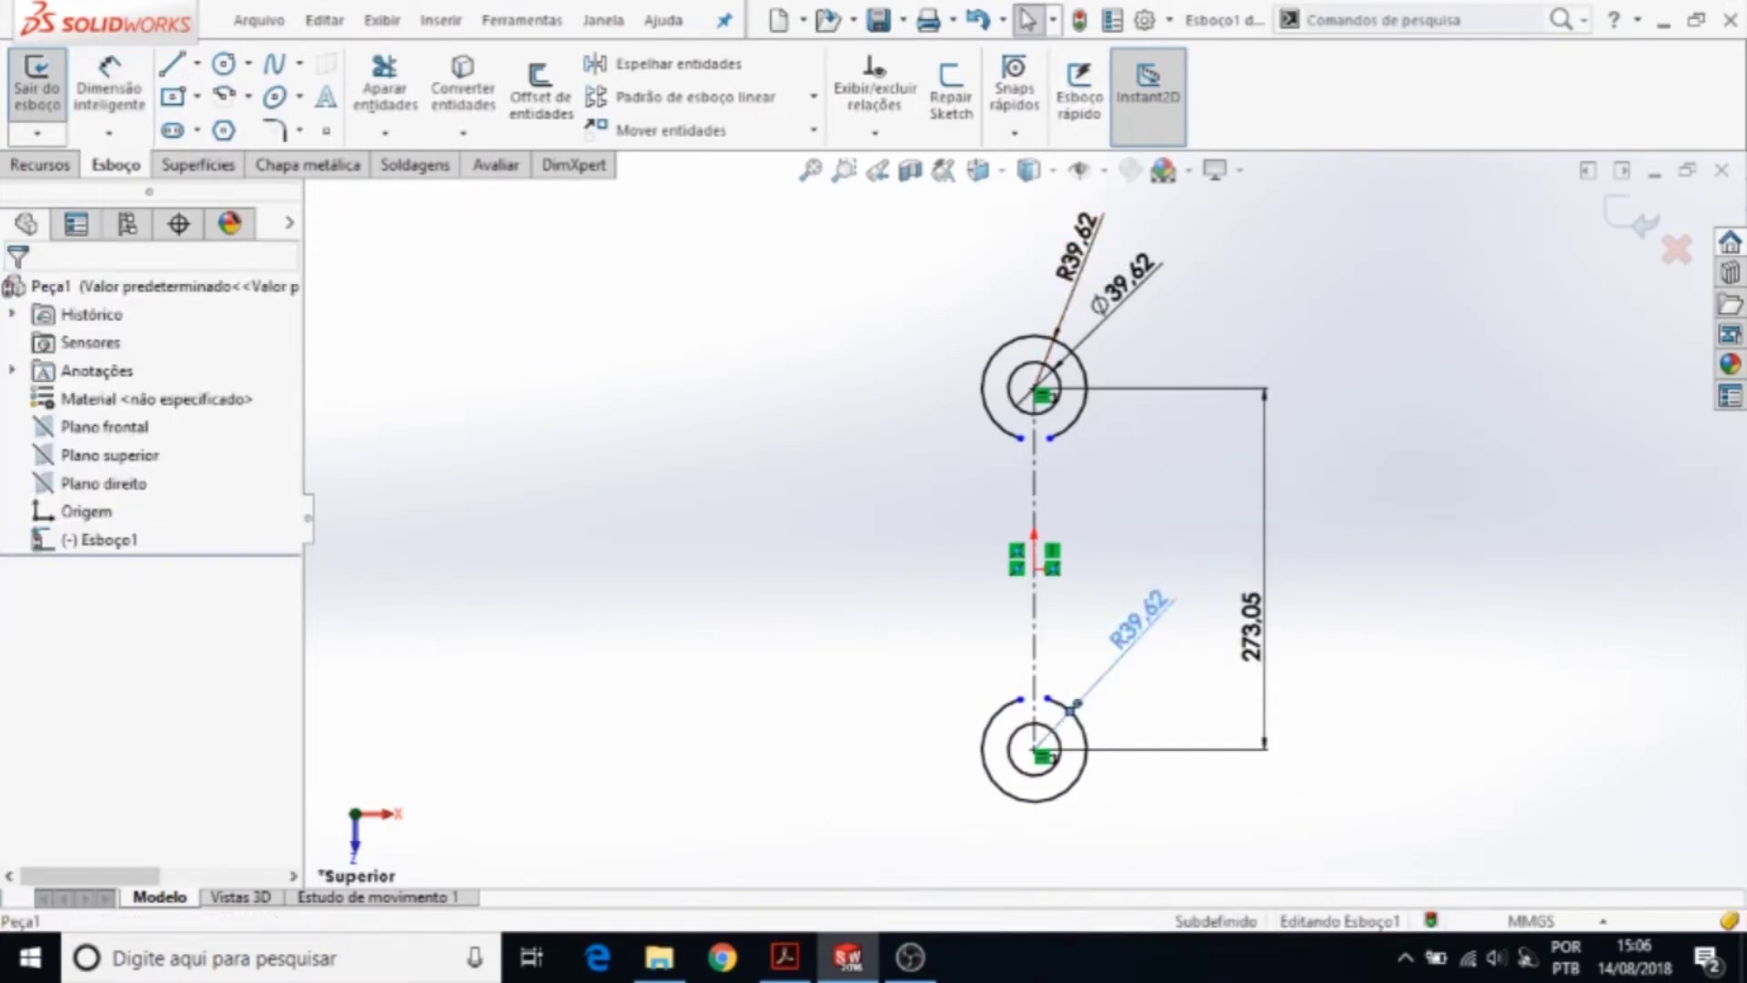
key("Delete")
- Add an Equal relation between the lower and upper arcs
left_click(1083, 728)
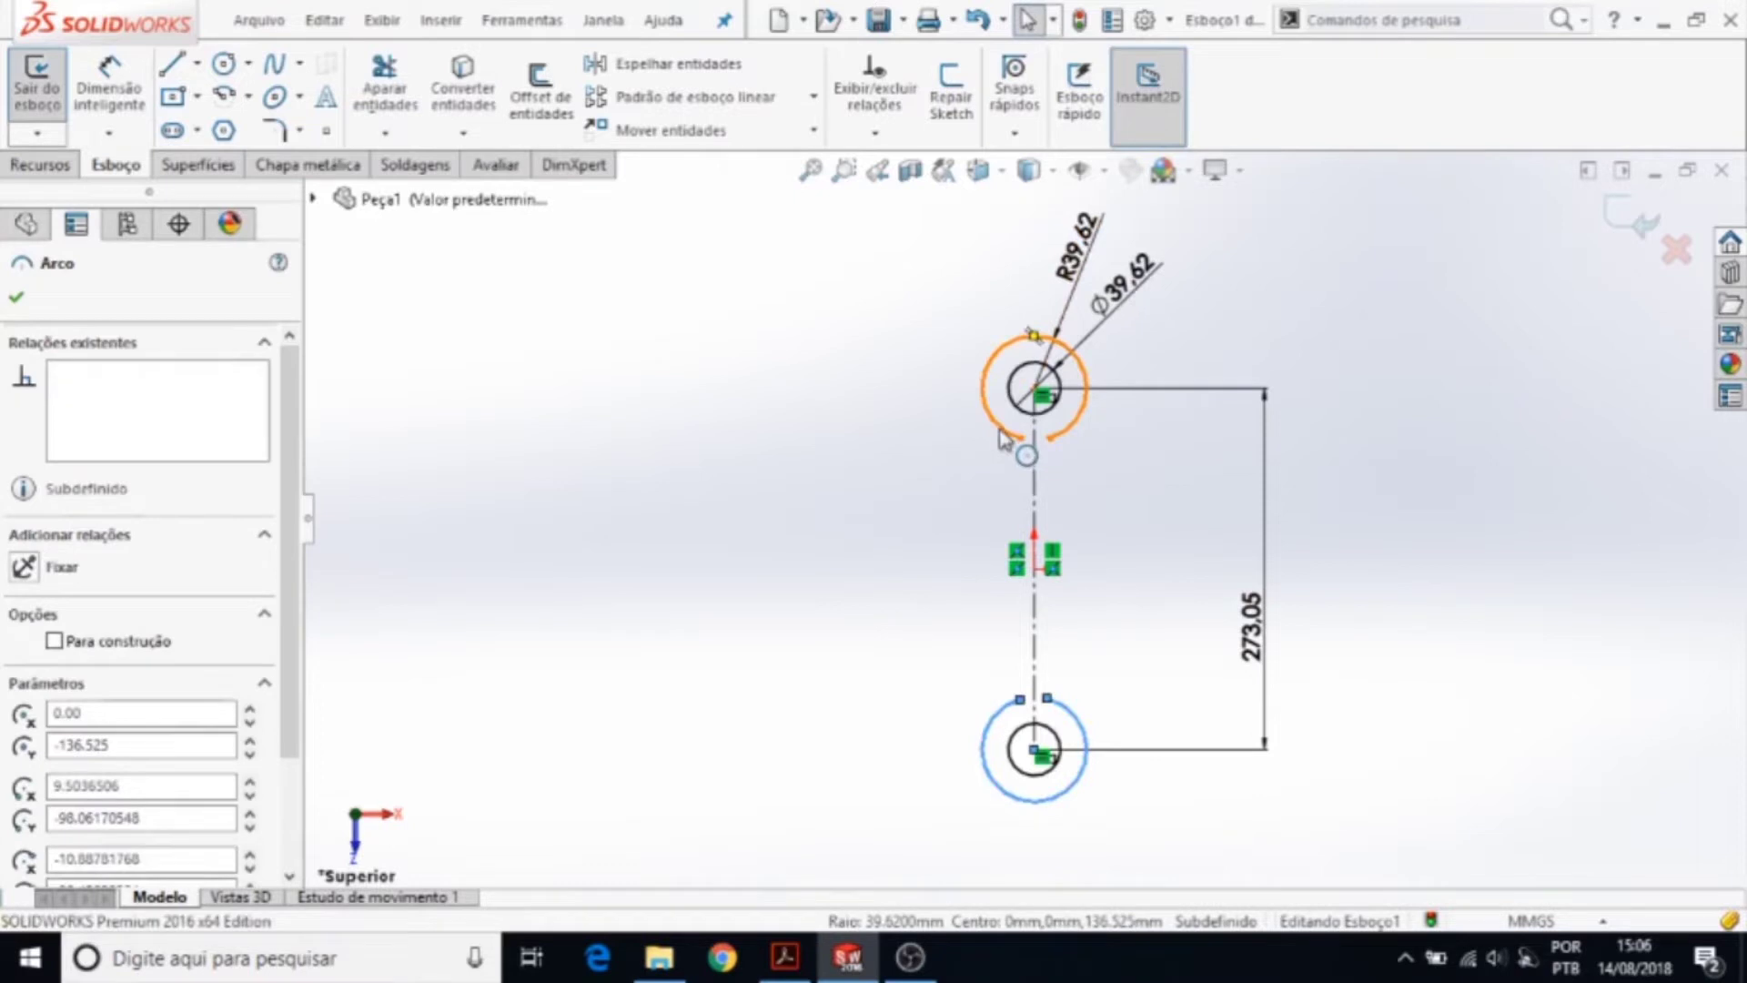
left_click(1074, 421, "ctrl")
left_click(25, 803)
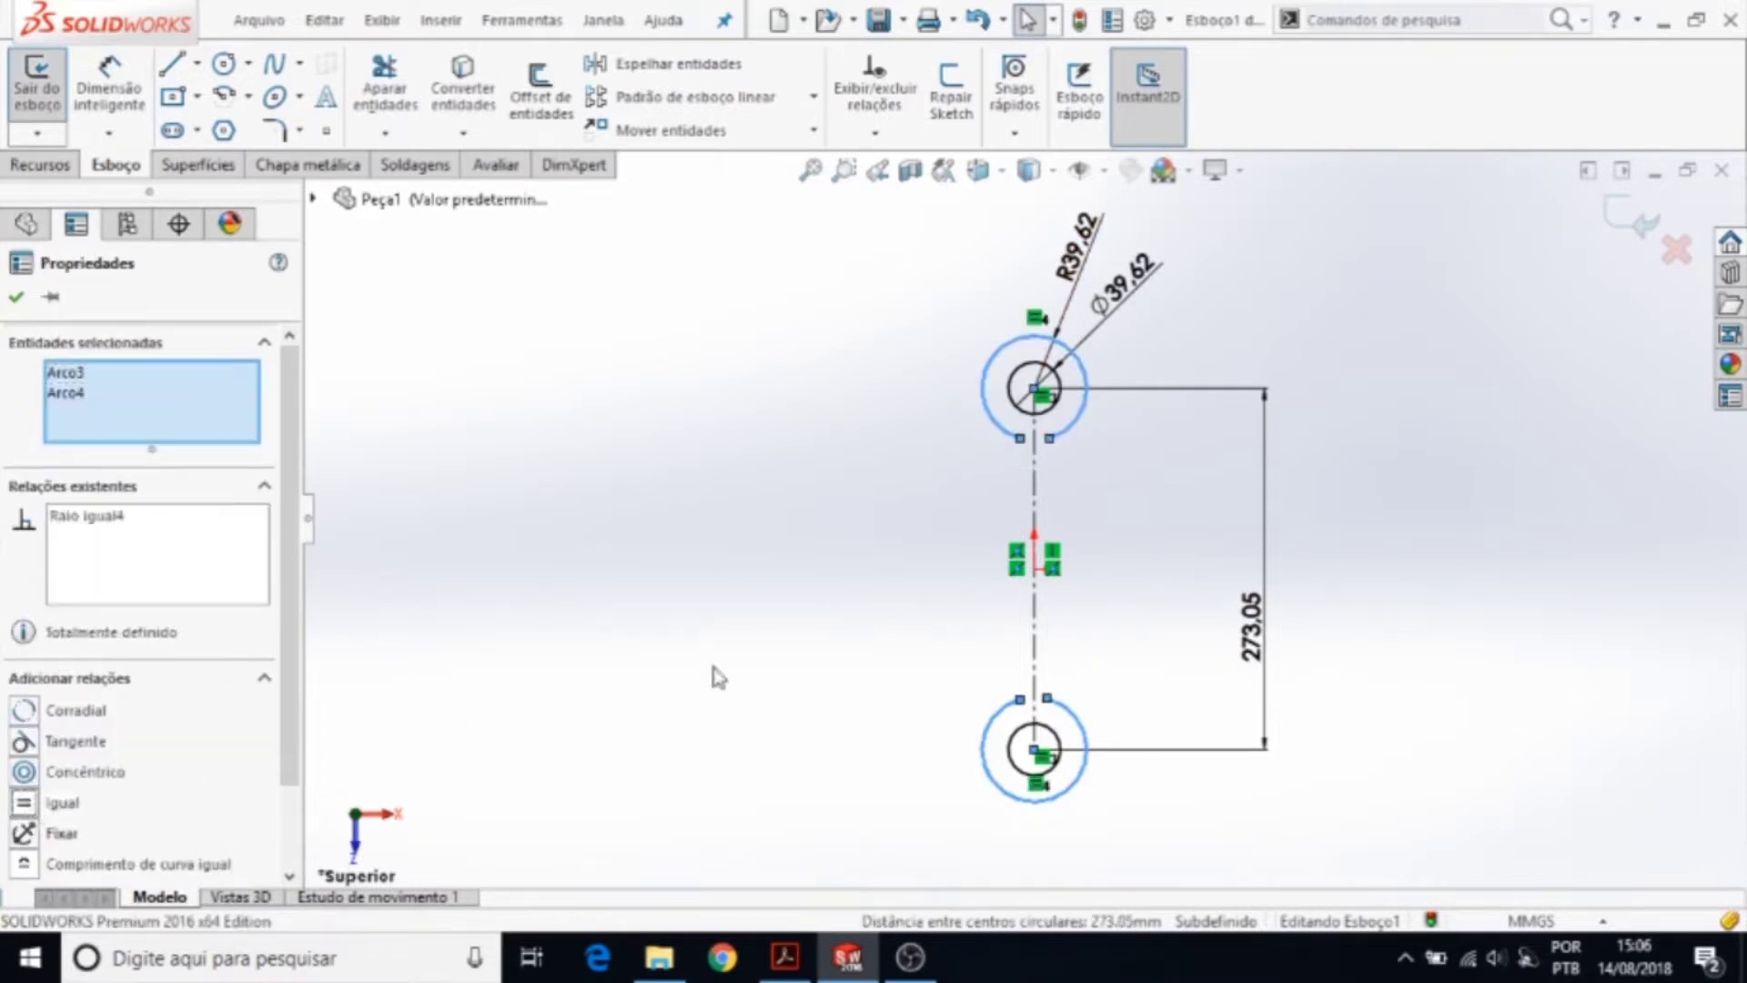
left_click(876, 634)
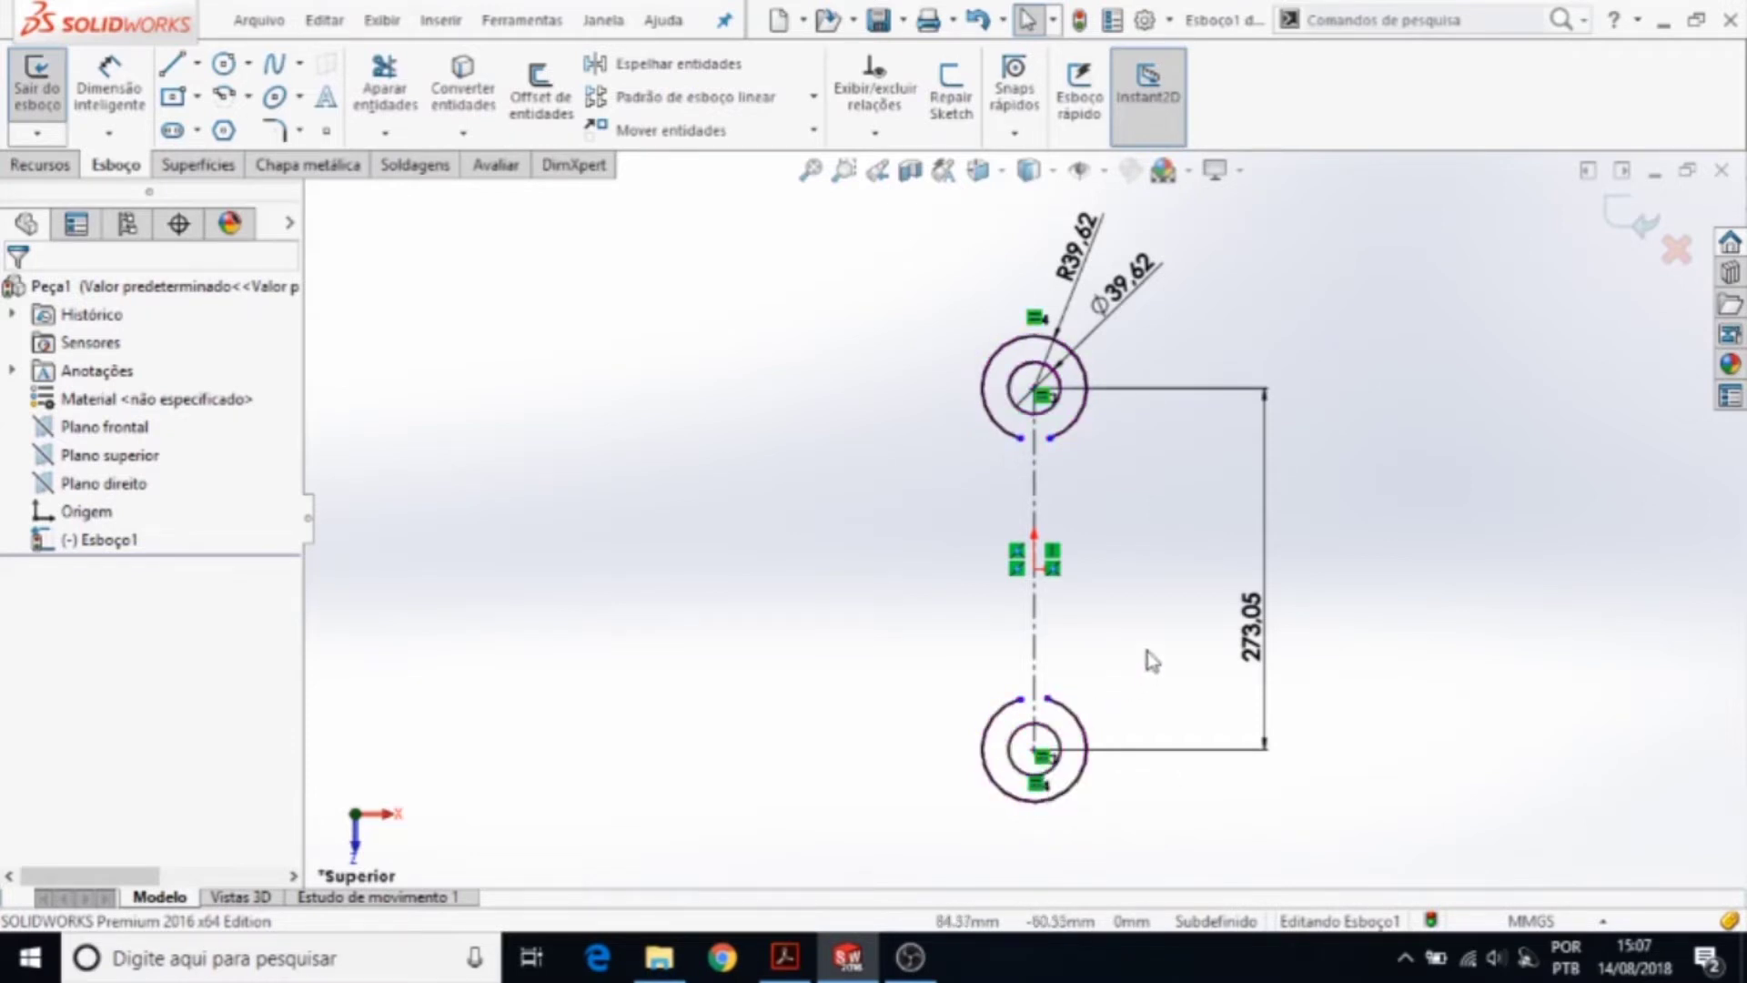
- Draw a three-point arc from the upper boss ending below it on the left
left_click(249, 97)
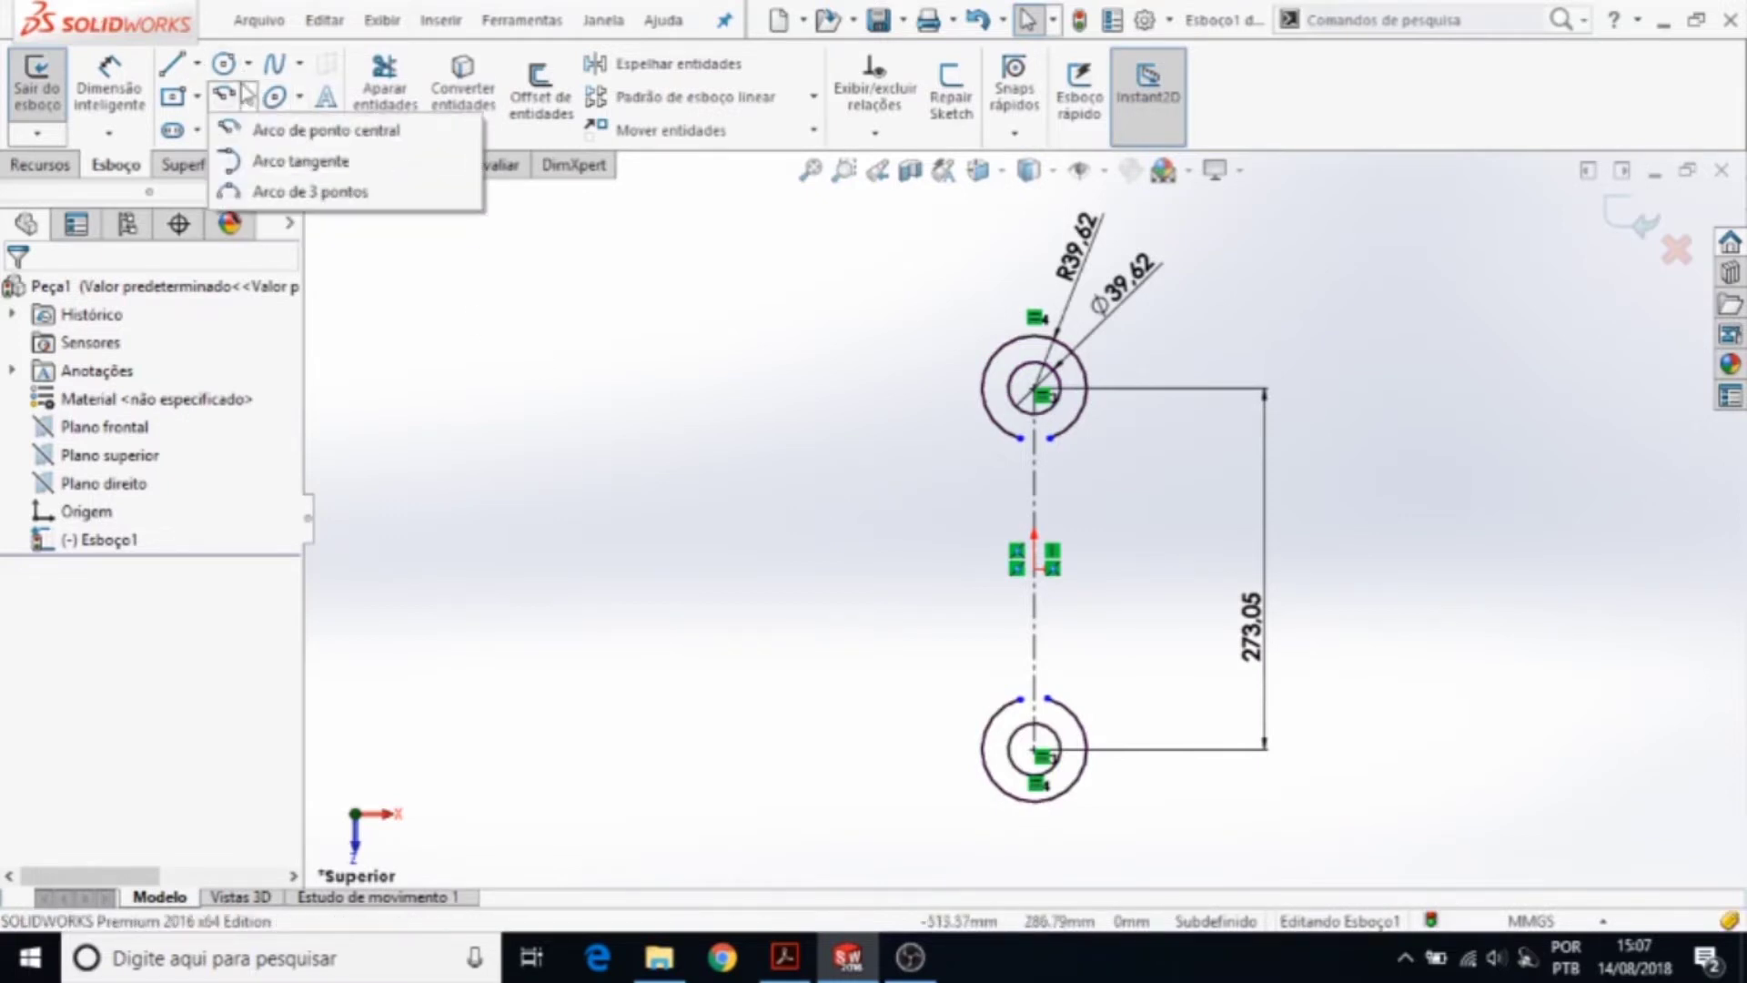
left_click(272, 192)
scroll(965, 416, "down", 3)
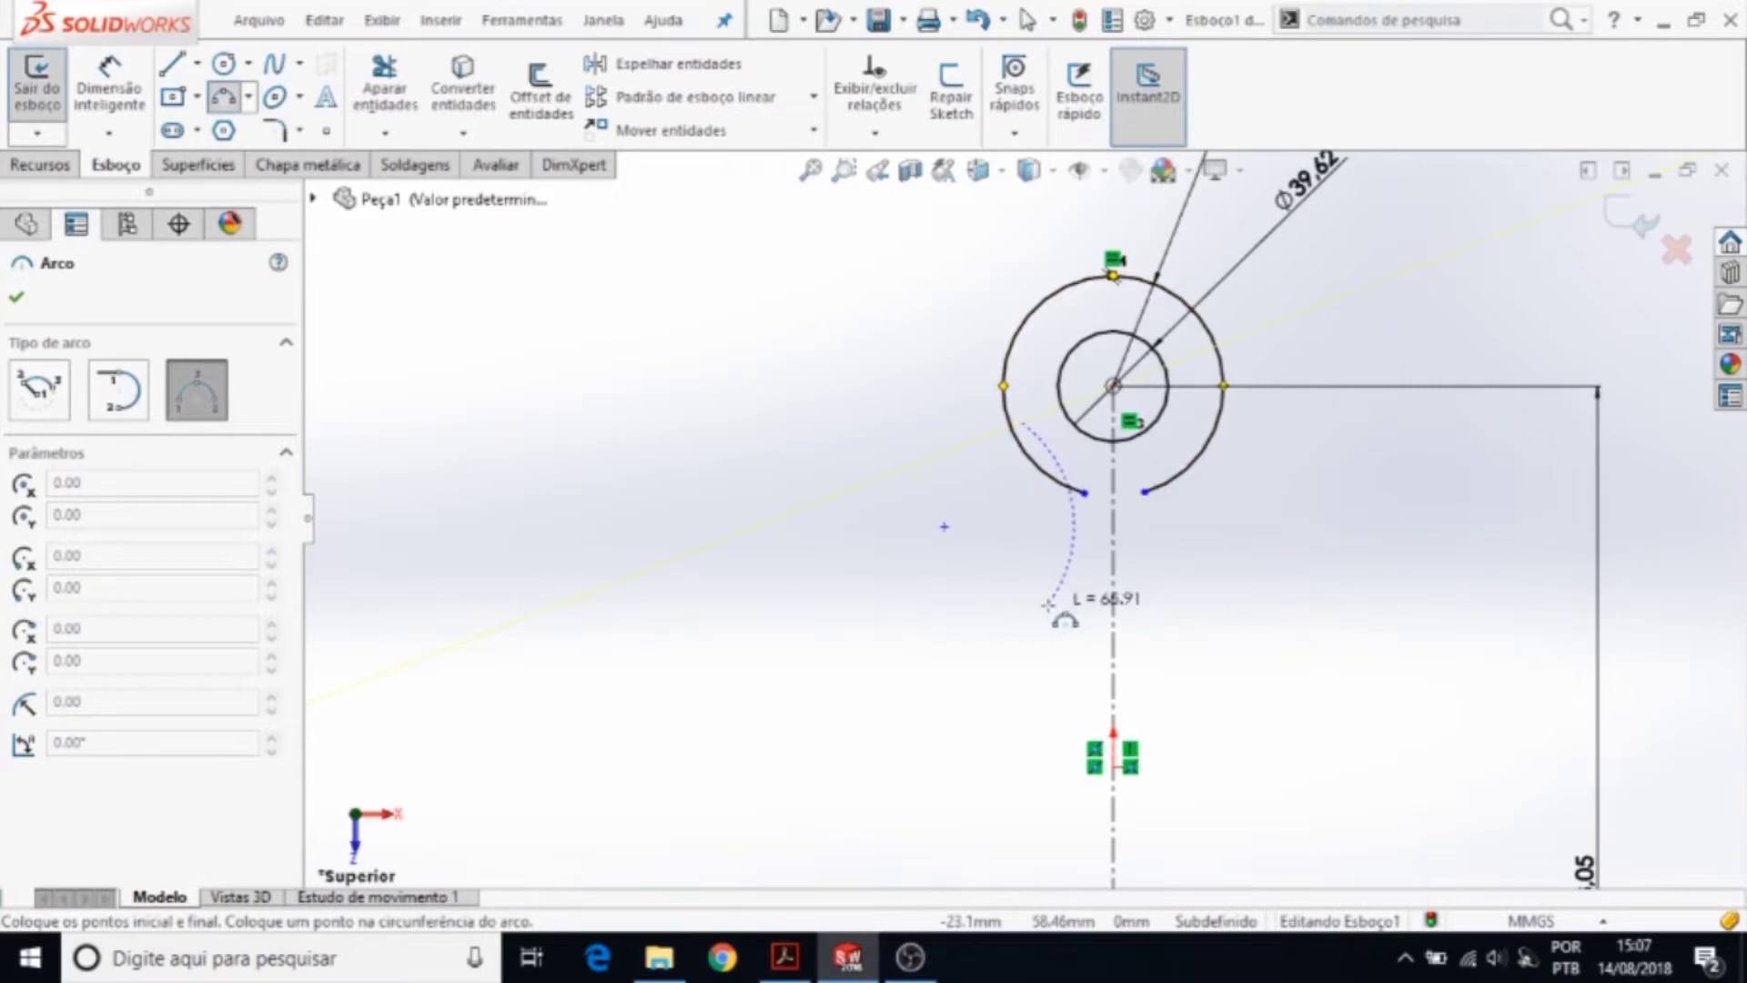
left_click(1049, 605)
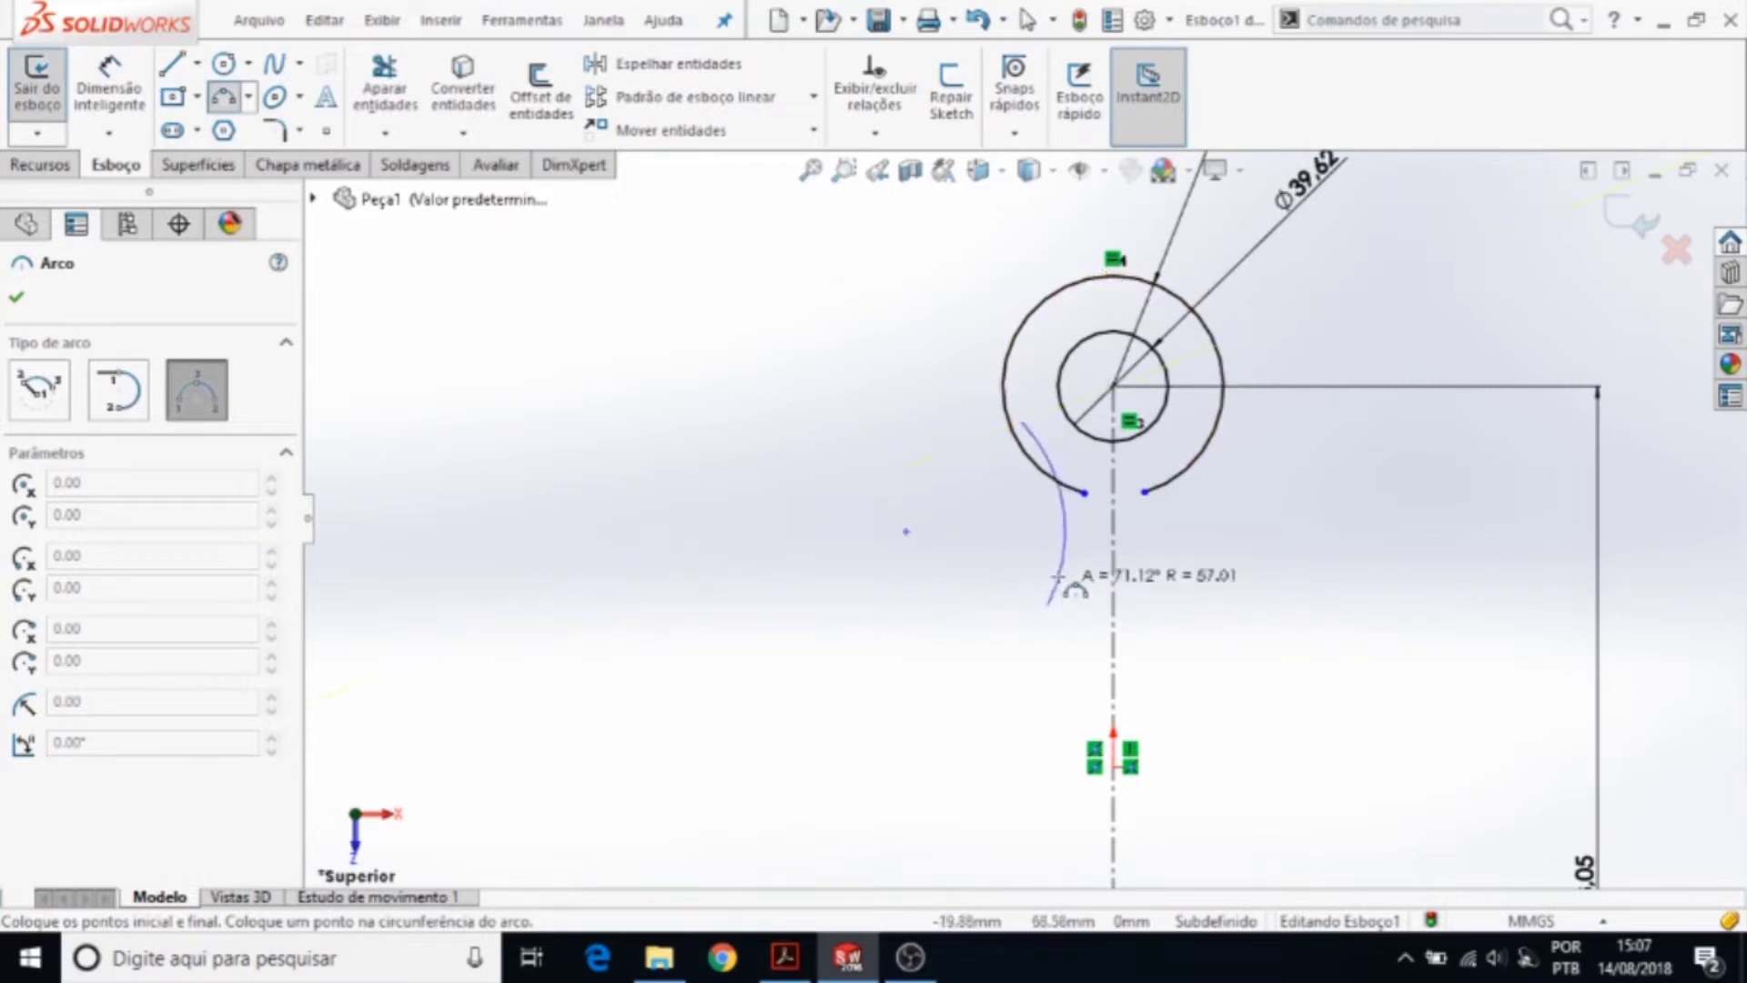
left_click(1060, 562)
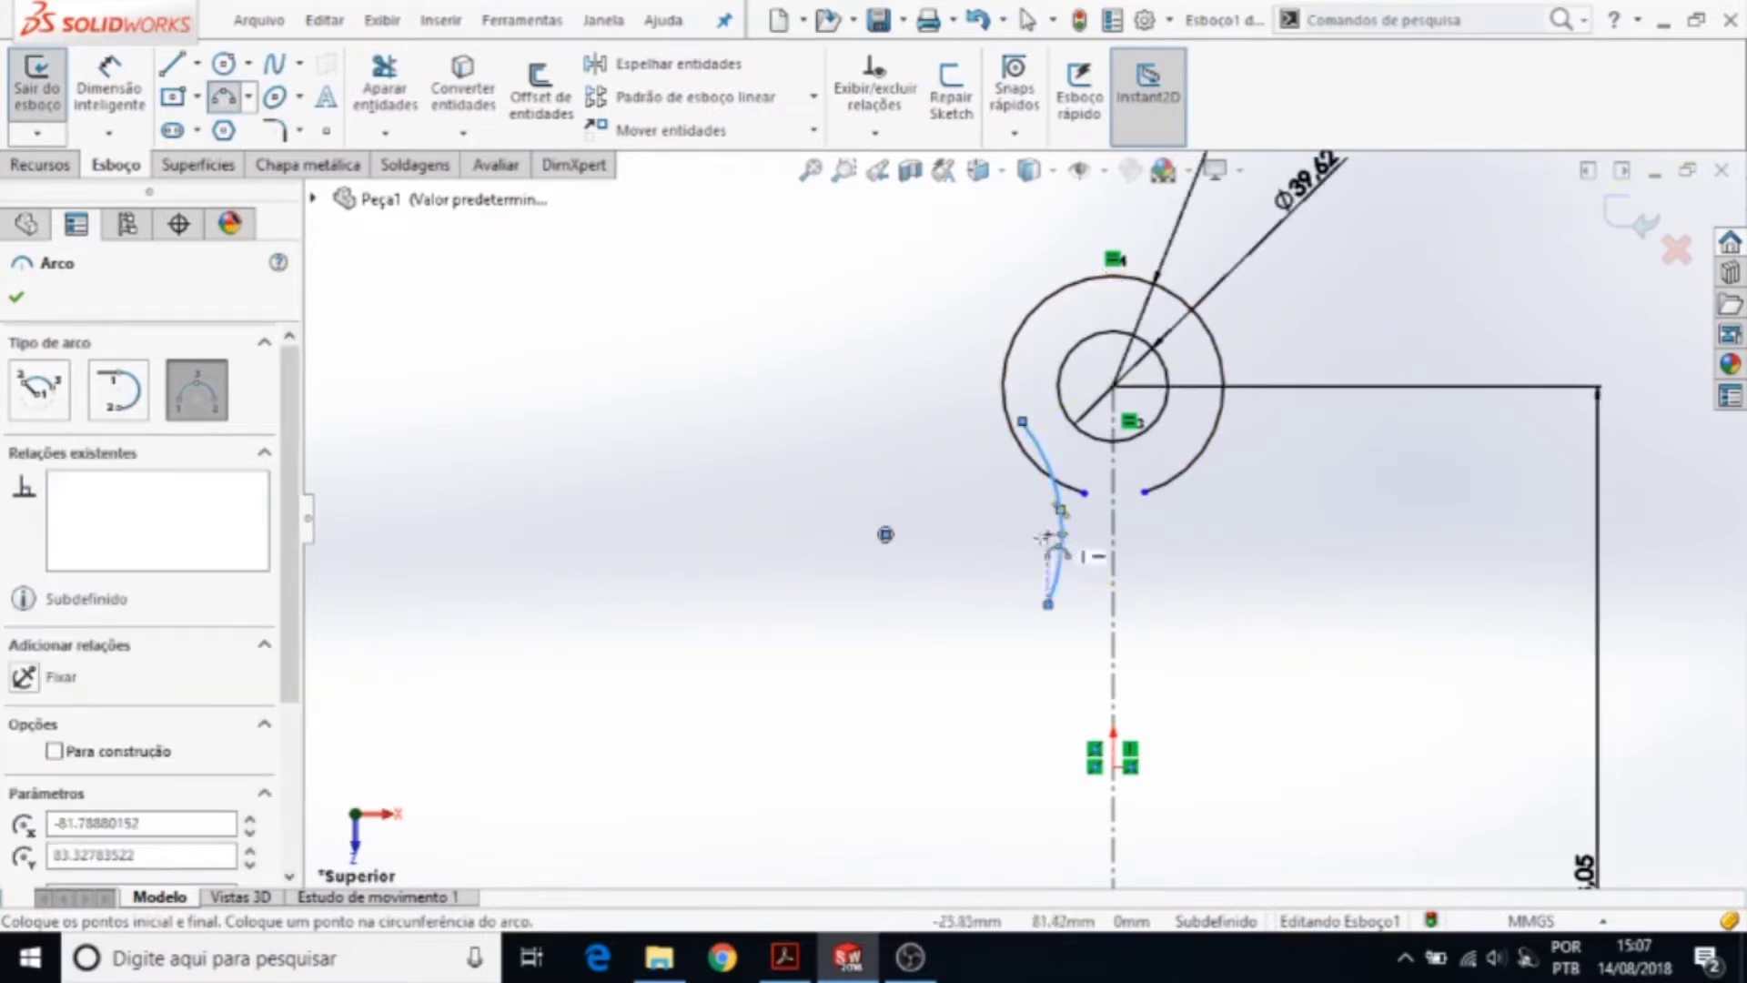
key("Escape")
- Draw the vertical left web line down from the new arc's end
key("l")
left_click(1051, 607)
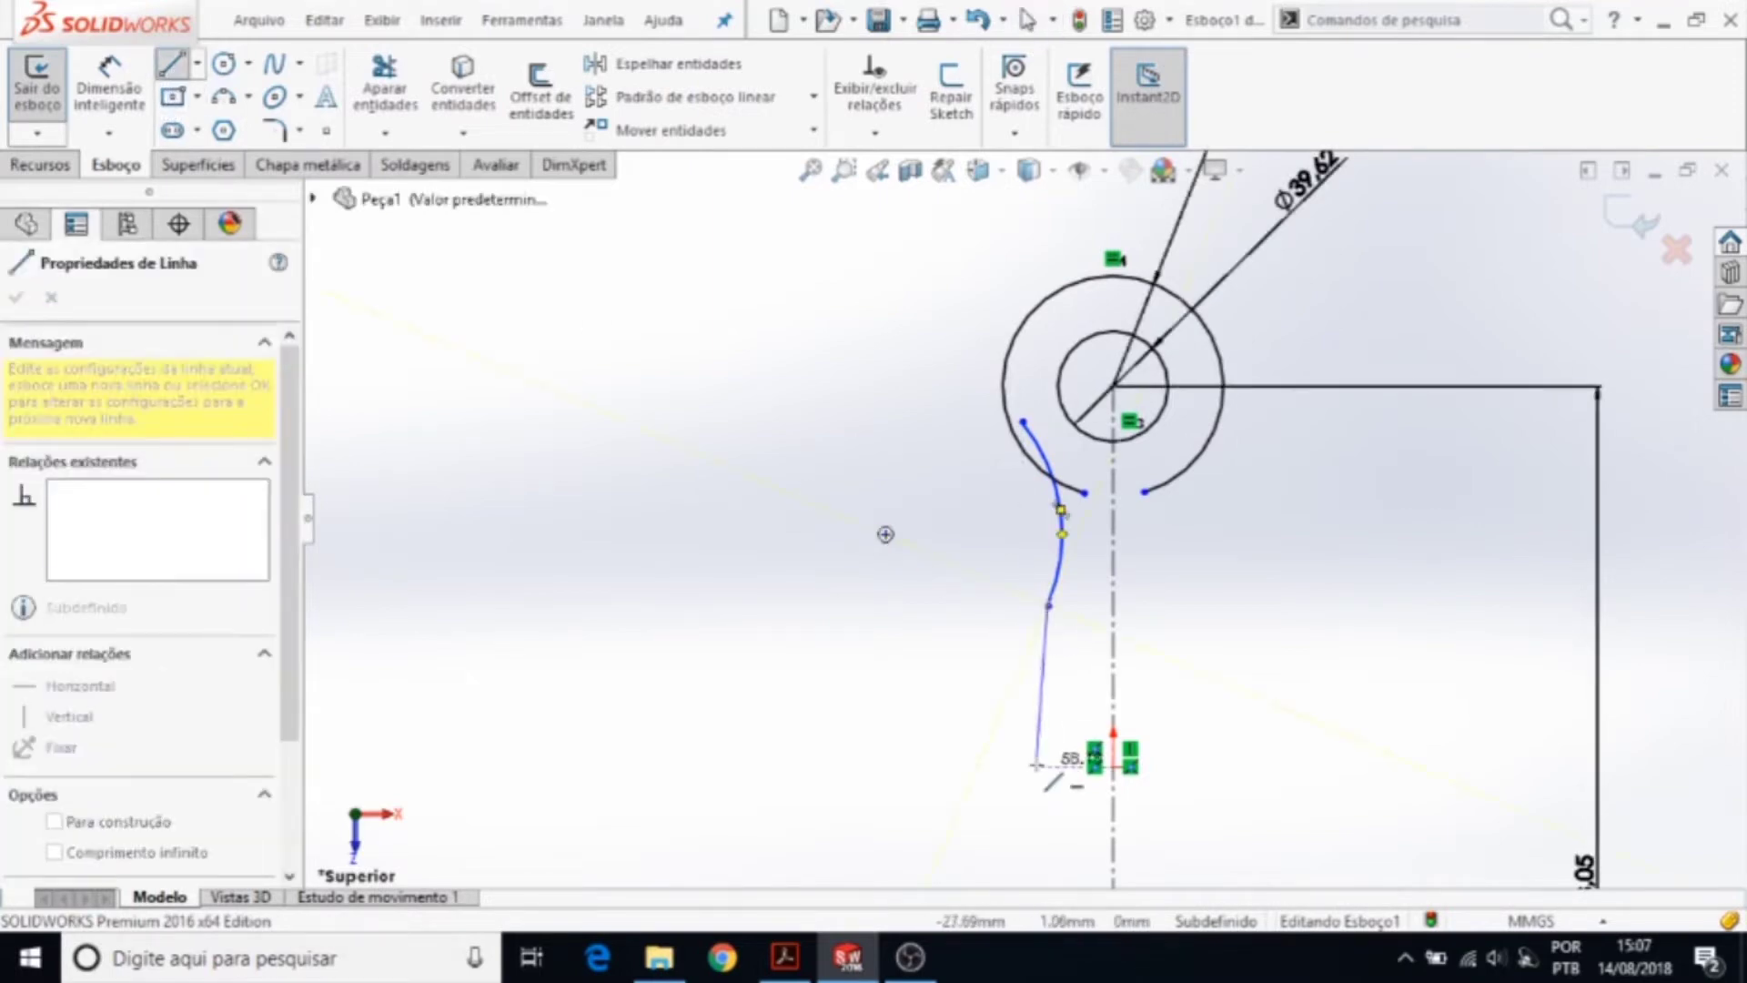
scroll(968, 523, "up", 5)
scroll(1001, 683, "down", 5)
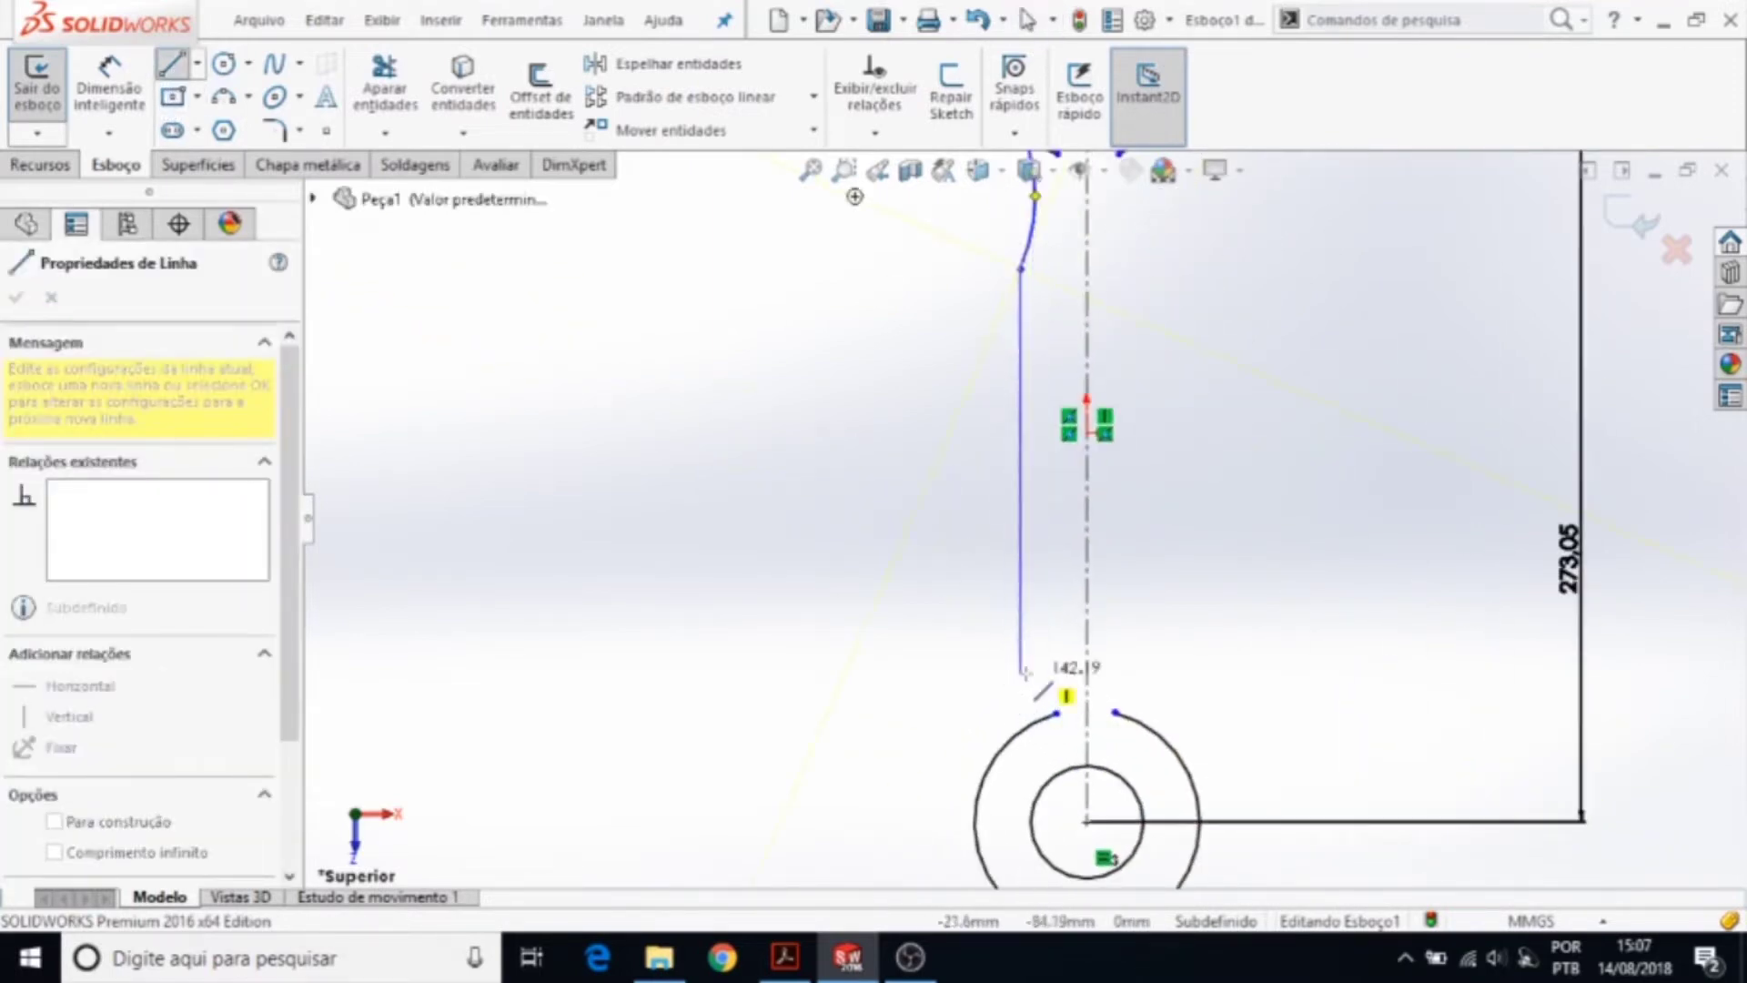
left_click(1020, 662)
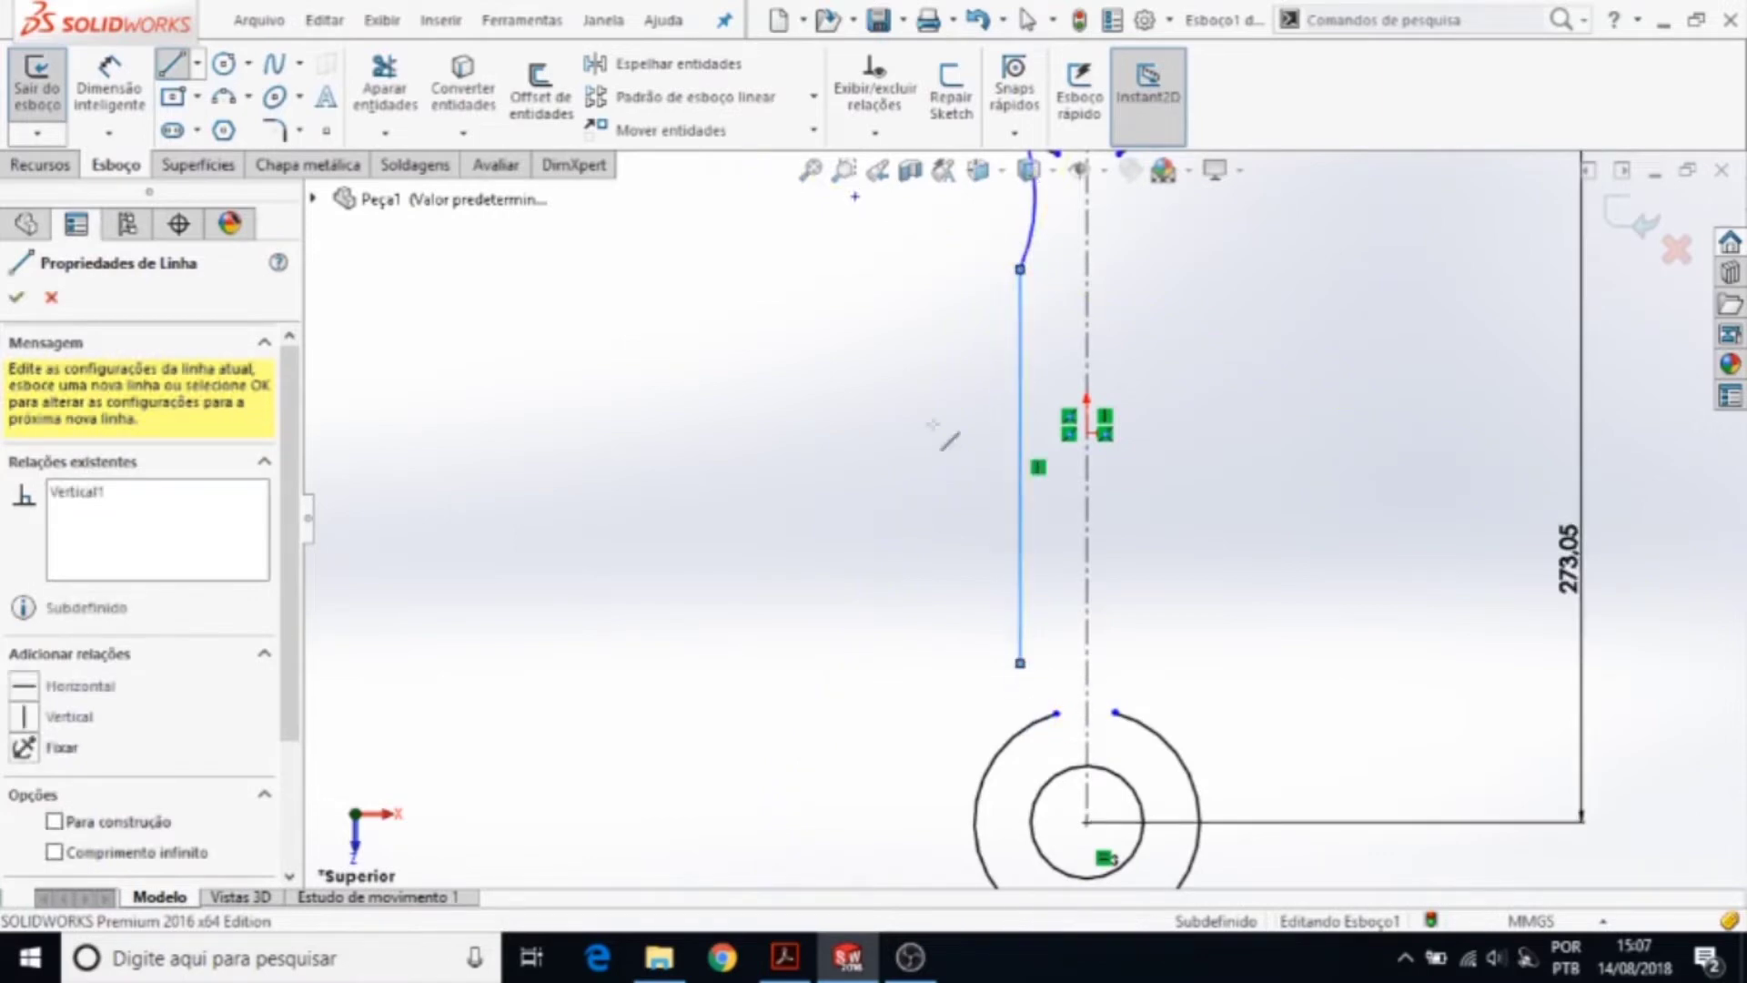
key("Escape")
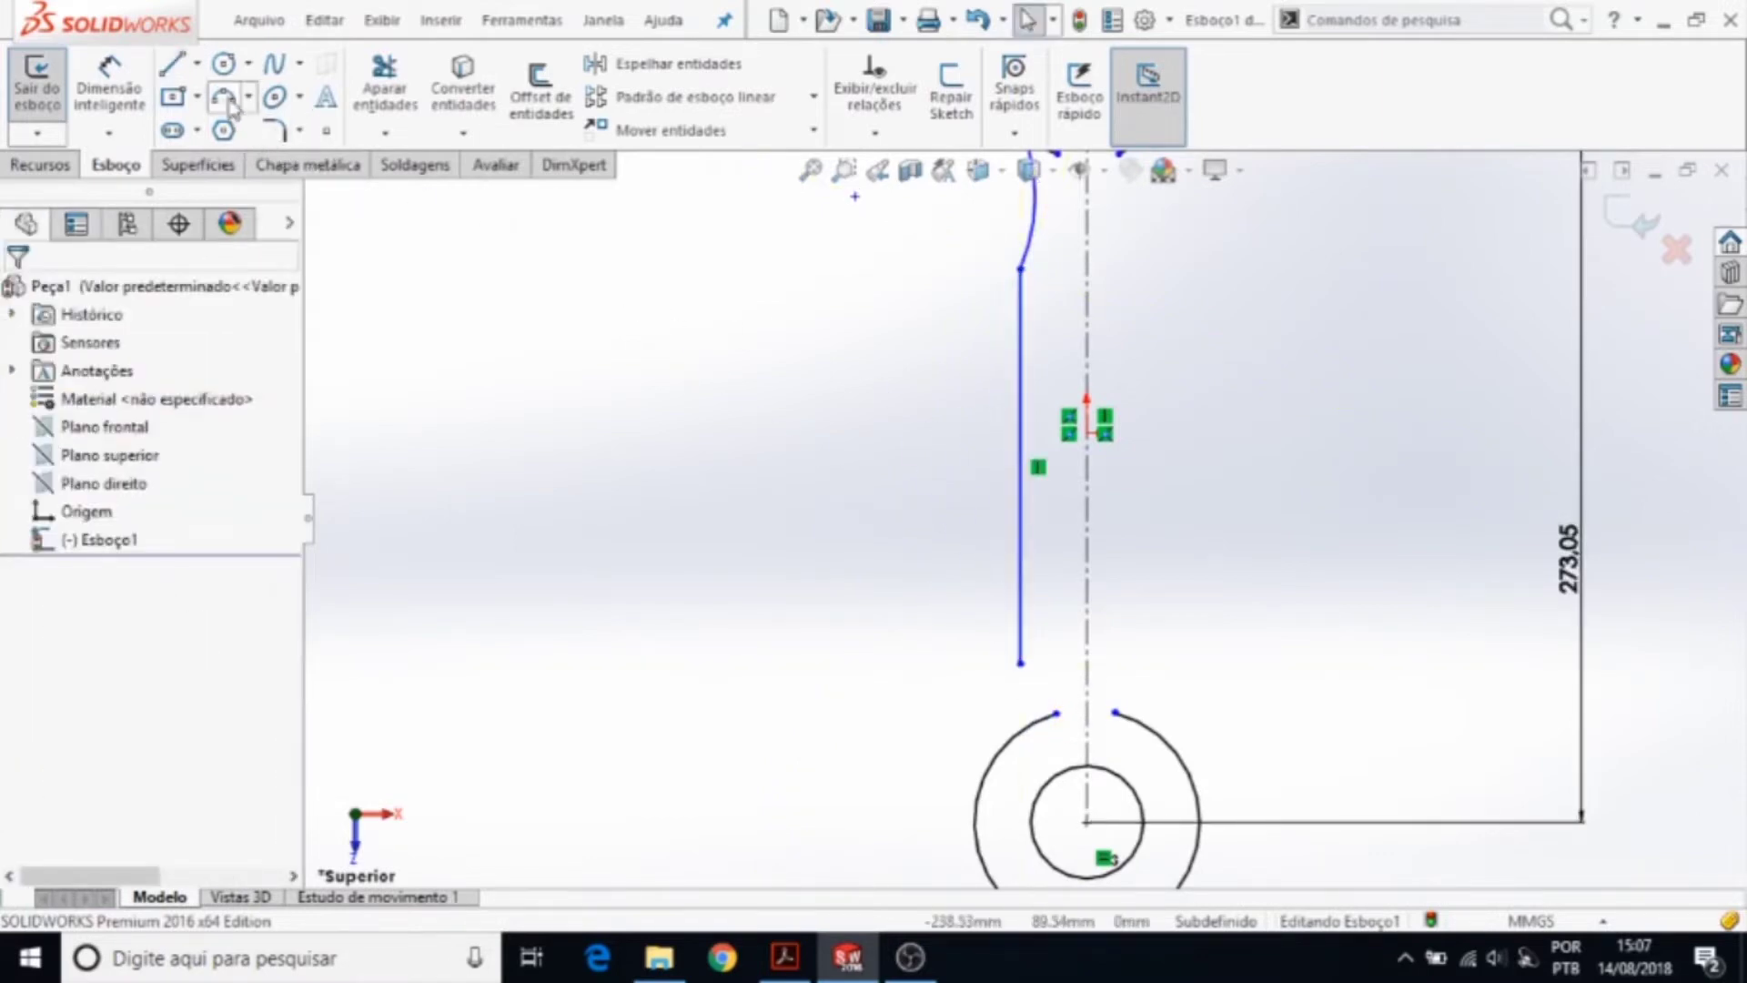
- Connect the web line's lower end to the lower boss's outer circle with a three-point arc
left_click(233, 103)
left_click(1021, 663)
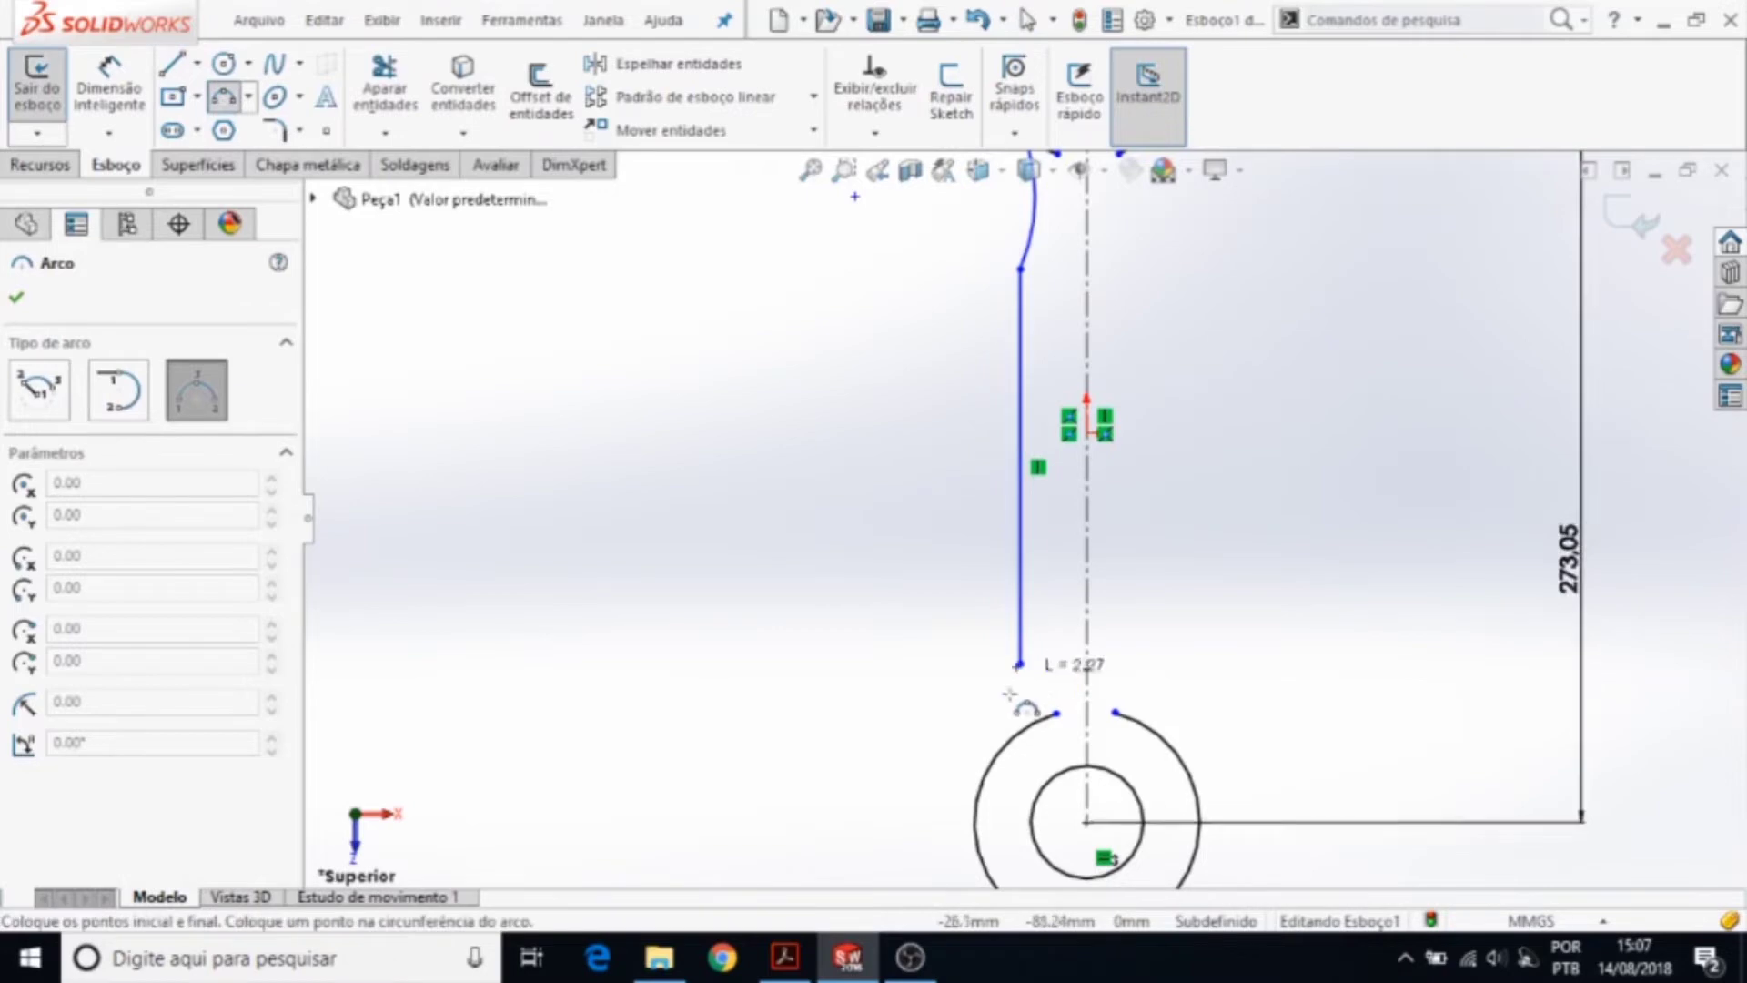
left_click(983, 781)
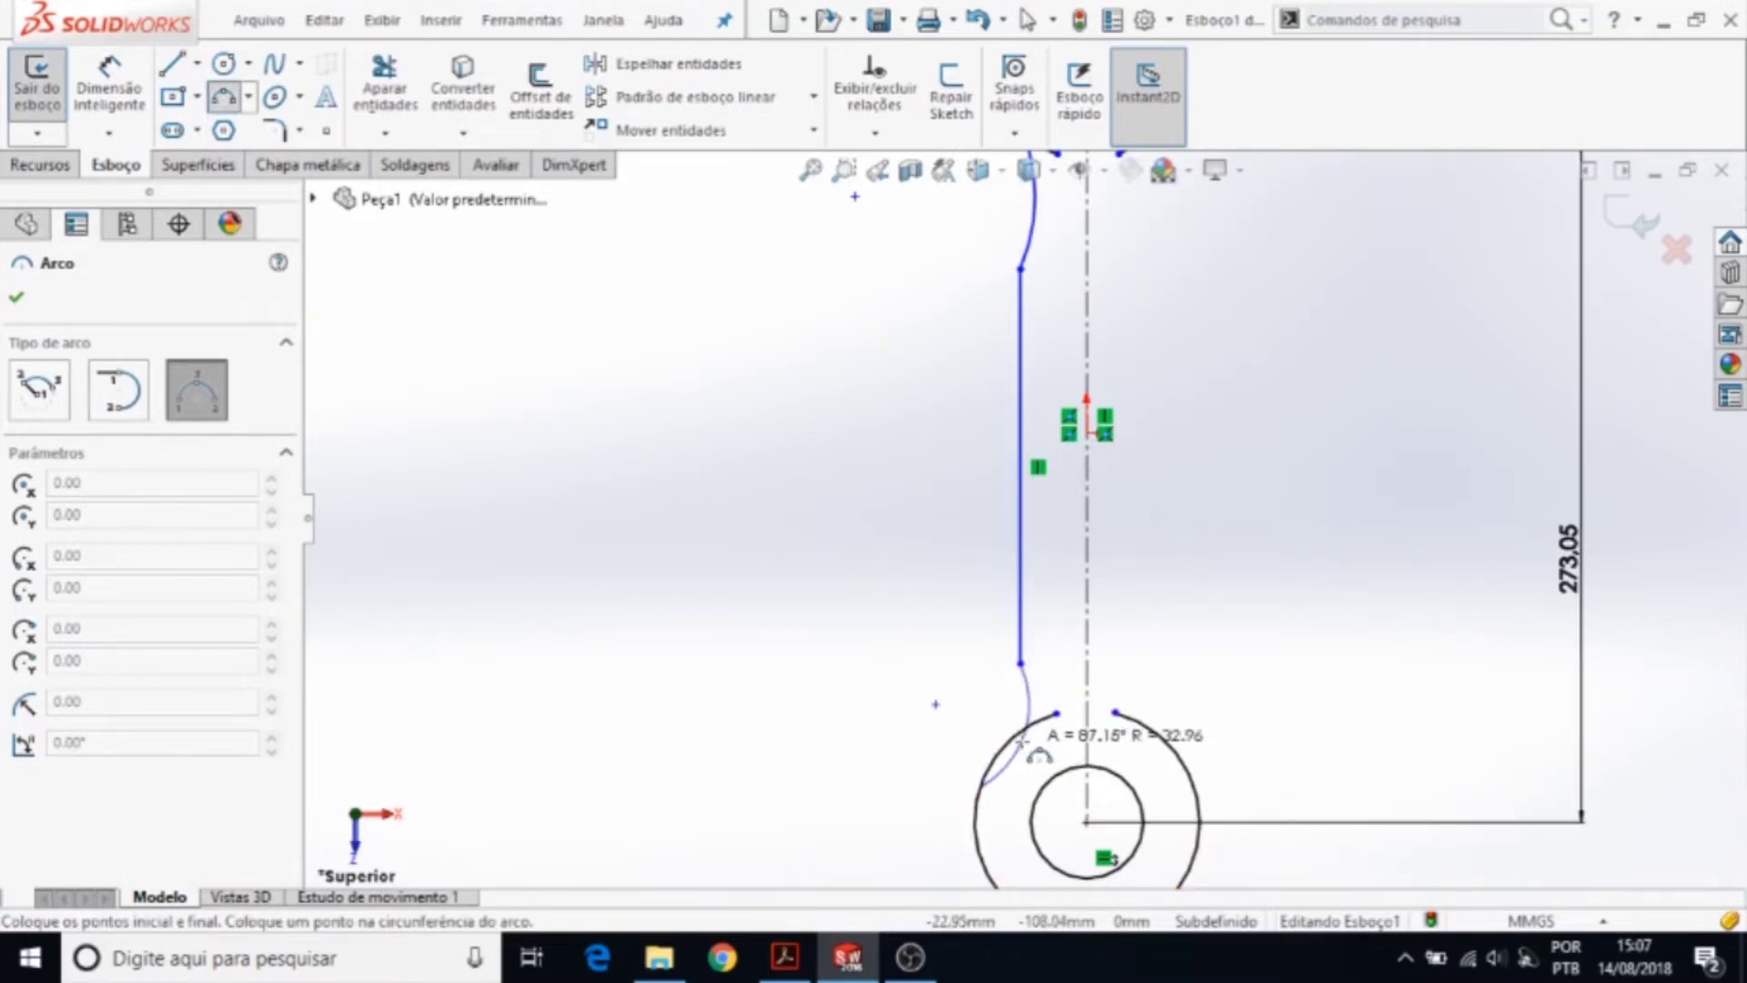
left_click(1020, 739)
key("Escape")
scroll(1028, 542, "down", 5)
scroll(1033, 544, "down", 3)
scroll(1074, 455, "down", 2)
- Make both connecting arcs tangent to the vertical web line
left_click(1045, 396)
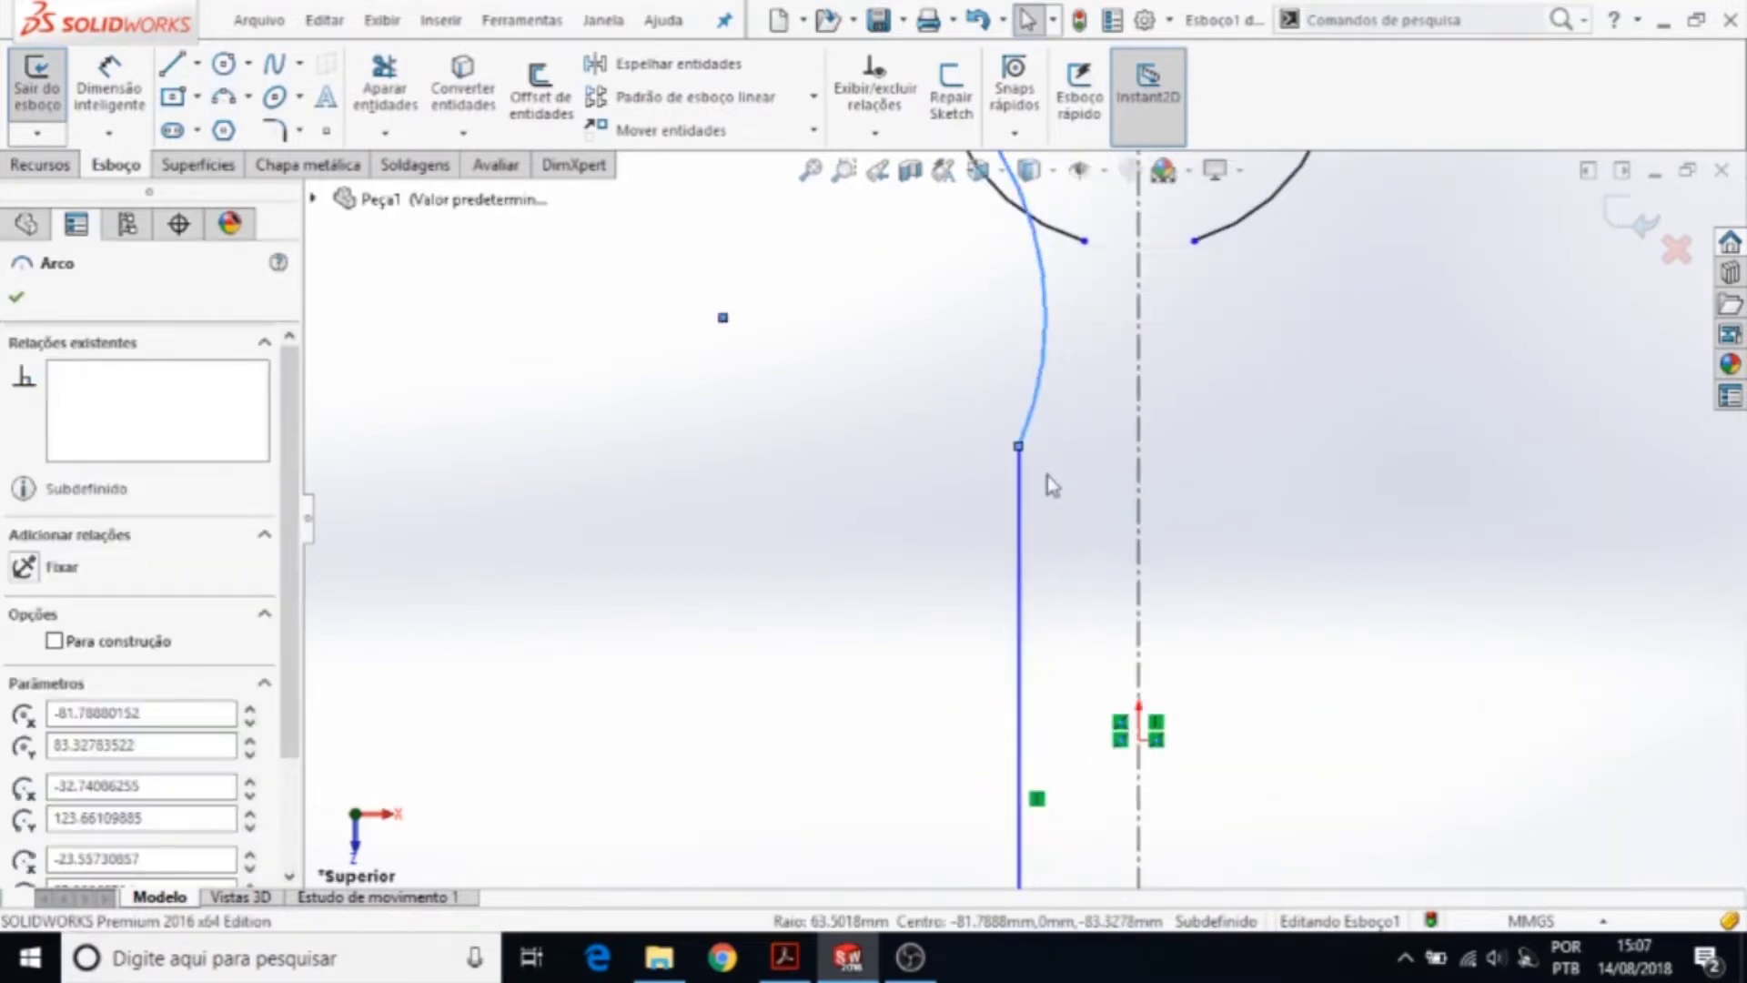
left_click(1020, 496, "ctrl")
left_click(52, 708)
scroll(971, 604, "up", 2)
scroll(971, 547, "up", 3)
scroll(972, 736, "down", 4)
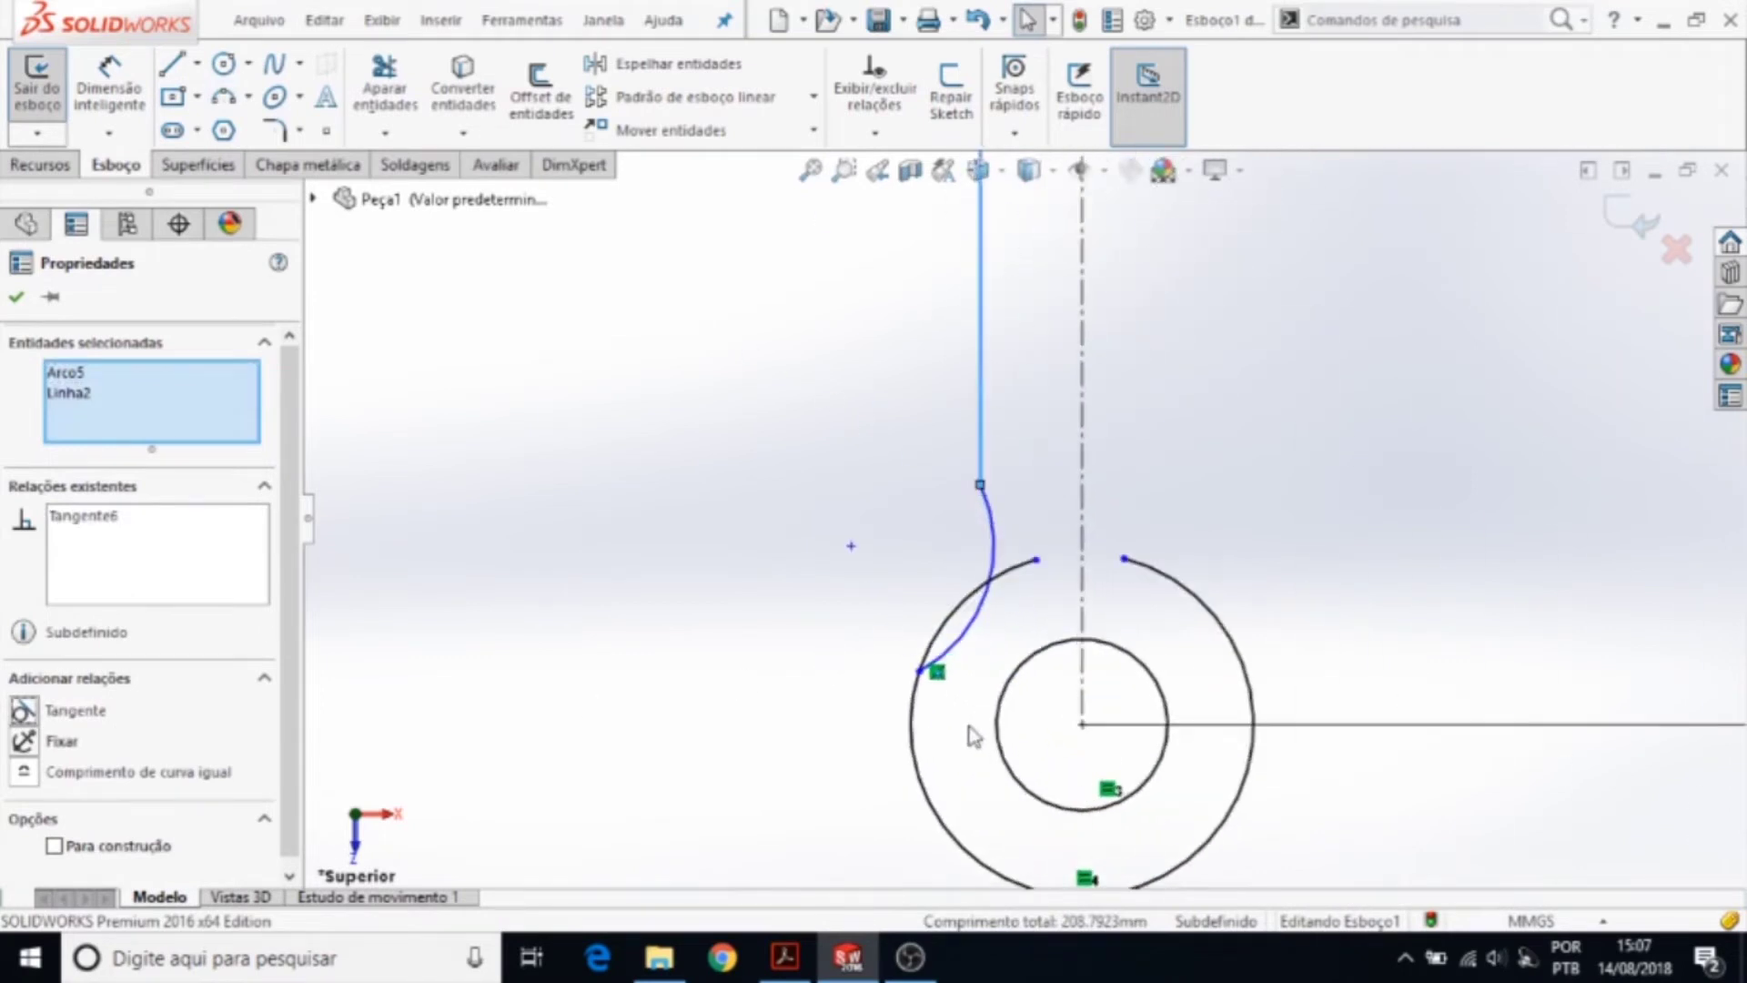
left_click(993, 542)
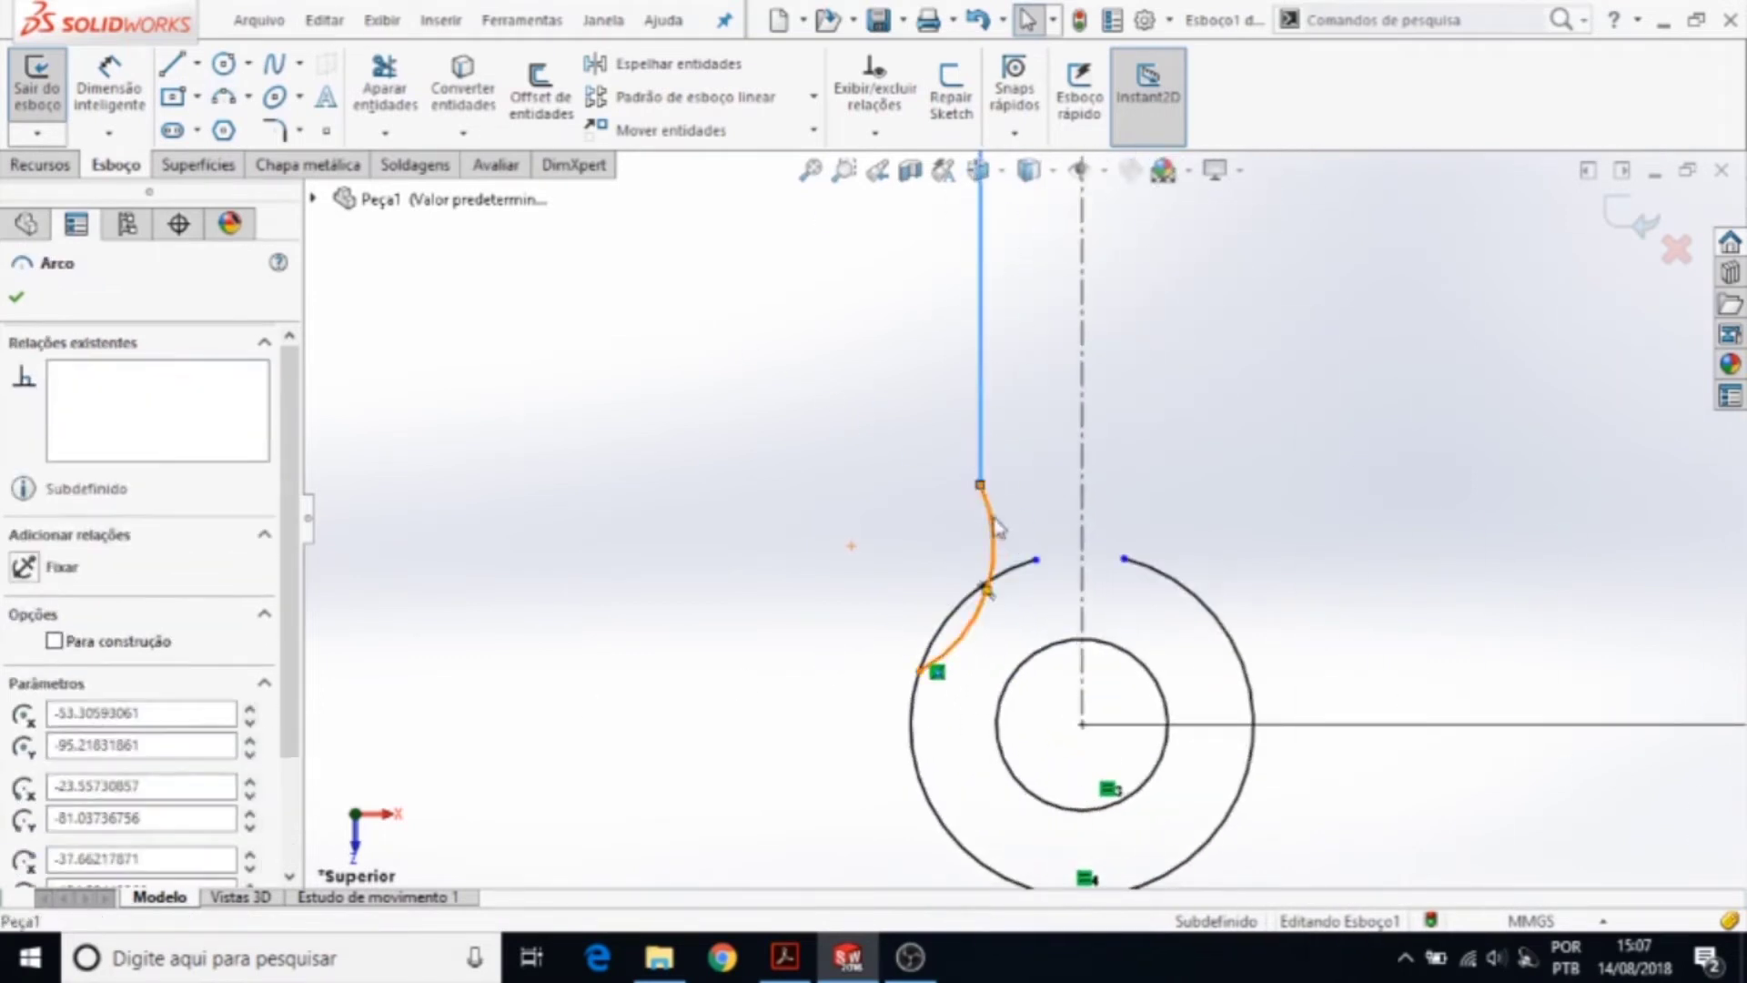
left_click(986, 427, "ctrl")
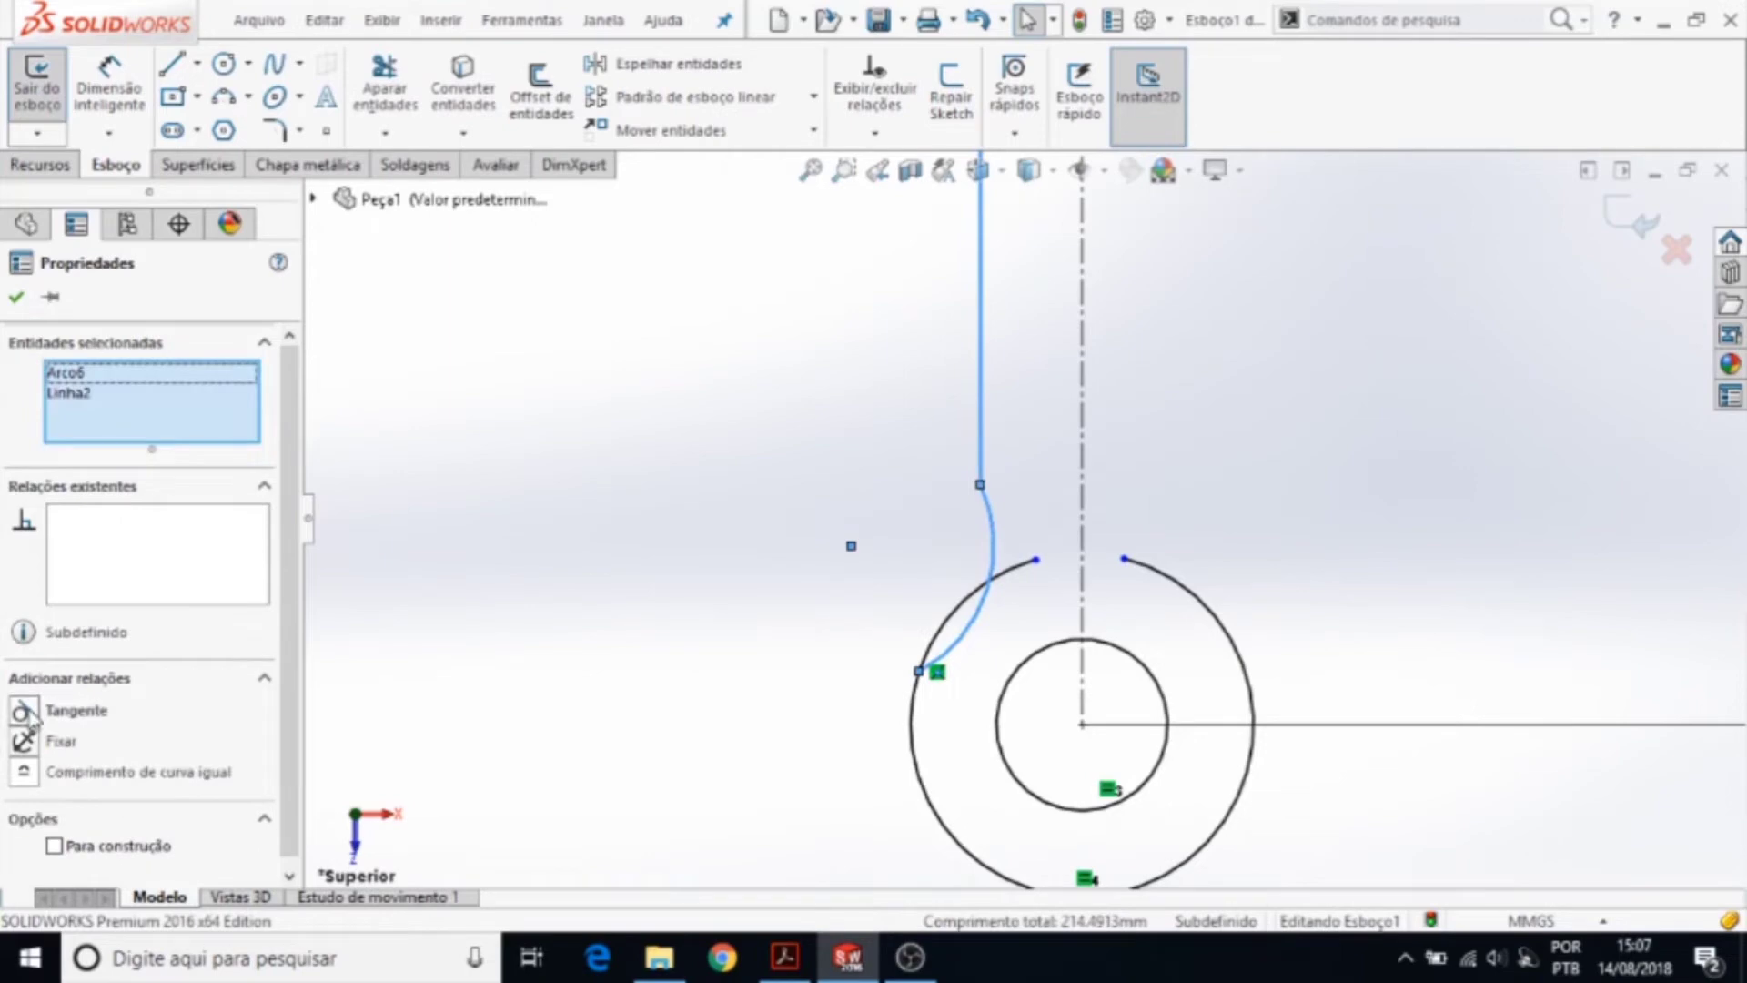
left_click(27, 712)
scroll(1115, 470, "up", 3)
scroll(1047, 437, "up", 2)
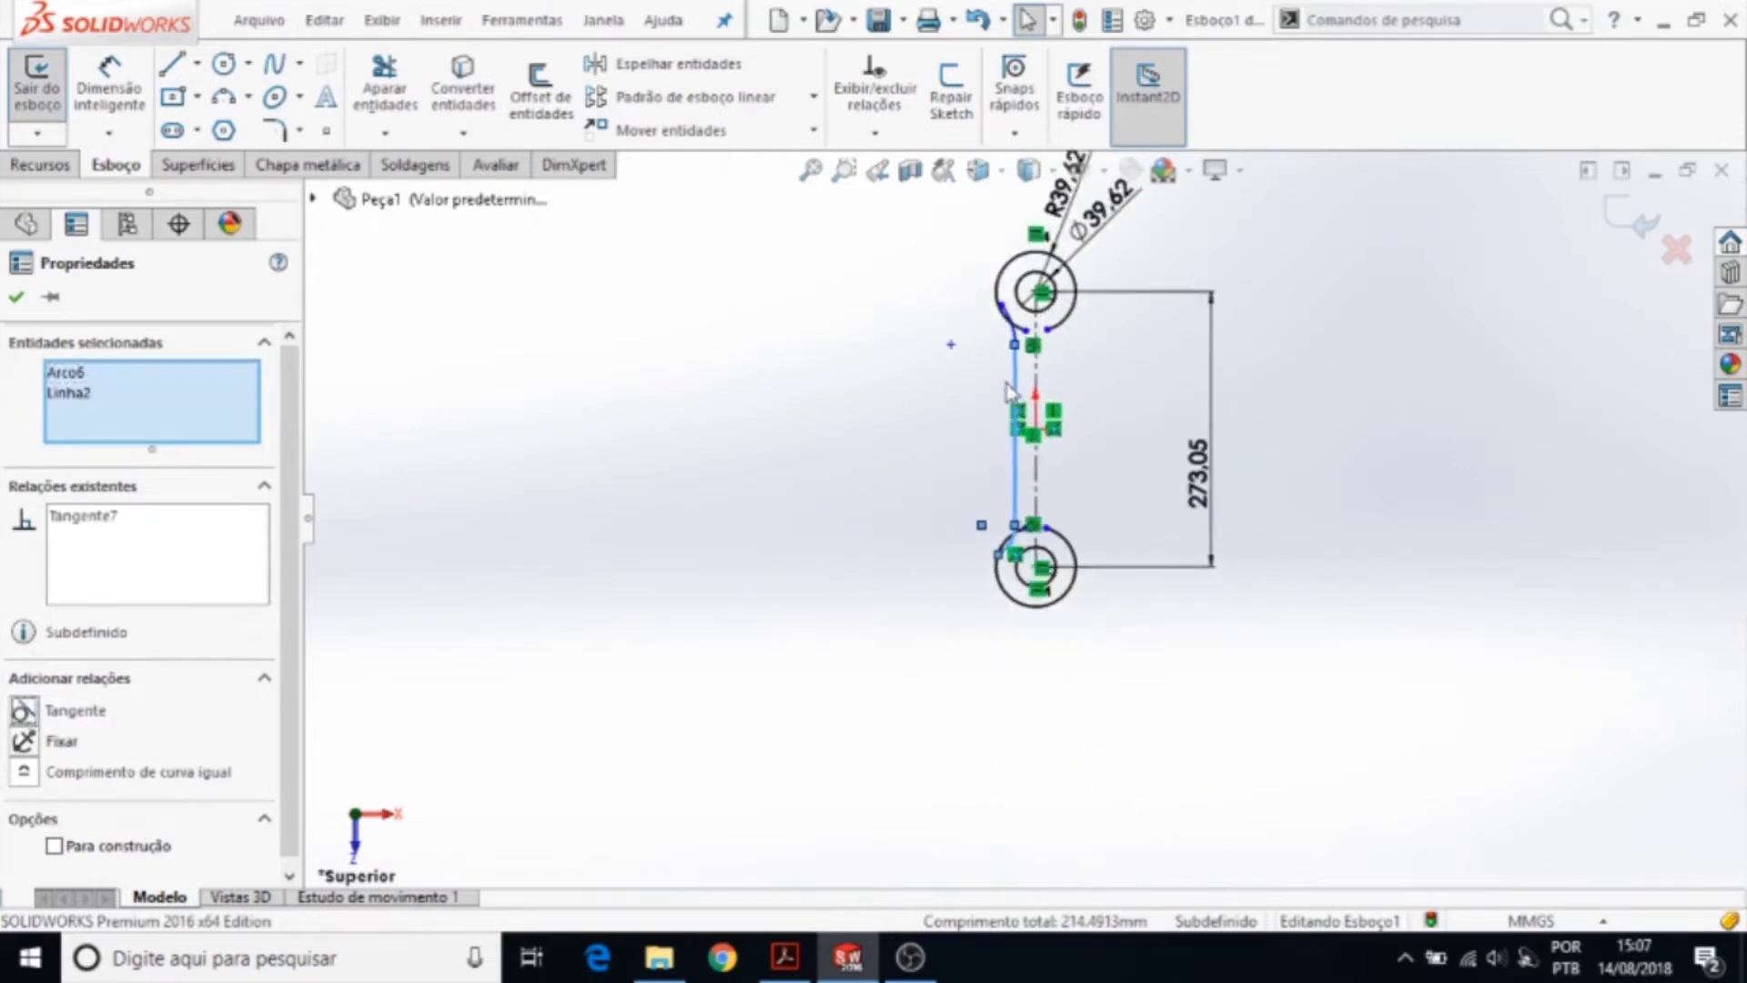
scroll(978, 398, "down", 2)
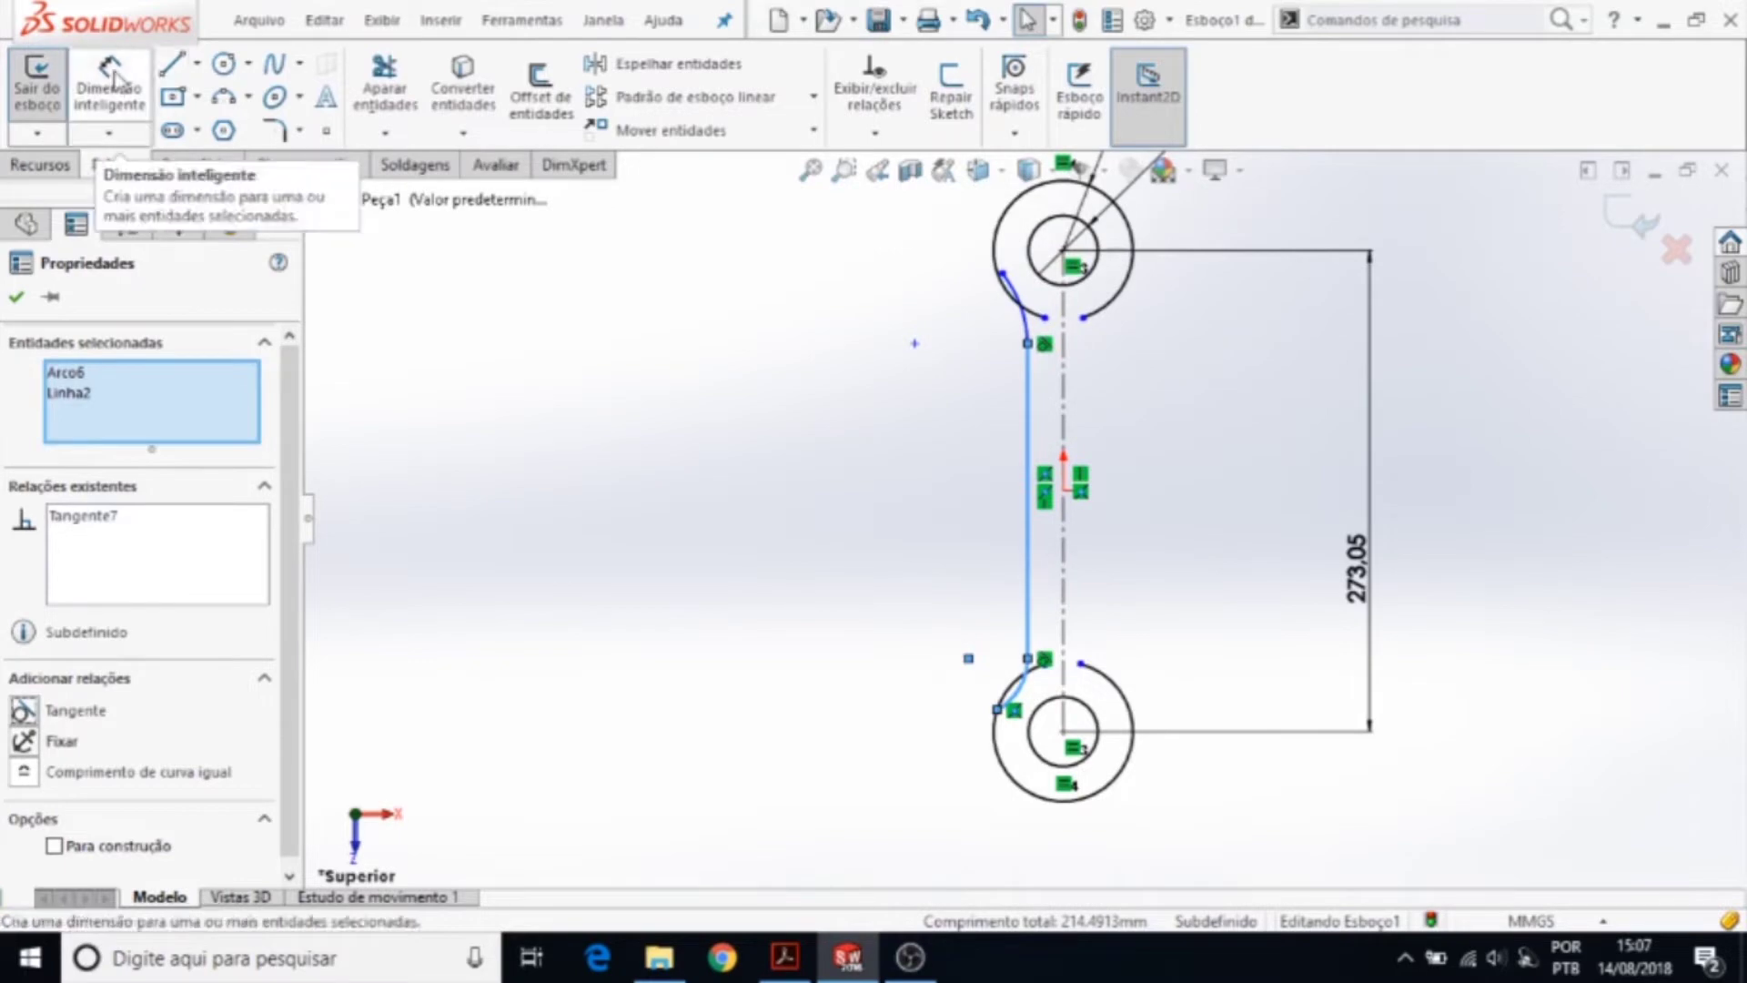
- Check the PDF drawing, then give the upper web arc a radius of 50.8
left_click(786, 959)
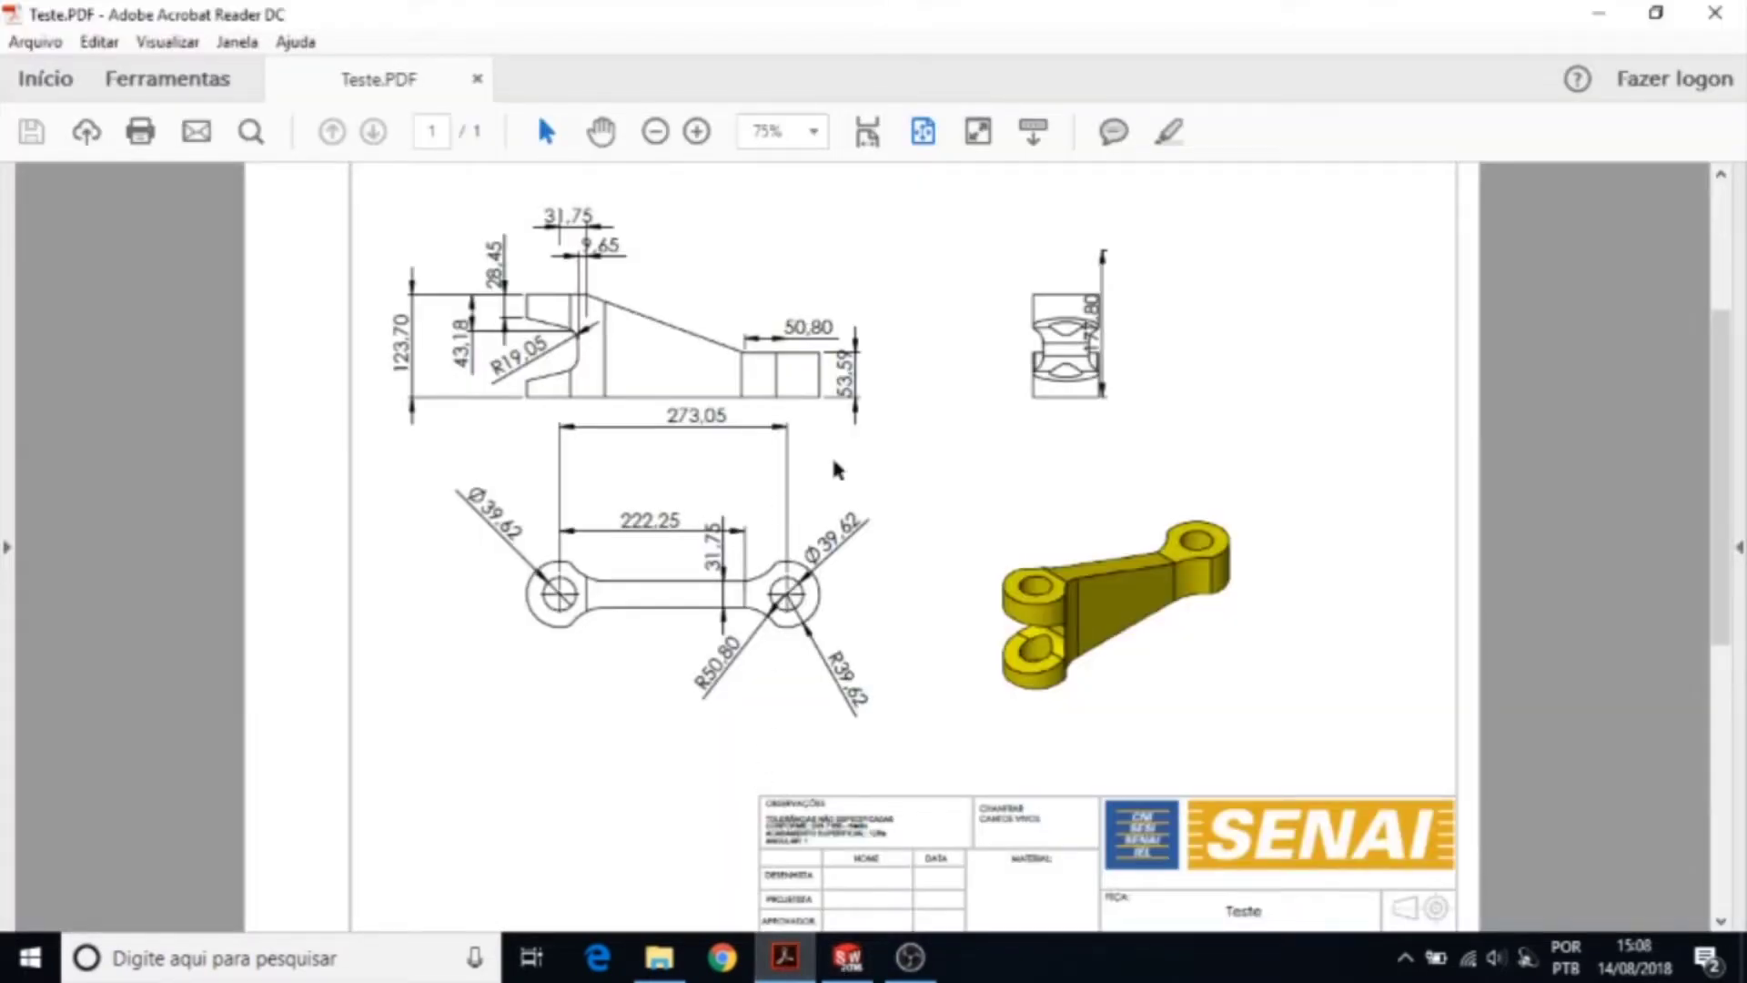
left_click(846, 959)
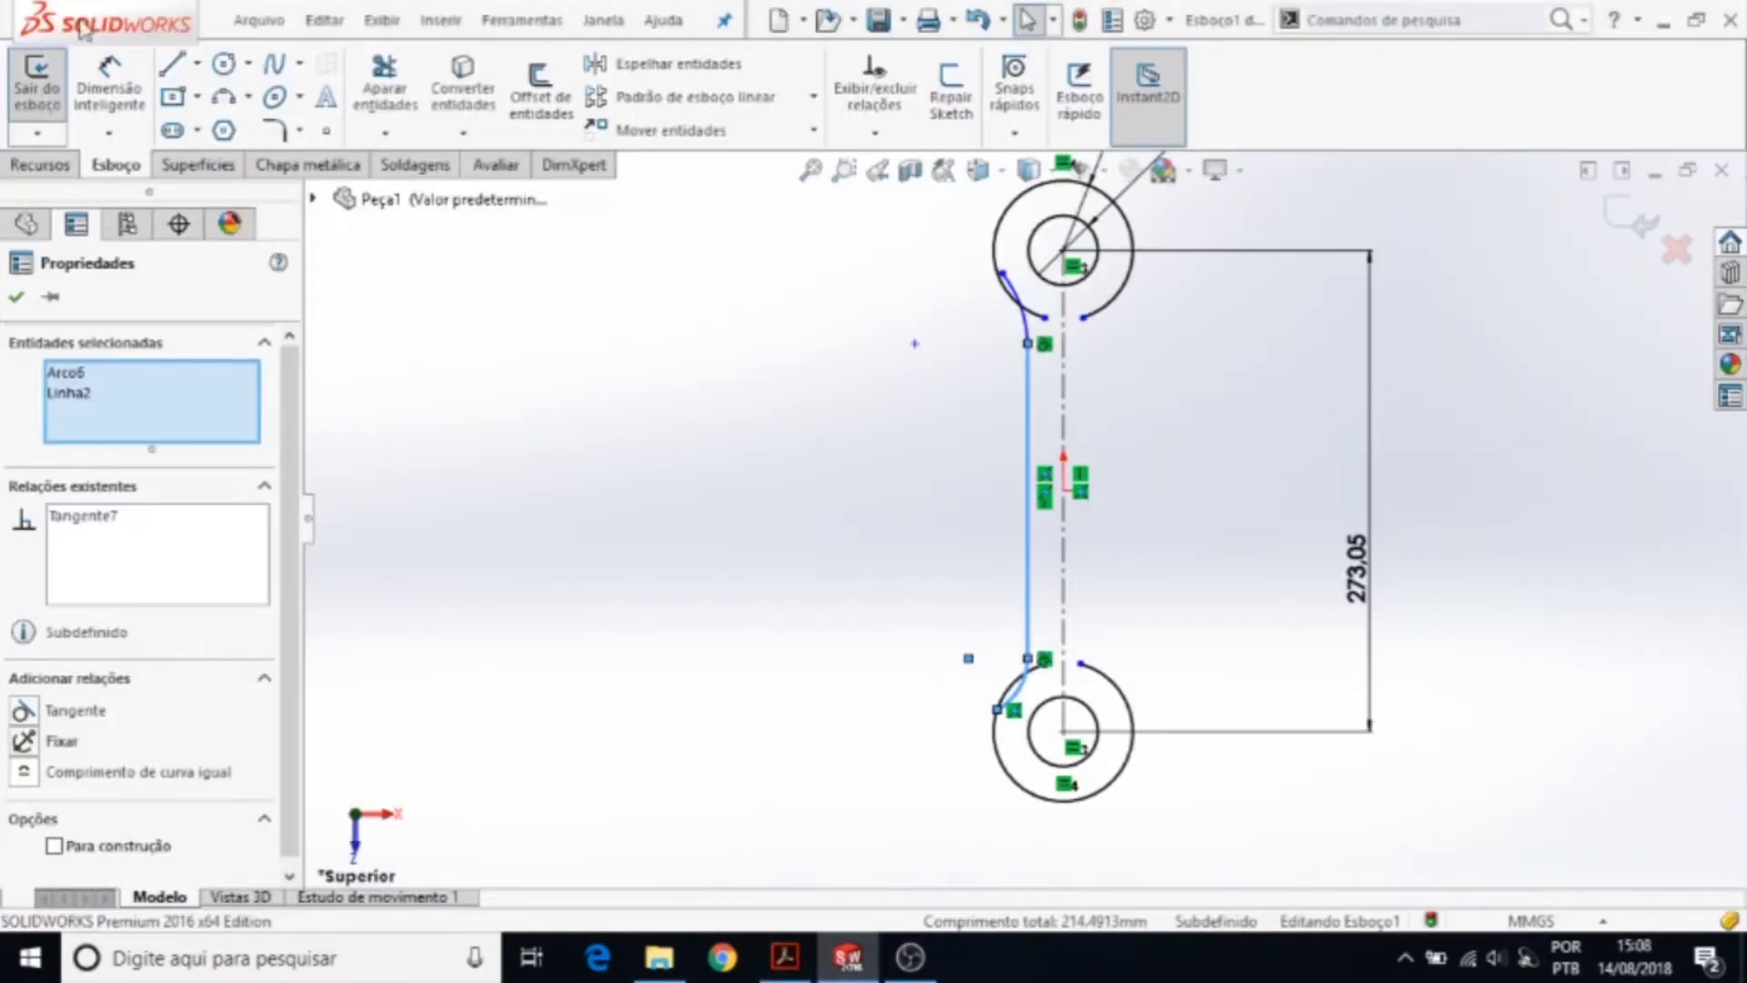
left_click(107, 80)
left_click(1028, 332)
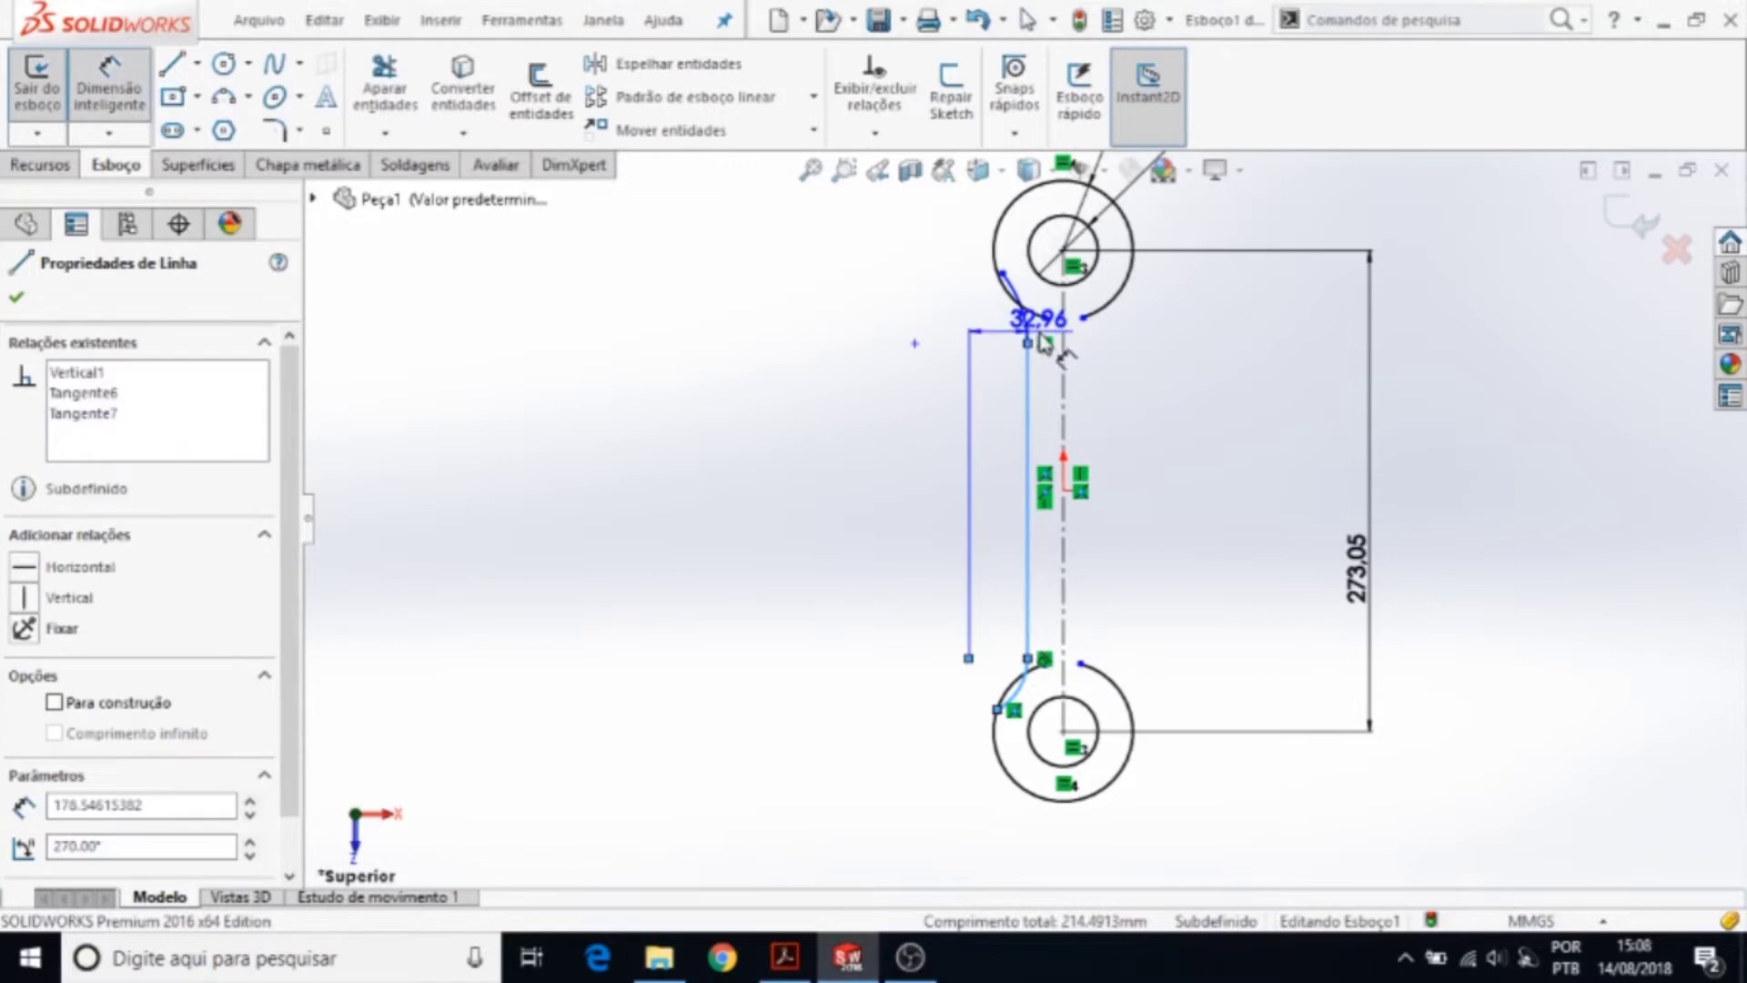
key("Escape")
key("Escape")
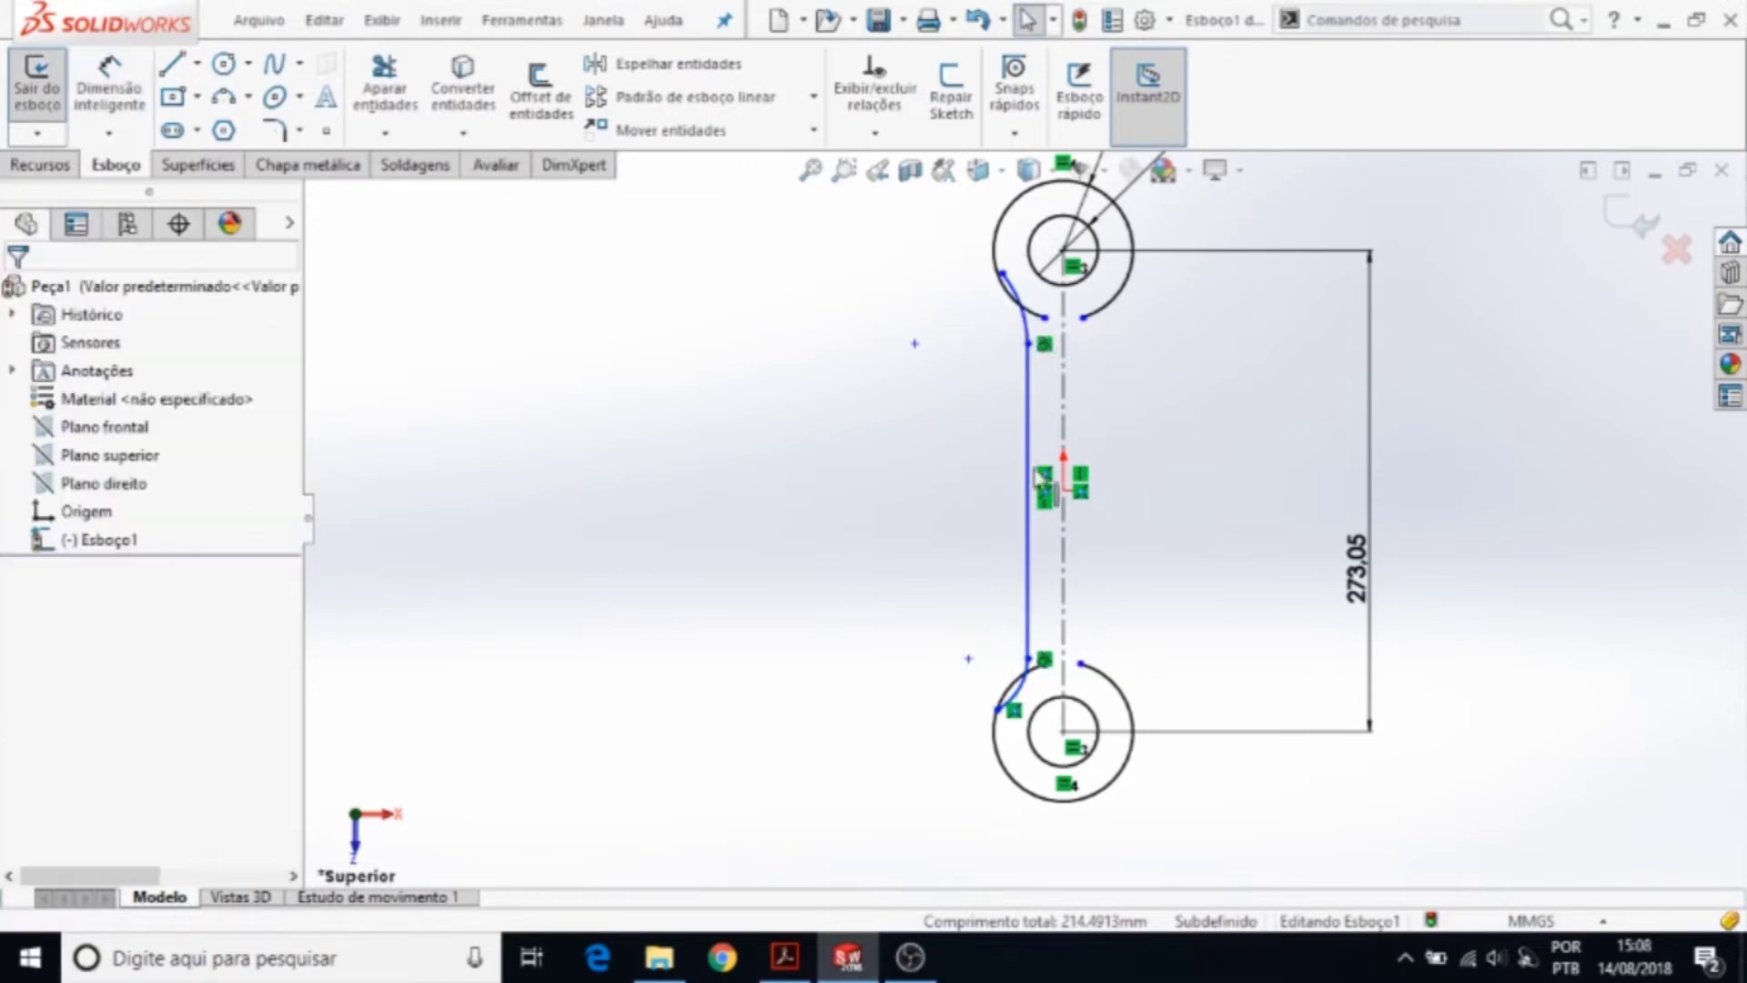
left_click(109, 86)
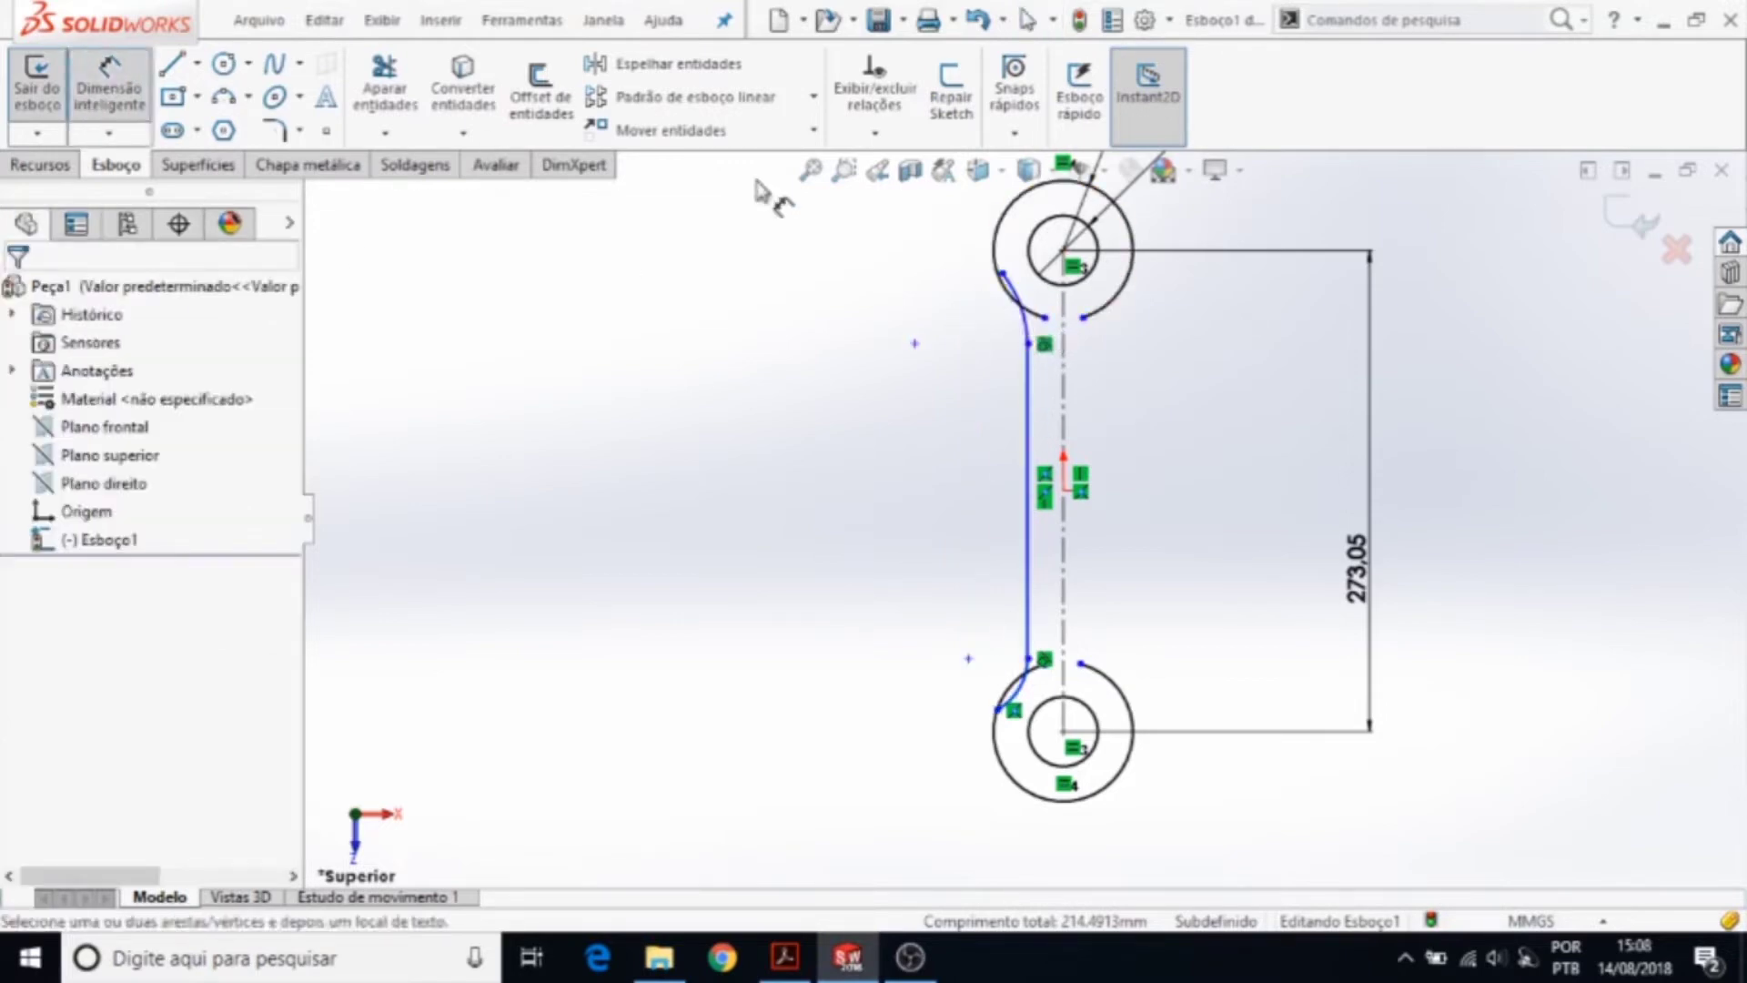
left_click(1034, 335)
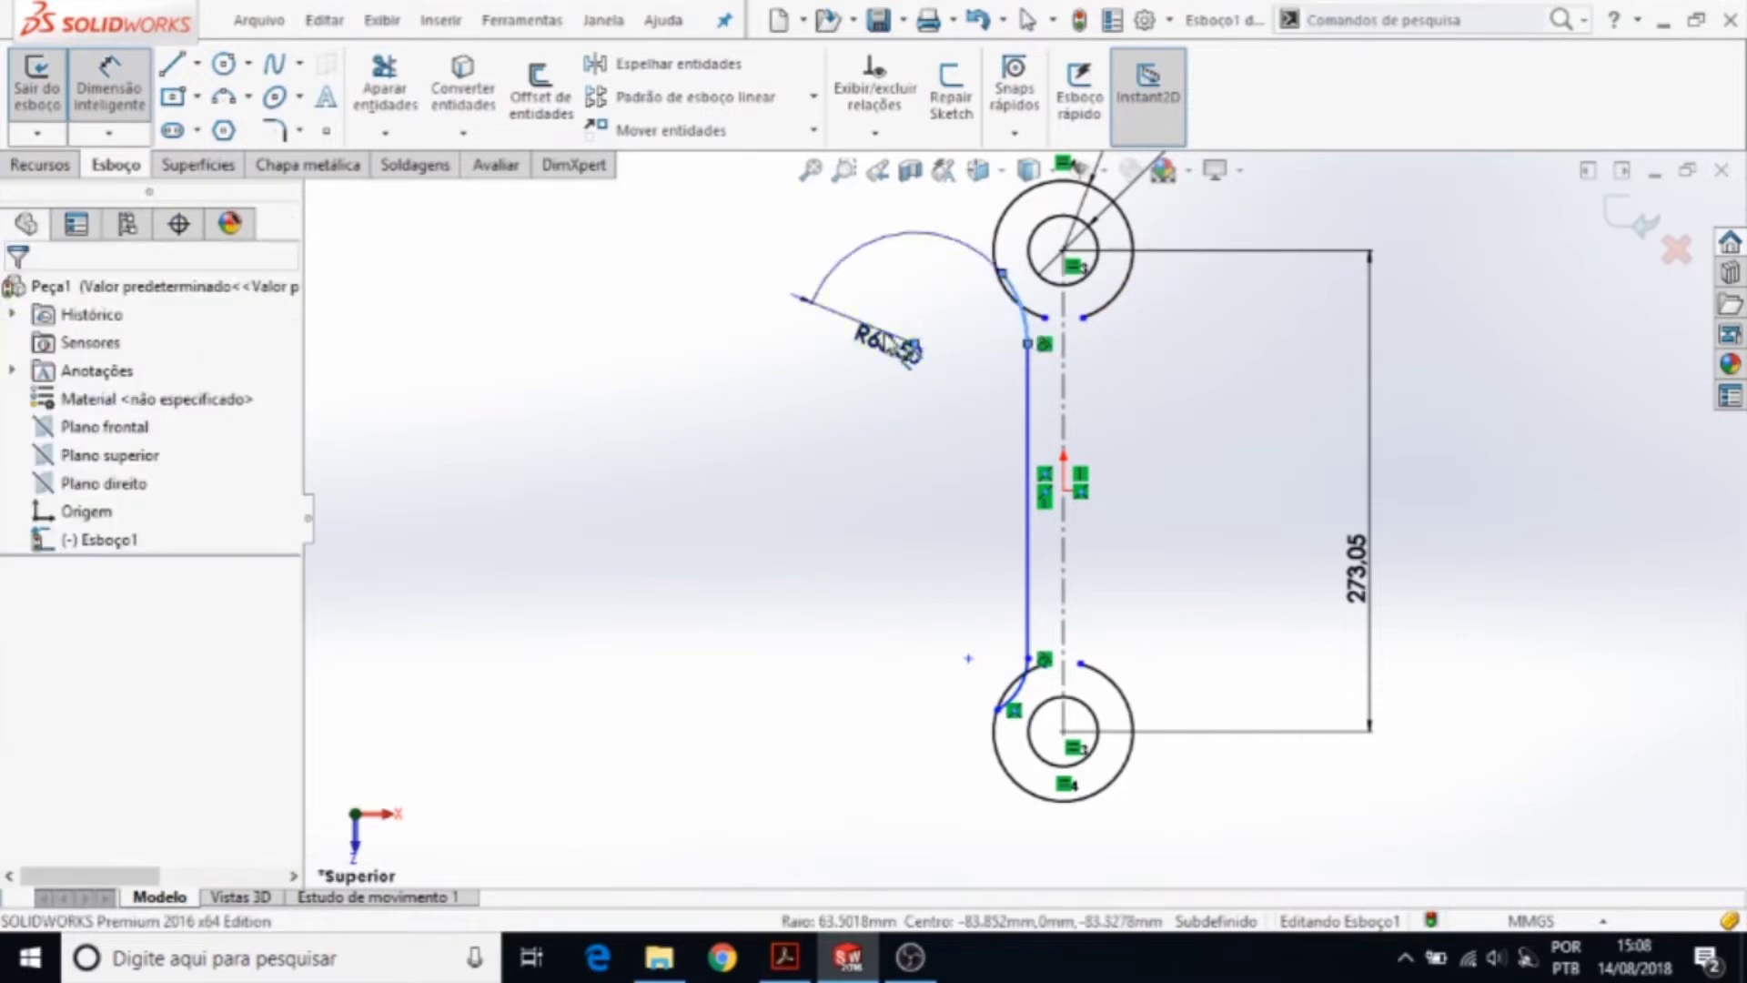
left_click(901, 355)
type("50.8")
key("Return")
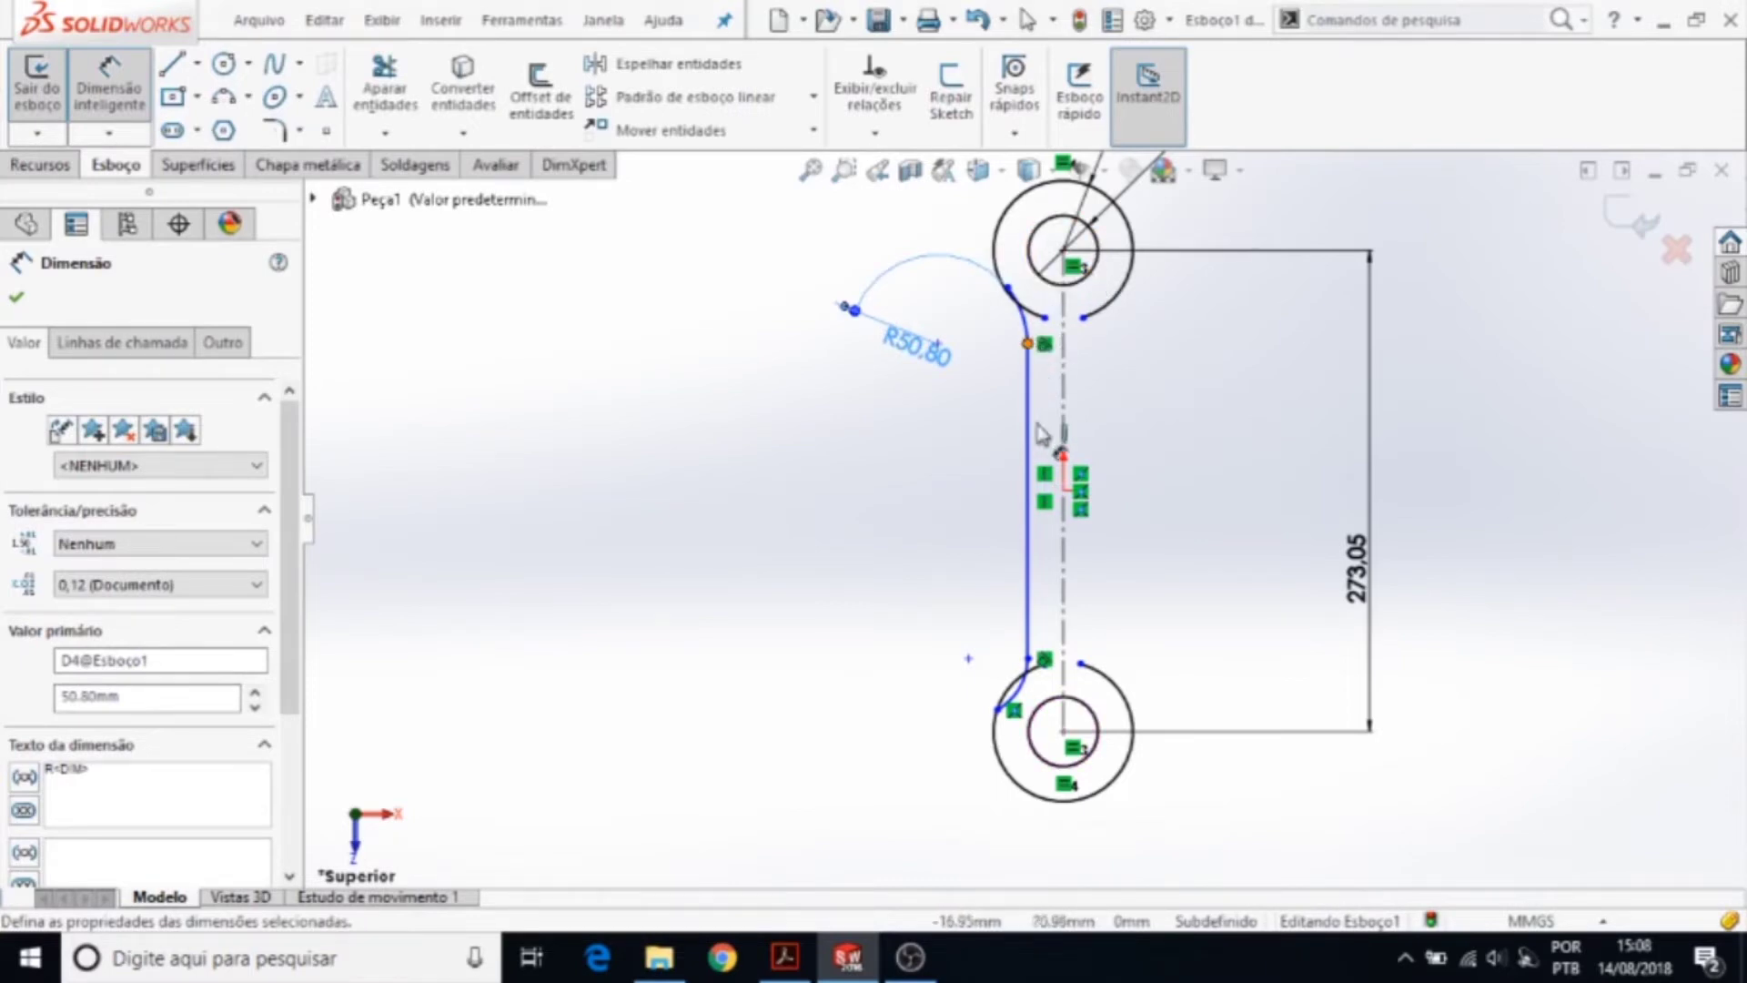
- Set the upper arc's endpoint 50.80 vertically below the top boss centre
left_click(1029, 344)
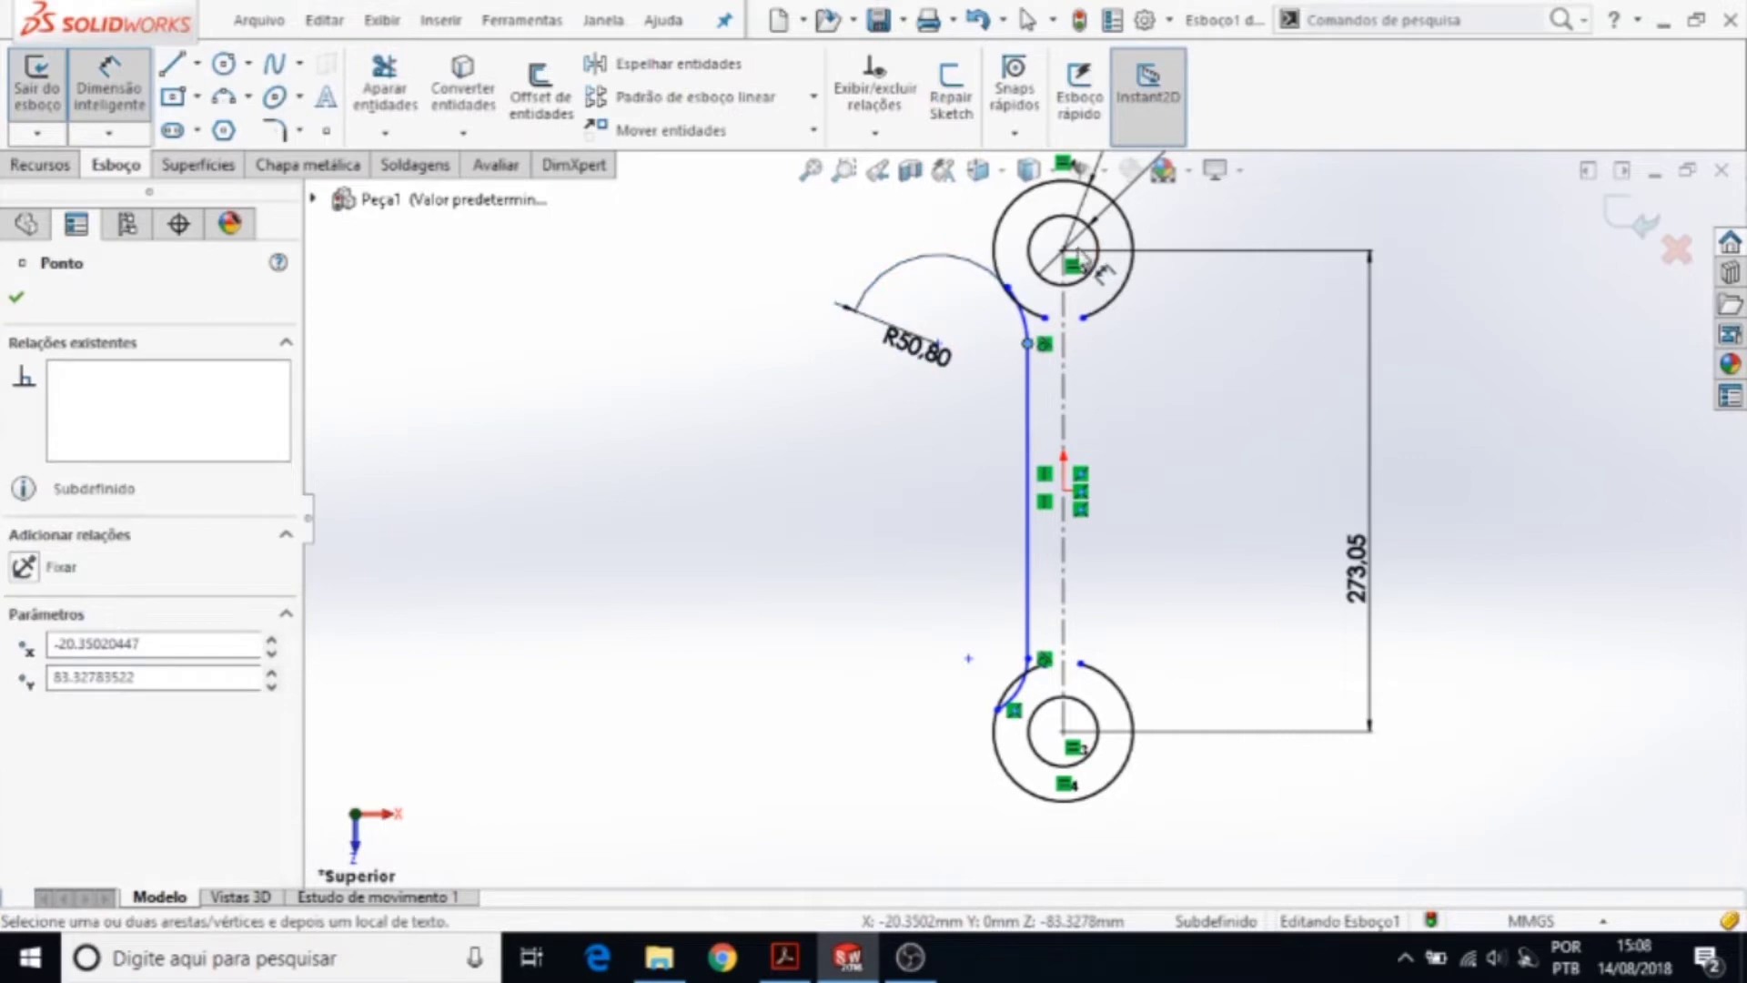
left_click(1063, 250)
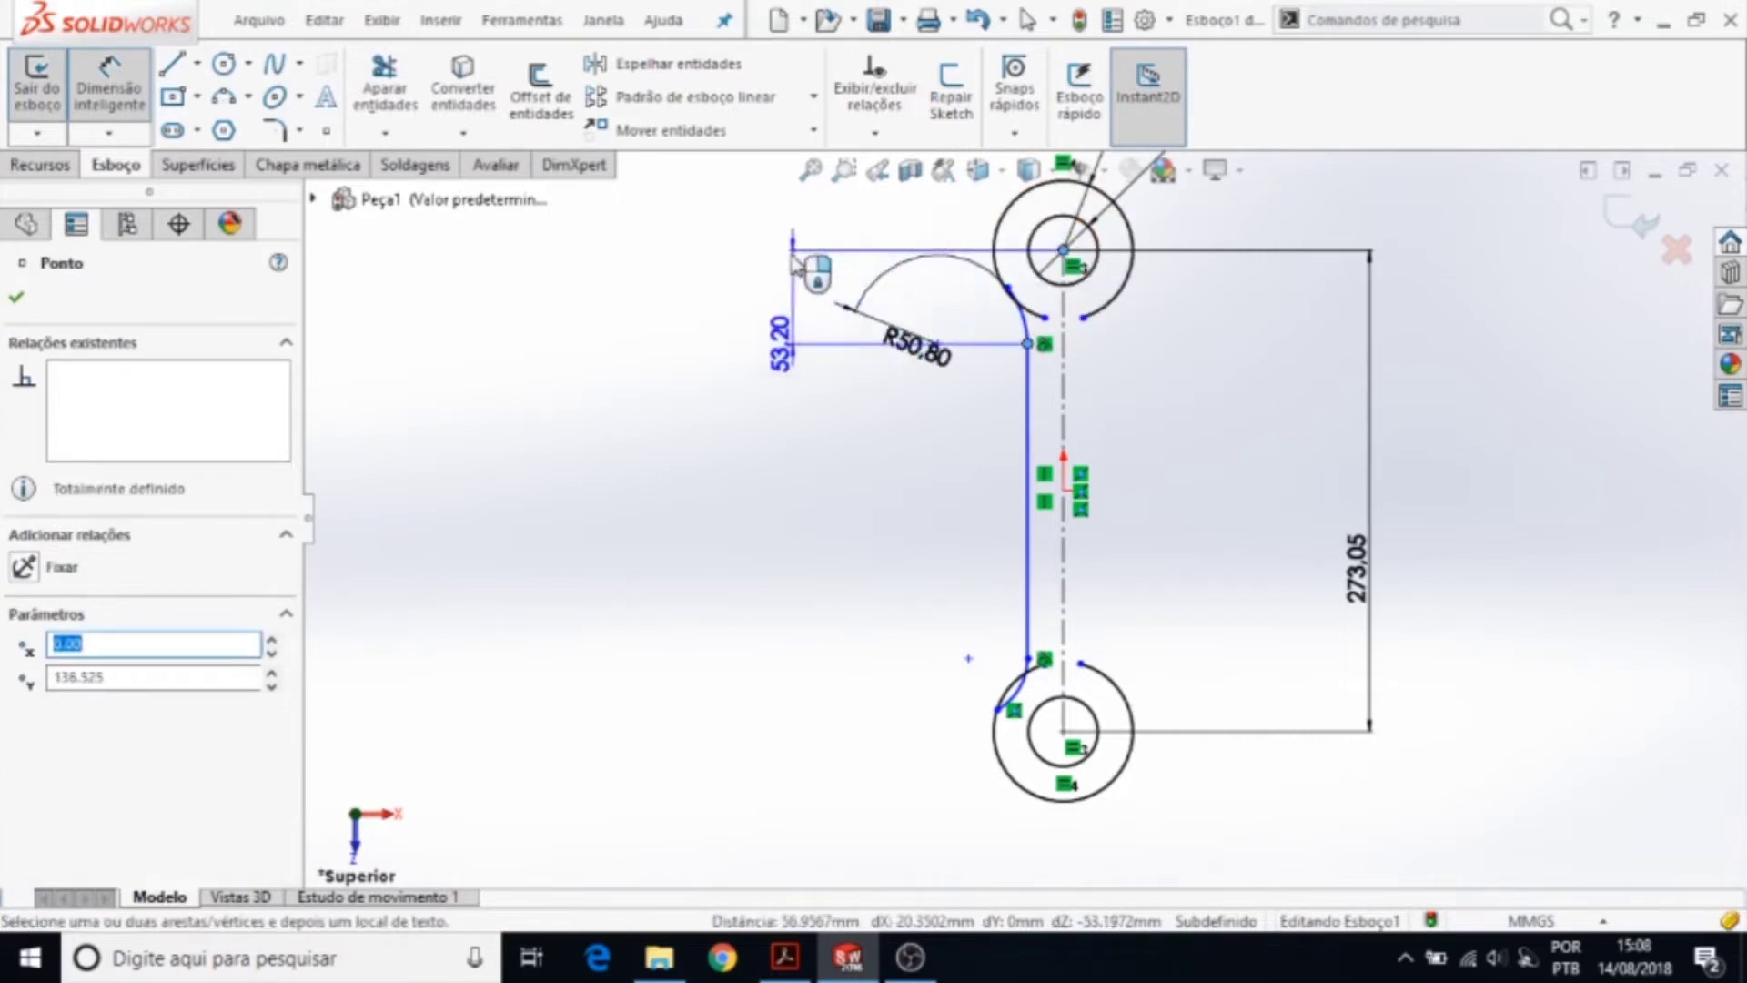
left_click(779, 262)
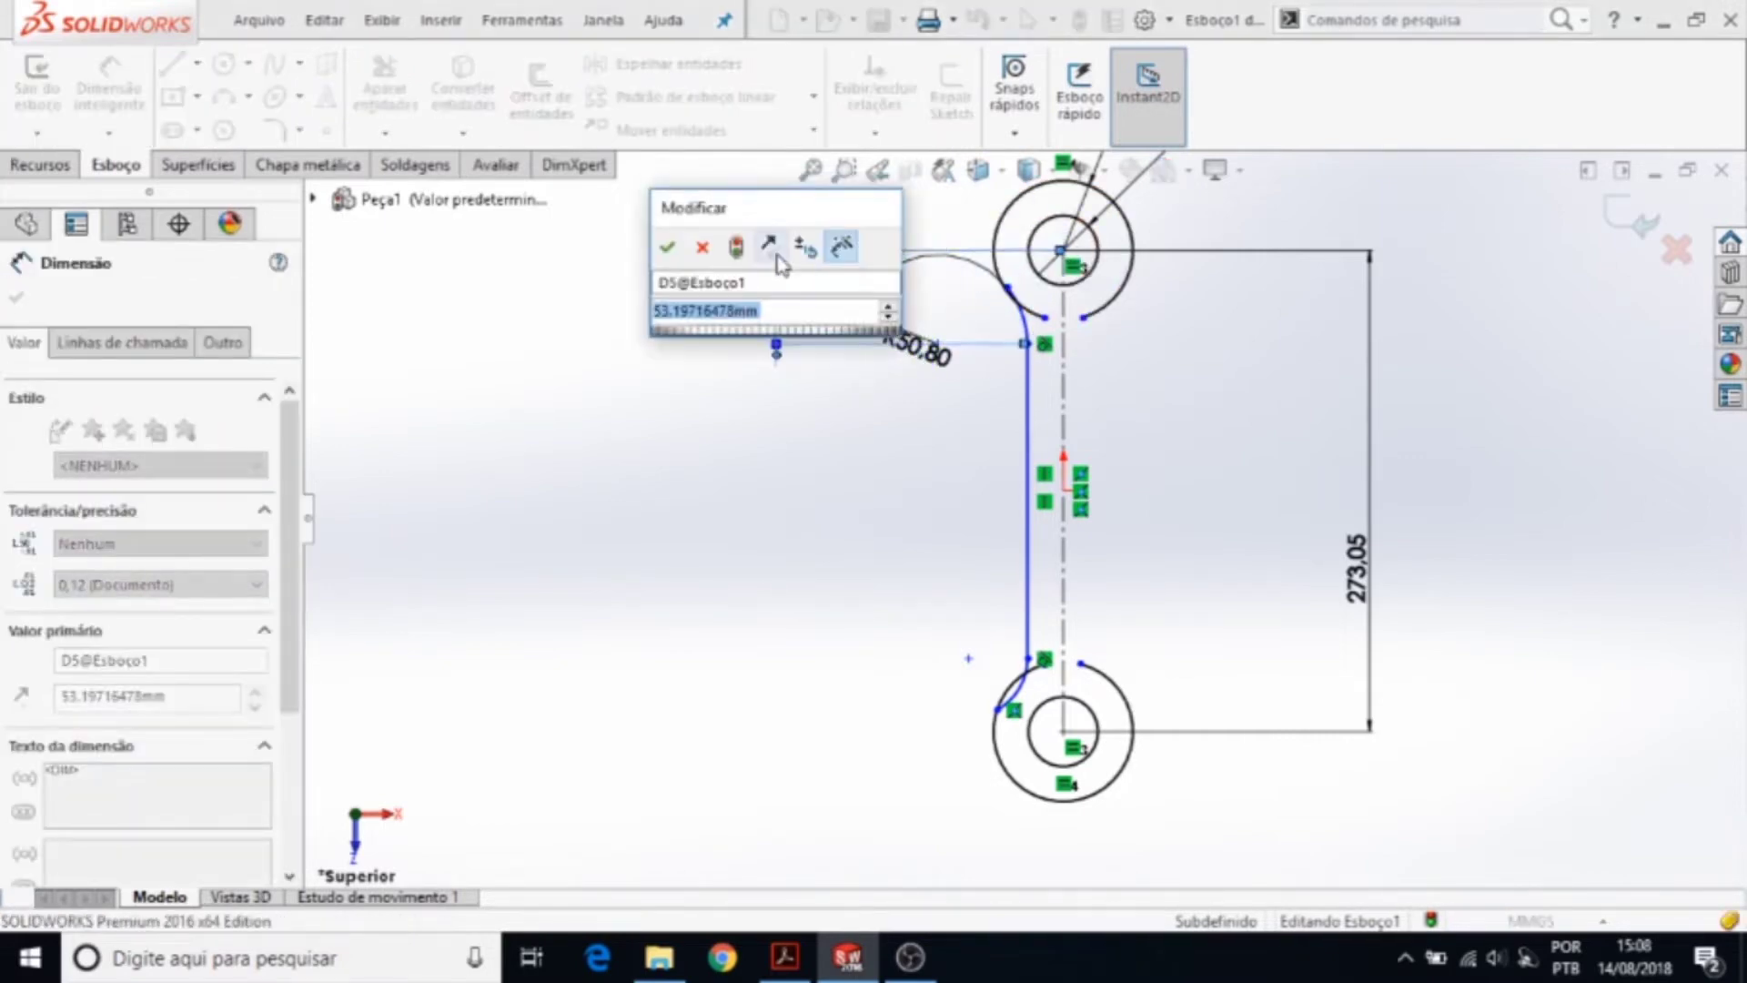
type("50")
type(",80")
key("Return")
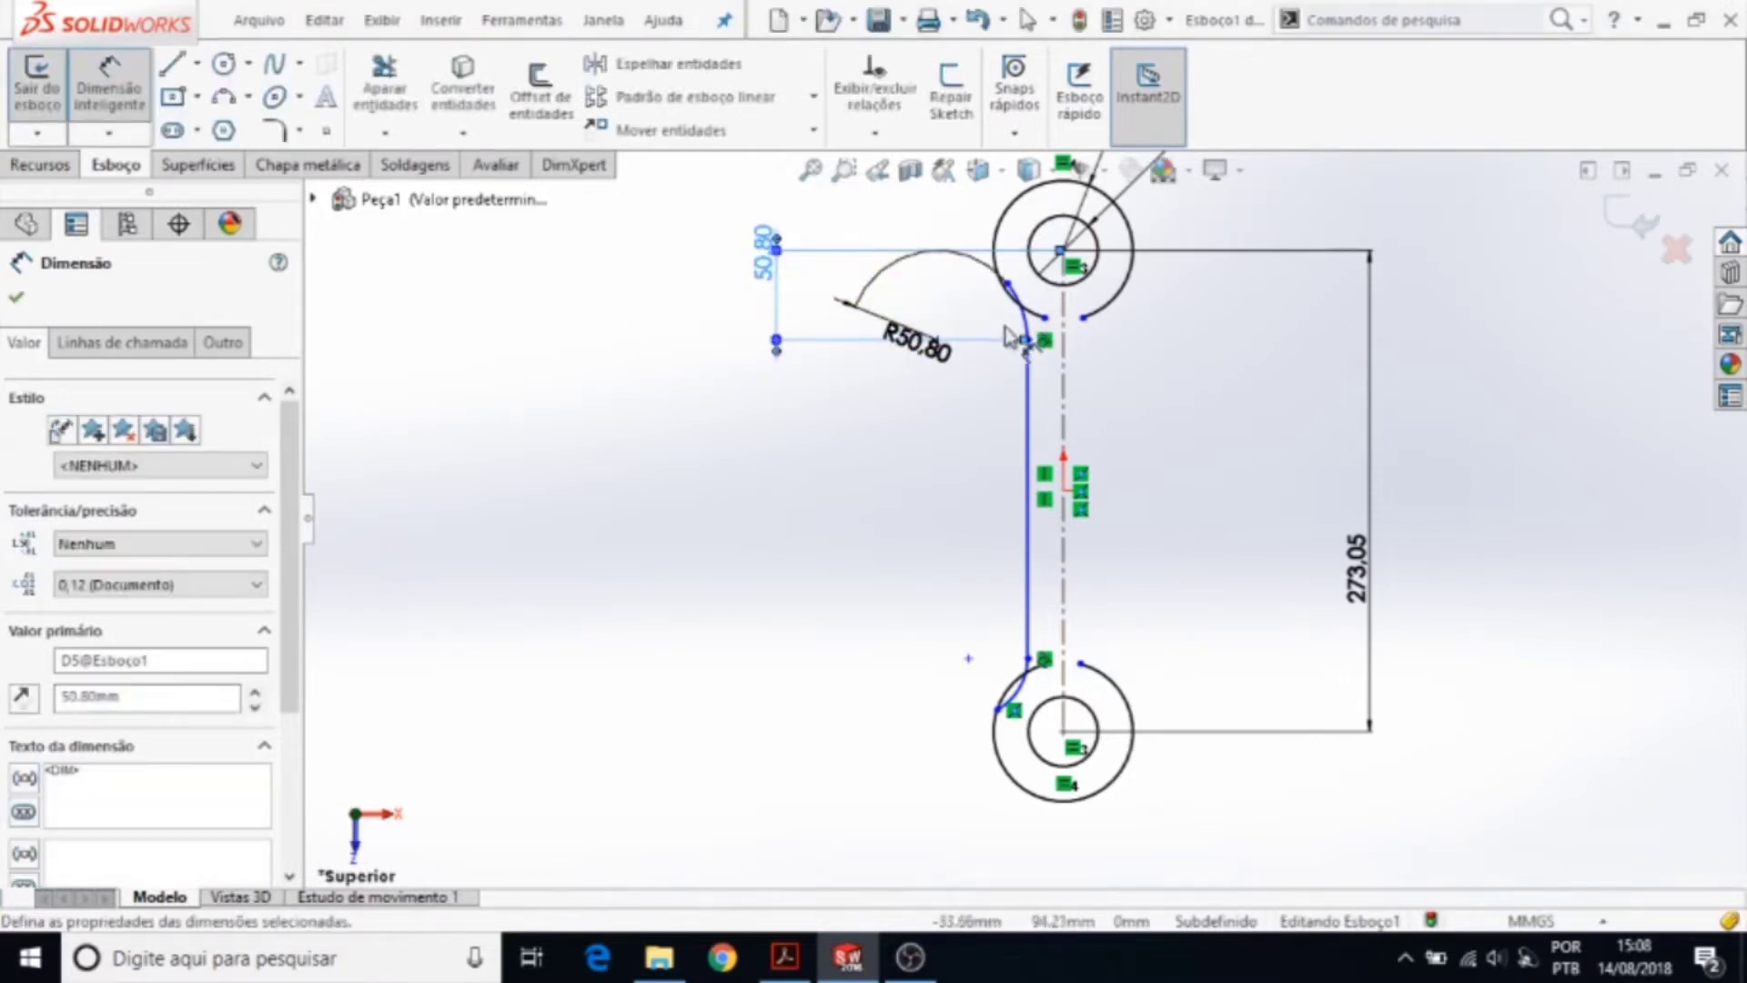
key("Escape")
left_click_drag(1008, 286, 1002, 266)
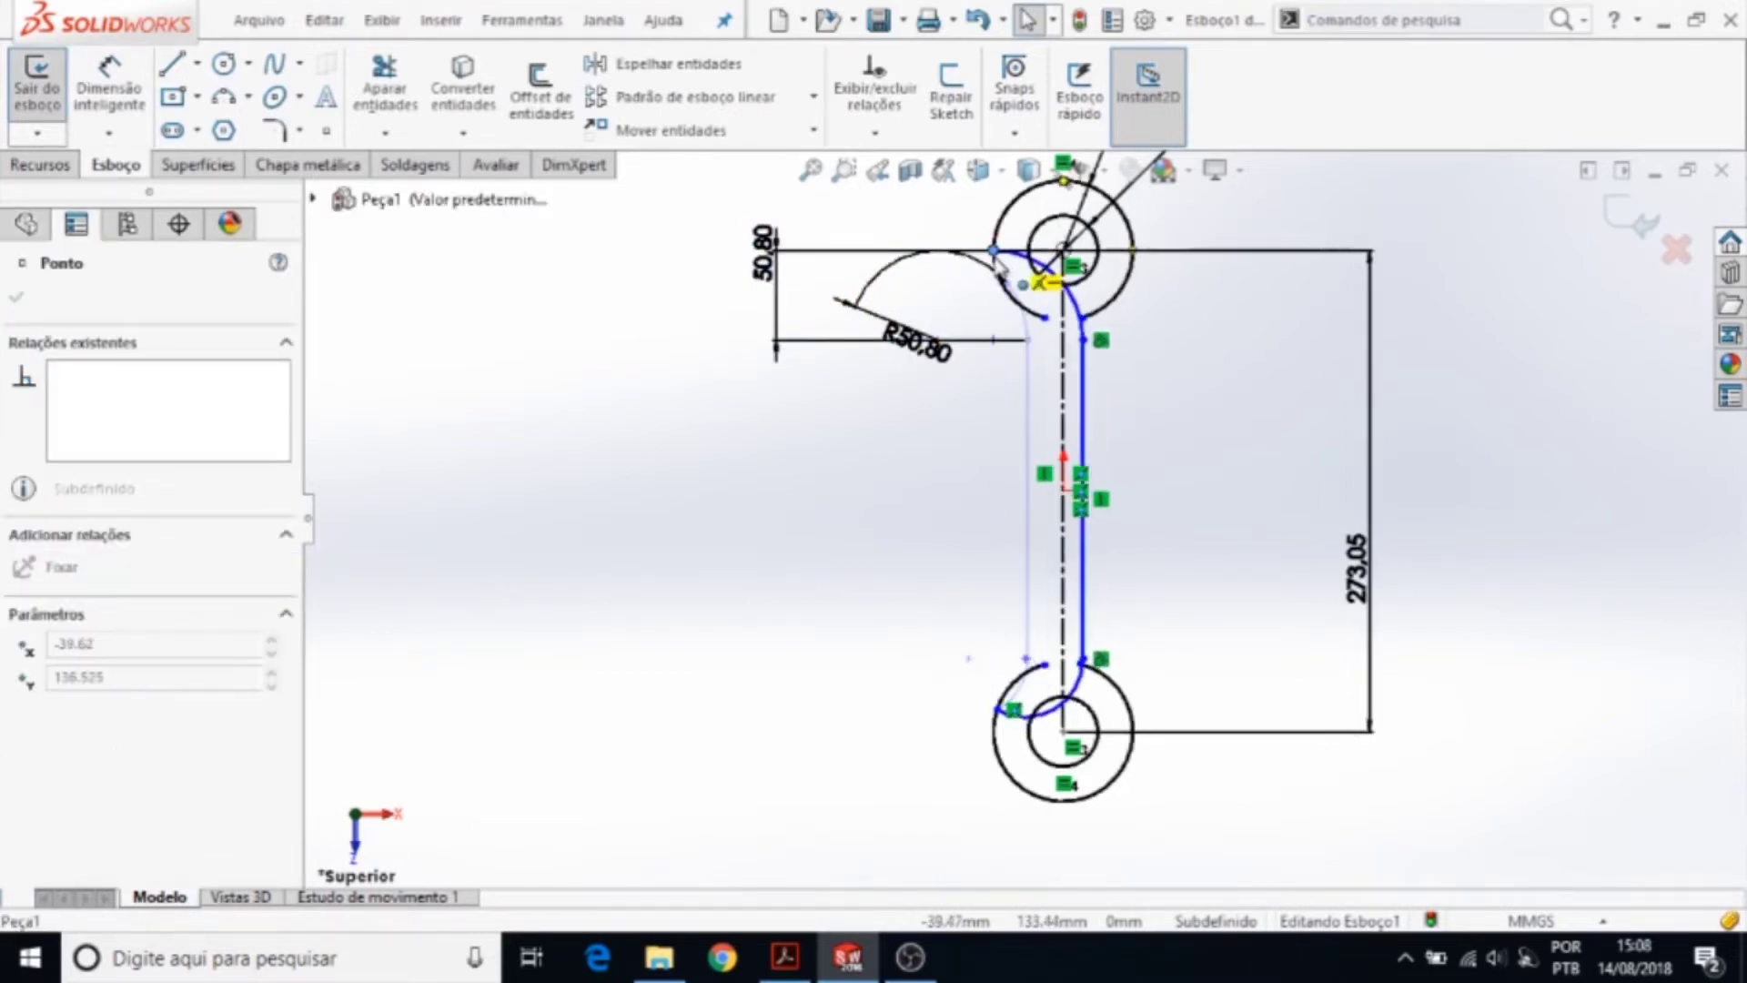
- Snap the vertical web line's top endpoint back onto the R50.80 arc
left_click(1083, 410)
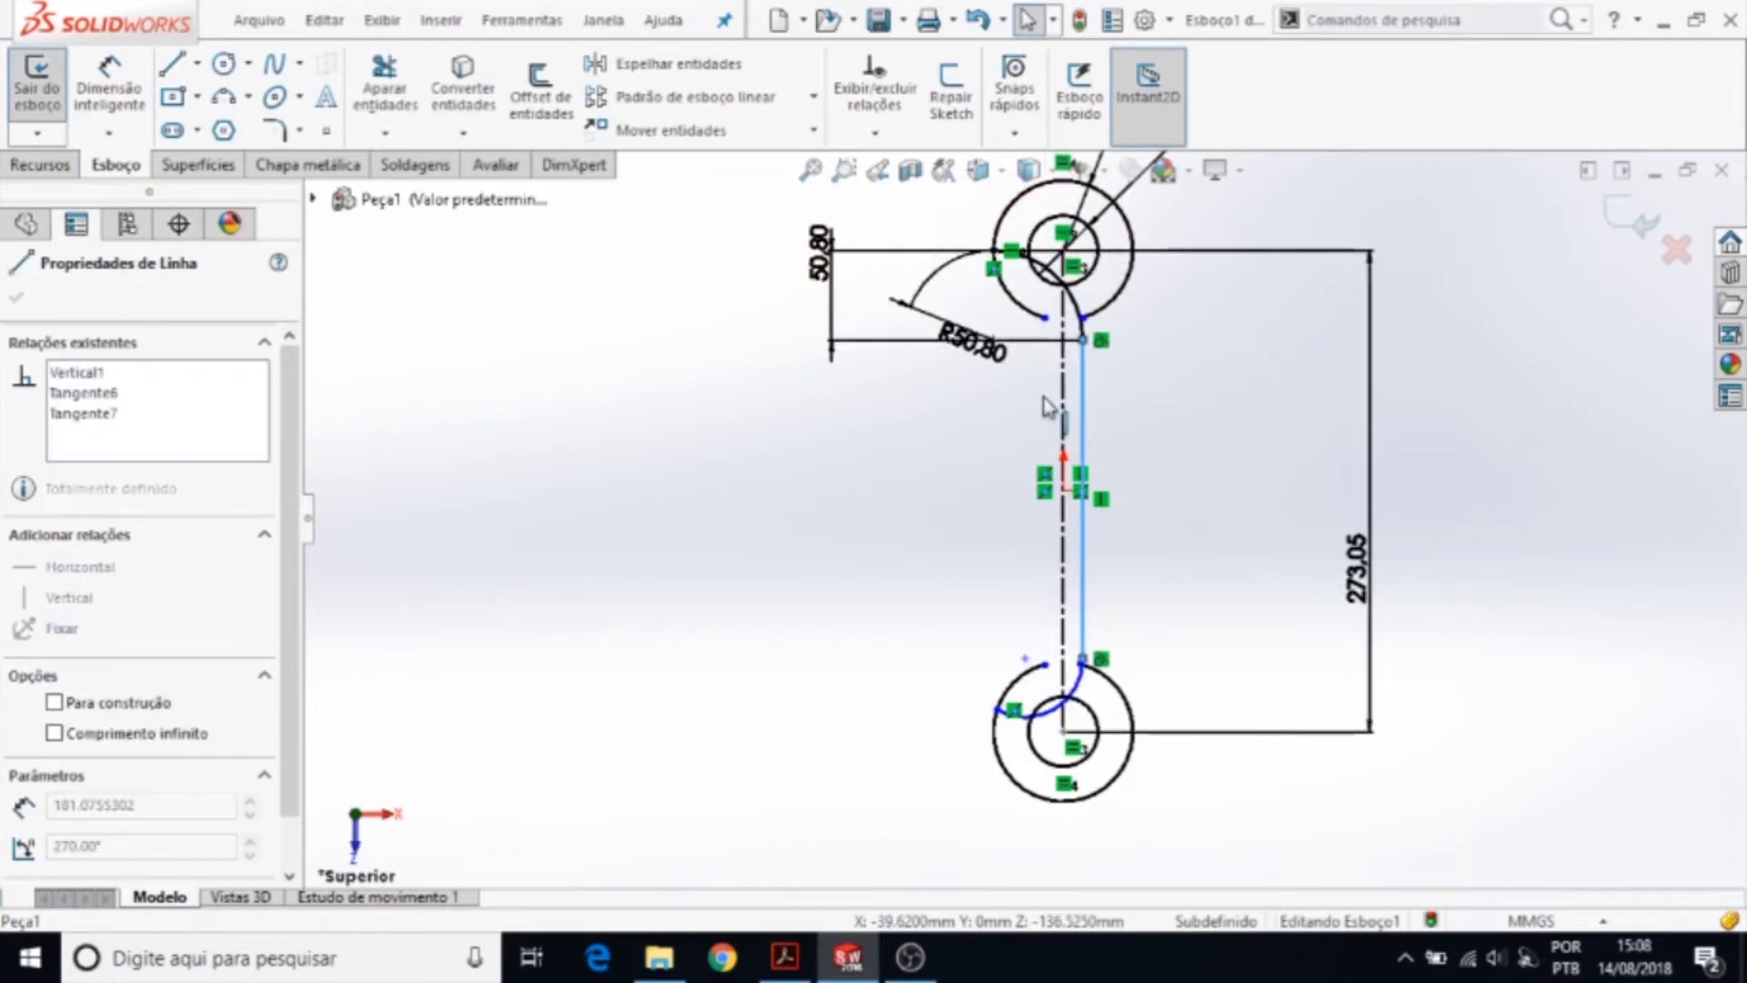
left_click_drag(1008, 407, 1028, 409)
left_click(1106, 381)
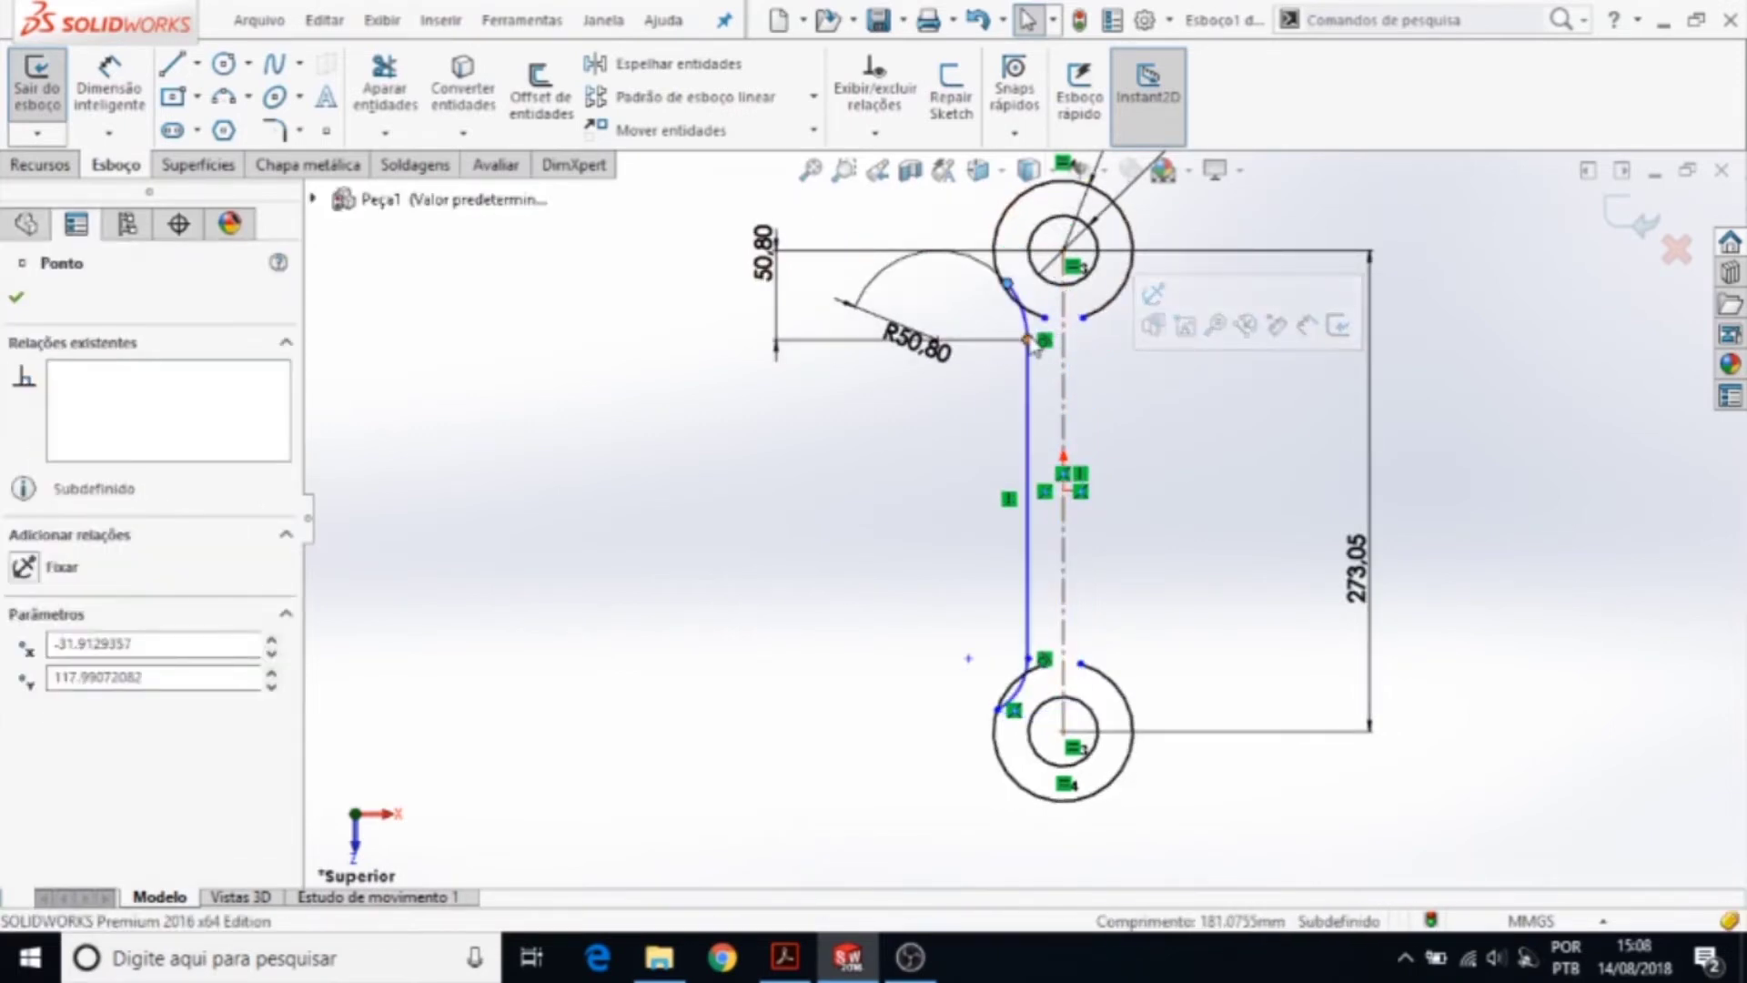
scroll(1035, 351, "down", 2)
left_click_drag(1005, 285, 994, 269)
scroll(1010, 314, "down", 2)
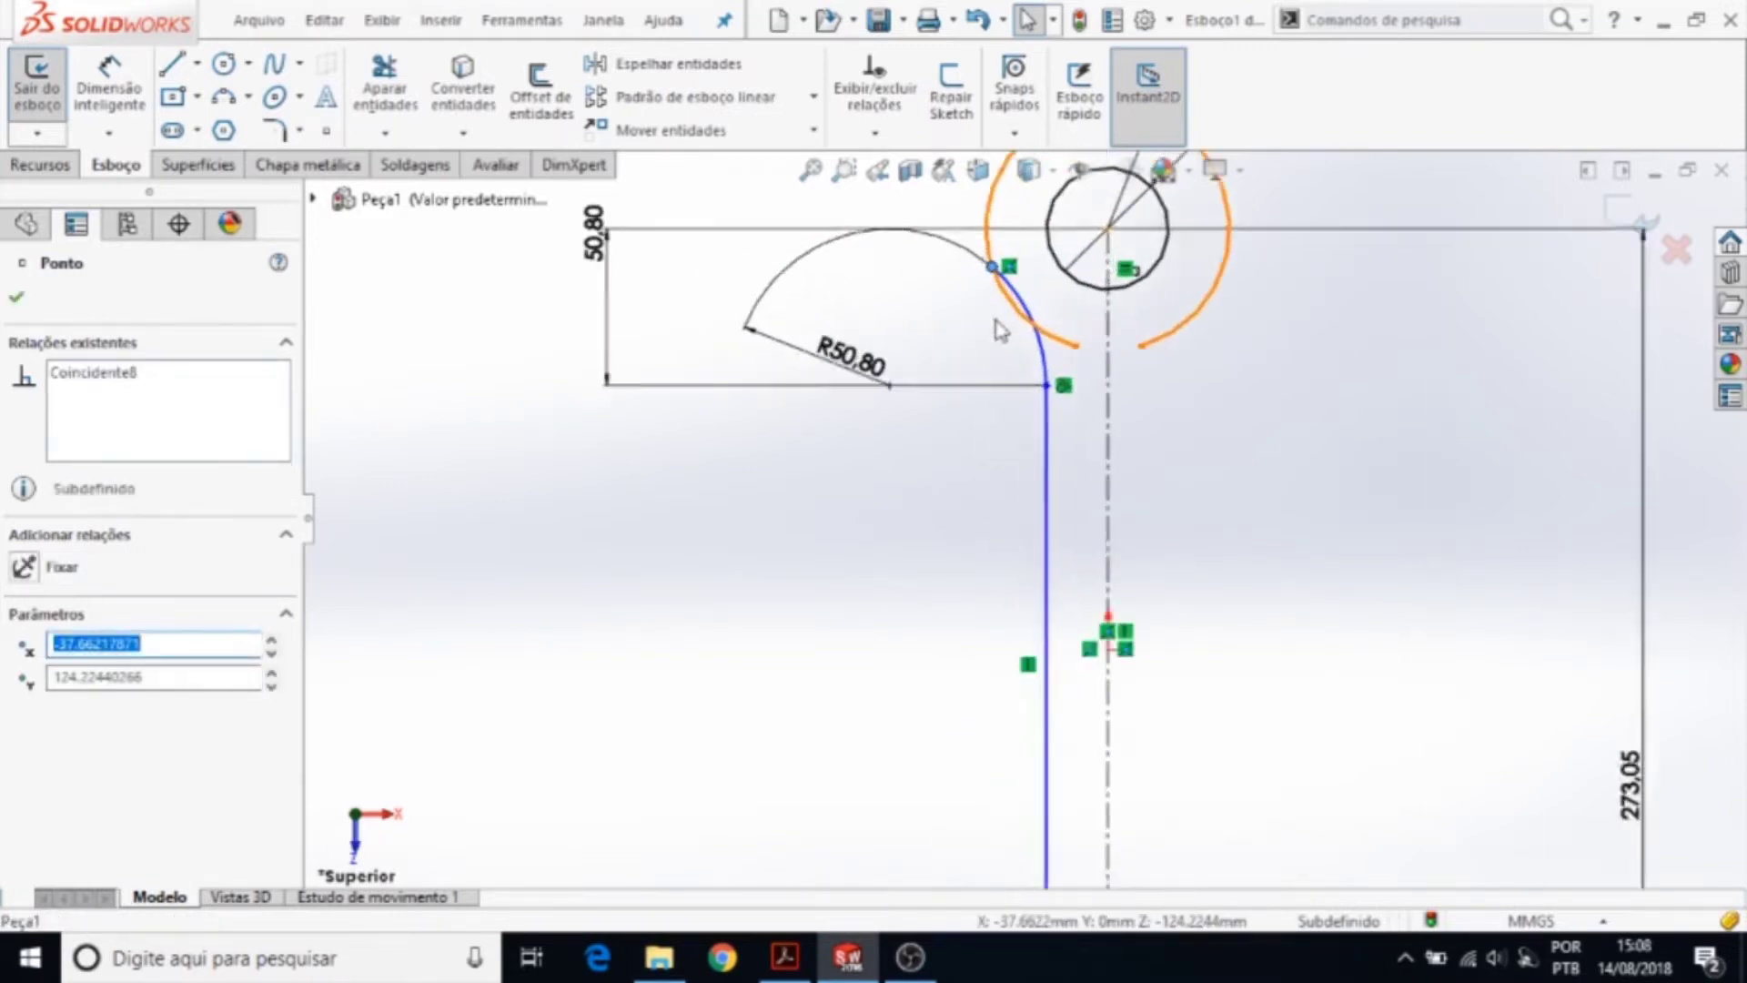
scroll(1013, 319, "down", 1)
scroll(1021, 299, "up", 1)
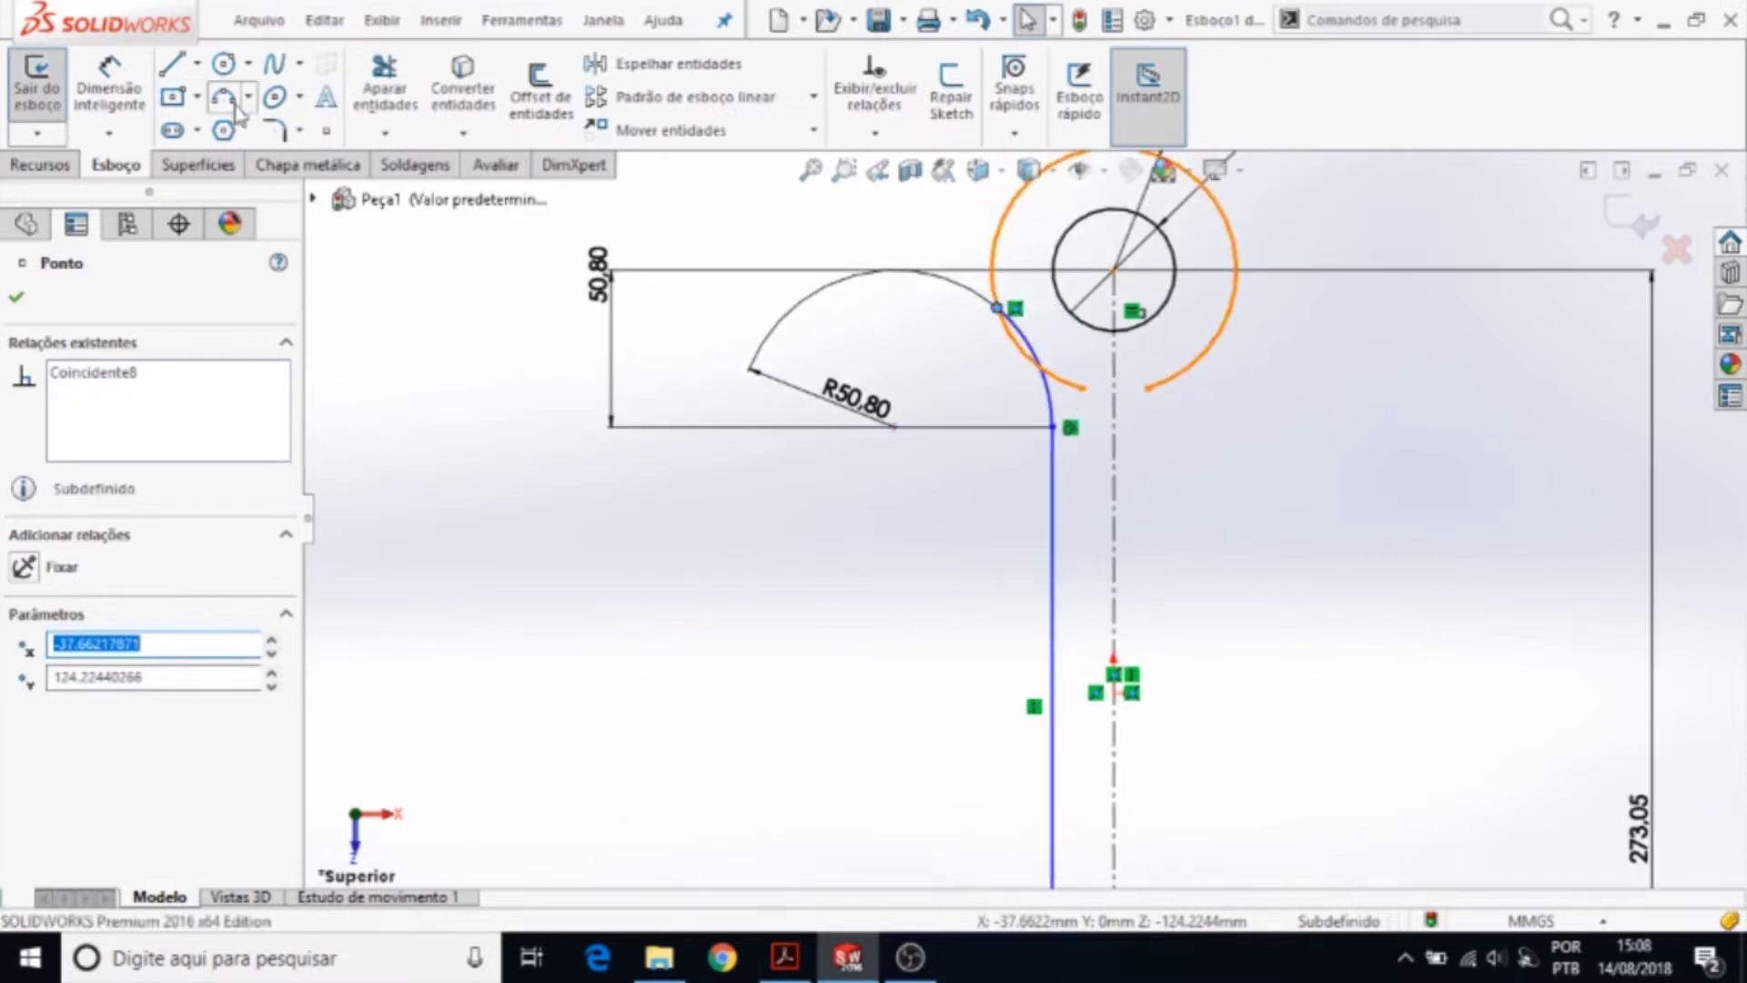
- Trim away the top boss circle segment crossing the upper arc
left_click(384, 87)
scroll(1044, 377, "down", 3)
scroll(1042, 377, "down", 1)
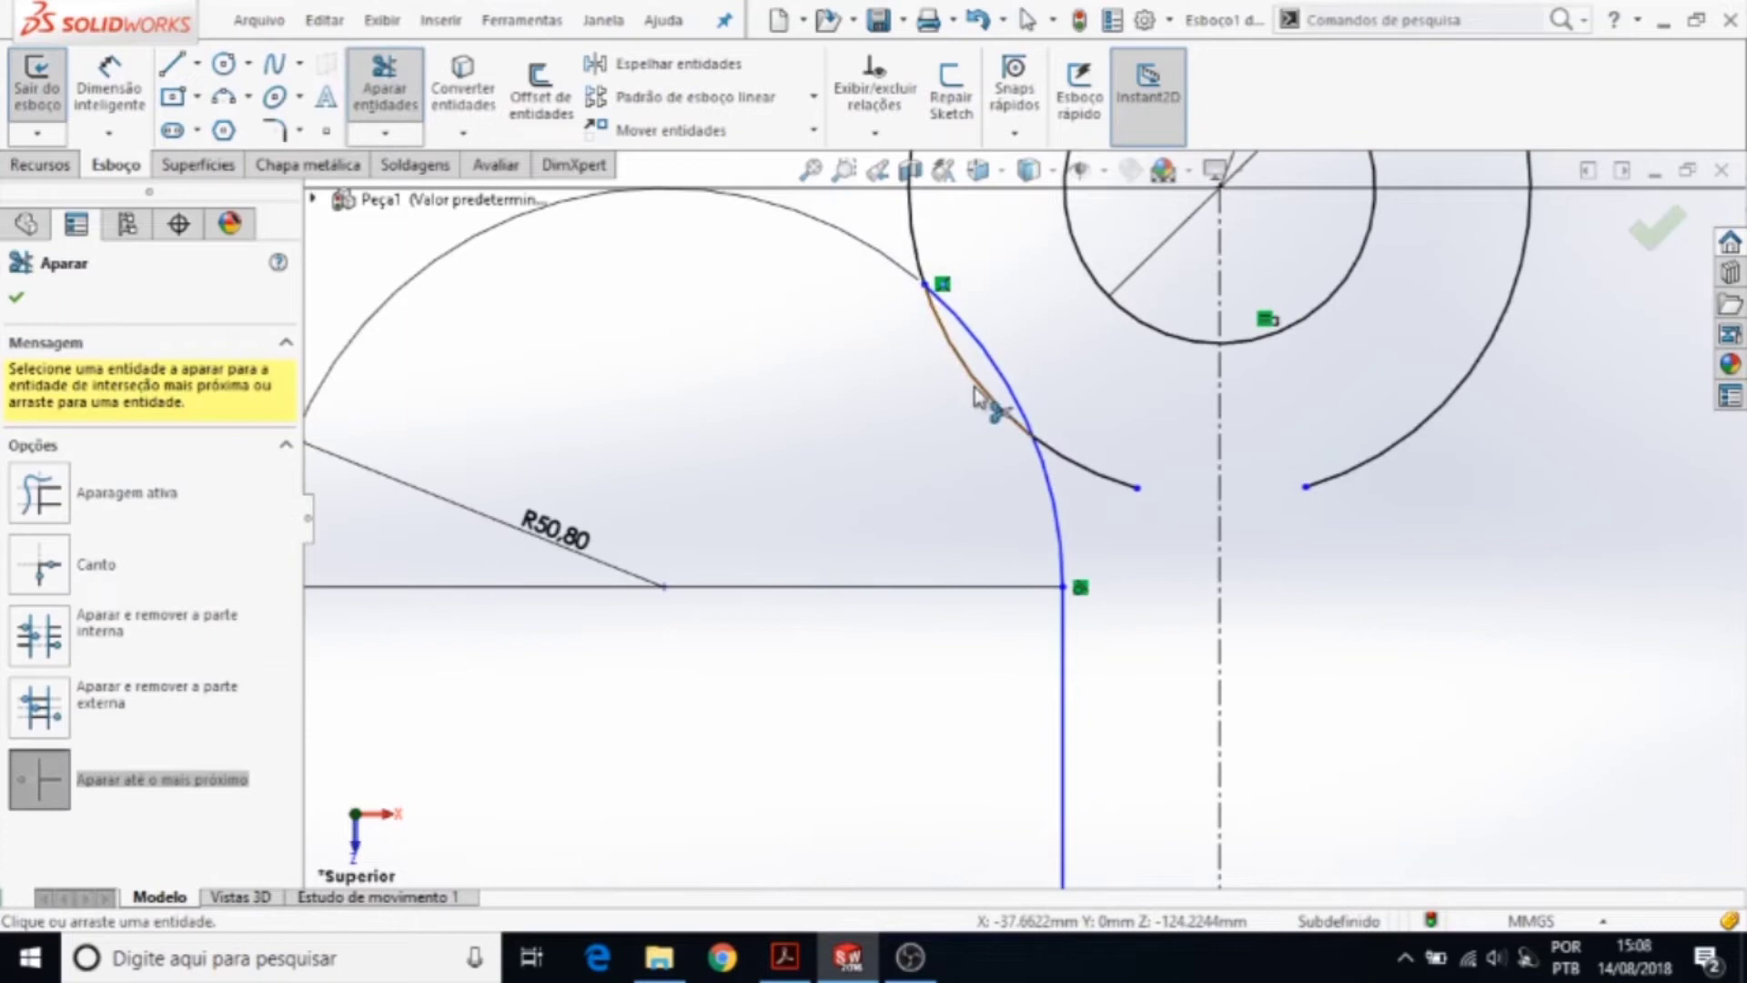
left_click(1114, 487)
scroll(1115, 487, "up", 2)
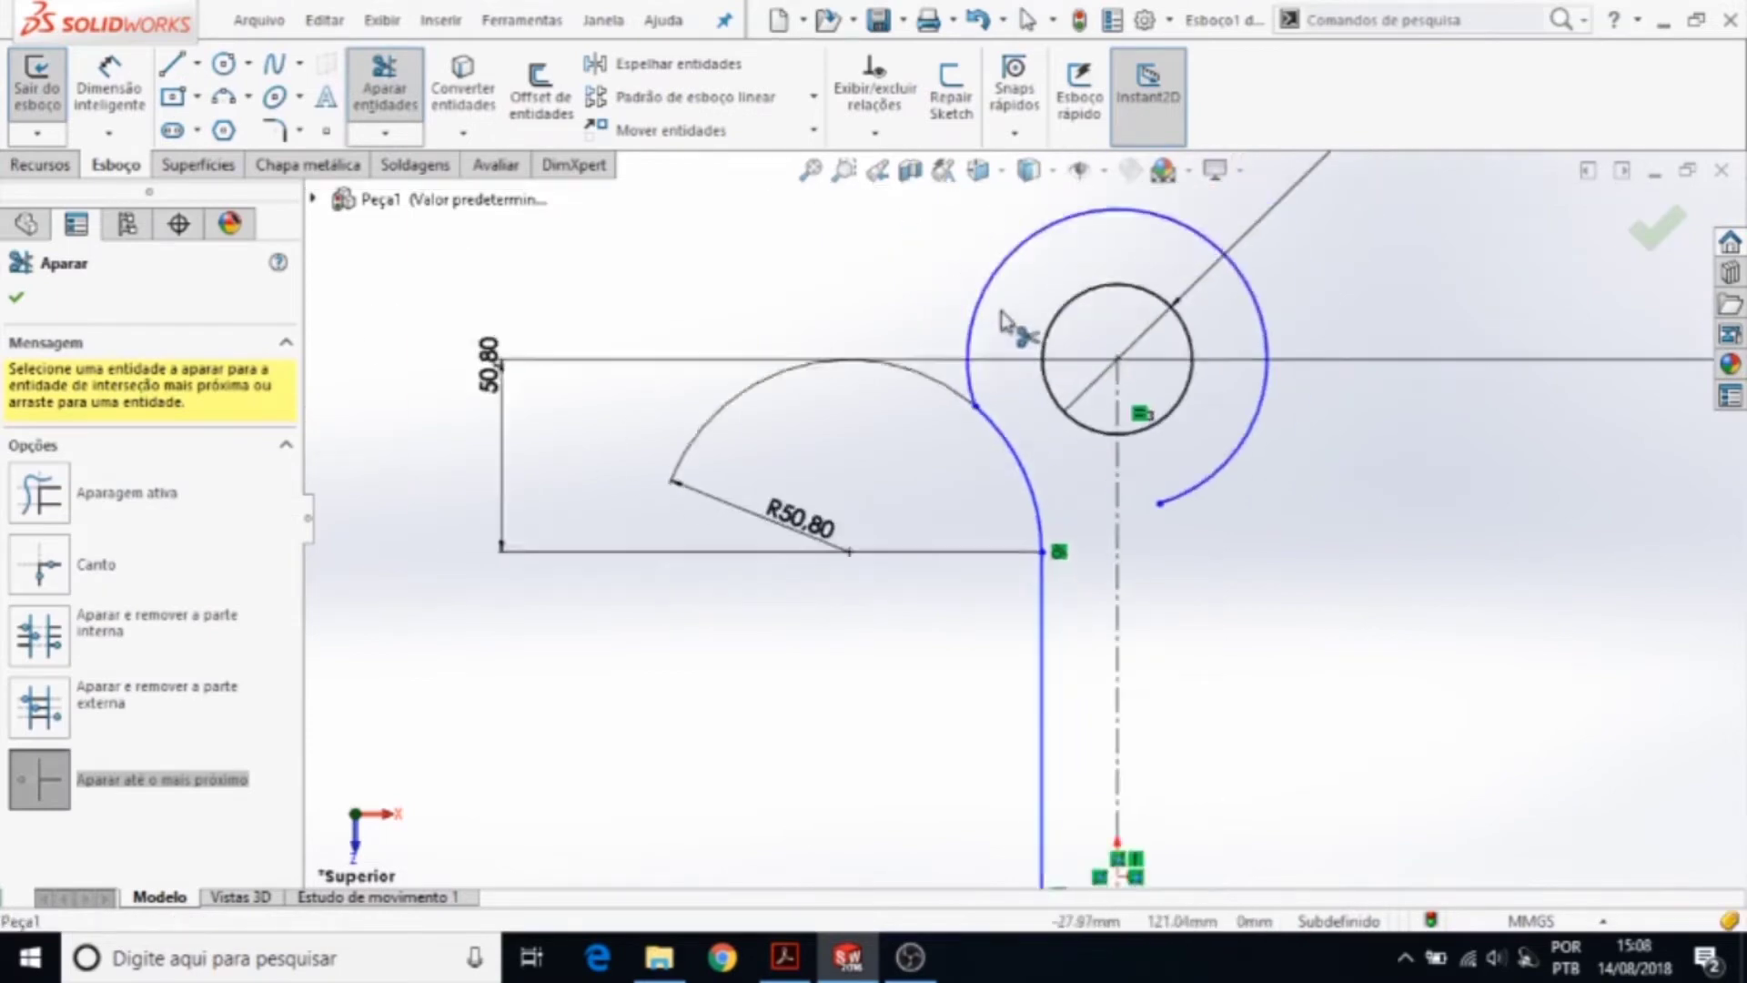
scroll(1022, 328, "up", 2)
left_click(110, 91)
scroll(1131, 596, "up", 2)
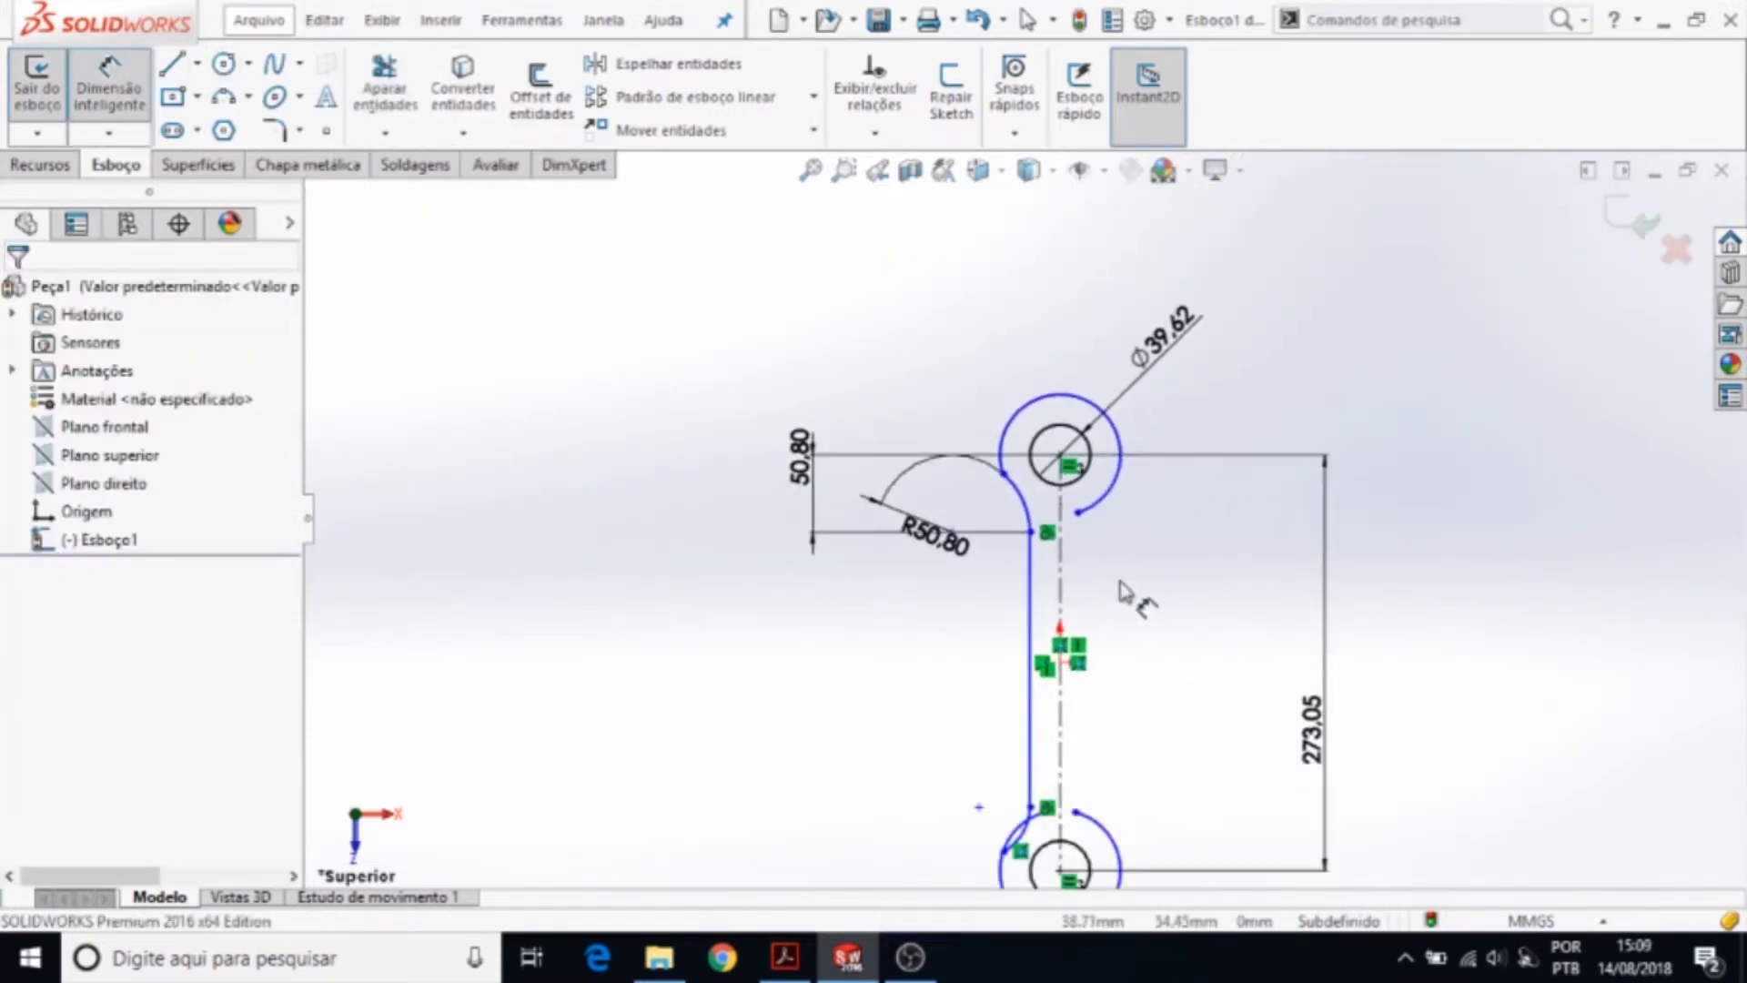
- Dimension the left web line 31.75 from the centreline, checking the value on the PDF
scroll(1006, 577, "down", 2)
left_click(999, 575)
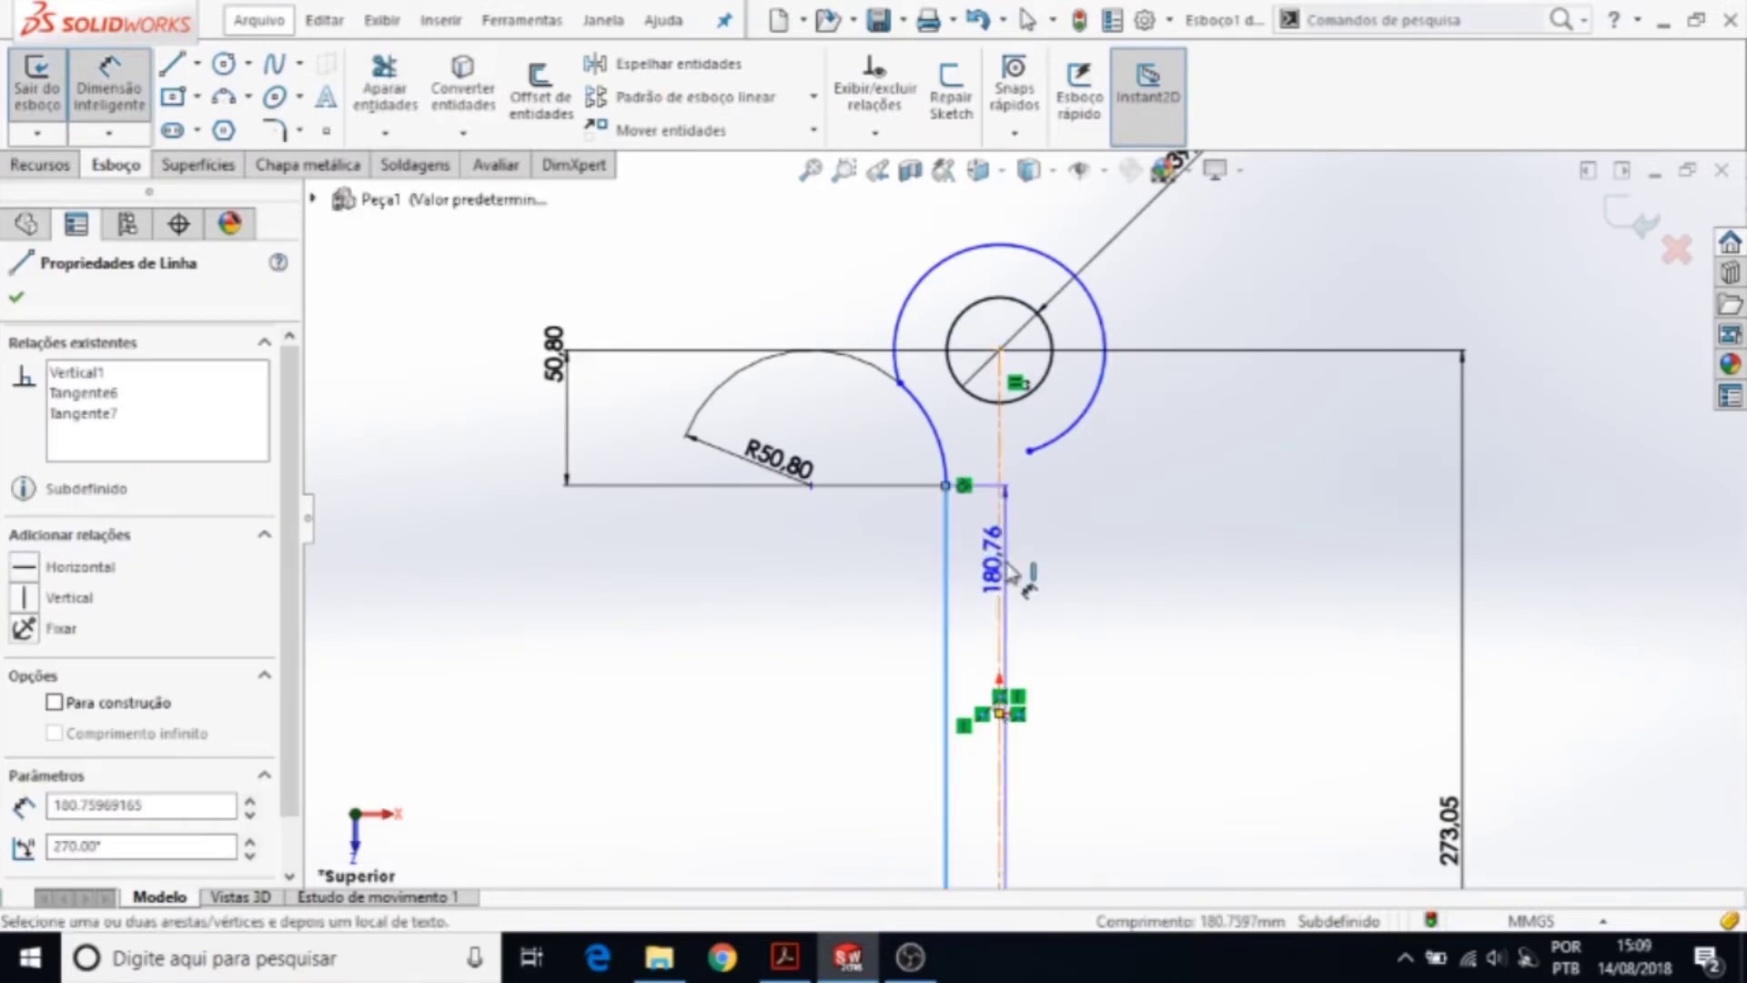
left_click(1000, 578)
left_click(1073, 568)
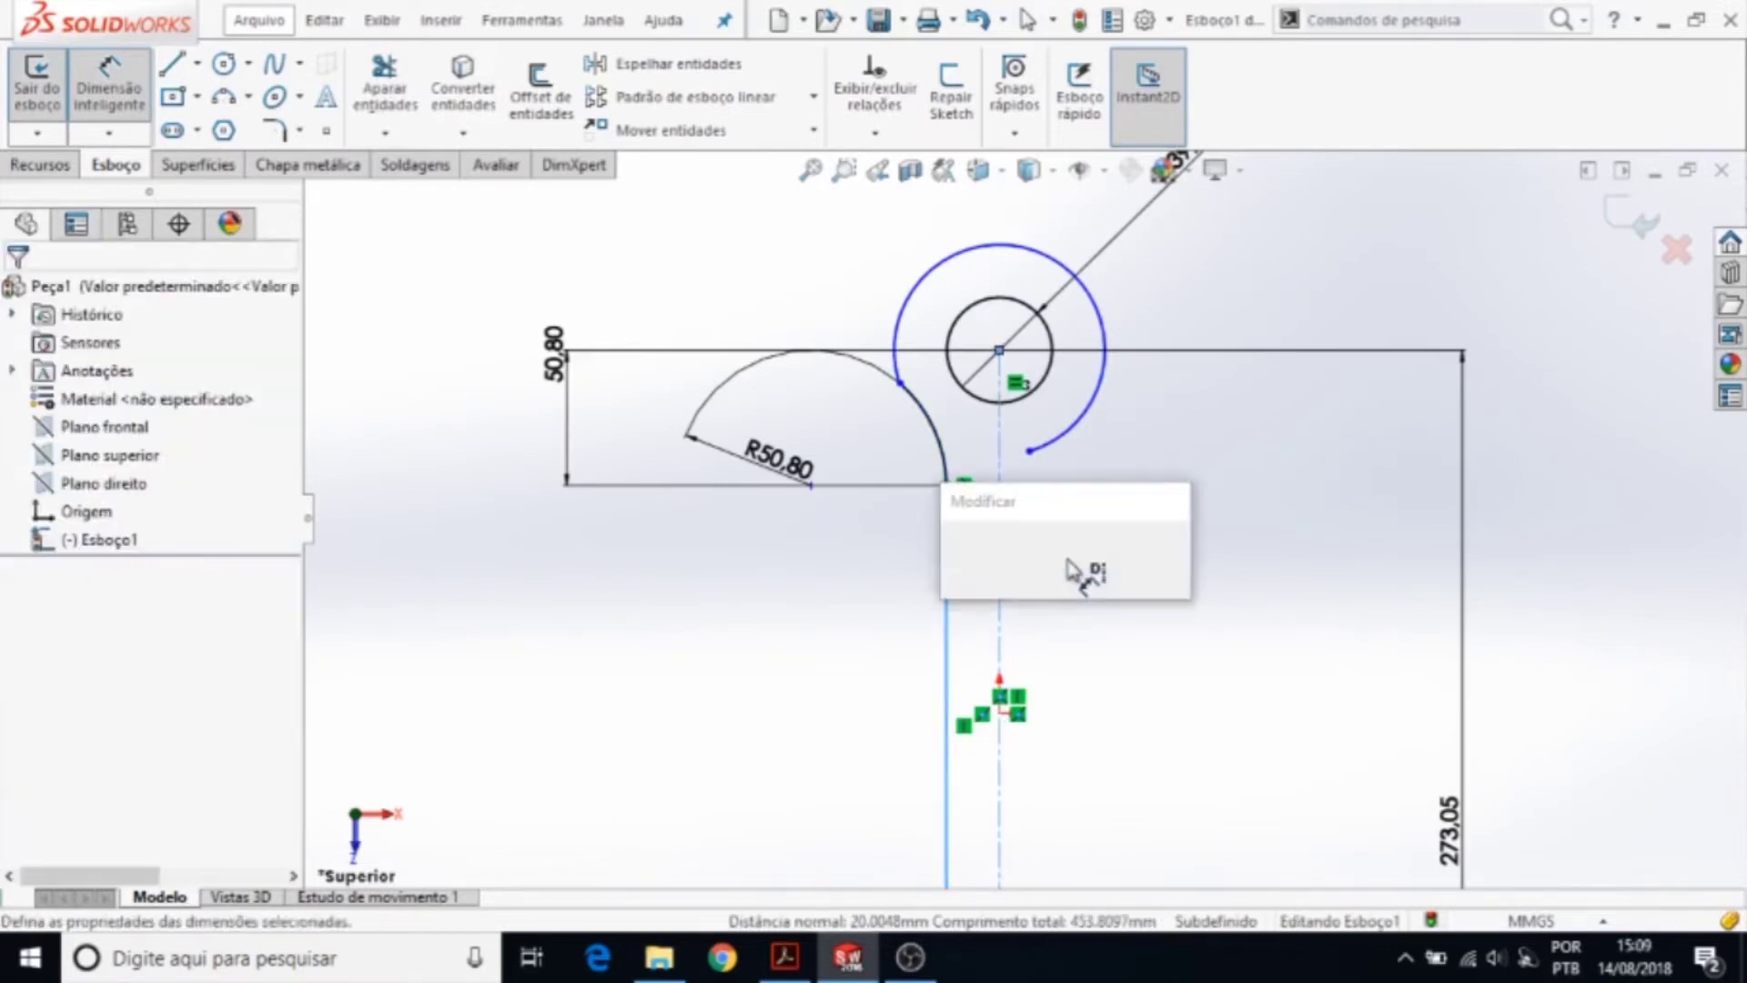
left_click(788, 957)
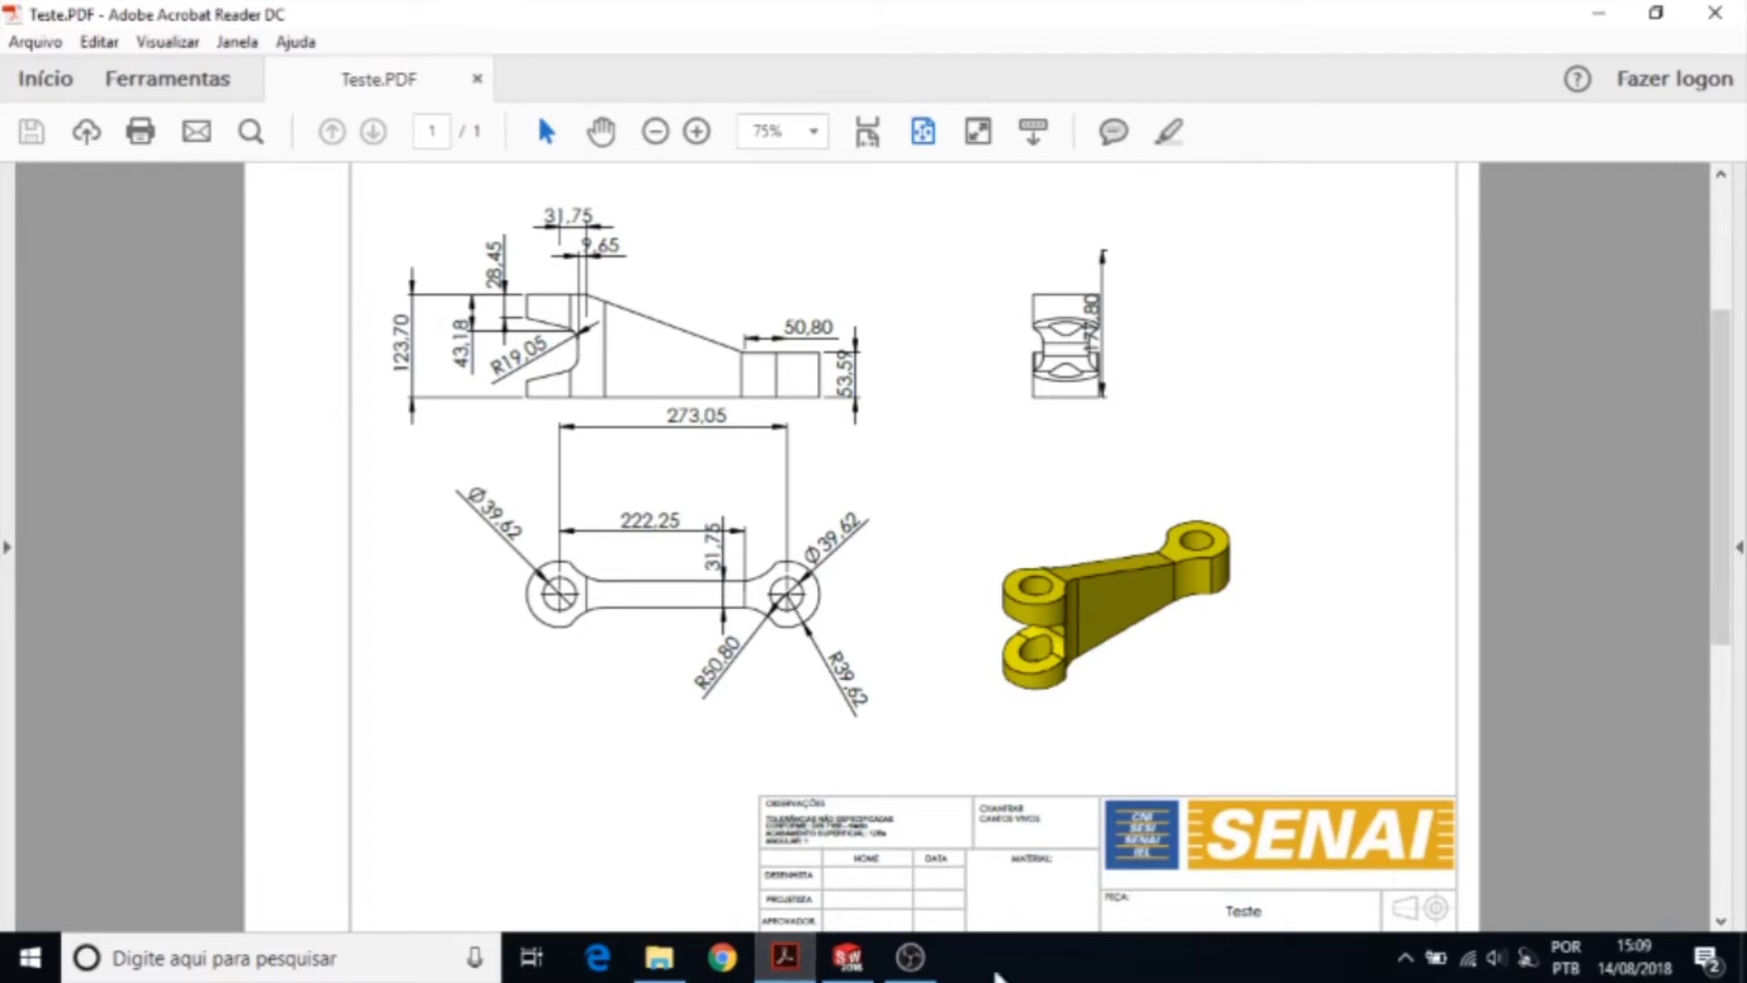
left_click(847, 957)
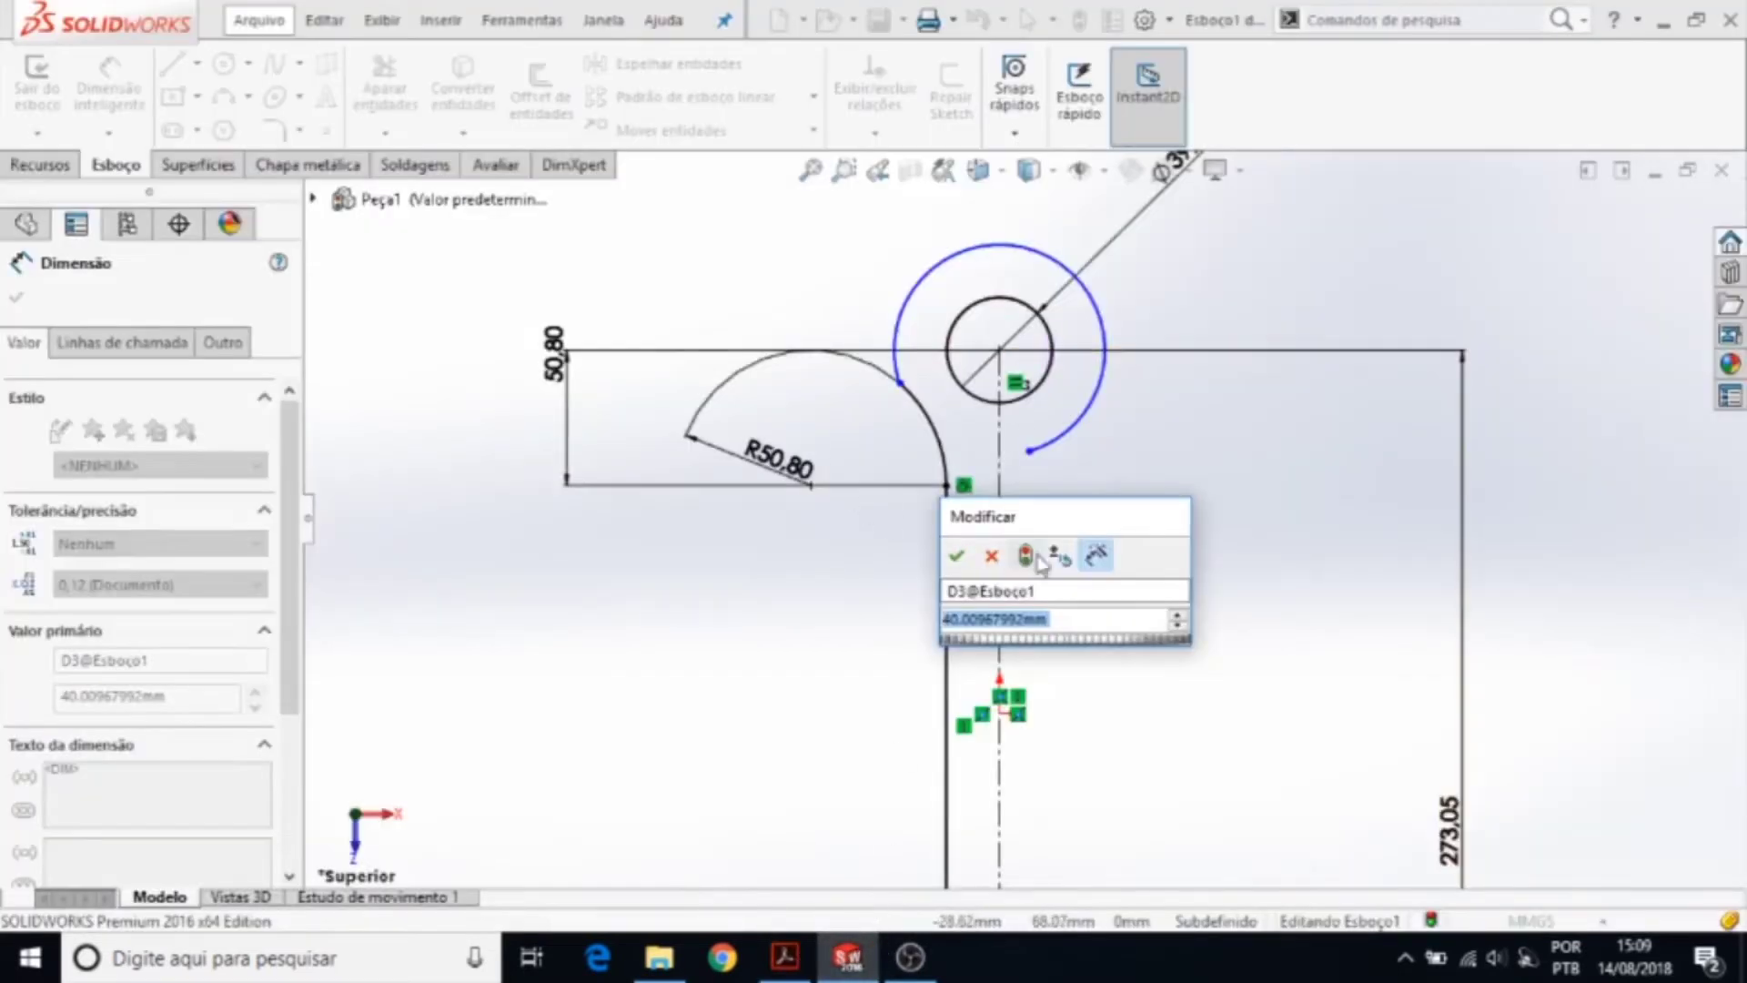
type("8/2")
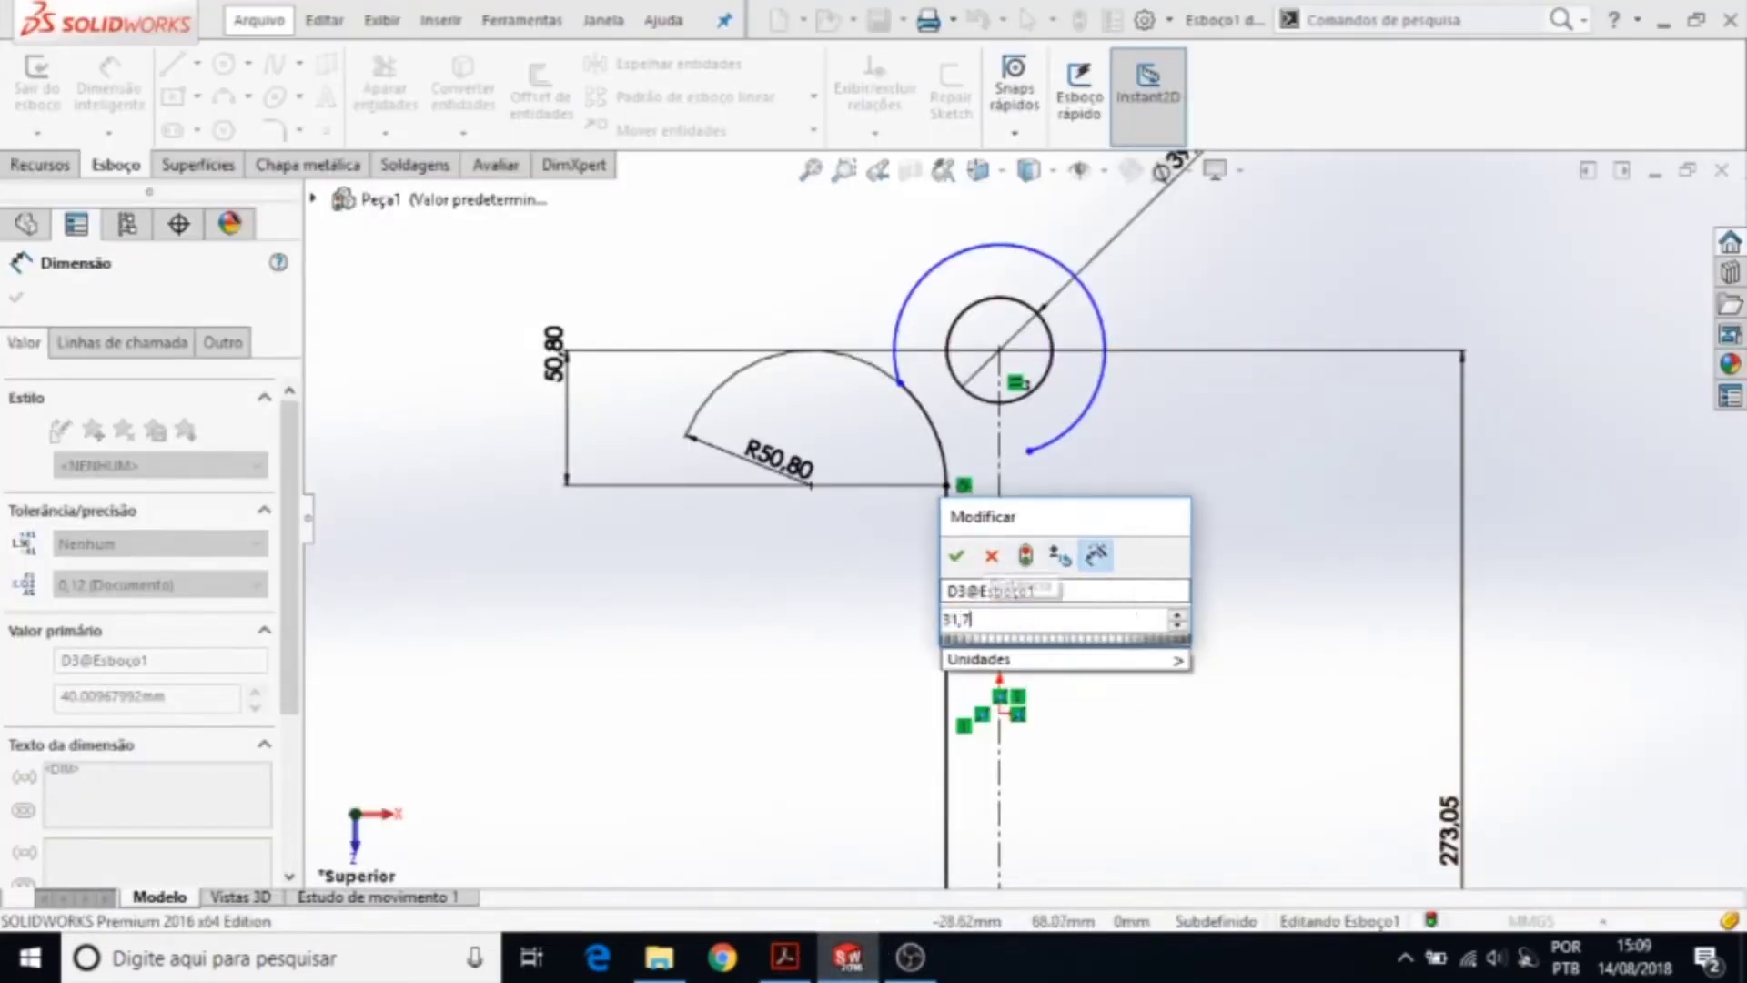
key("Escape")
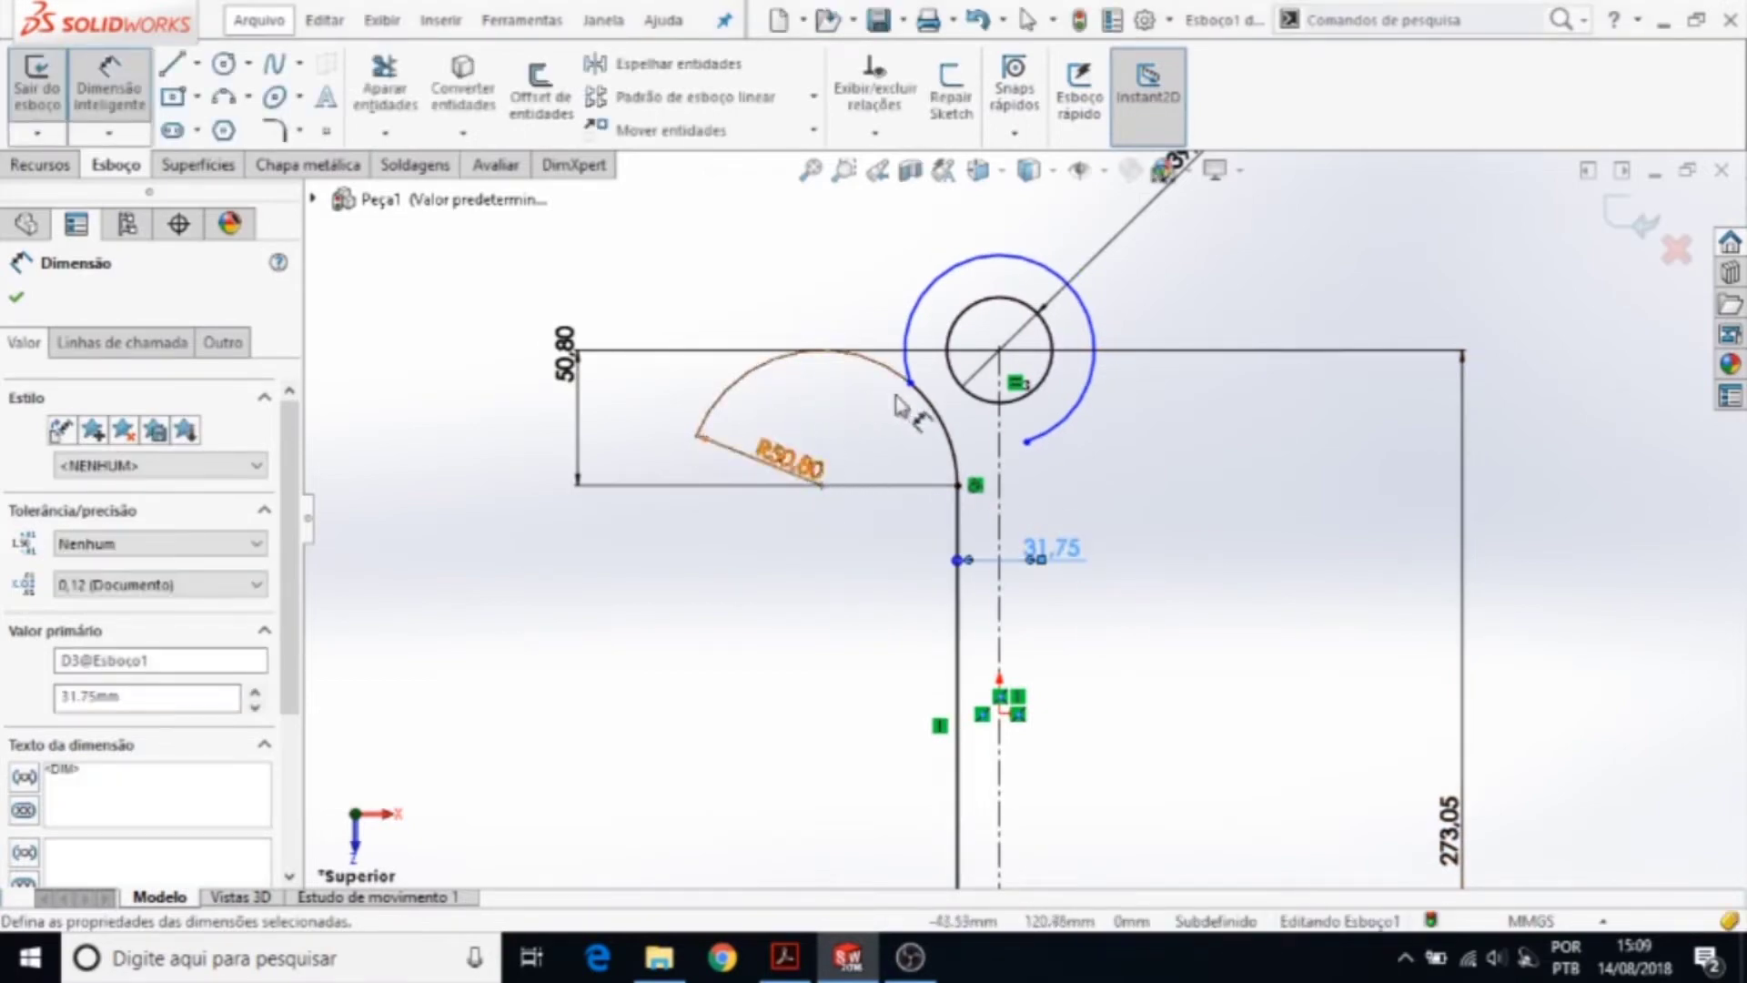
- Select the upper boss's outer arc and review the drawing dimensions in the PDF
key("Escape")
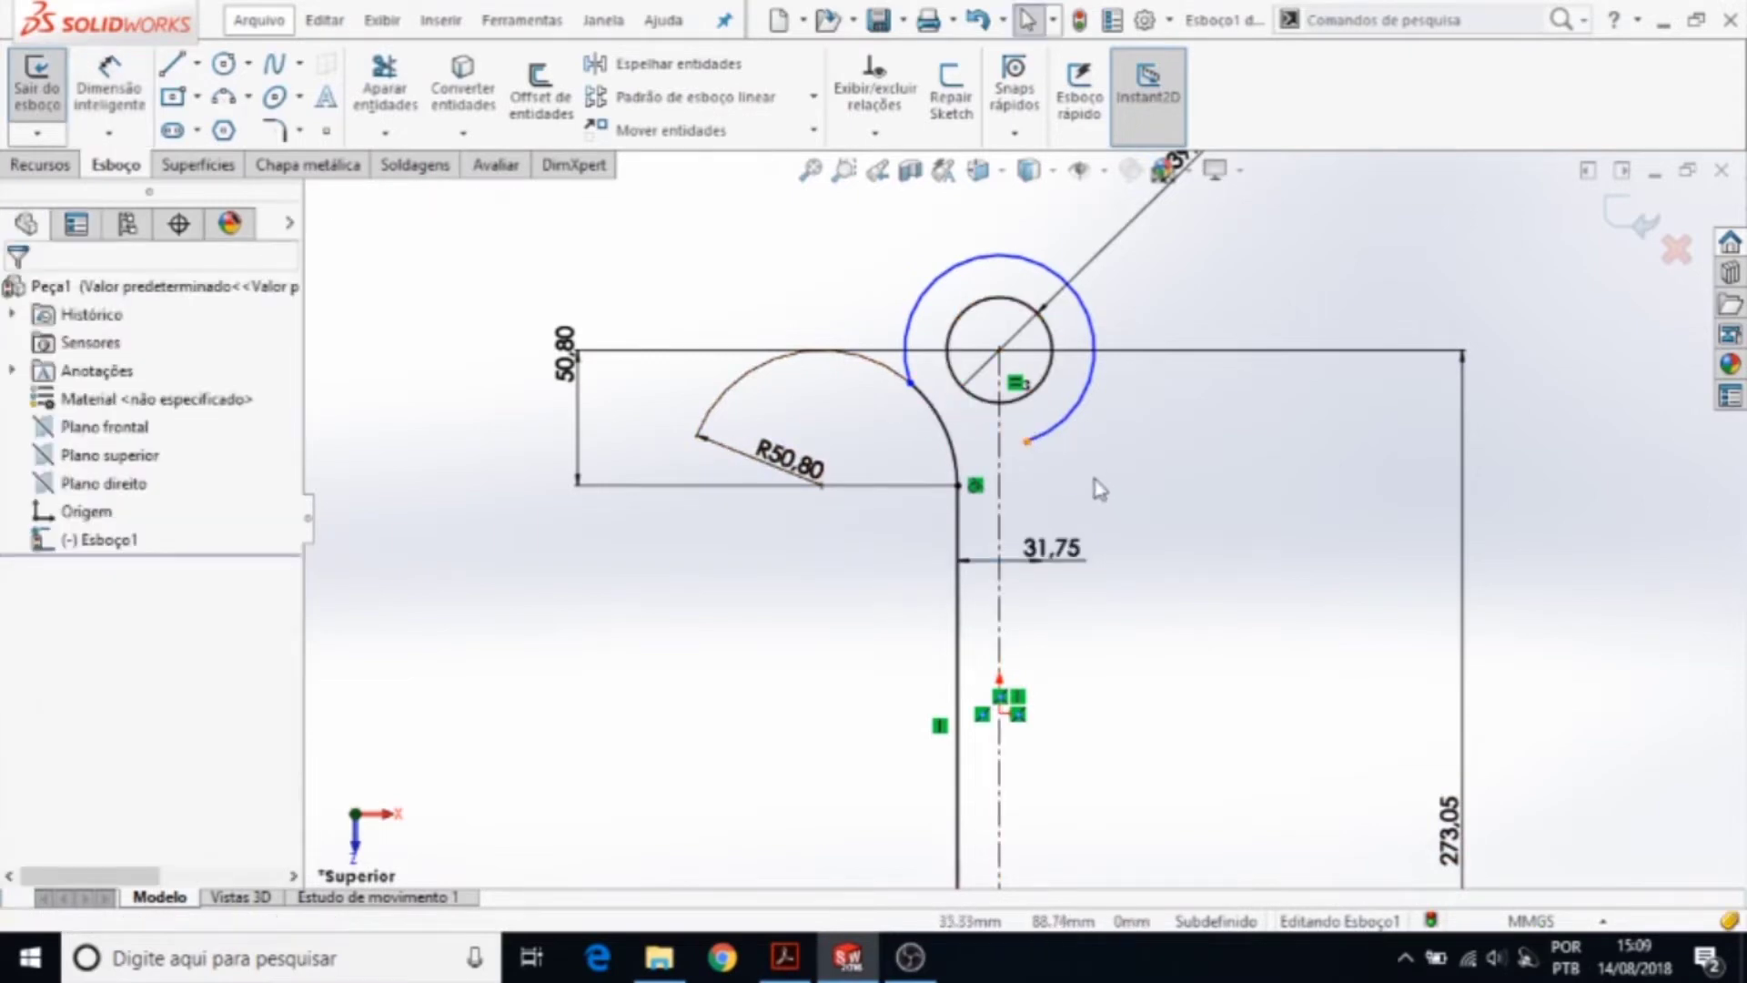
scroll(1061, 460, "up", 1)
left_click(1074, 459)
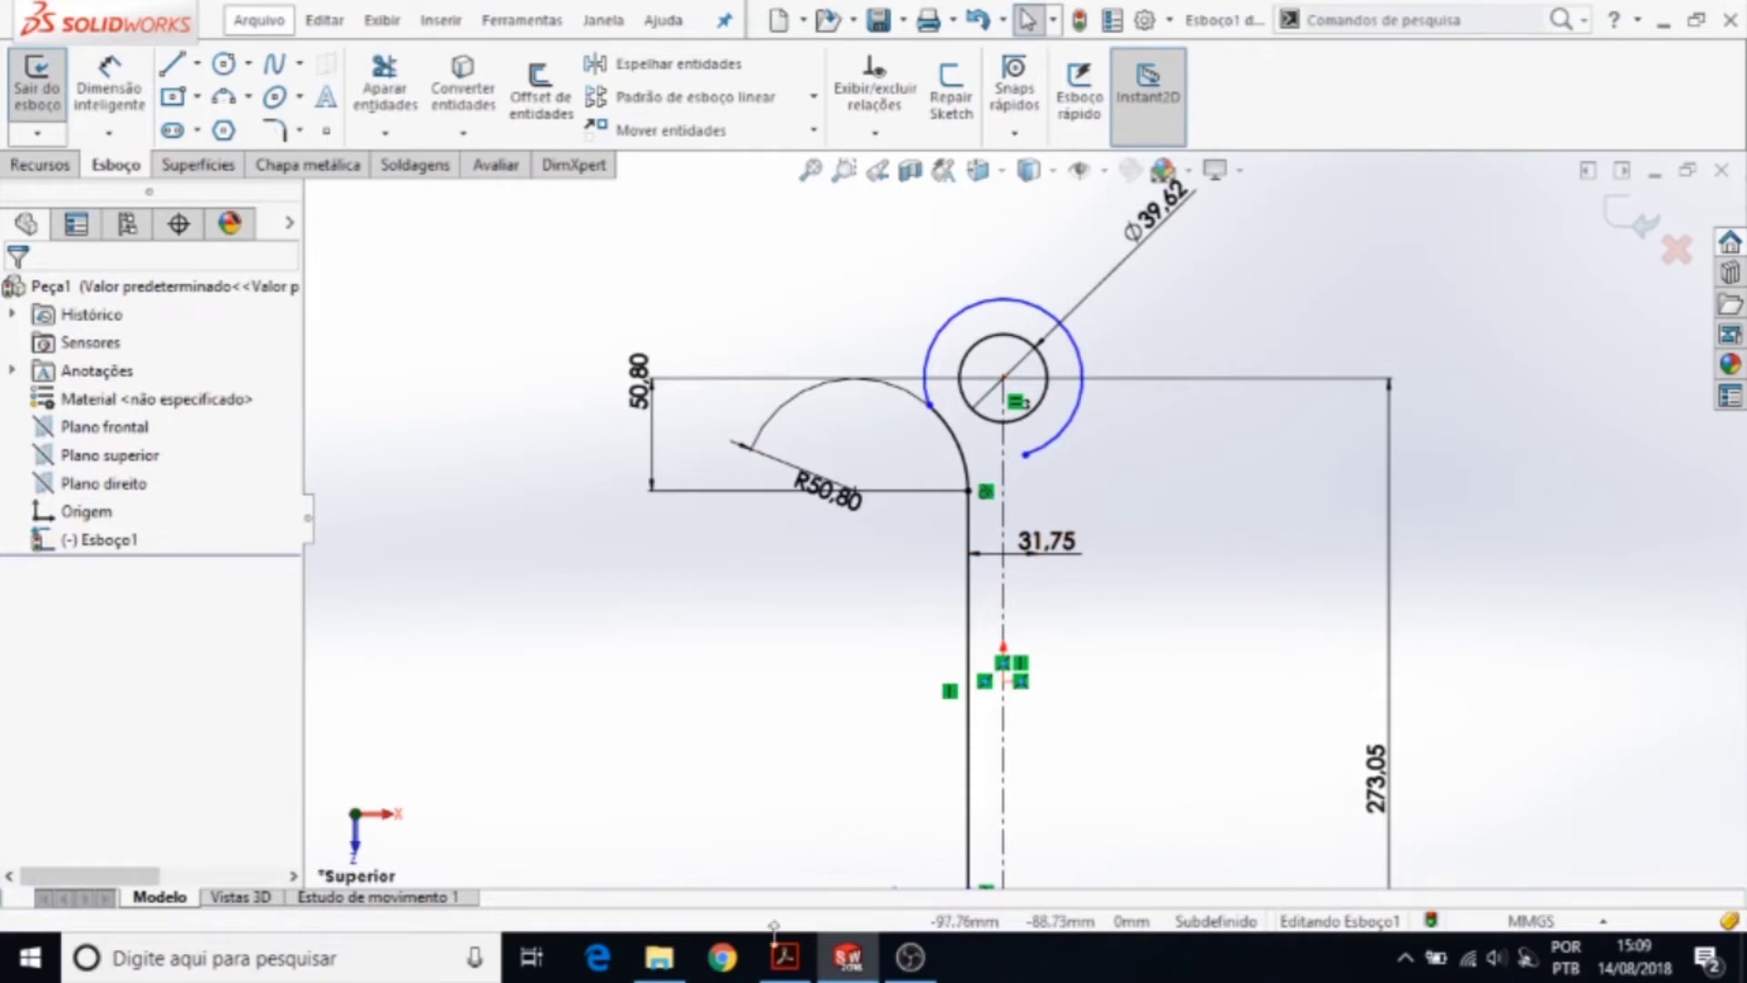
left_click(787, 961)
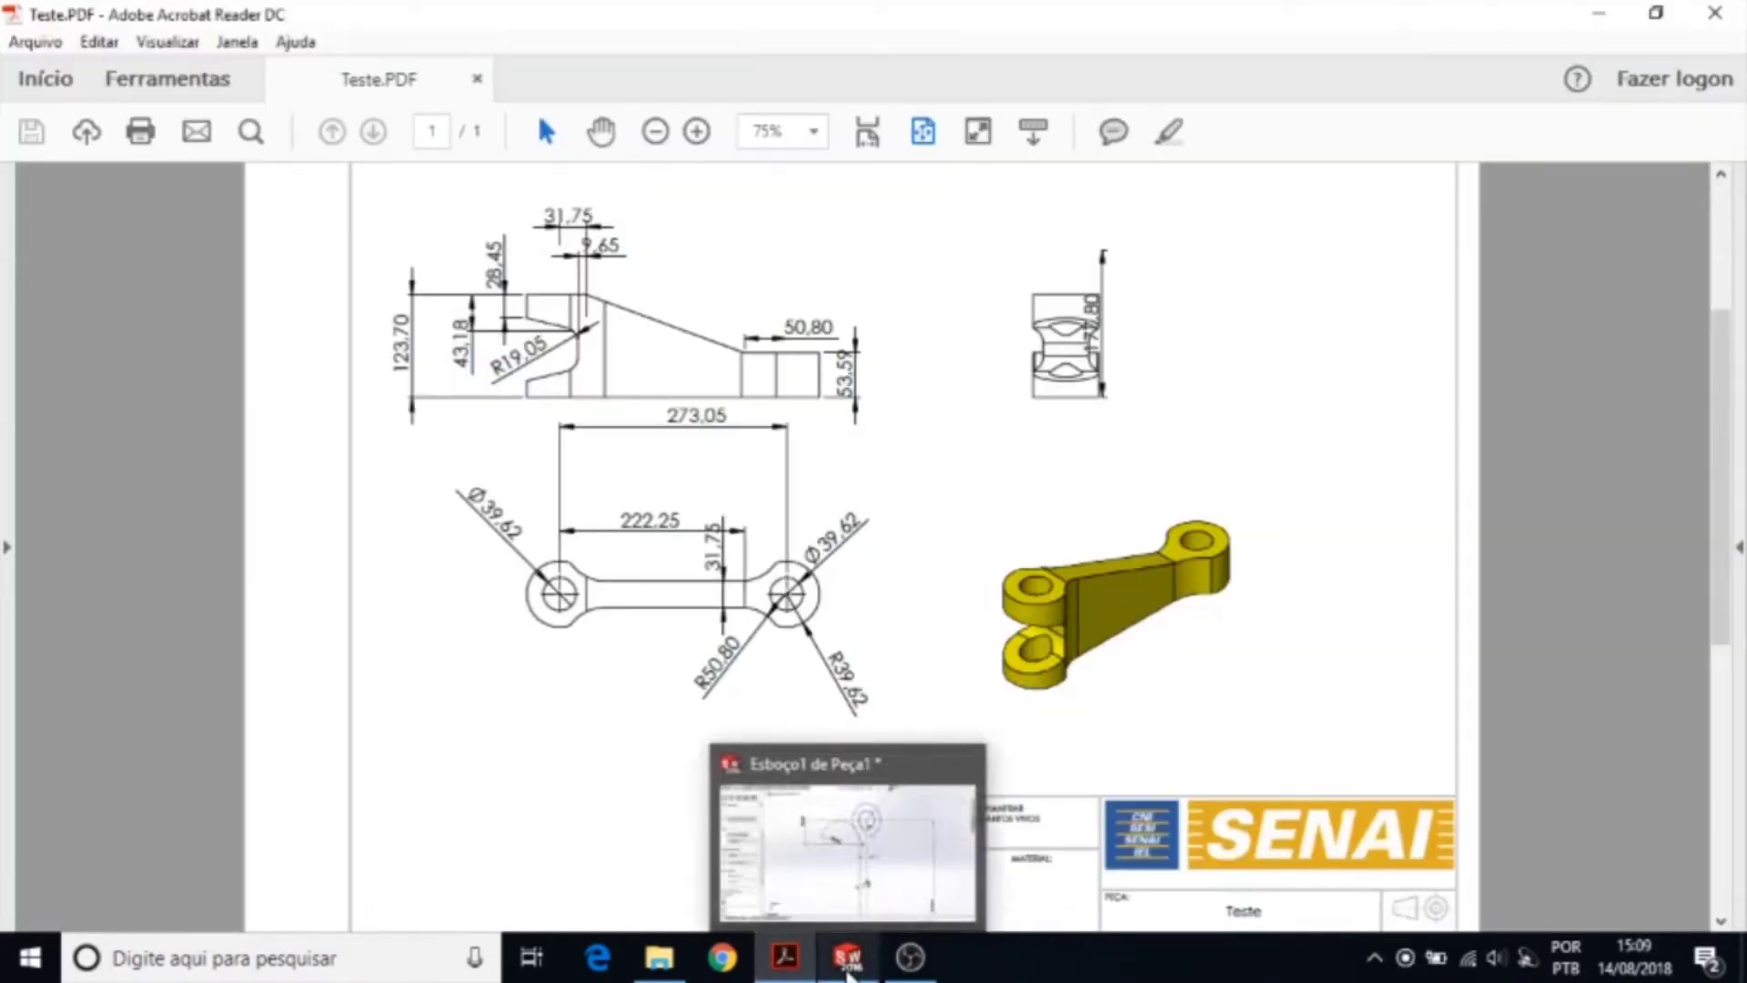
- Trim the stray arc crossing the web line near the lower boss
left_click(848, 957)
scroll(998, 608, "up", 2)
scroll(946, 728, "down", 4)
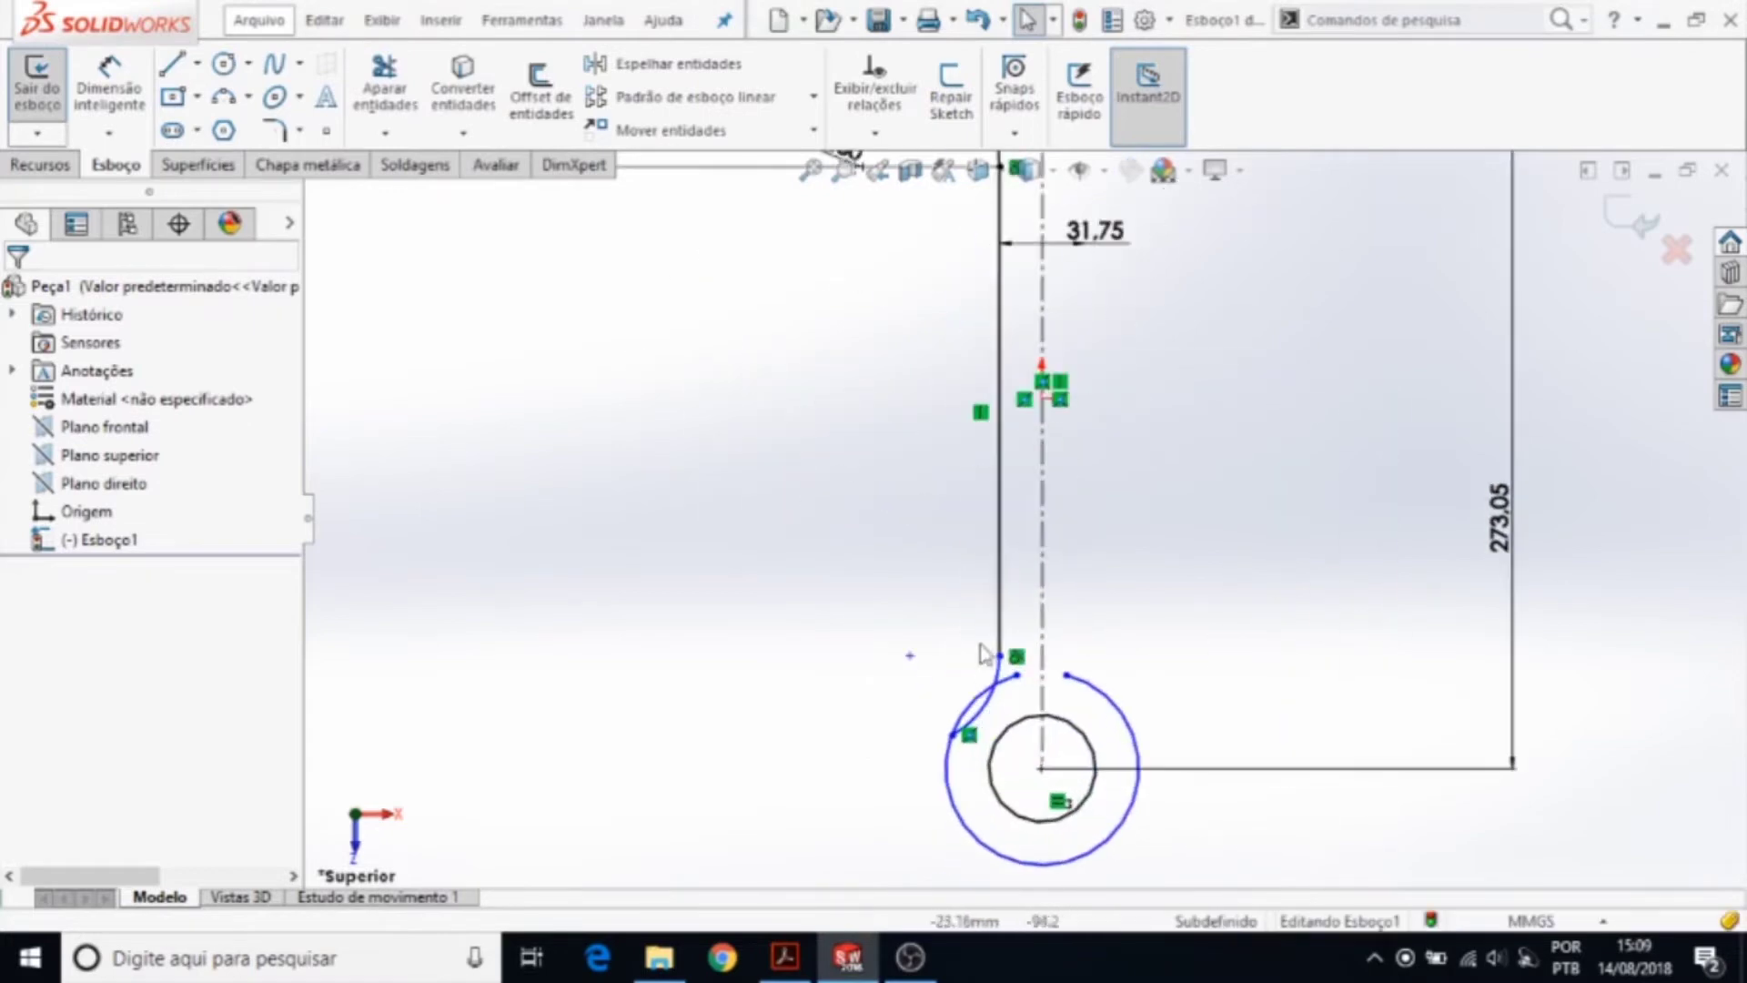
left_click(384, 87)
scroll(989, 638, "down", 2)
left_click(1024, 734)
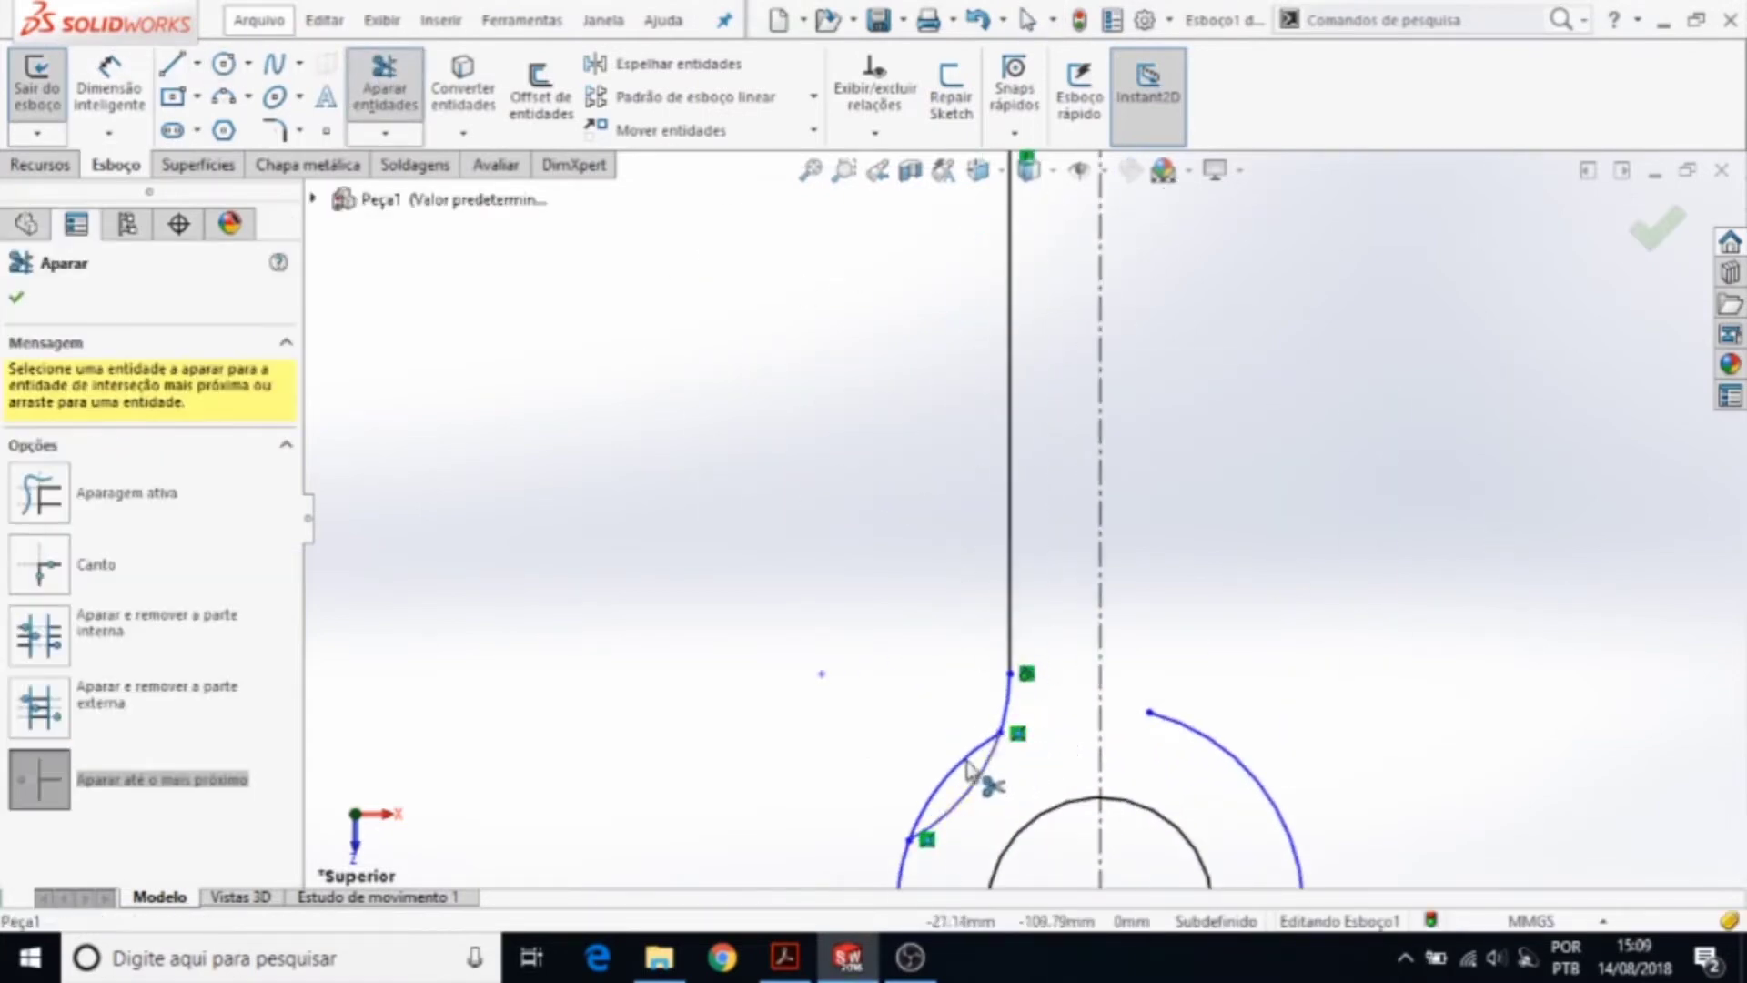
scroll(967, 695, "up", 3)
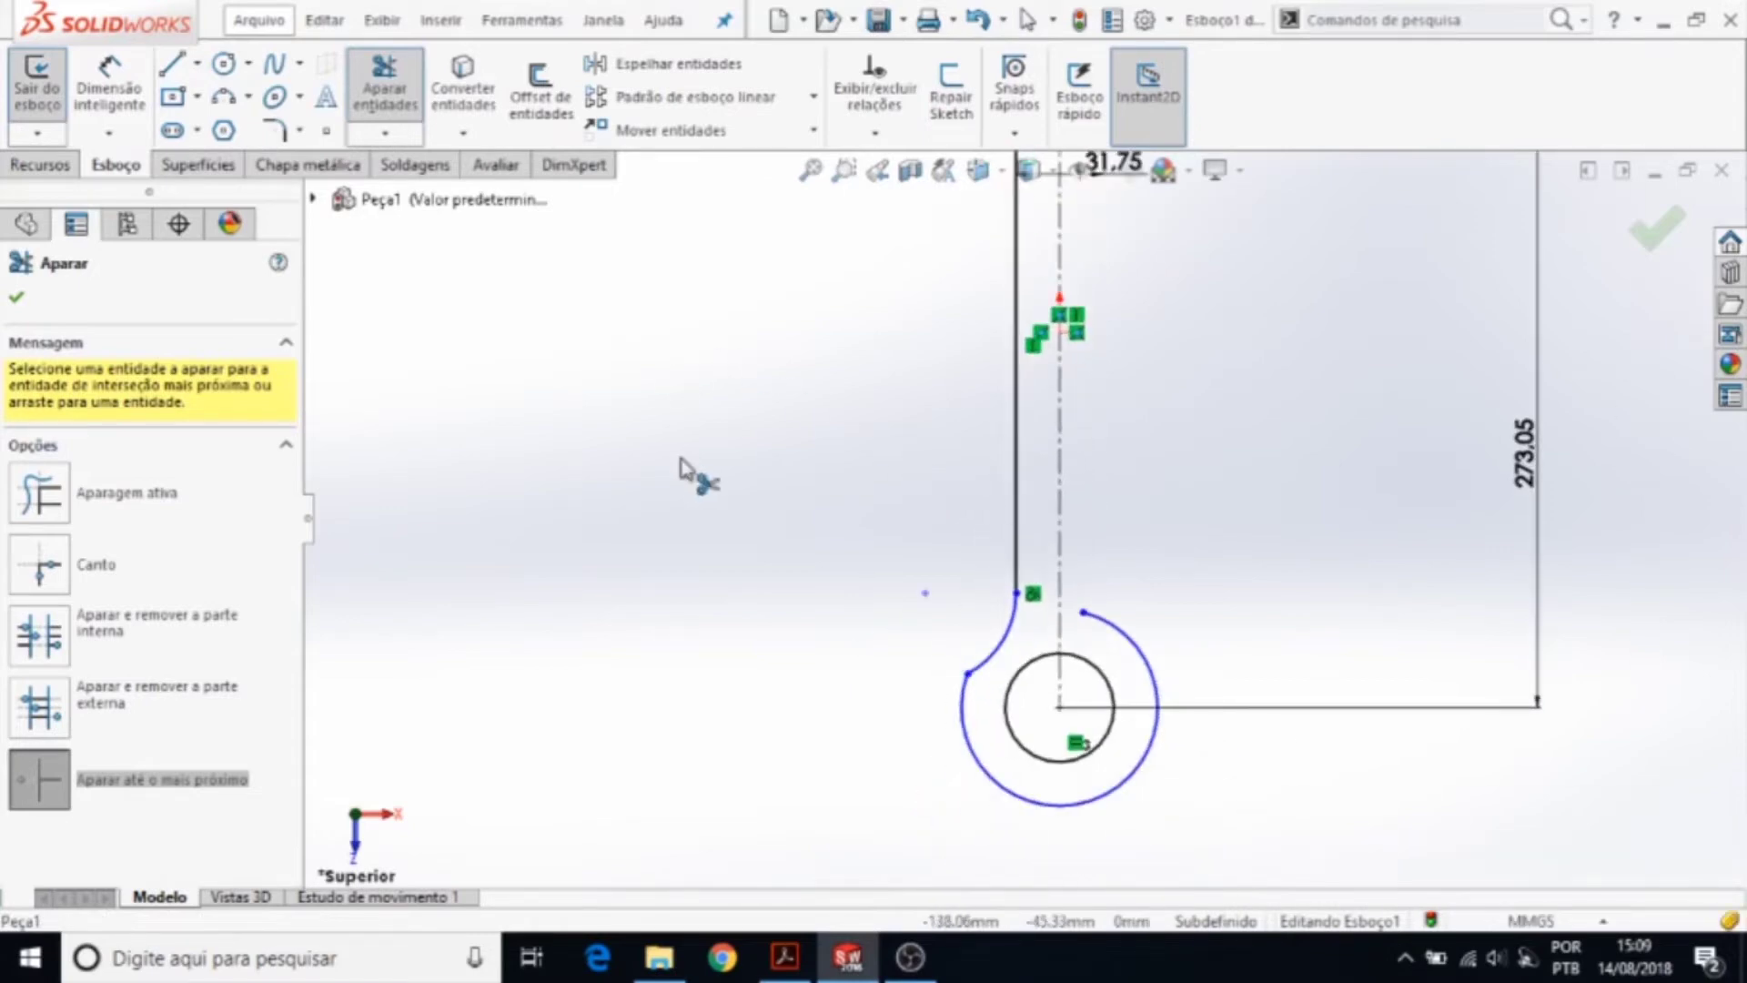
key("Escape")
scroll(1022, 513, "up", 3)
- Place the lower blend arc's endpoint 50.80 vertically above the lower circle centre
left_click(109, 92)
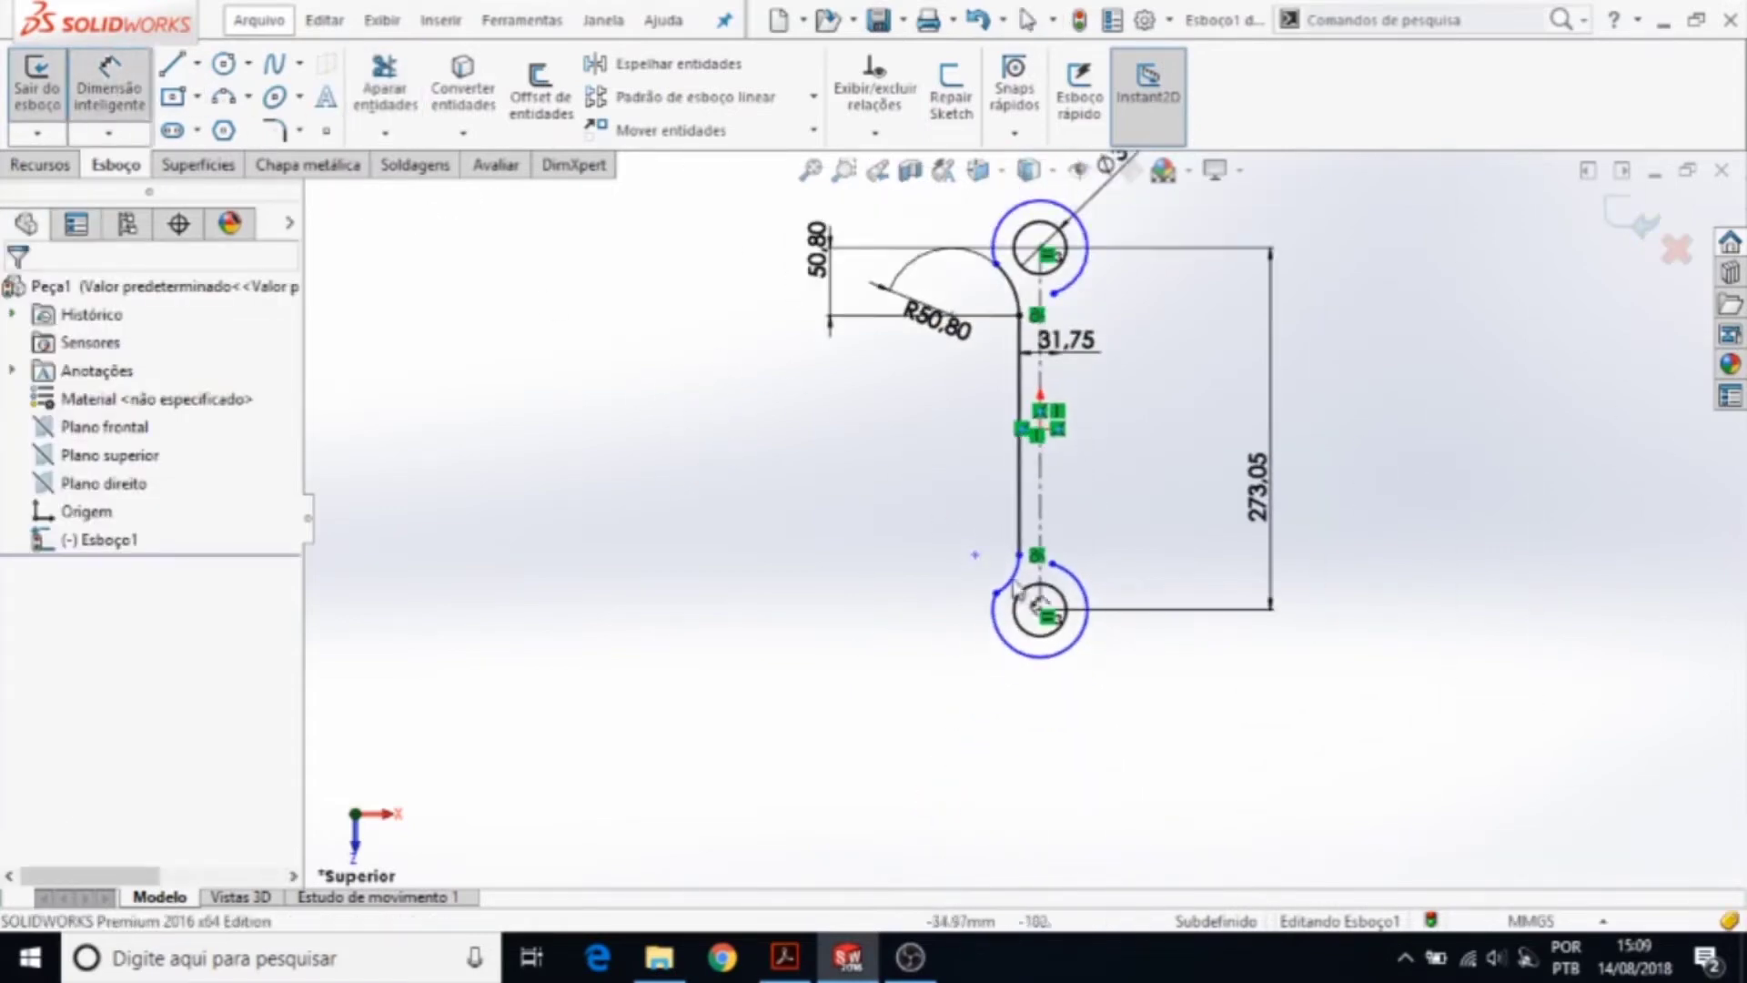
scroll(1037, 610, "down", 3)
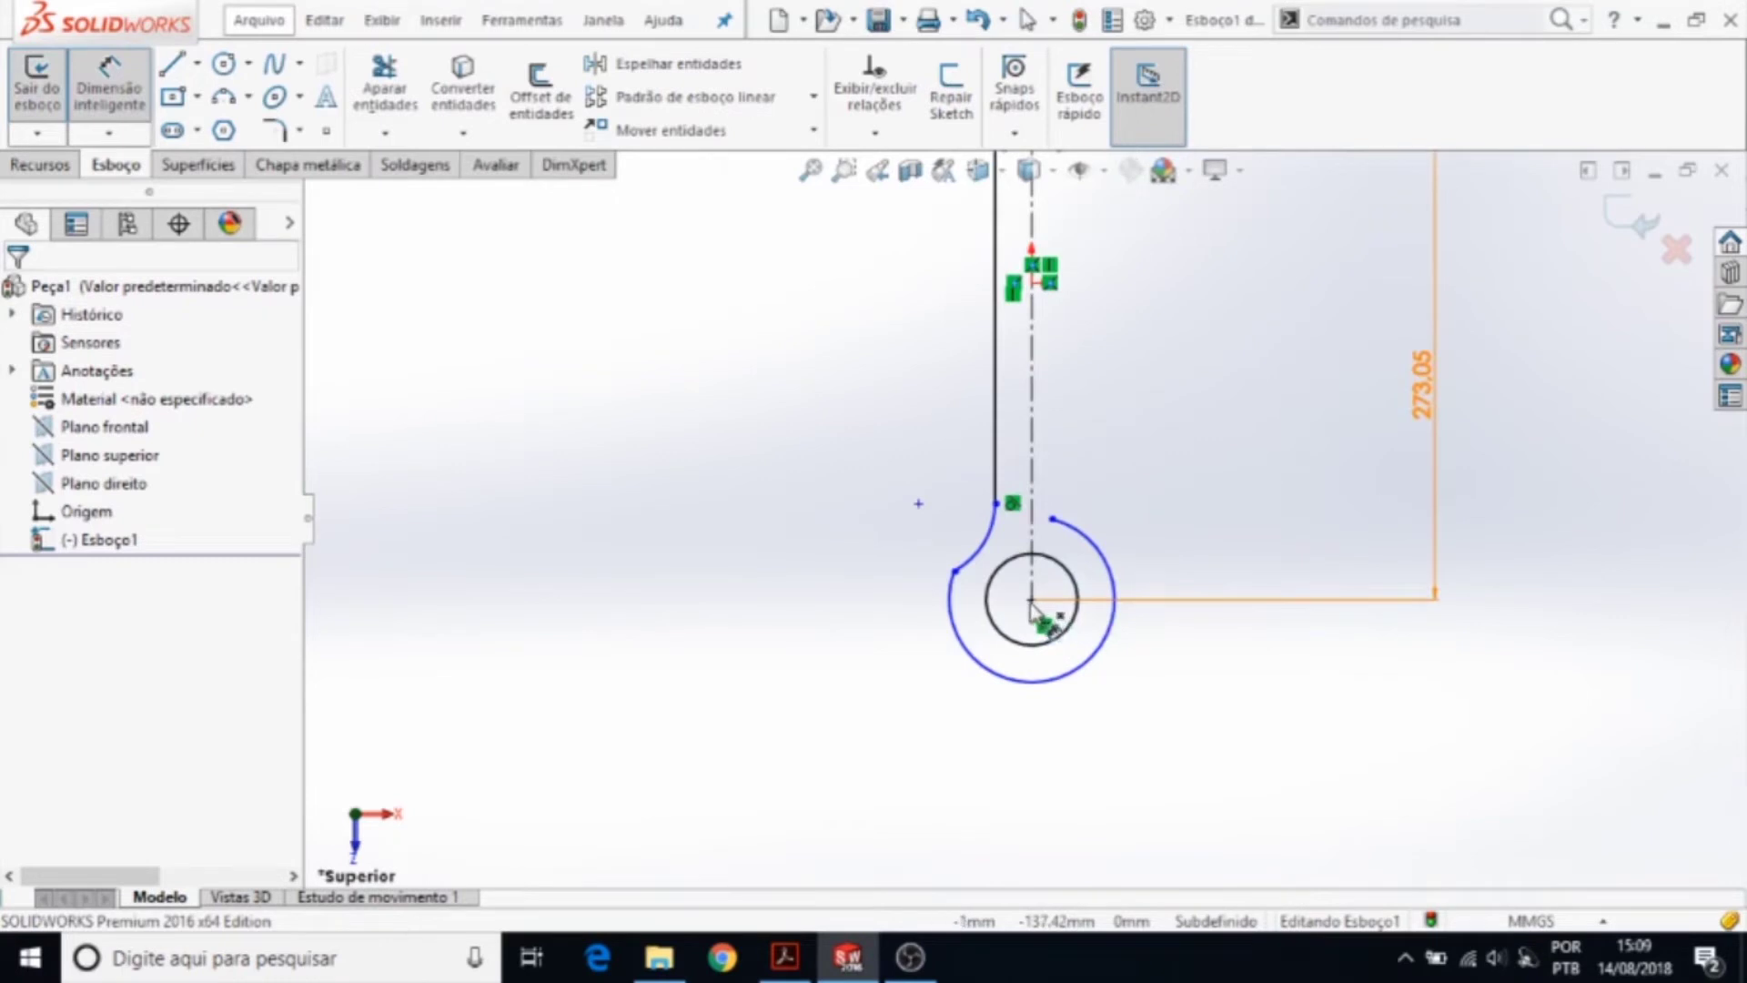
left_click(1032, 601)
left_click(997, 505)
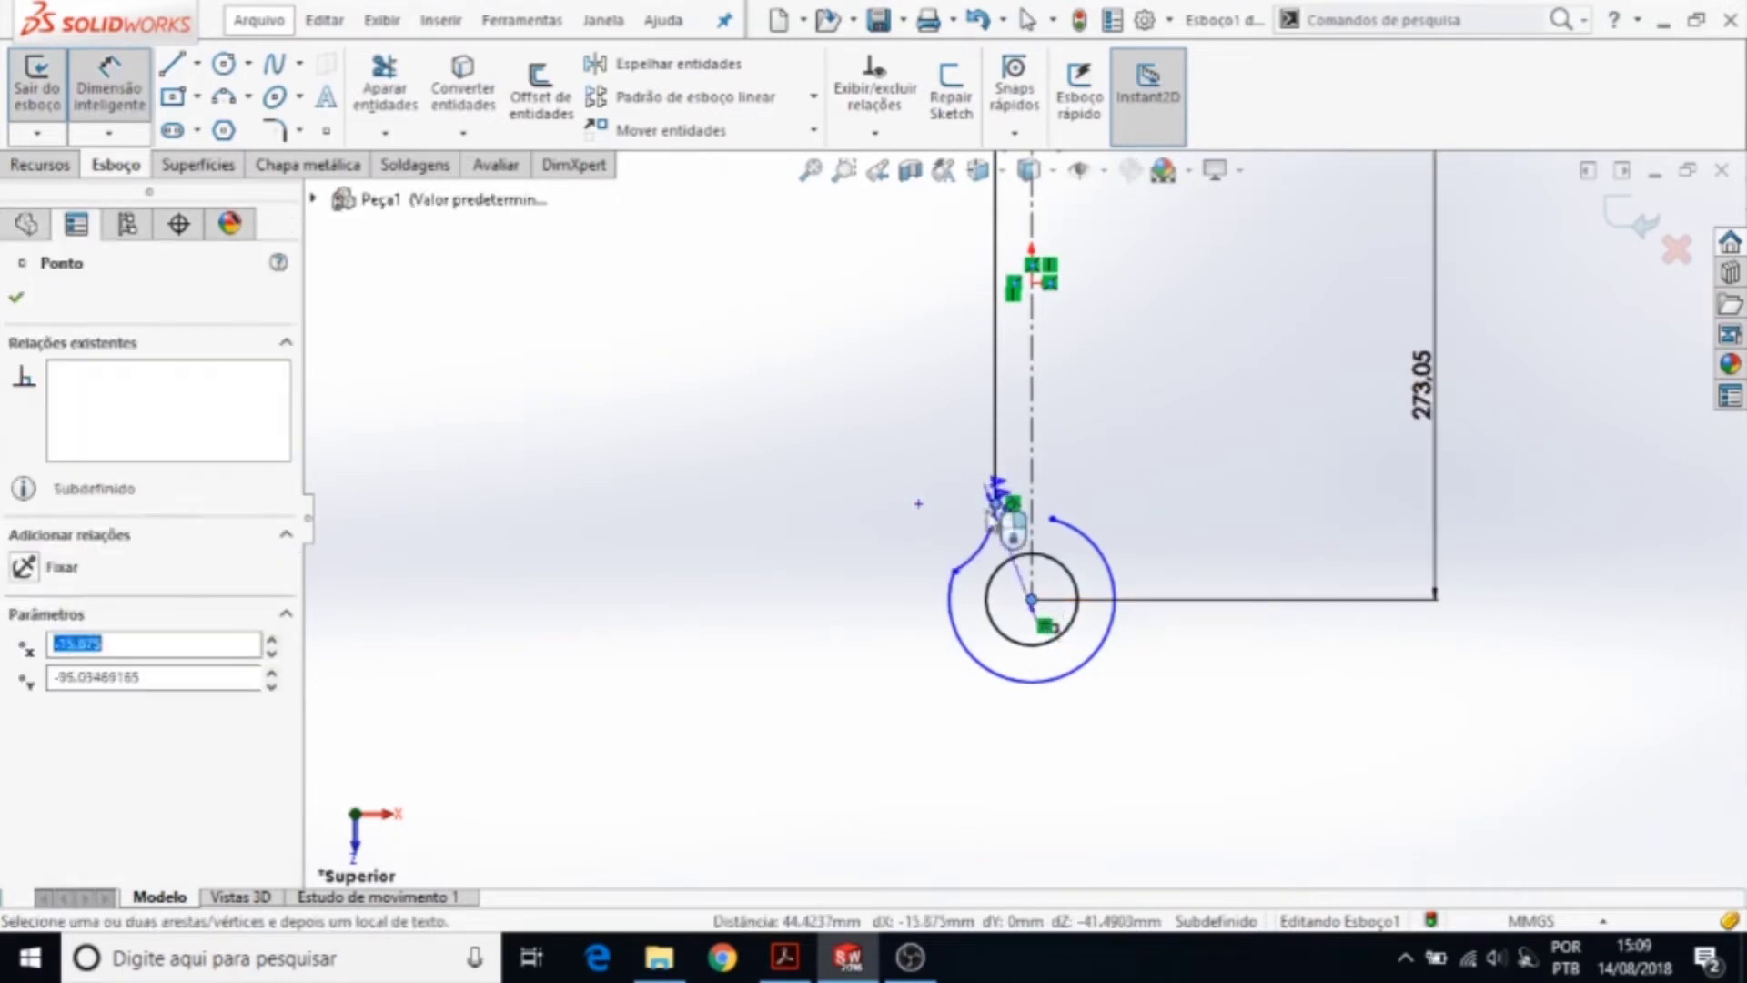
left_click(842, 582)
scroll(979, 473, "up", 3)
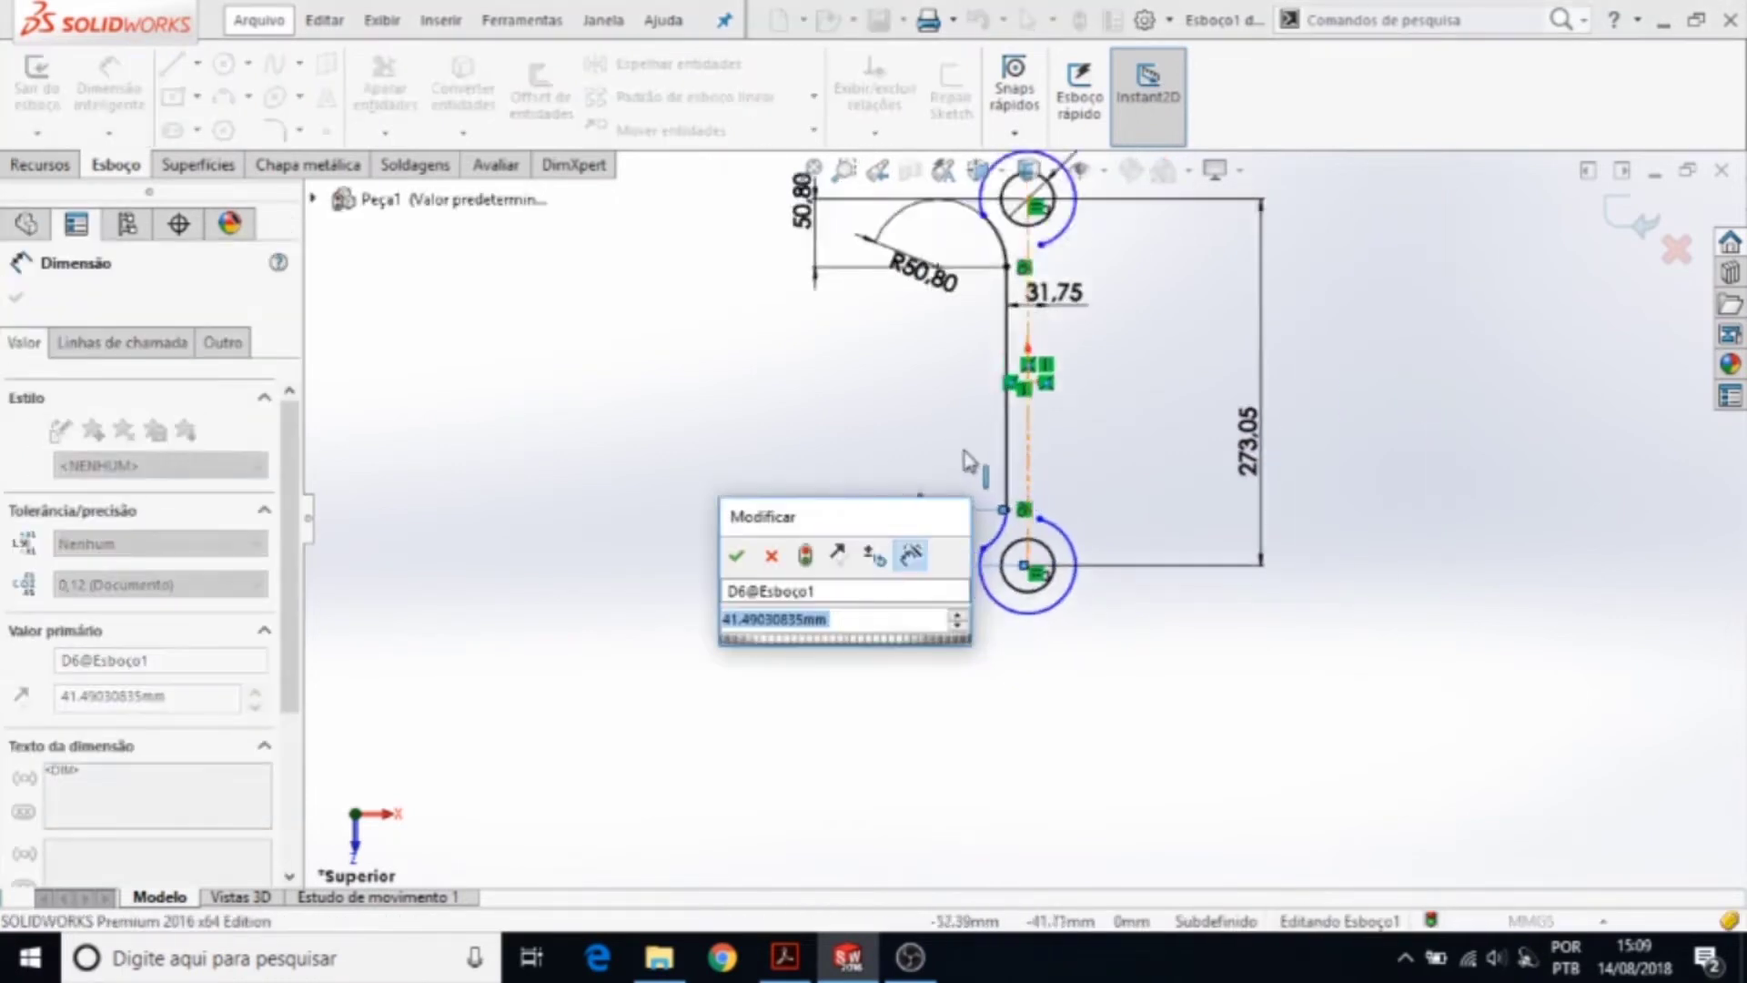
type("50,80")
key("Return")
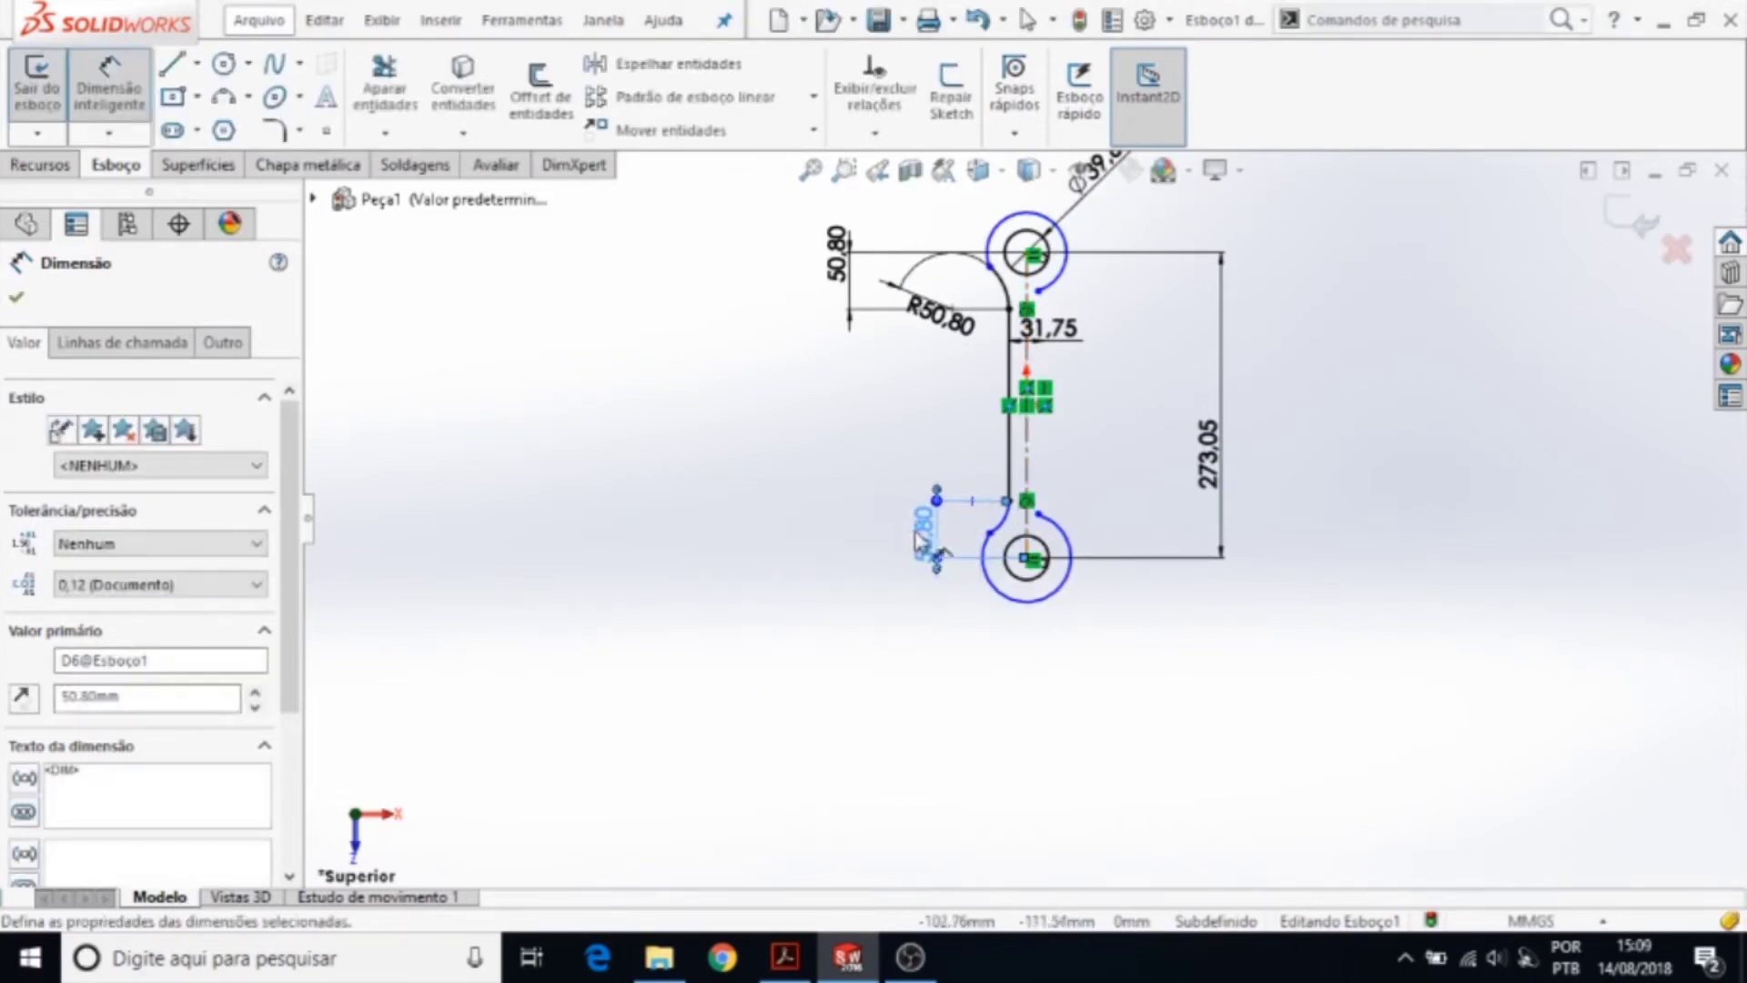
- Give the lower blend arc a radius of 50.80
scroll(979, 519, "down", 3)
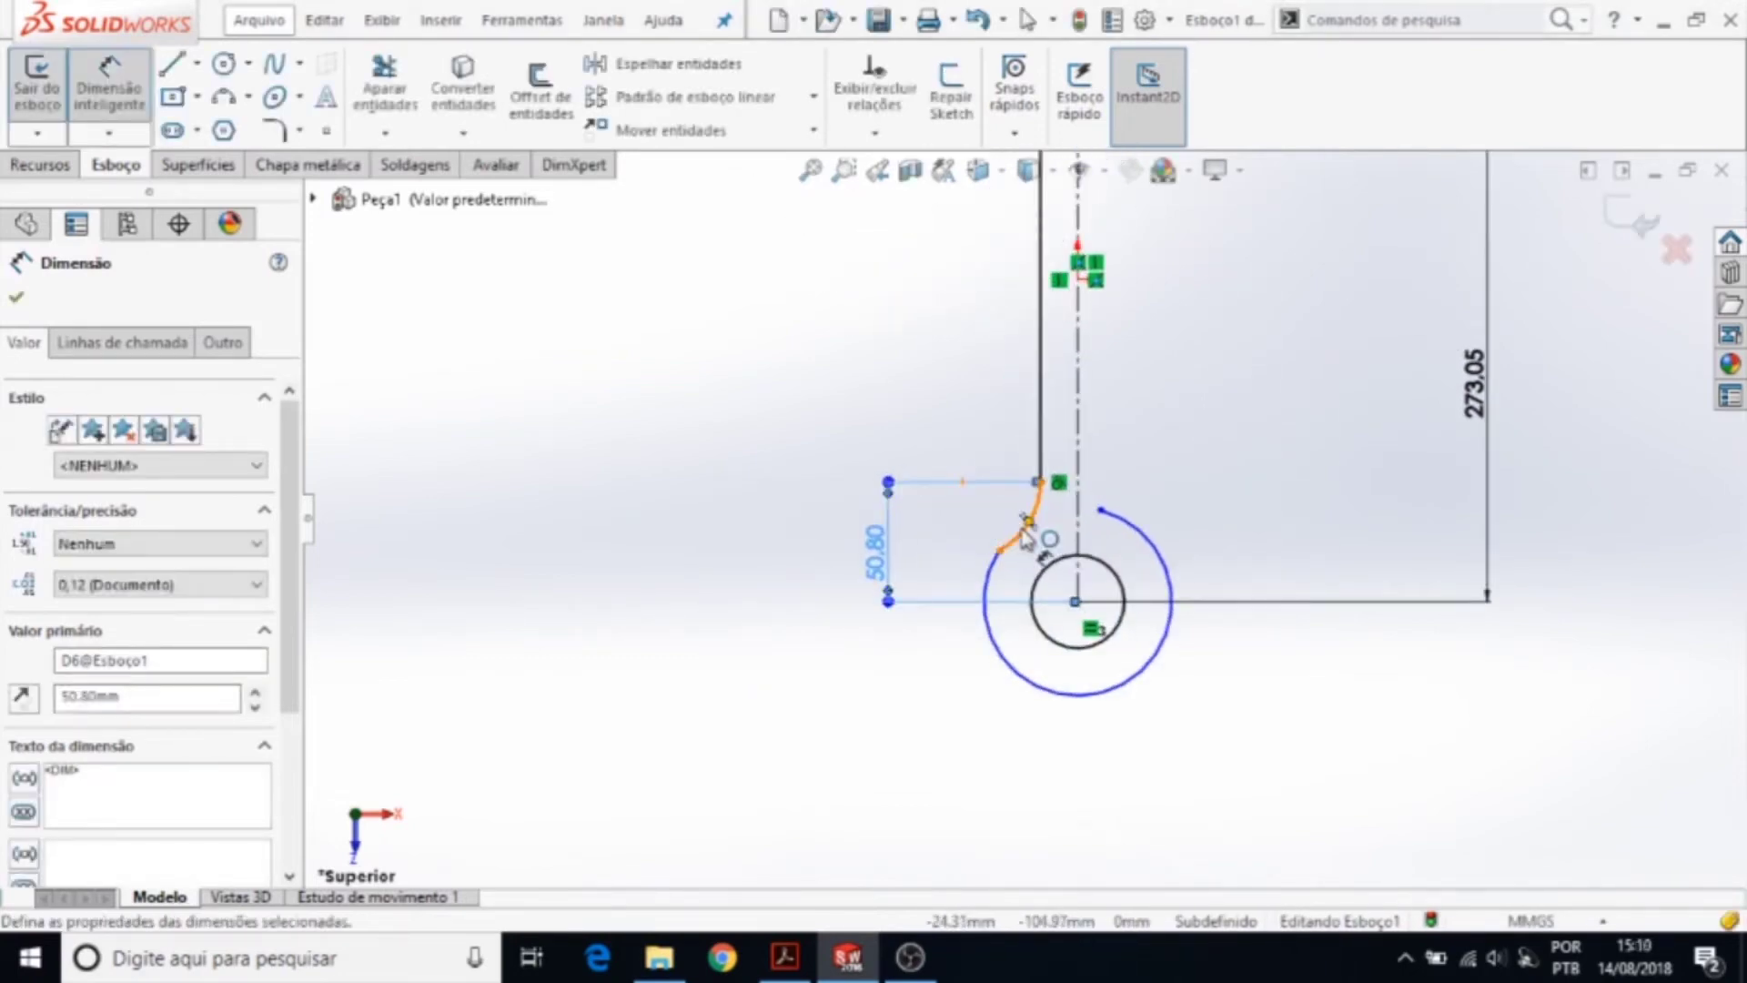
left_click(1025, 532)
left_click(841, 421)
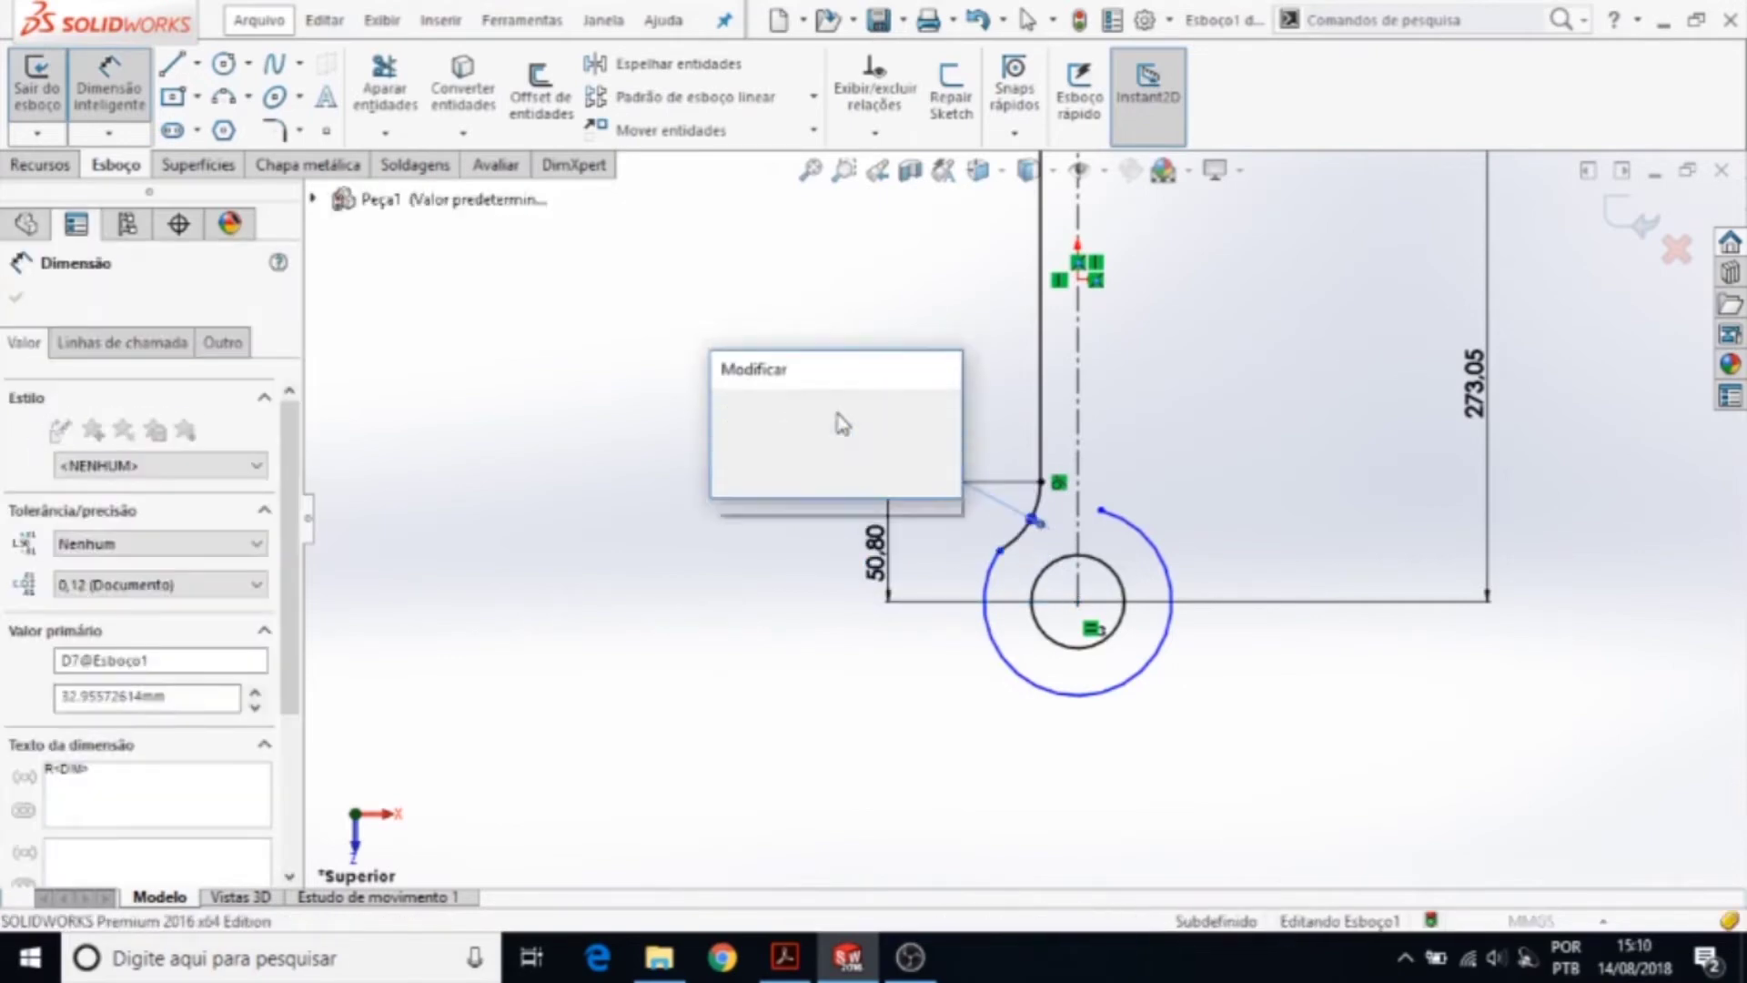
type("50,80")
key("Return")
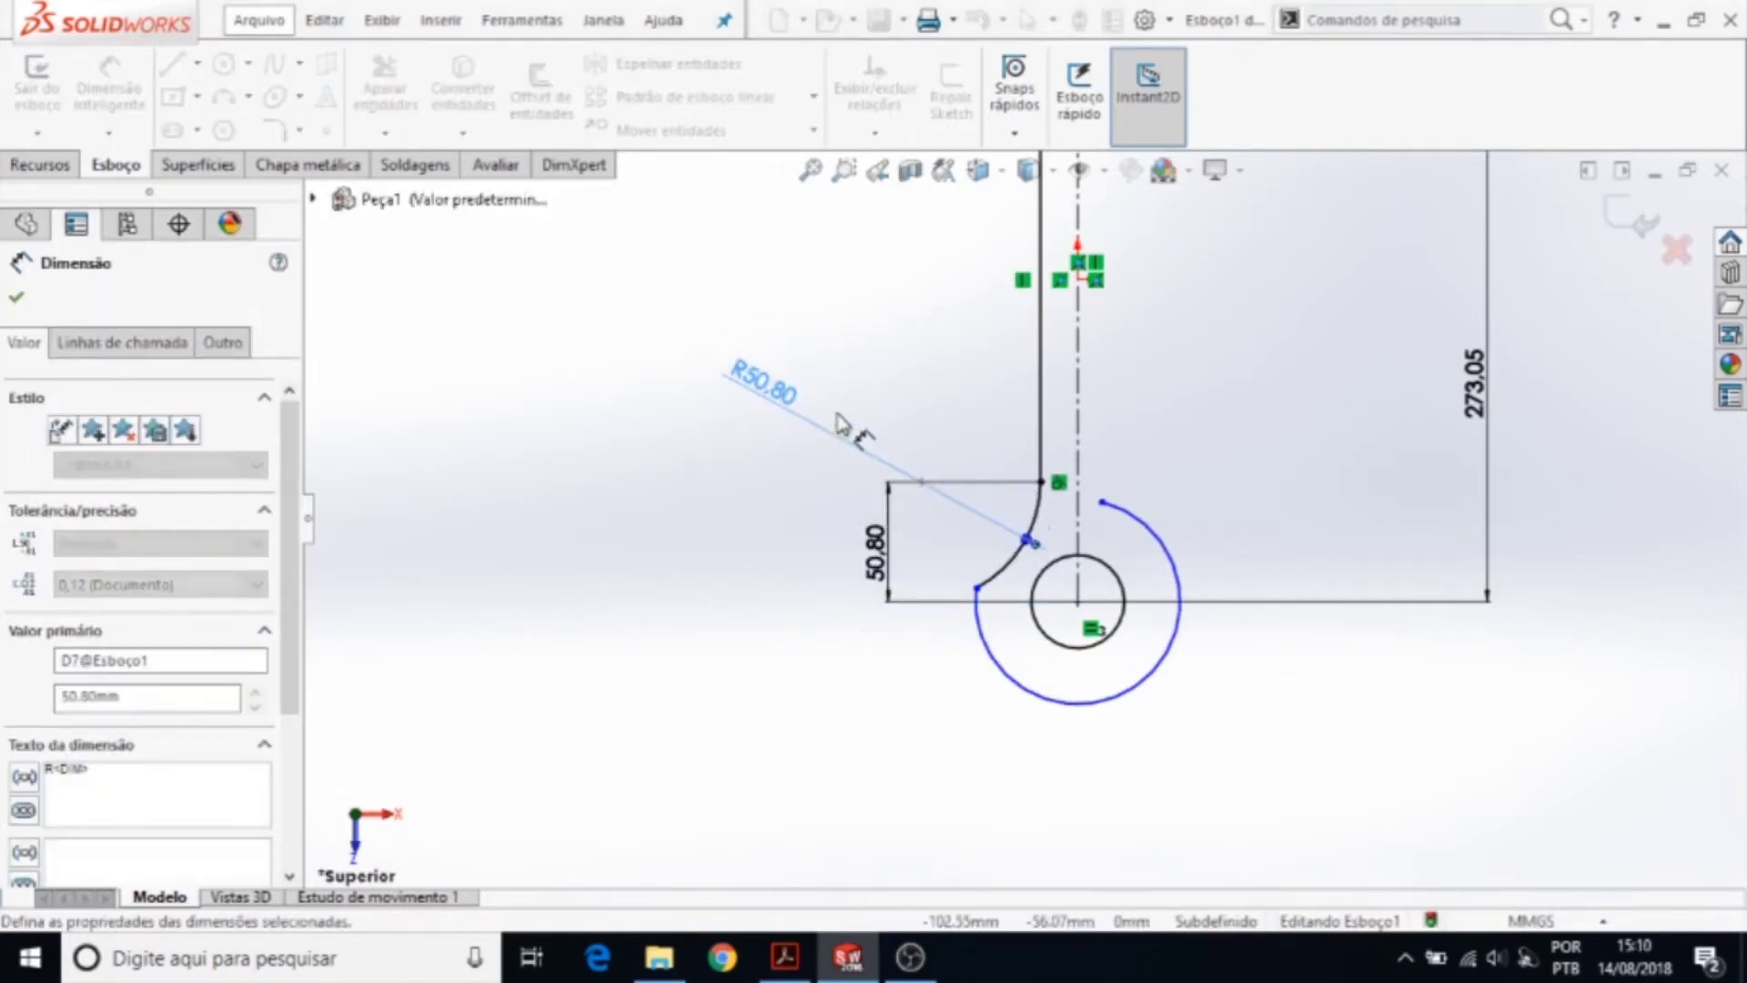
scroll(1154, 421, "up", 2)
scroll(1096, 456, "up", 1)
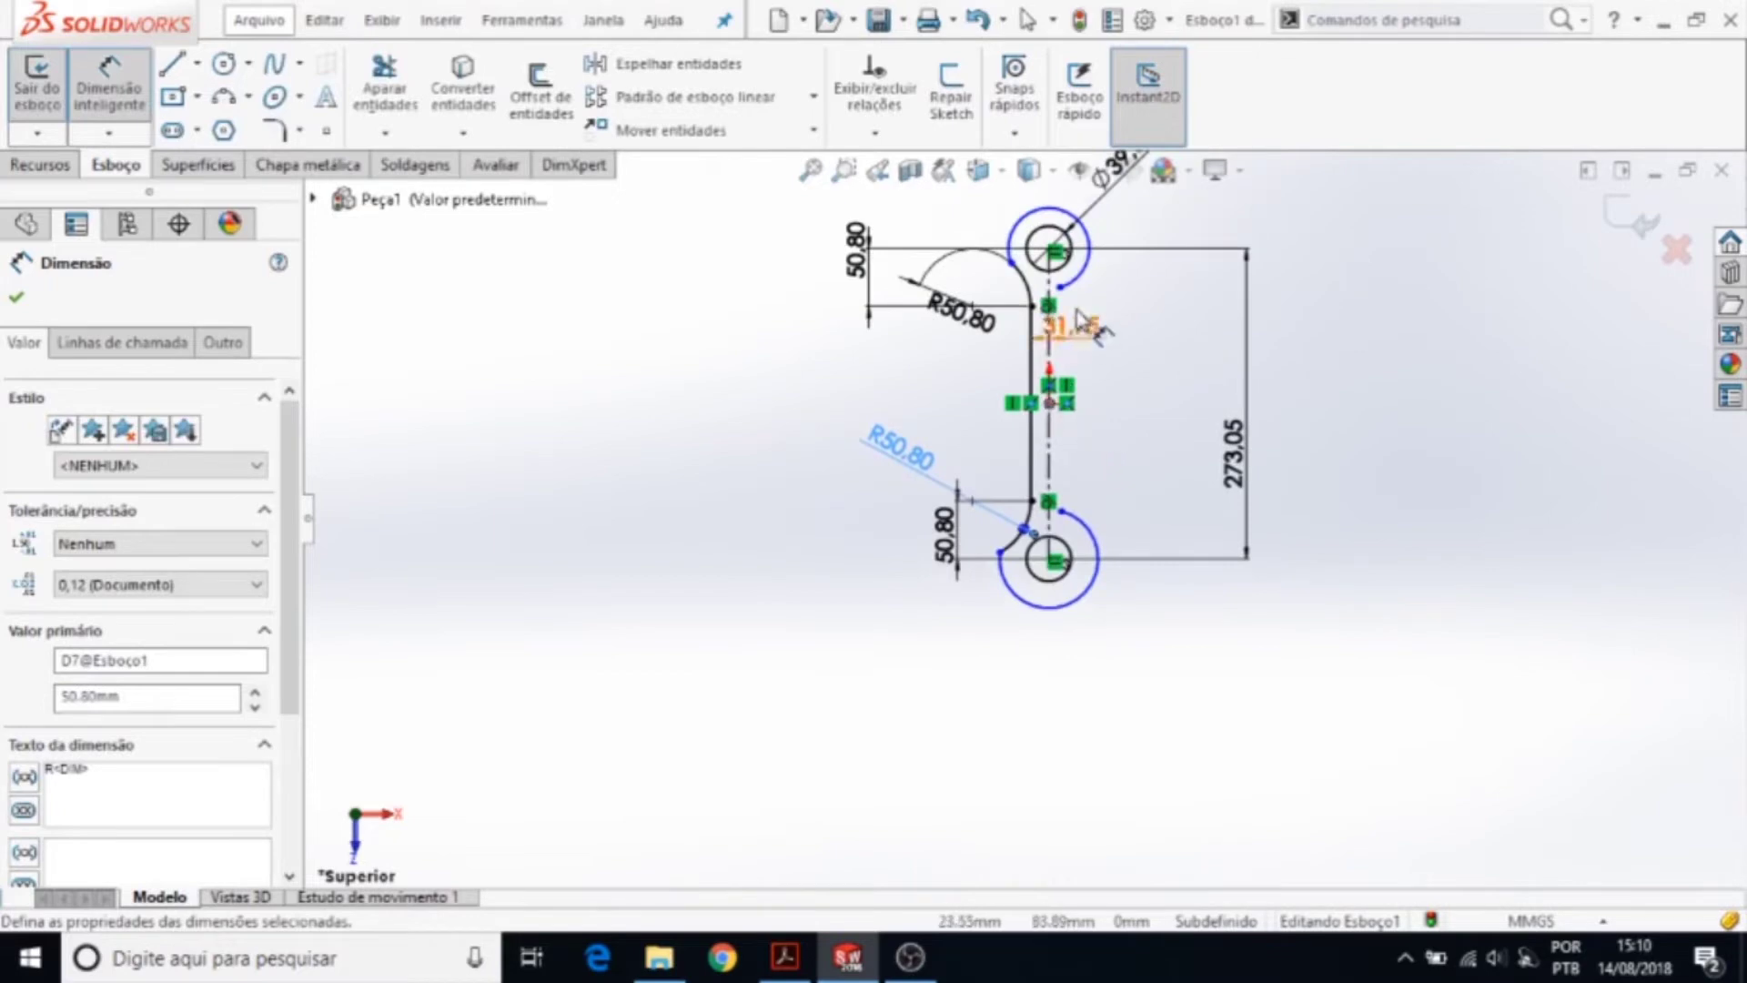
scroll(1074, 328, "down", 2)
scroll(1046, 346, "down", 1)
scroll(1038, 355, "up", 1)
scroll(1033, 359, "up", 1)
key("Escape")
- Add an Equal relation between the upper and lower boss outer arcs
left_click(1064, 368)
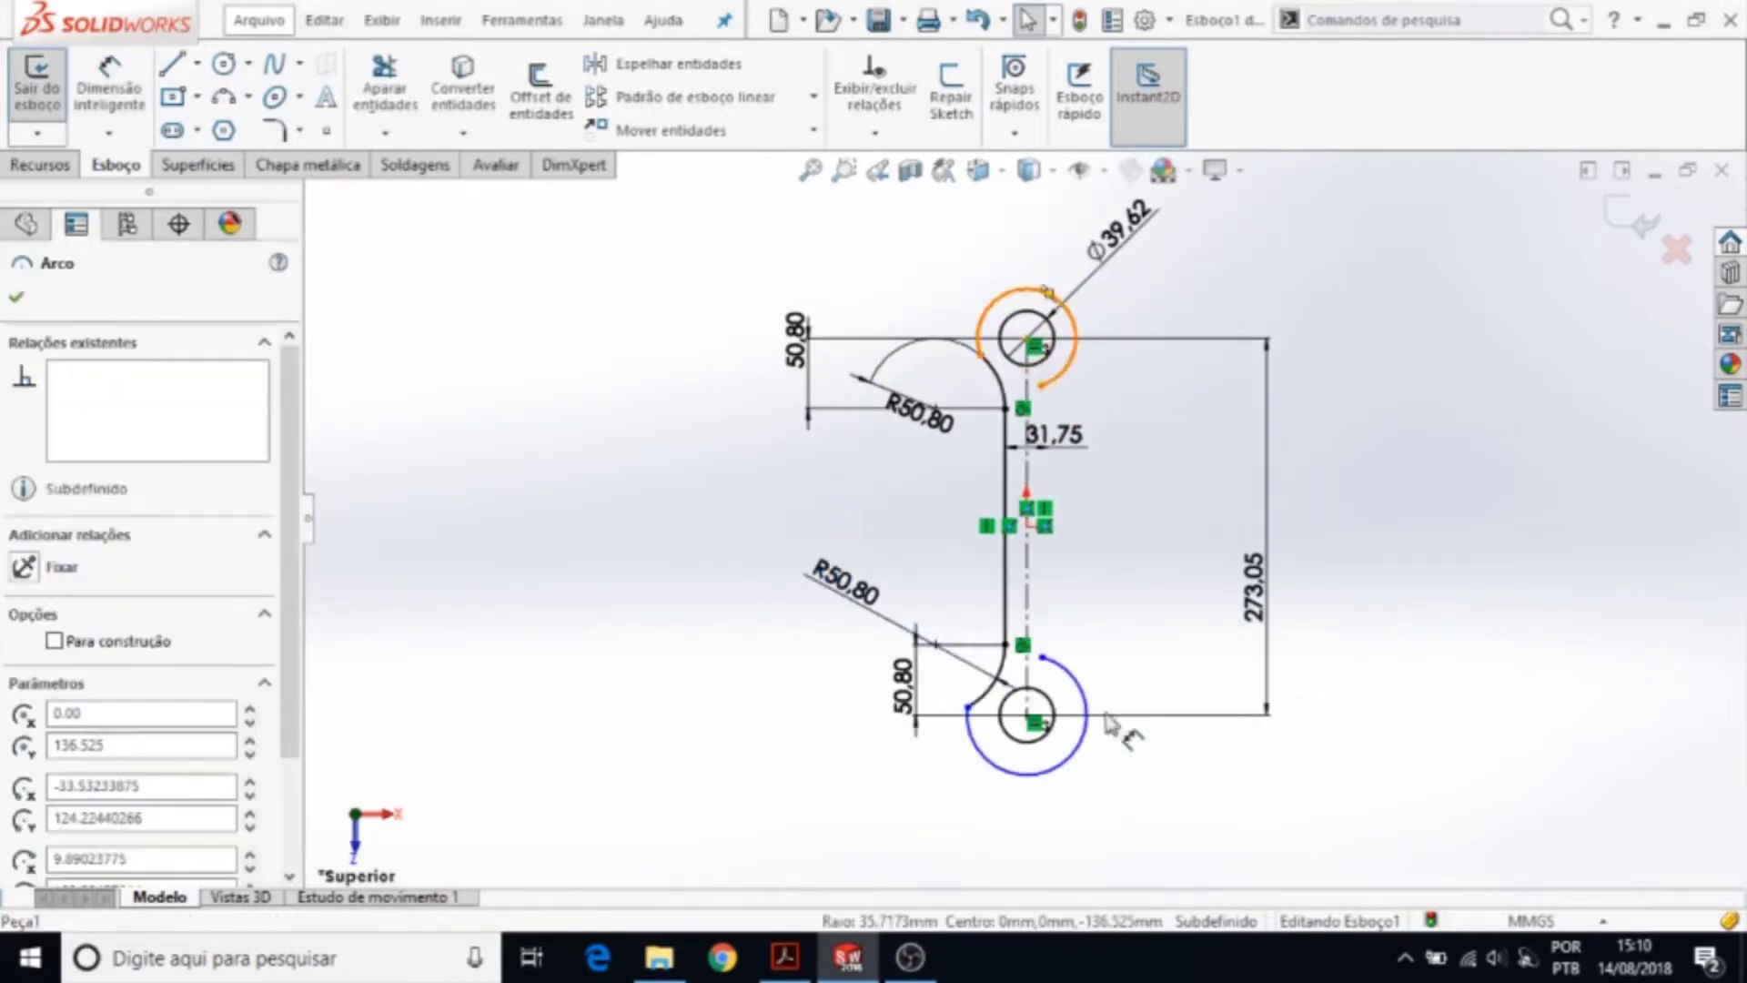
left_click(1071, 764, "ctrl")
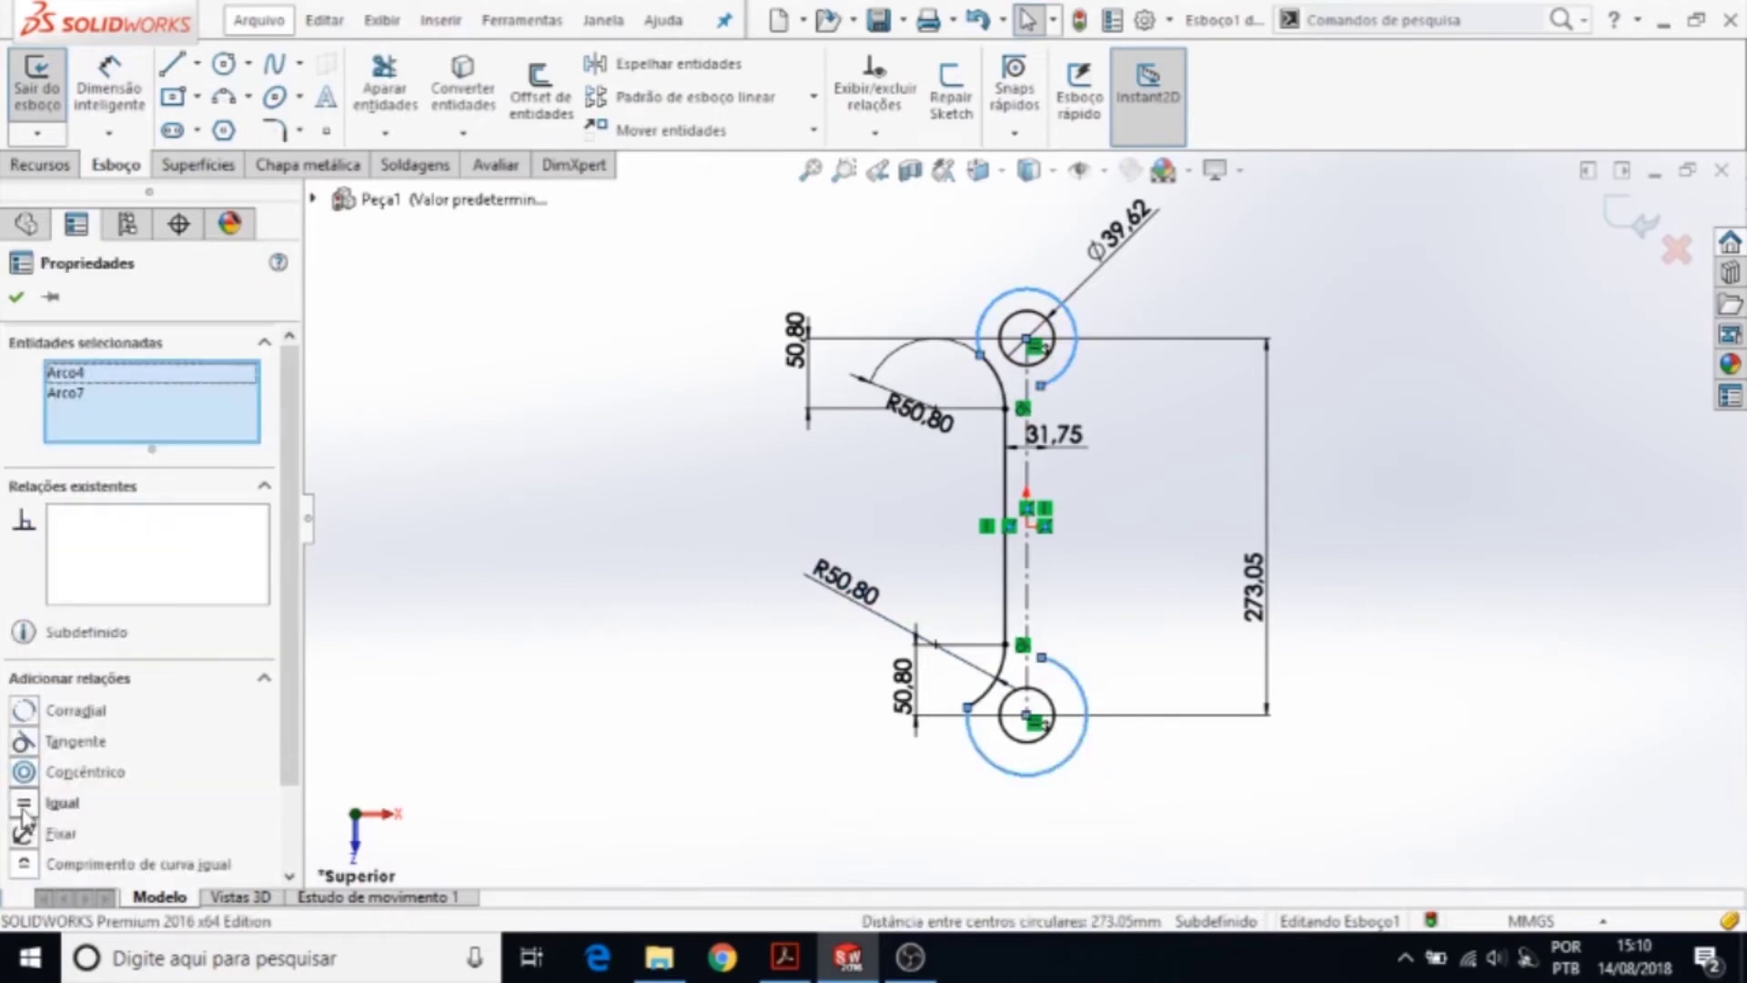
left_click(24, 805)
- Dimension the upper boss outer arc to radius 39.62
left_click(109, 91)
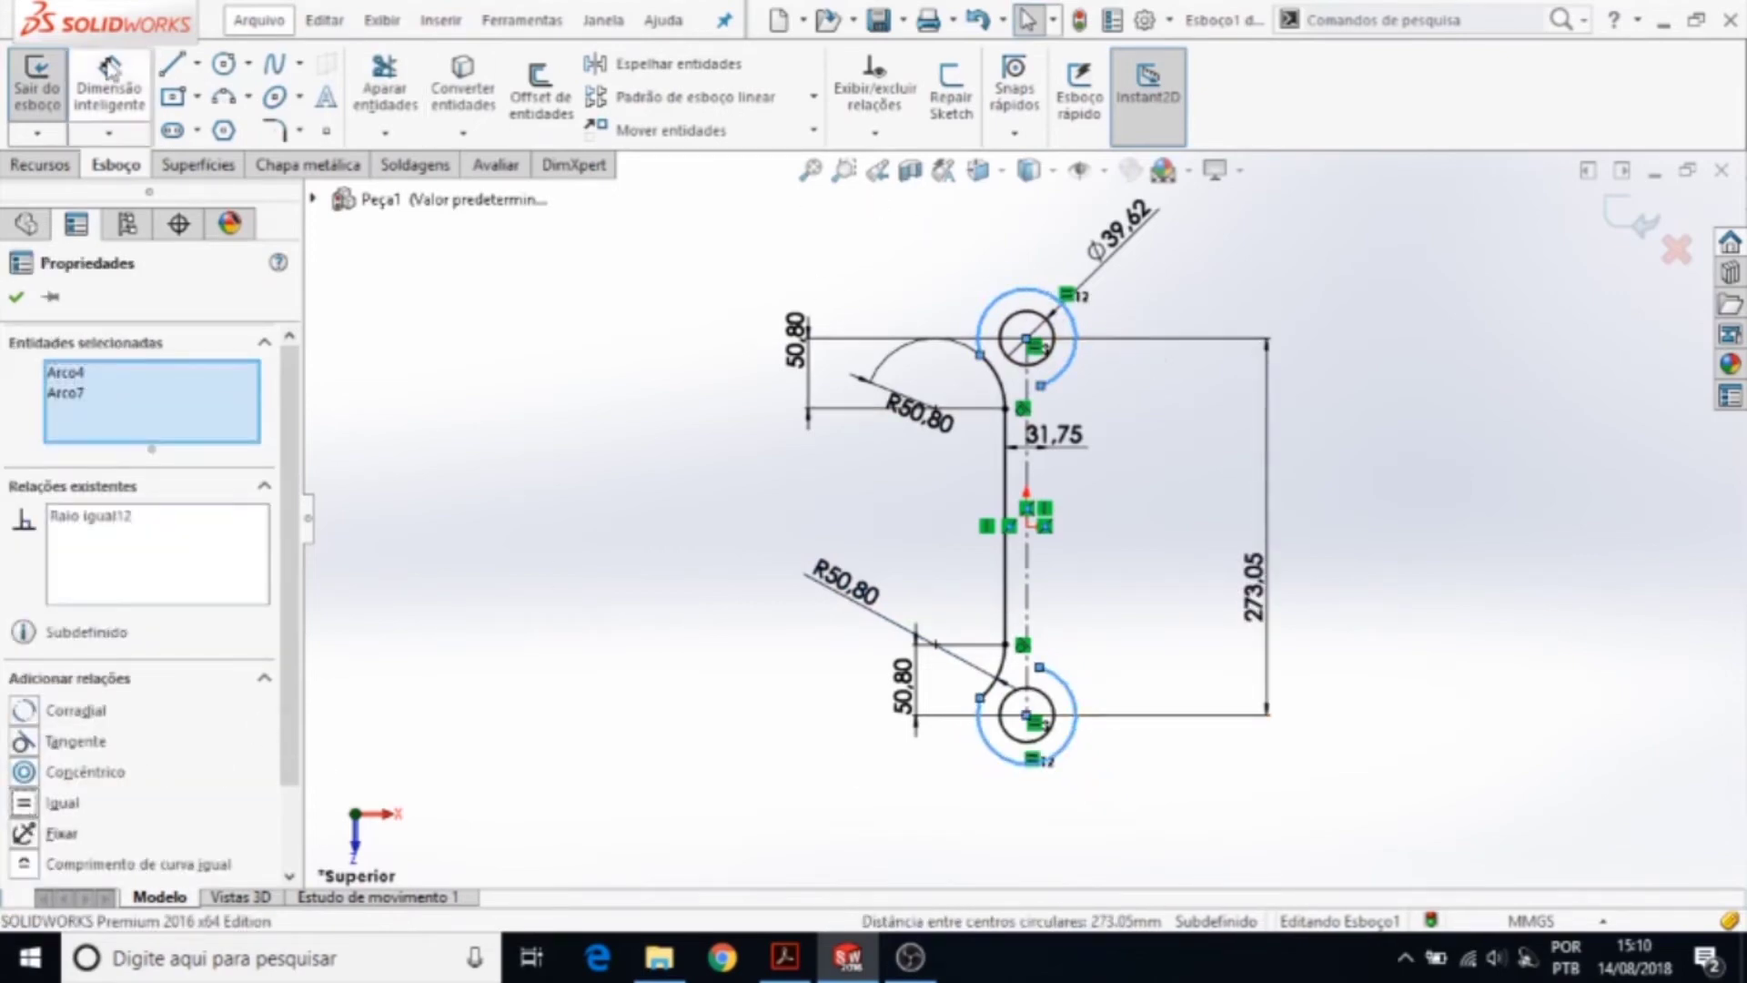
left_click(1005, 303)
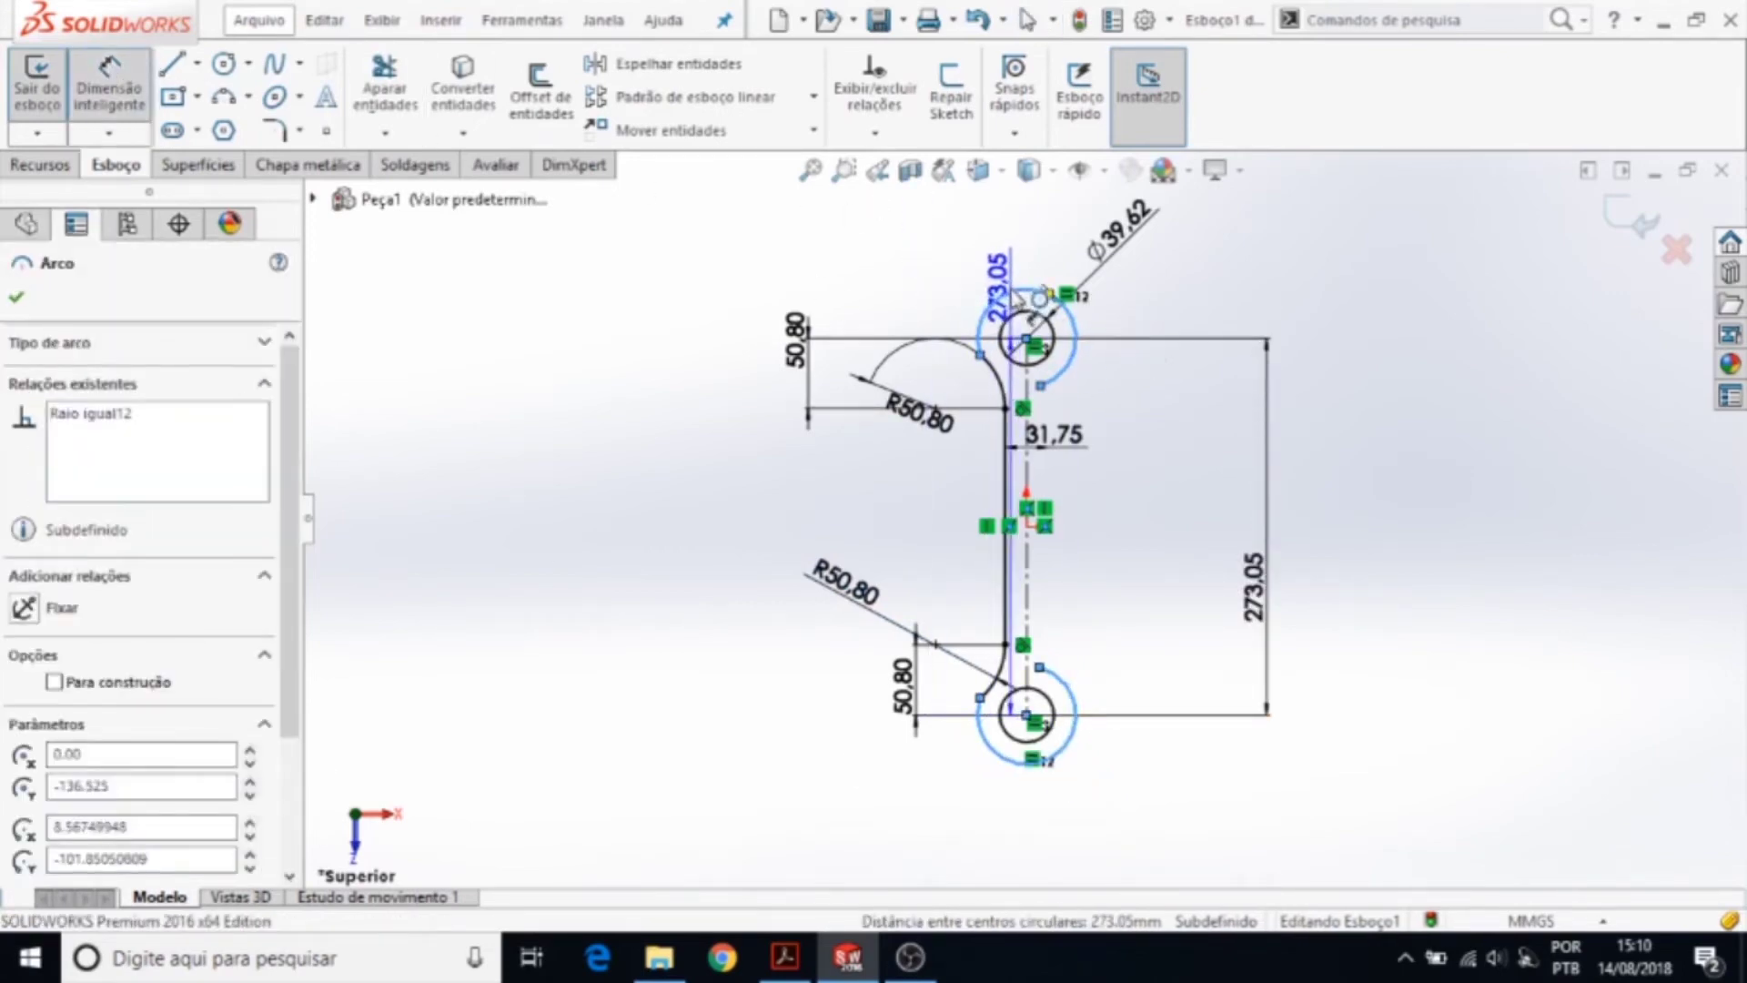
key("Escape")
left_click(109, 91)
left_click(1005, 303)
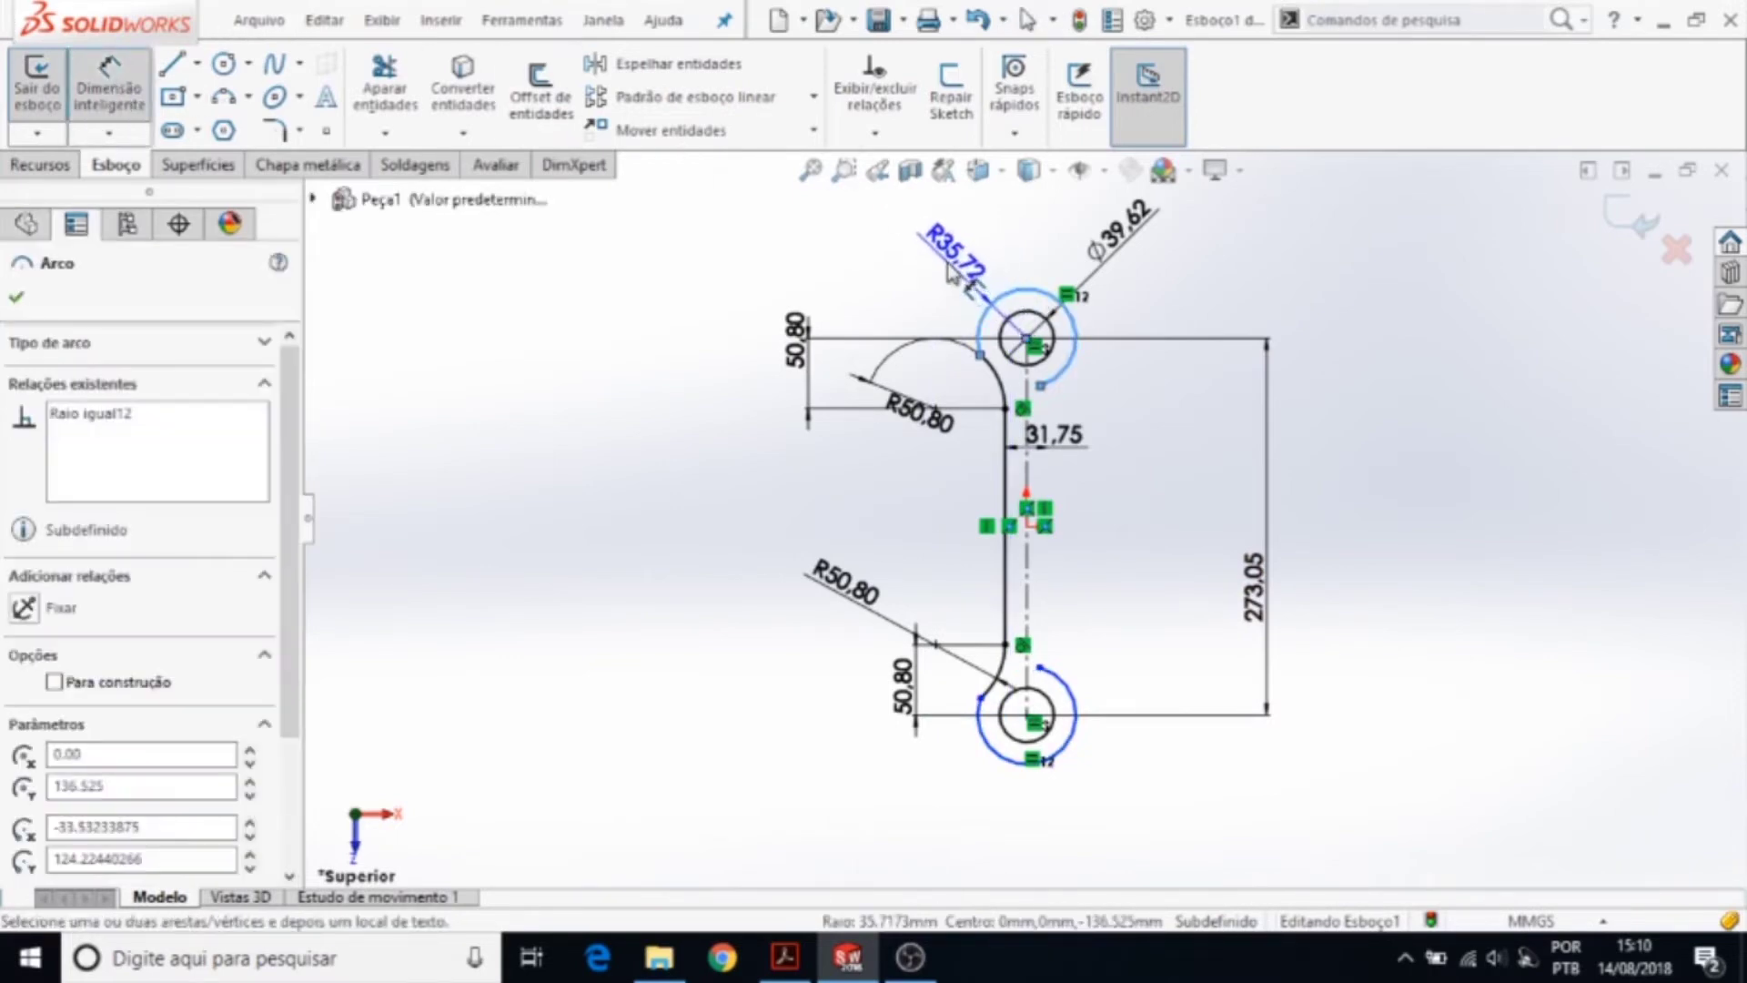
left_click(951, 274)
type("39")
type(",62")
key("Return")
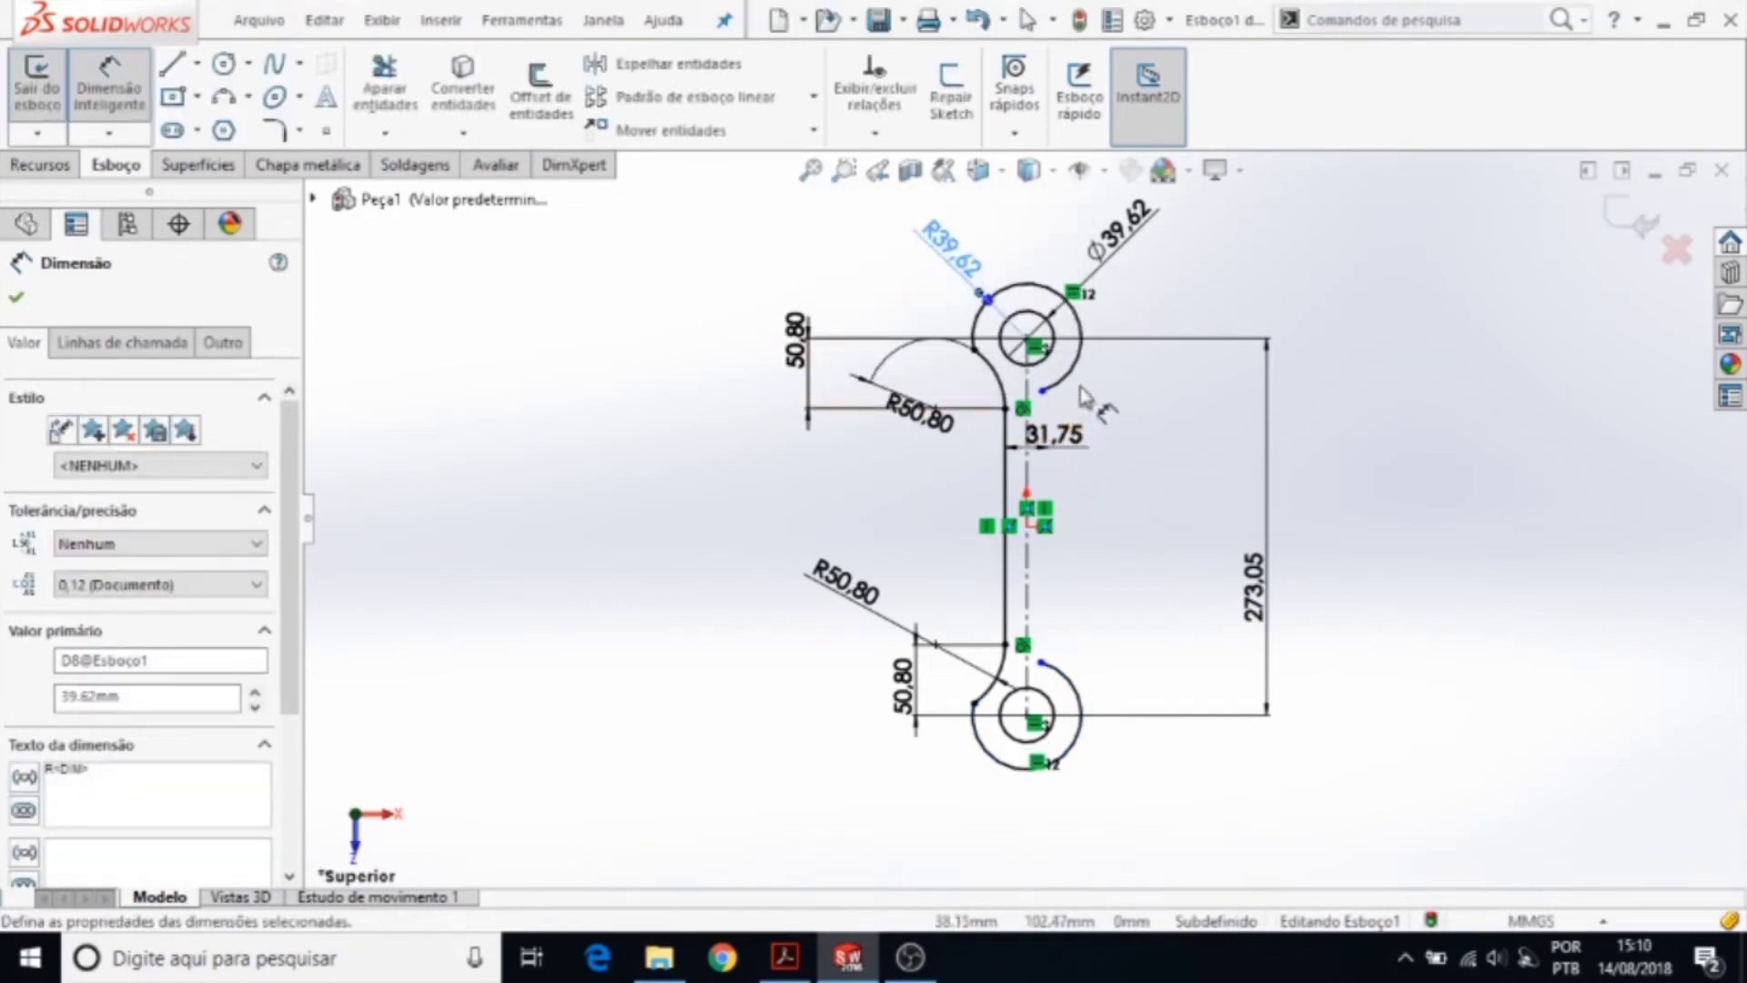
scroll(1066, 417, "down", 1)
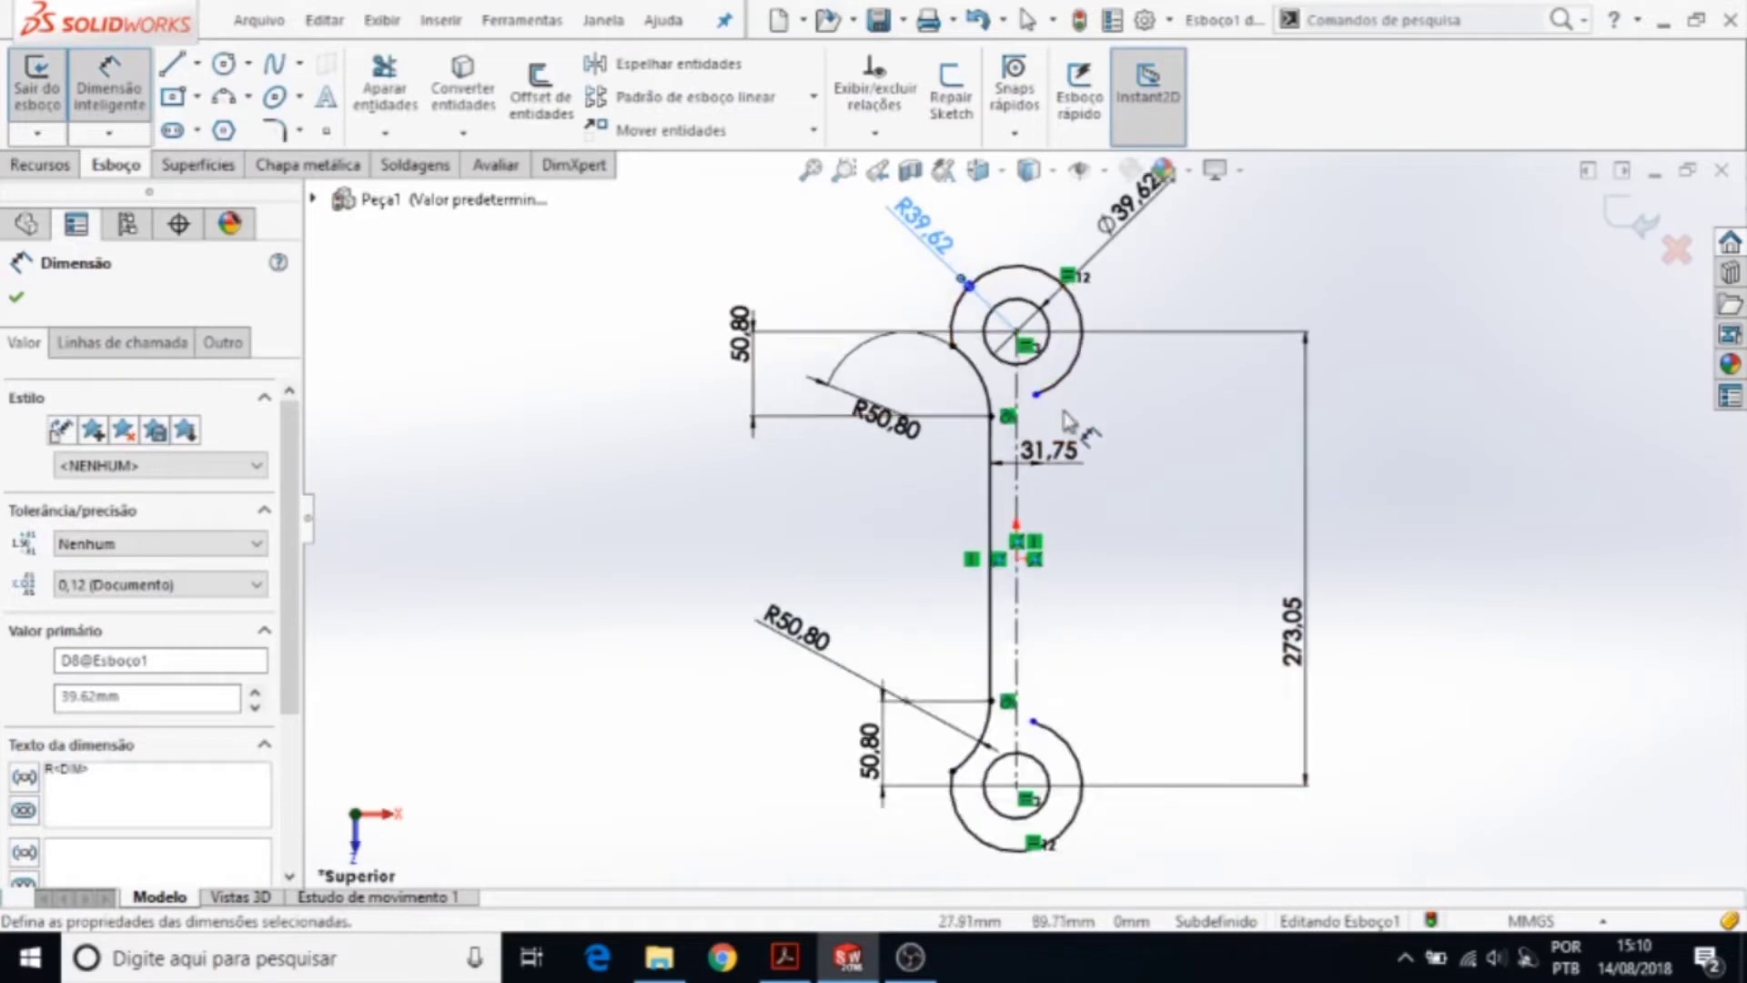
scroll(1067, 416, "down", 1)
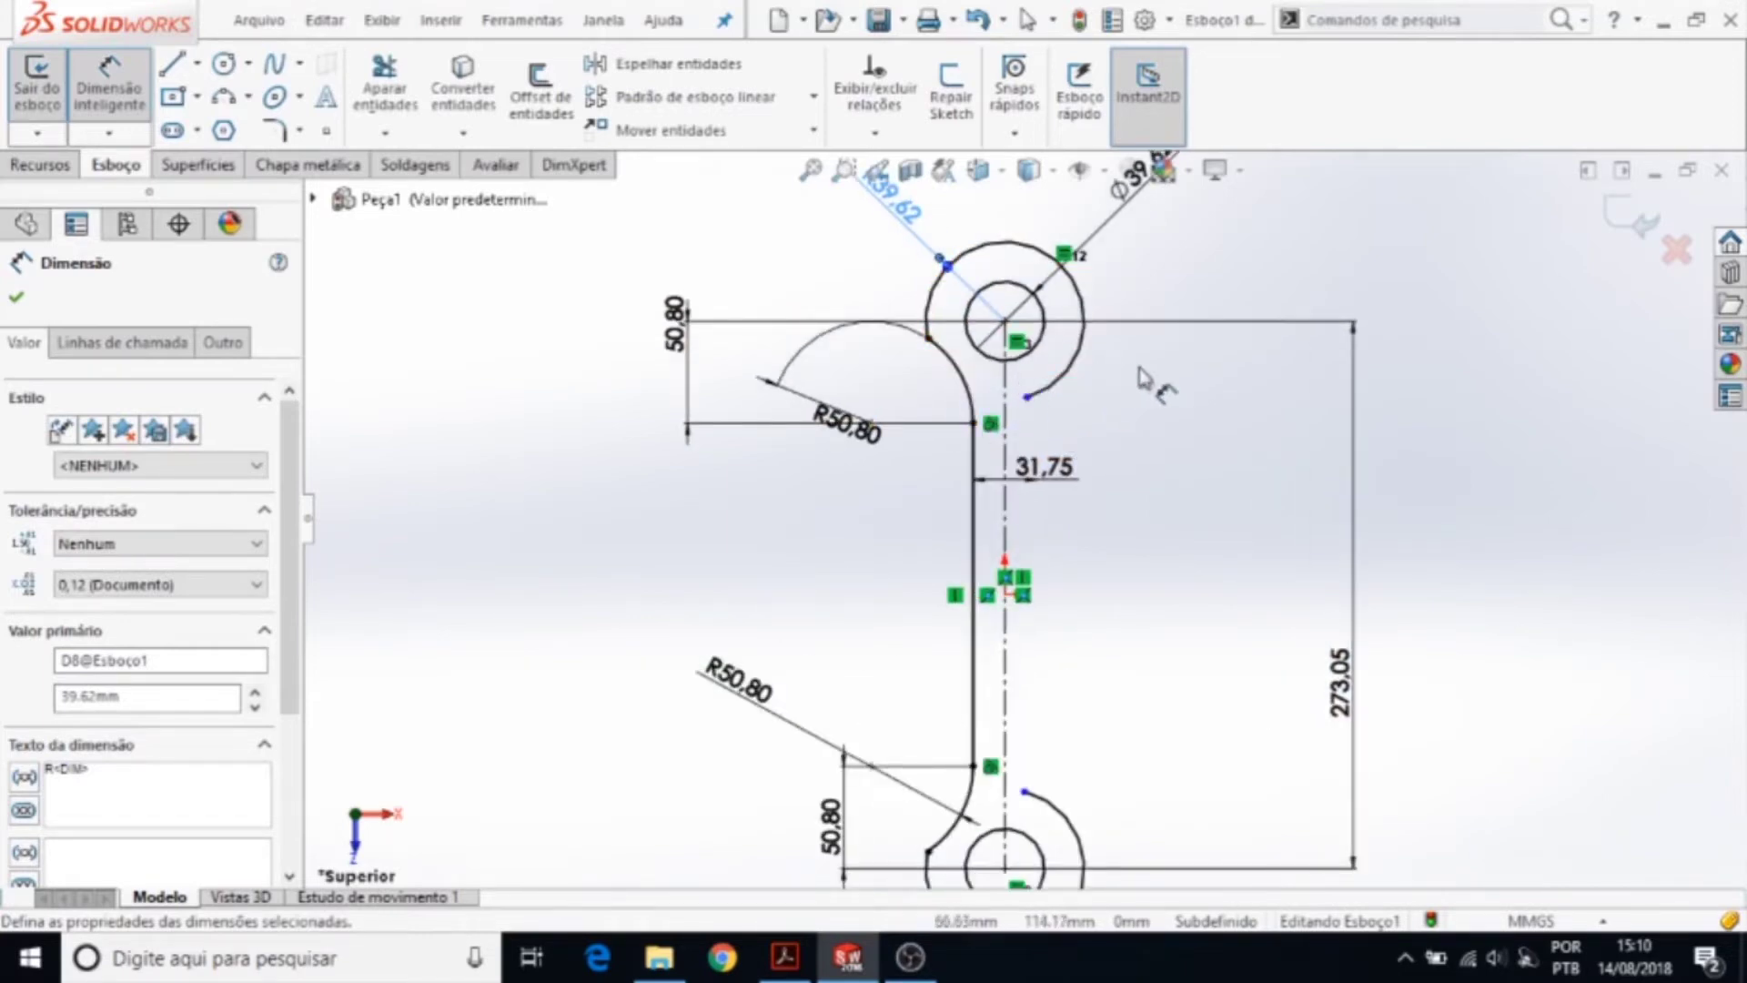
key("Escape")
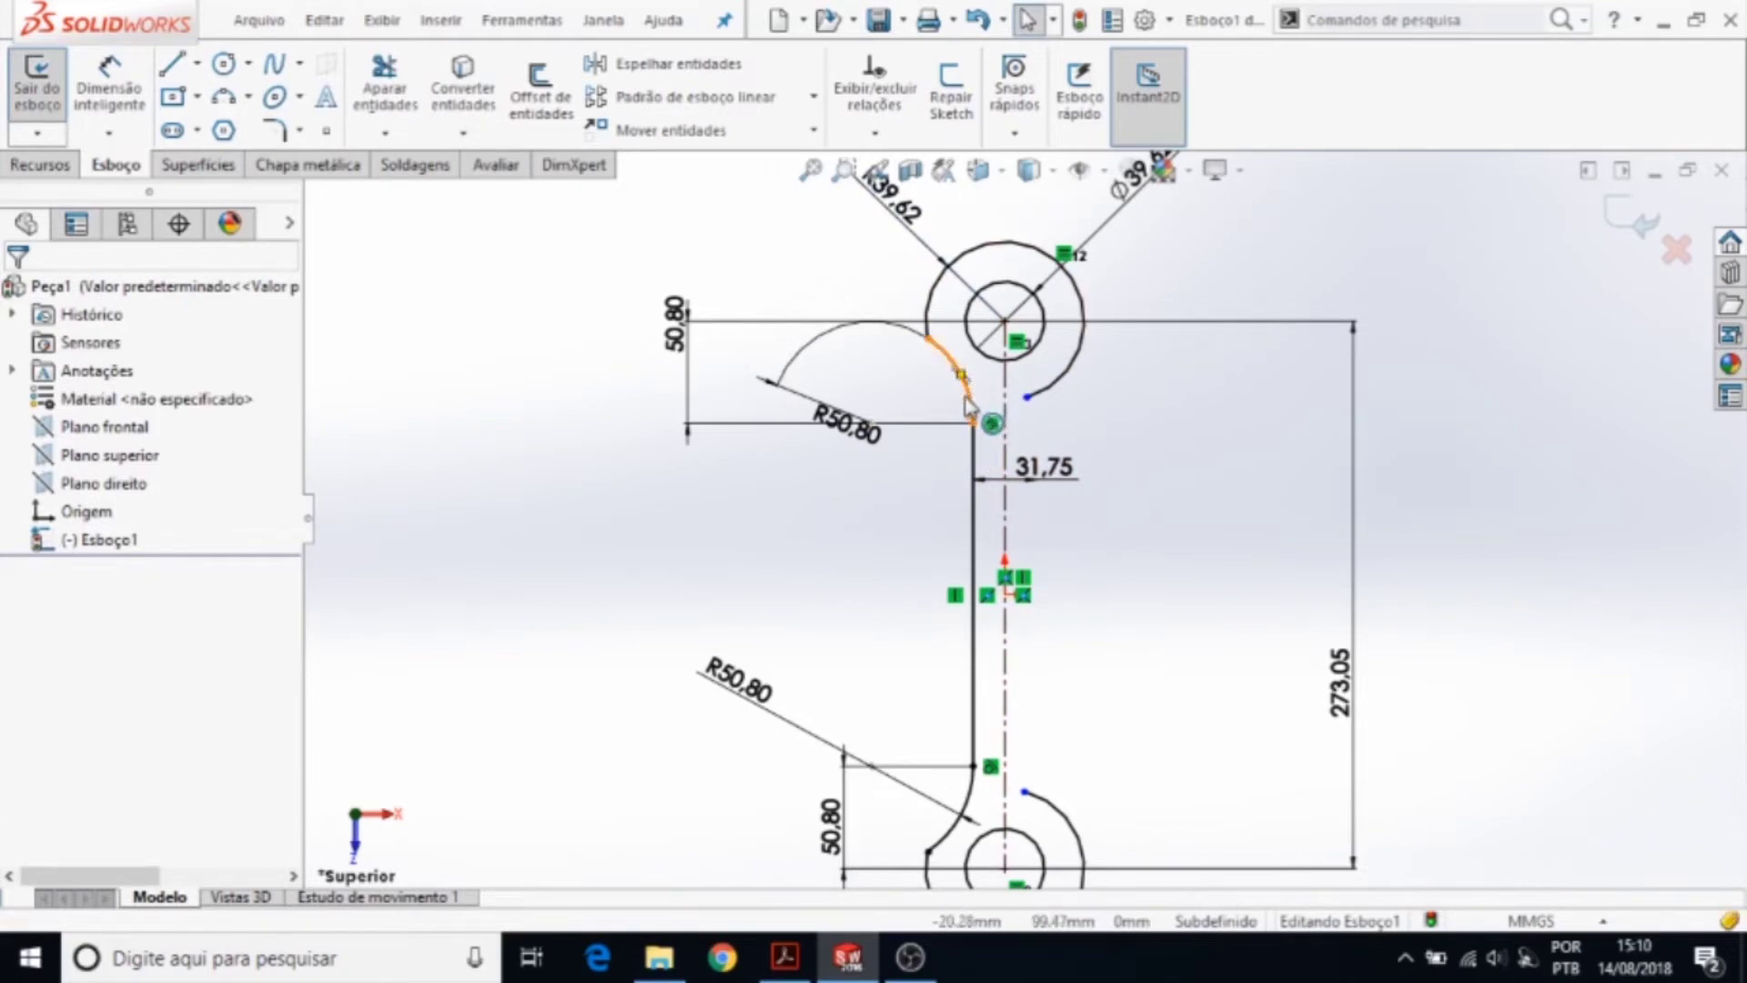
- Mirror the left web line and its two R50.80 blend arcs across the centreline
left_click(968, 405)
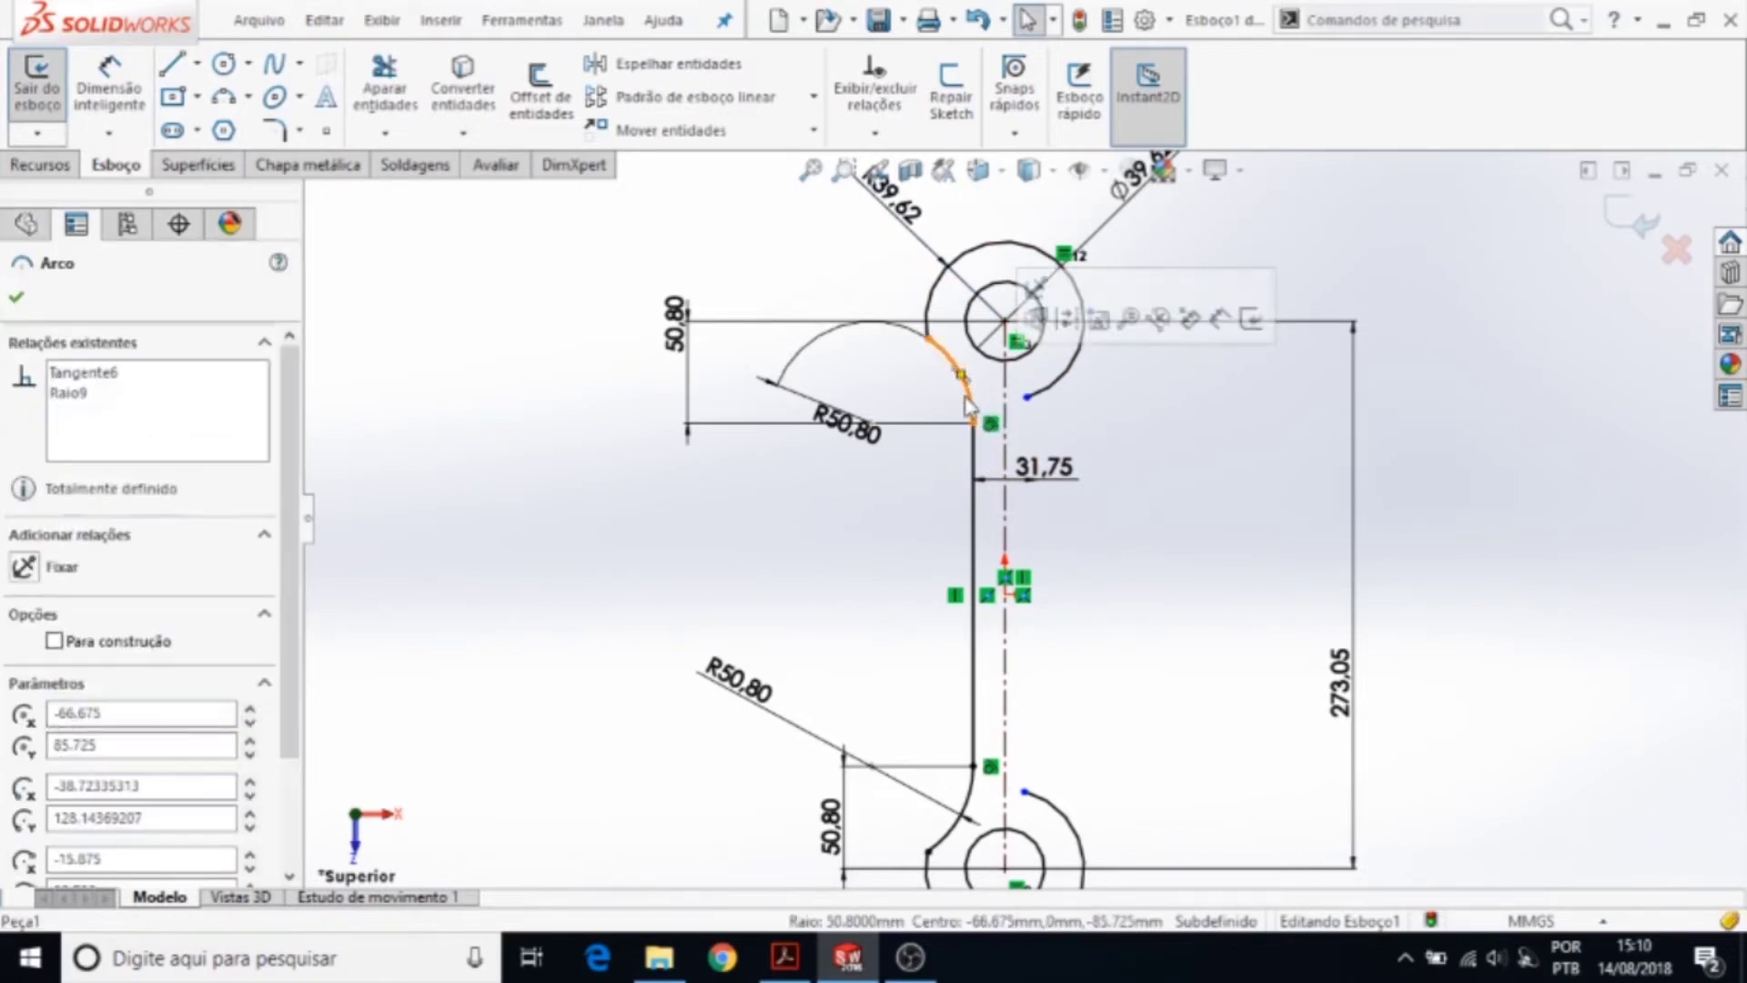
left_click(974, 506, "ctrl")
left_click(970, 812, "ctrl")
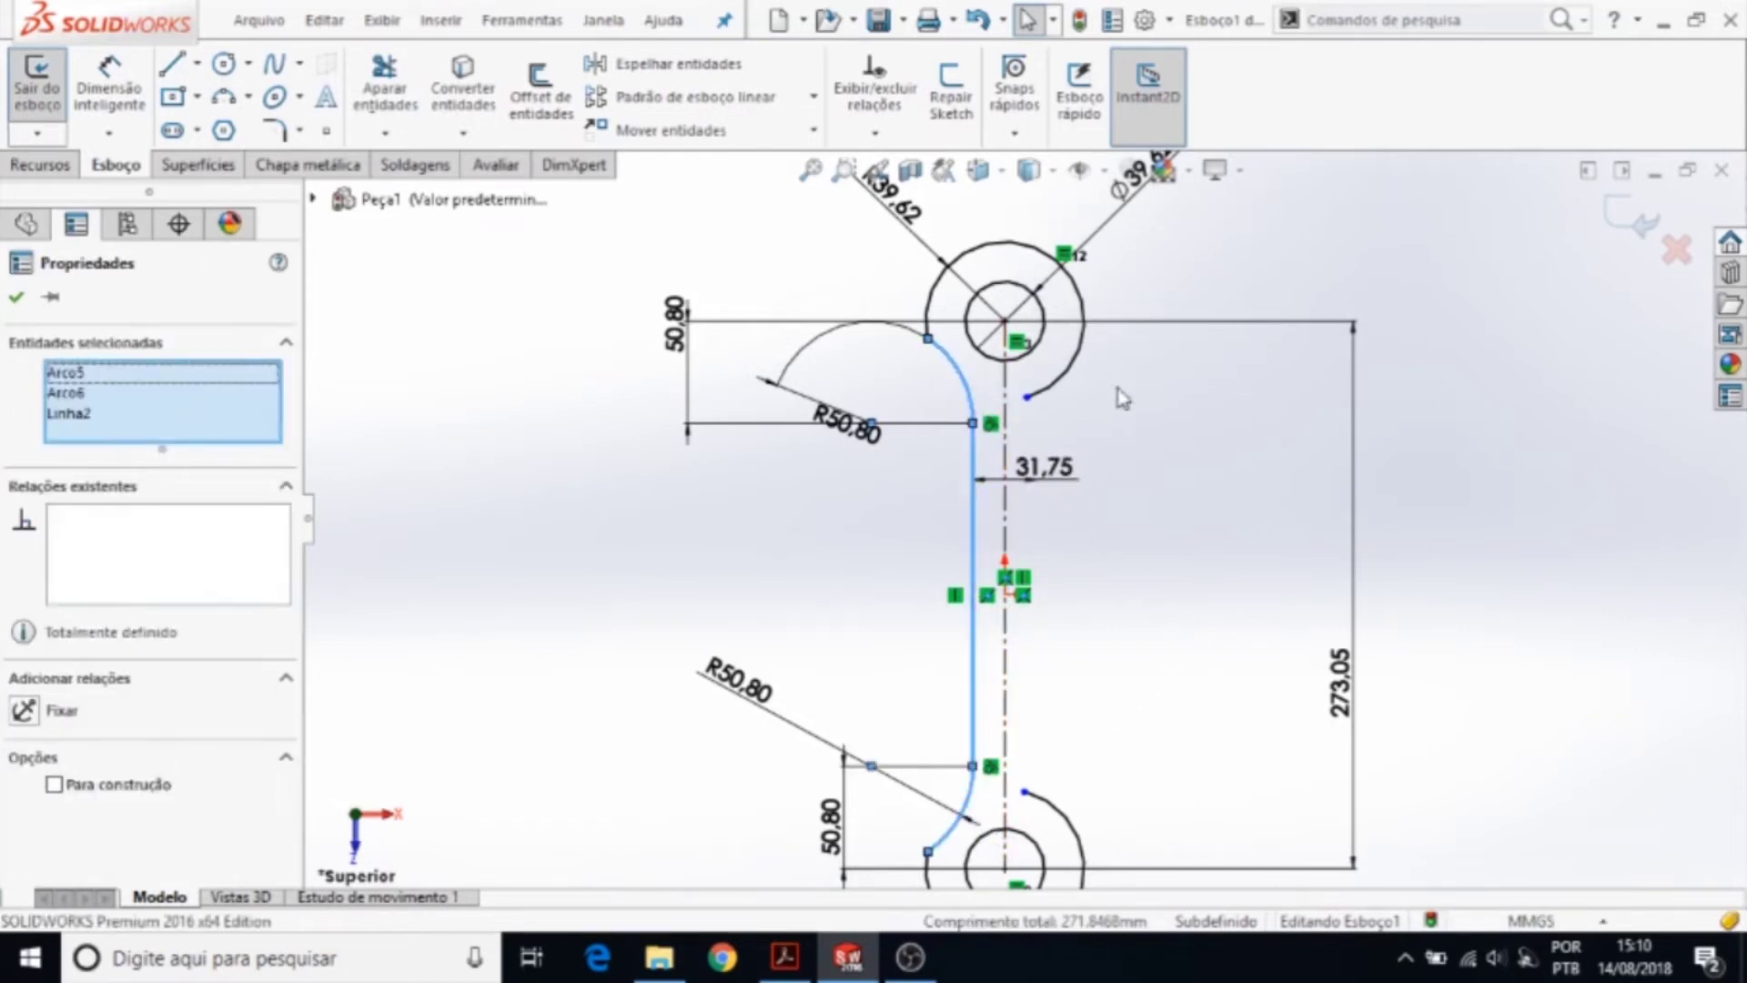
left_click(1008, 696, "ctrl")
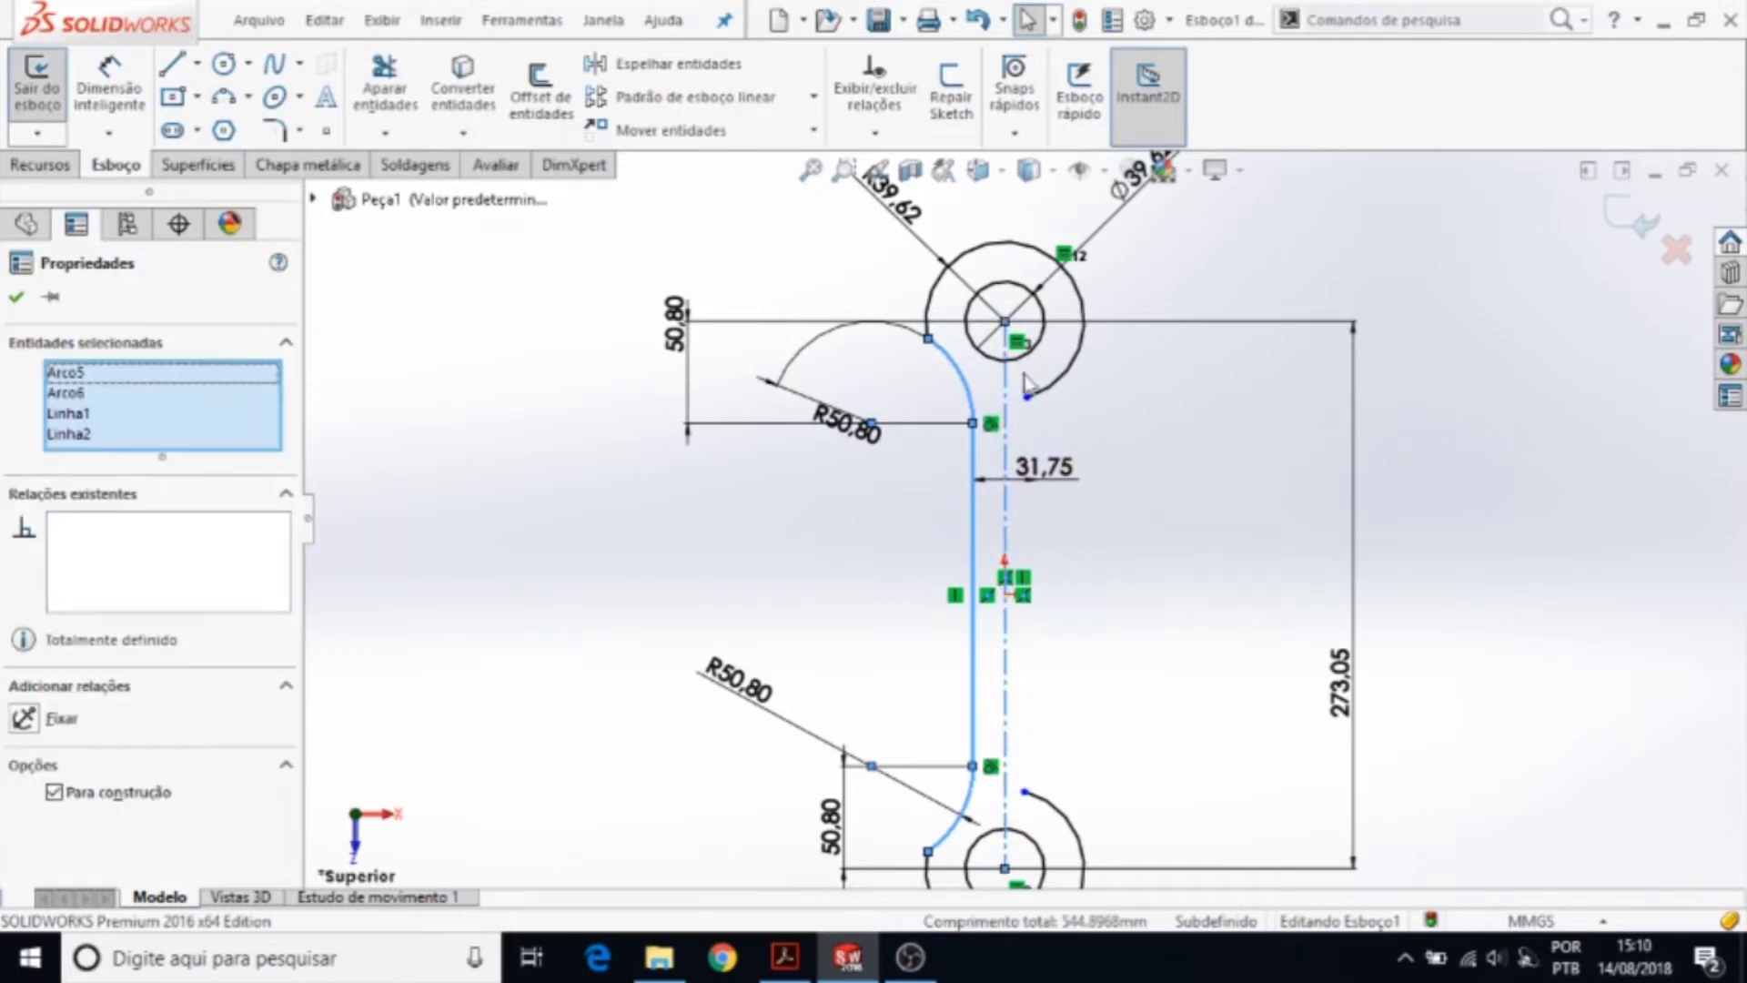
left_click(662, 72)
scroll(1069, 382, "down", 3)
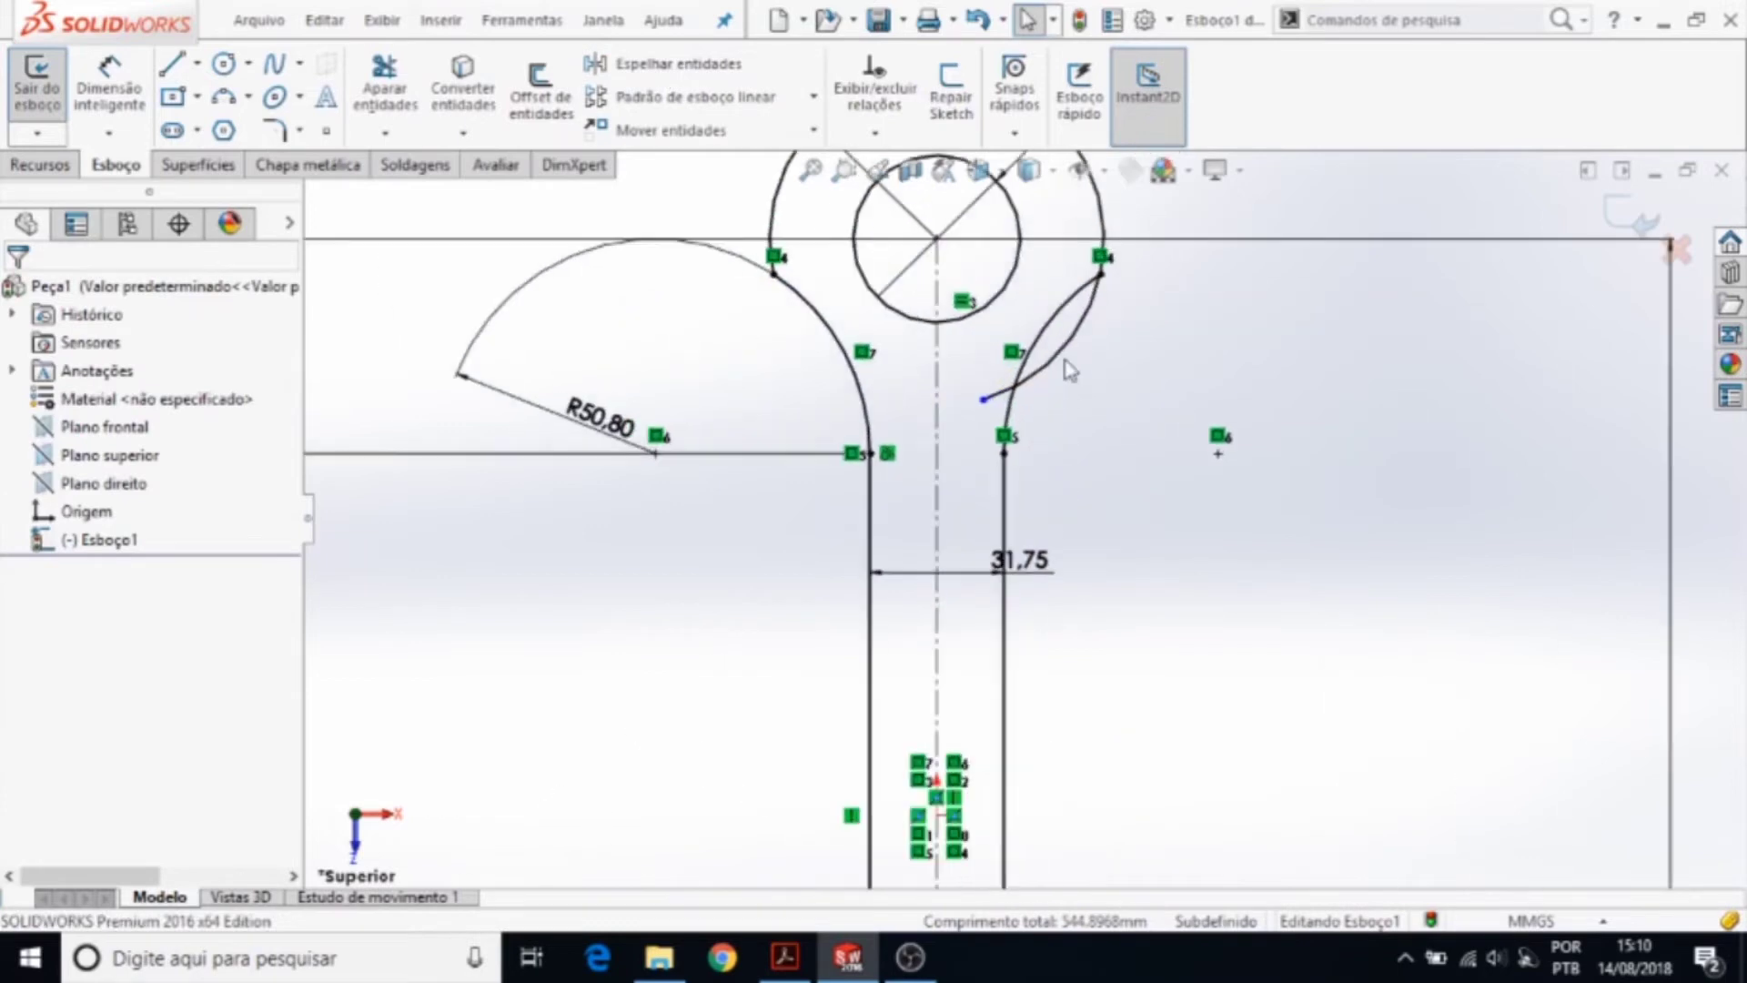
left_click(386, 78)
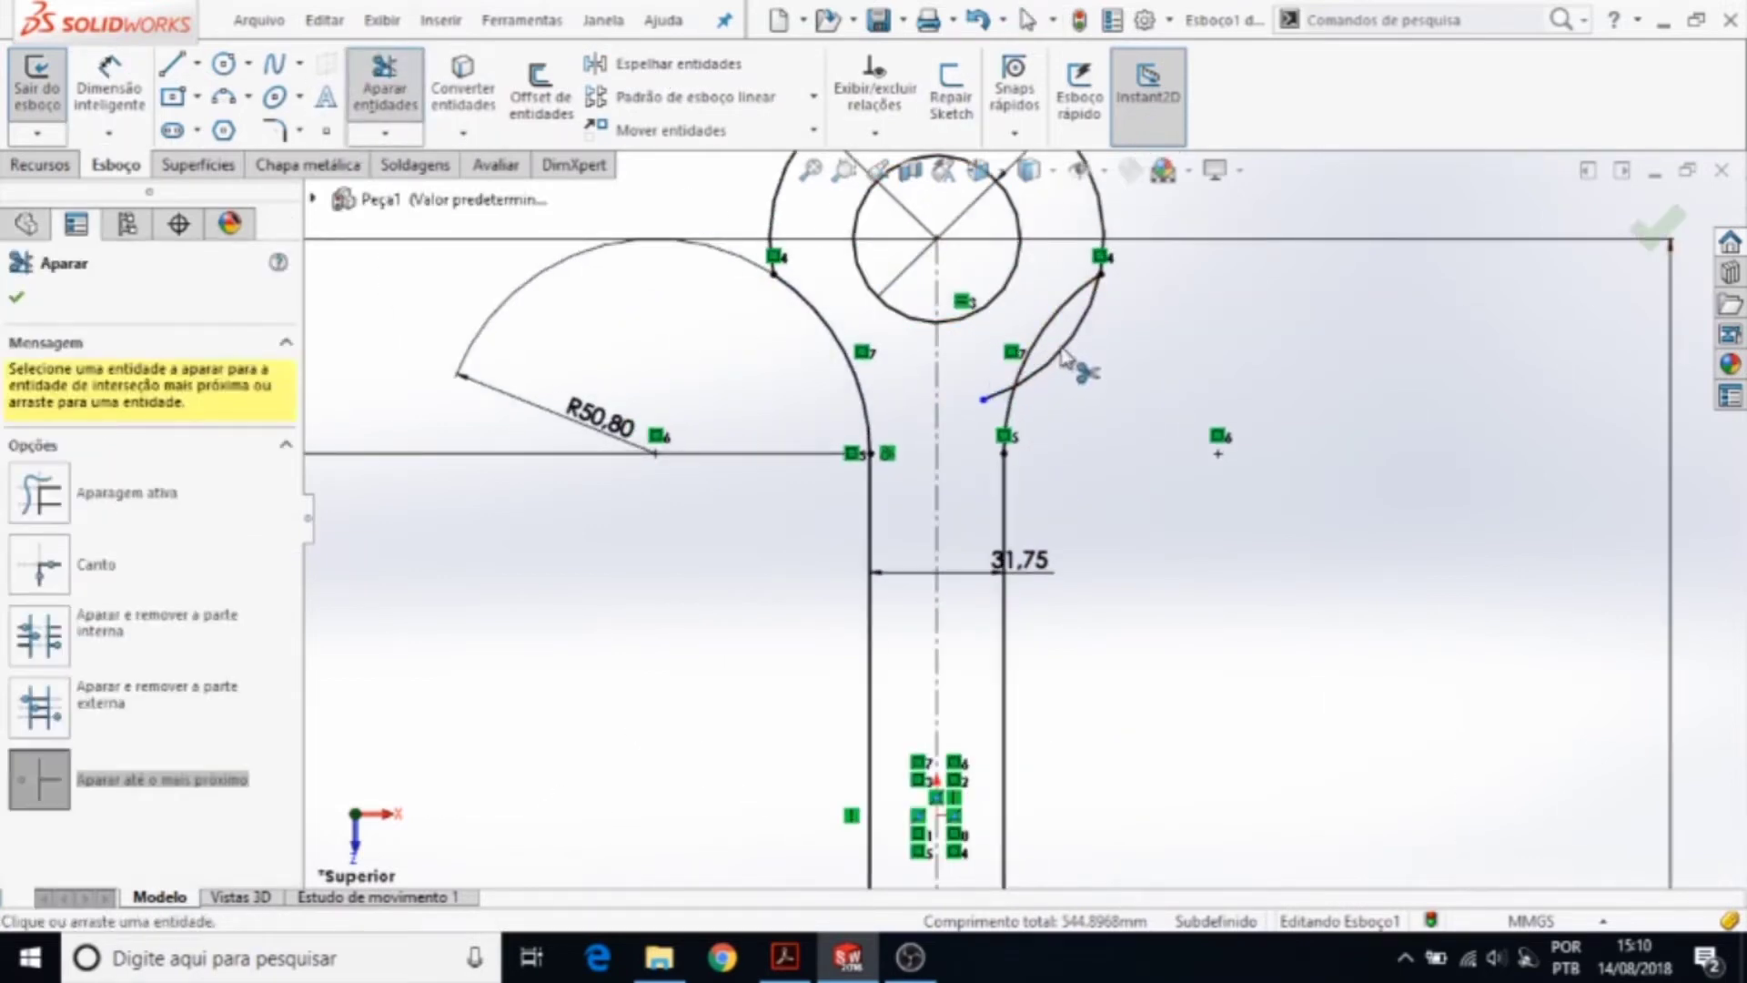
- Trim the leftover arc pieces at the upper and lower right-hand fillets
left_click_drag(1077, 345, 1007, 402)
scroll(1045, 546, "up", 3)
scroll(1047, 564, "up", 3)
scroll(1061, 719, "down", 4)
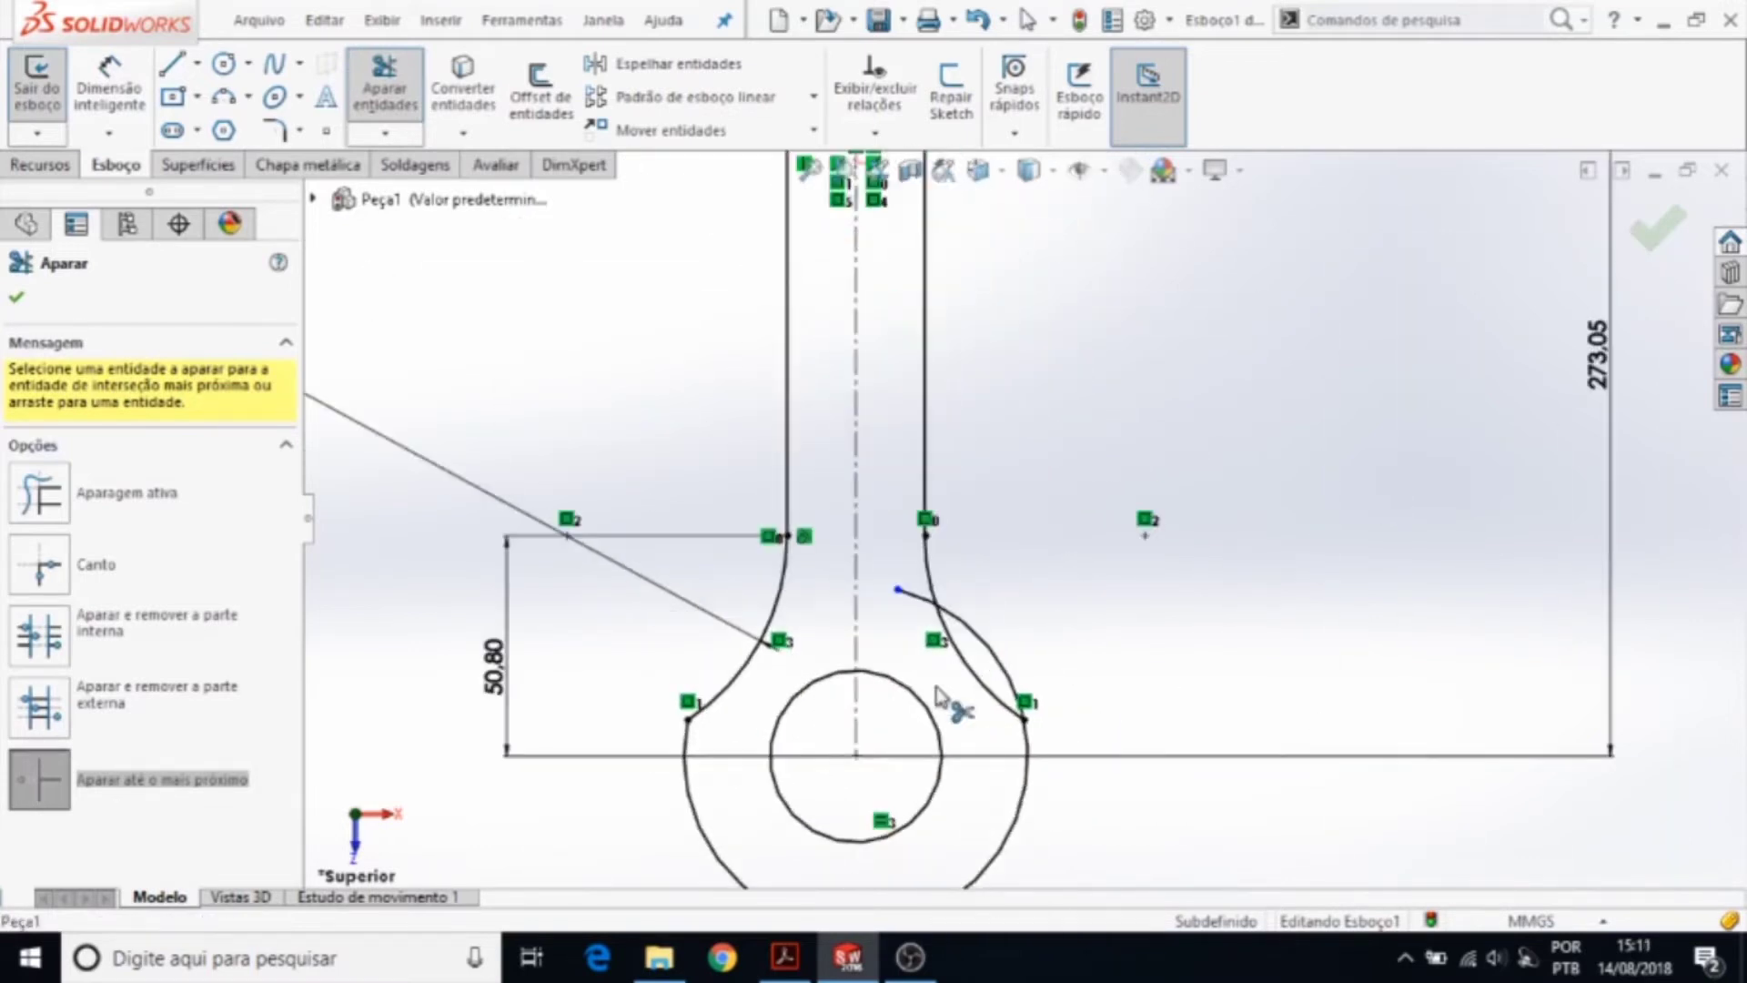
left_click_drag(978, 644, 935, 614)
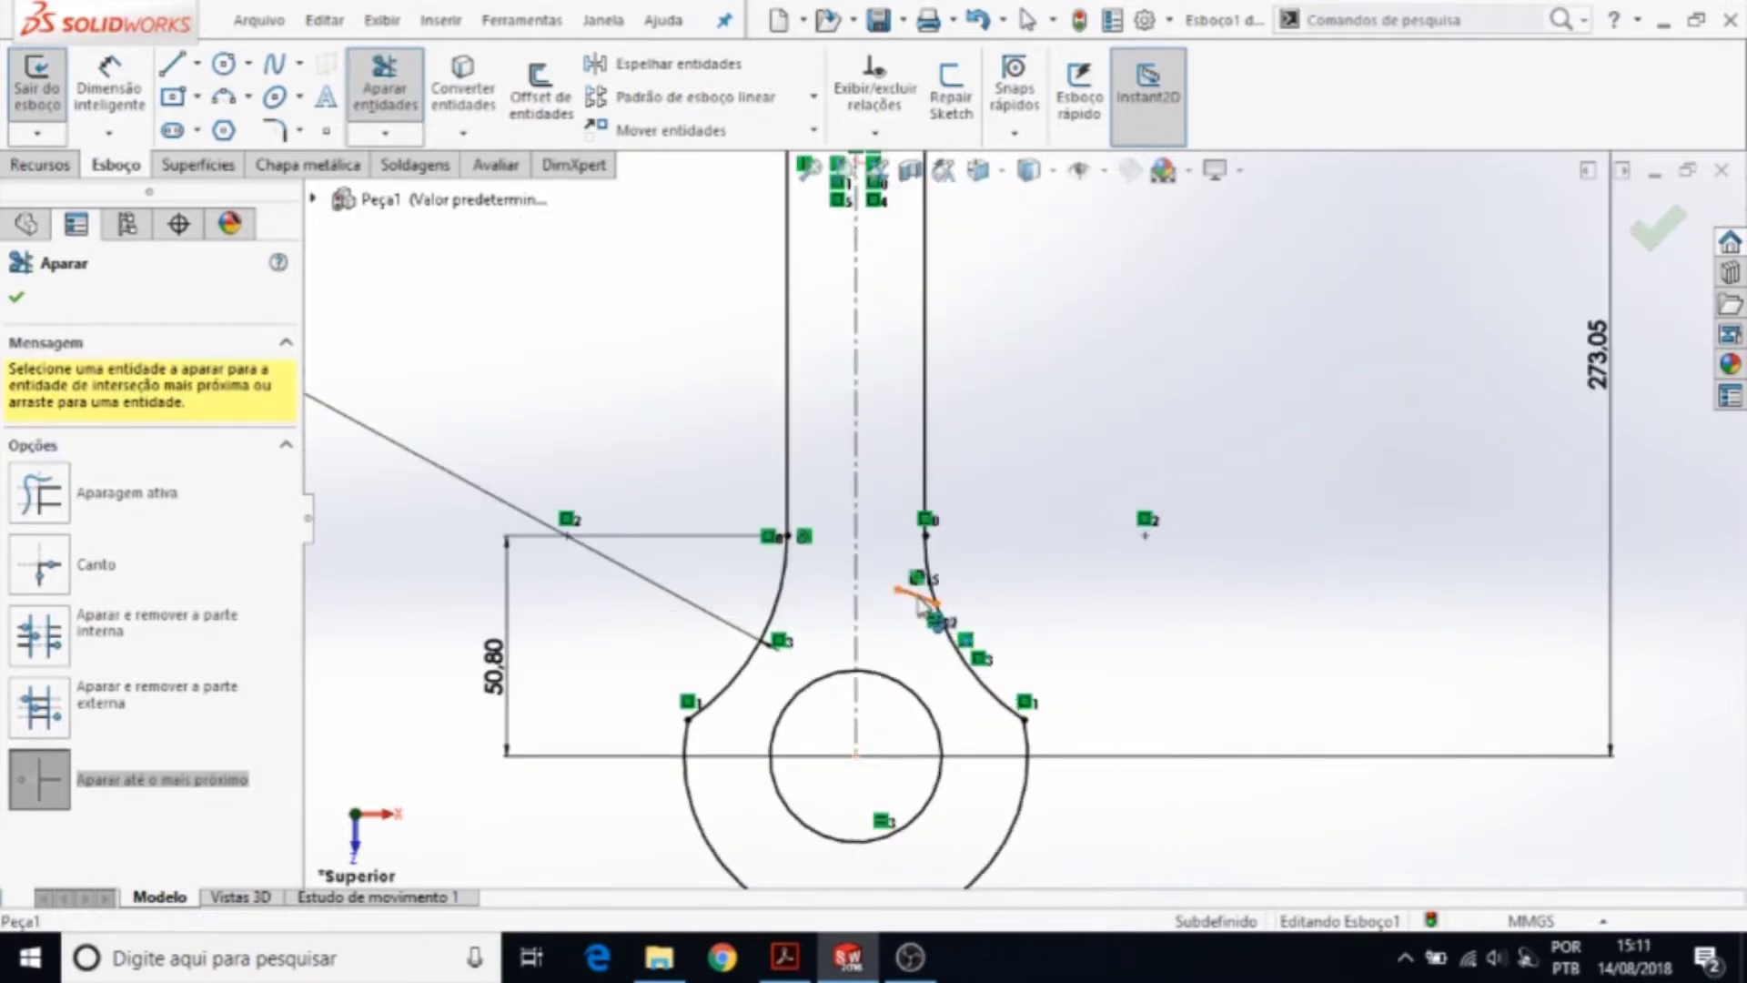
scroll(1037, 611, "up", 2)
scroll(1044, 610, "up", 2)
scroll(1077, 552, "up", 2)
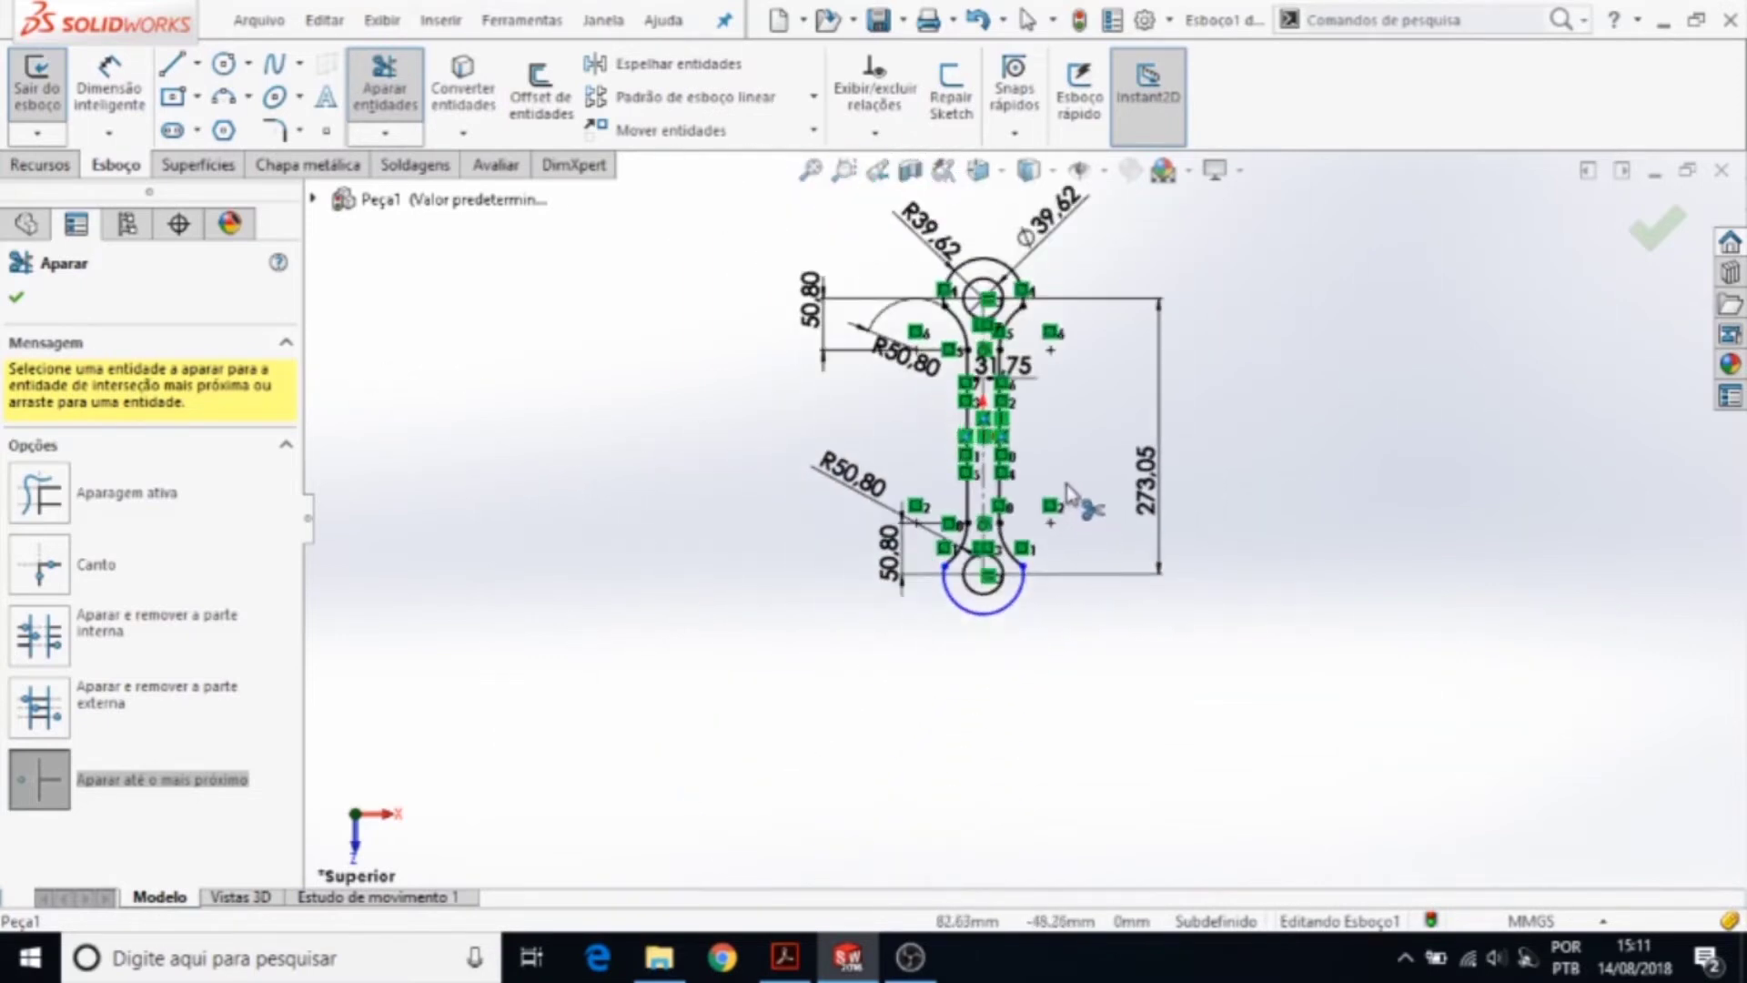
scroll(1006, 577, "down", 3)
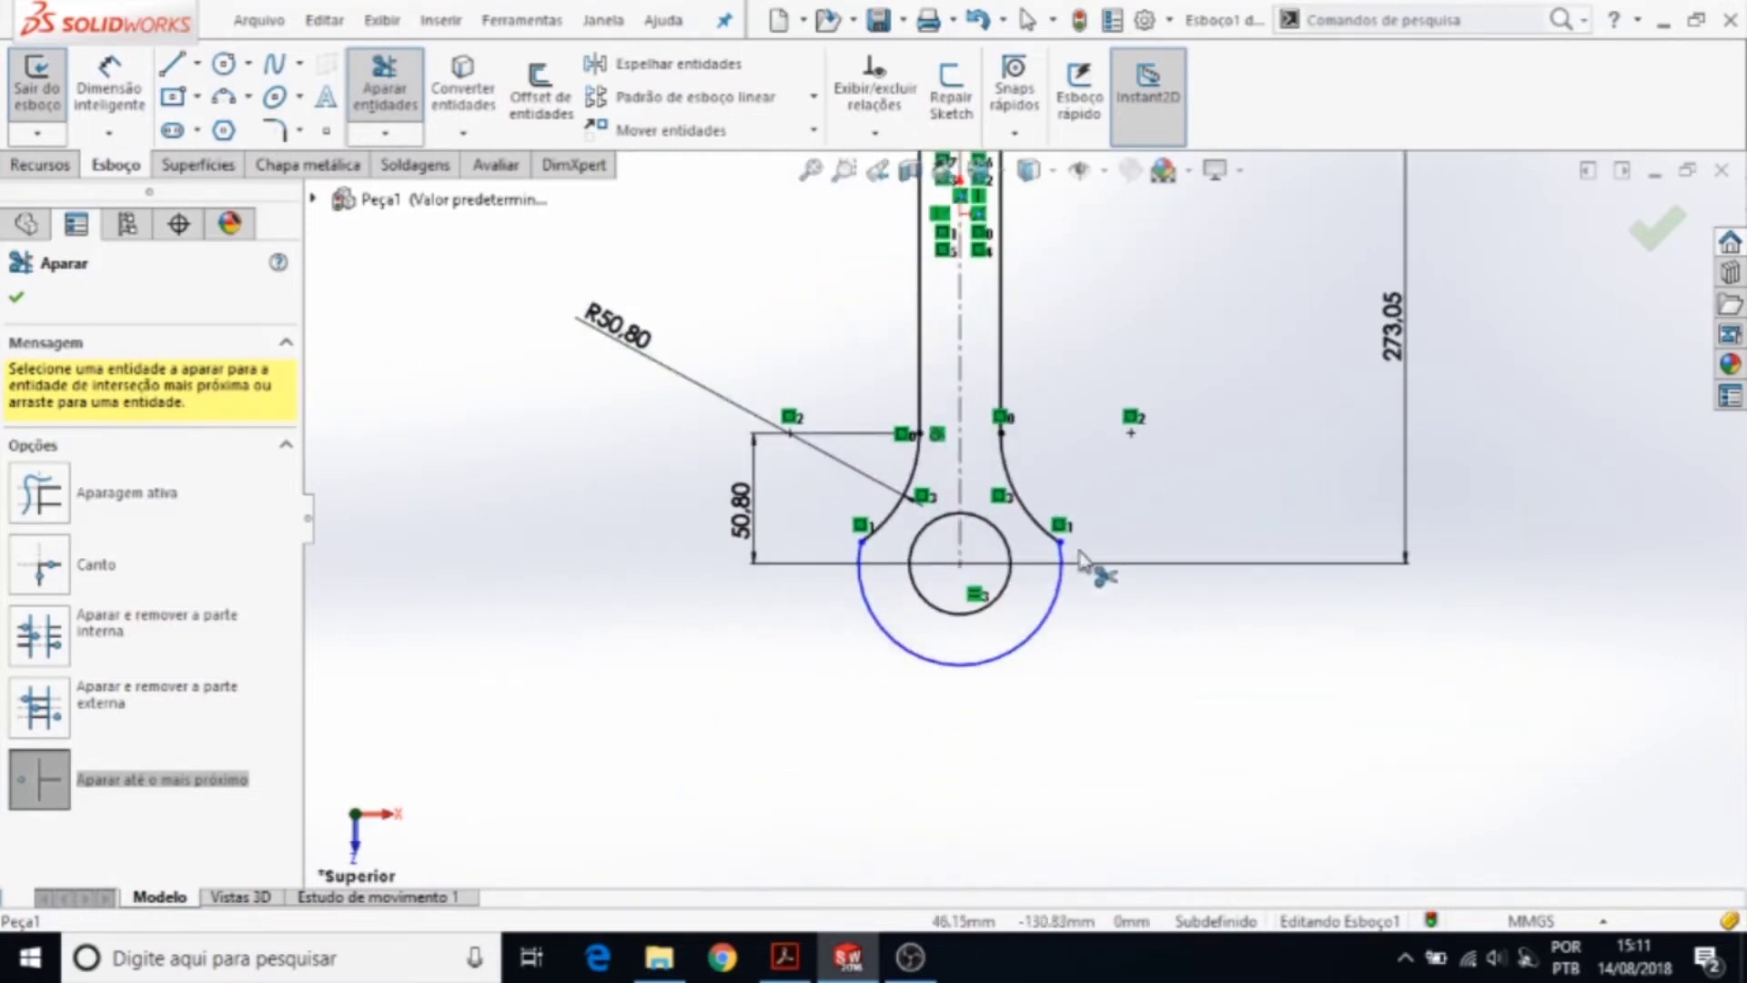
scroll(1106, 509, "up", 1)
scroll(1087, 400, "up", 3)
scroll(1037, 382, "down", 2)
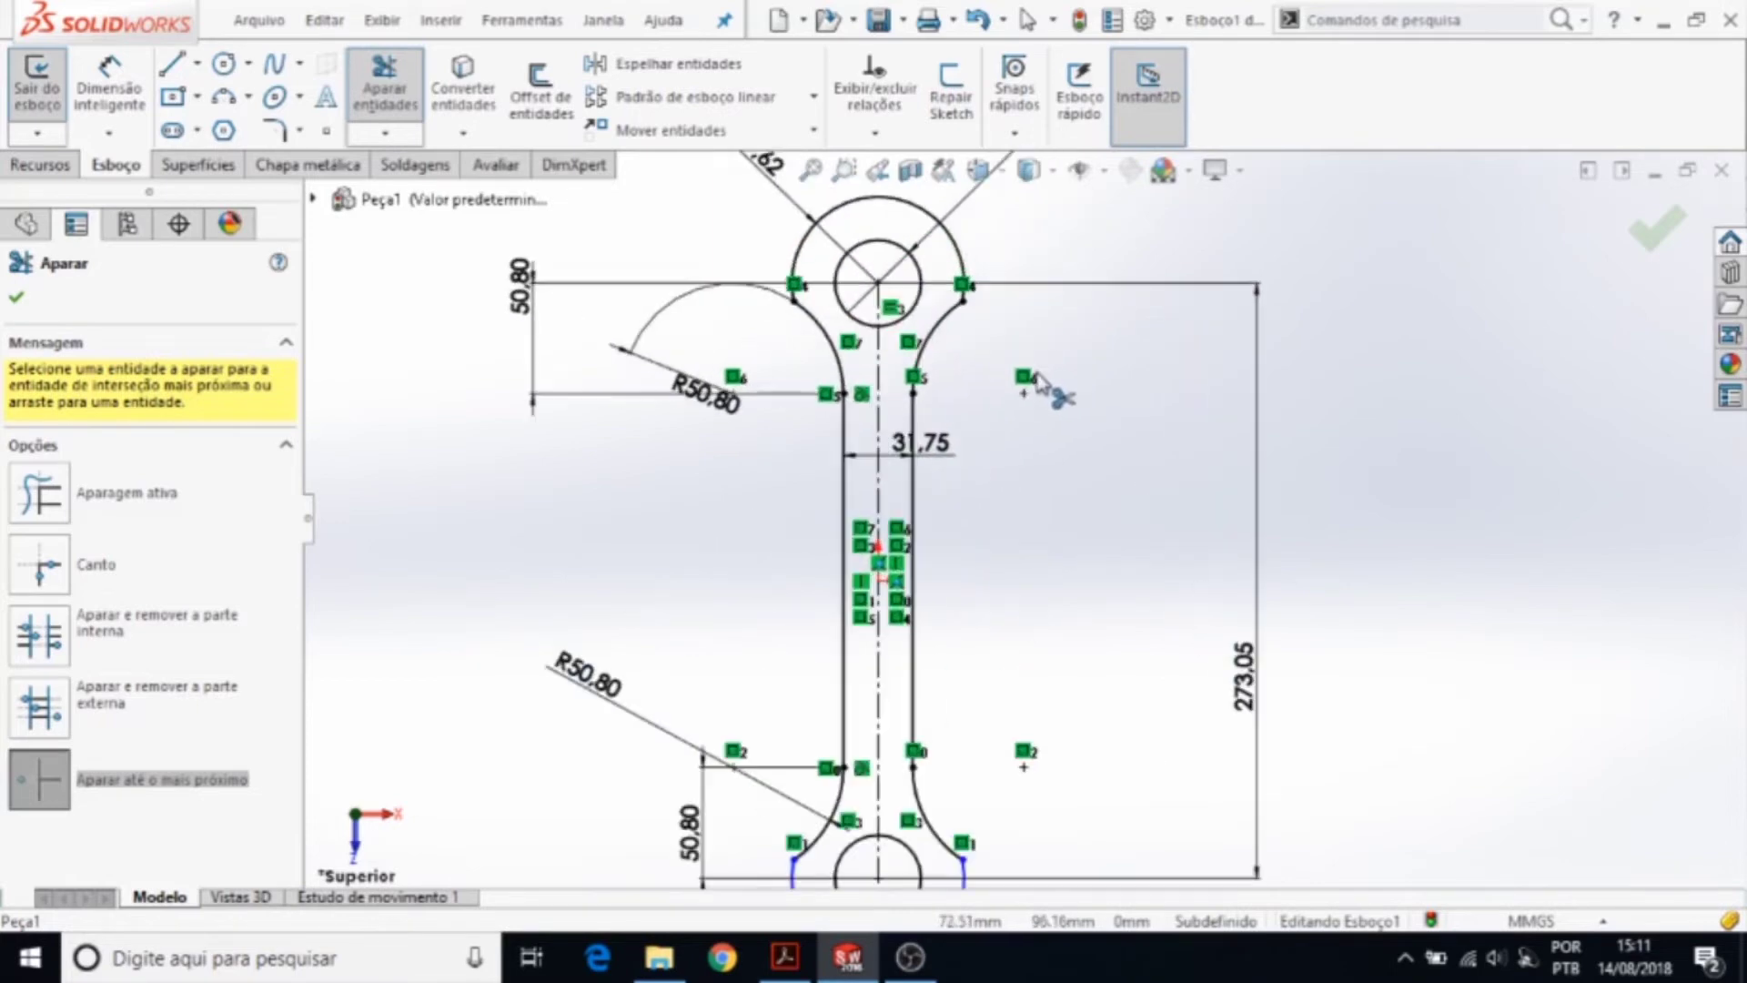
scroll(1051, 555, "up", 1)
scroll(1056, 710, "down", 3)
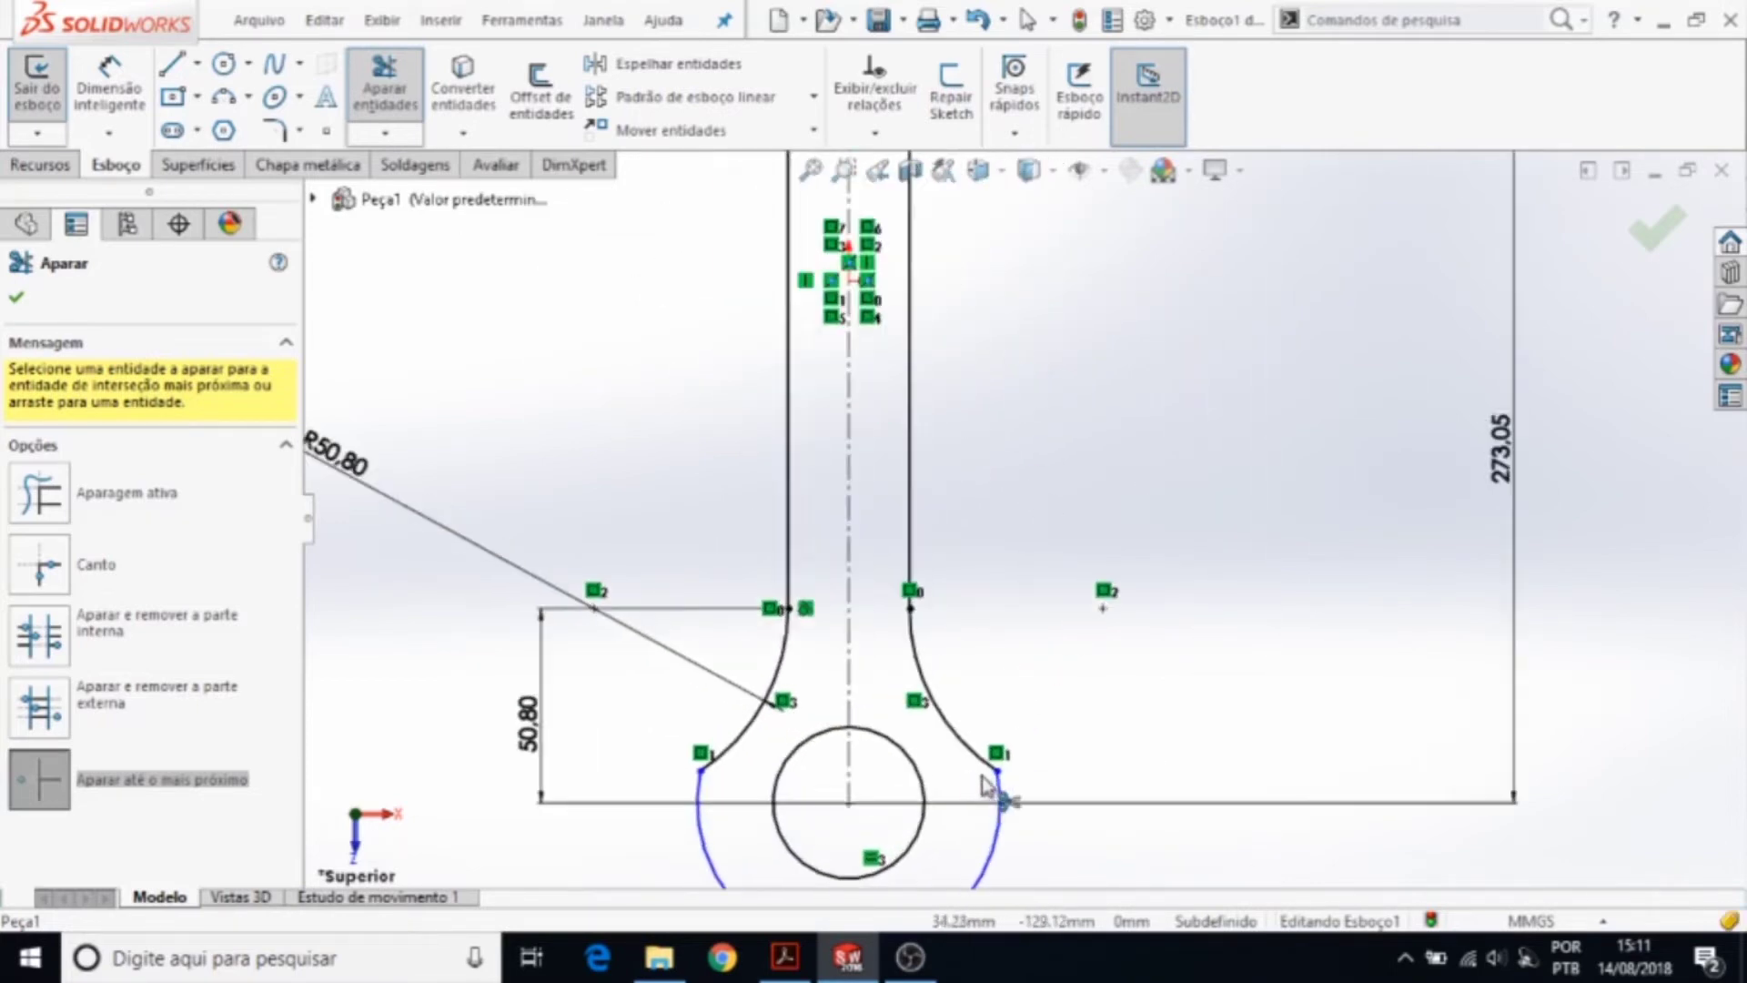
key("Escape")
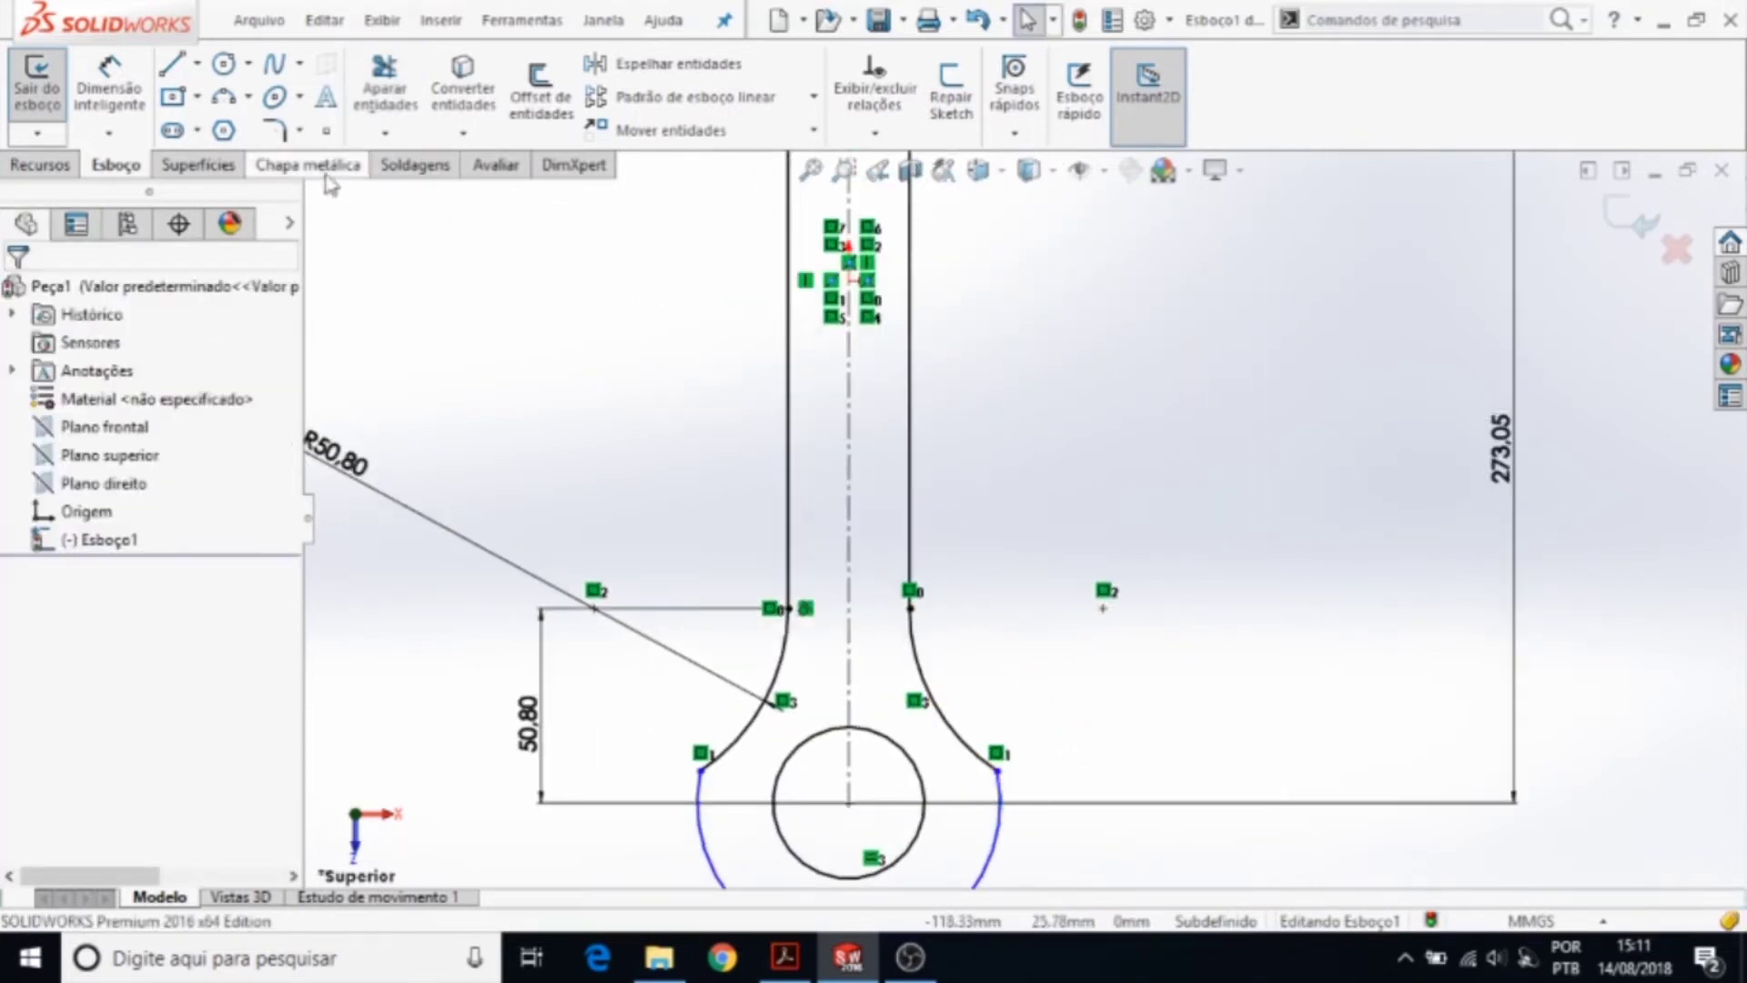
- Draw a construction centerline between the two lower arc ends across the lower boss
left_click(198, 64)
left_click(228, 127)
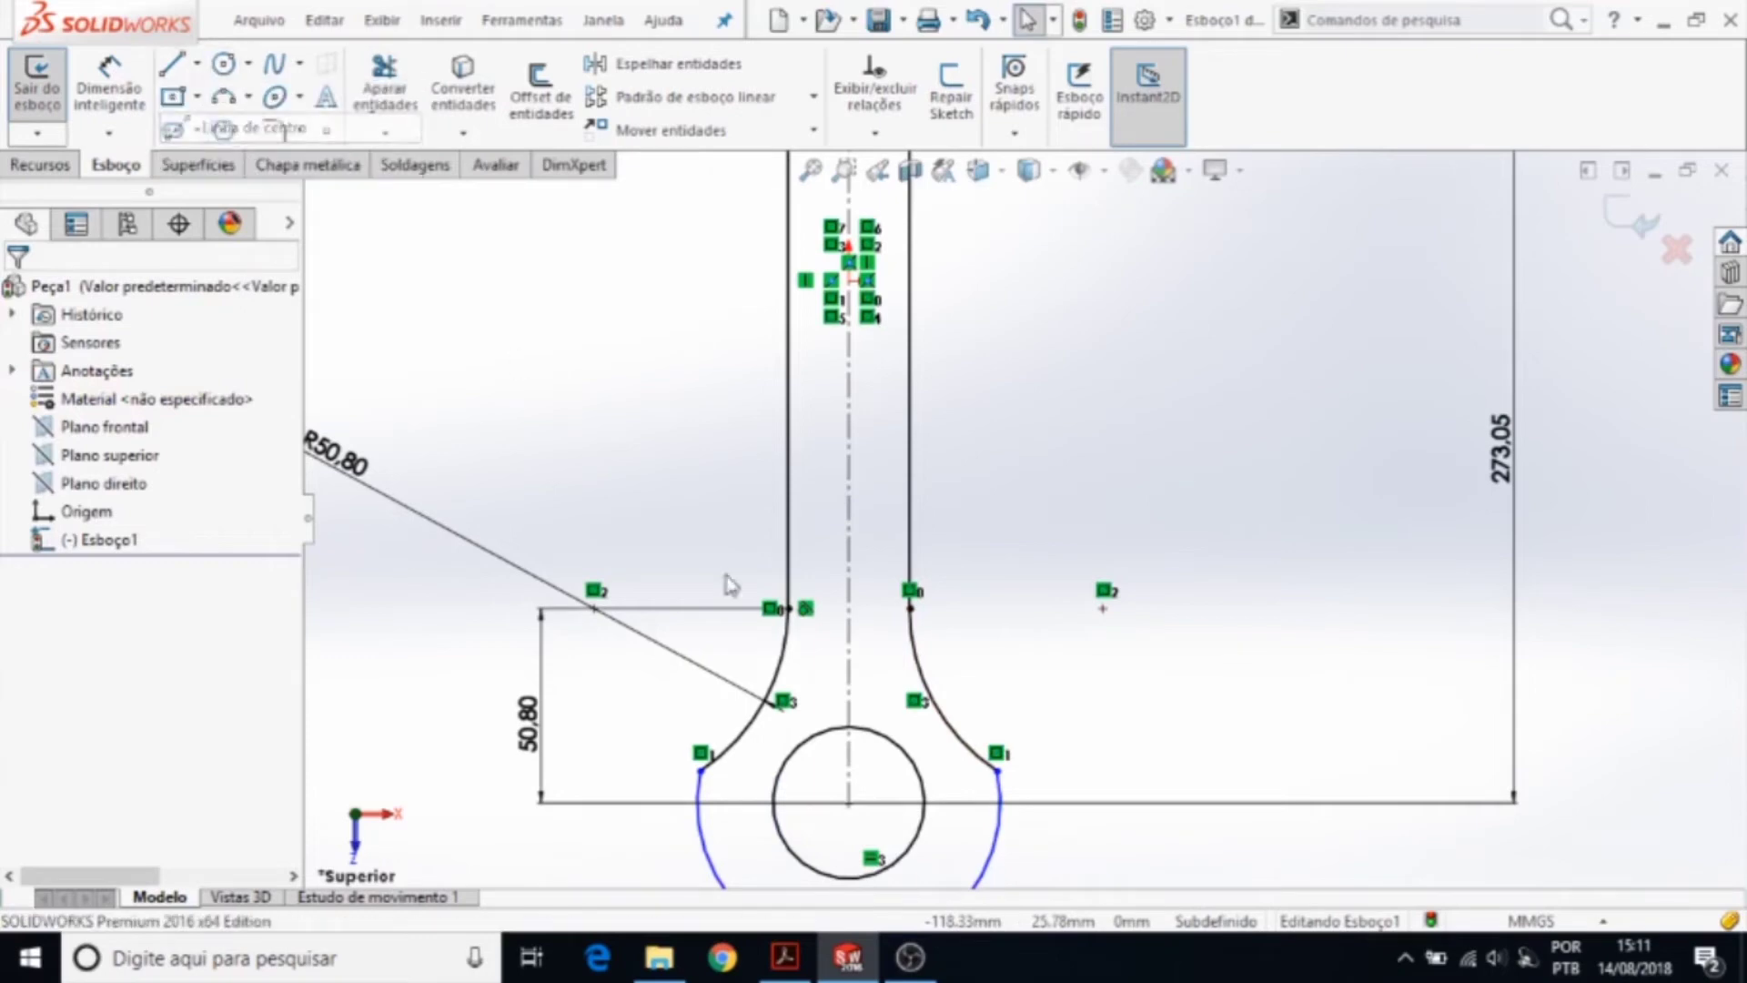
left_click(701, 772)
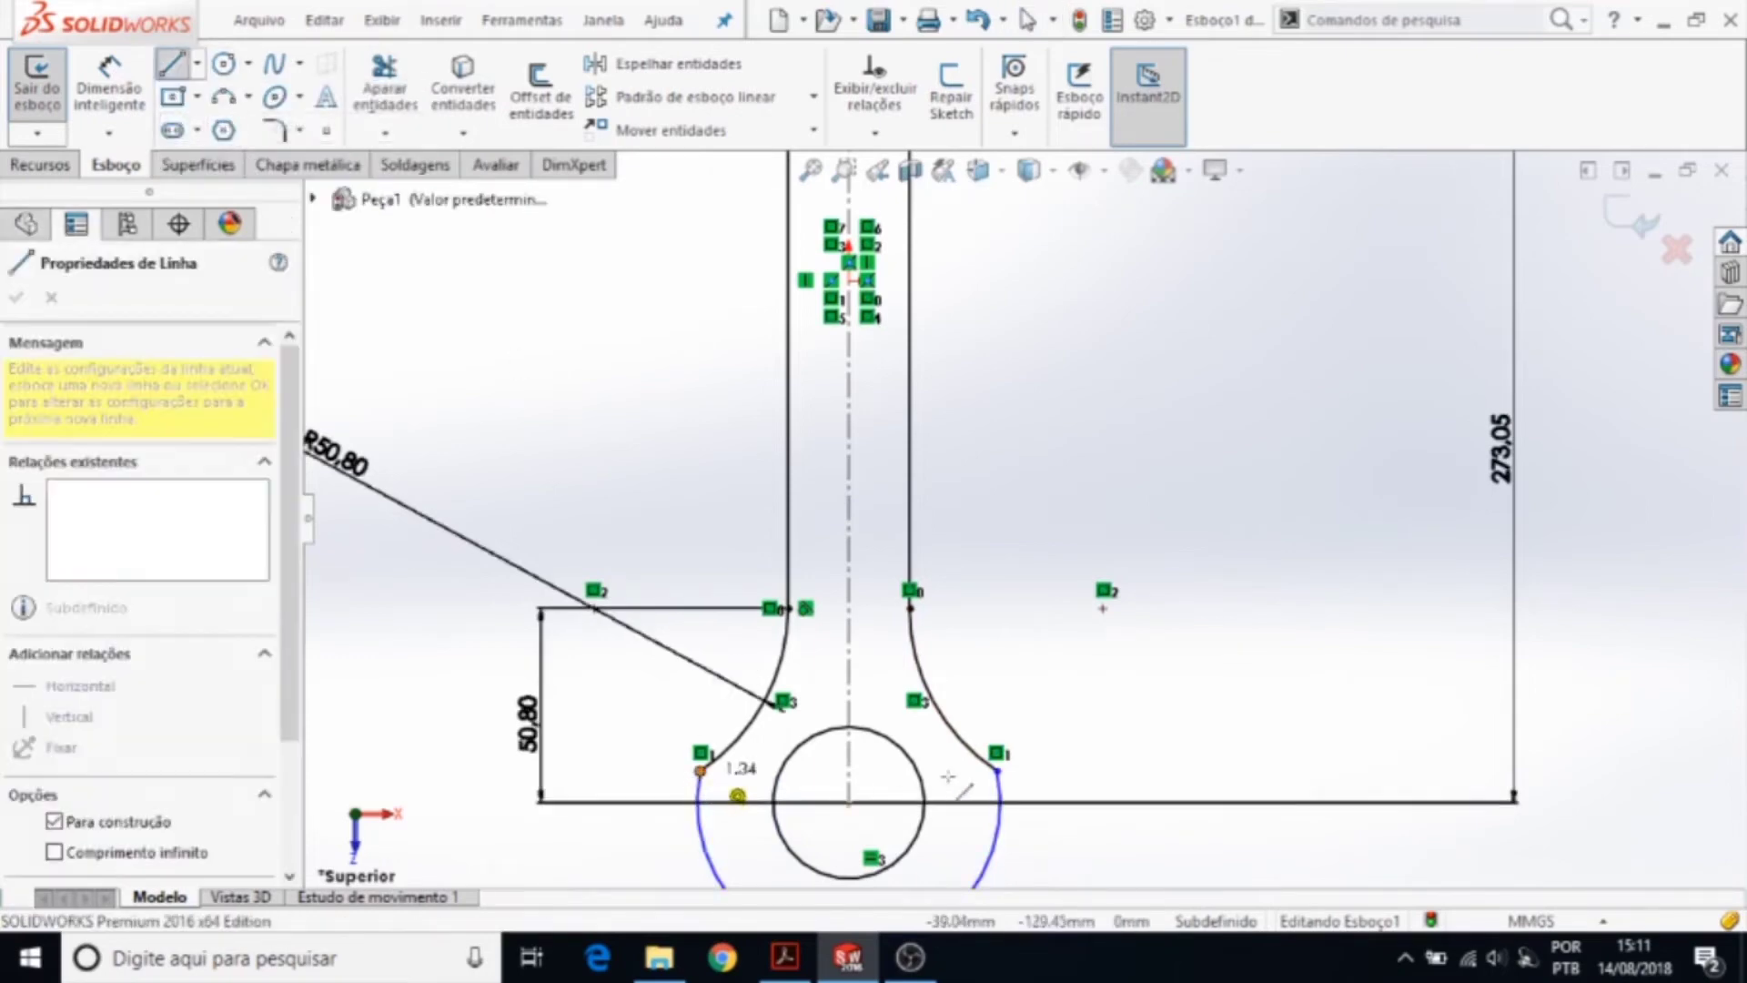
left_click(996, 774)
key("Escape")
scroll(1024, 539, "up", 3)
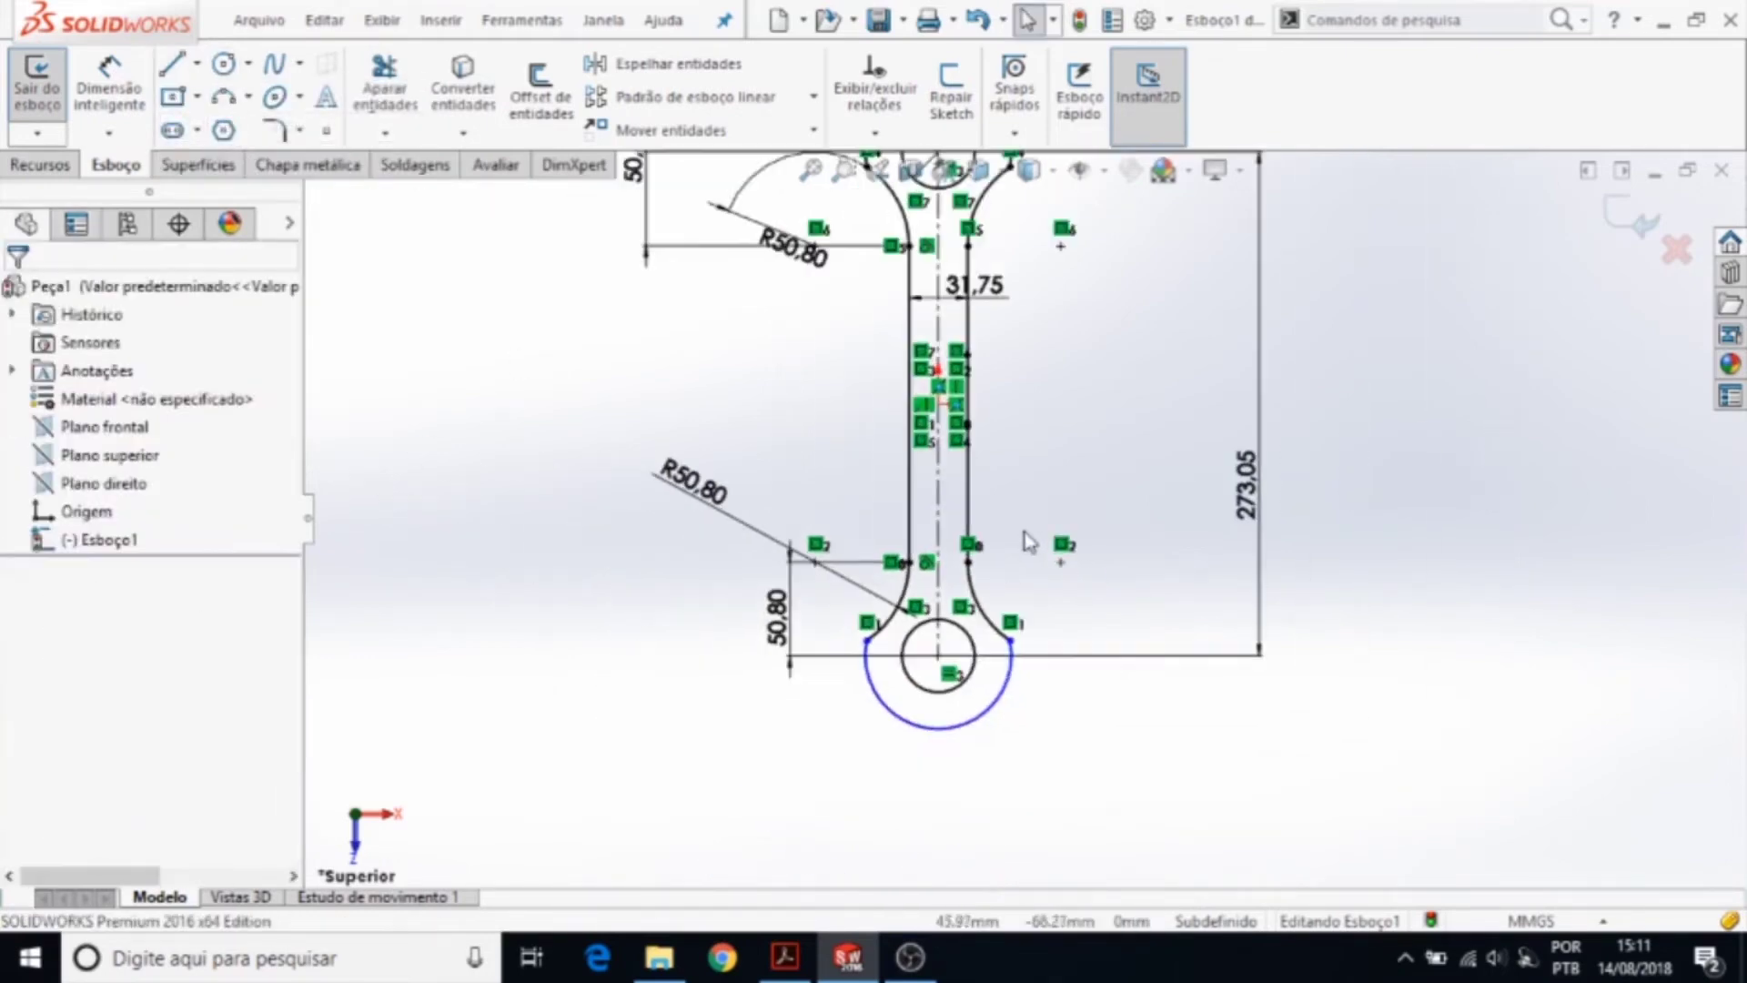
scroll(1019, 535, "up", 2)
scroll(1018, 532, "up", 1)
scroll(1010, 414, "down", 1)
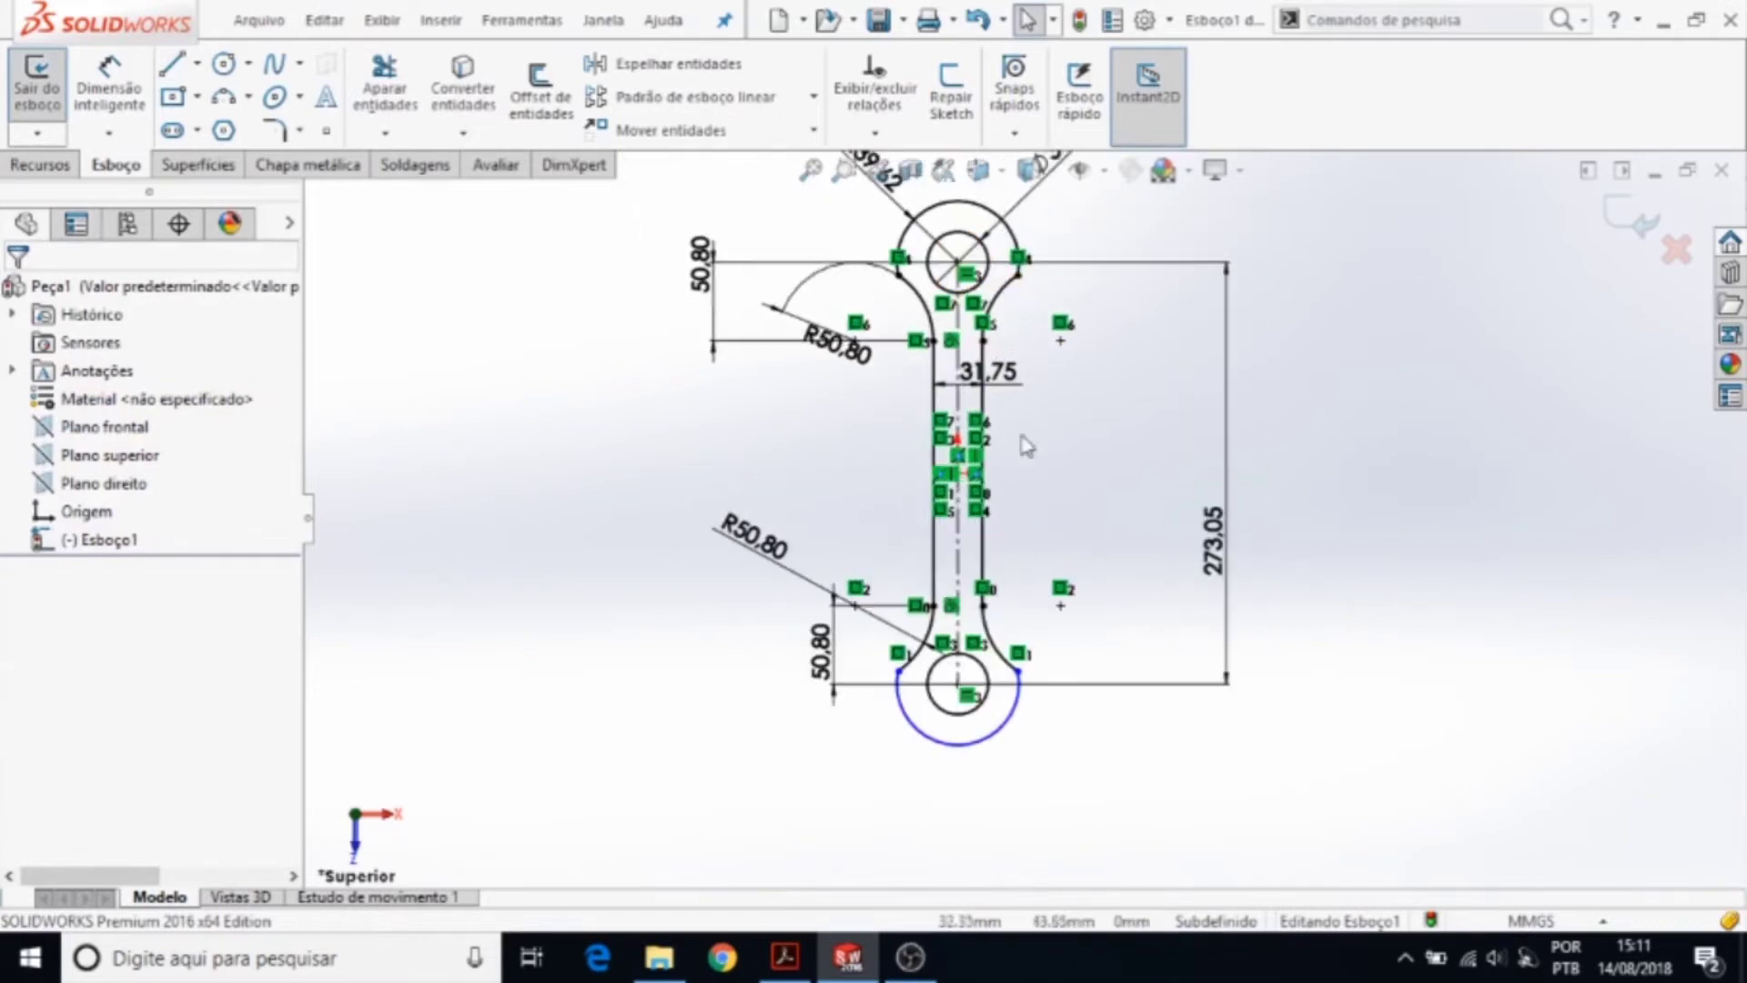
scroll(964, 642, "down", 1)
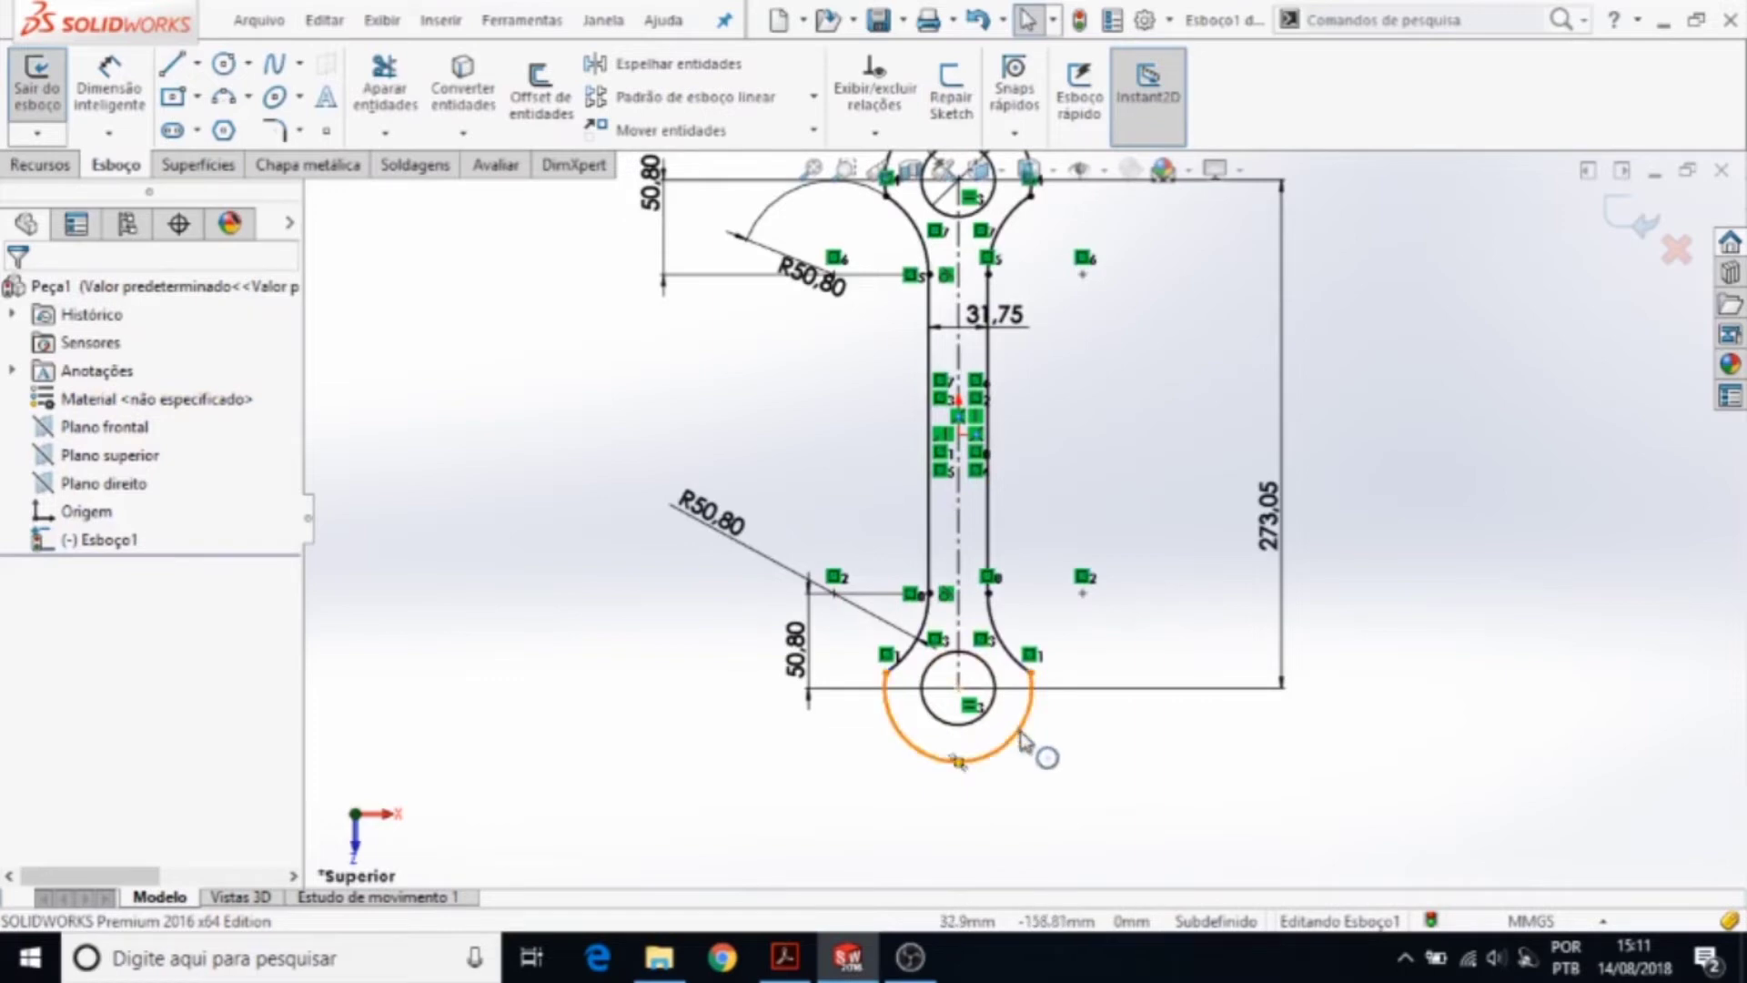
- Make the lower and upper boss outer arcs equal, fully defining Esboço1
left_click(1031, 748)
scroll(992, 209, "up", 1)
middle_click_drag(1010, 273, 1010, 442, "ctrl")
scroll(1006, 334, "down", 2)
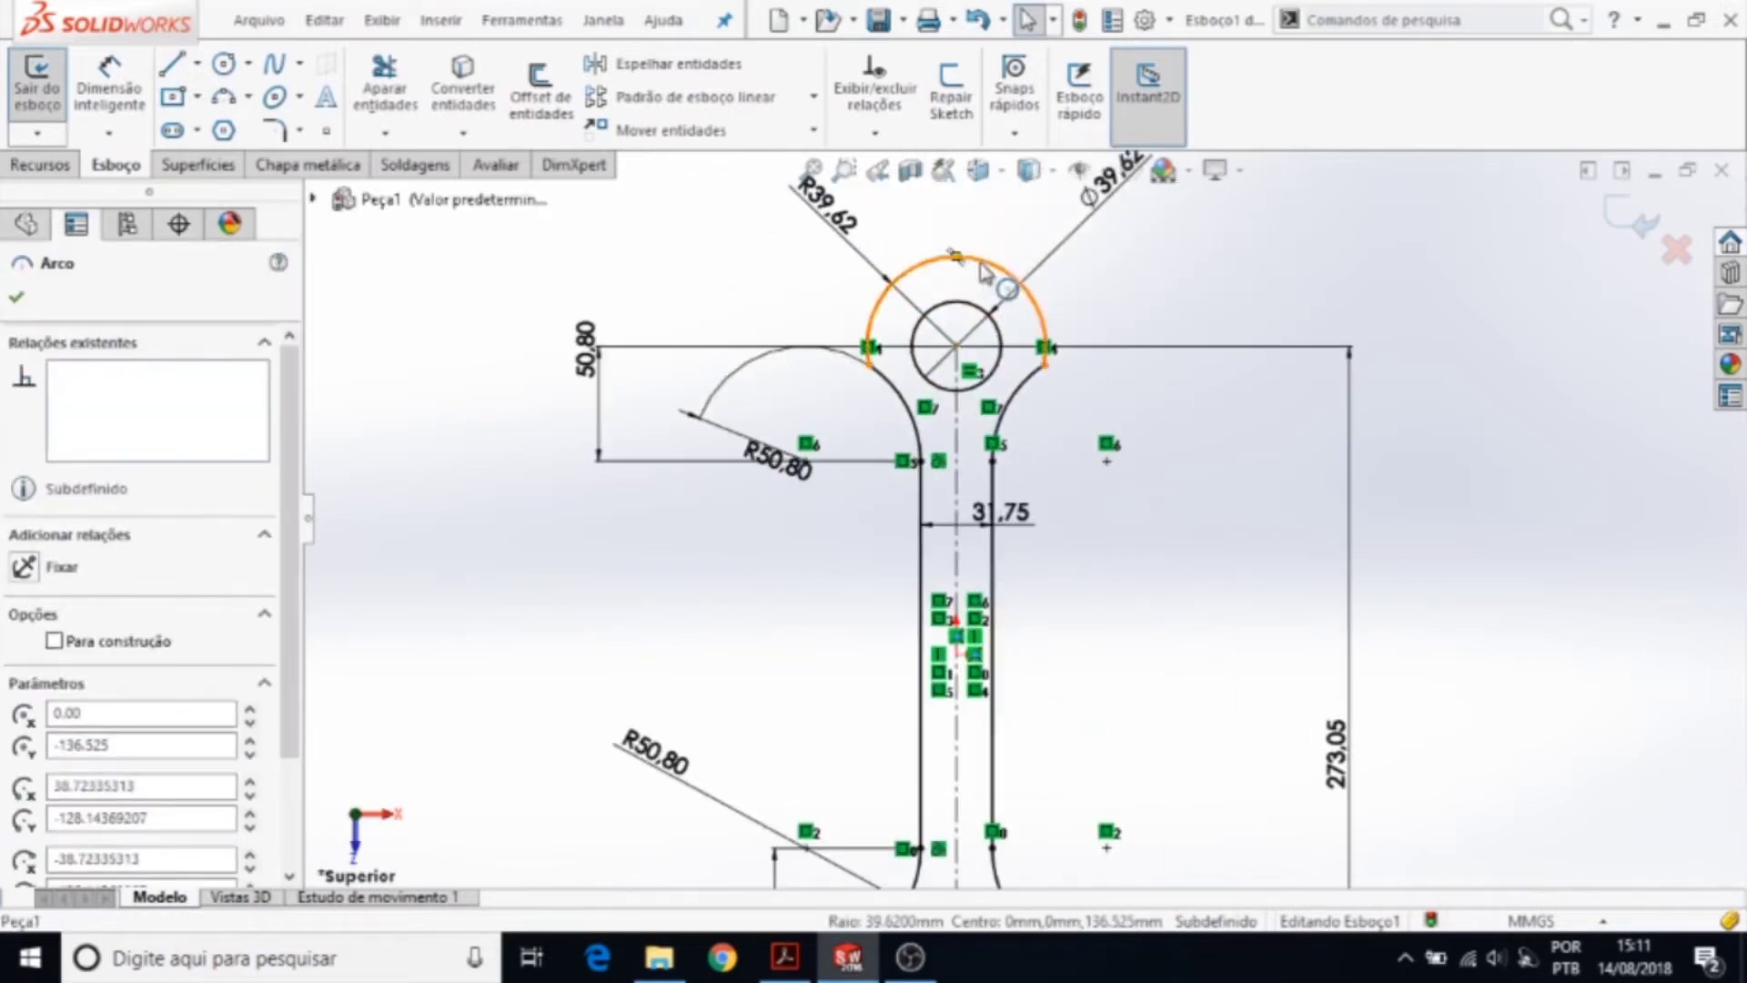
left_click(984, 266, "ctrl")
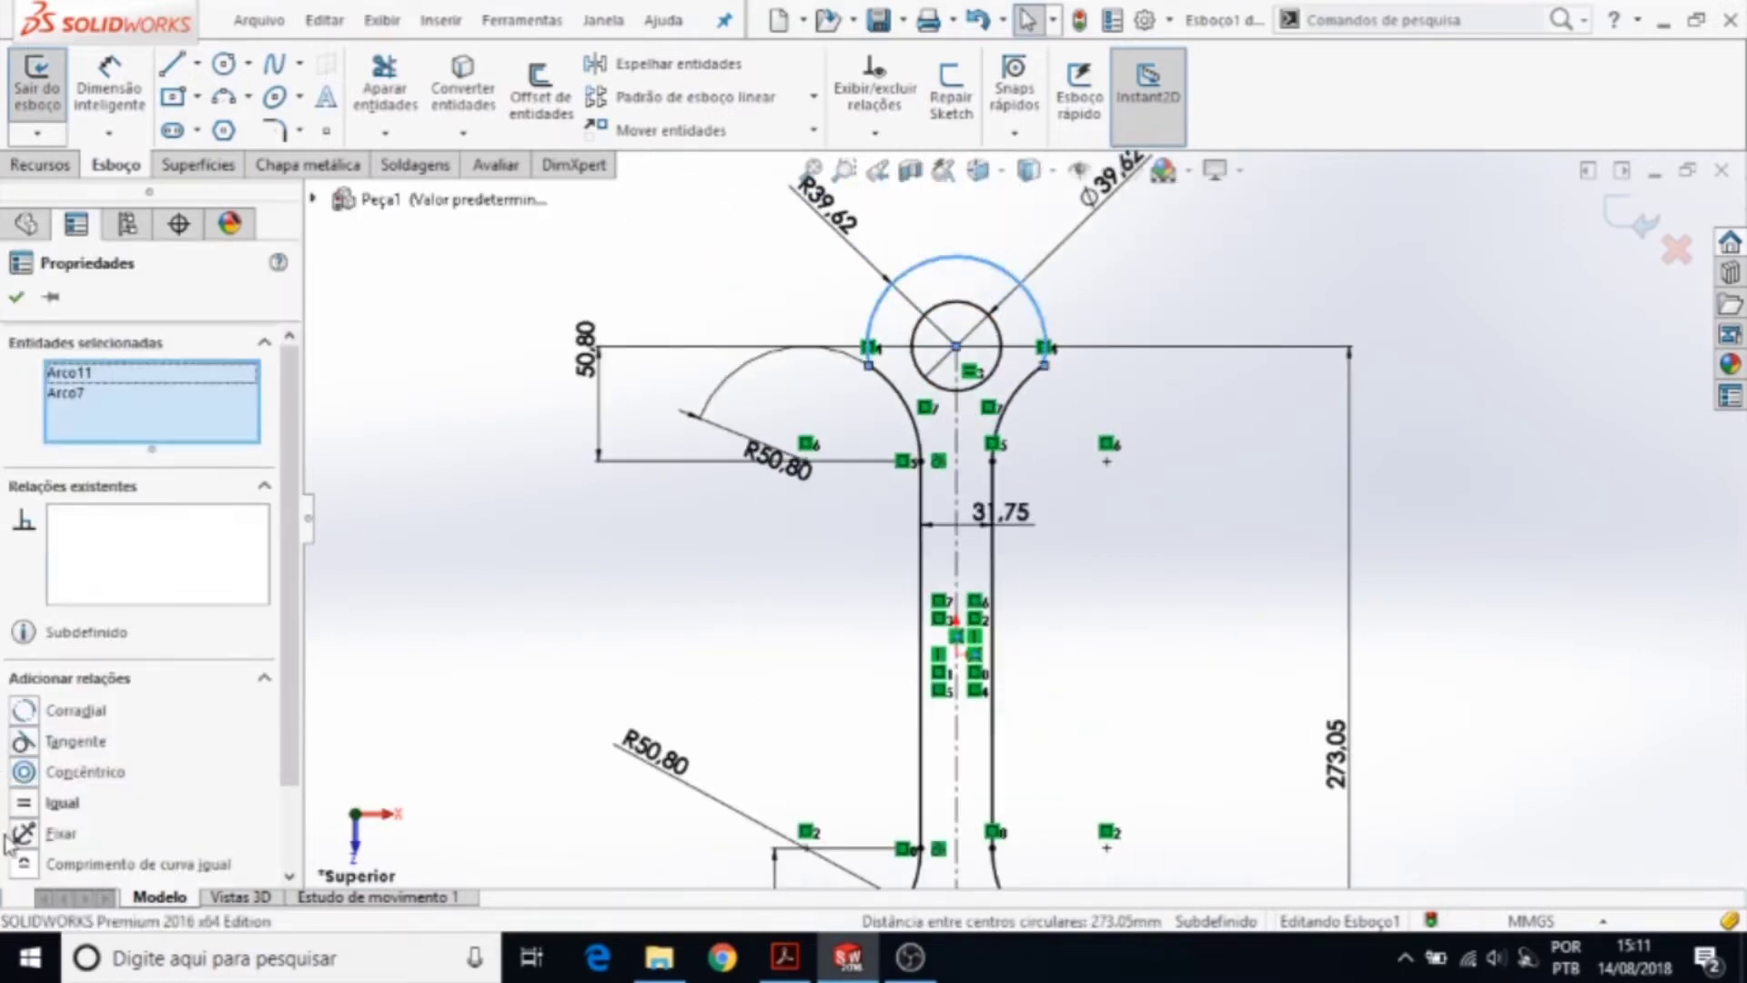
left_click(25, 805)
left_click(1174, 656)
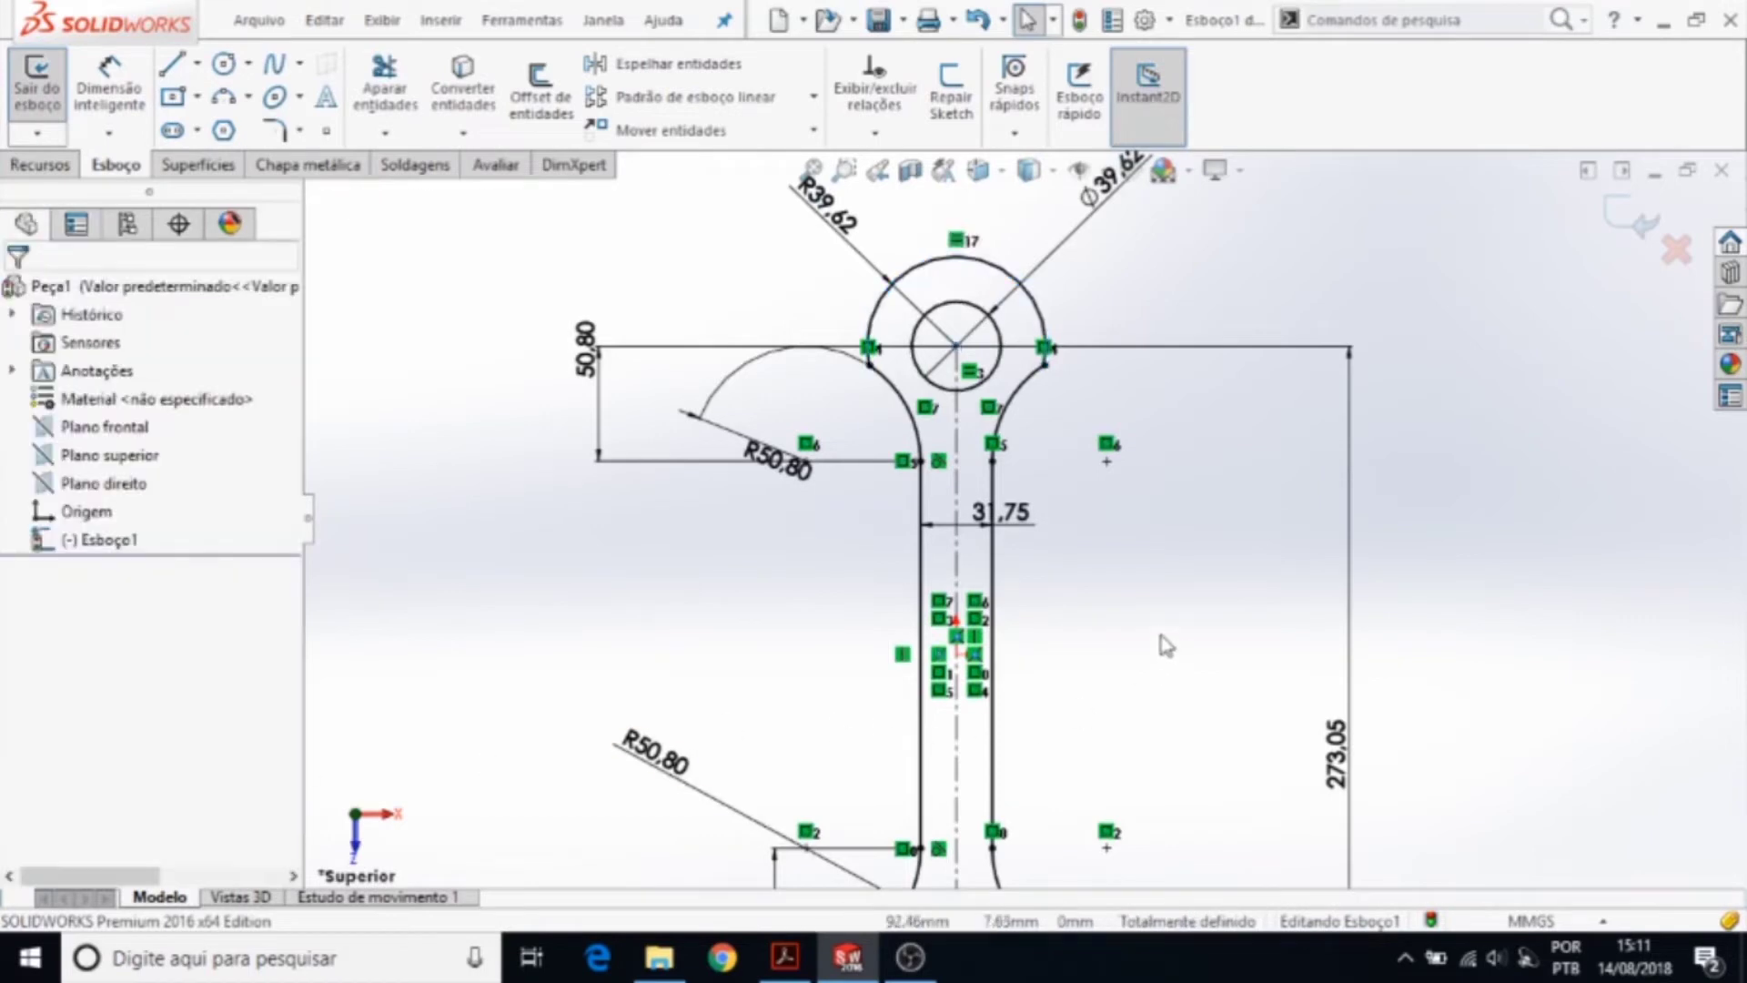
scroll(1159, 644, "down", 2)
scroll(1158, 664, "up", 3)
scroll(1015, 798, "down", 1)
scroll(1022, 527, "up", 1)
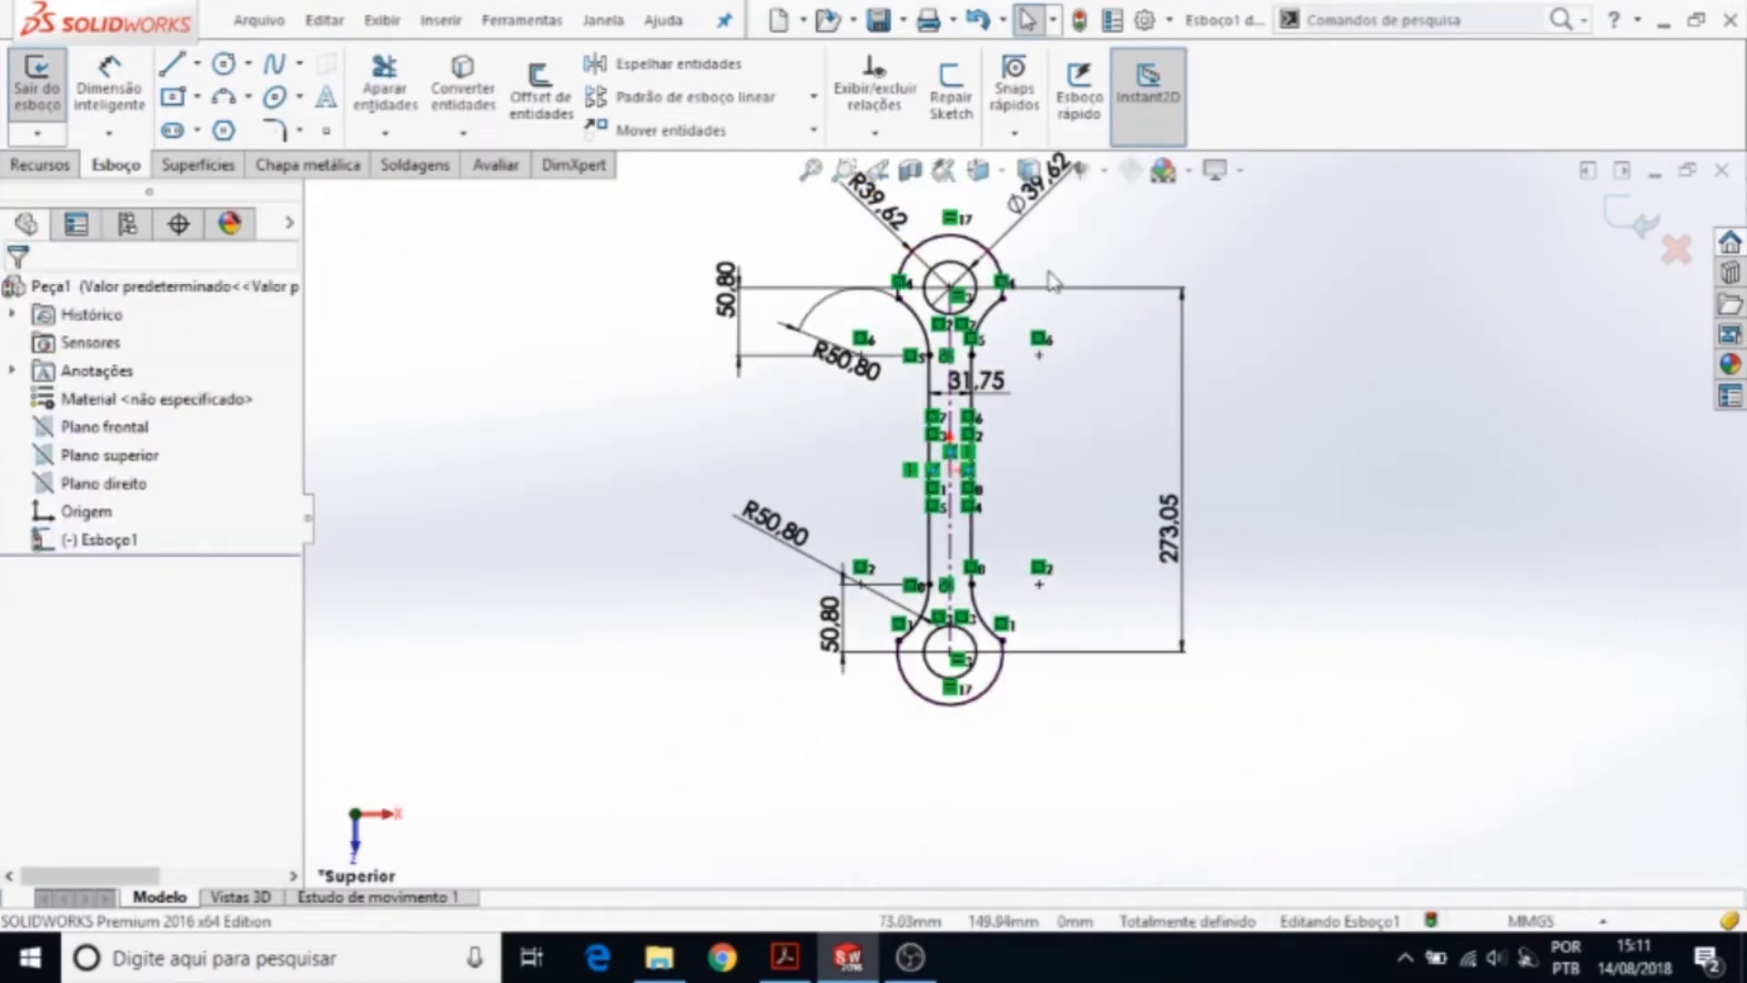
scroll(1038, 559, "up", 2)
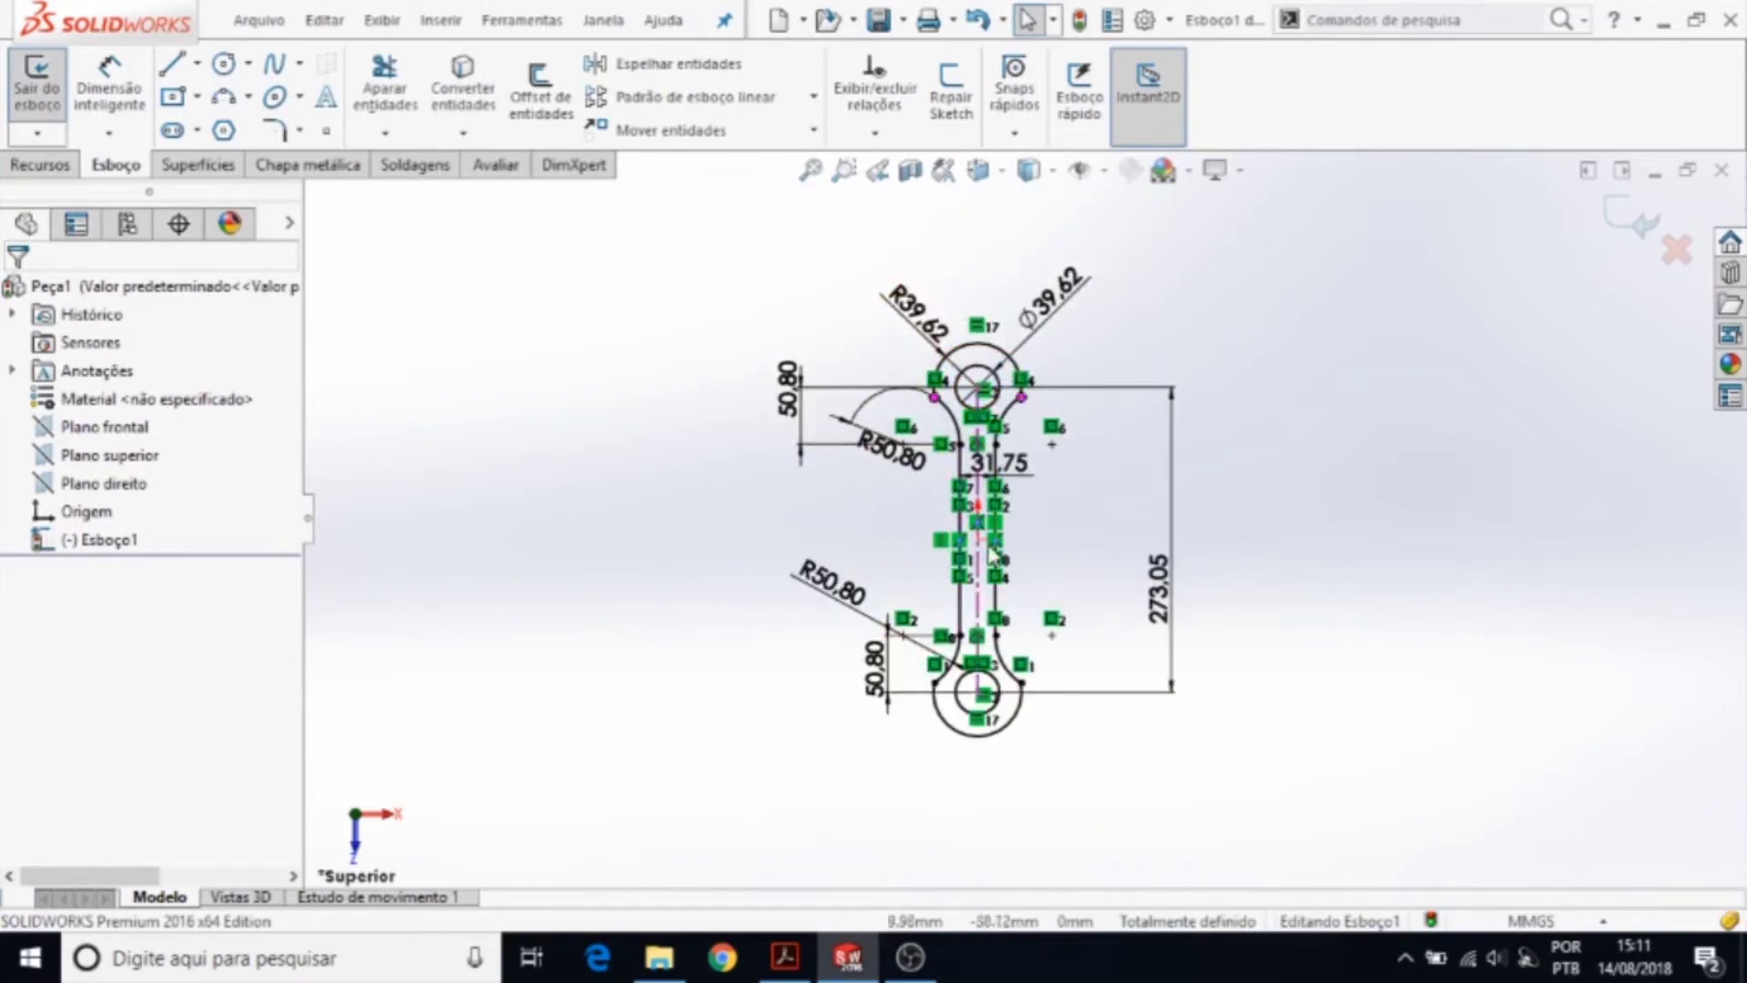
scroll(1023, 669, "down", 2)
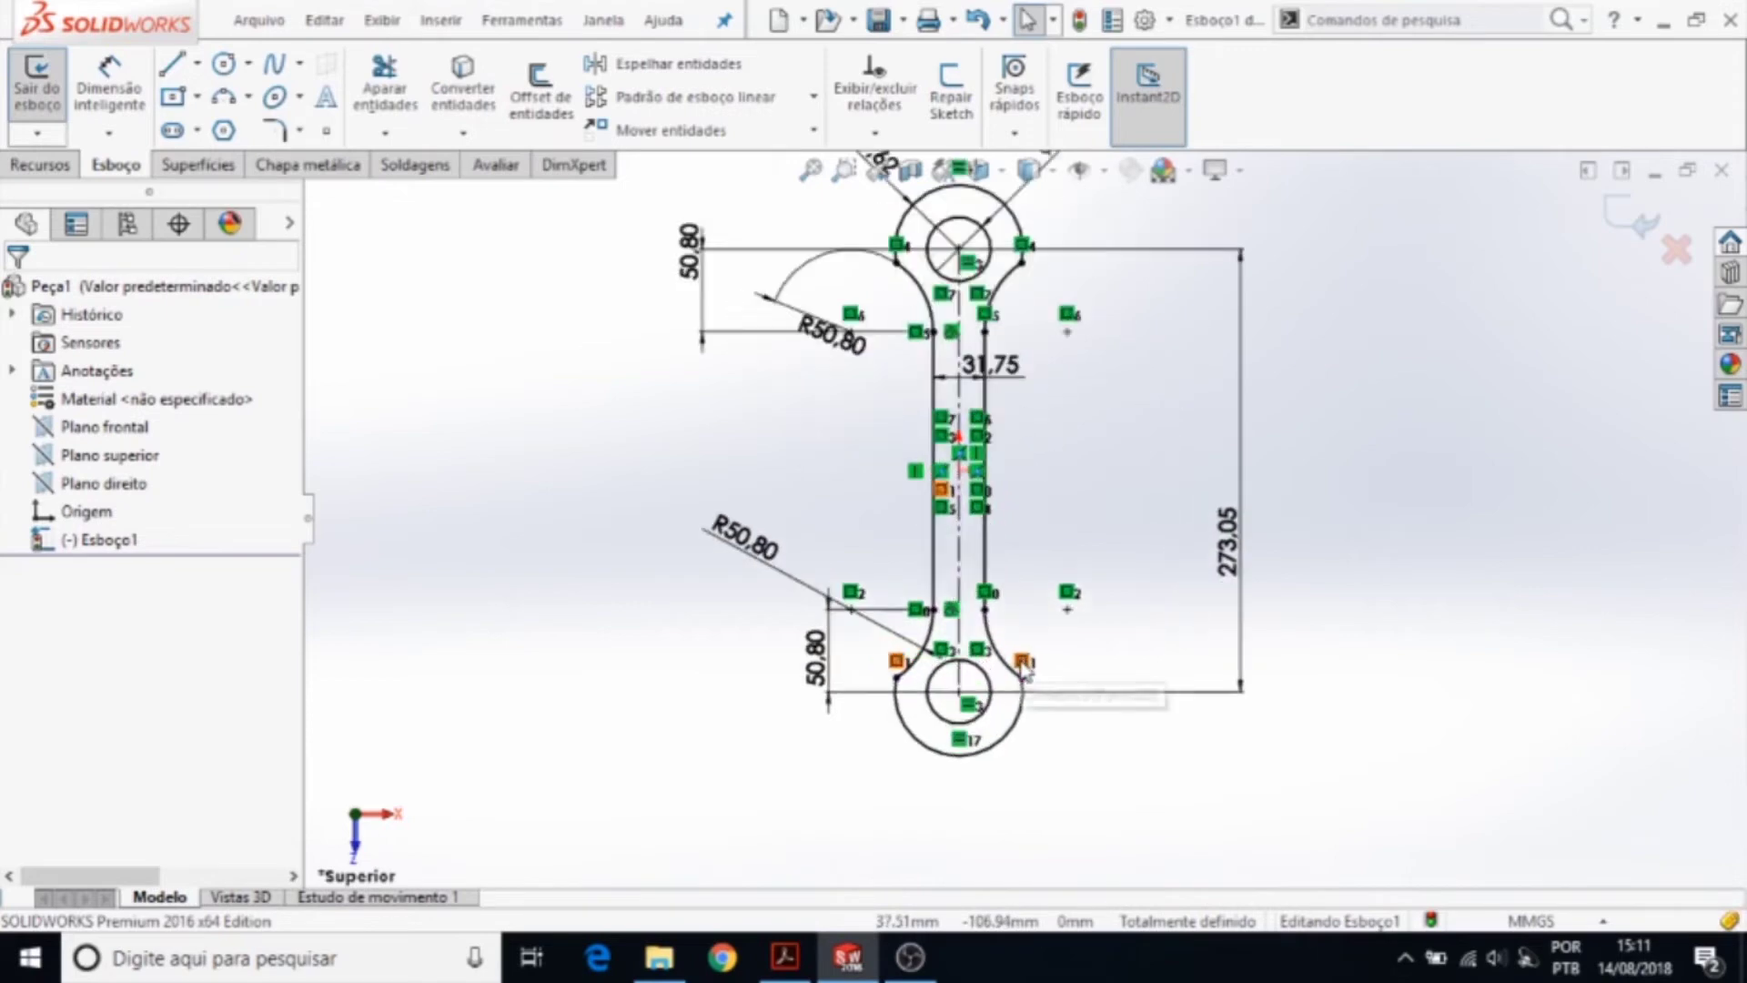
scroll(1023, 669, "down", 1)
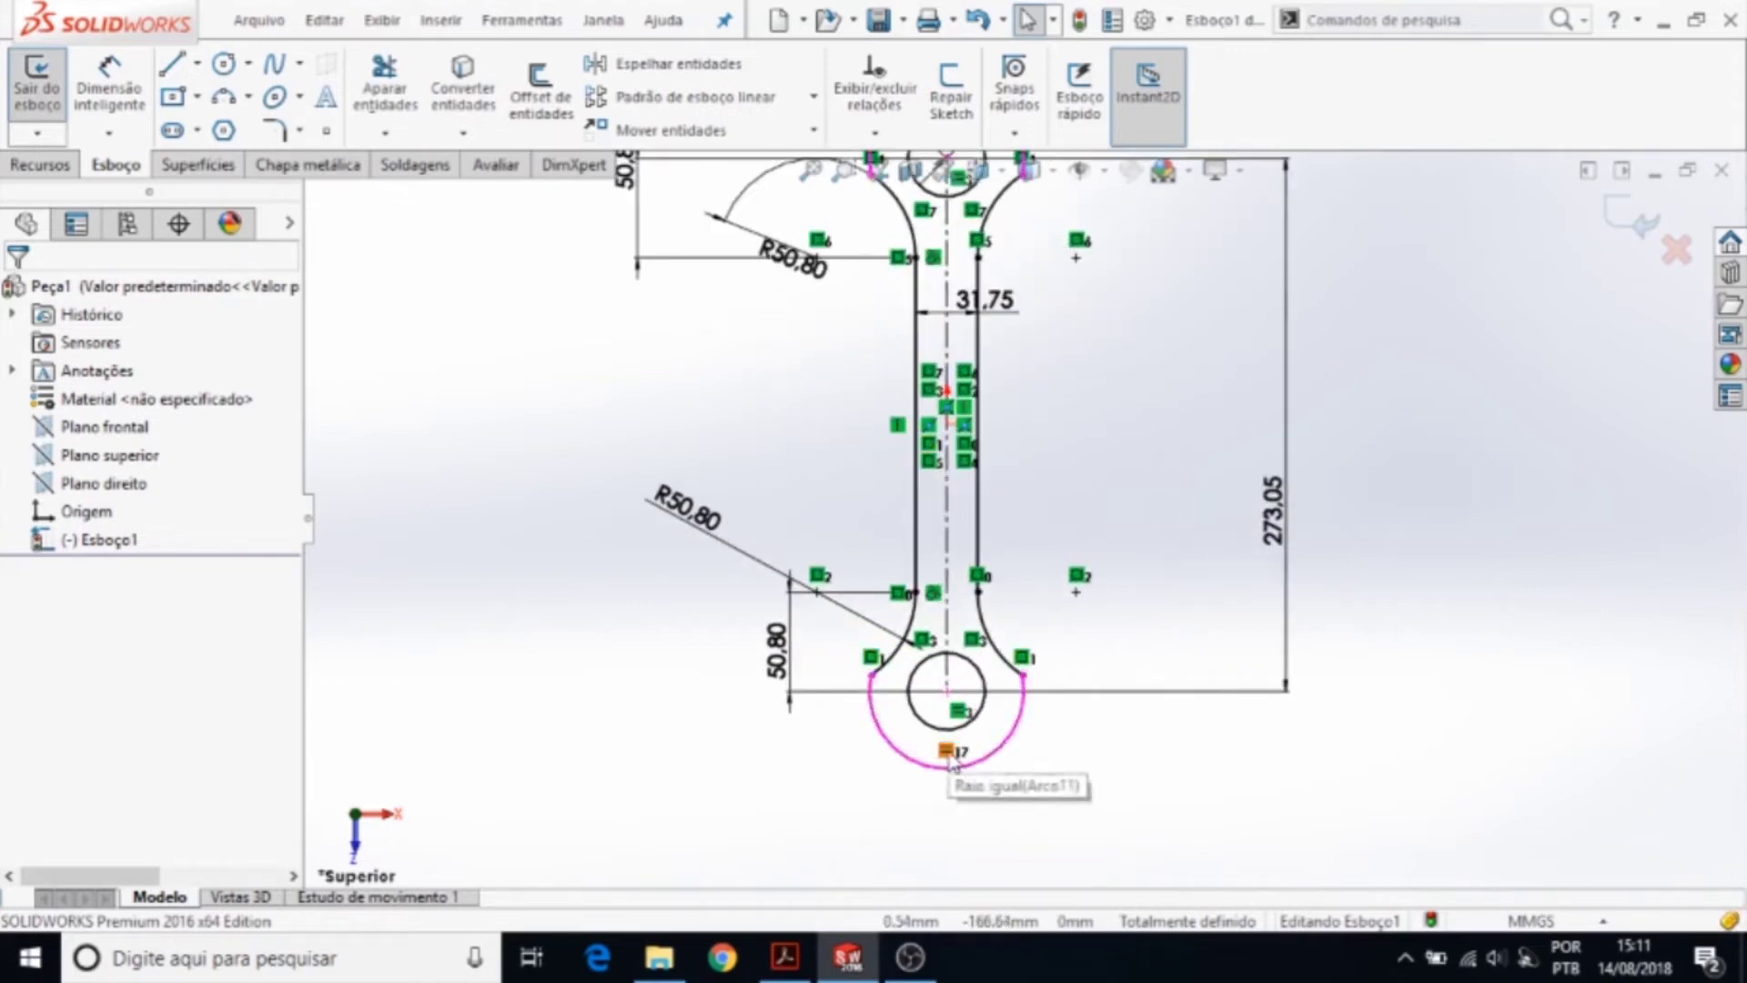
scroll(1033, 518, "up", 2)
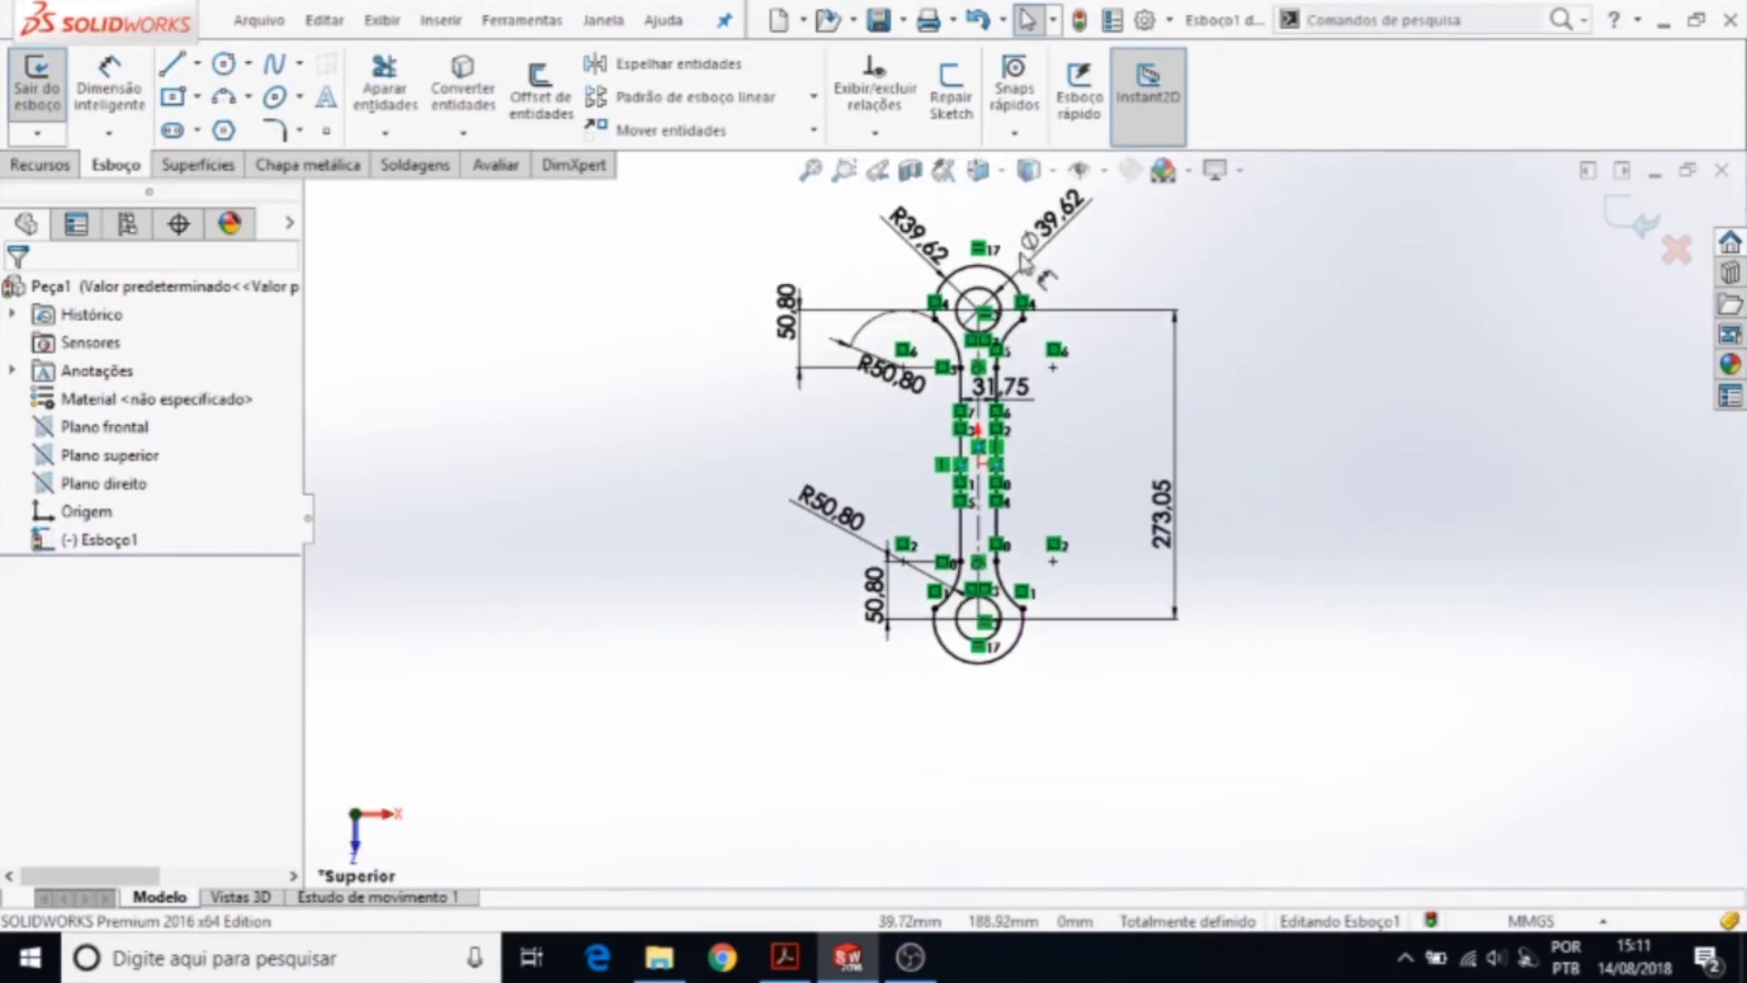
middle_click_drag(966, 168, 978, 241, "ctrl")
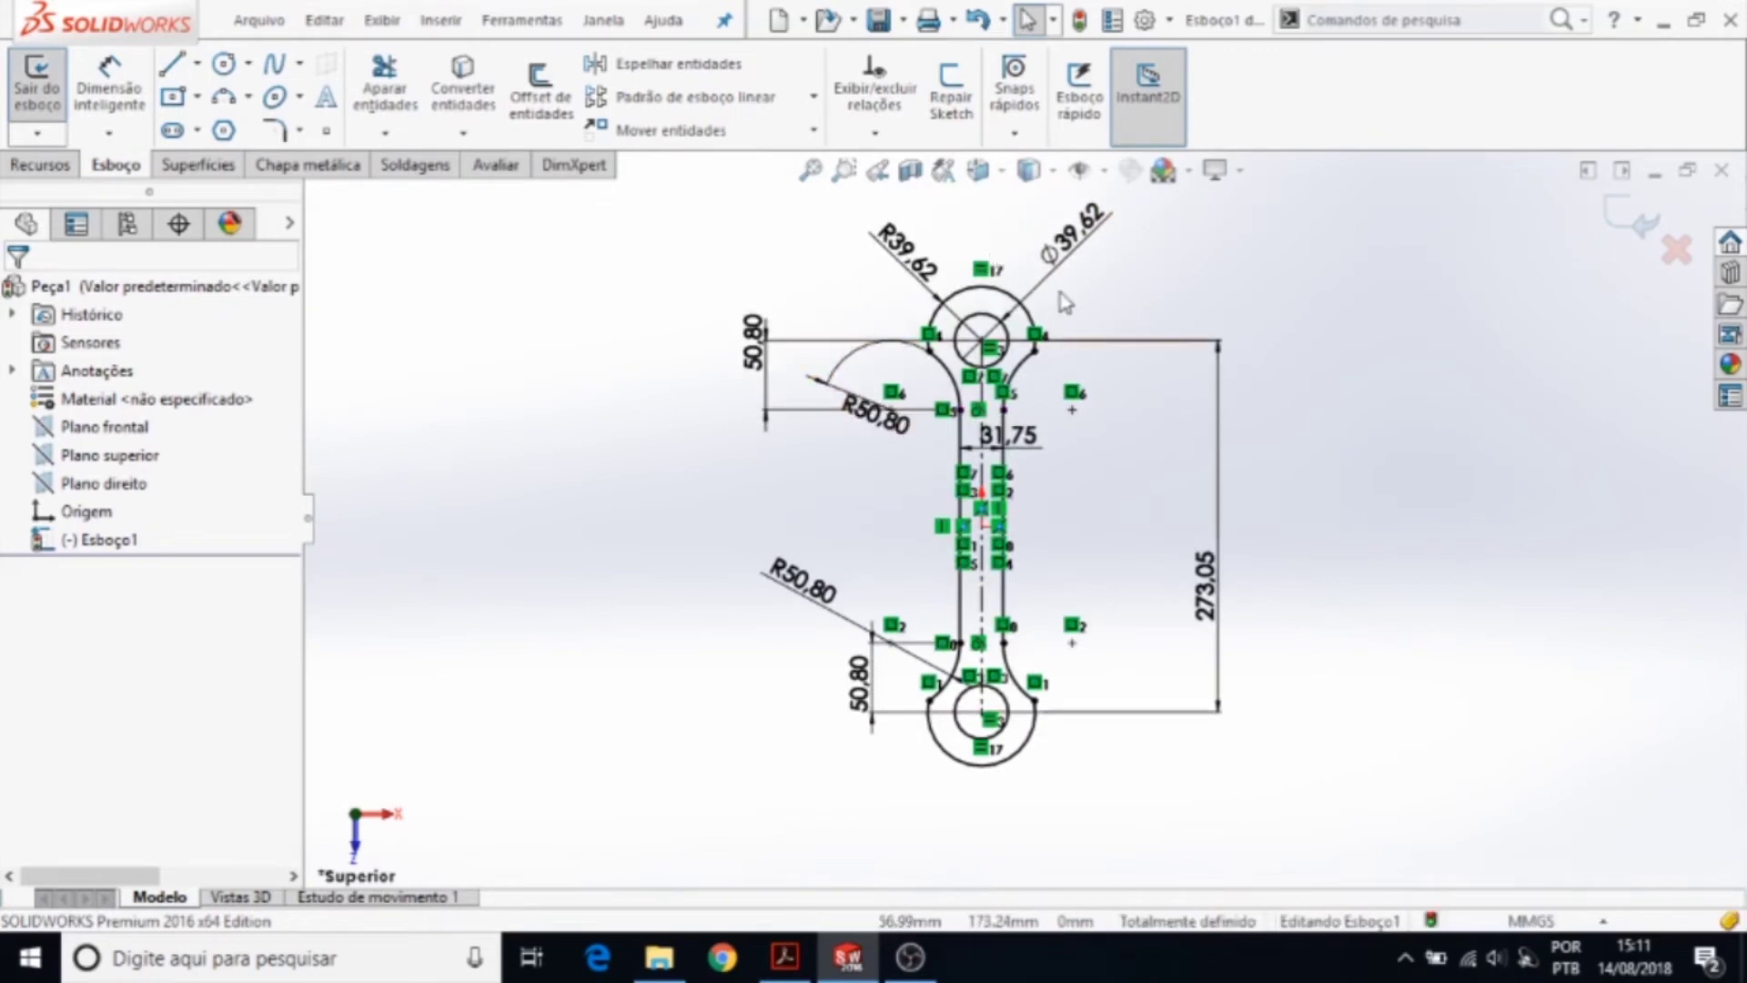
- Show the feature tools and review the 123.70 height in Teste.PDF before returning to SOLIDWORKS
left_click(32, 168)
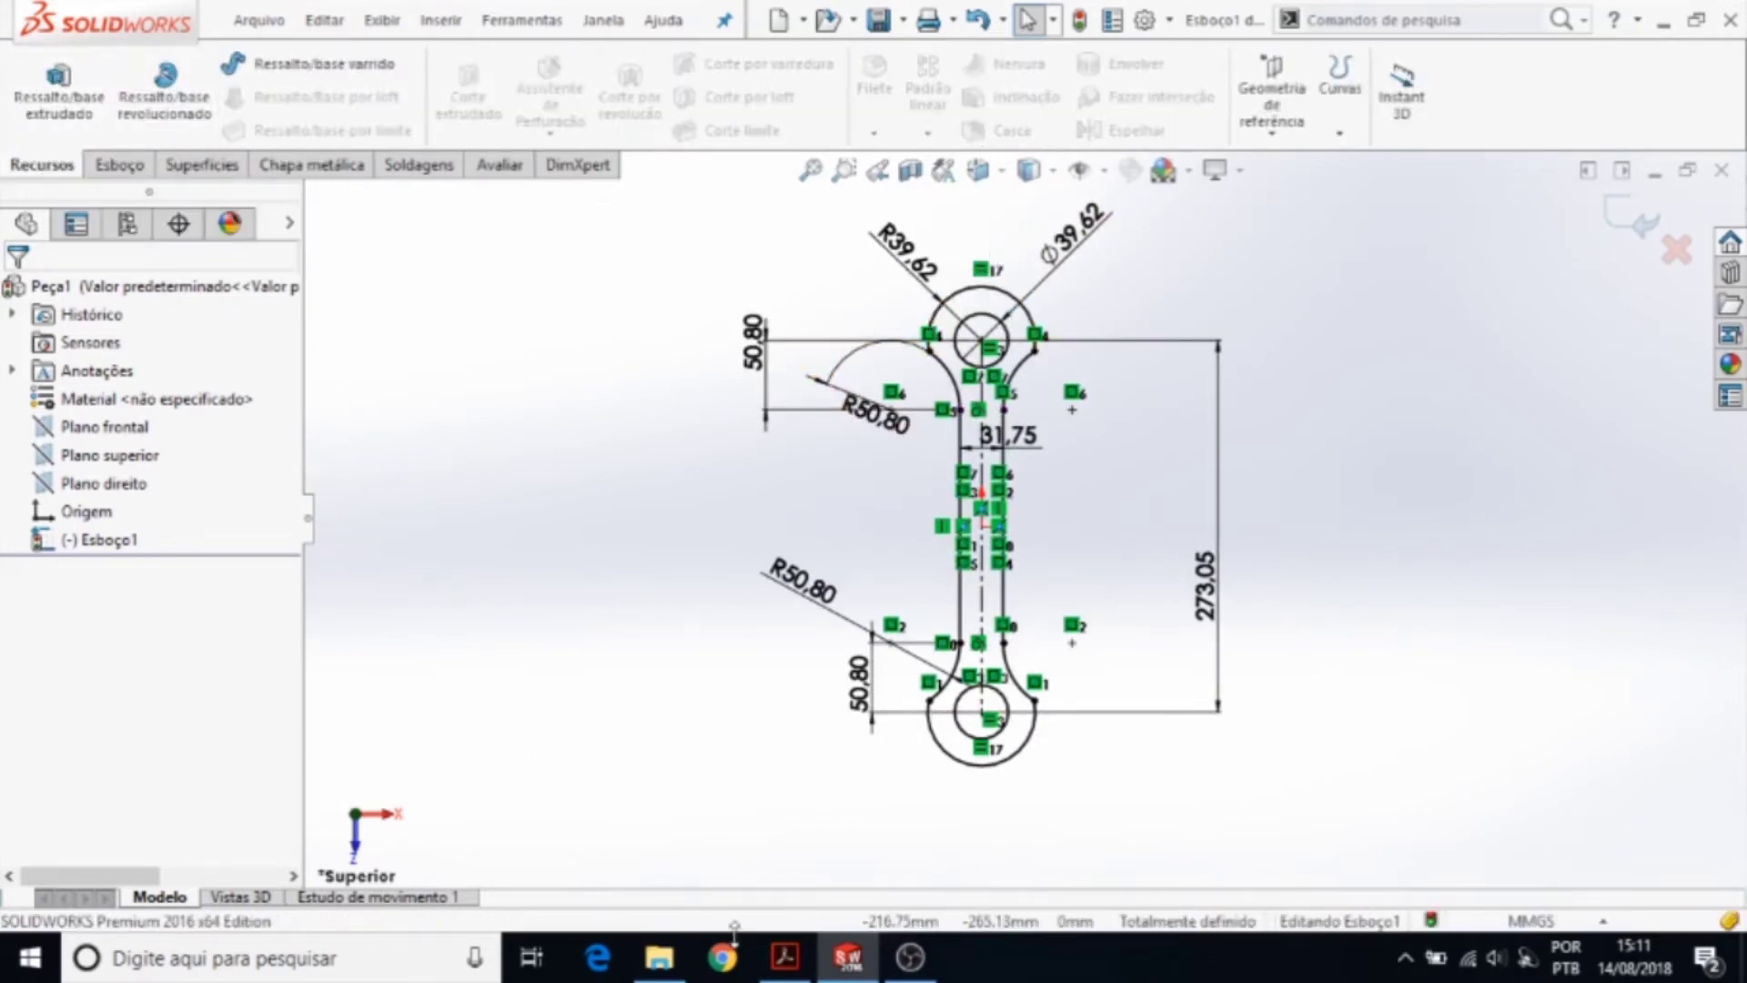
left_click(783, 960)
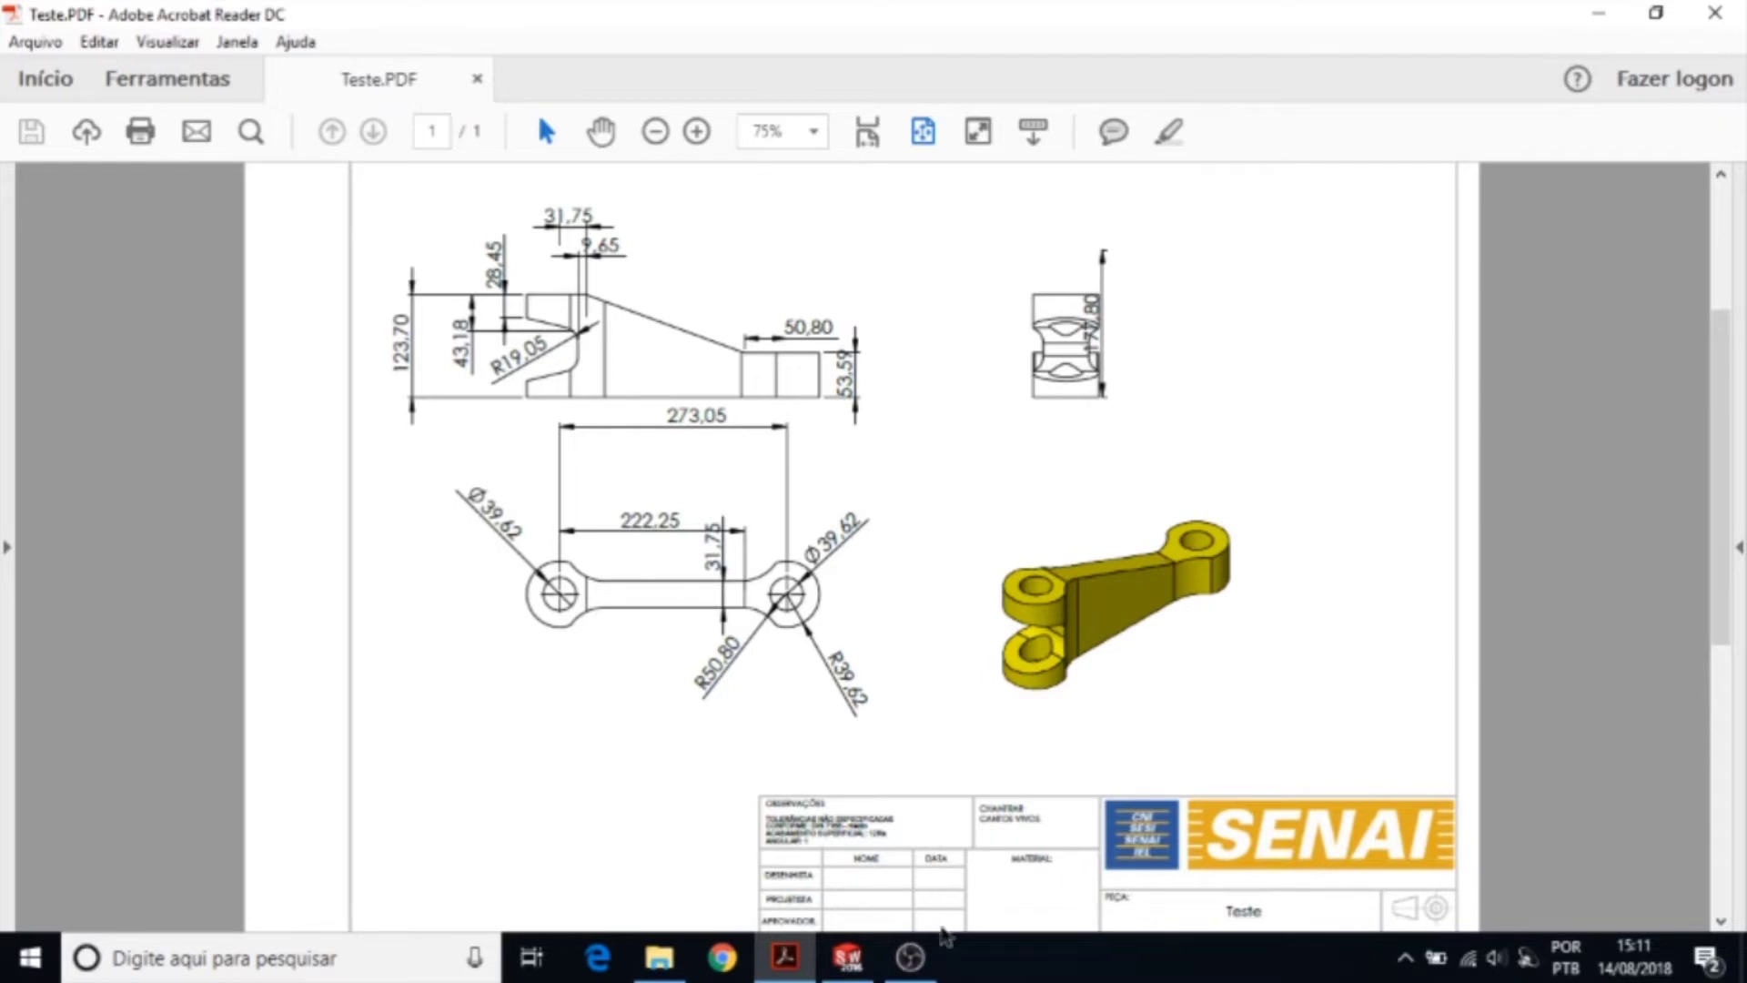
left_click(848, 957)
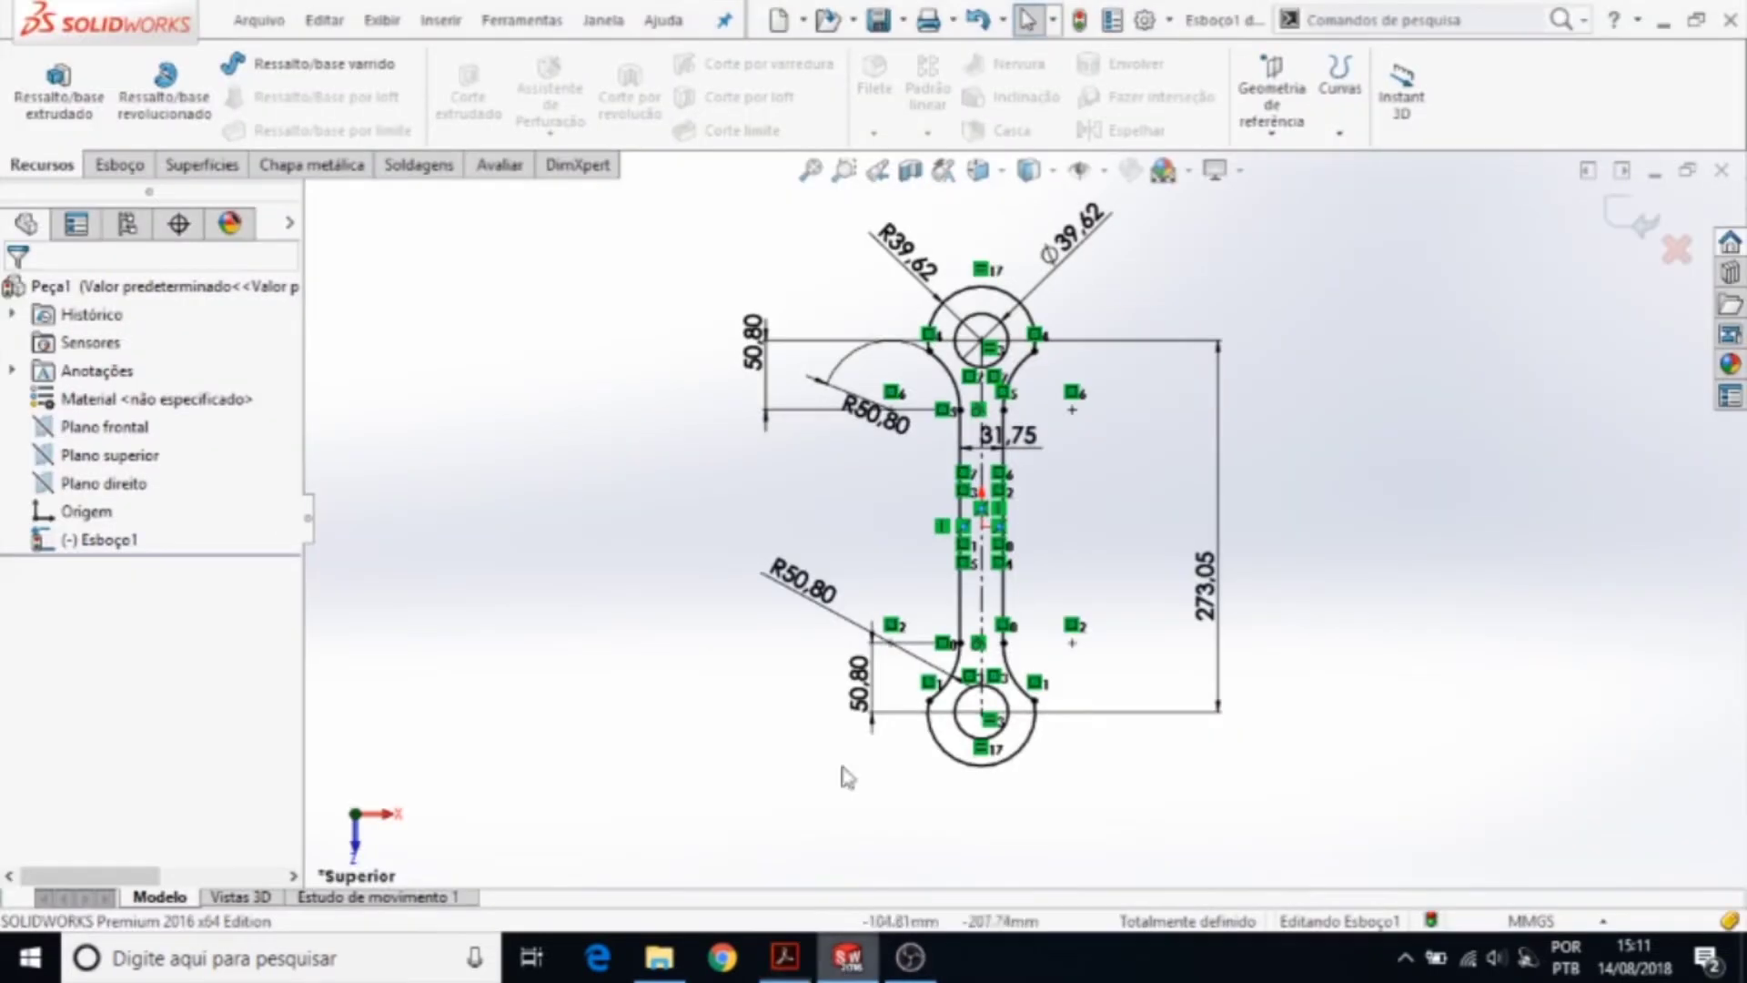
- Extrude the lever sketch as a boss with a 123.70 mm blind depth in Direção 1
left_click(99, 91)
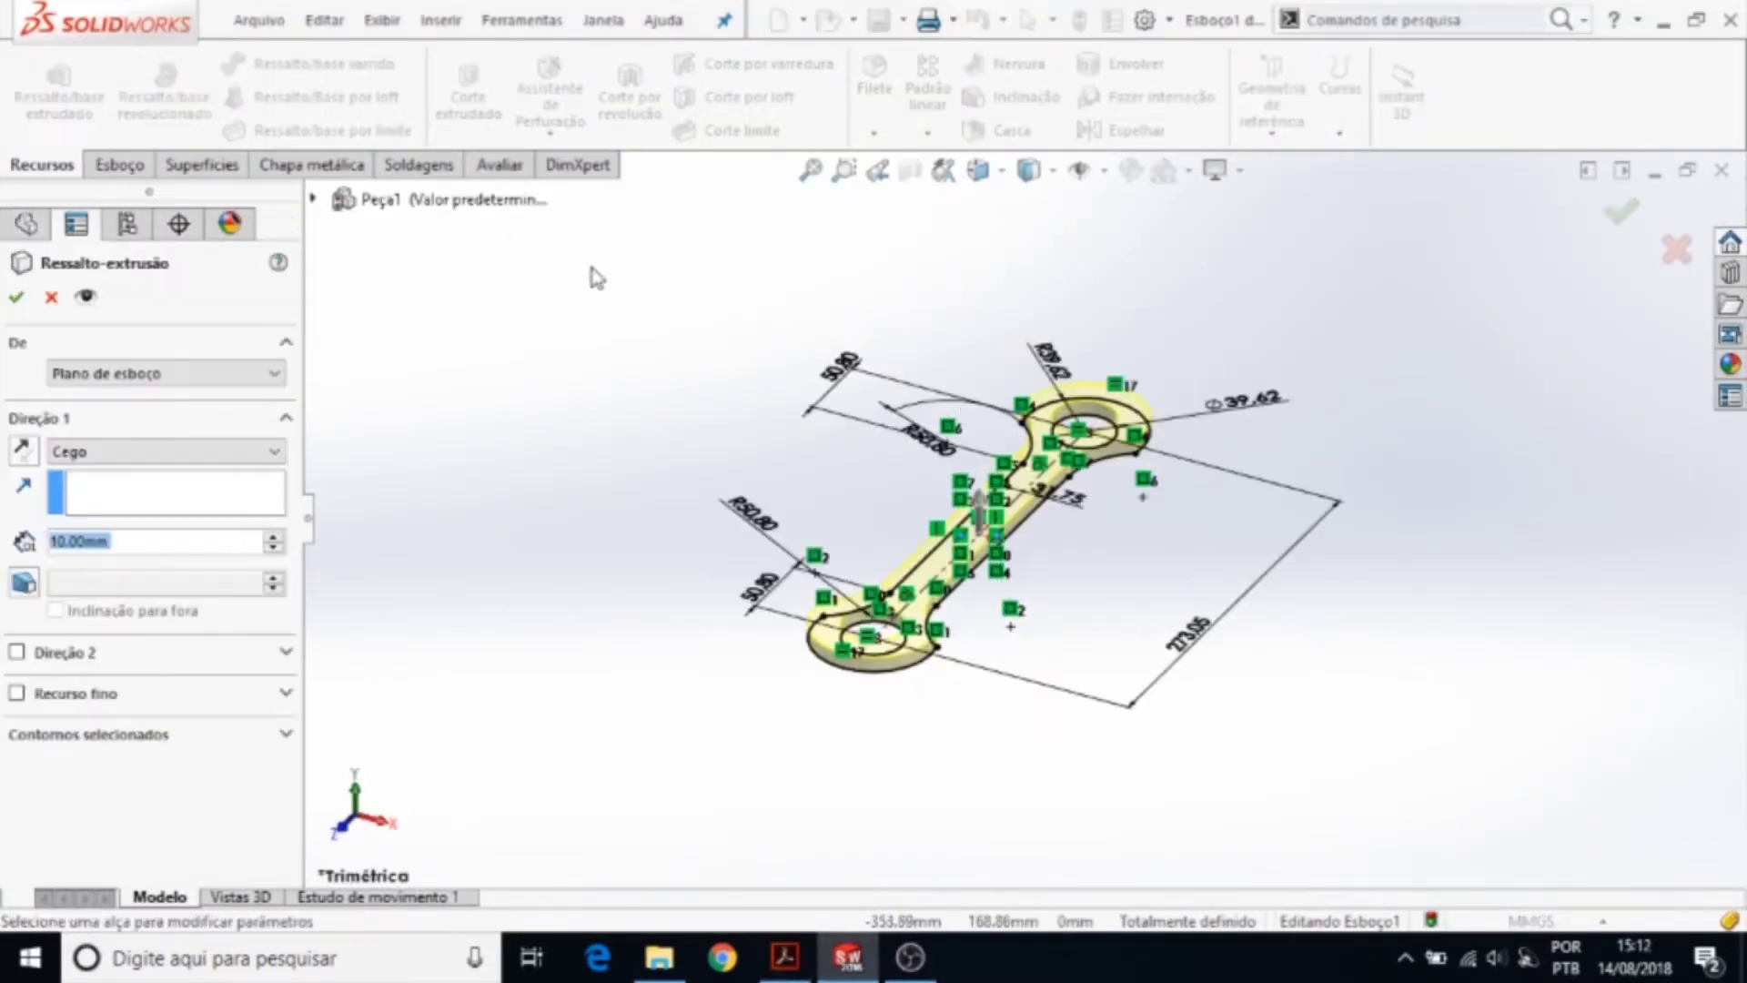
type("123,7")
key("Return")
key("z")
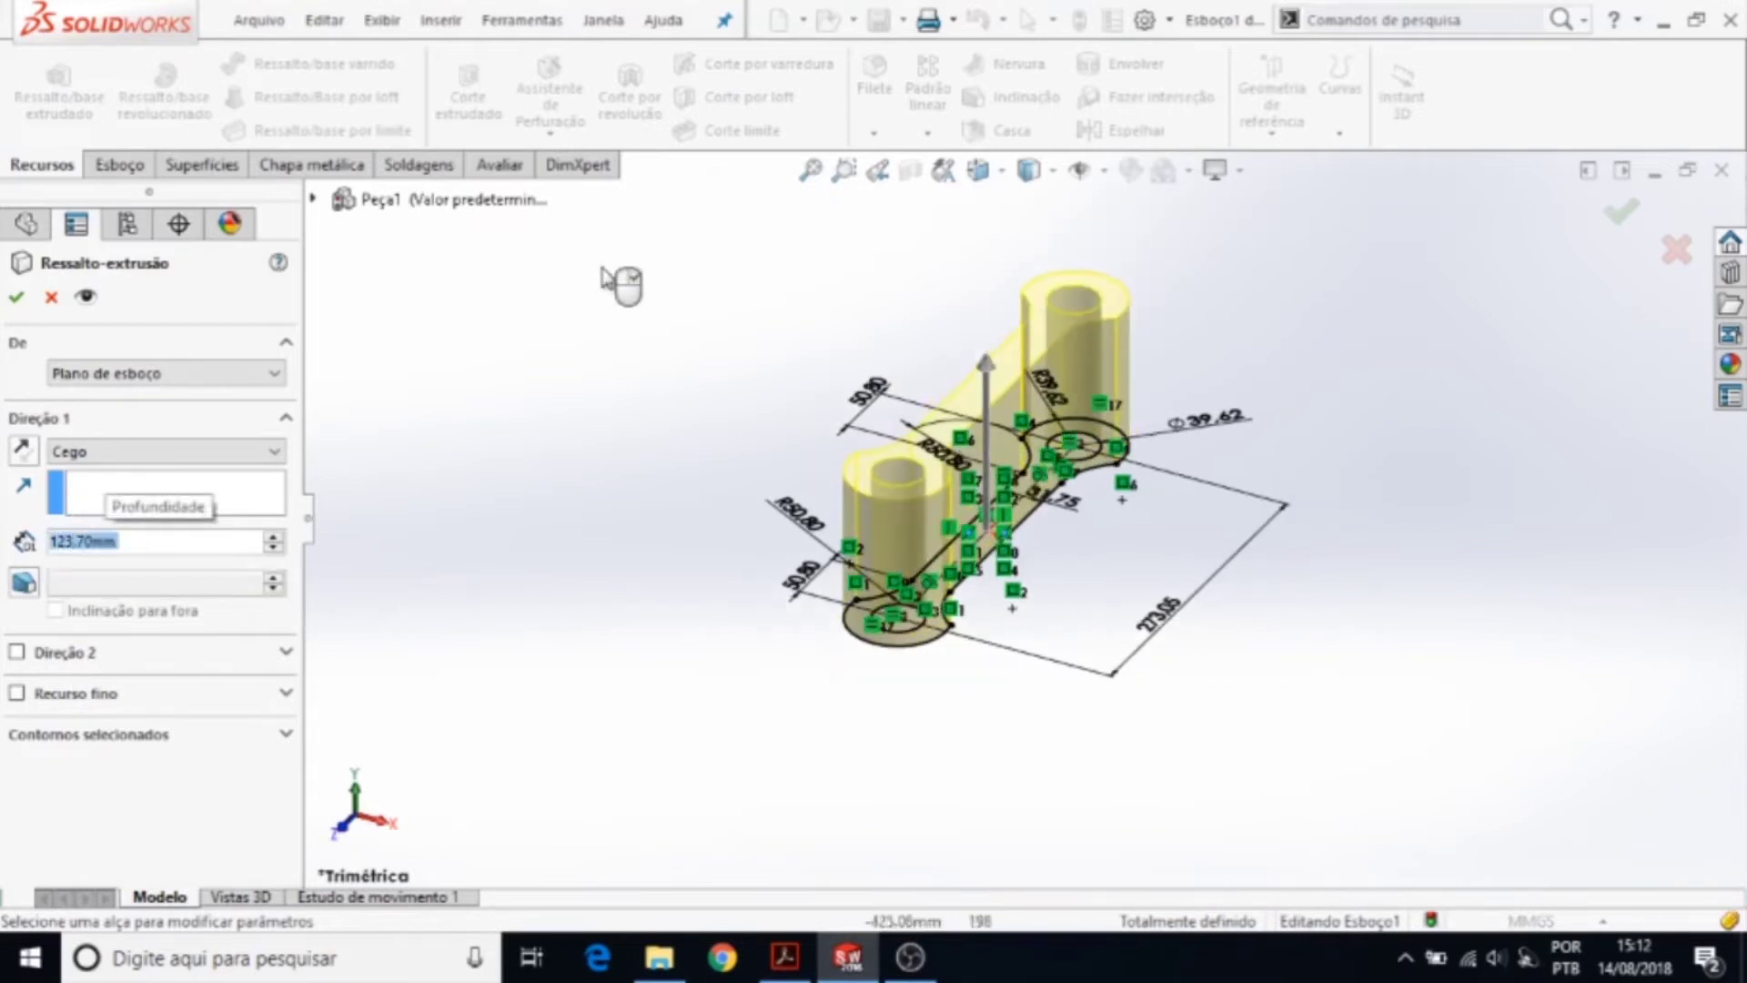
- Accept the 123.70 mm extrusion and colour the whole part Peça1 yellow from the padrão palette
left_click(1620, 216)
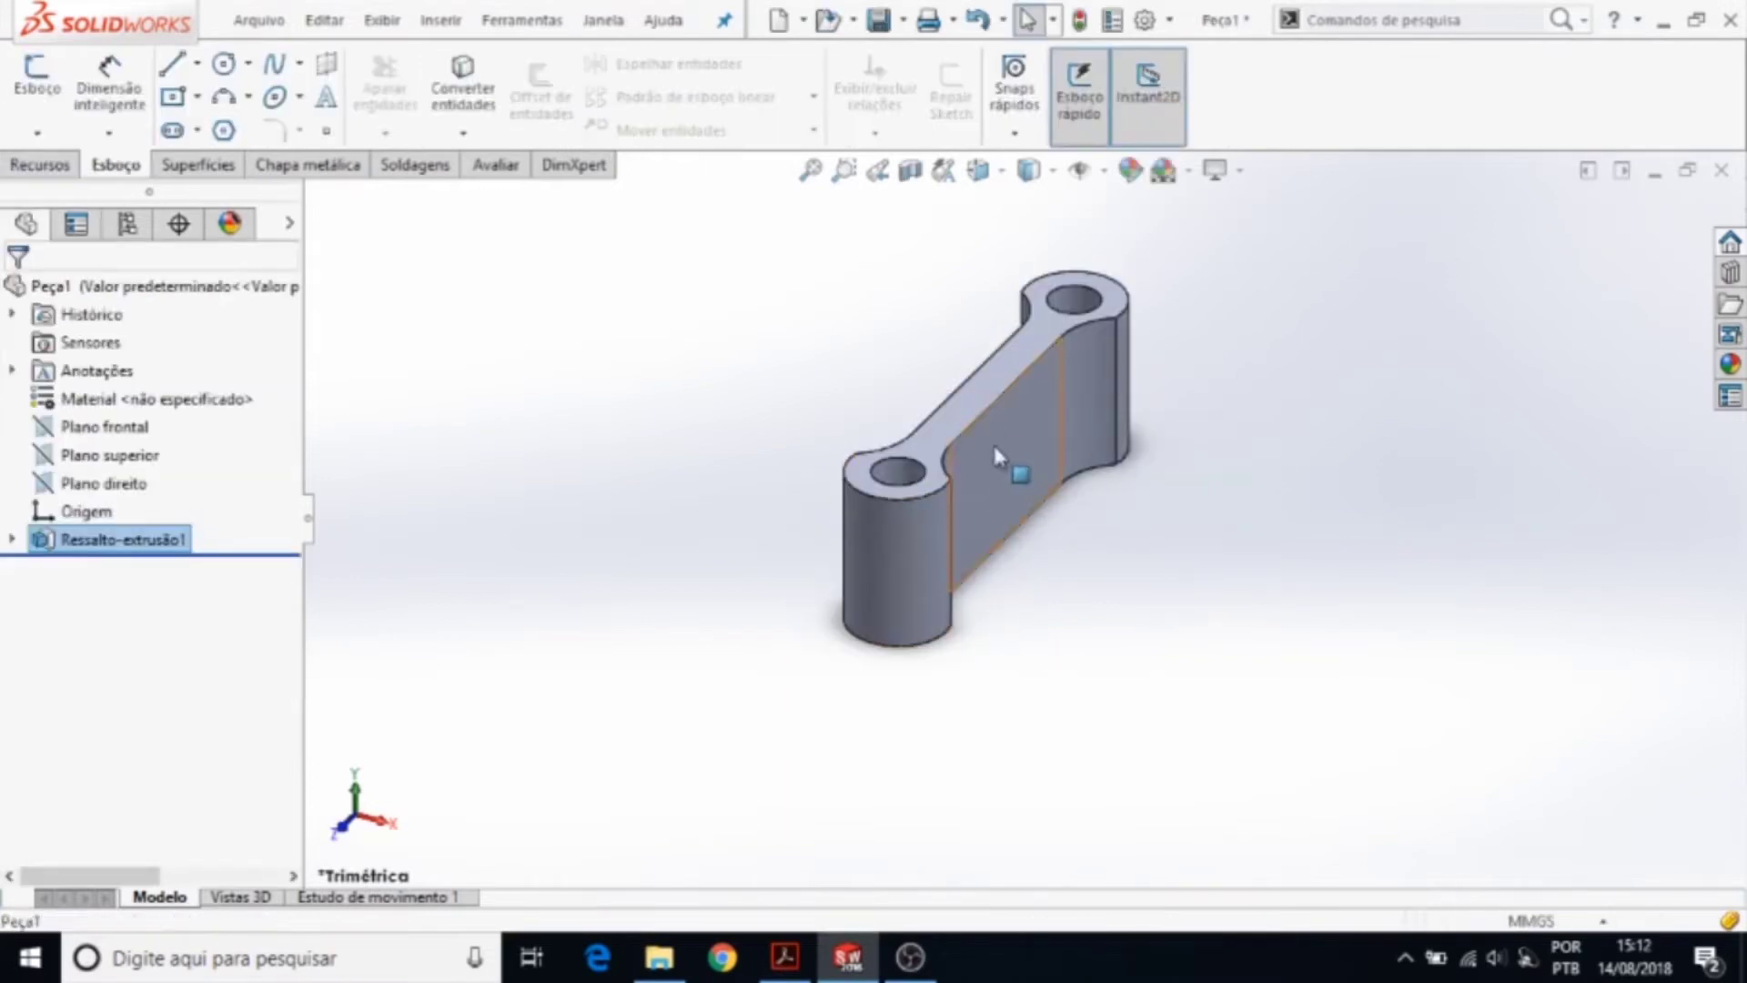
right_click(1001, 459)
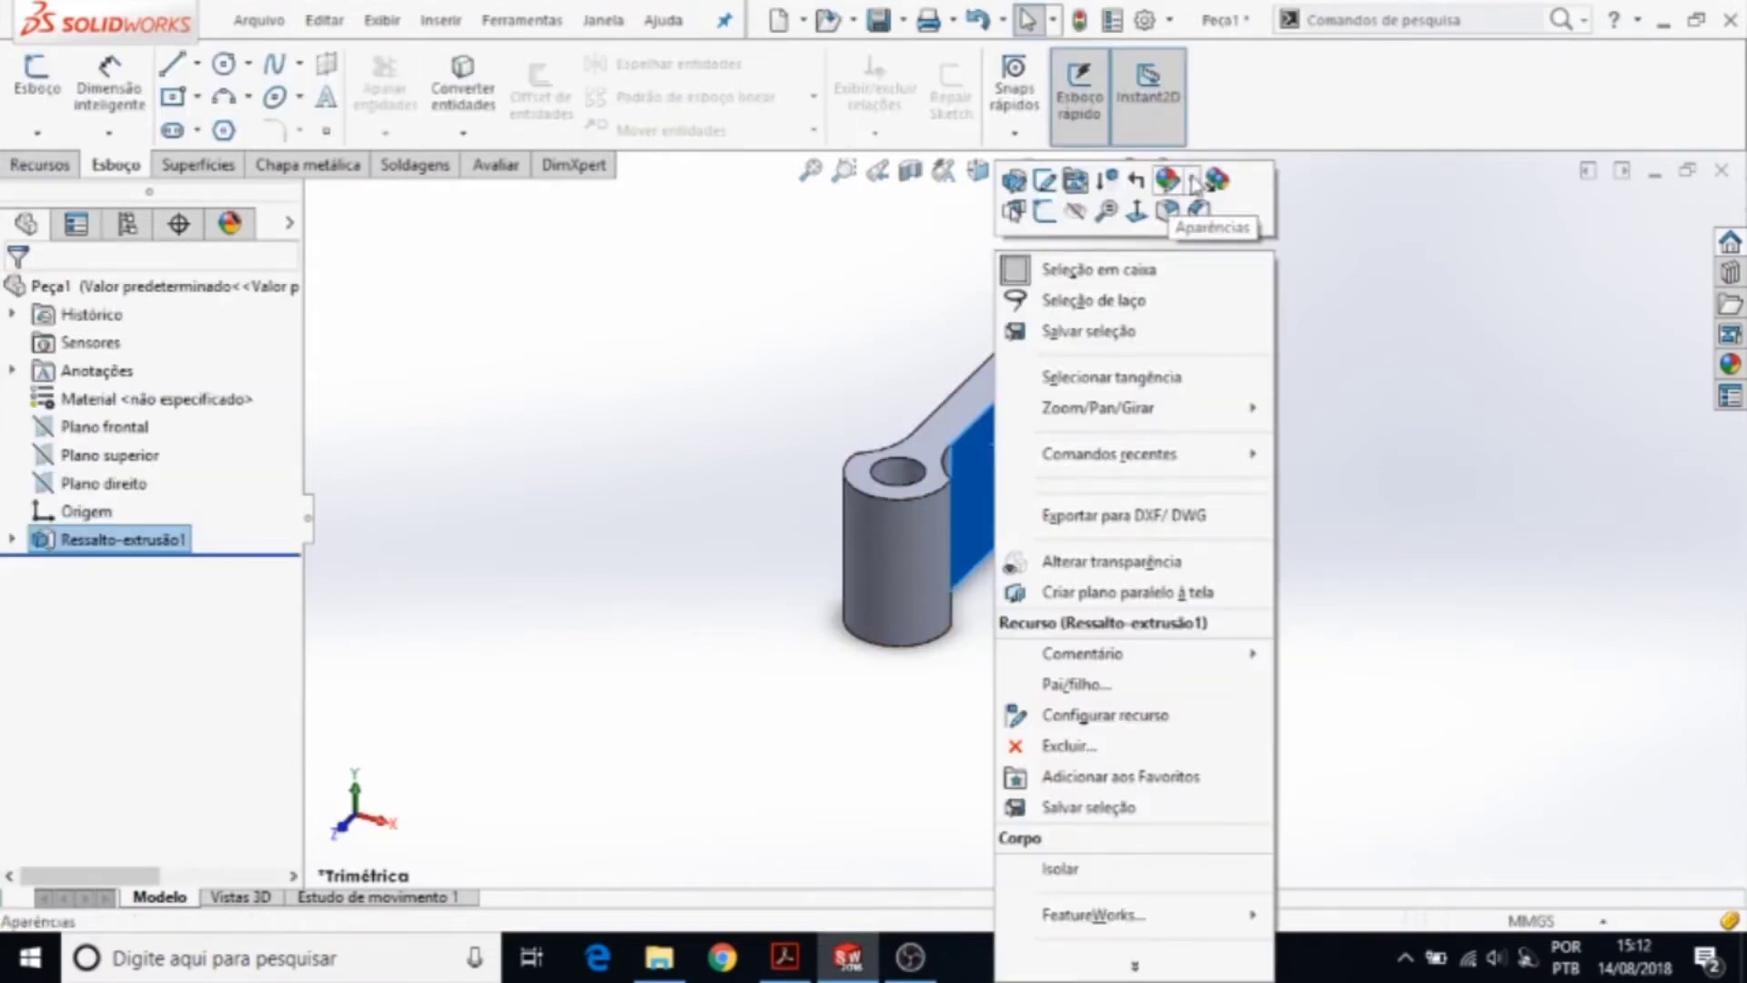
left_click(1193, 182)
left_click(1307, 317)
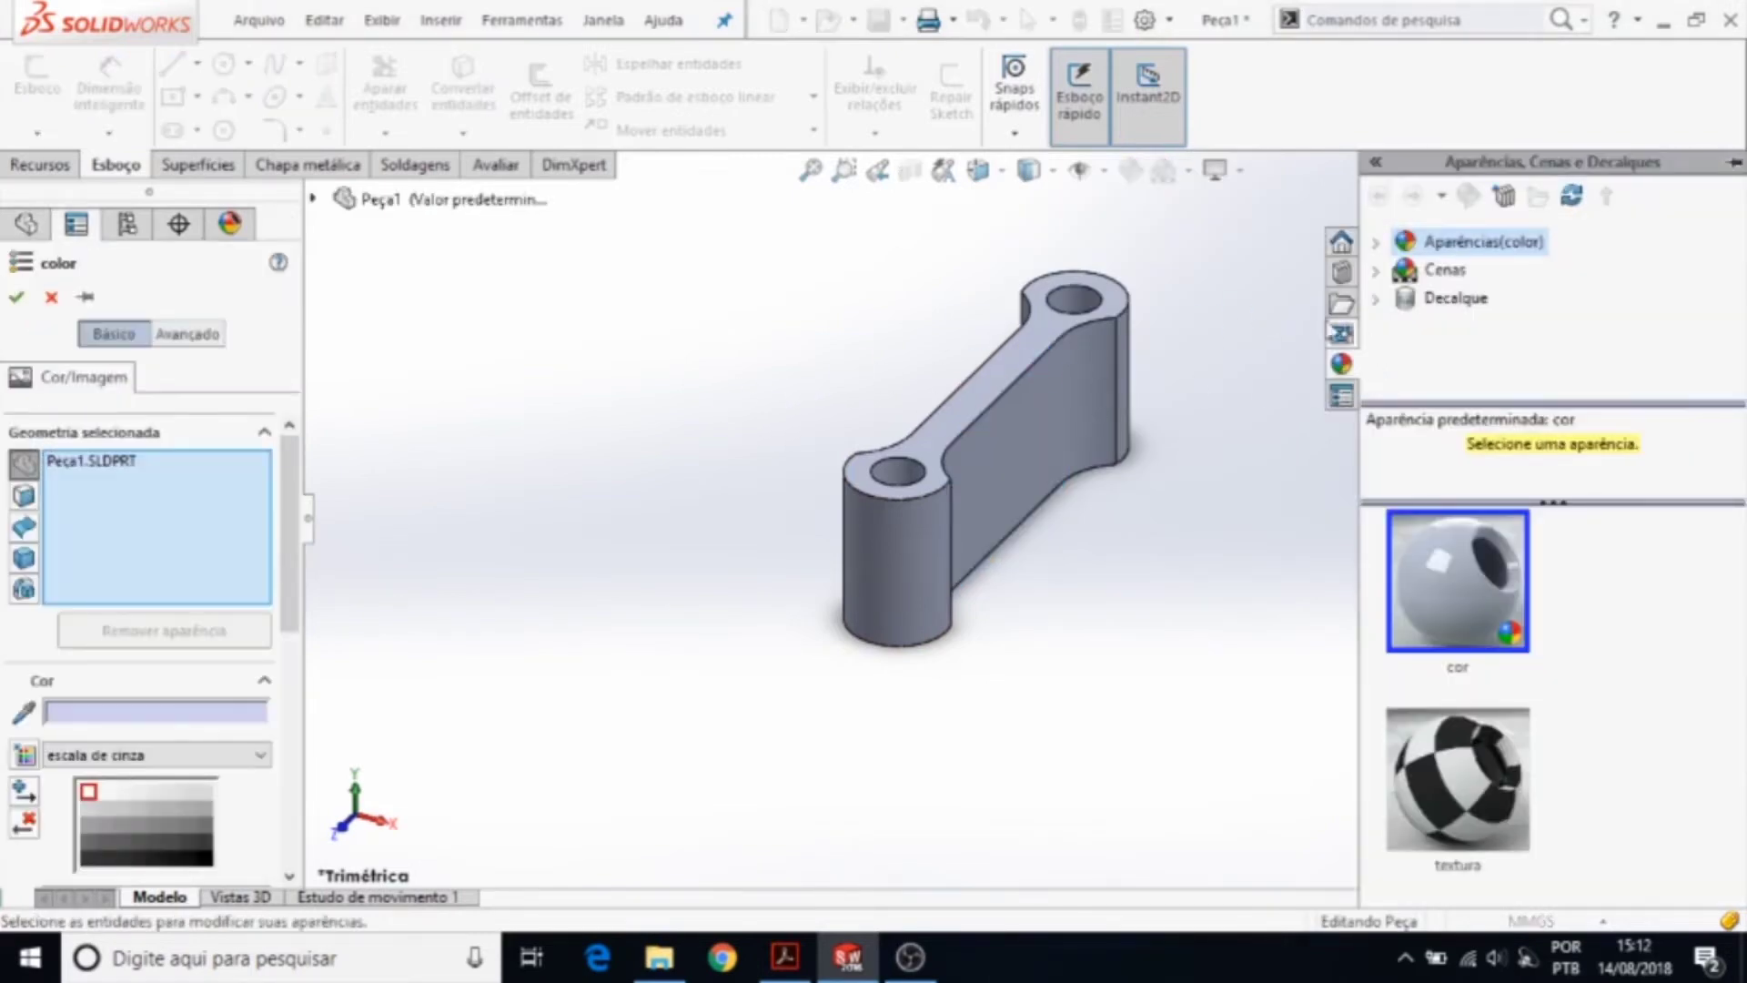
left_click(118, 760)
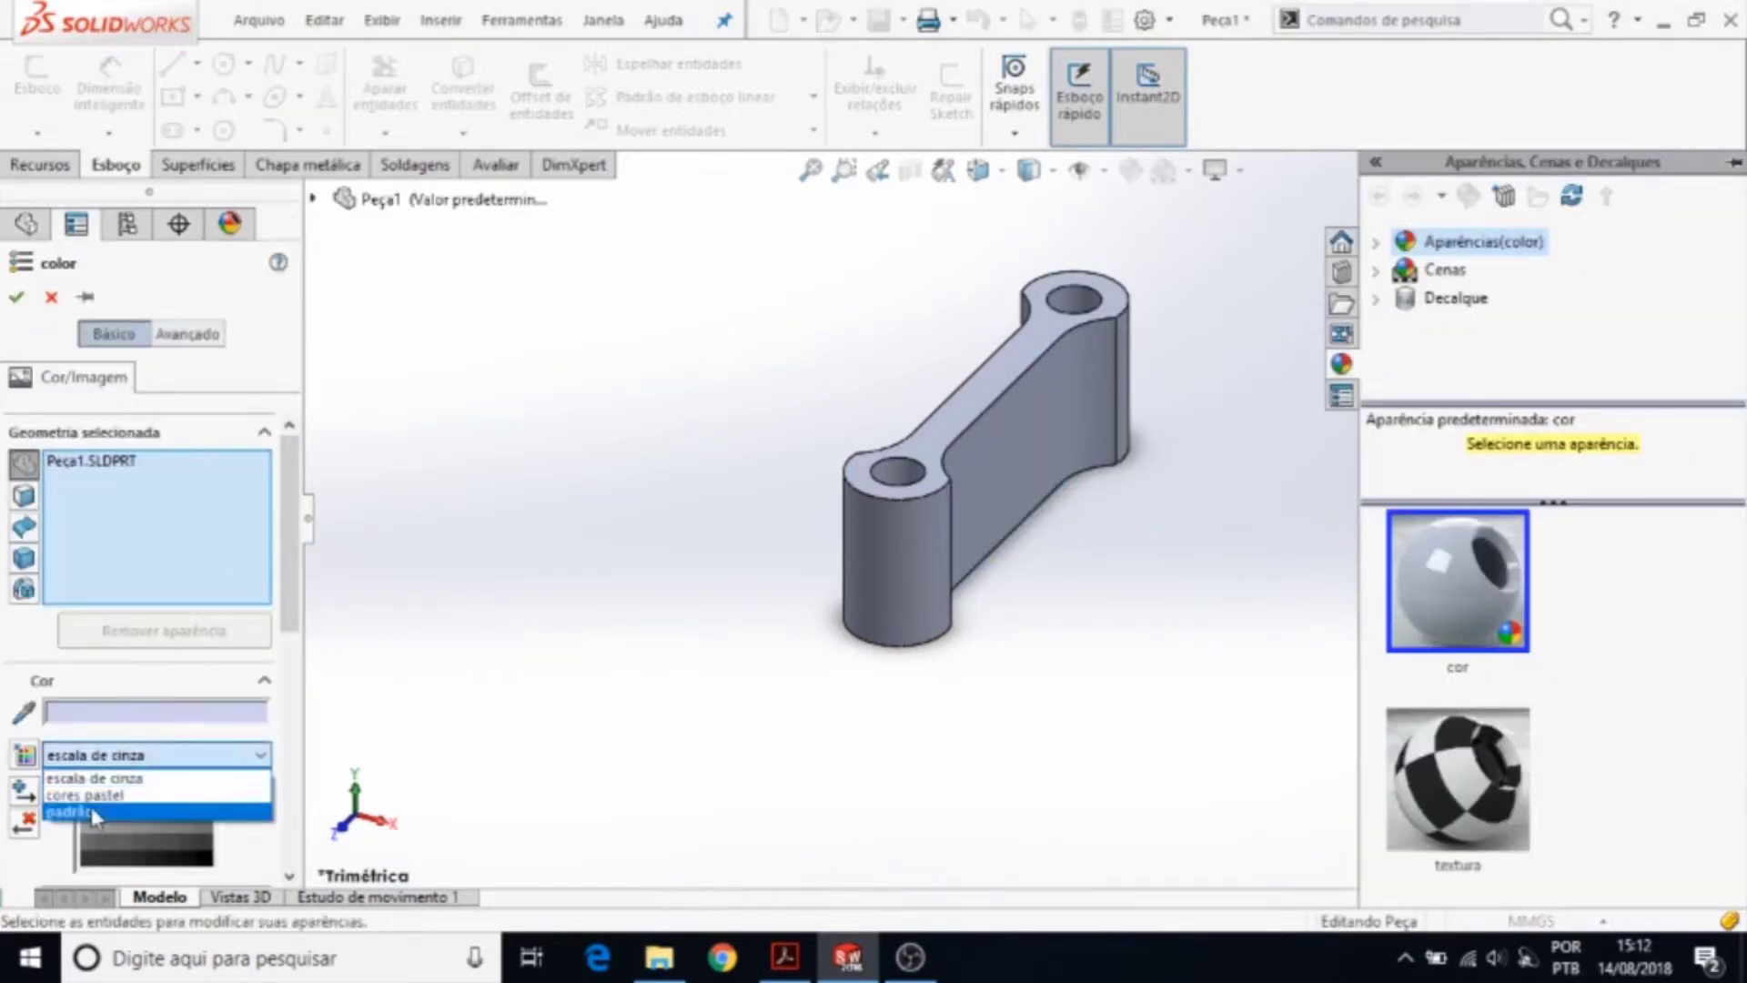
left_click(98, 769)
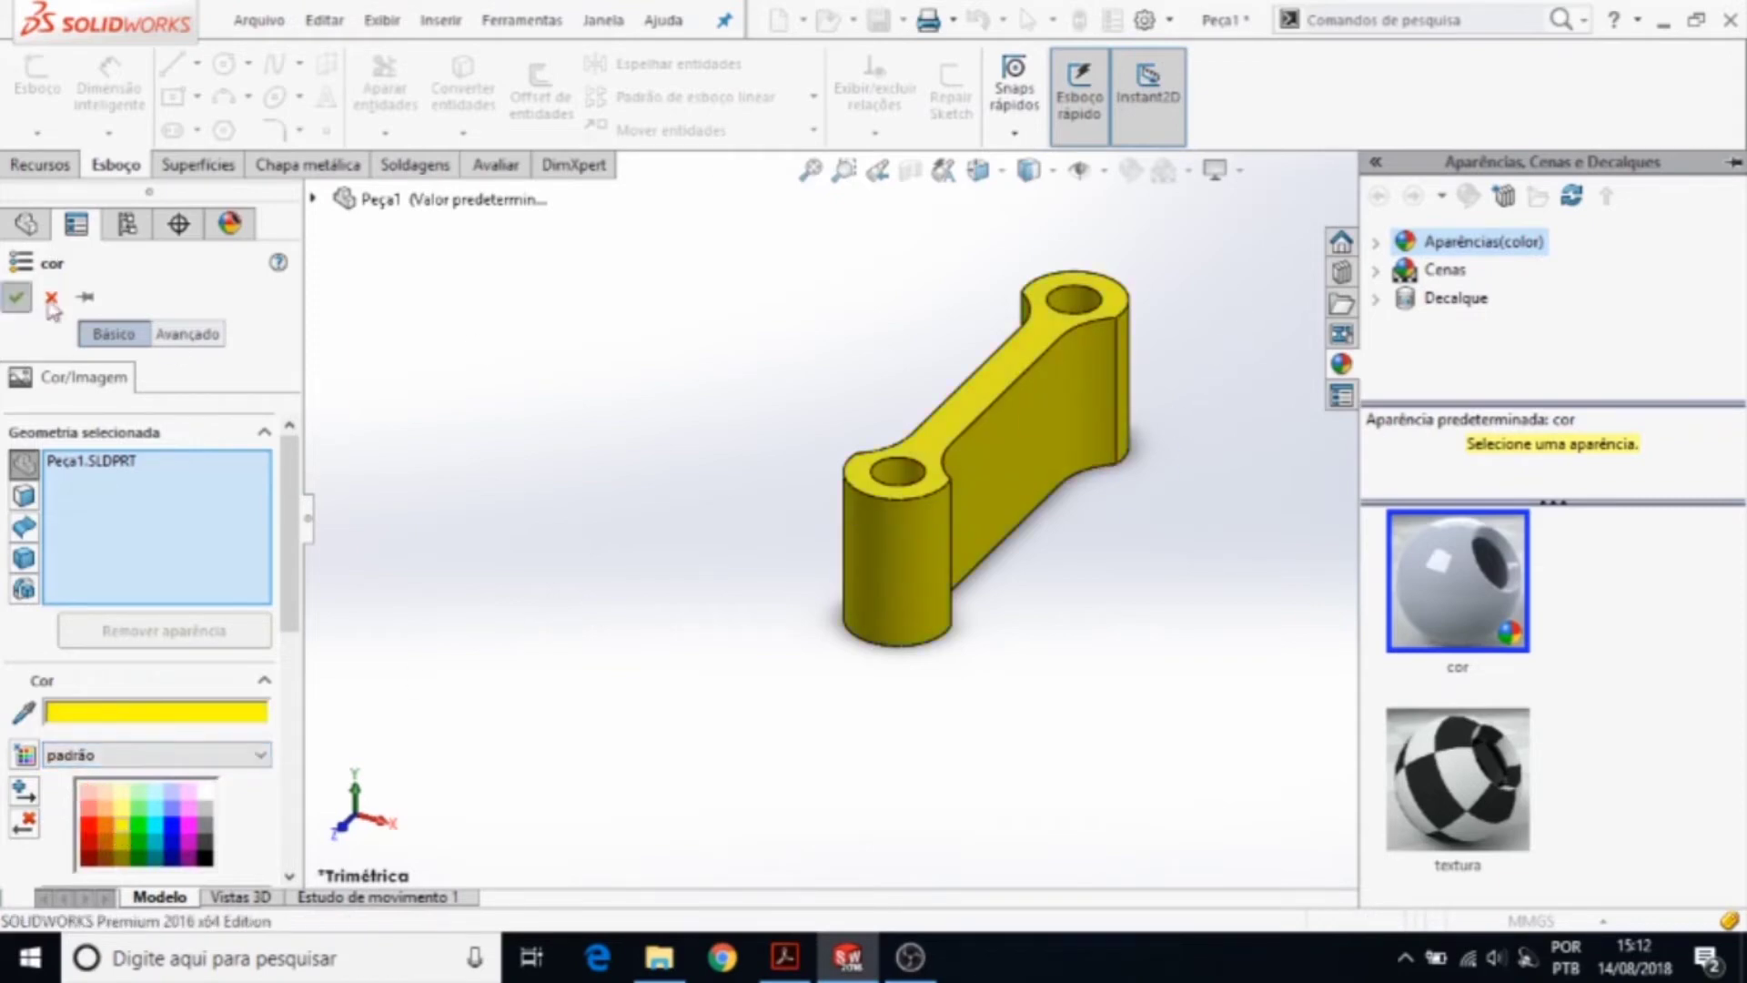
left_click(18, 298)
scroll(1179, 556, "up", 2)
scroll(1165, 523, "down", 2)
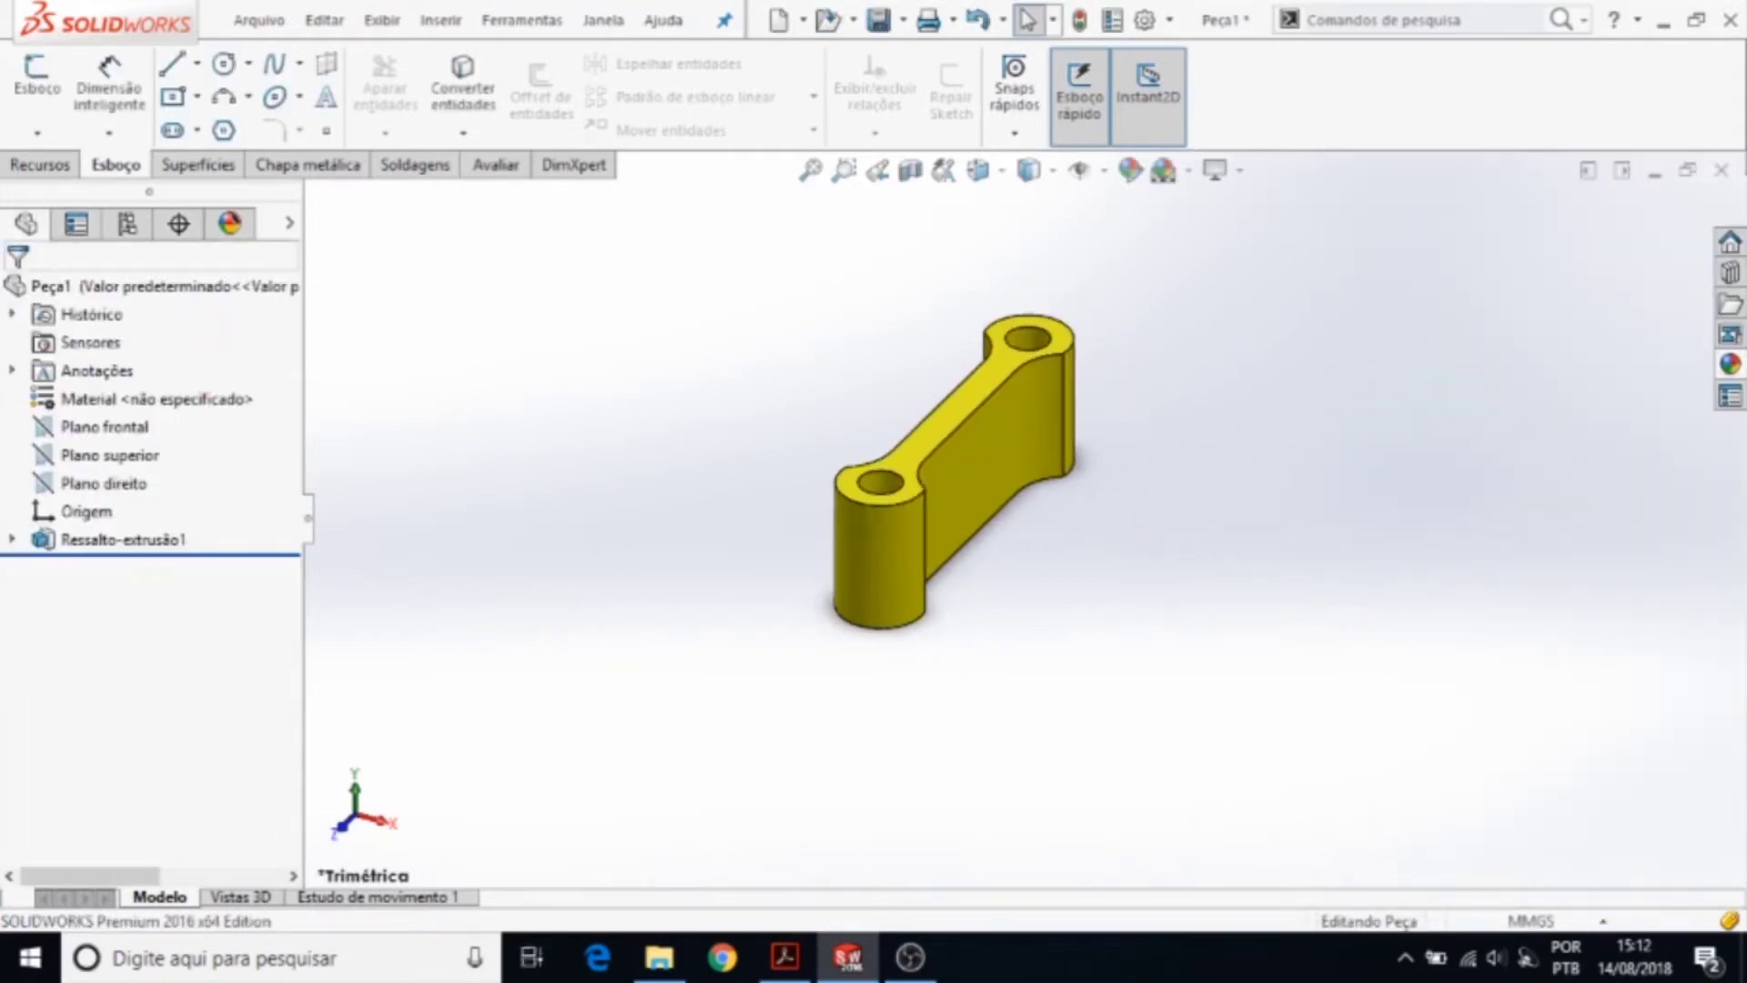
left_click(785, 956)
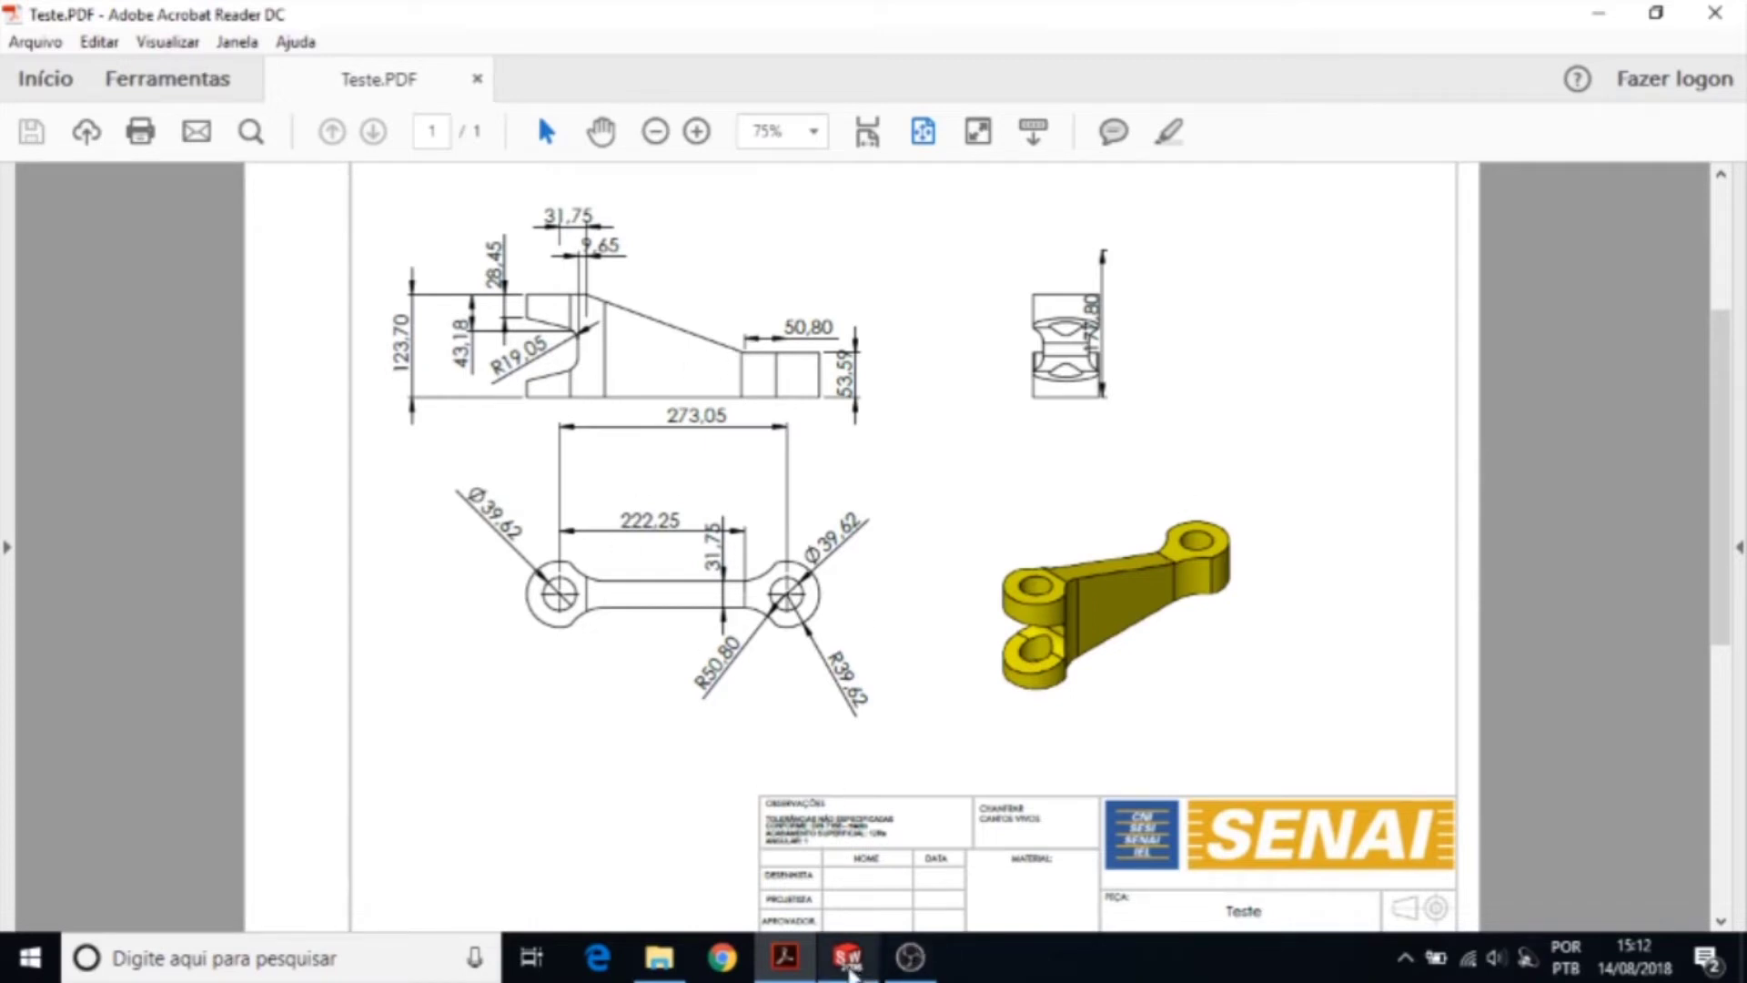
- Leave the Teste.PDF drawing and return to the yellow lever part in SOLIDWORKS
left_click(850, 961)
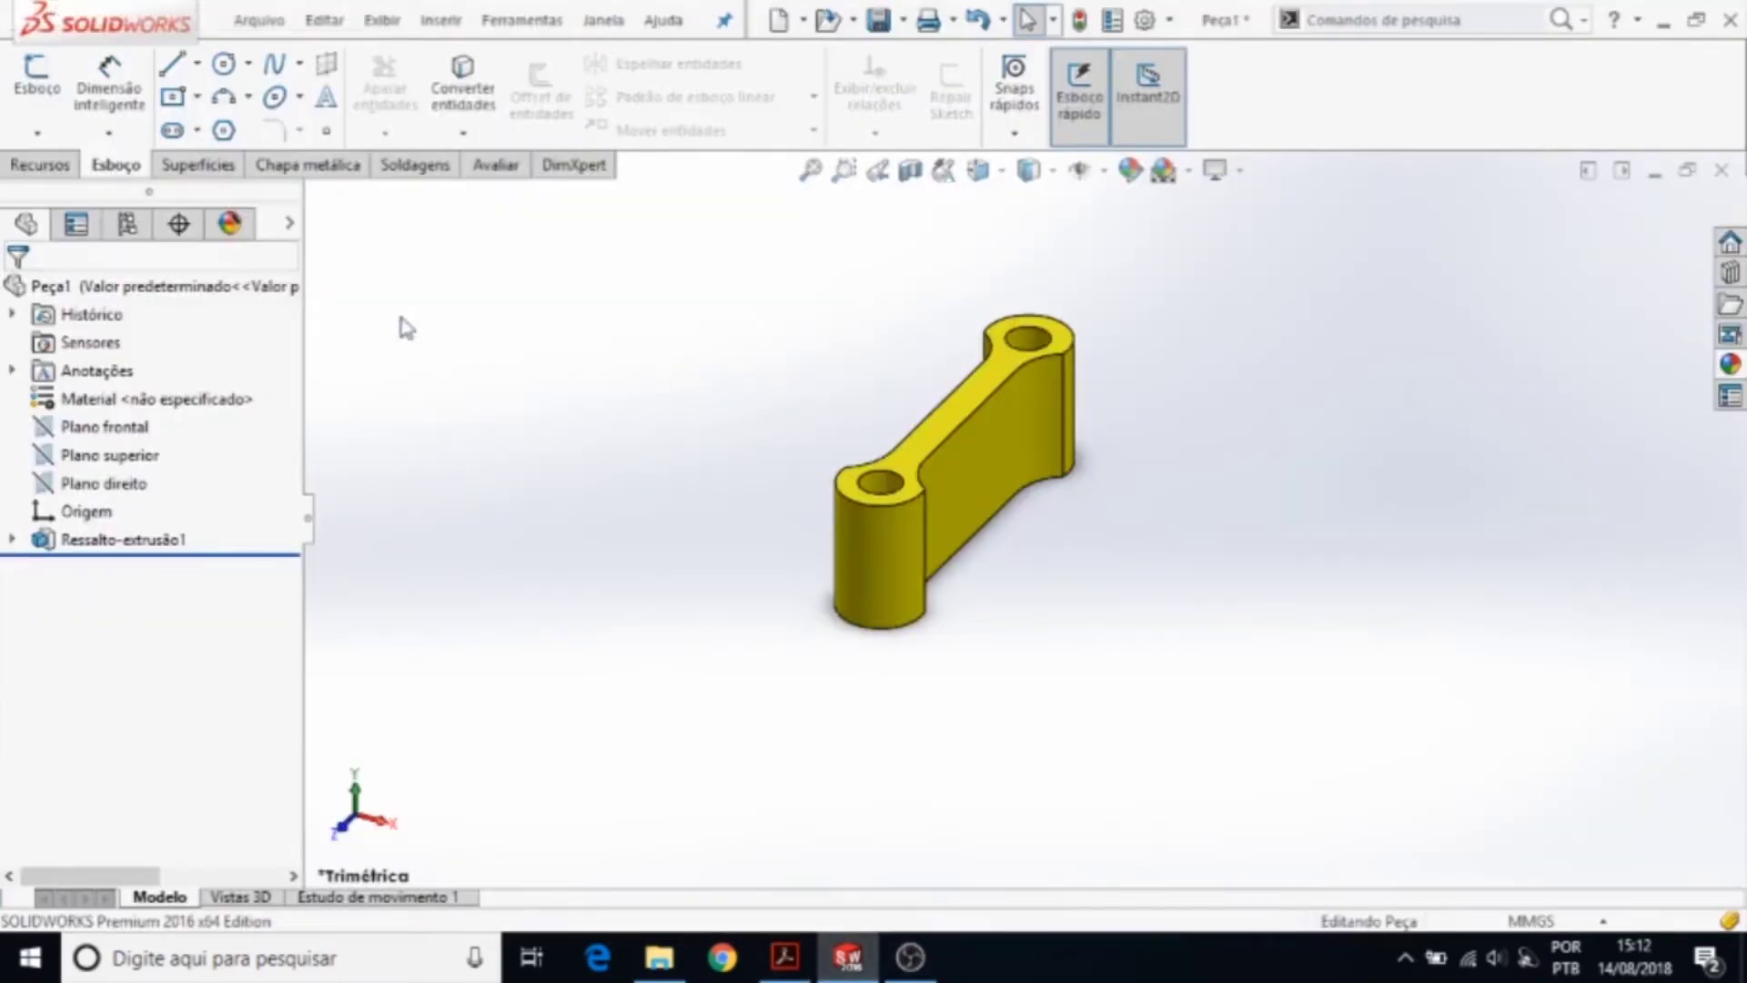
- Start sketch Esboço2 on Plano direito and set the view Normal To it
left_click(94, 484)
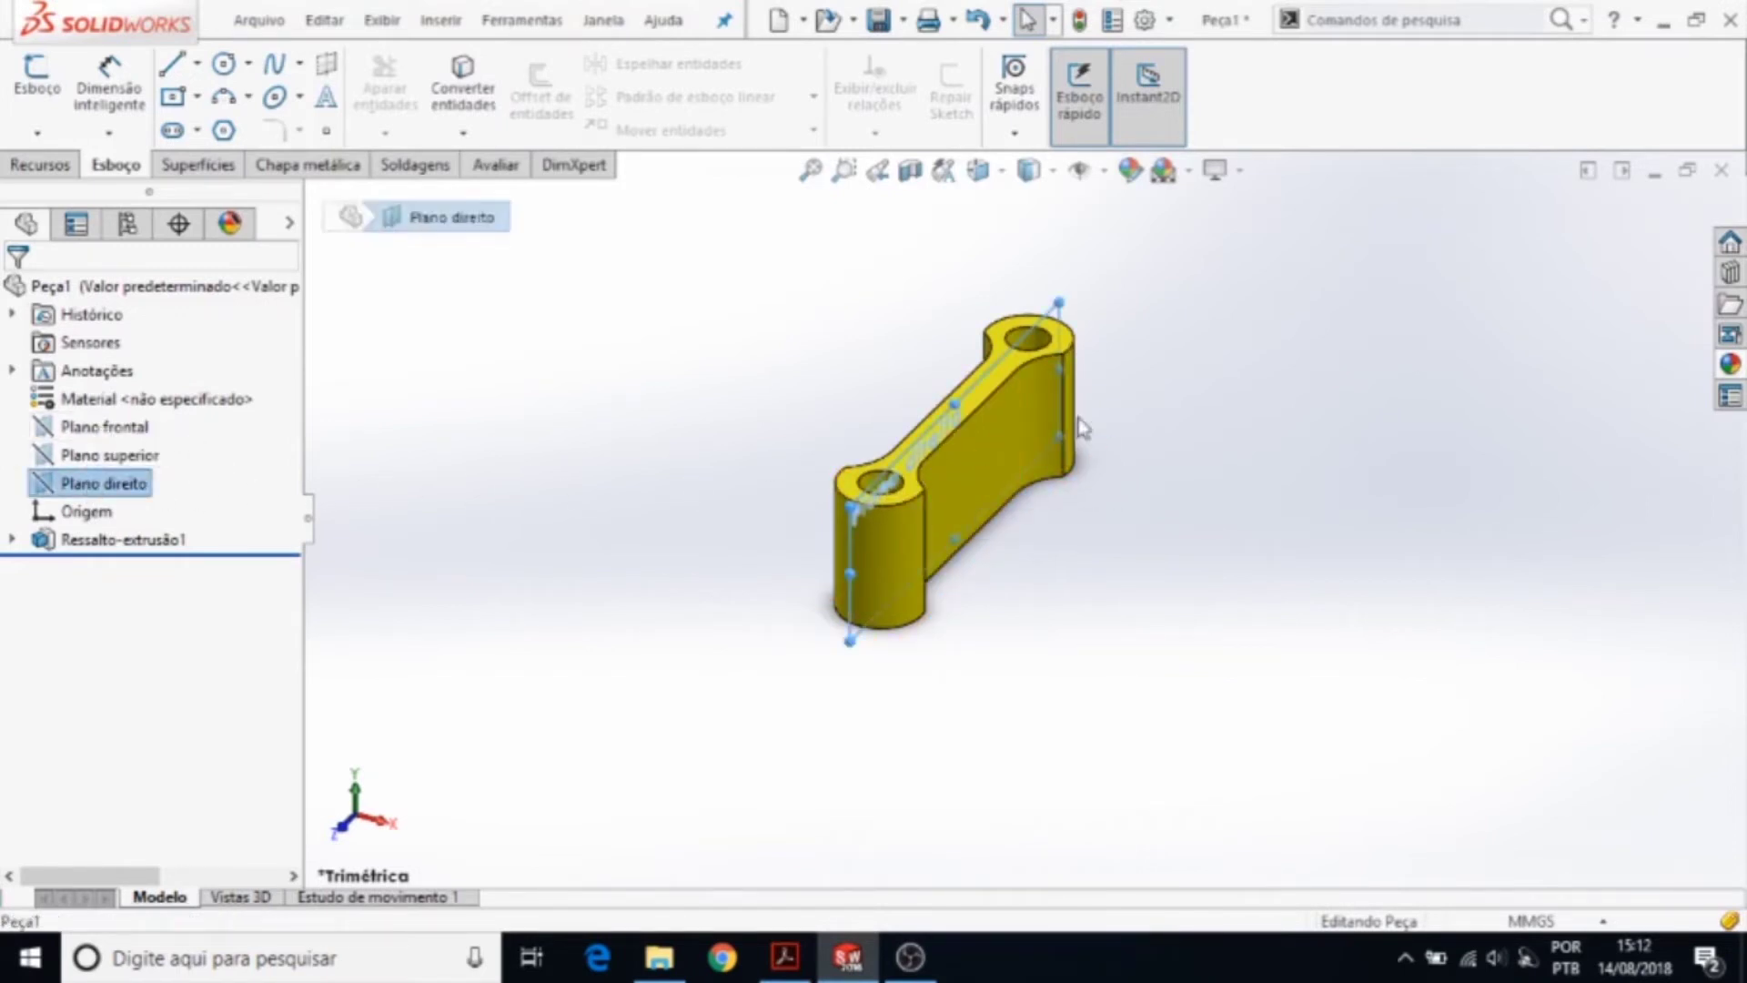
left_click(36, 86)
key("space")
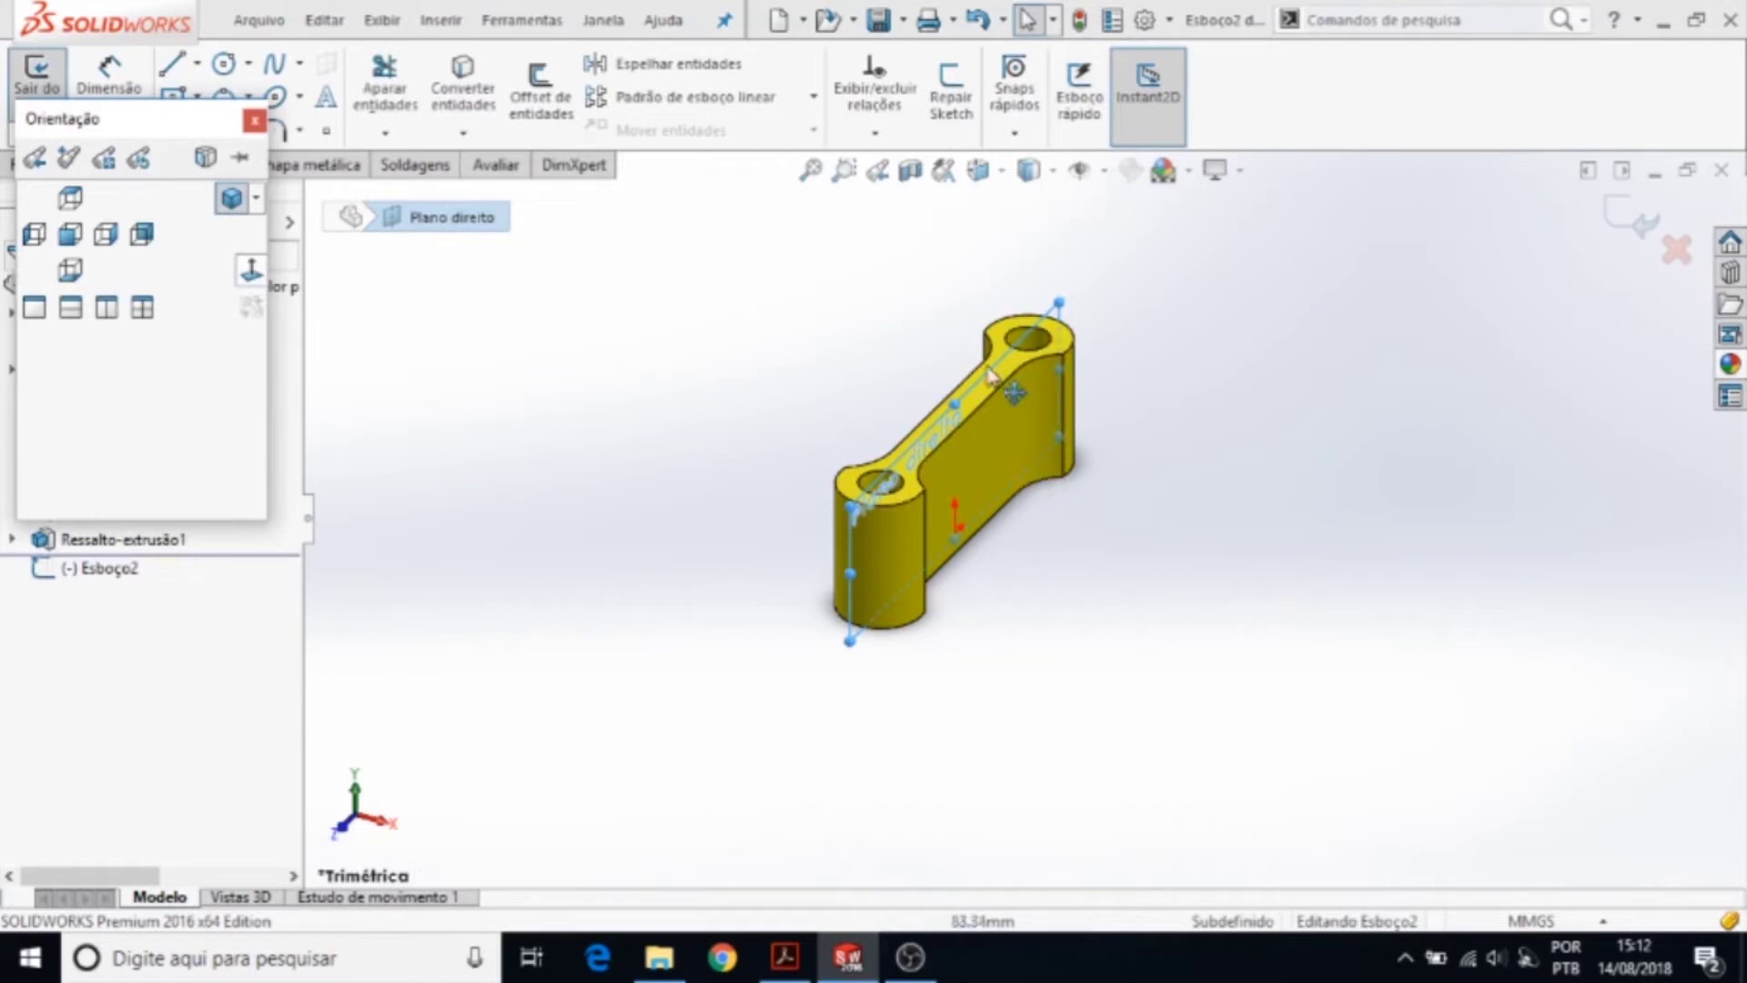
middle_click_drag(990, 375, 1013, 346)
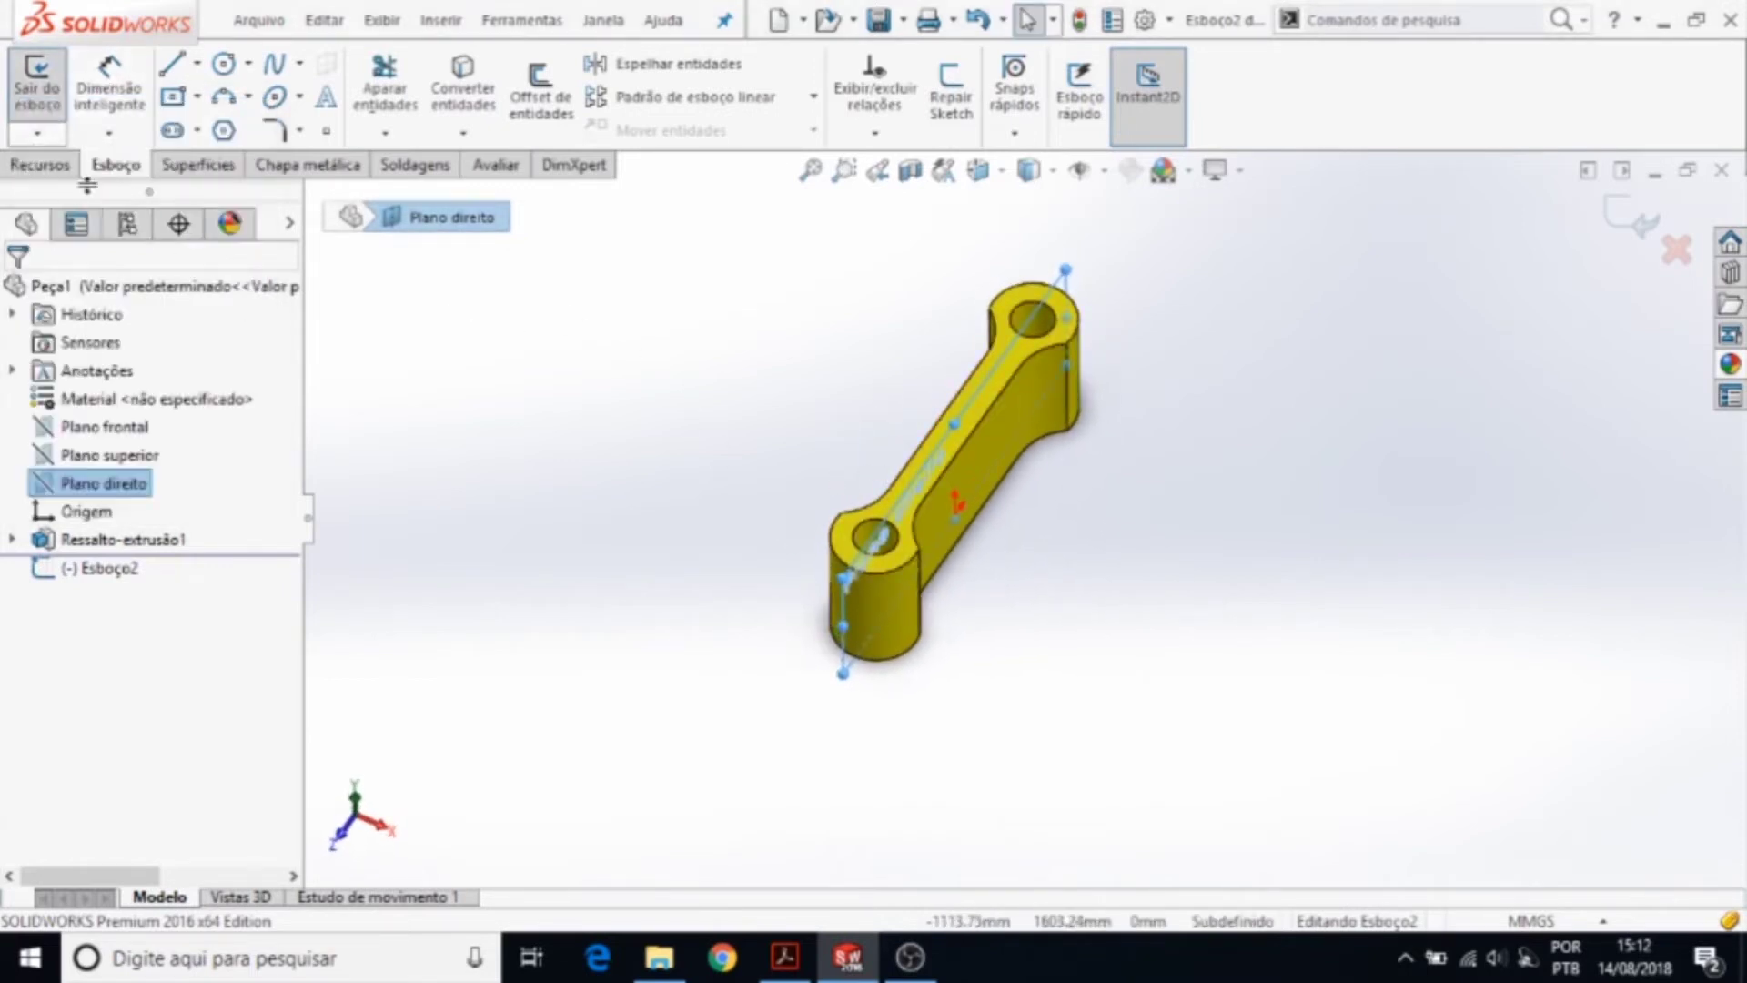
key("space")
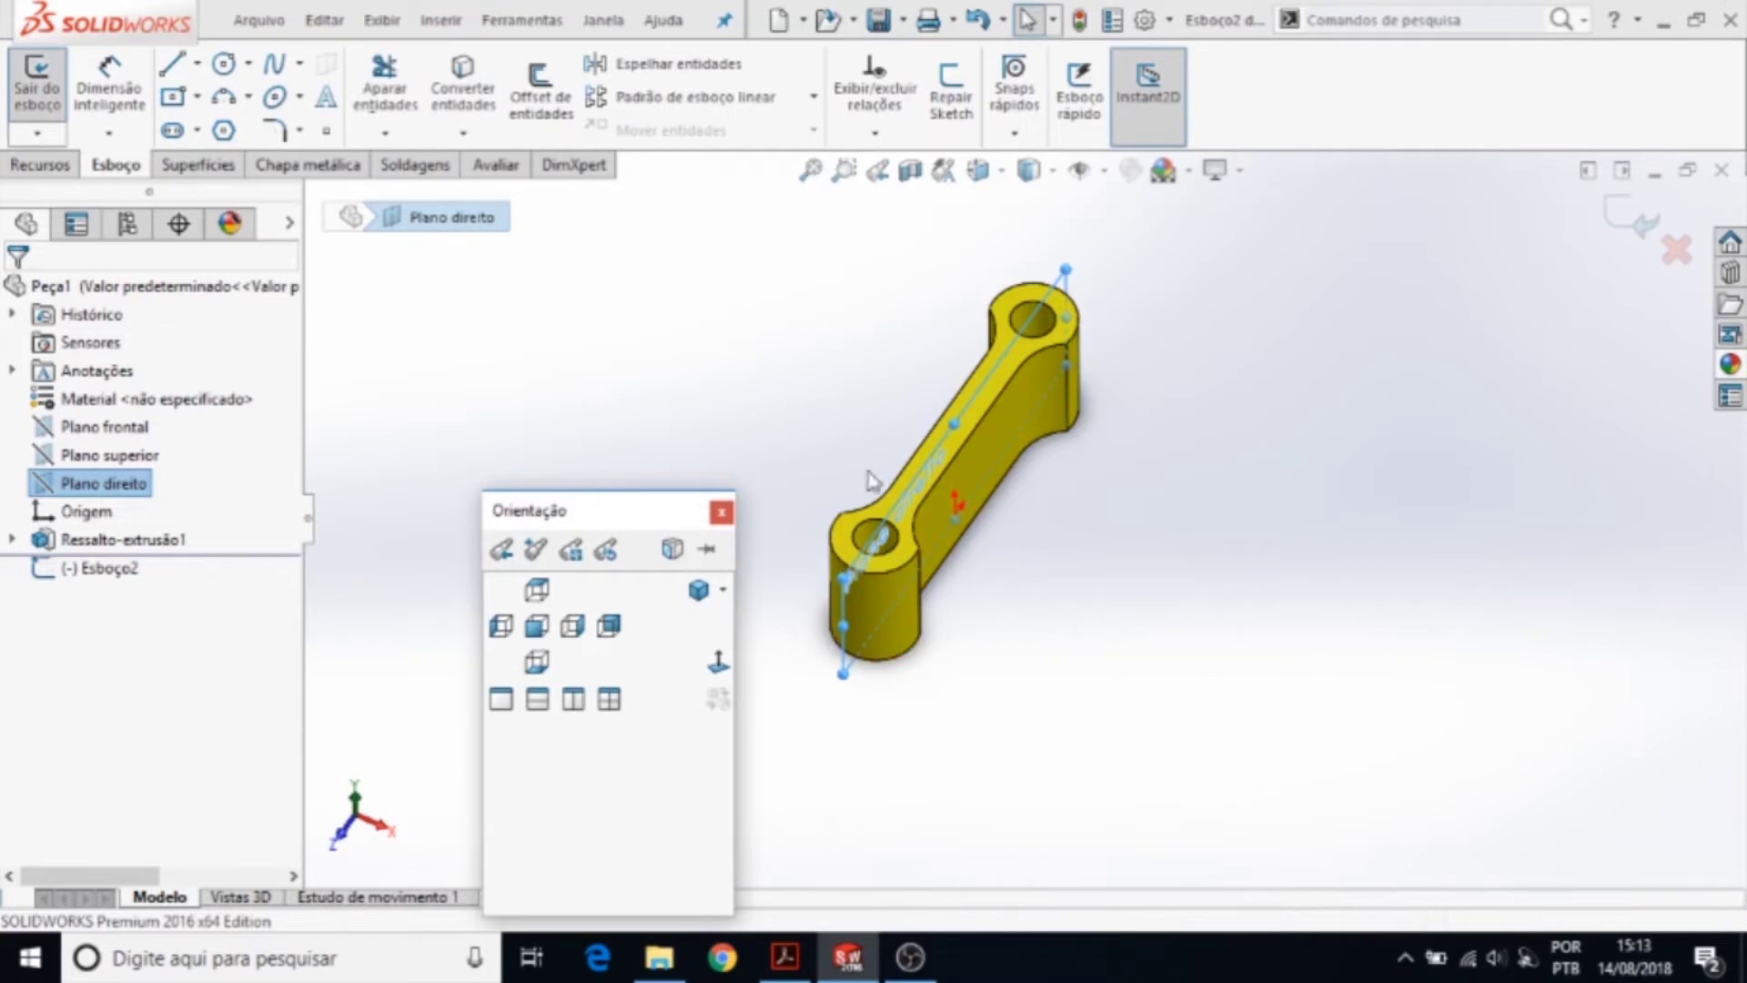
left_click(717, 666)
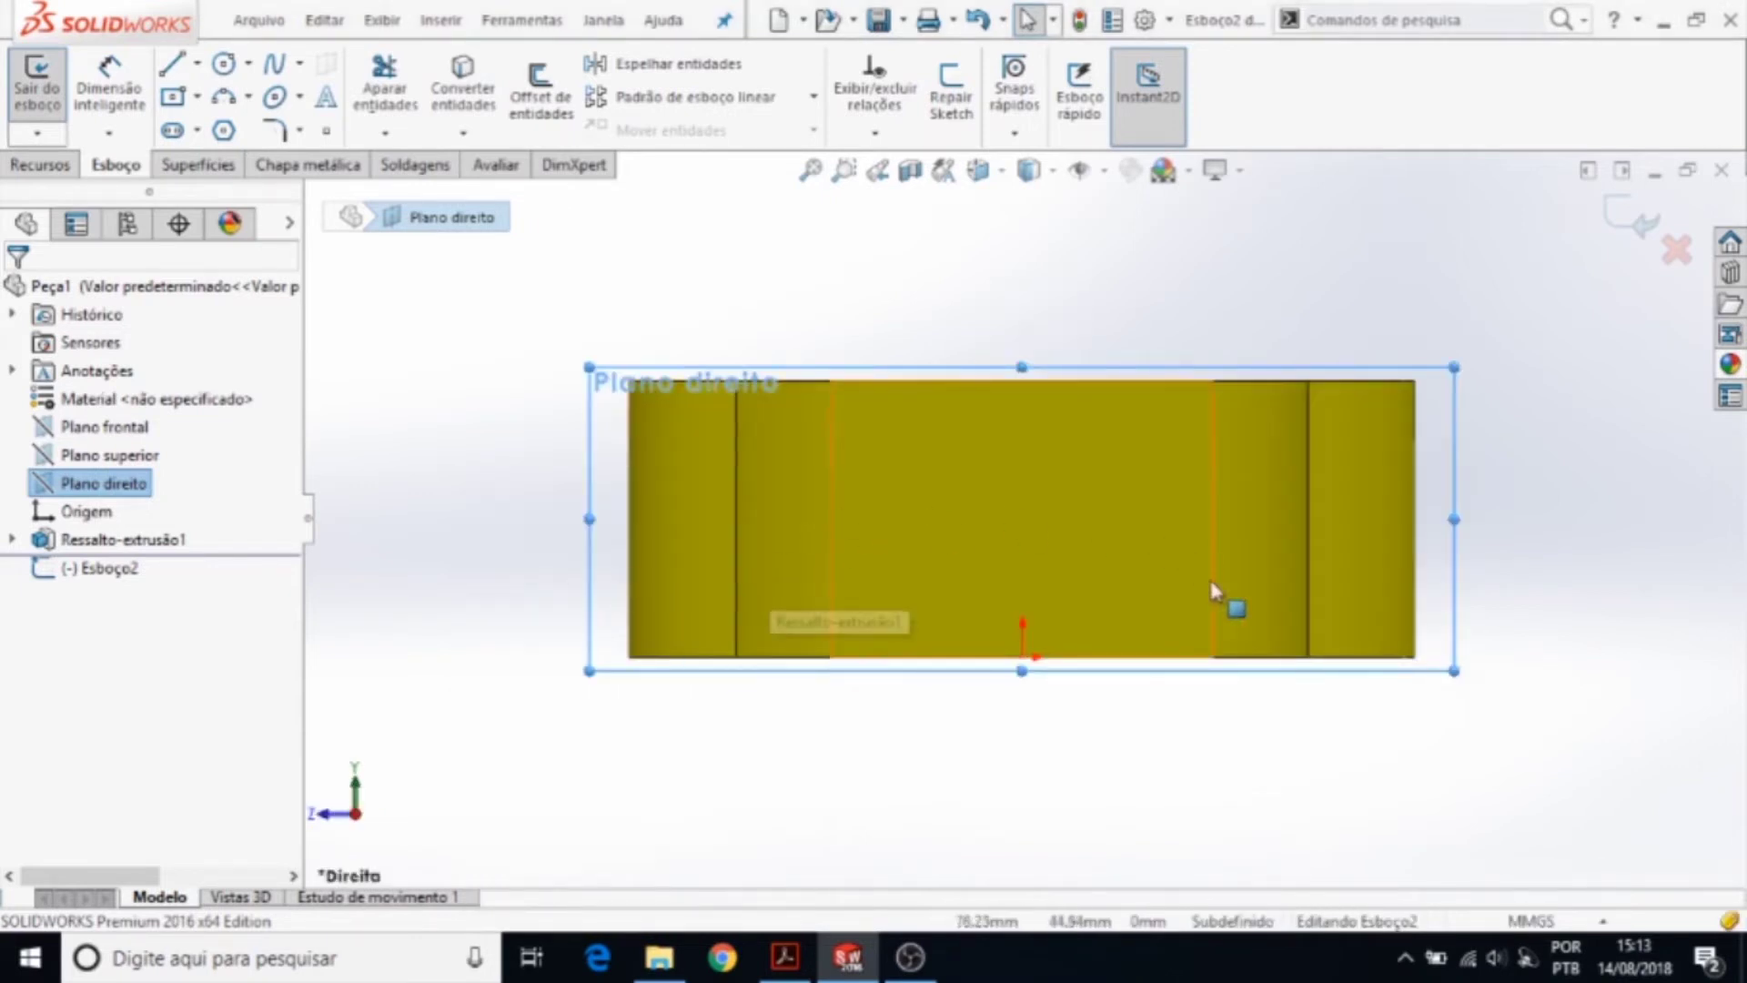
- Draw a closed line profile sloping from the part's top edge down toward its right end
left_click(172, 63)
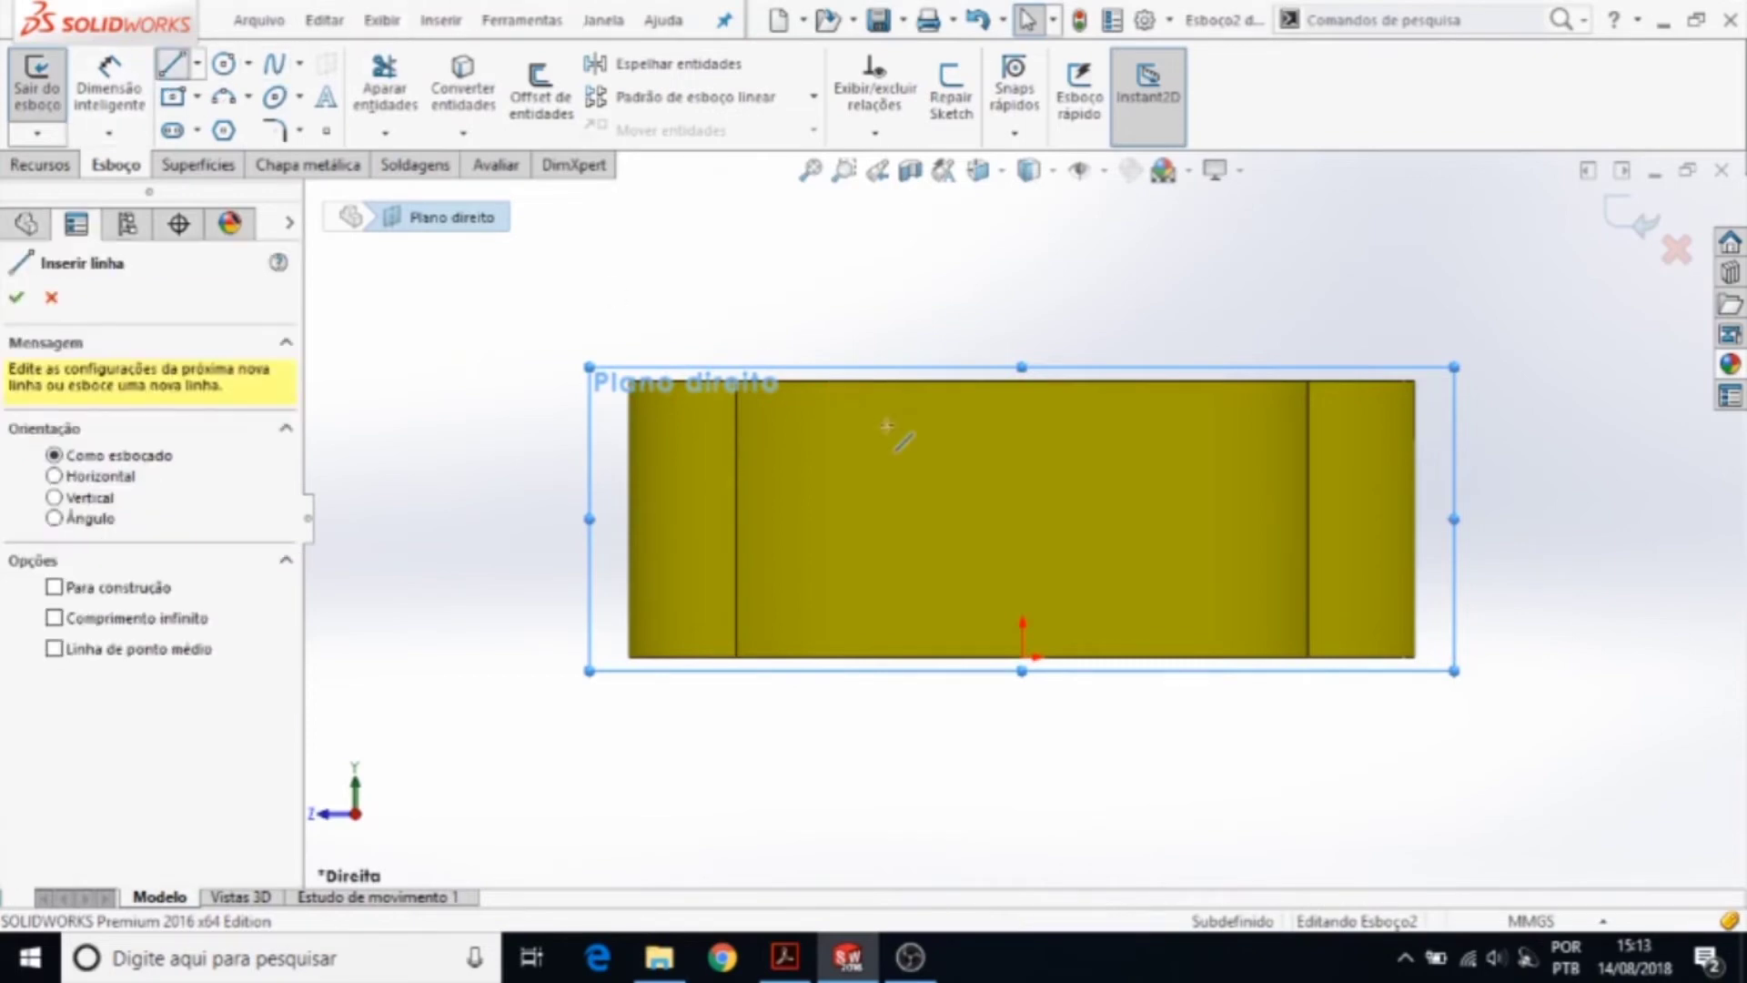
left_click(832, 383)
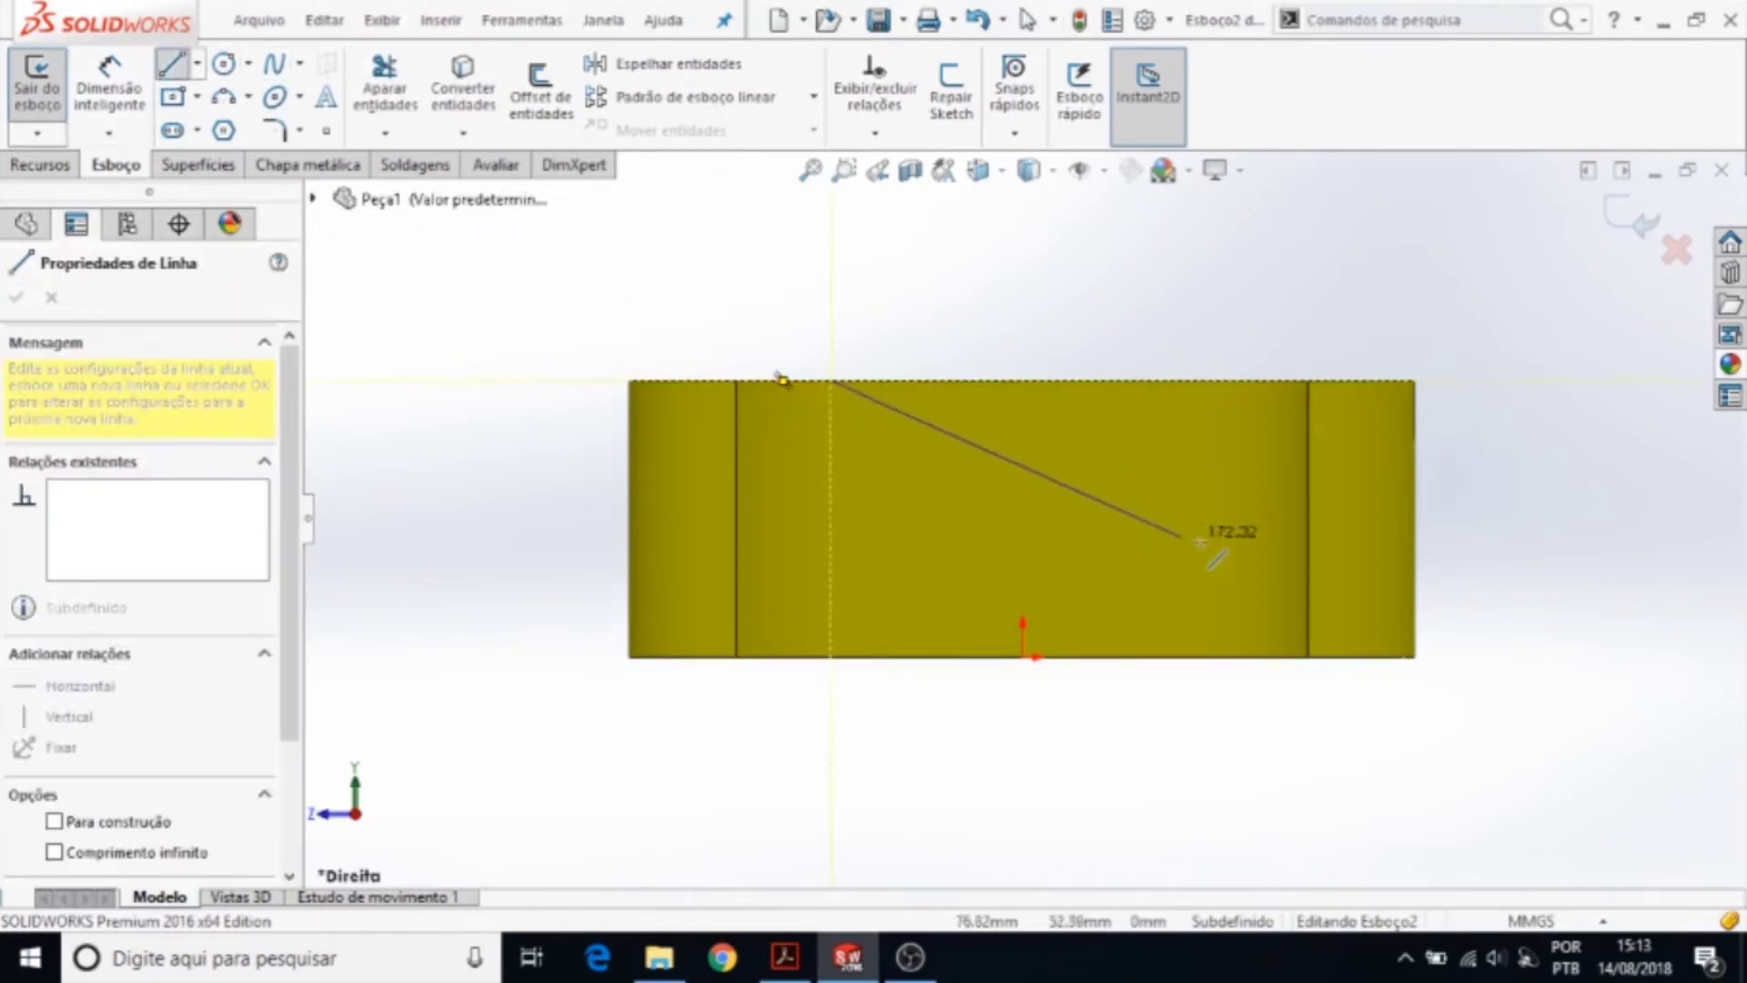
left_click(1272, 554)
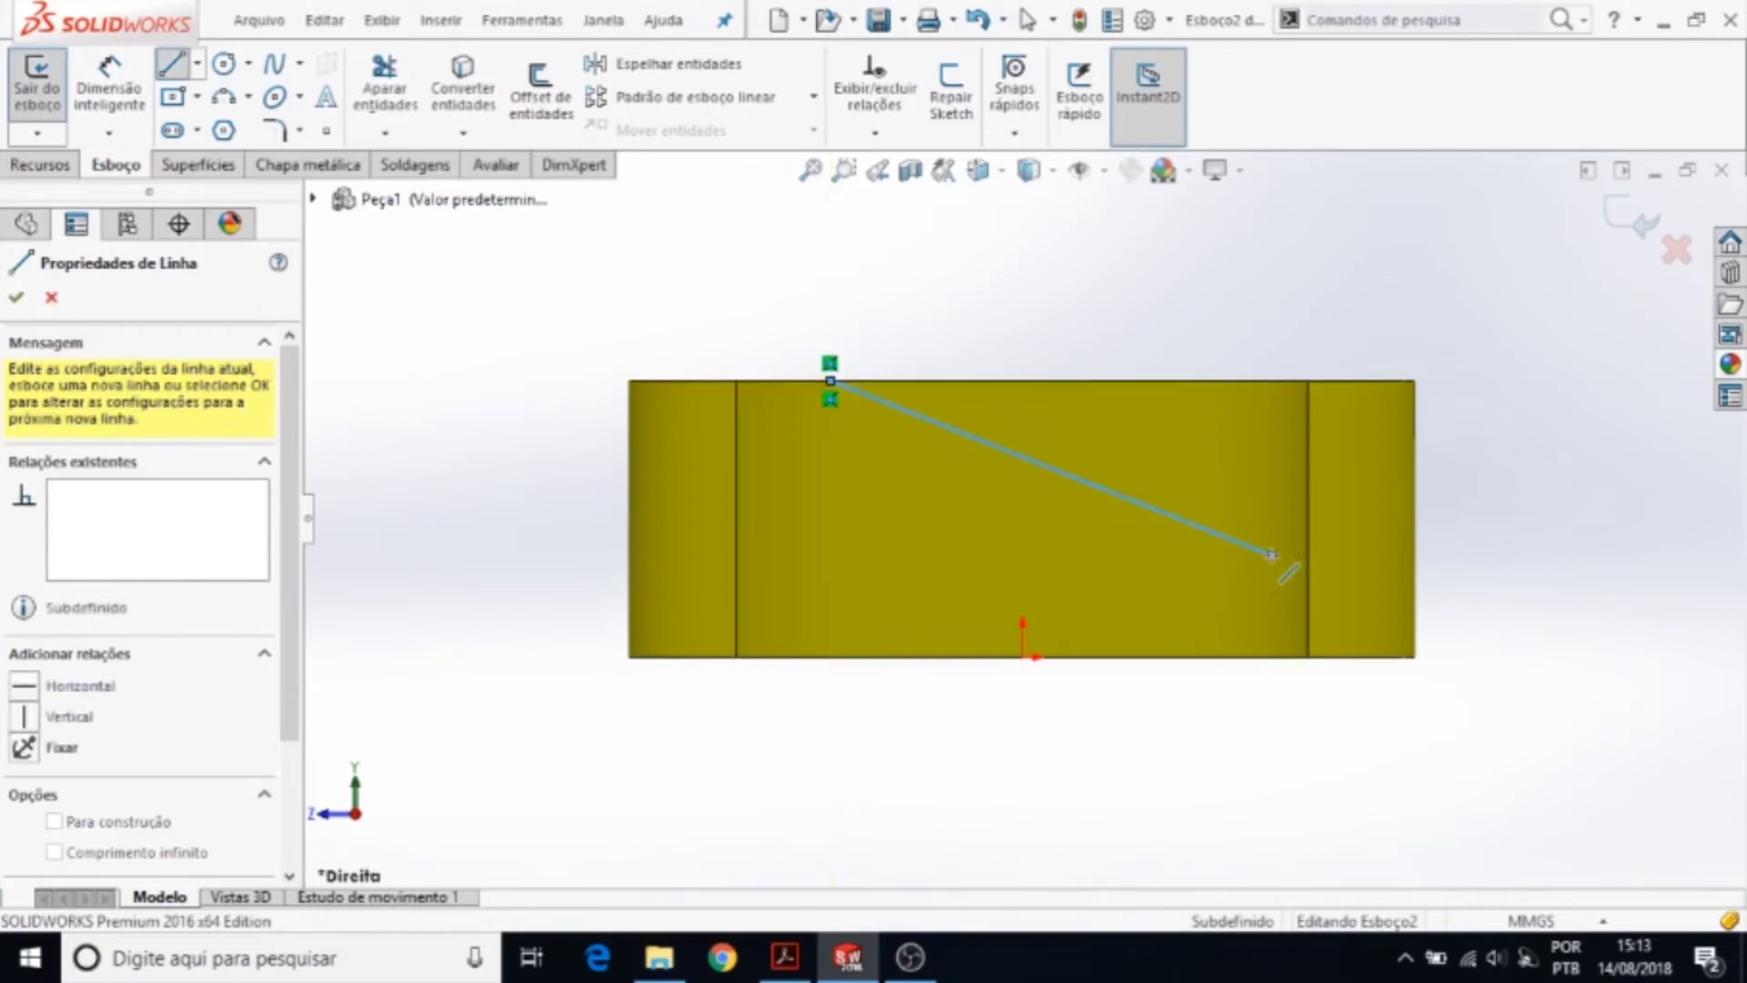
left_click(1416, 555)
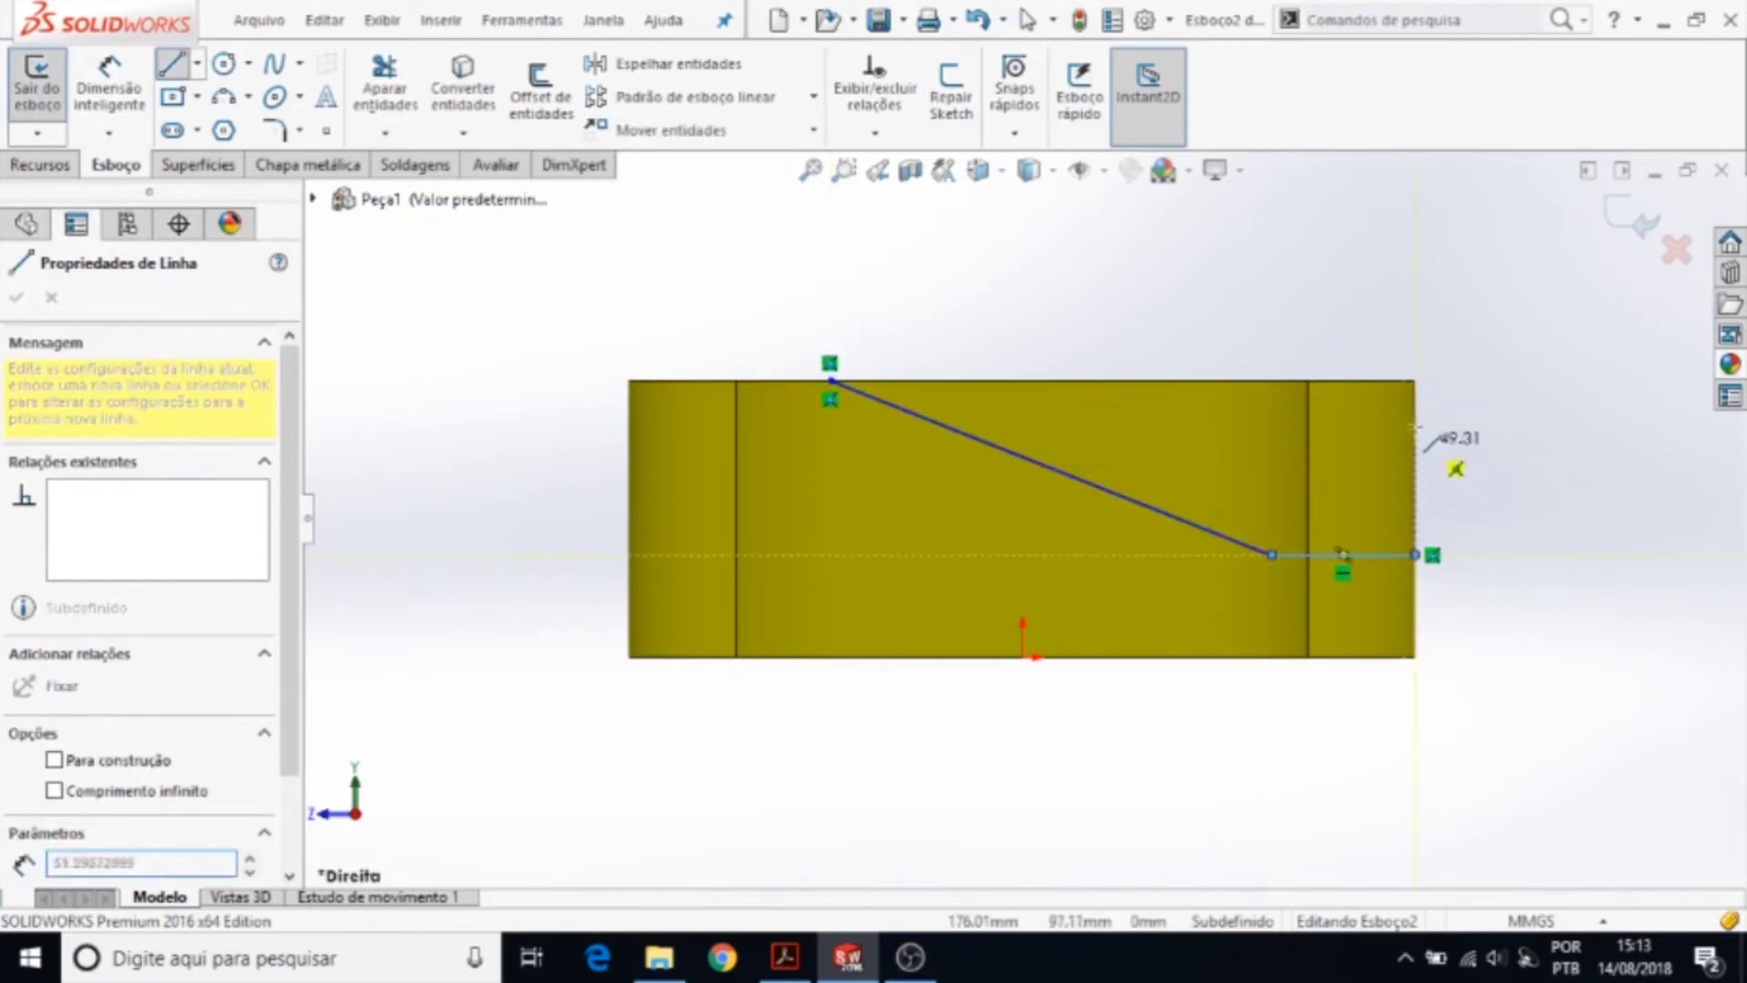
left_click(1415, 308)
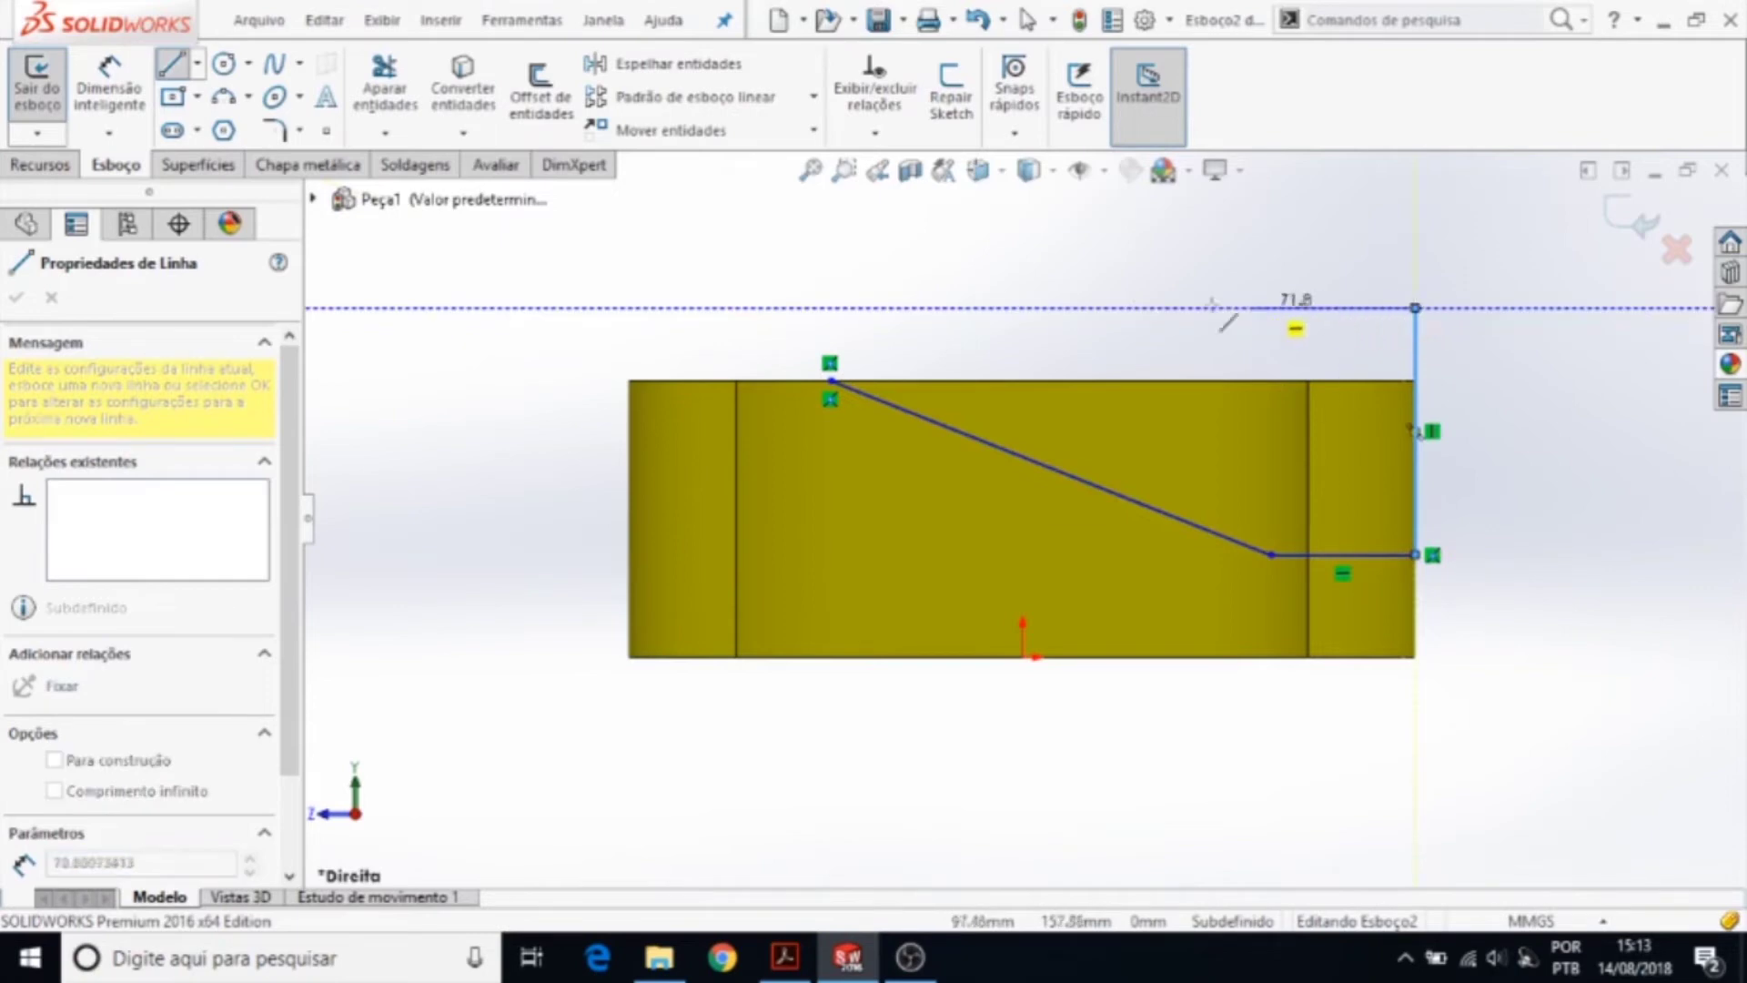
left_click(823, 308)
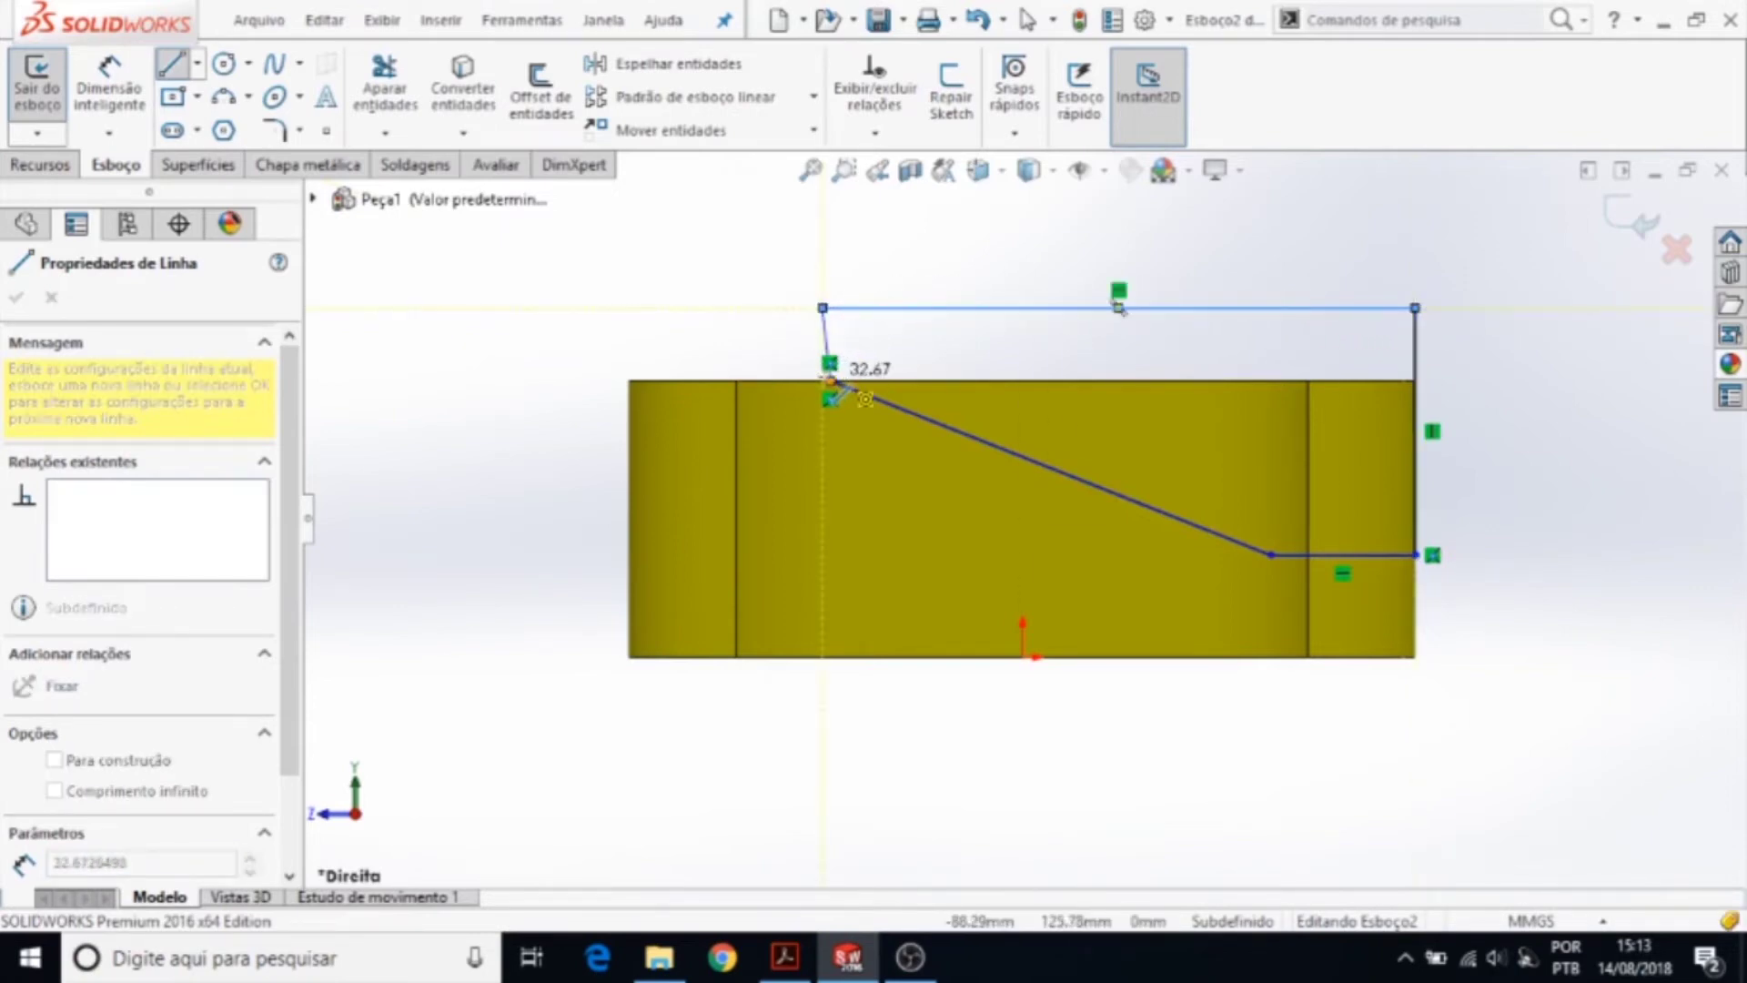
left_click(829, 380)
scroll(860, 291, "down", 3)
key("Escape")
key("Escape")
scroll(828, 391, "down", 2)
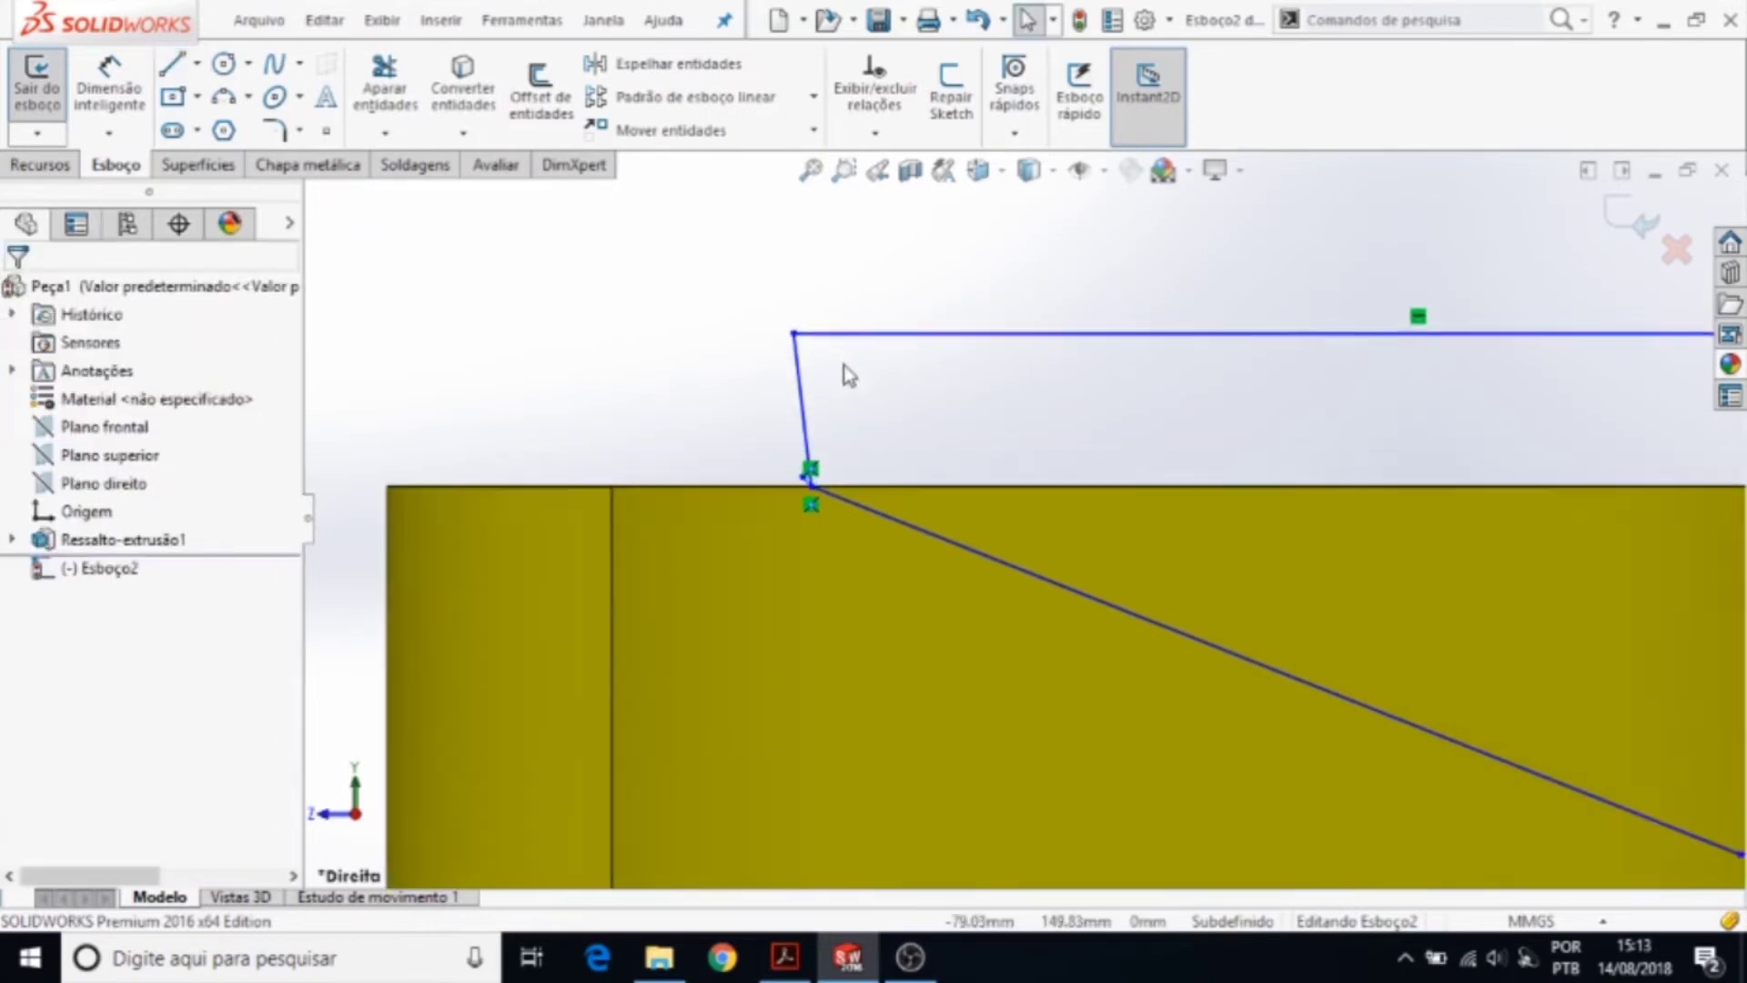
- Make the profile's short left line vertical and delete the stray short segment
left_click(803, 392)
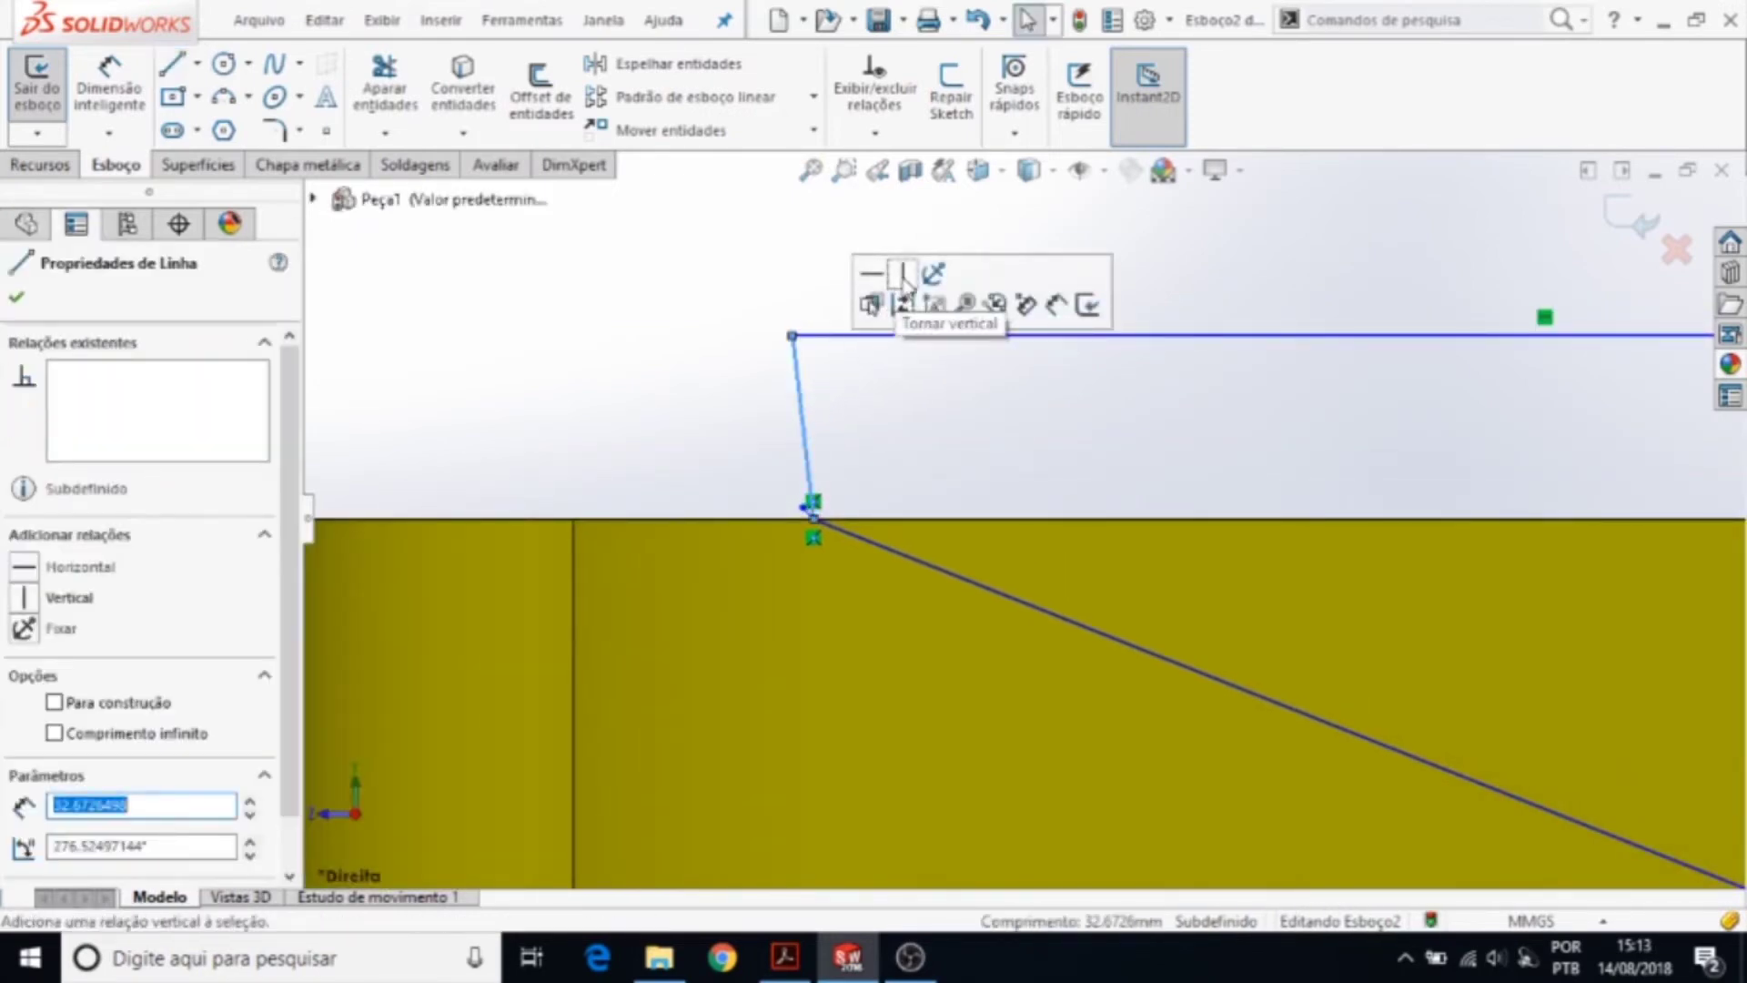
left_click(904, 282)
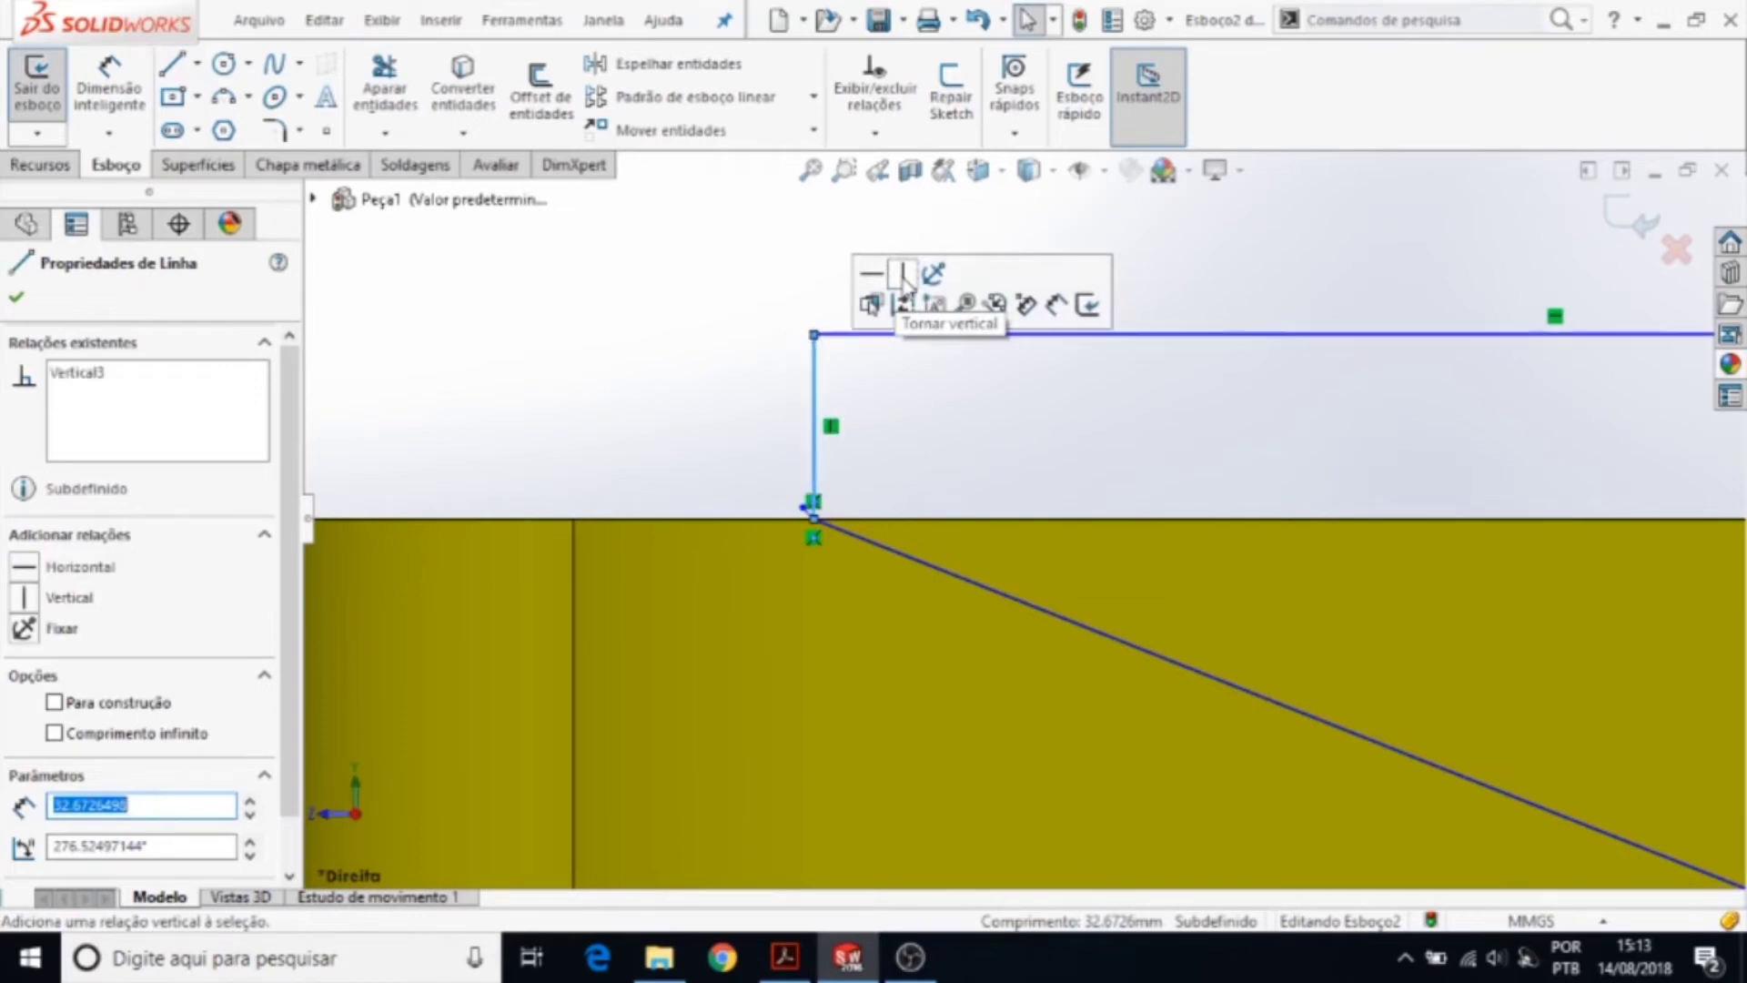
left_click(956, 435)
scroll(910, 483, "up", 2)
scroll(884, 515, "down", 4)
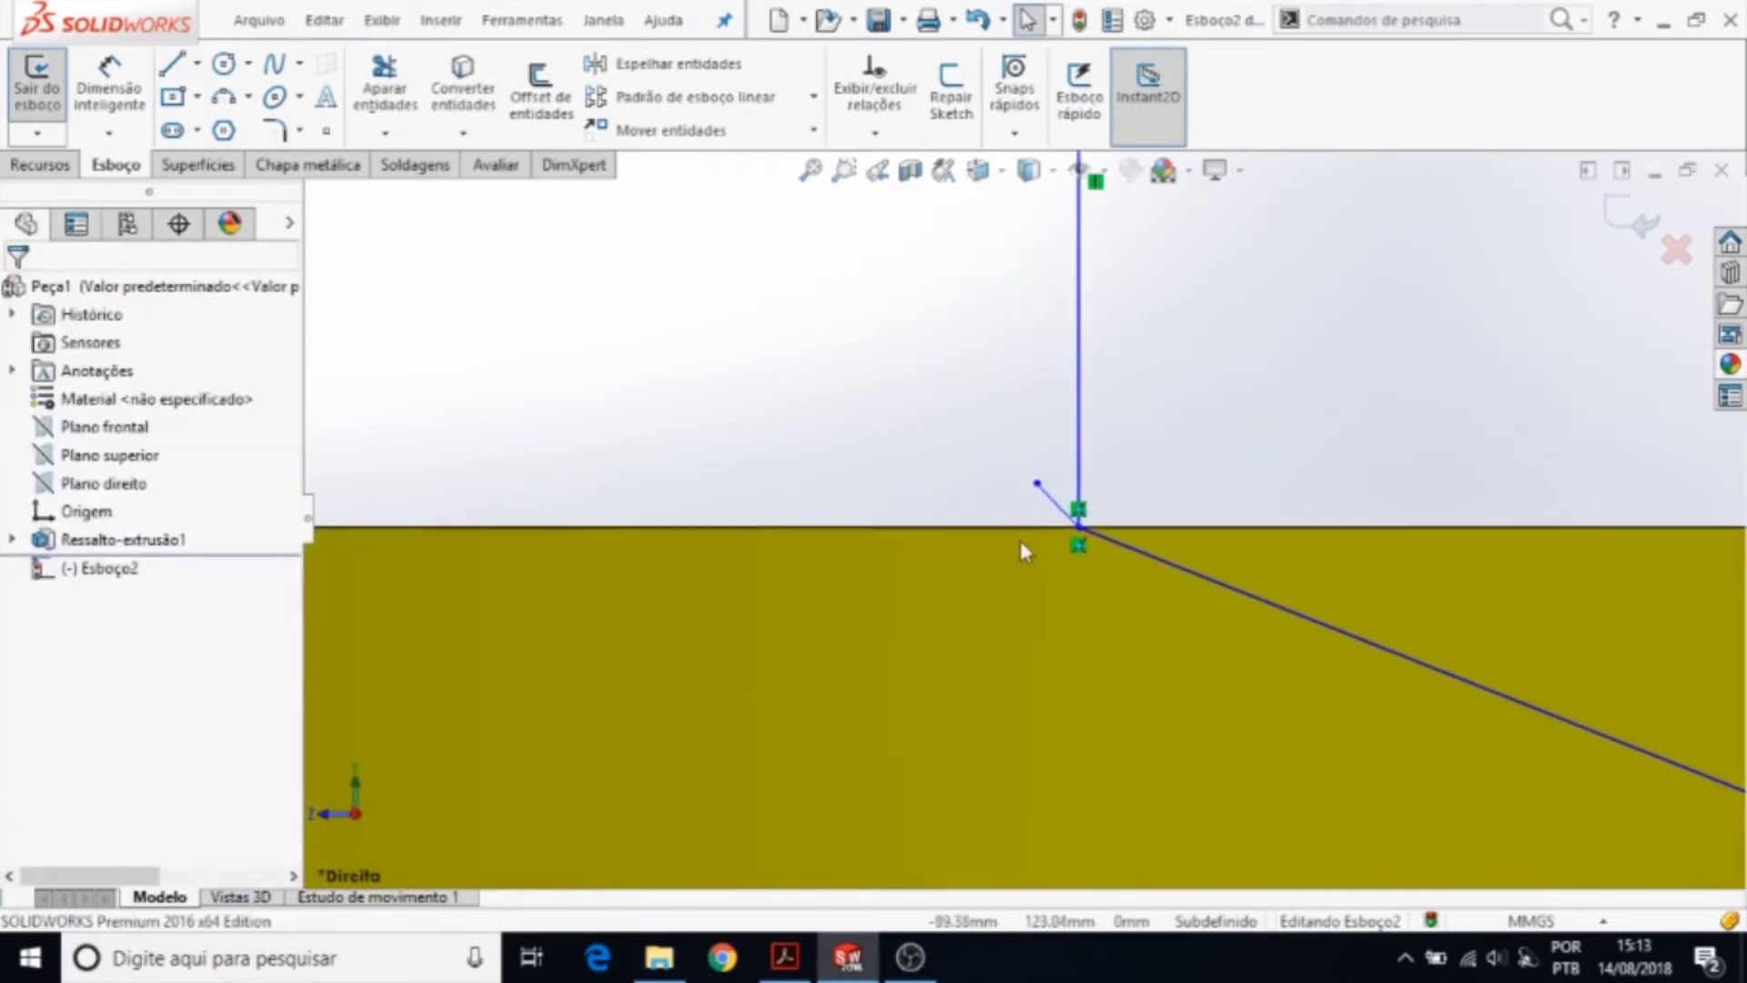
left_click(1049, 501)
key("Delete")
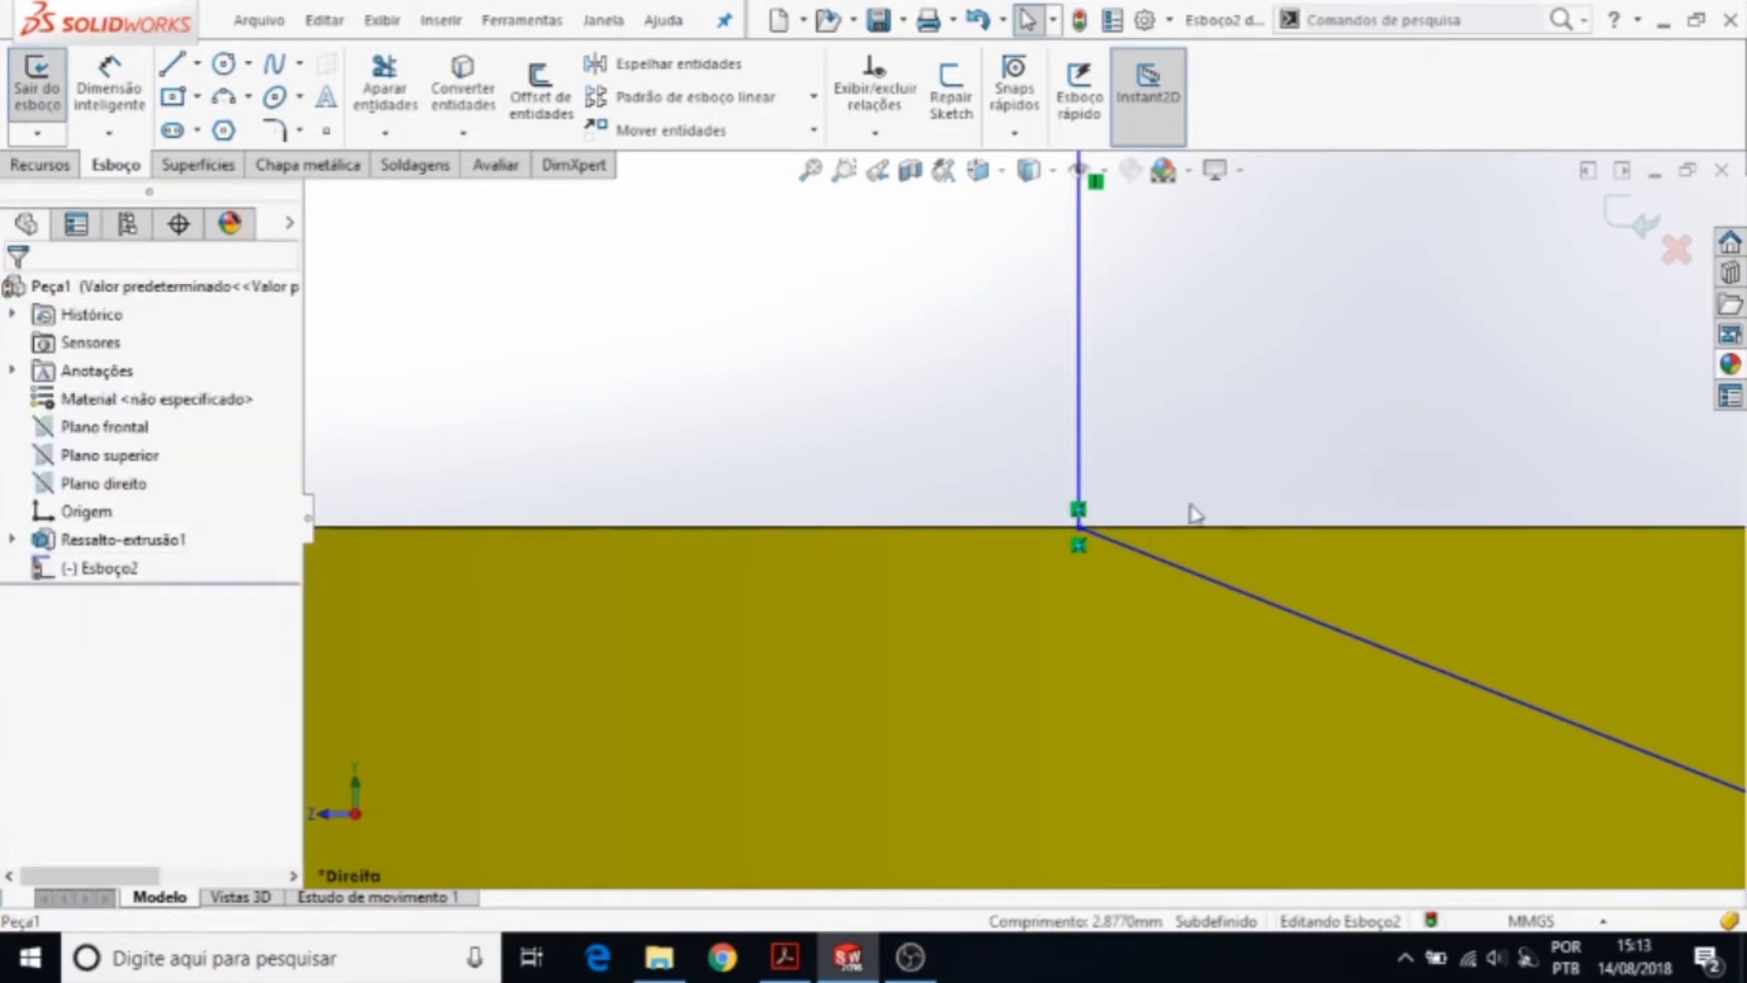
scroll(1229, 460, "up", 2)
scroll(1219, 450, "up", 2)
scroll(1209, 458, "up", 2)
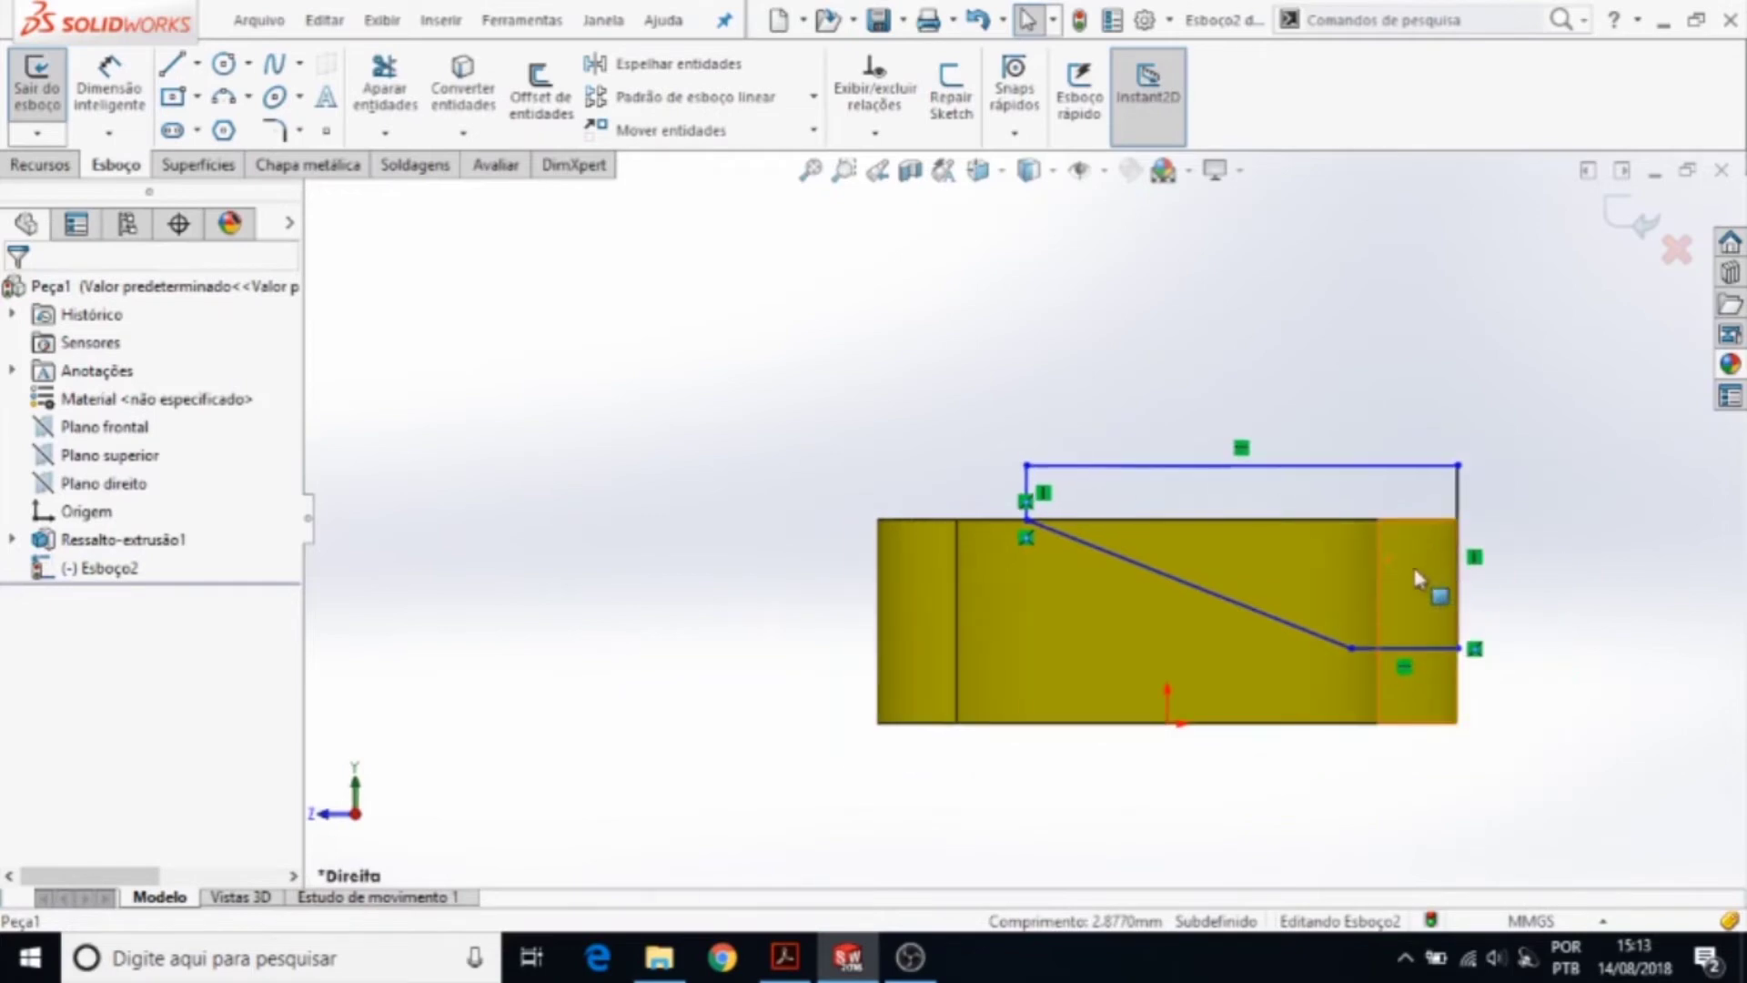
middle_click_drag(1432, 577, 1341, 564, "ctrl")
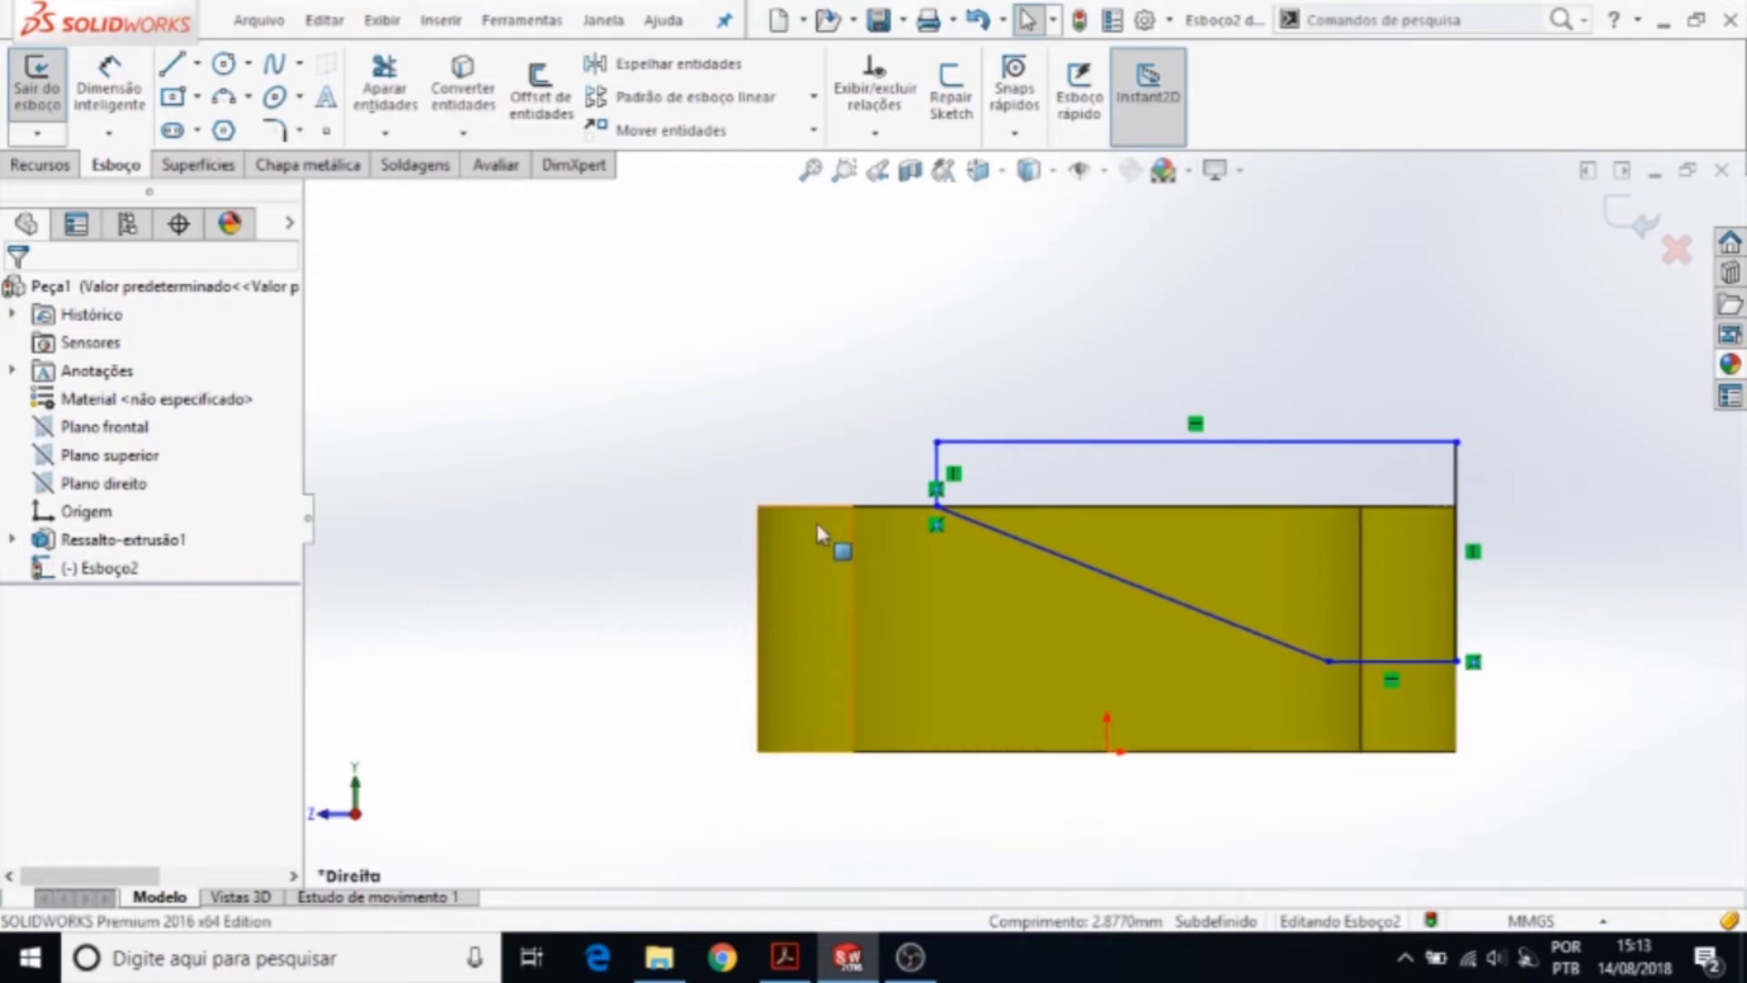
- Show the part as hidden-lines wireframe with temporary axes visible
left_click(1053, 176)
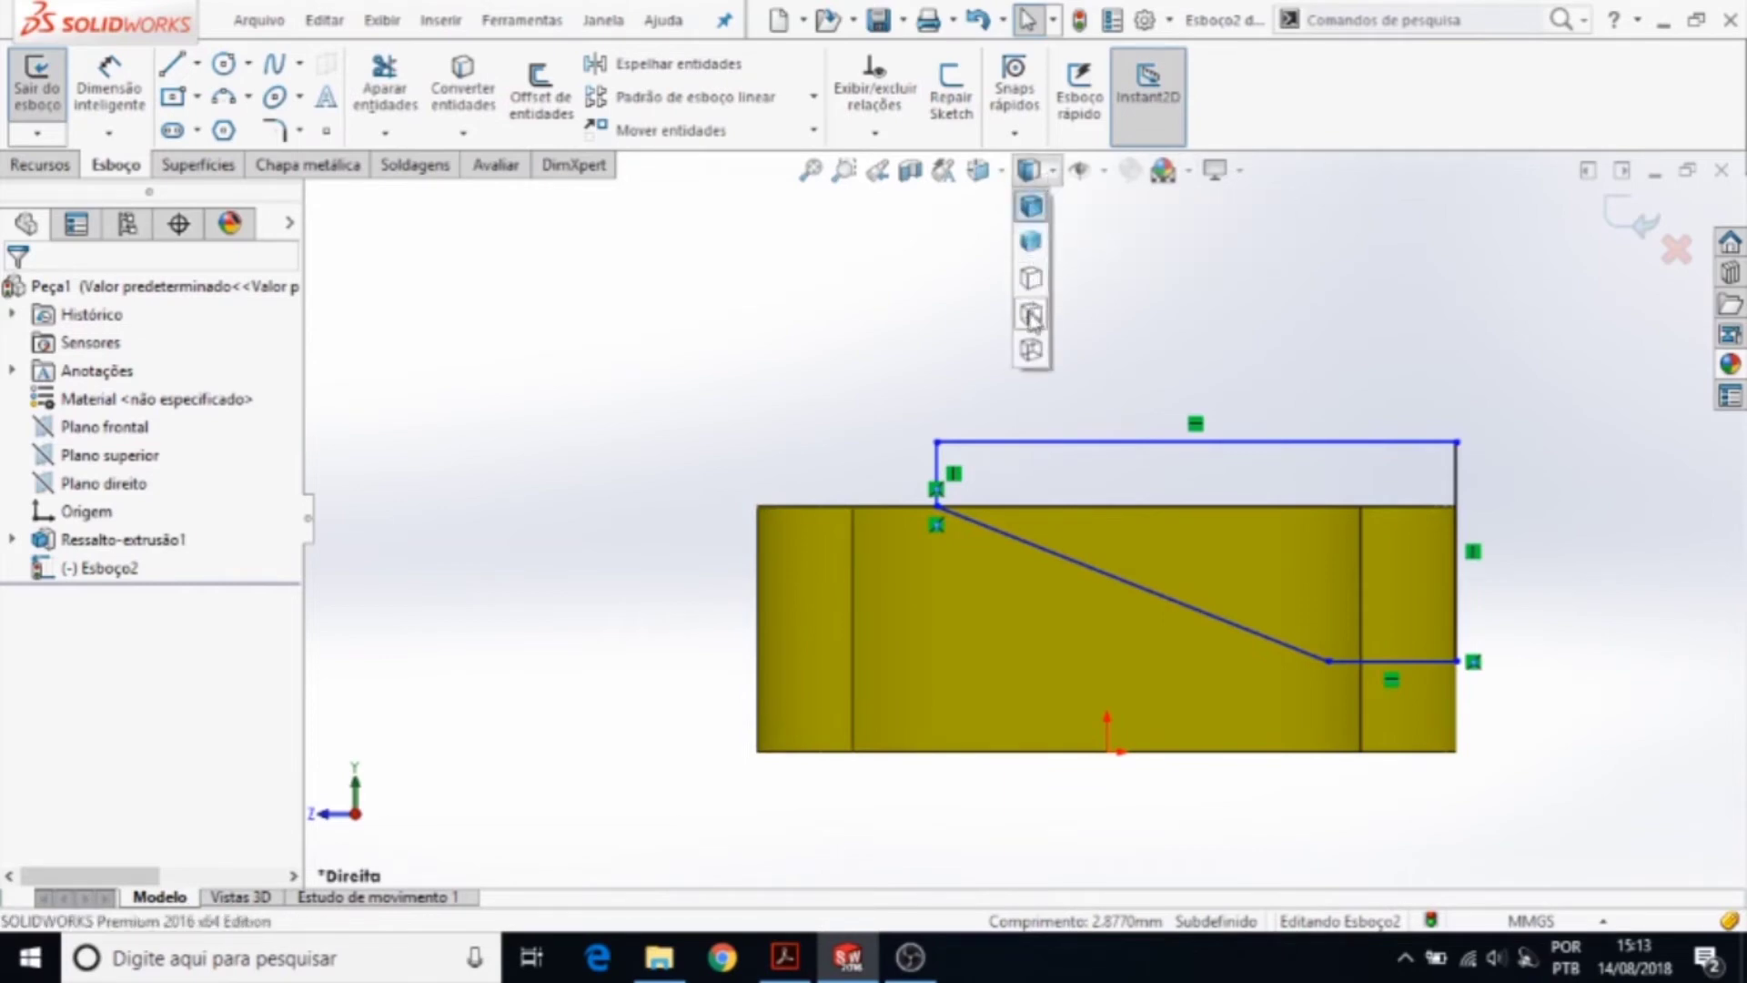
left_click(1032, 317)
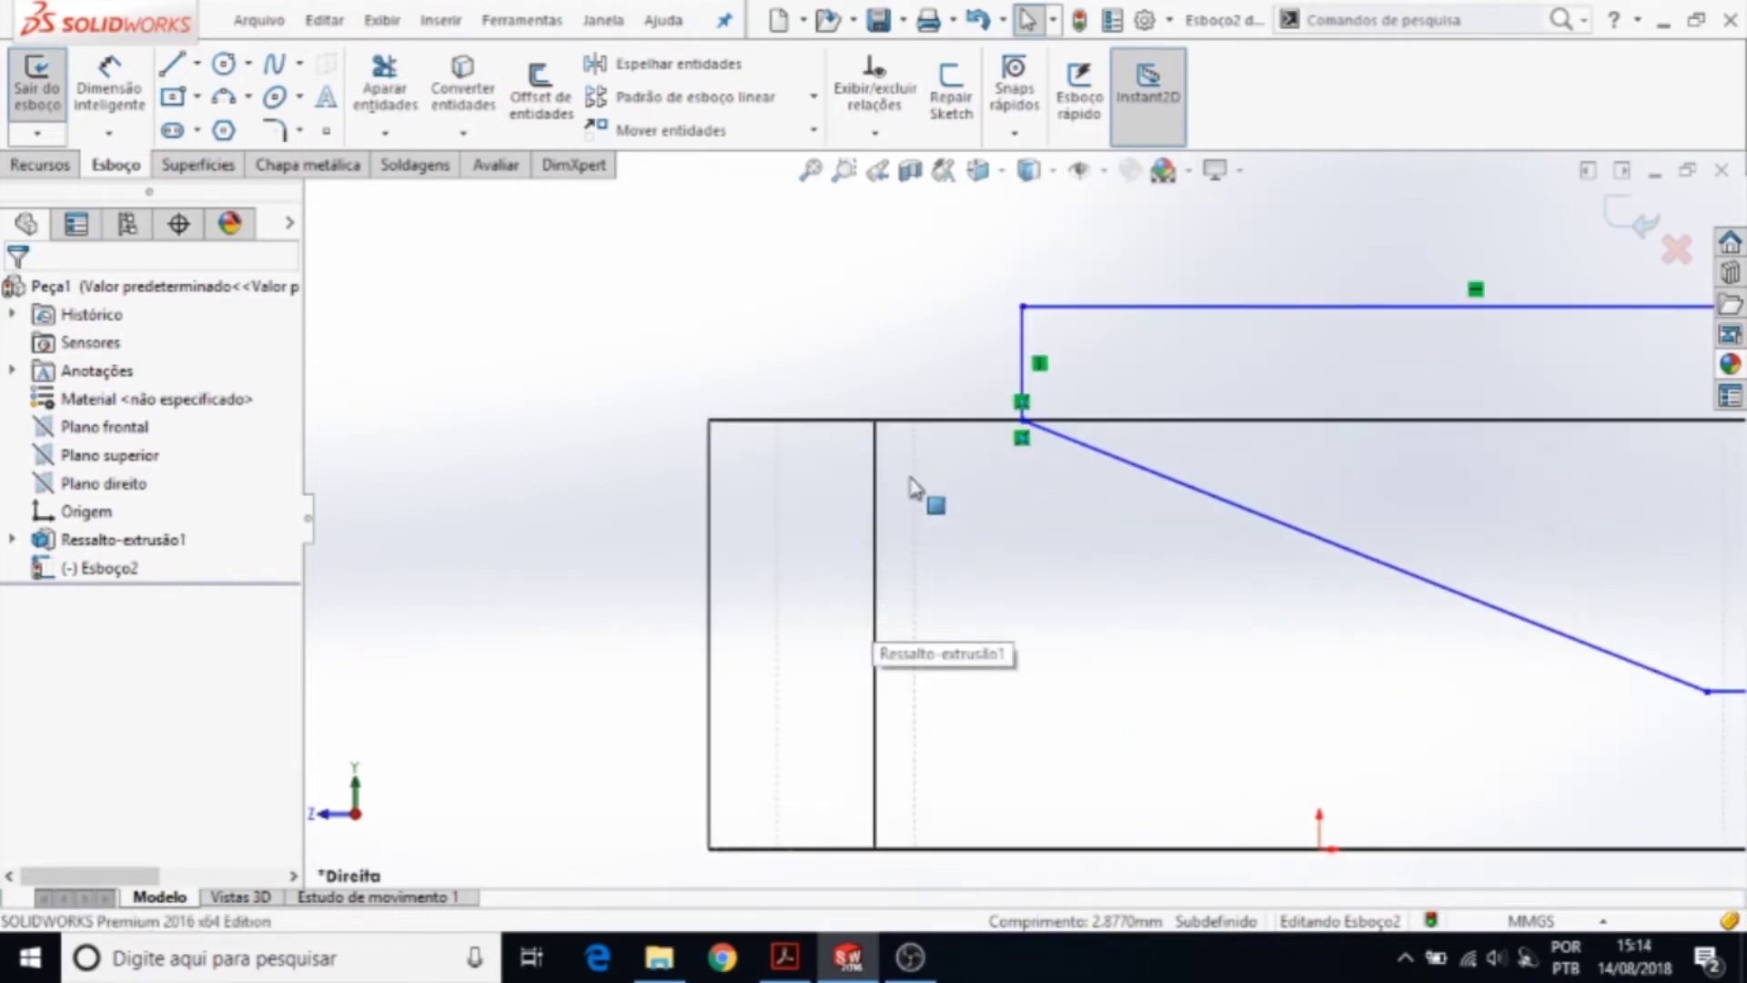
scroll(877, 481, "up", 1)
scroll(910, 400, "up", 2)
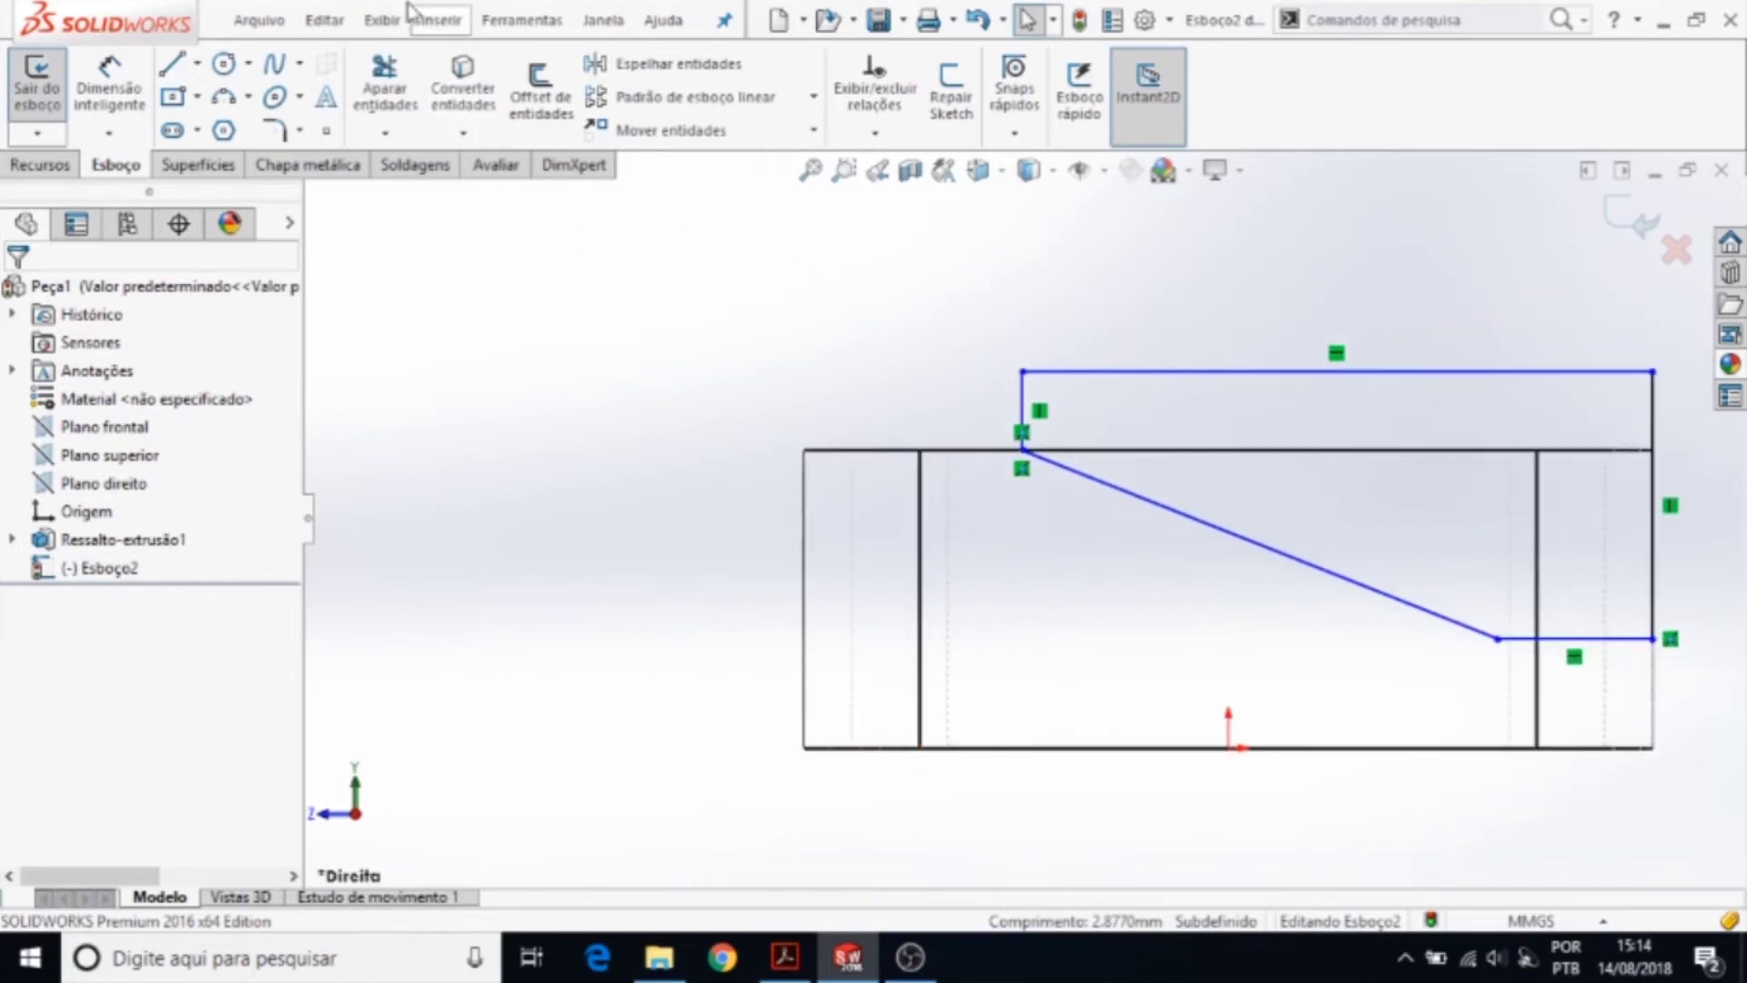
left_click(382, 22)
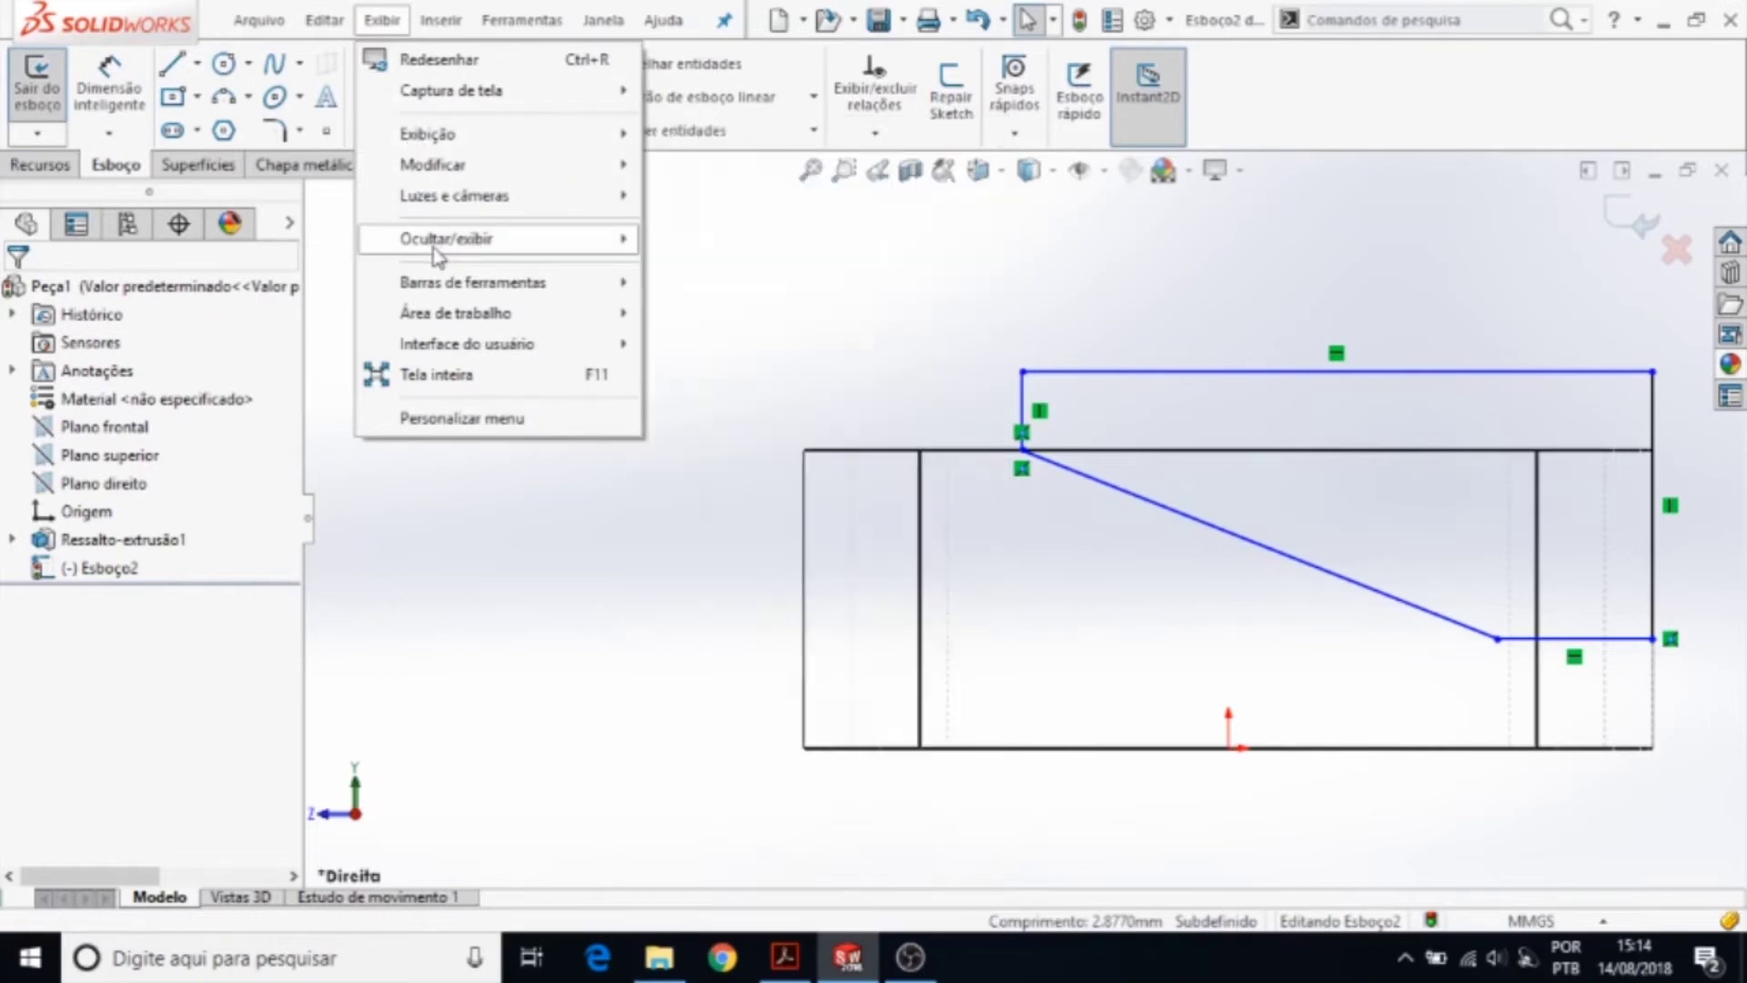
mouse_move(447, 239)
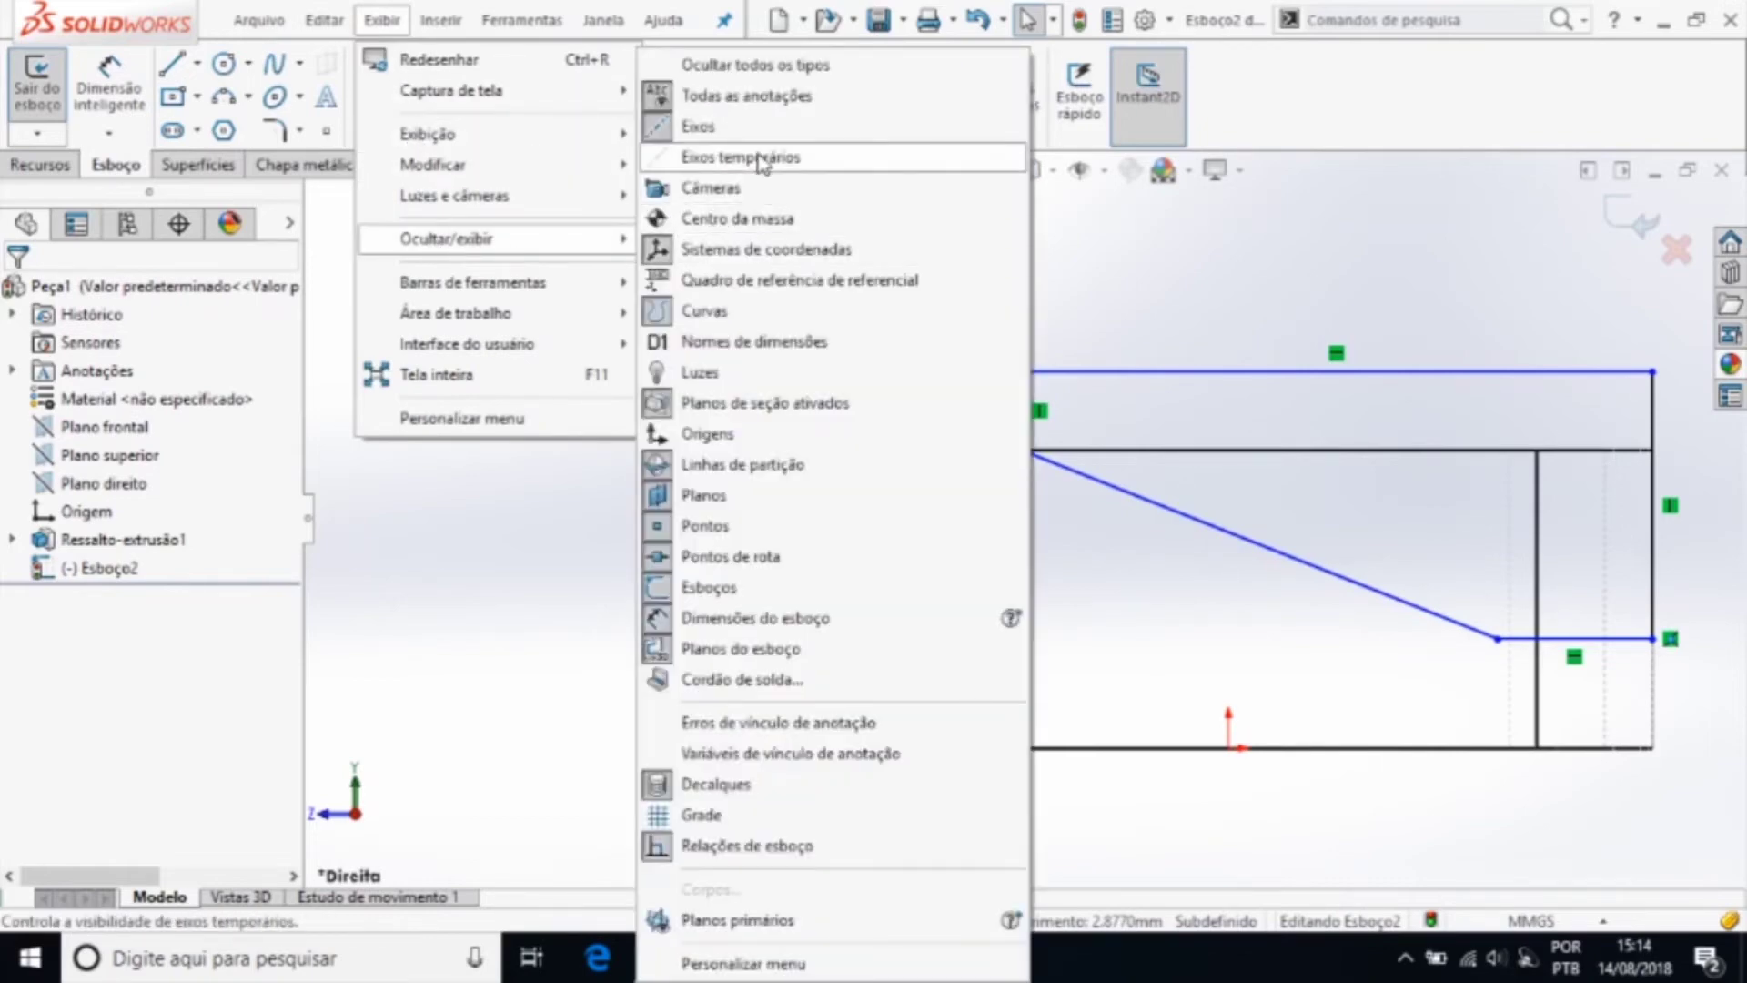
left_click(760, 159)
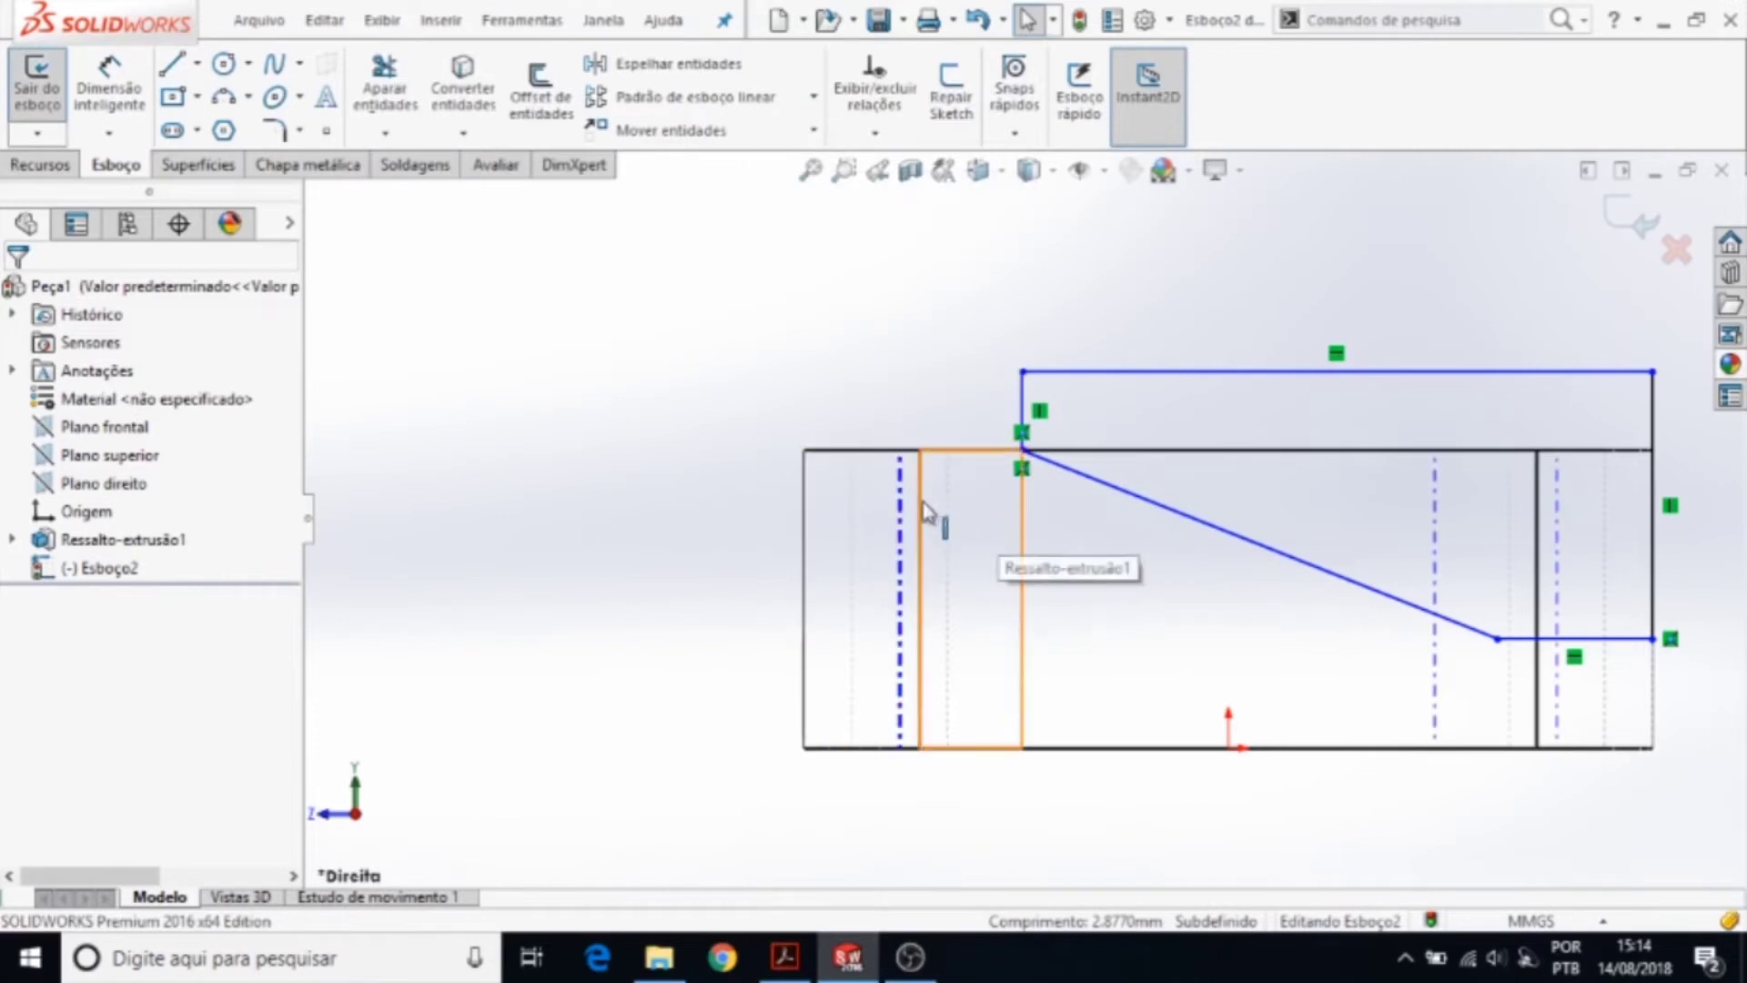
middle_click_drag(1038, 186, 1029, 351)
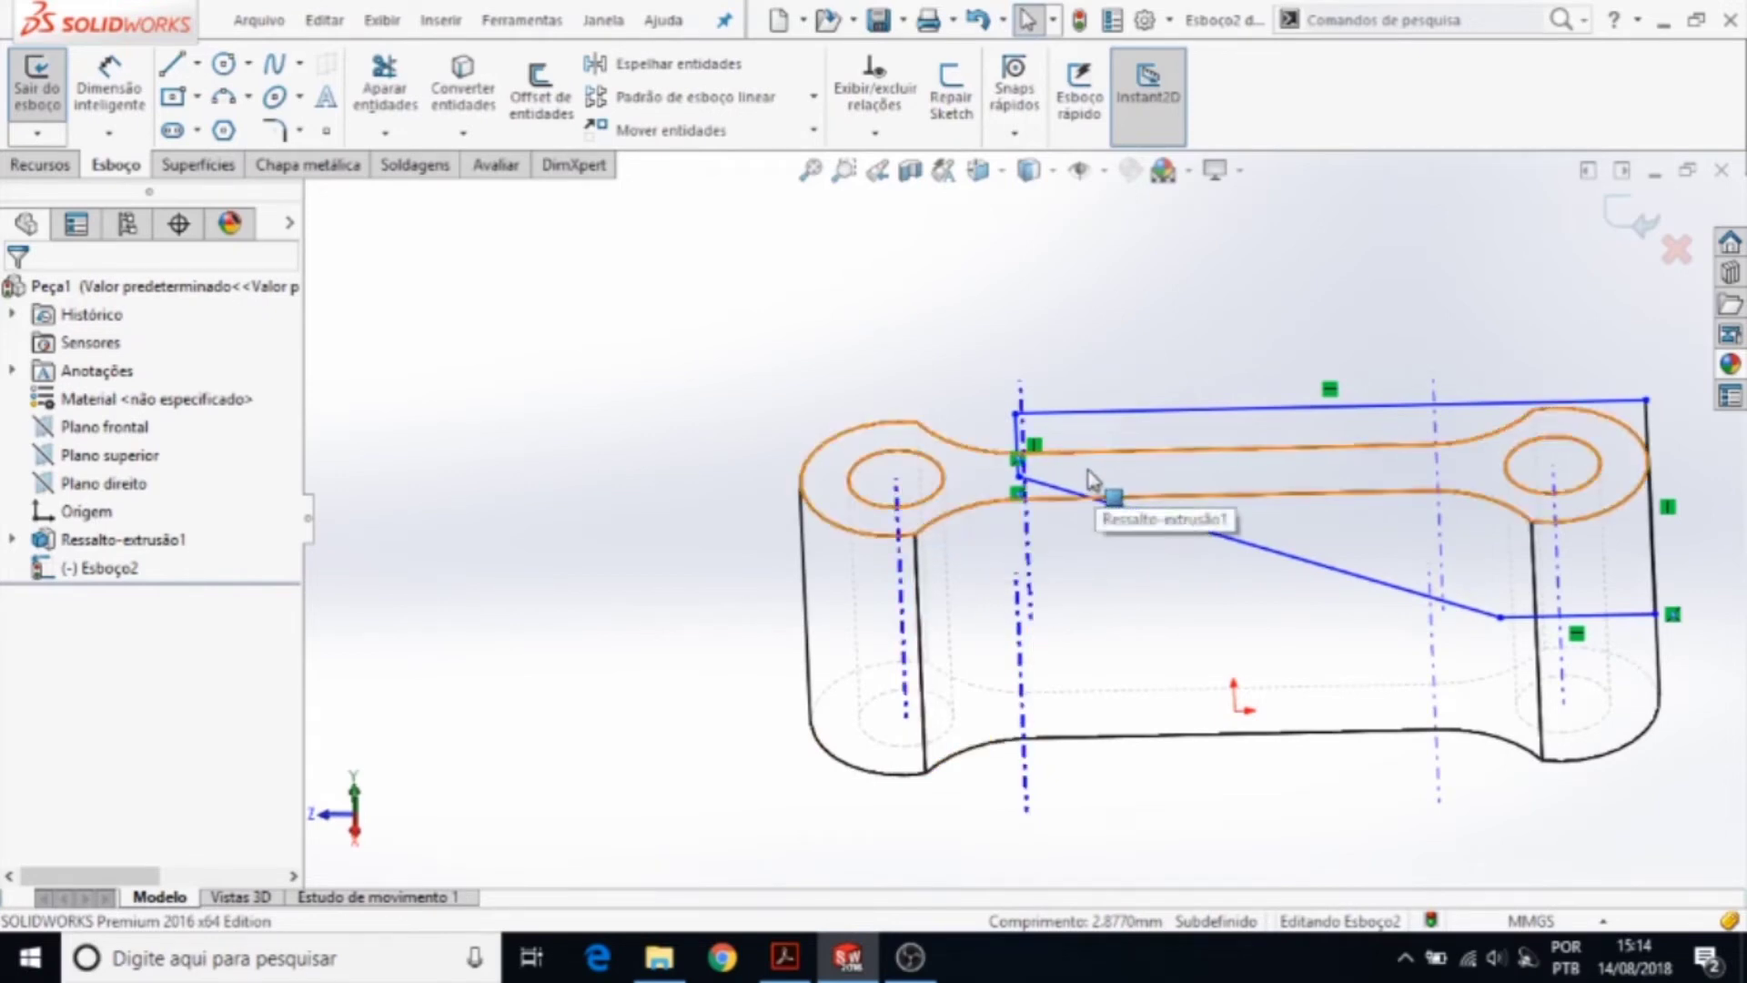
- Switch to the Right (Direita) view and compare the sketch with Teste.PDF
key("space")
left_click(1205, 643)
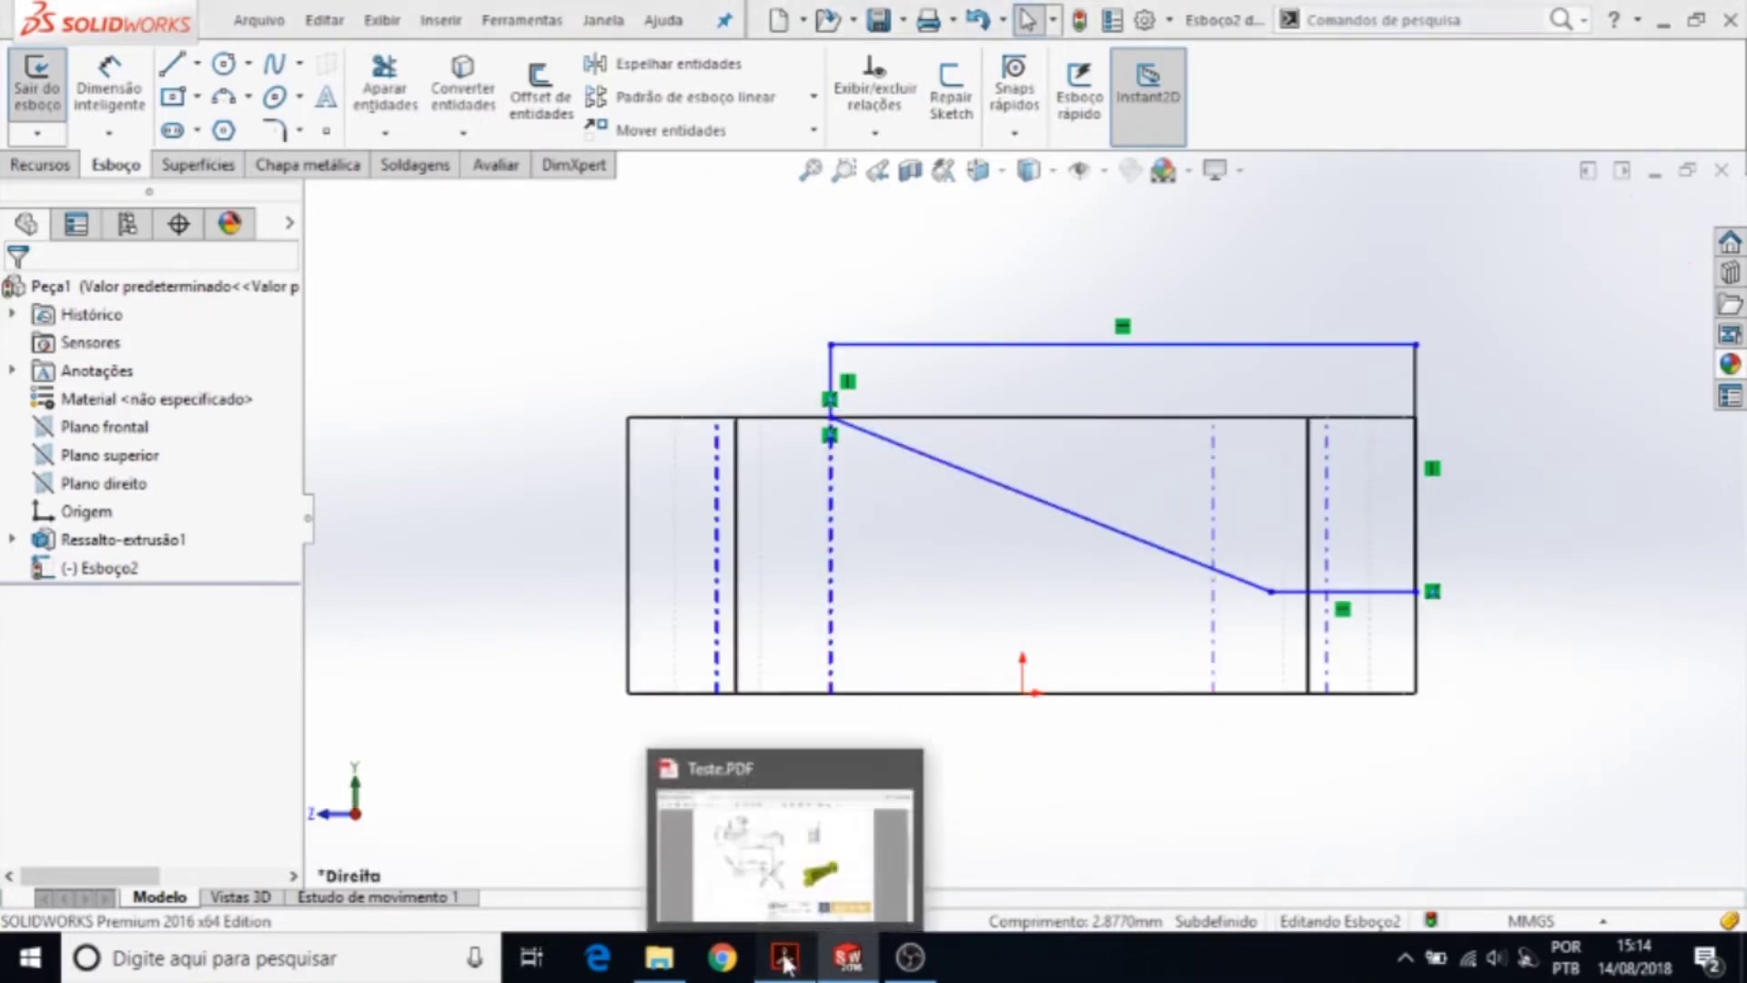
mouse_move(785, 958)
left_click(756, 880)
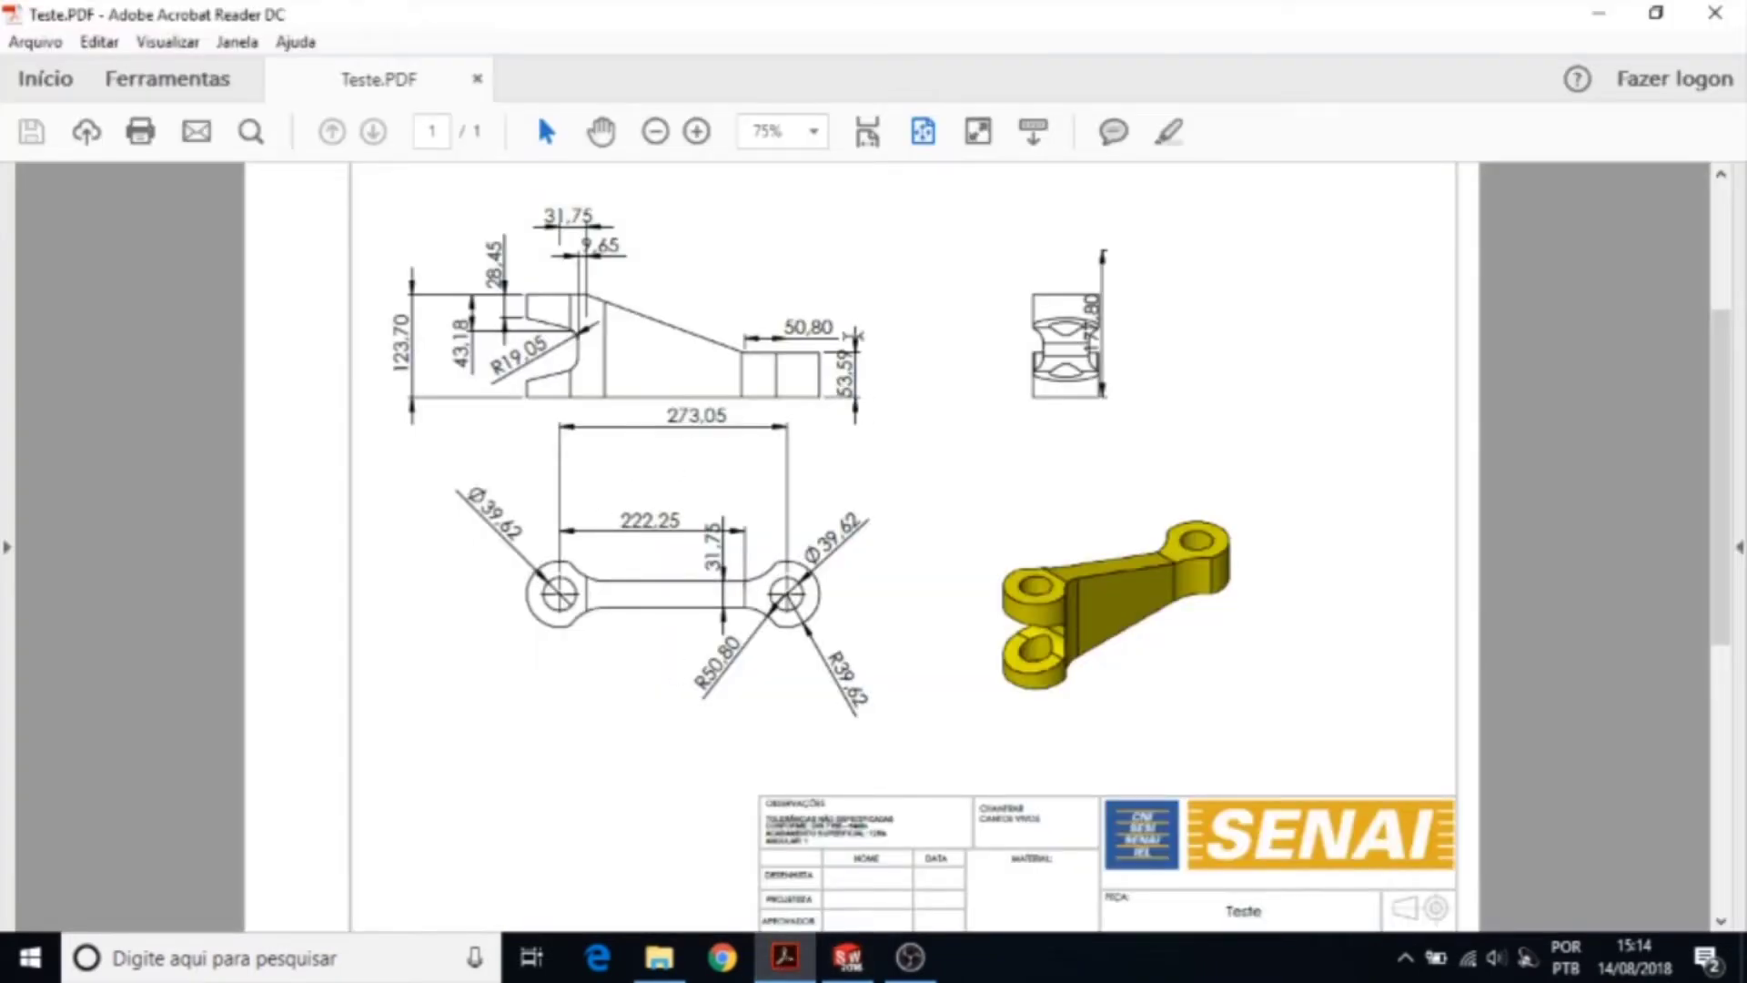
left_click(848, 958)
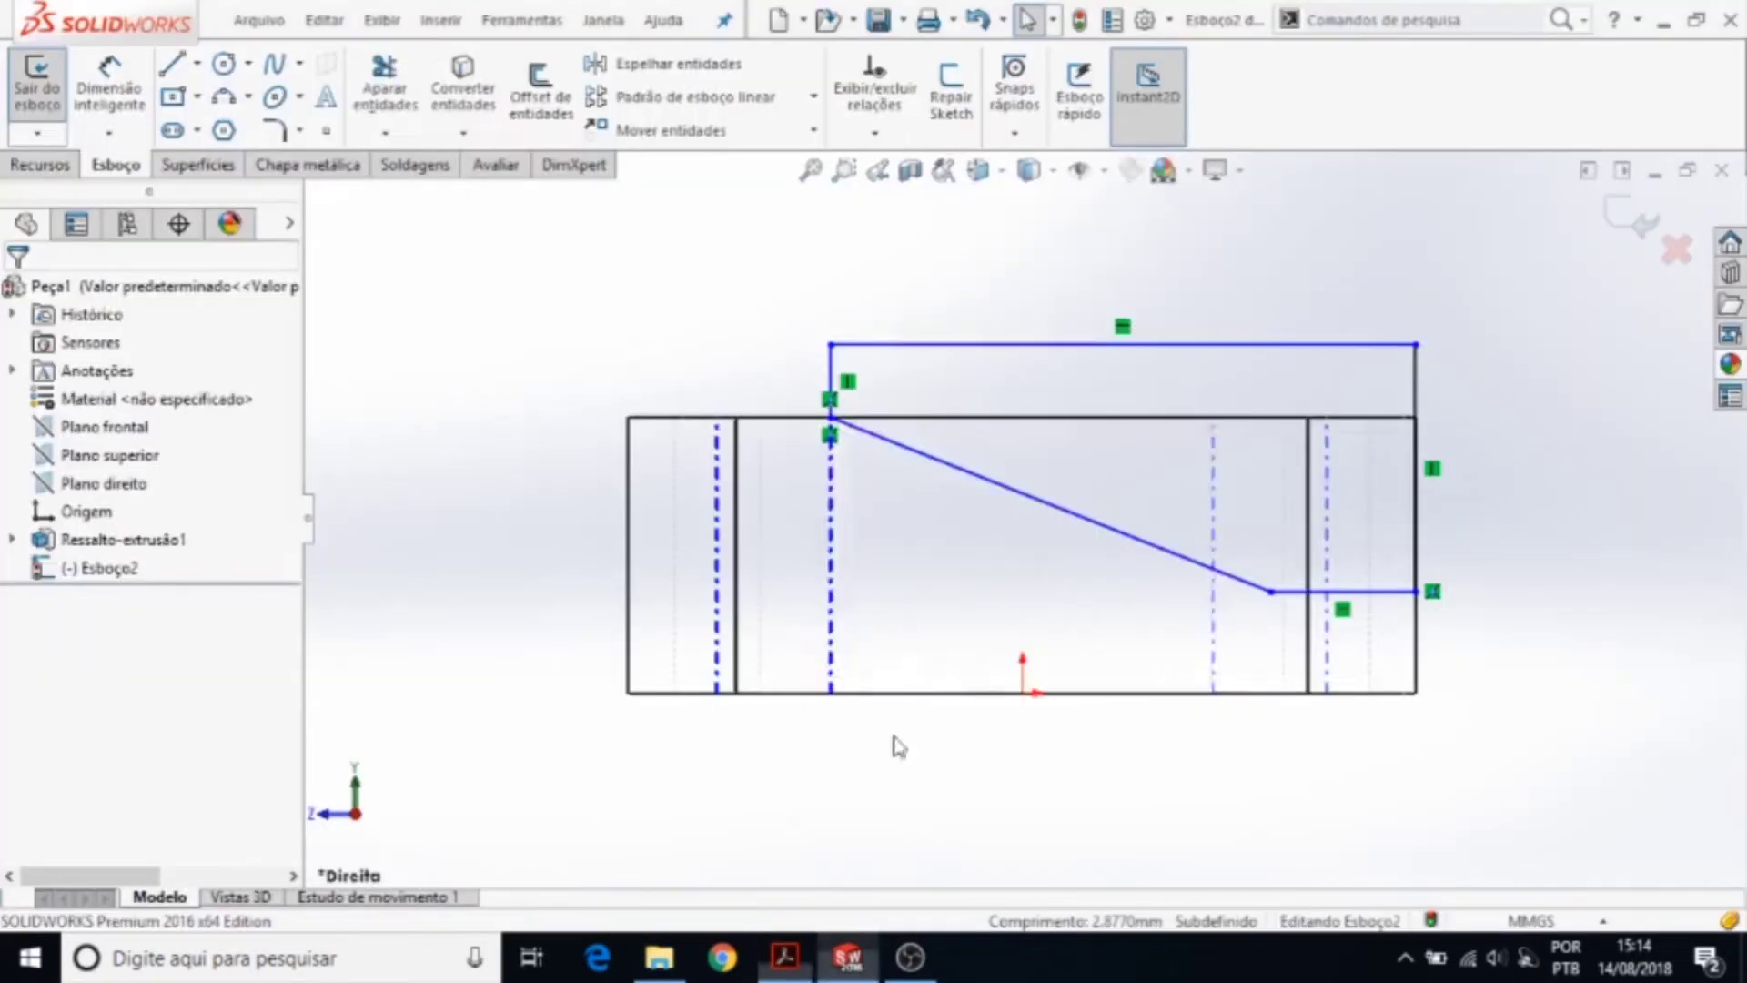
- Dimension the profile's step line 53.59 above the part's bottom edge
left_click(109, 91)
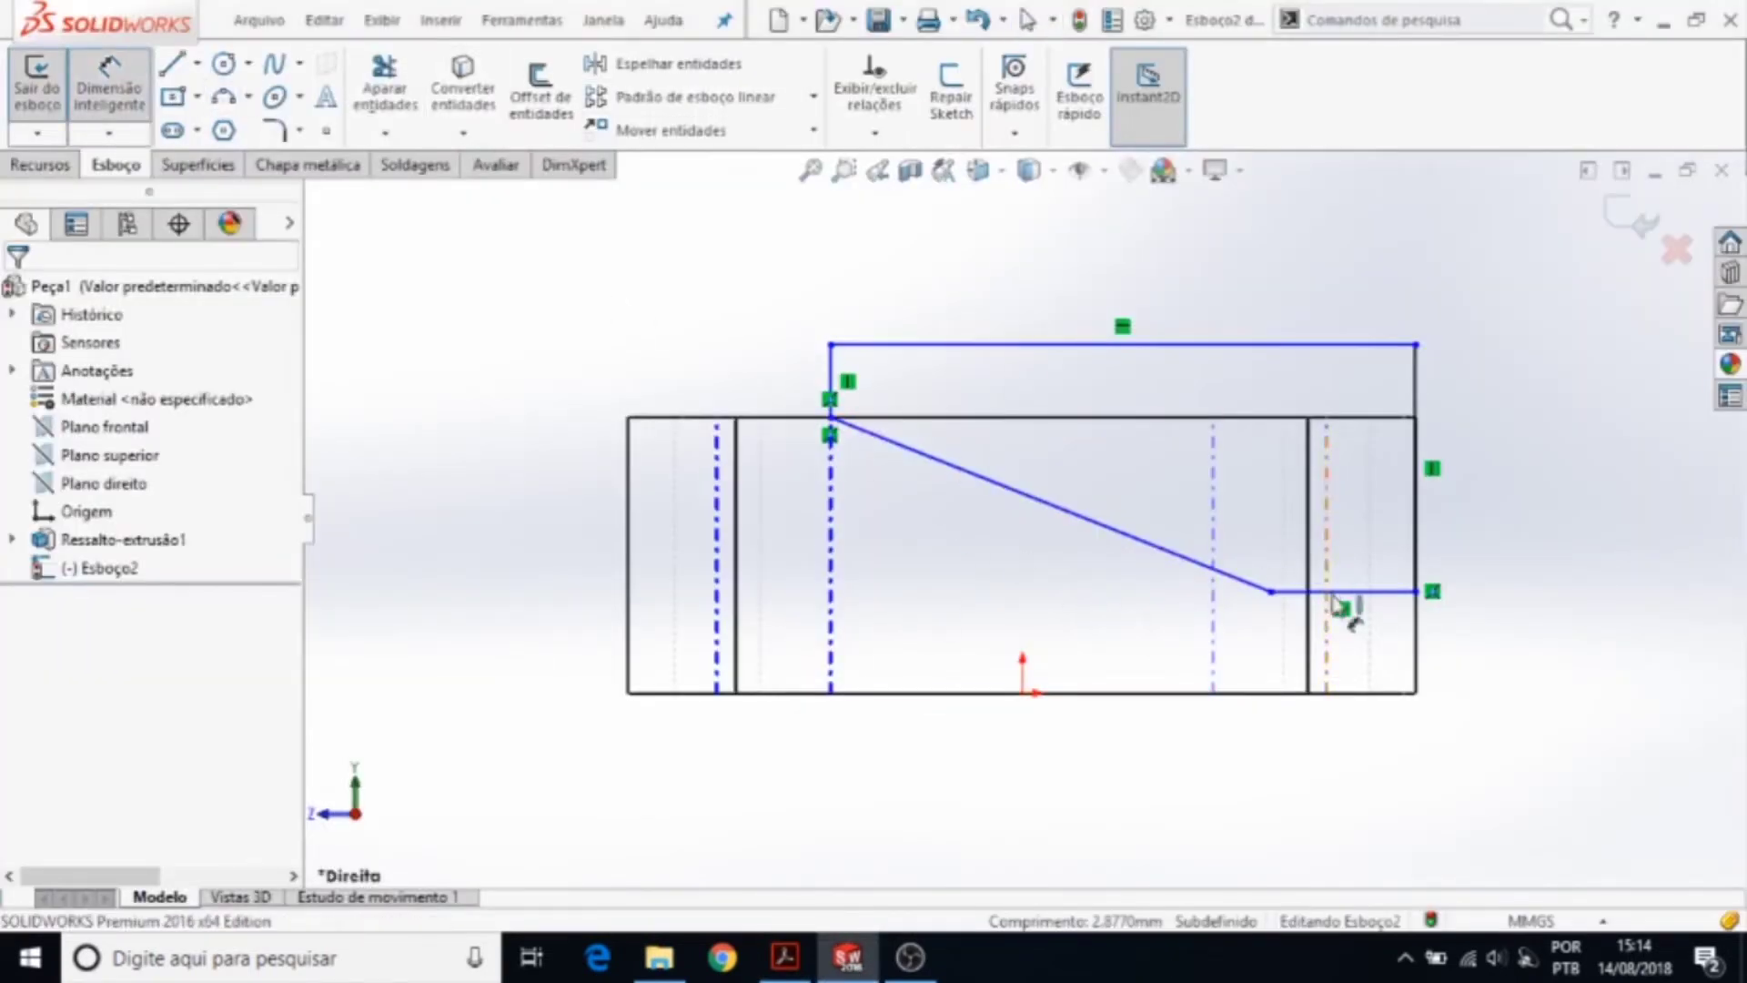
left_click(1388, 592)
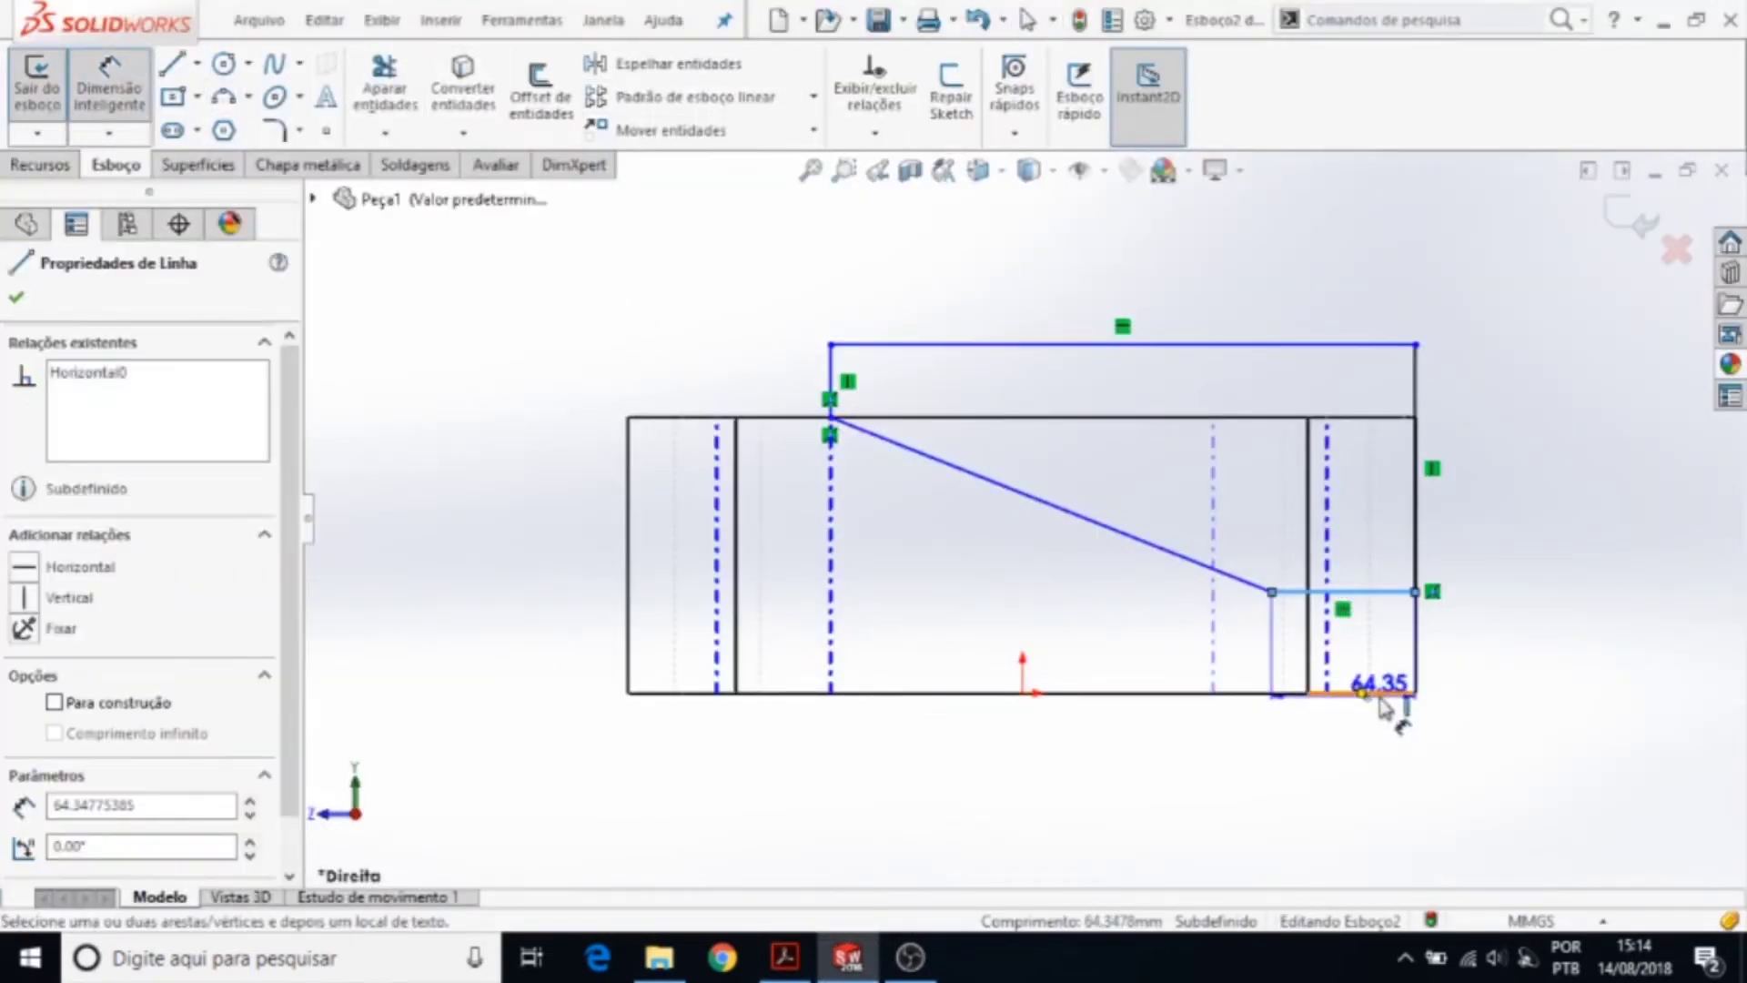
left_click(1381, 699)
left_click(1547, 705)
type("5")
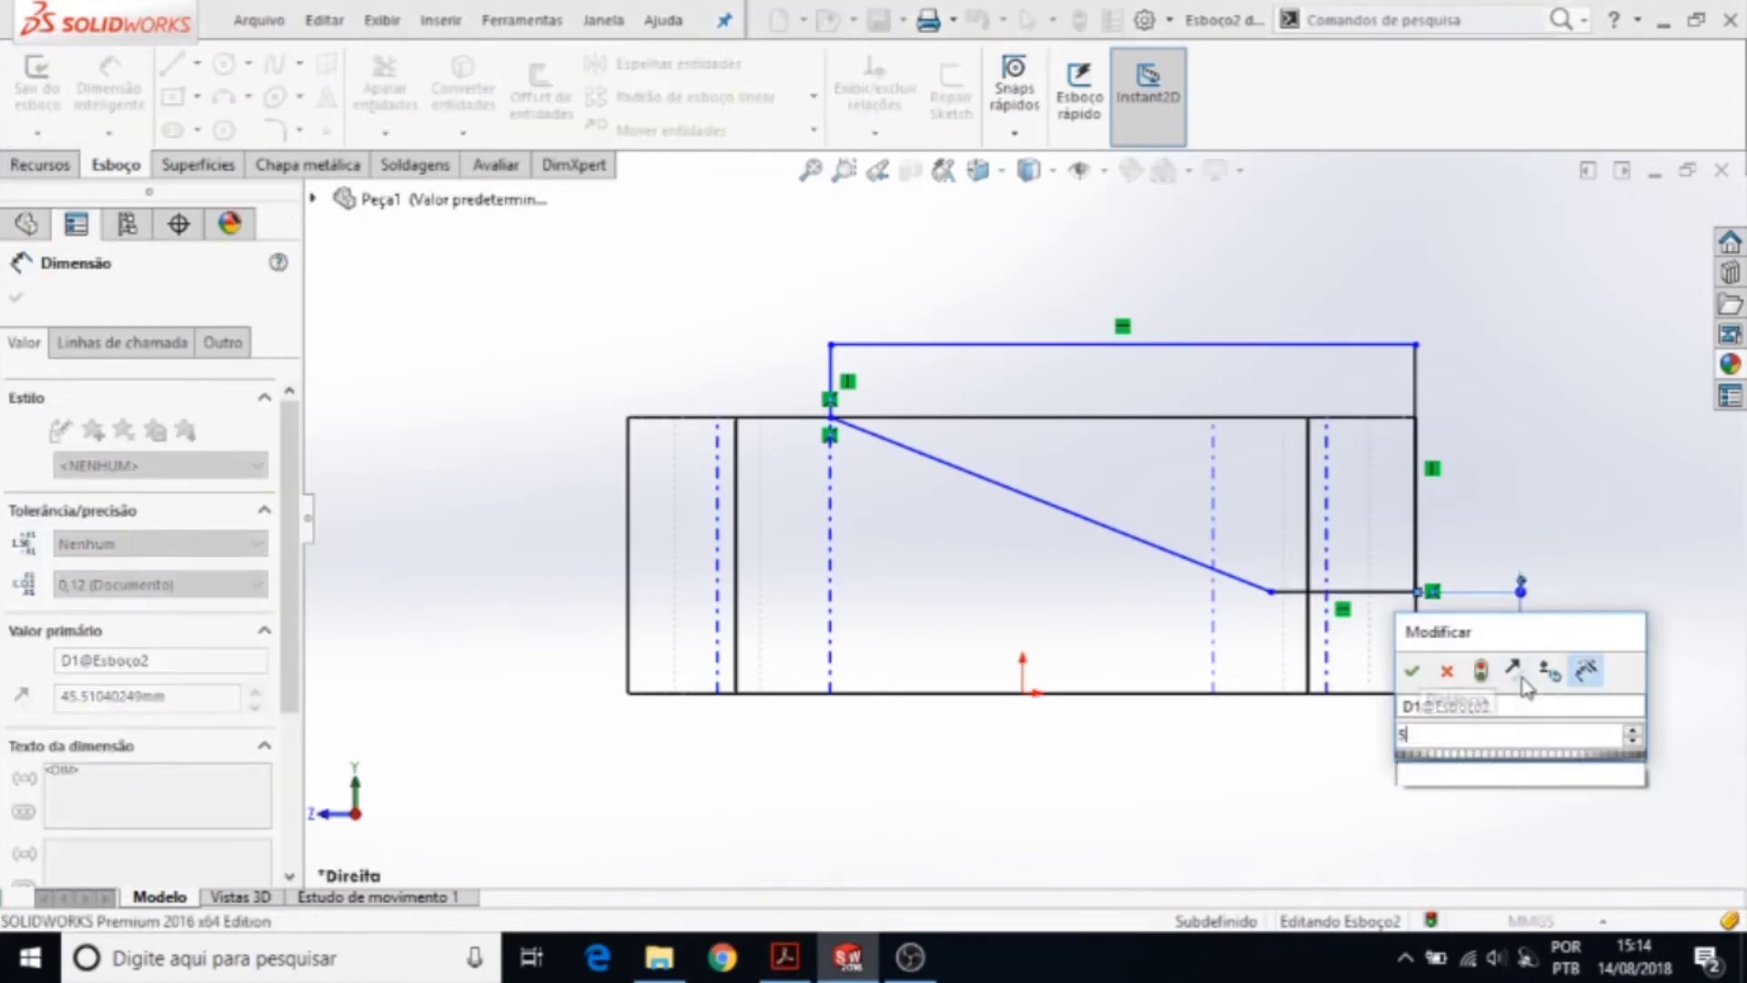
key("BackSpace")
key("Return")
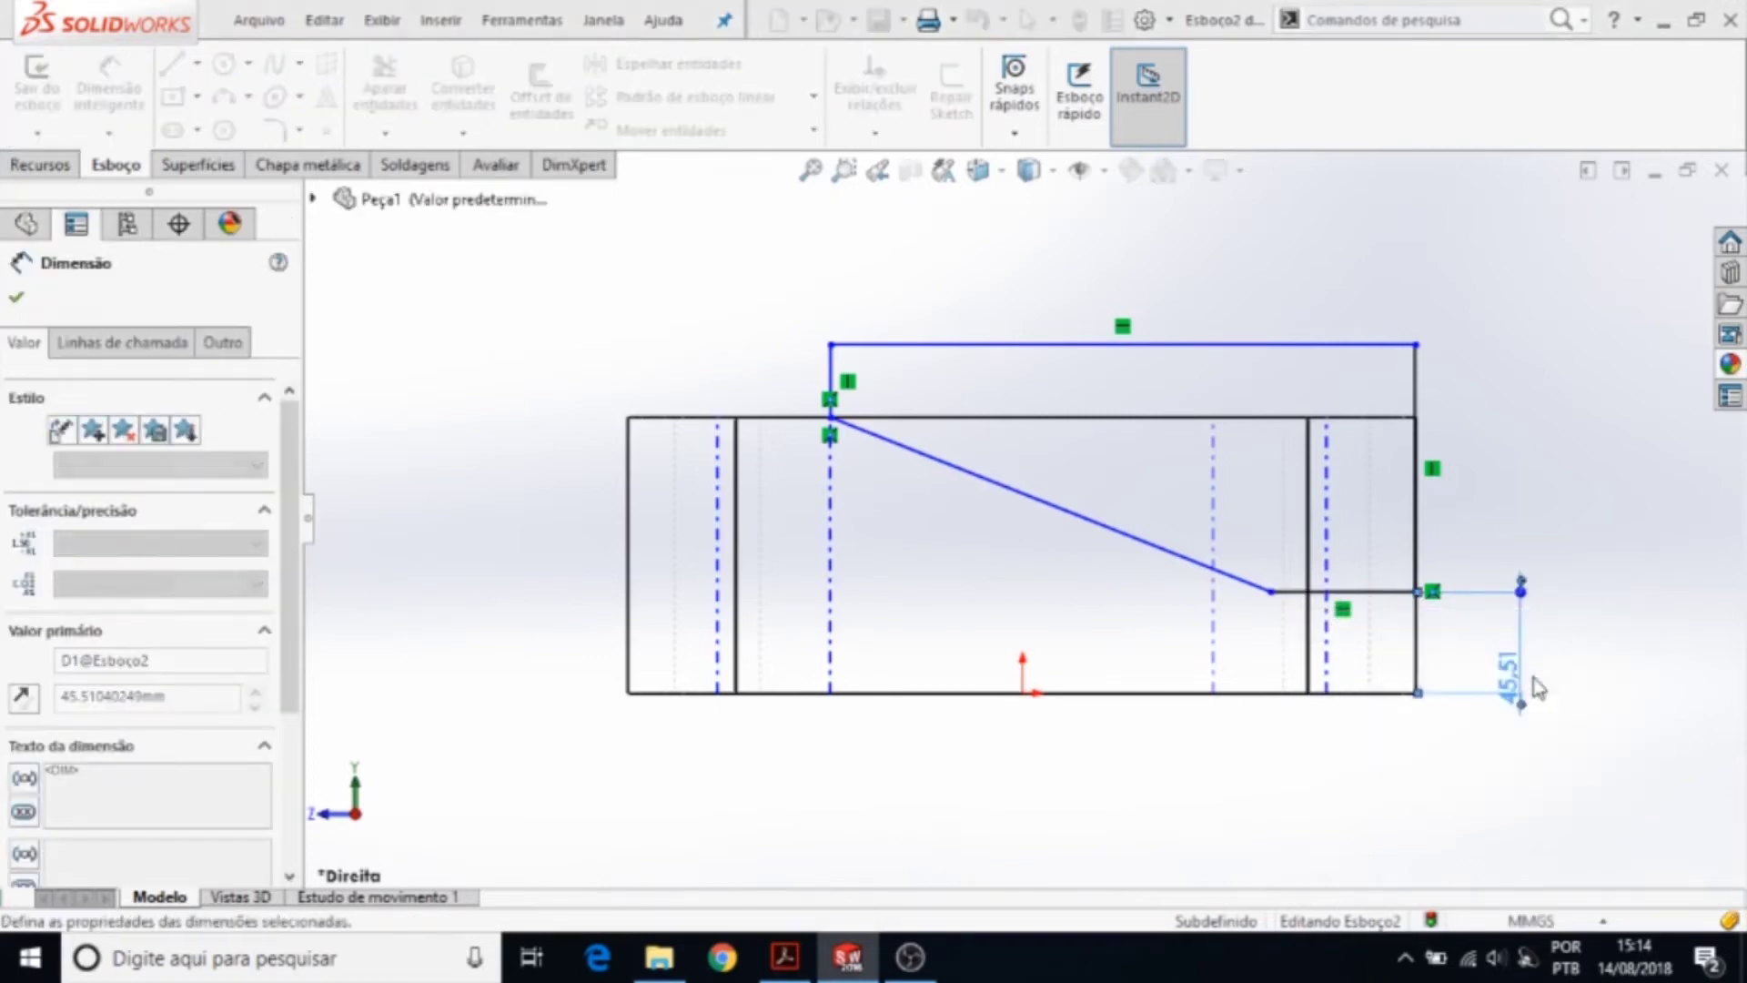
left_click(785, 957)
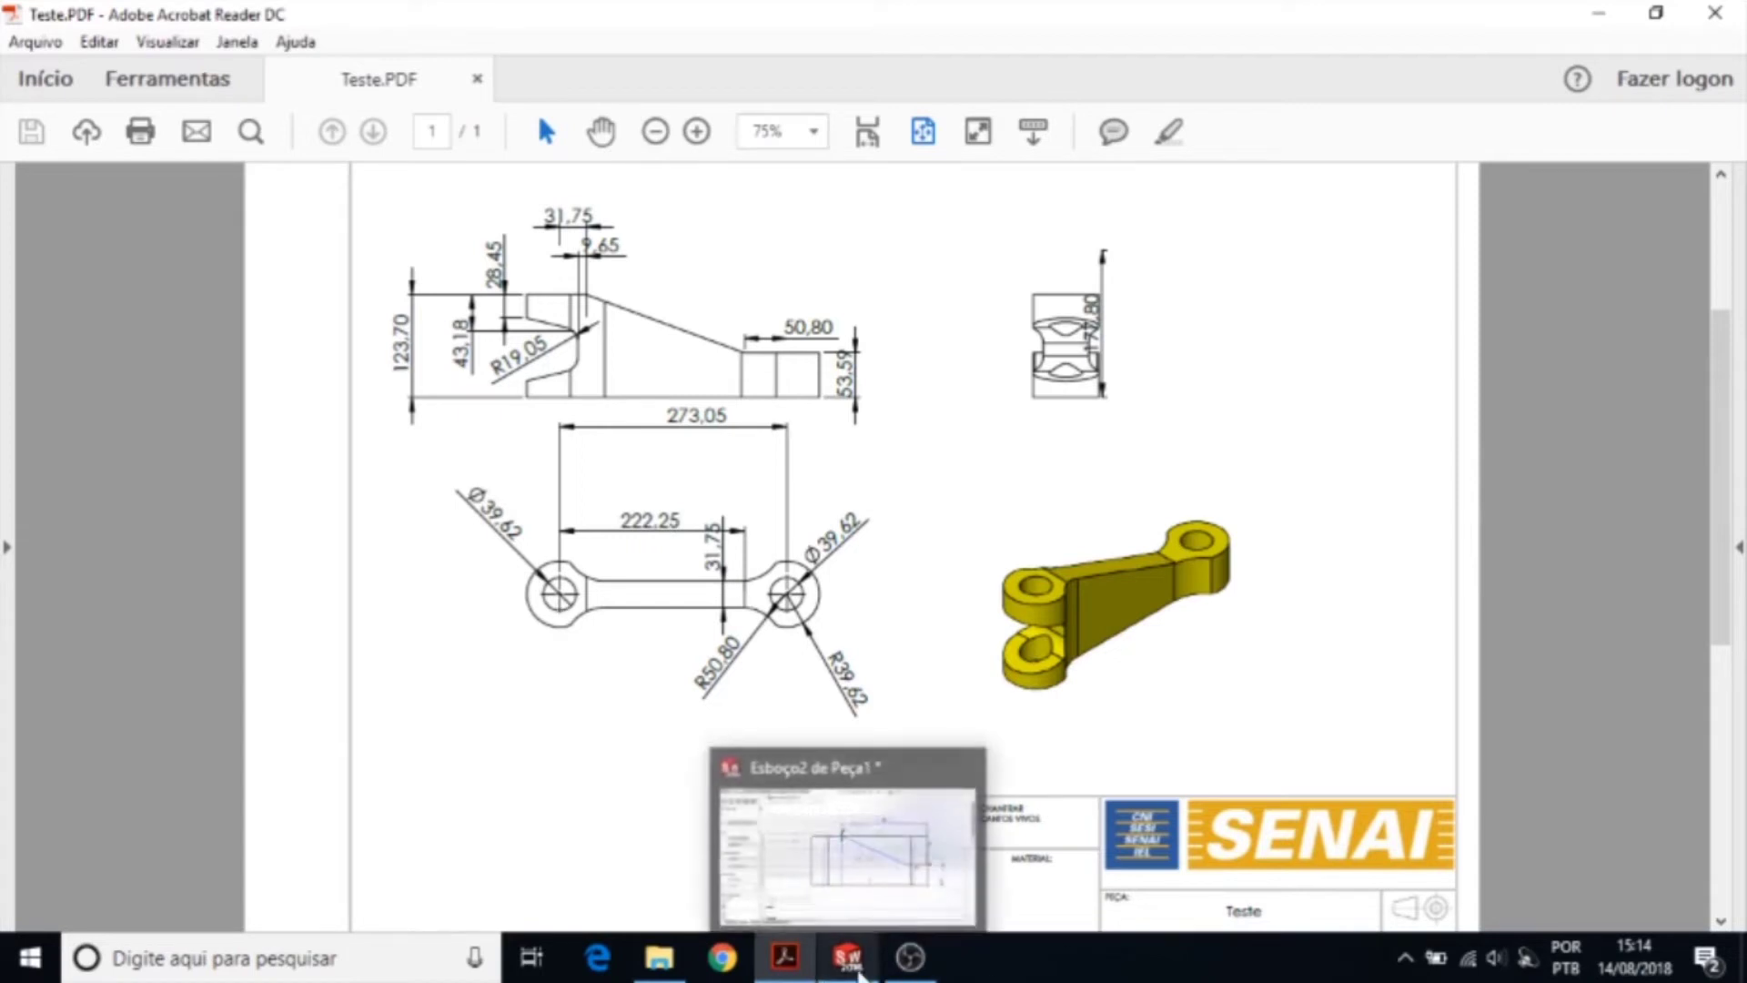
left_click(847, 956)
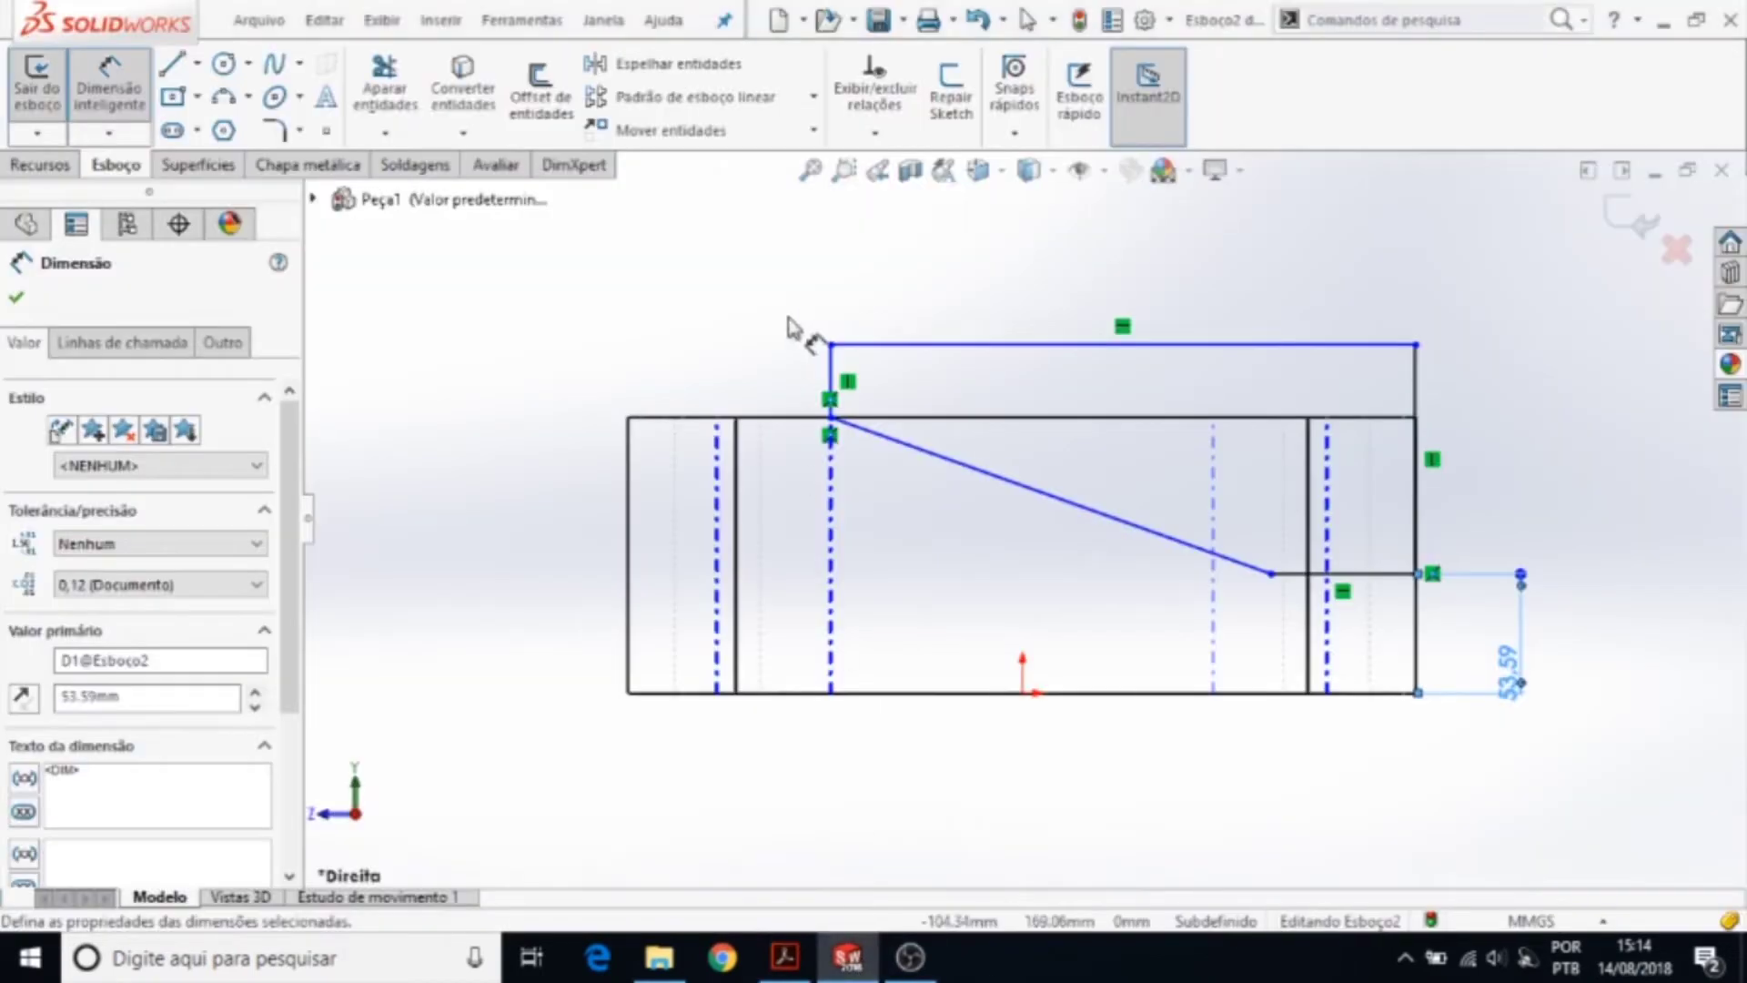
- Dimension the slope's lower end 222.25 horizontally from the left bore axis
left_click(717, 496)
left_click(1271, 574)
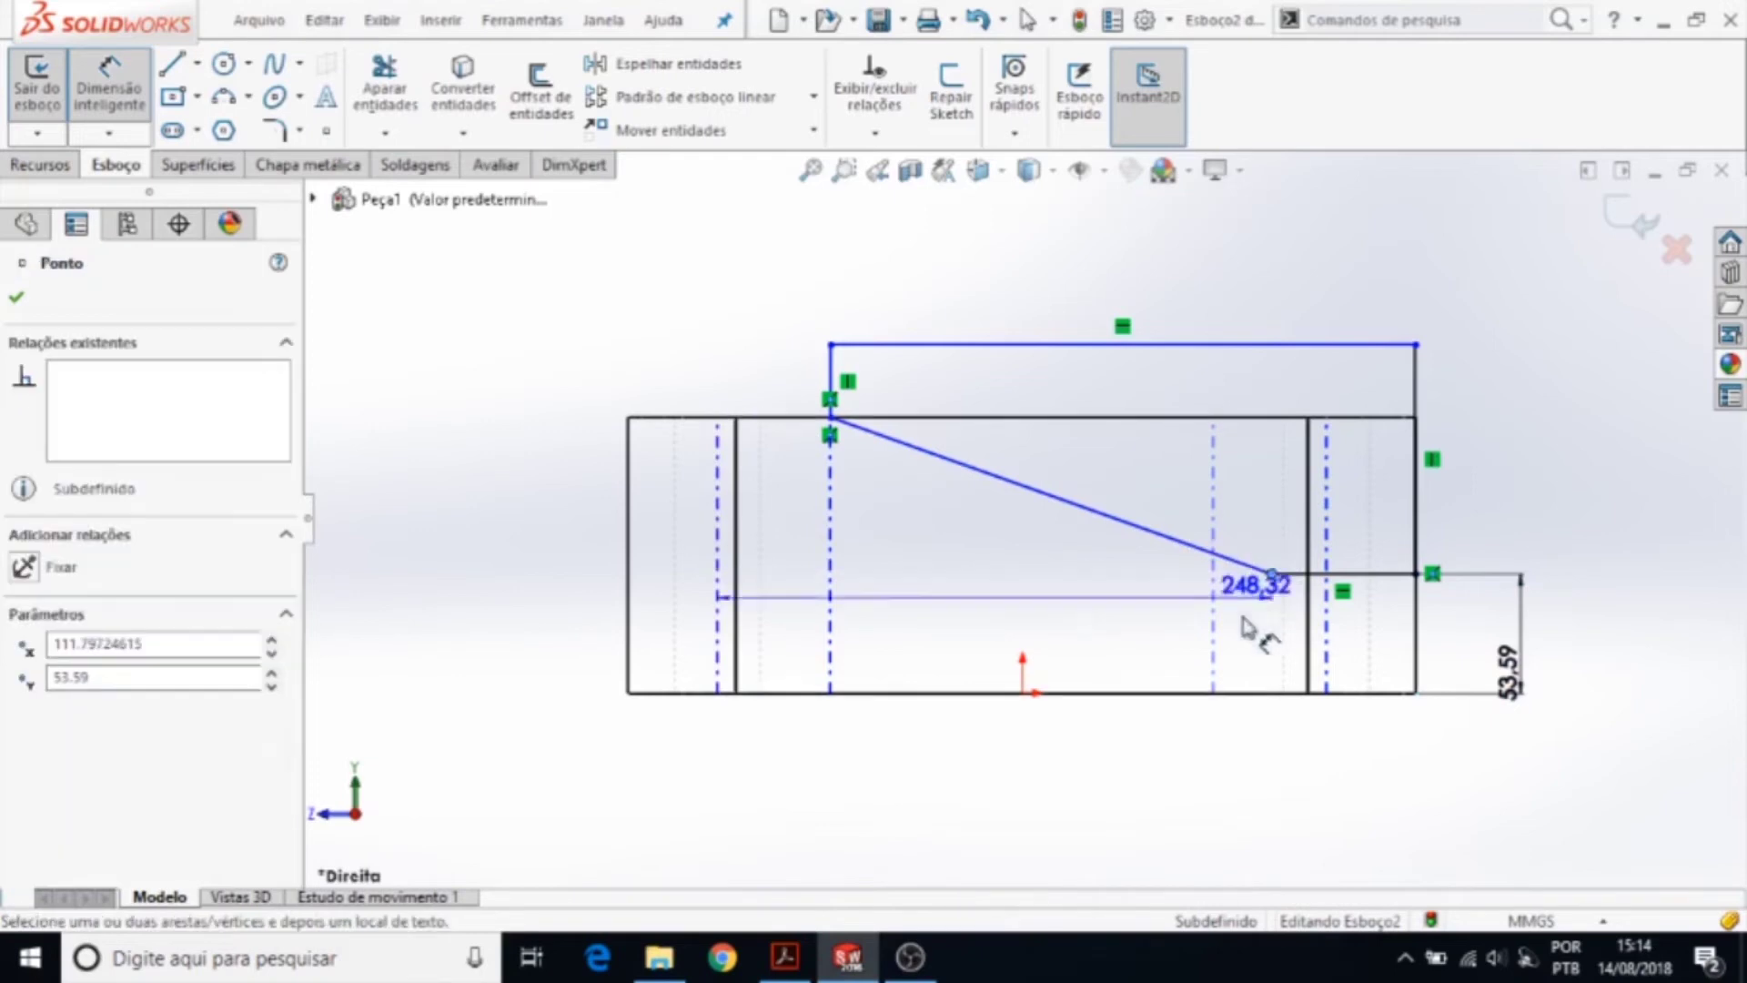
left_click(1096, 819)
type("22")
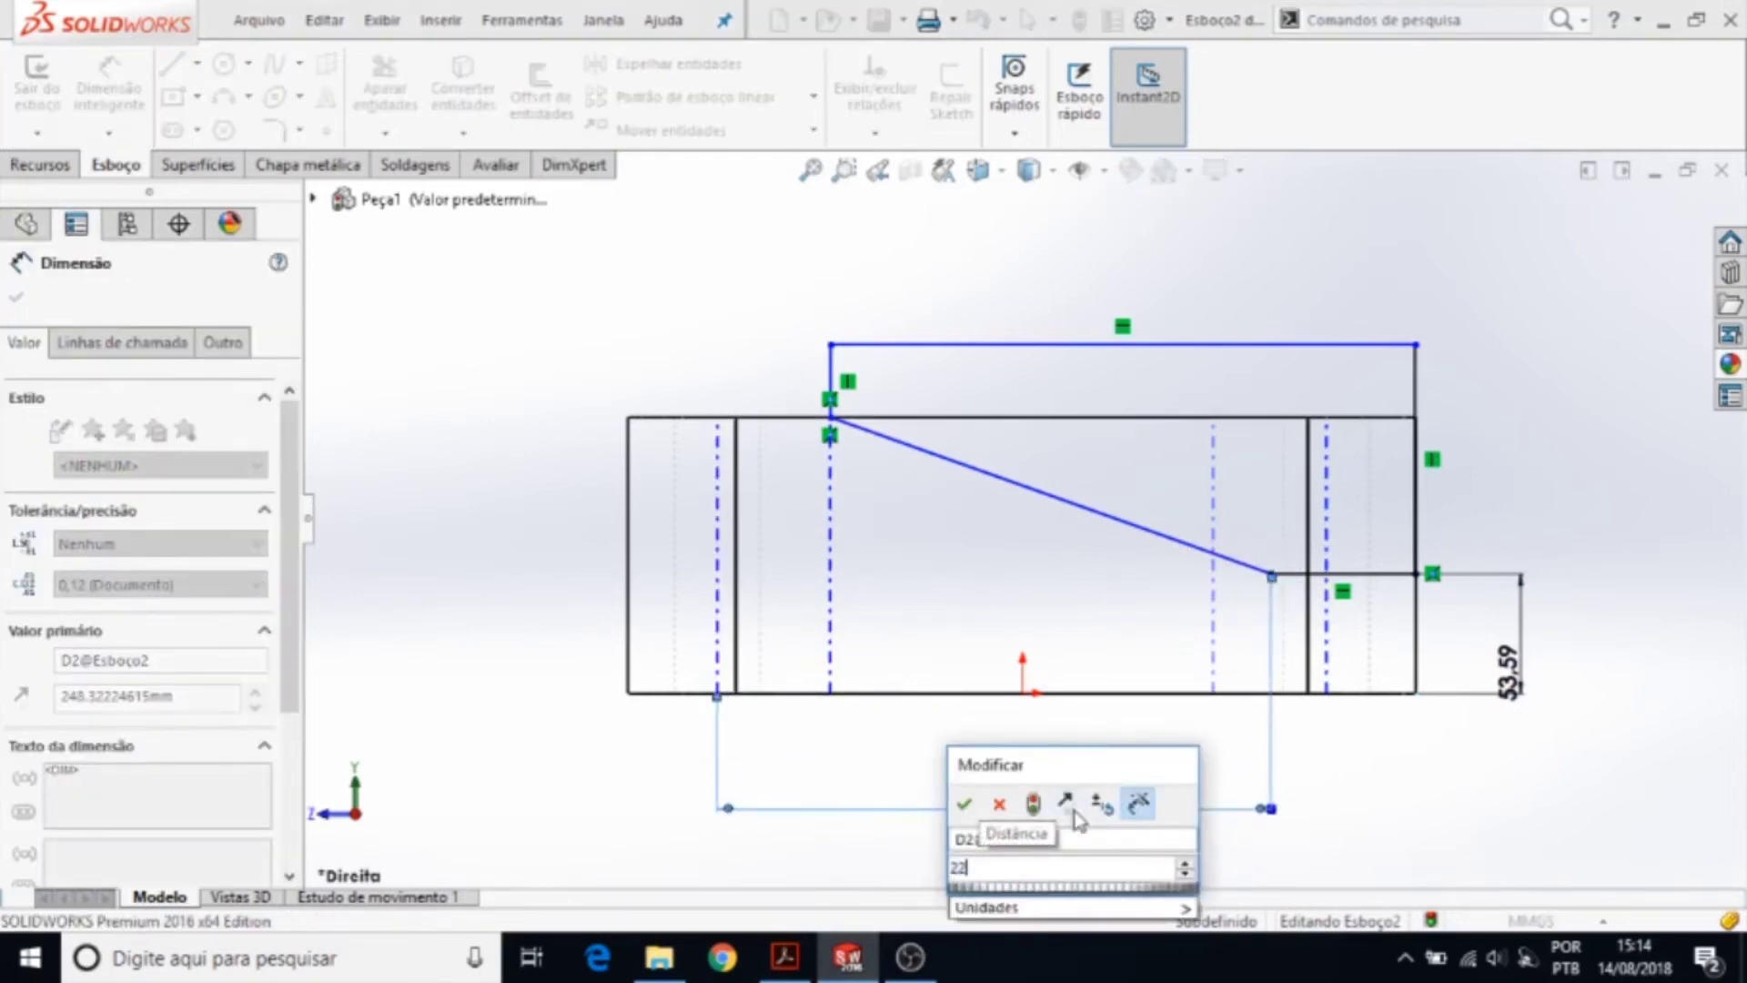
left_click(785, 957)
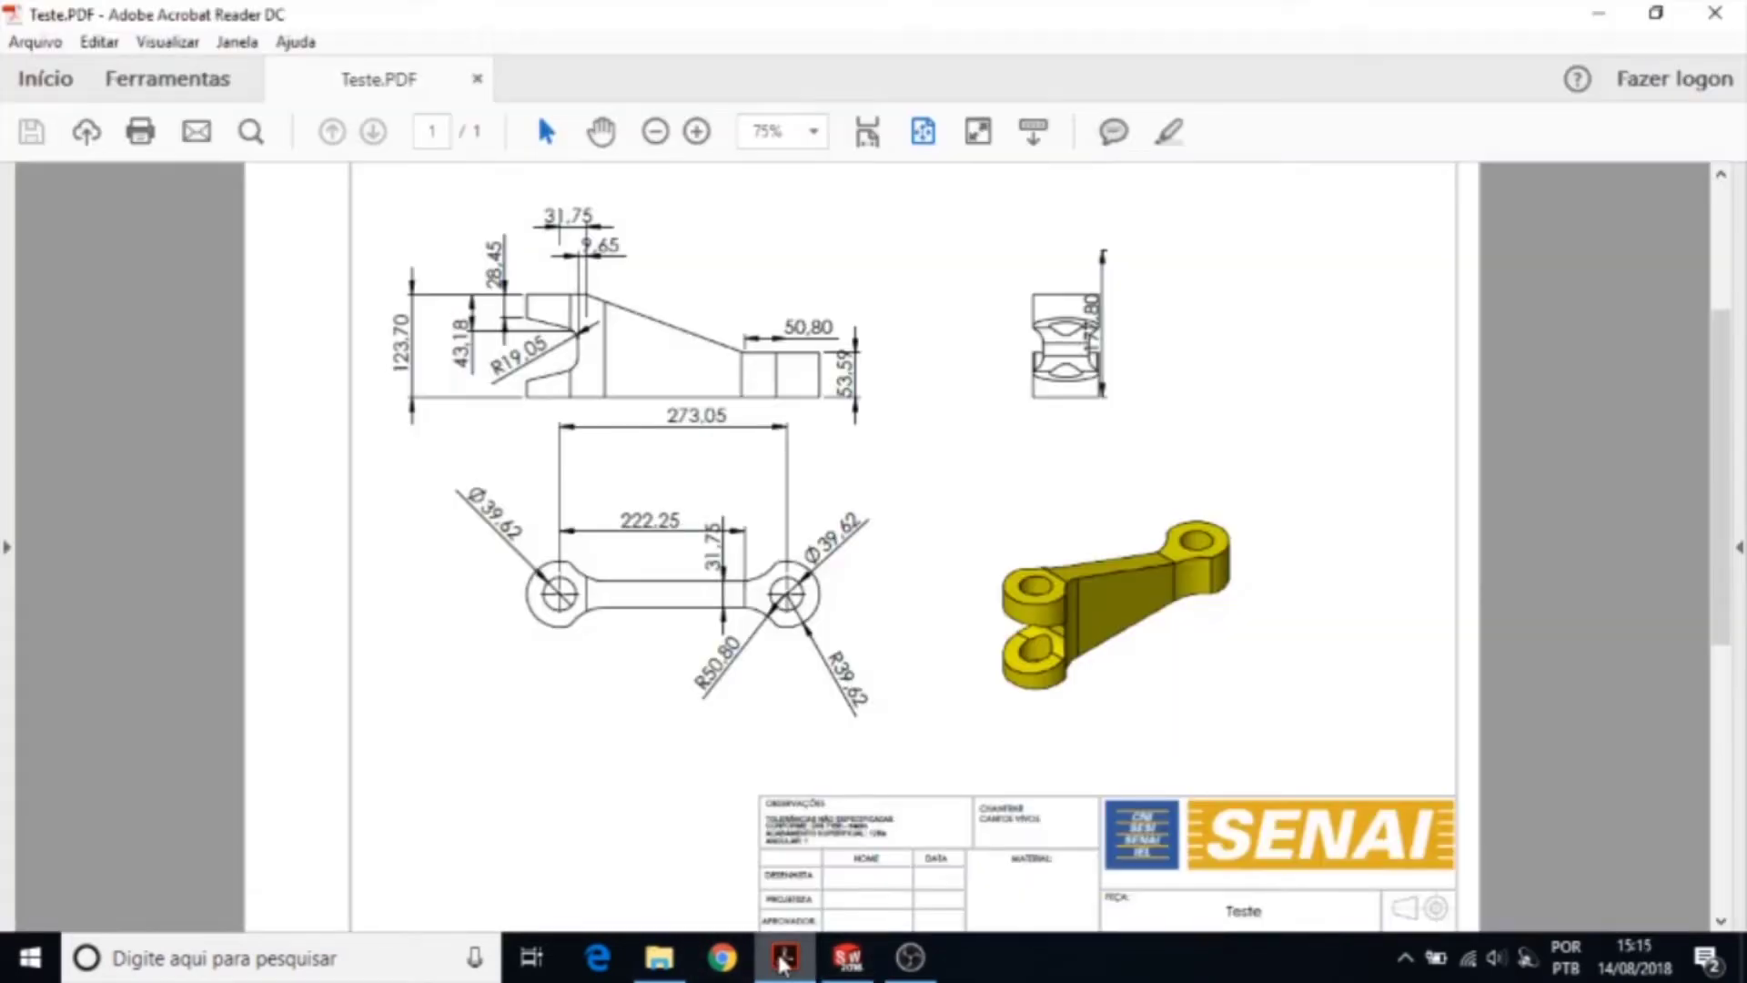
left_click(847, 957)
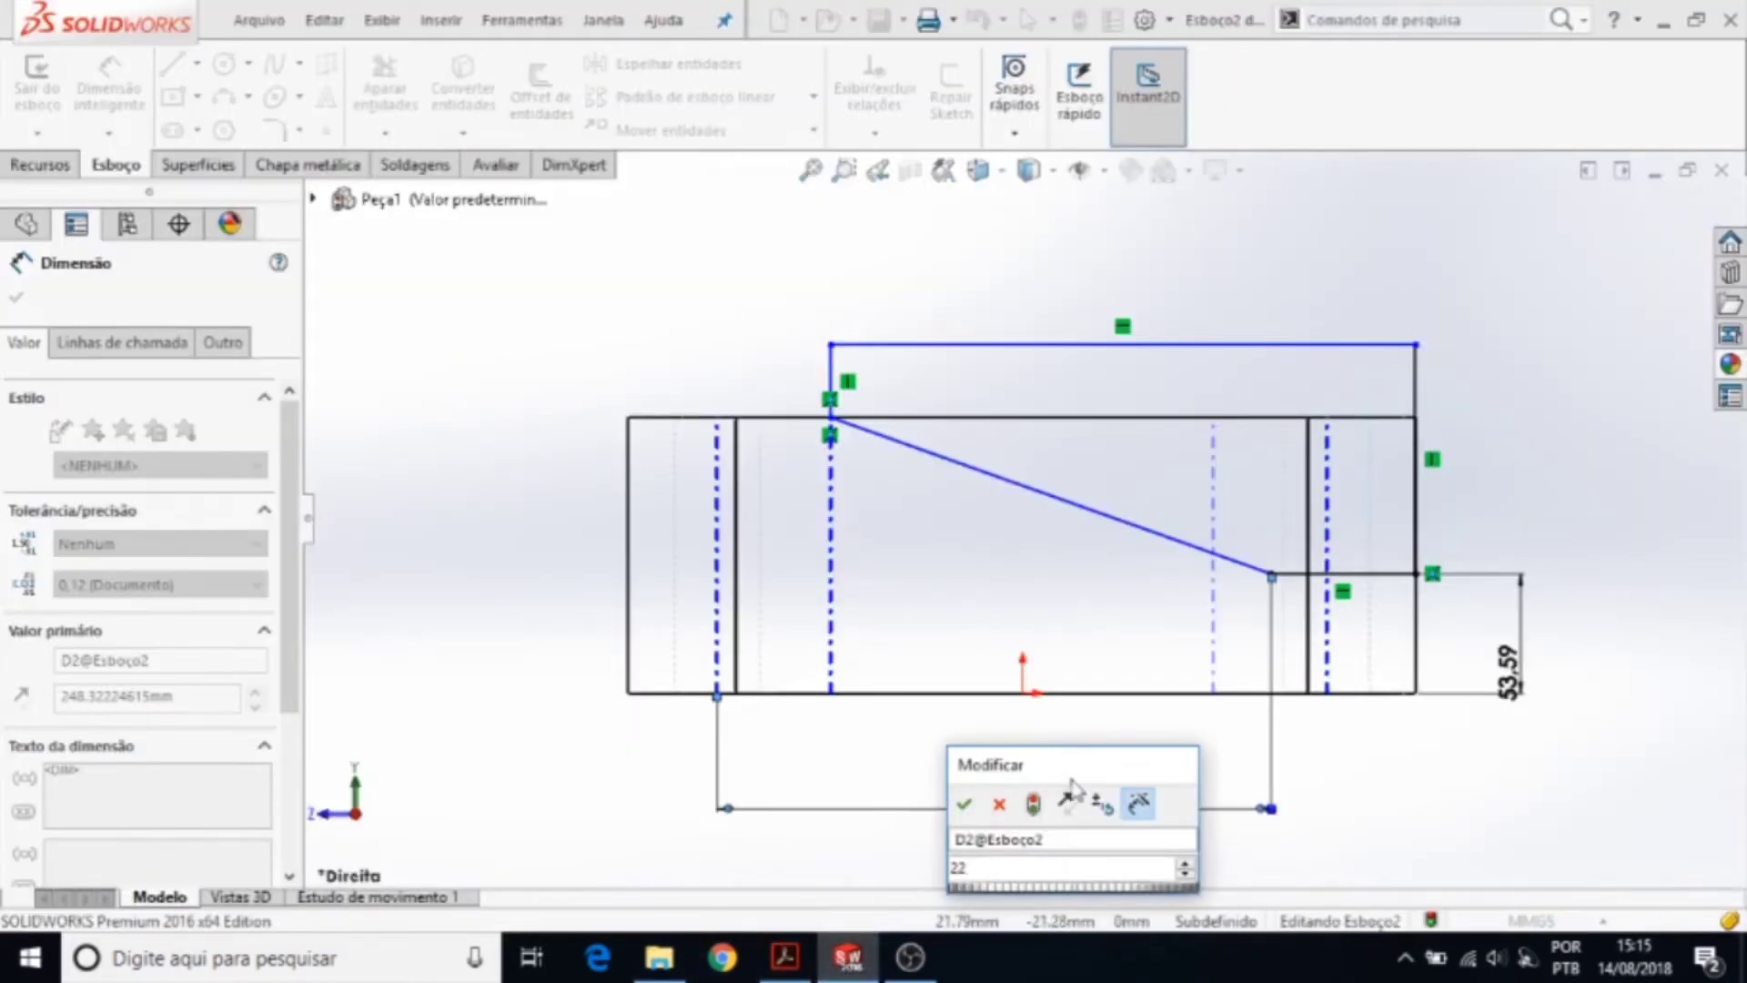
type("2")
type(",28")
key("Escape")
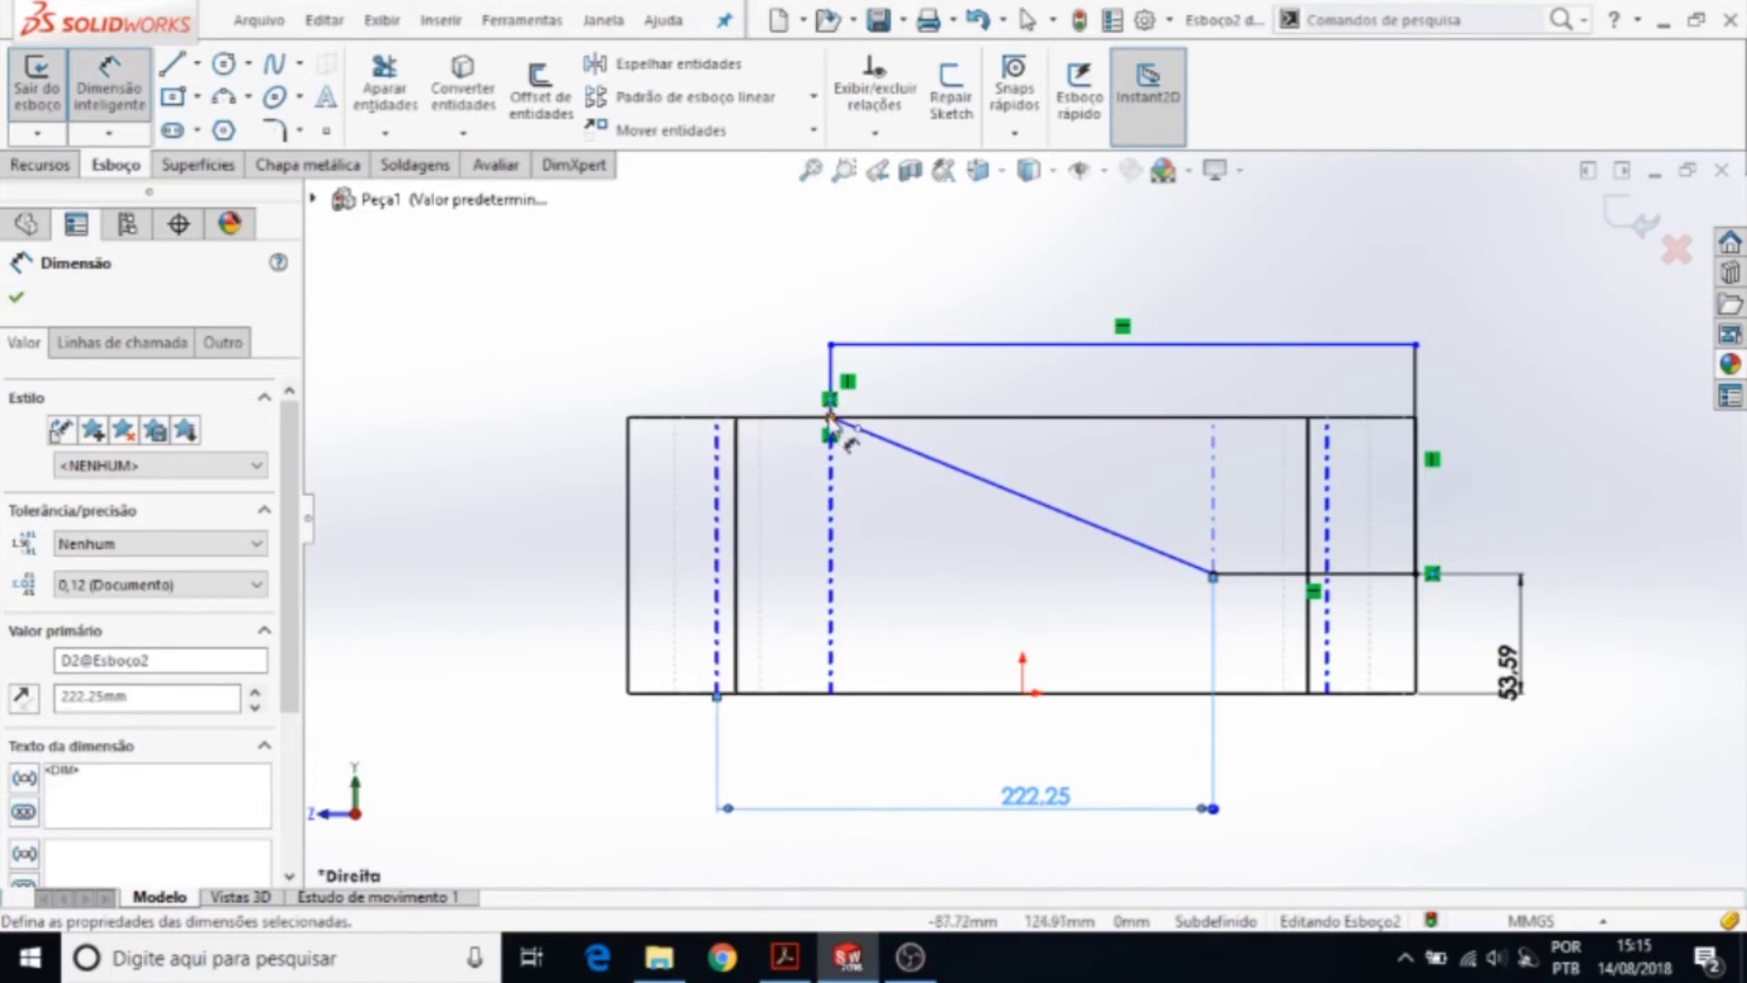
scroll(956, 452, "down", 3)
key("Escape")
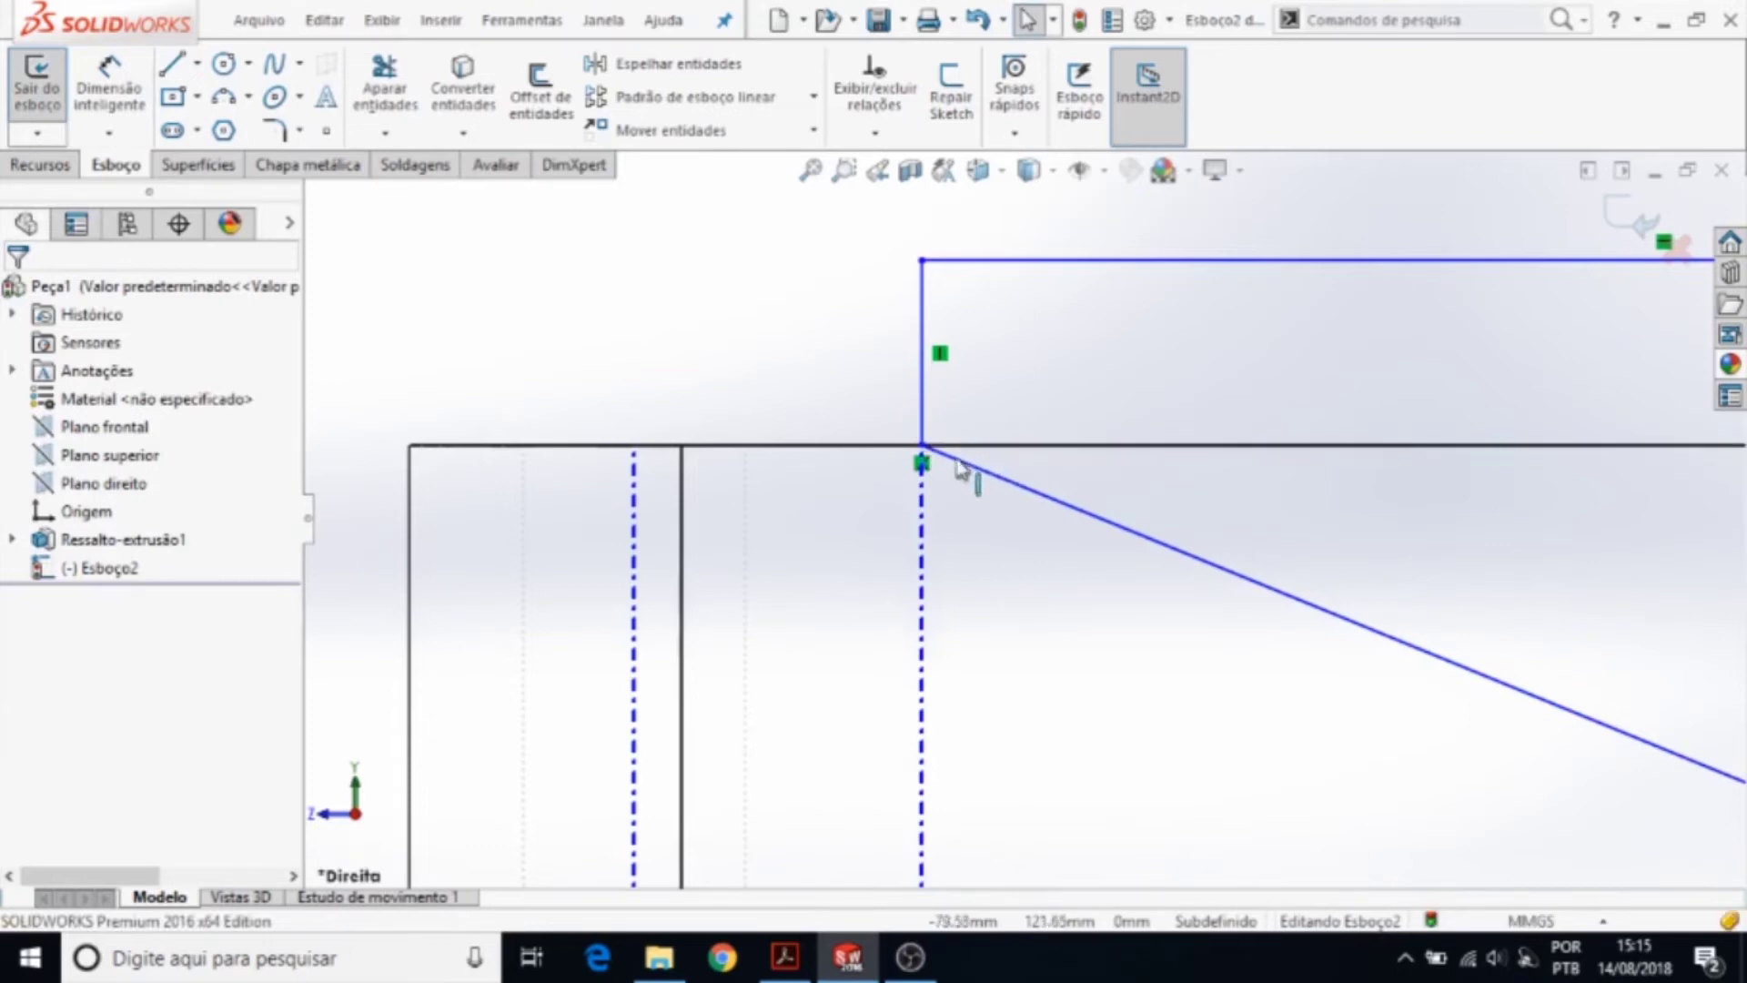
- Delete the top corner's coincident relation and slide the corner left along the top edge
left_click(921, 465)
key("Delete")
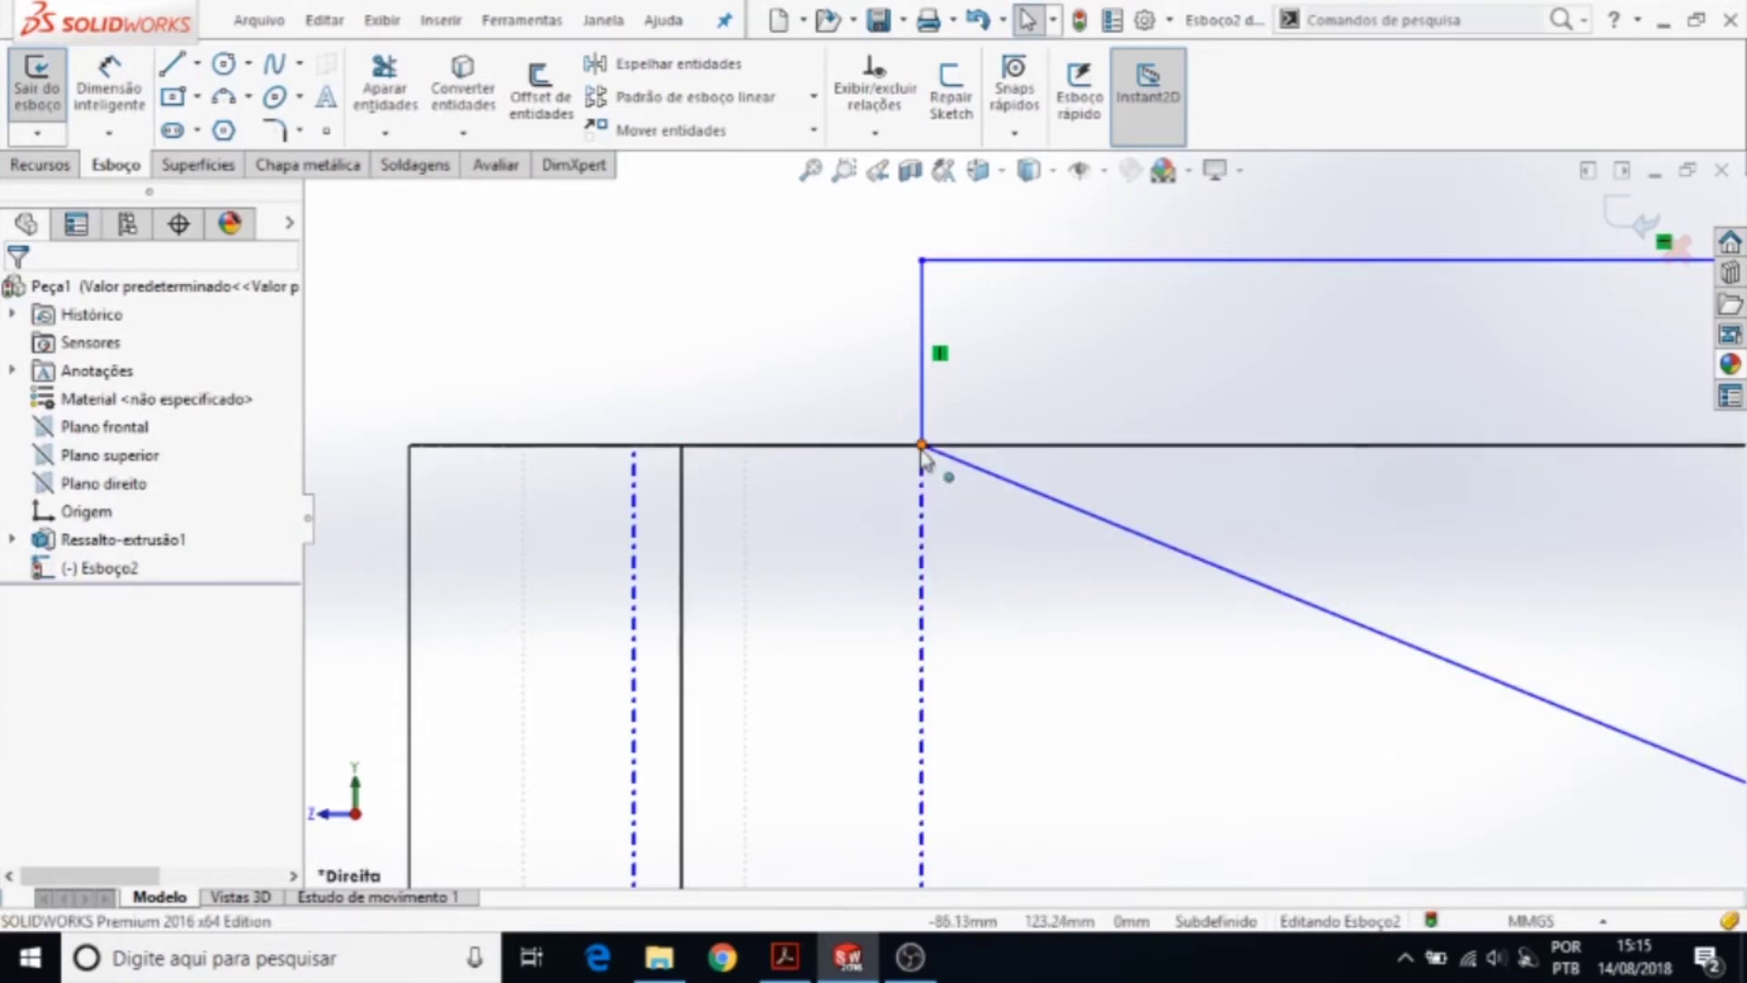
left_click_drag(922, 449, 858, 460)
scroll(847, 543, "up", 3)
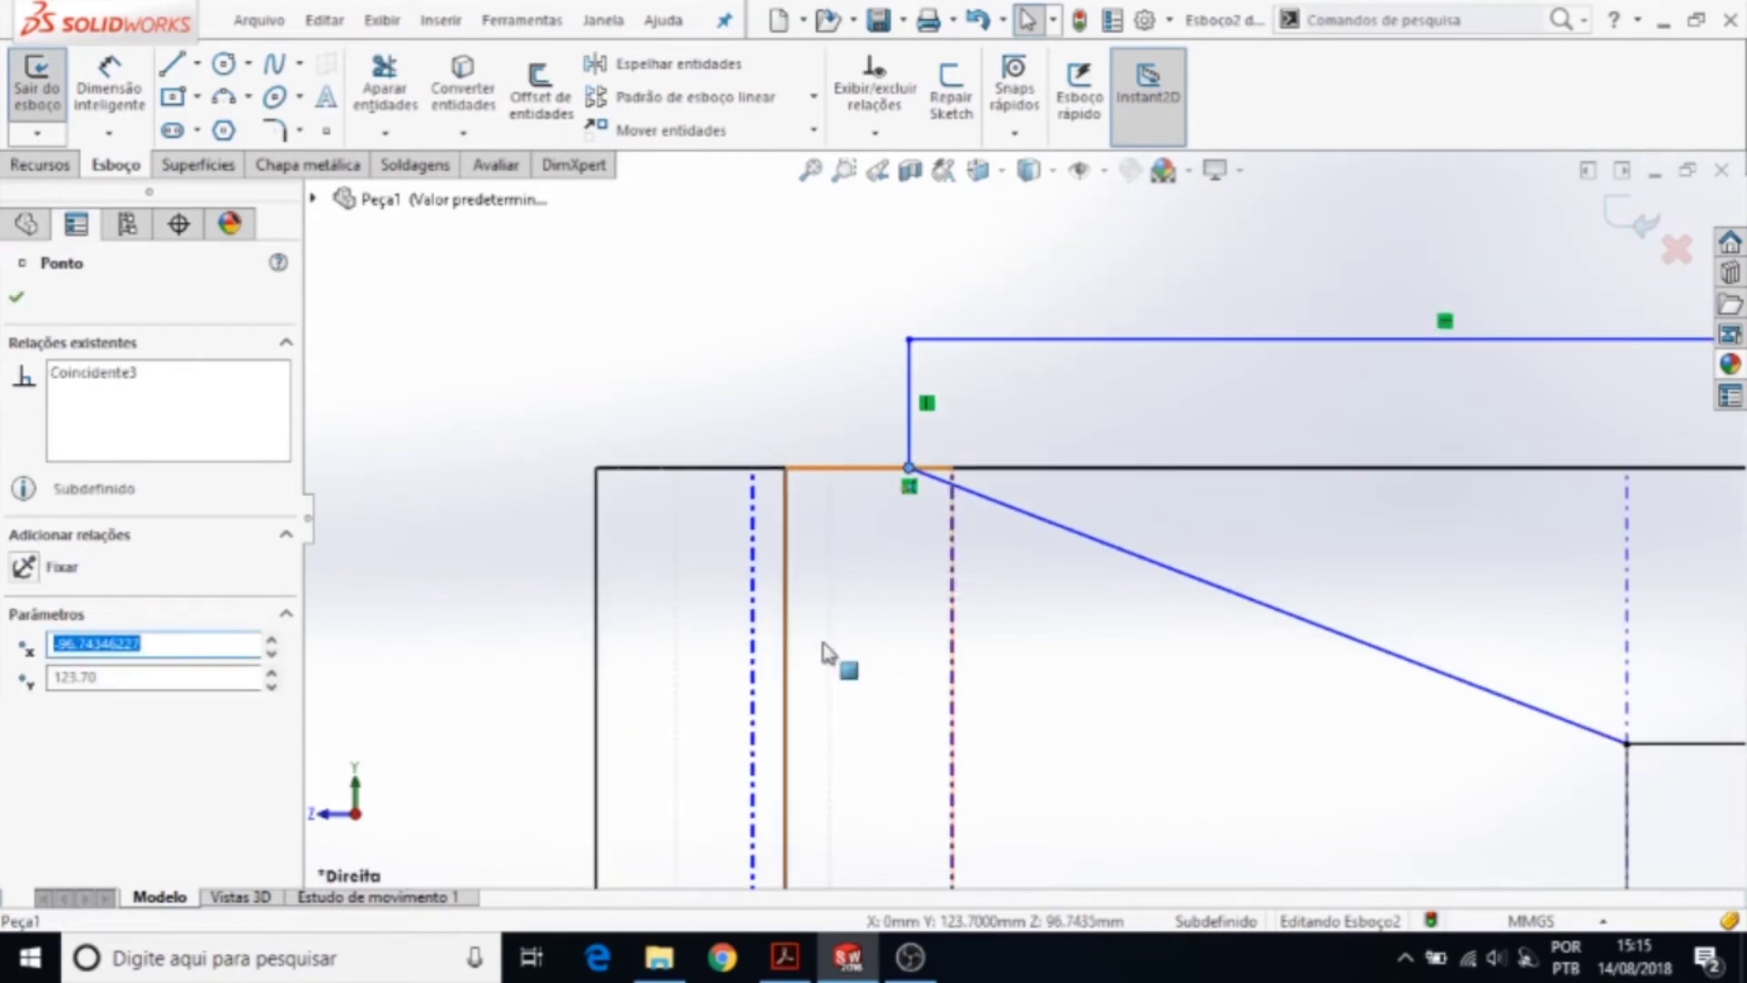
left_click(784, 957)
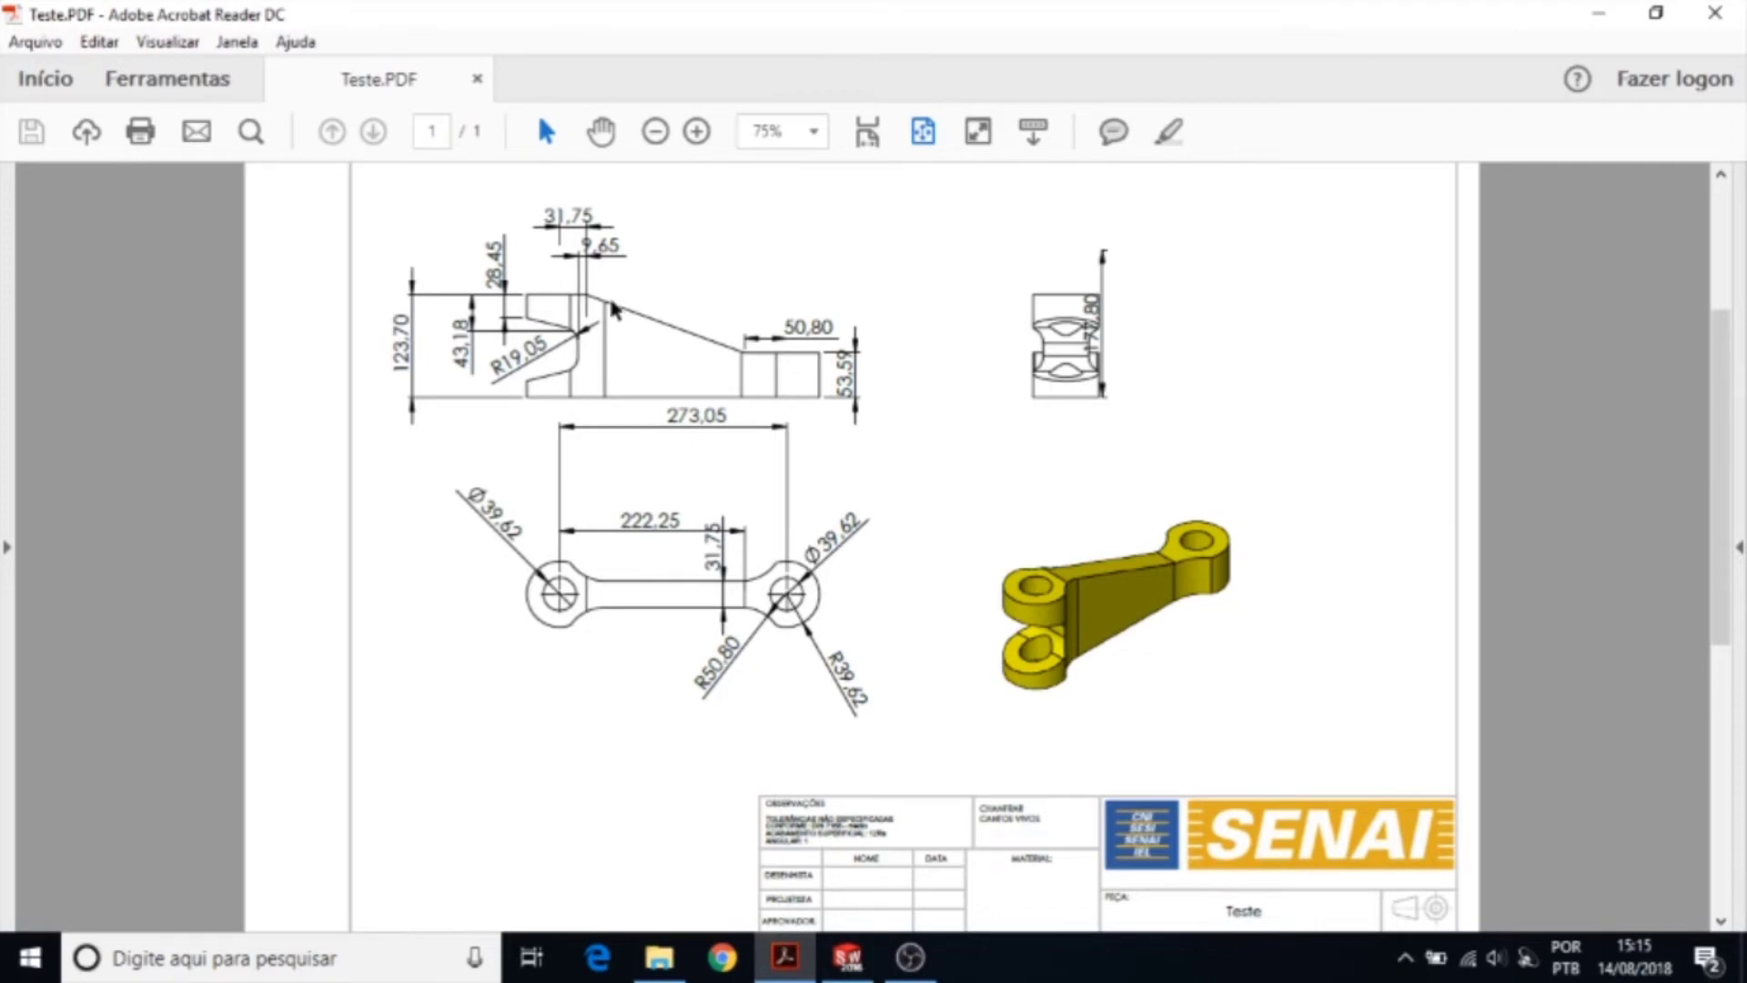
scroll(605, 296, "down", 2)
scroll(608, 288, "up", 1)
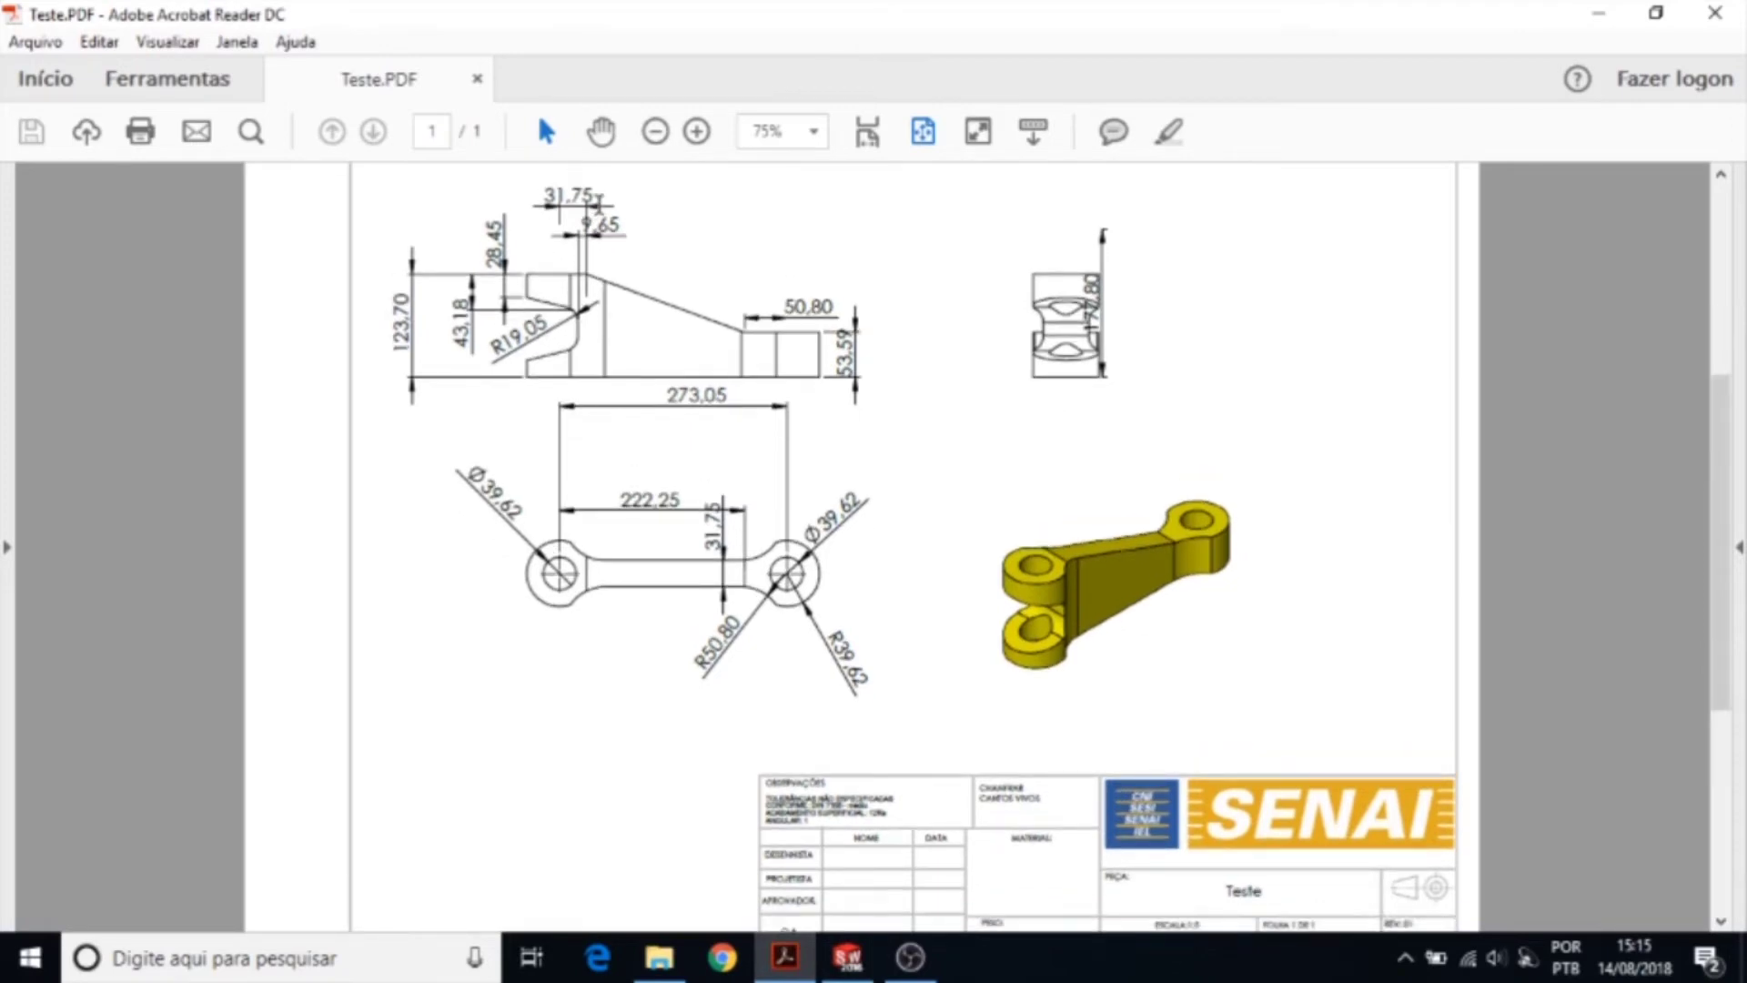
left_click(847, 957)
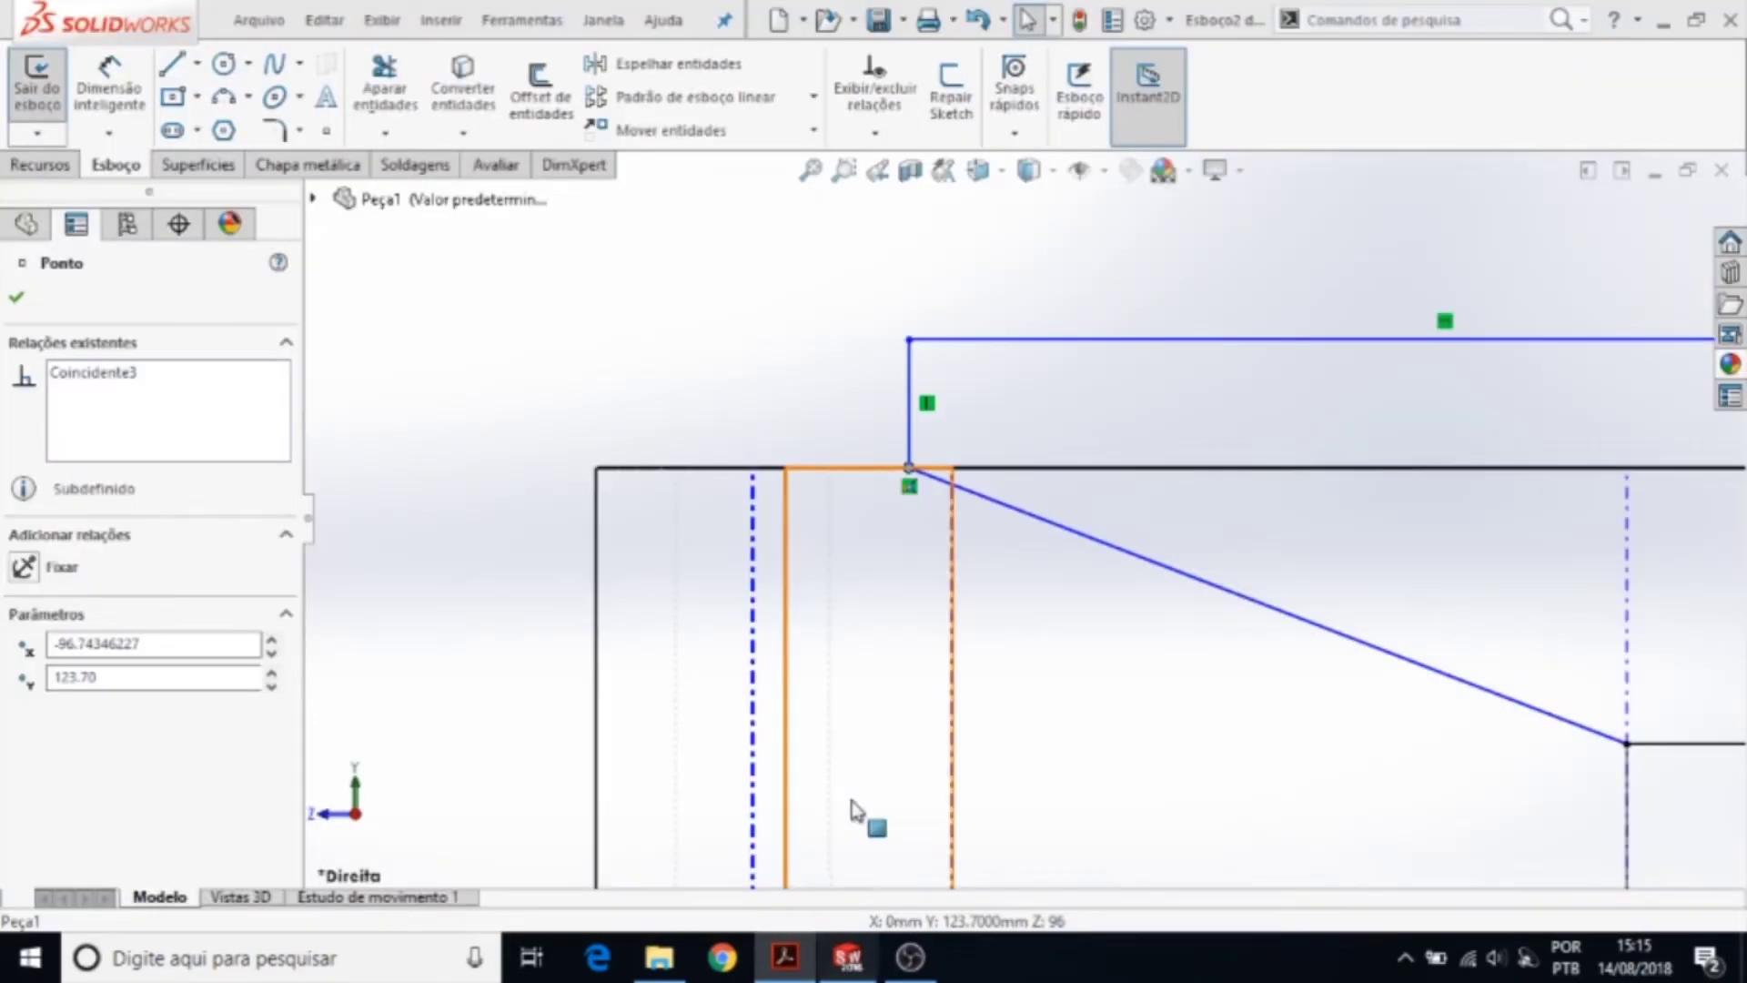
- Dimension the top corner 31.75 from the left bore axis
left_click(100, 84)
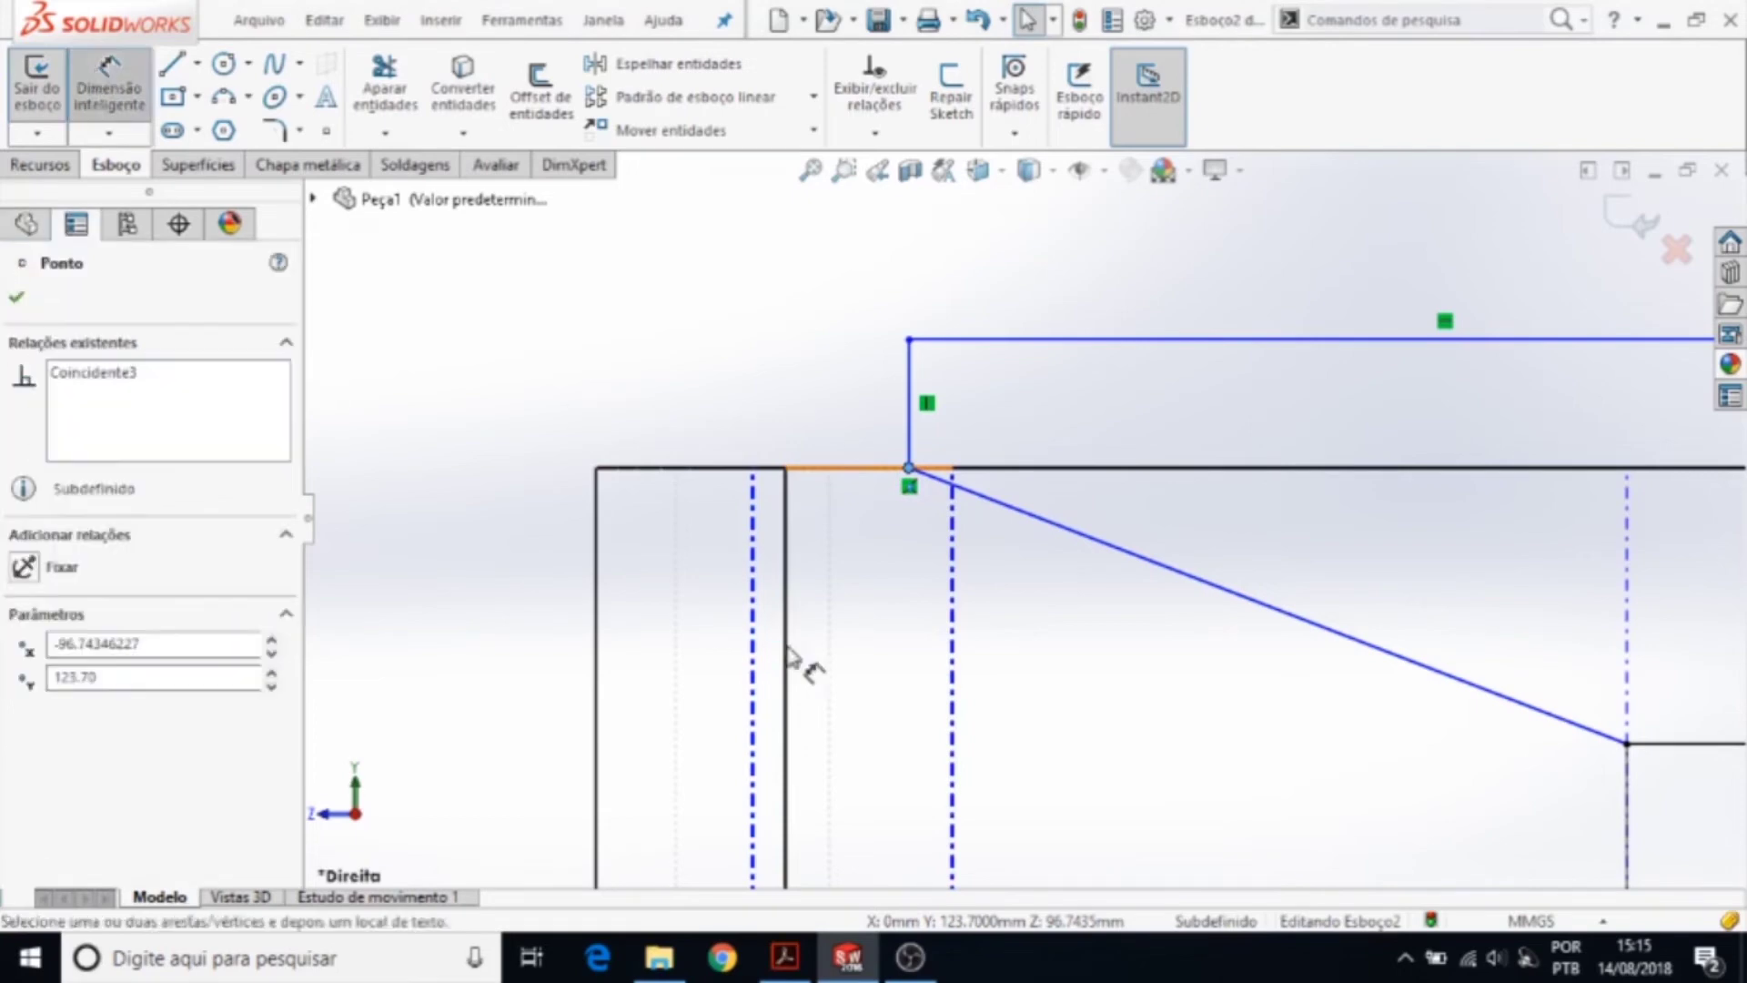
left_click(756, 552)
left_click(860, 414)
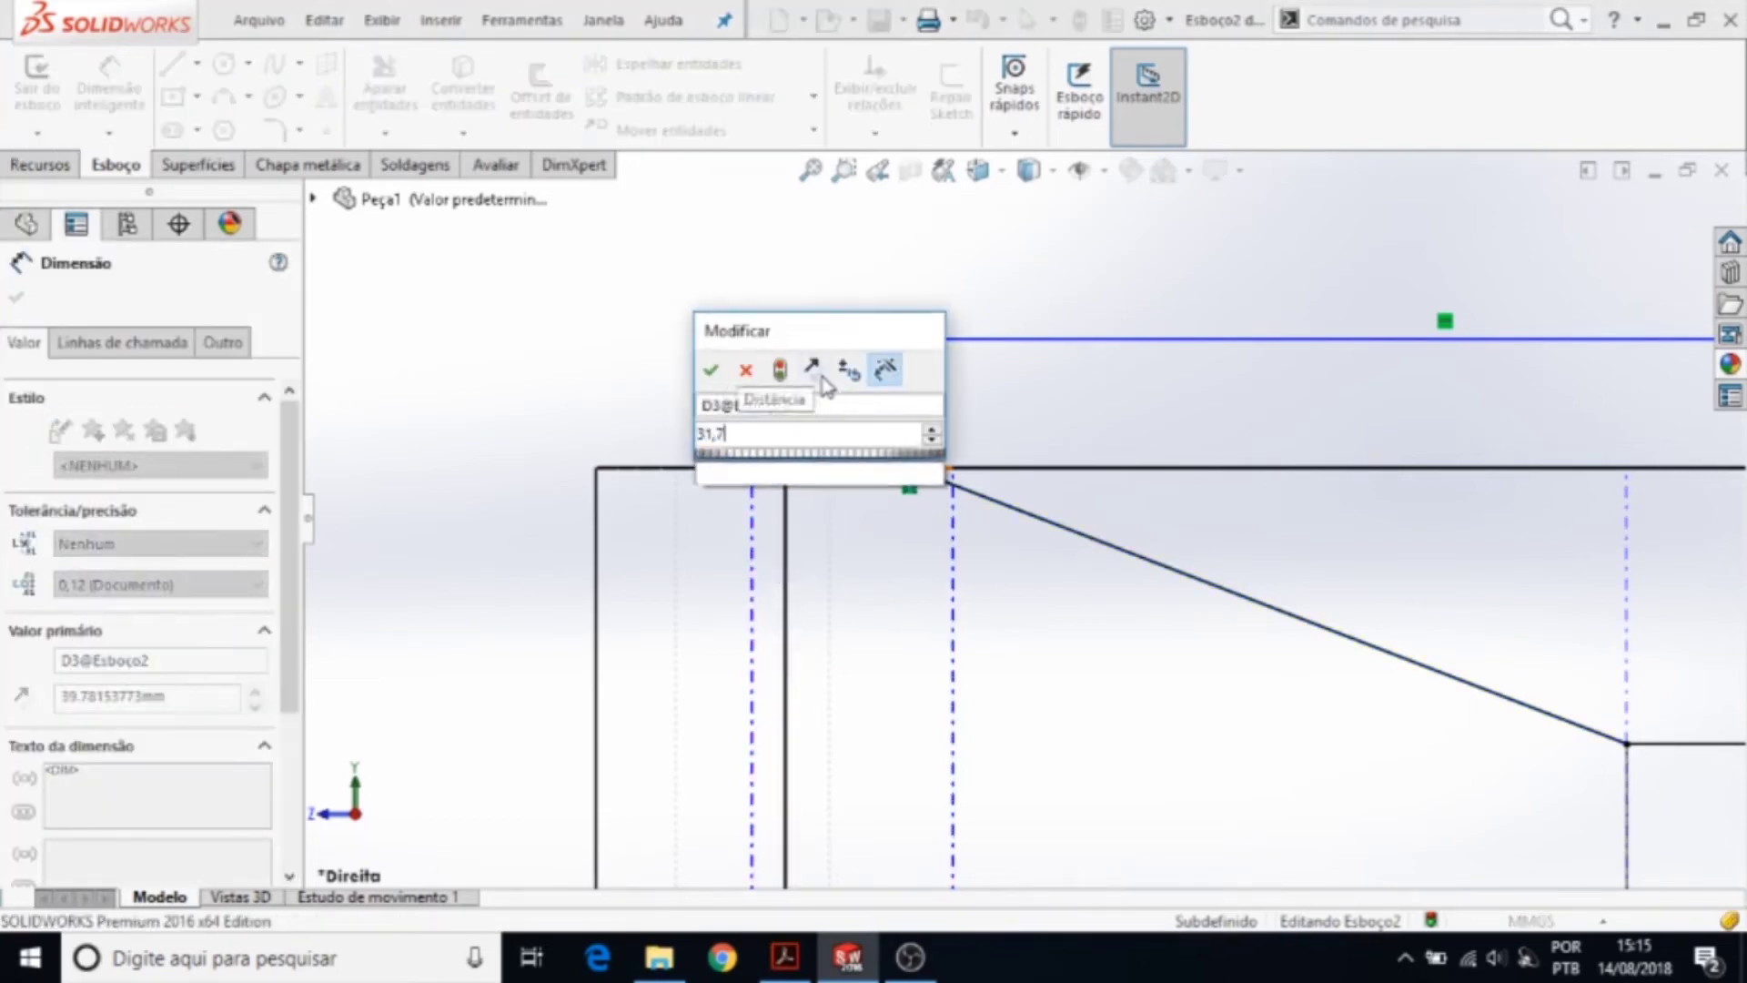
key("Return")
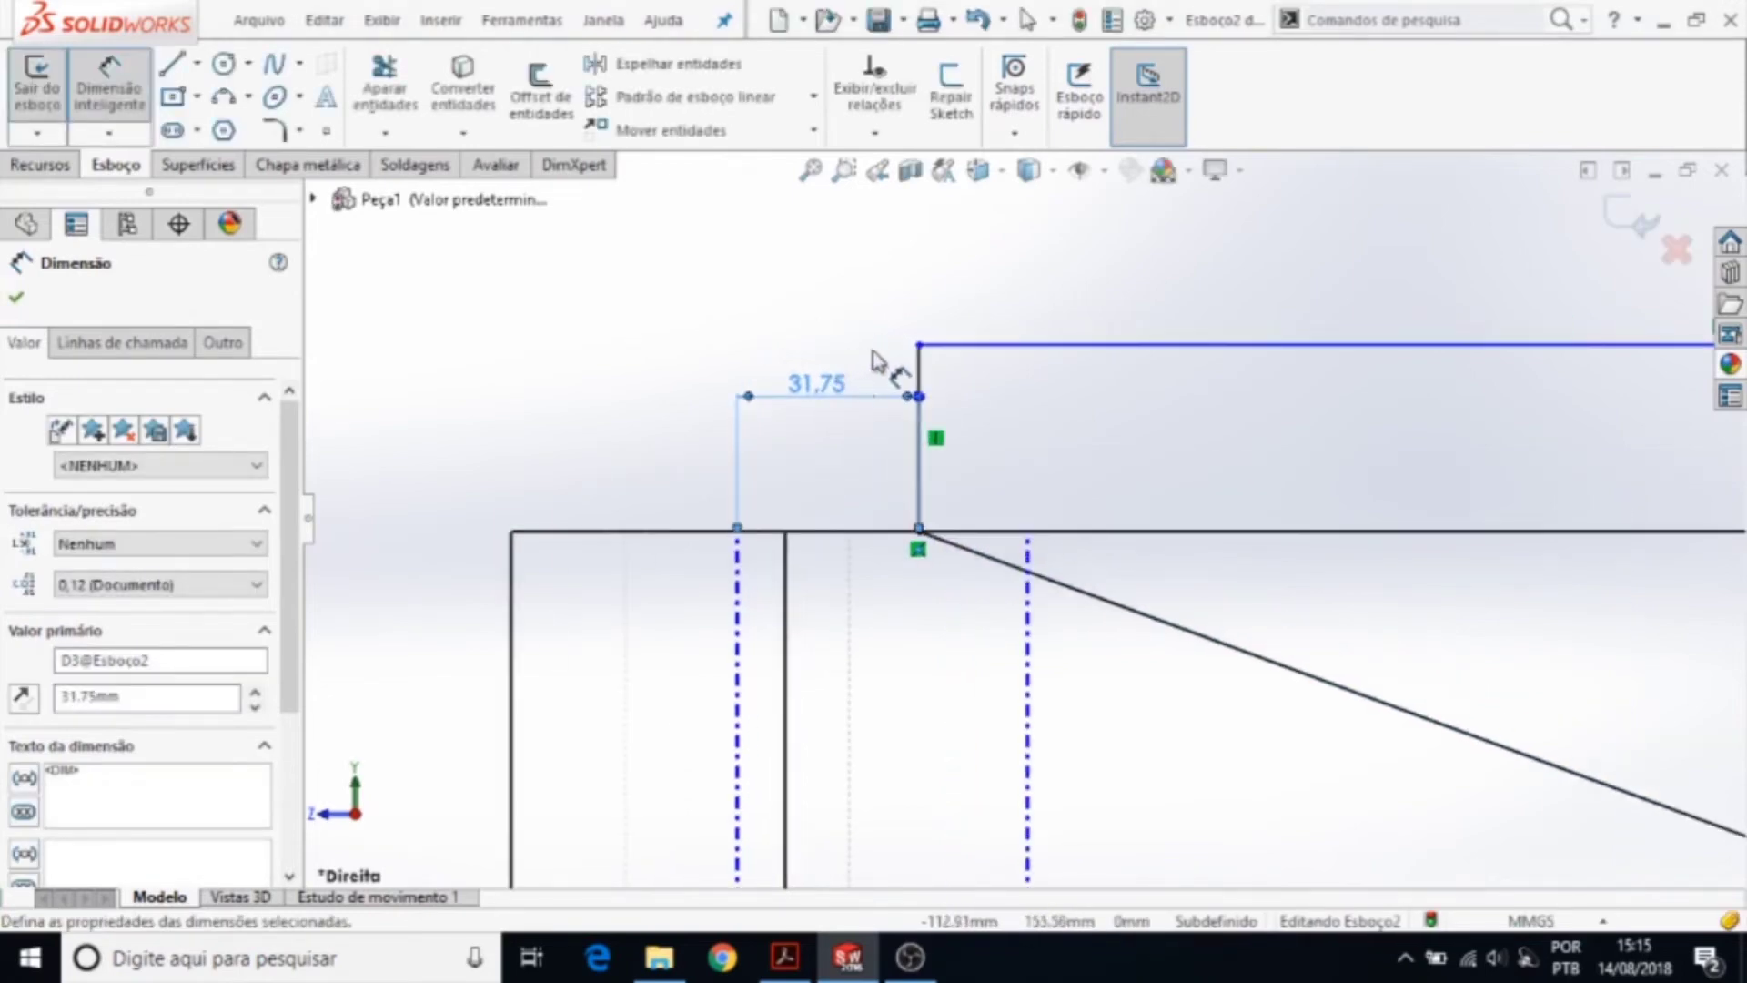
- Drag the profile's top horizontal line up to sit just above the lever's top edge
mouse_move(872, 351)
middle_mouse_down()
mouse_move(1022, 379)
mouse_move(1028, 587)
mouse_move(1018, 390)
middle_mouse_up()
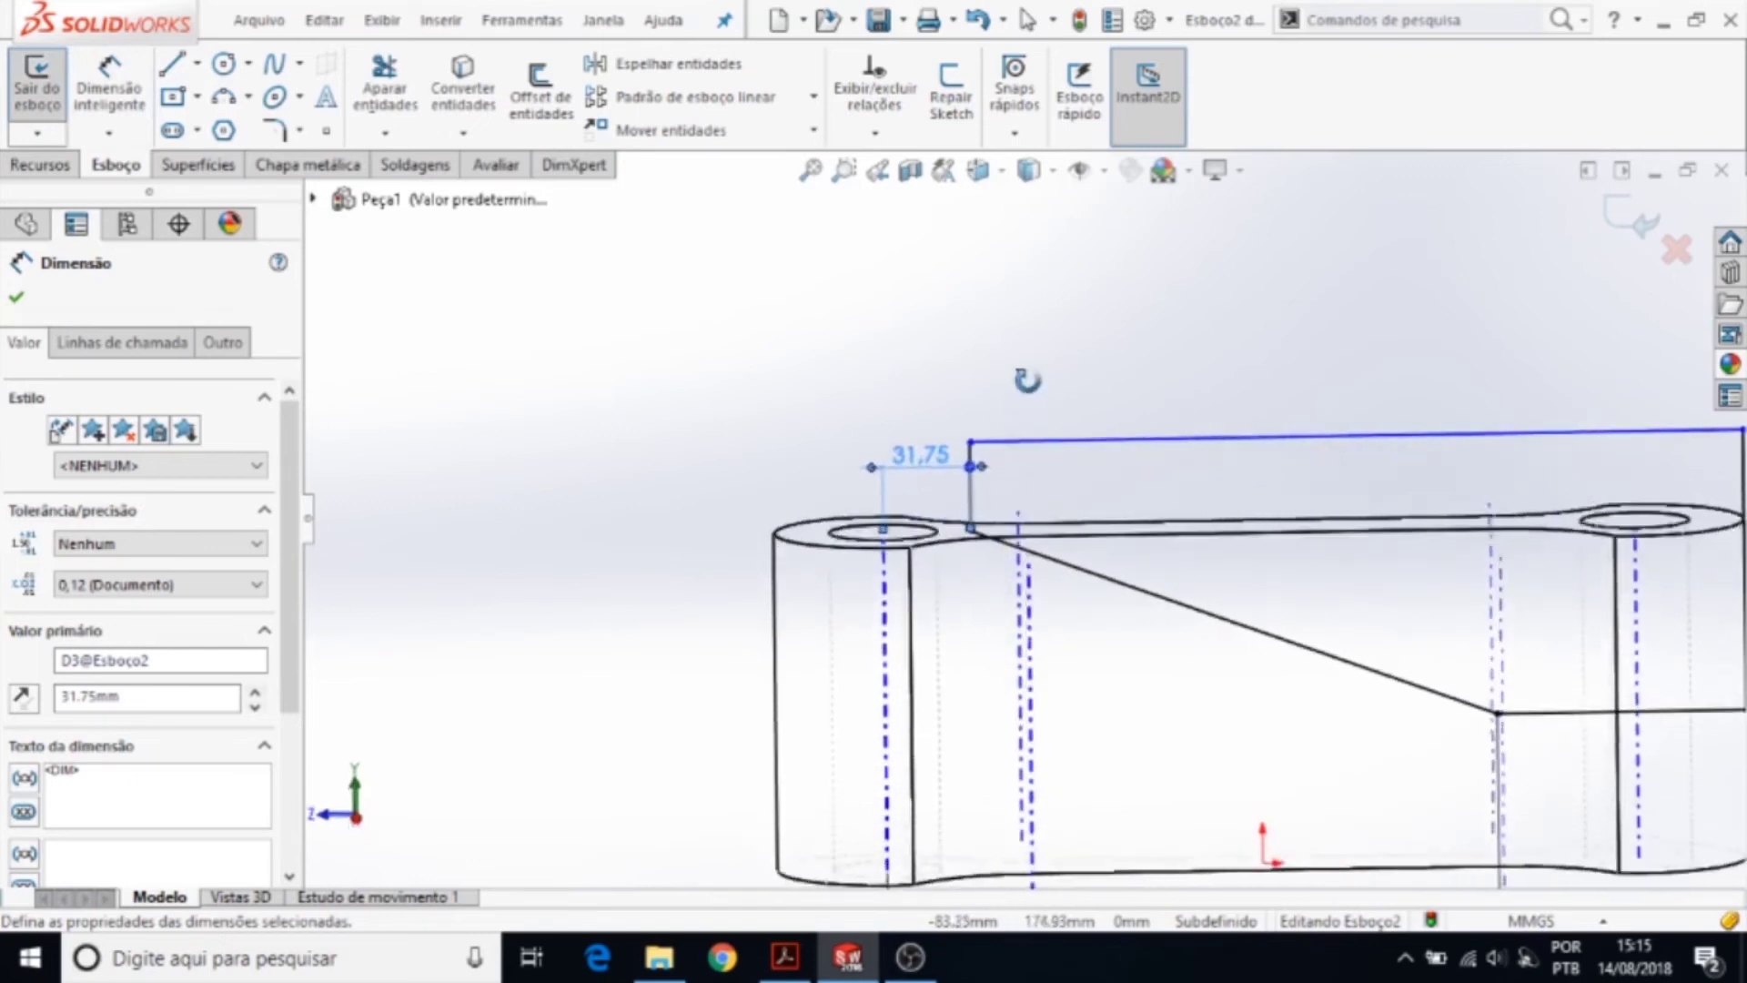
scroll(1088, 446, "up", 2)
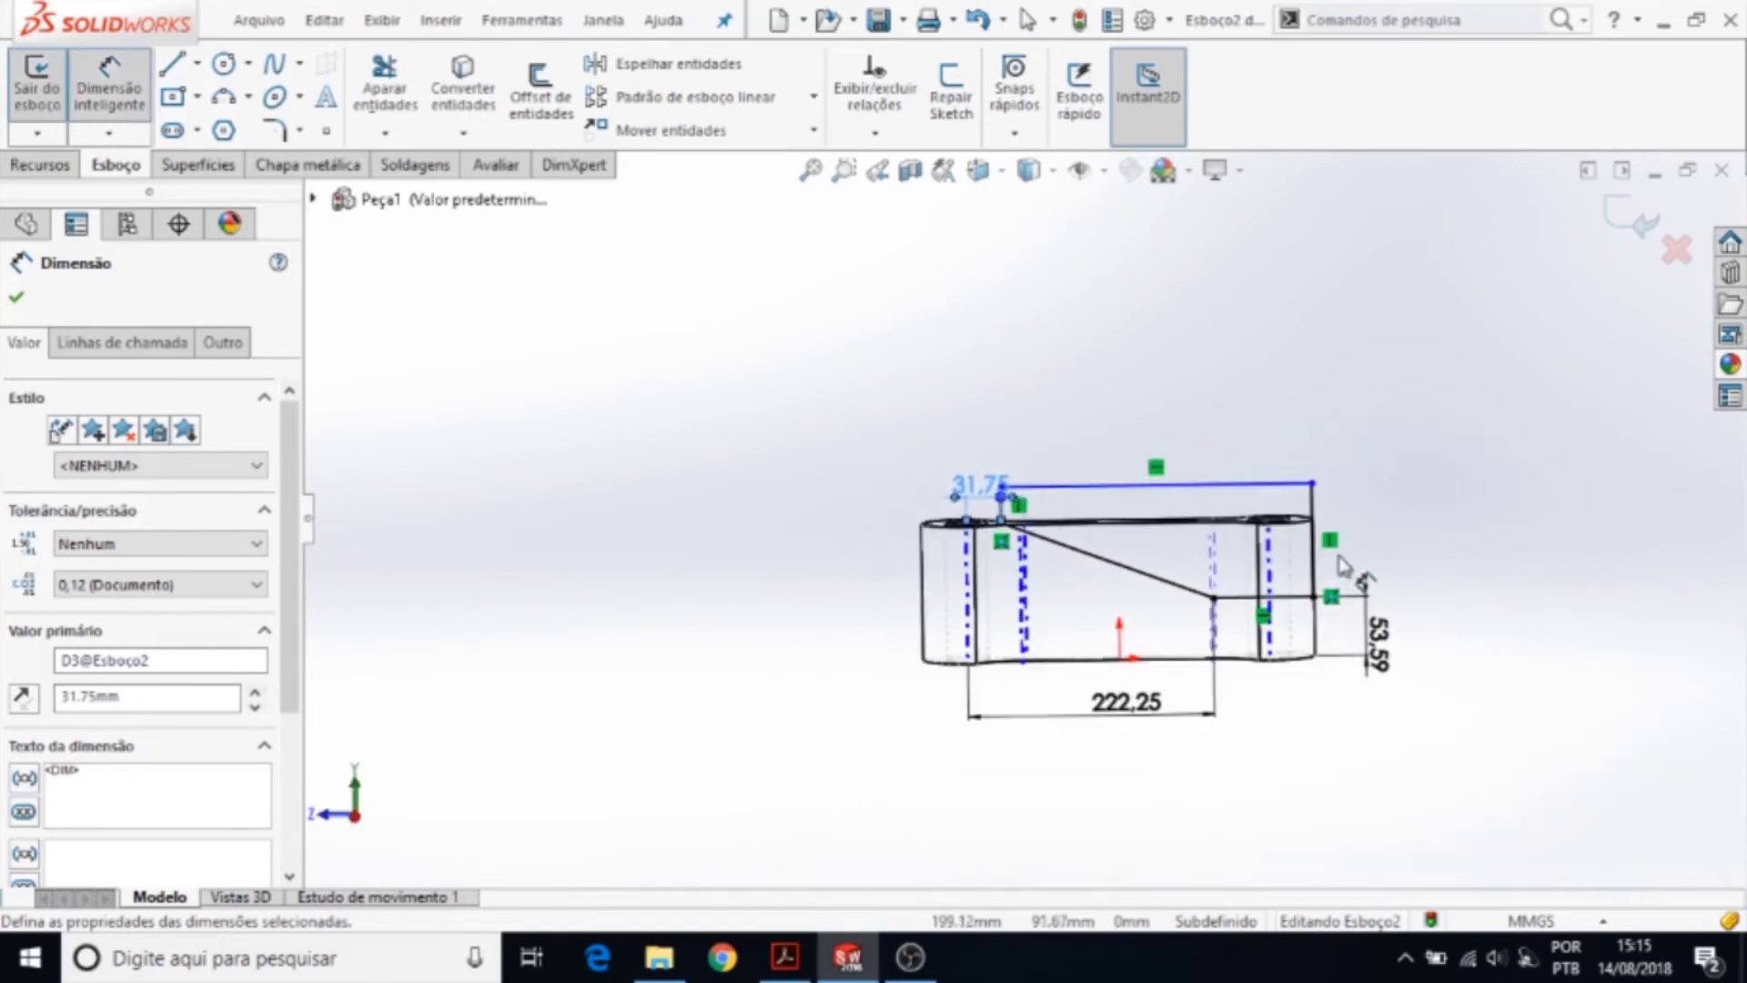
scroll(1356, 573, "down", 3)
mouse_move(741, 360)
middle_mouse_down()
mouse_move(783, 270)
mouse_move(838, 281)
mouse_move(807, 281)
mouse_move(819, 313)
middle_mouse_up()
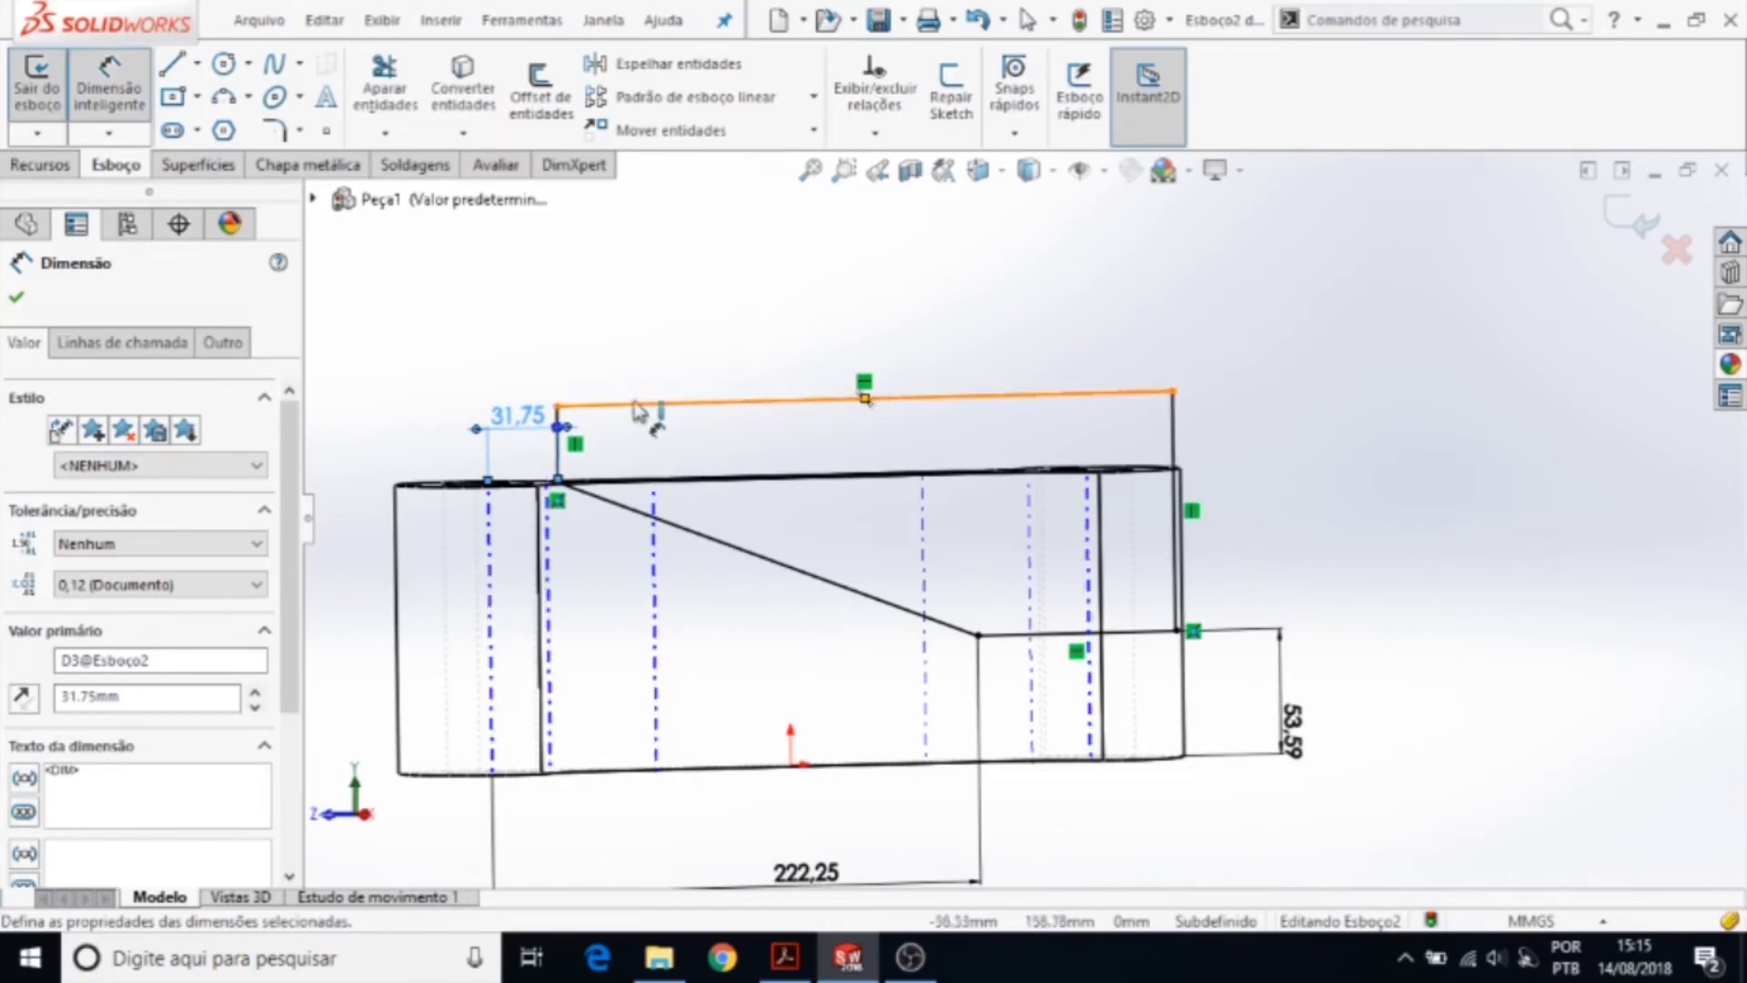
middle_click_drag(1338, 465, 638, 486)
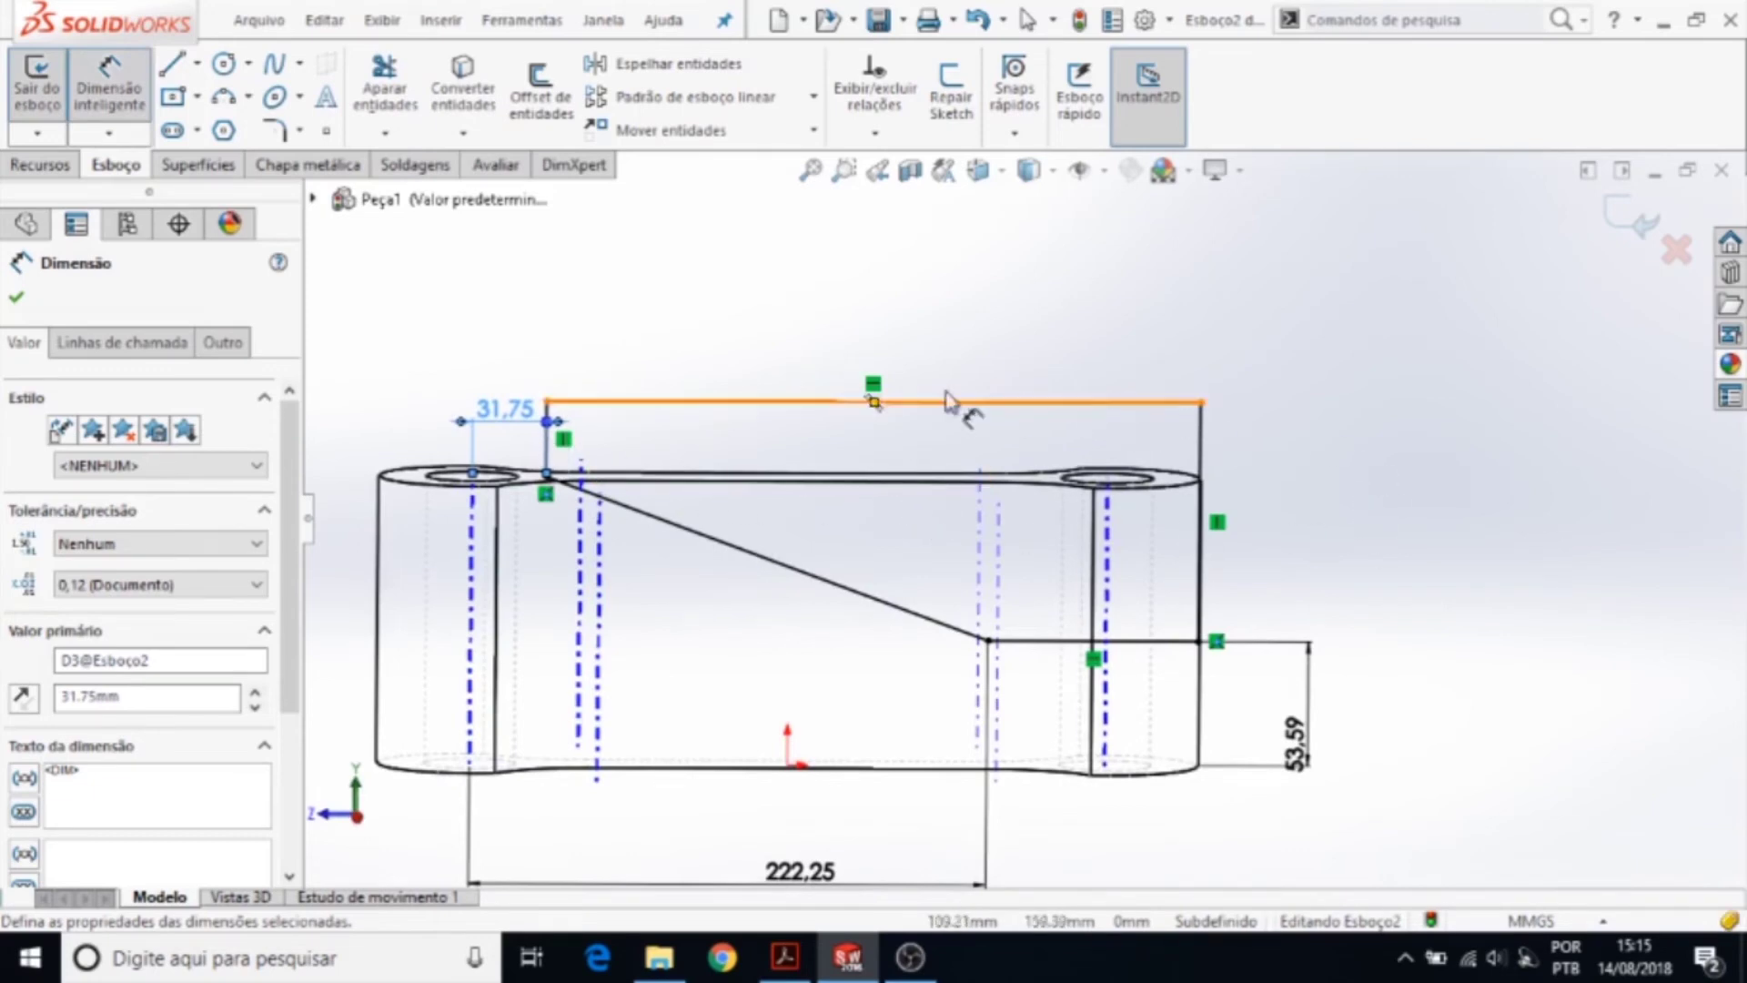
key("Escape")
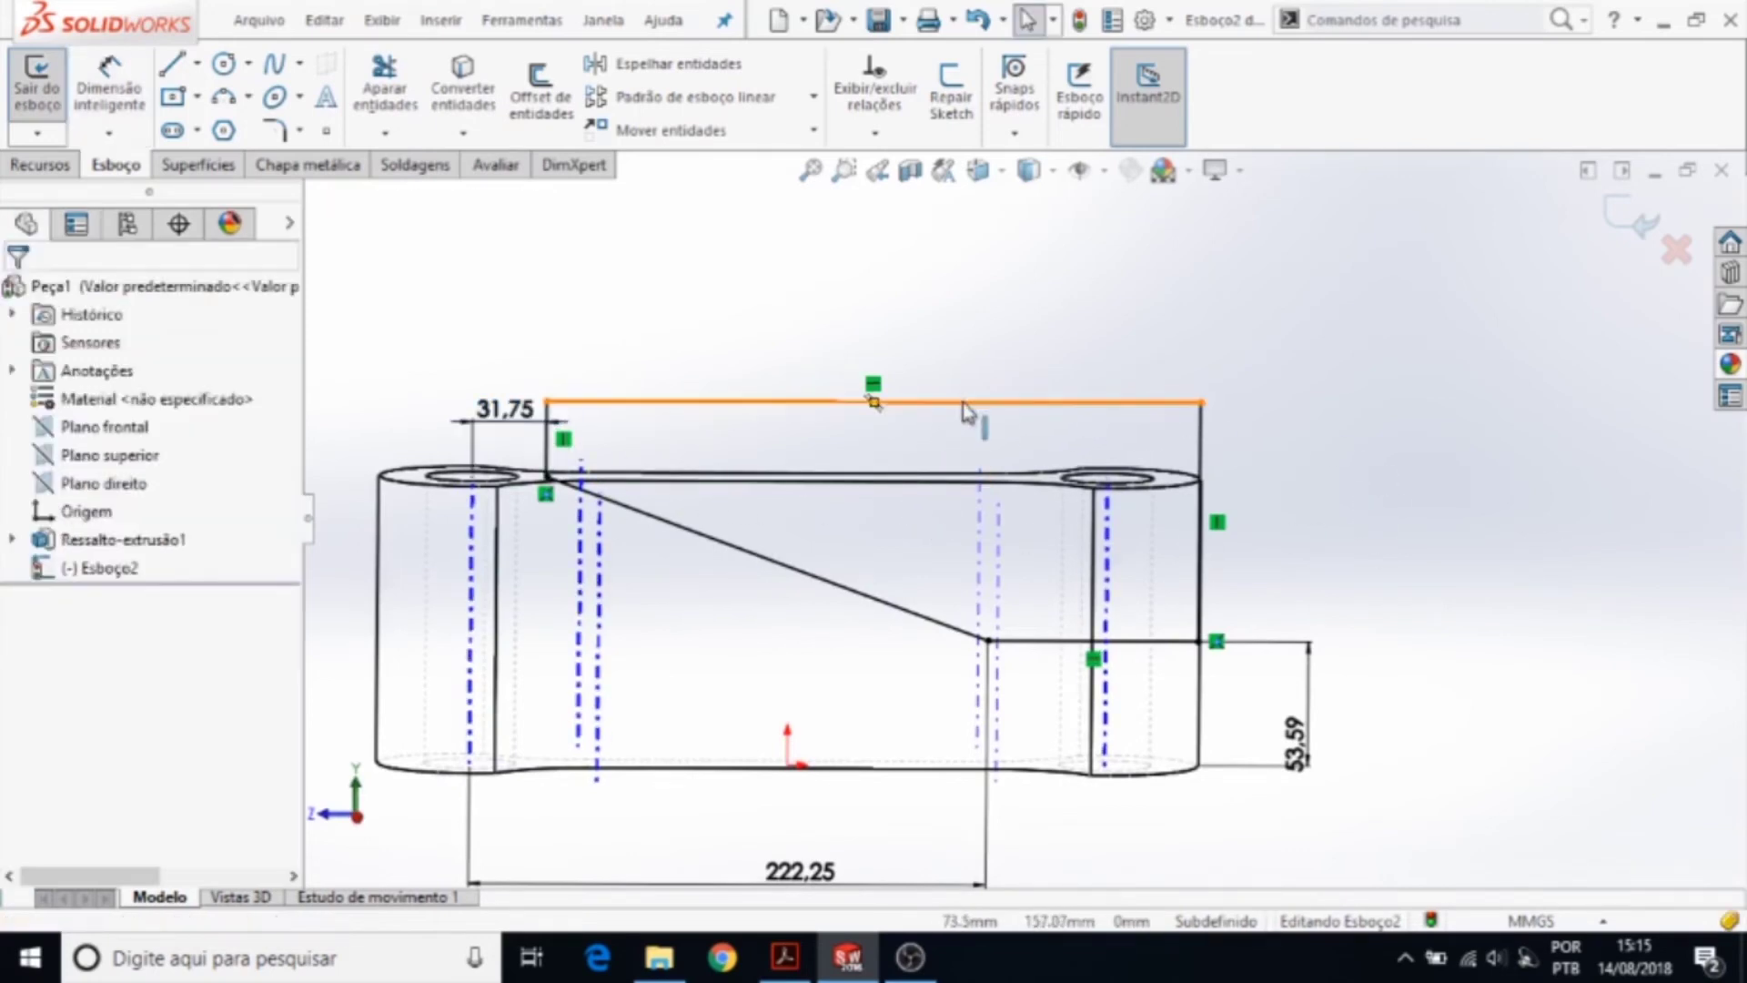
mouse_move(964, 405)
left_mouse_down()
mouse_move(951, 238)
mouse_move(968, 516)
left_mouse_up()
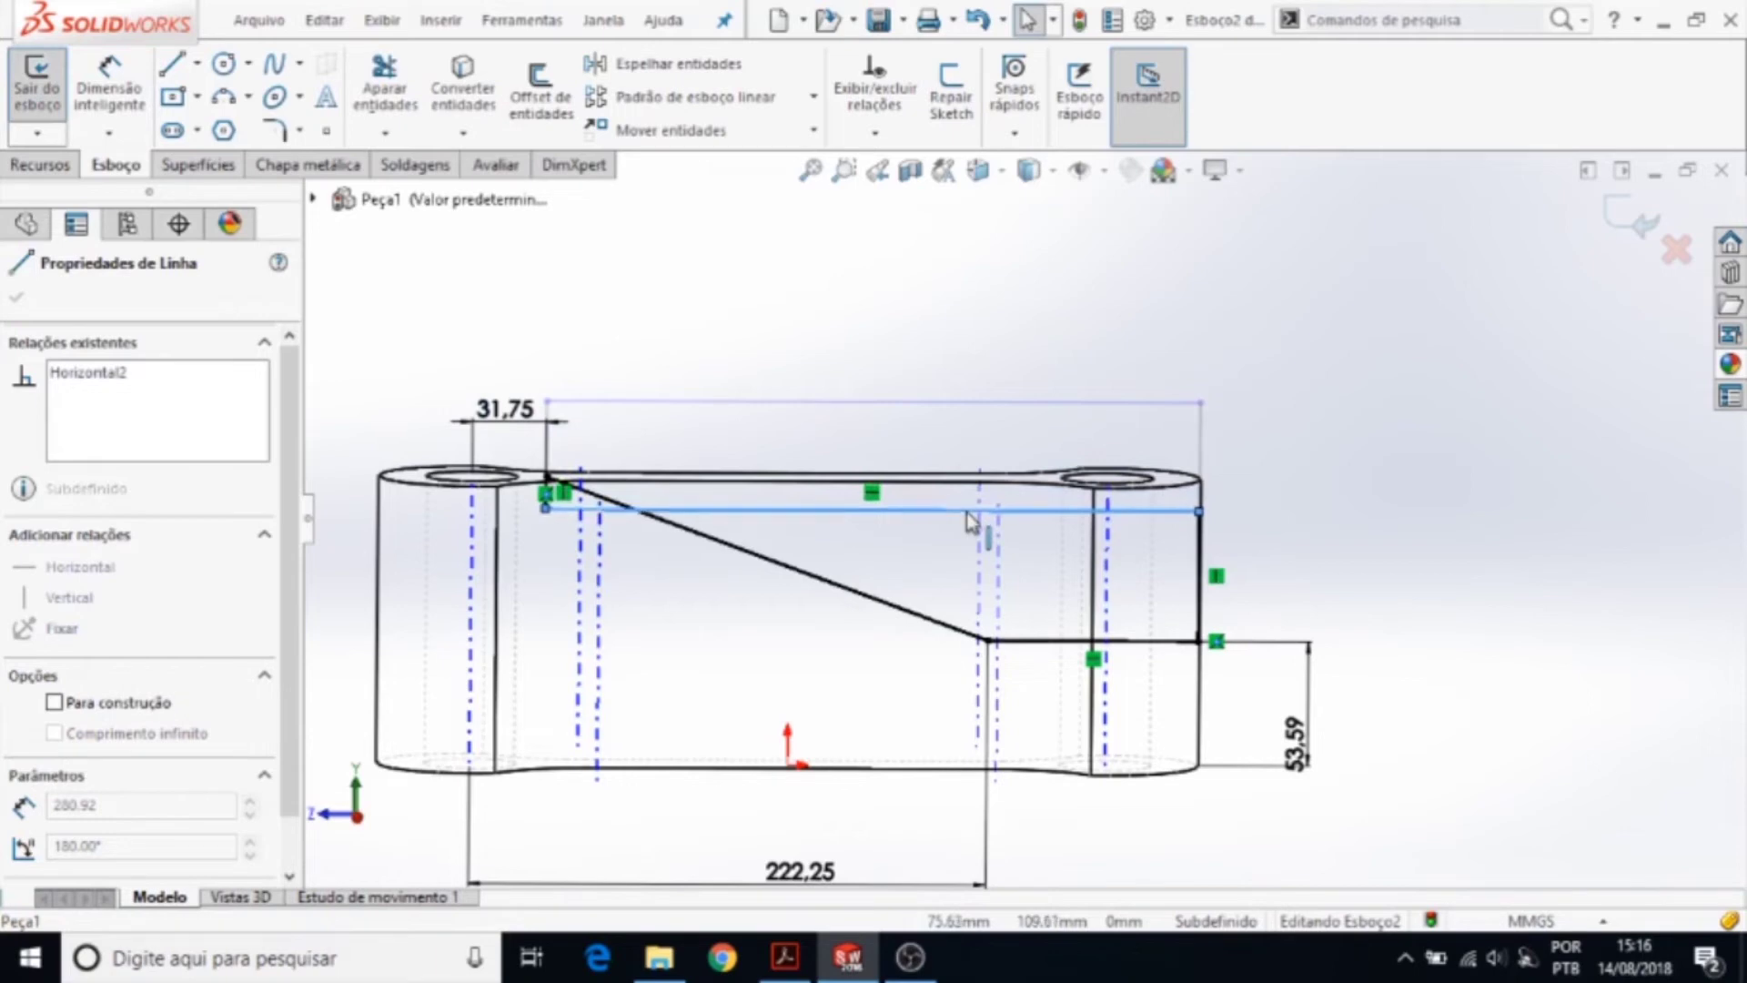
mouse_move(972, 519)
left_mouse_down()
mouse_move(974, 382)
mouse_move(983, 439)
left_mouse_up()
left_click(39, 171)
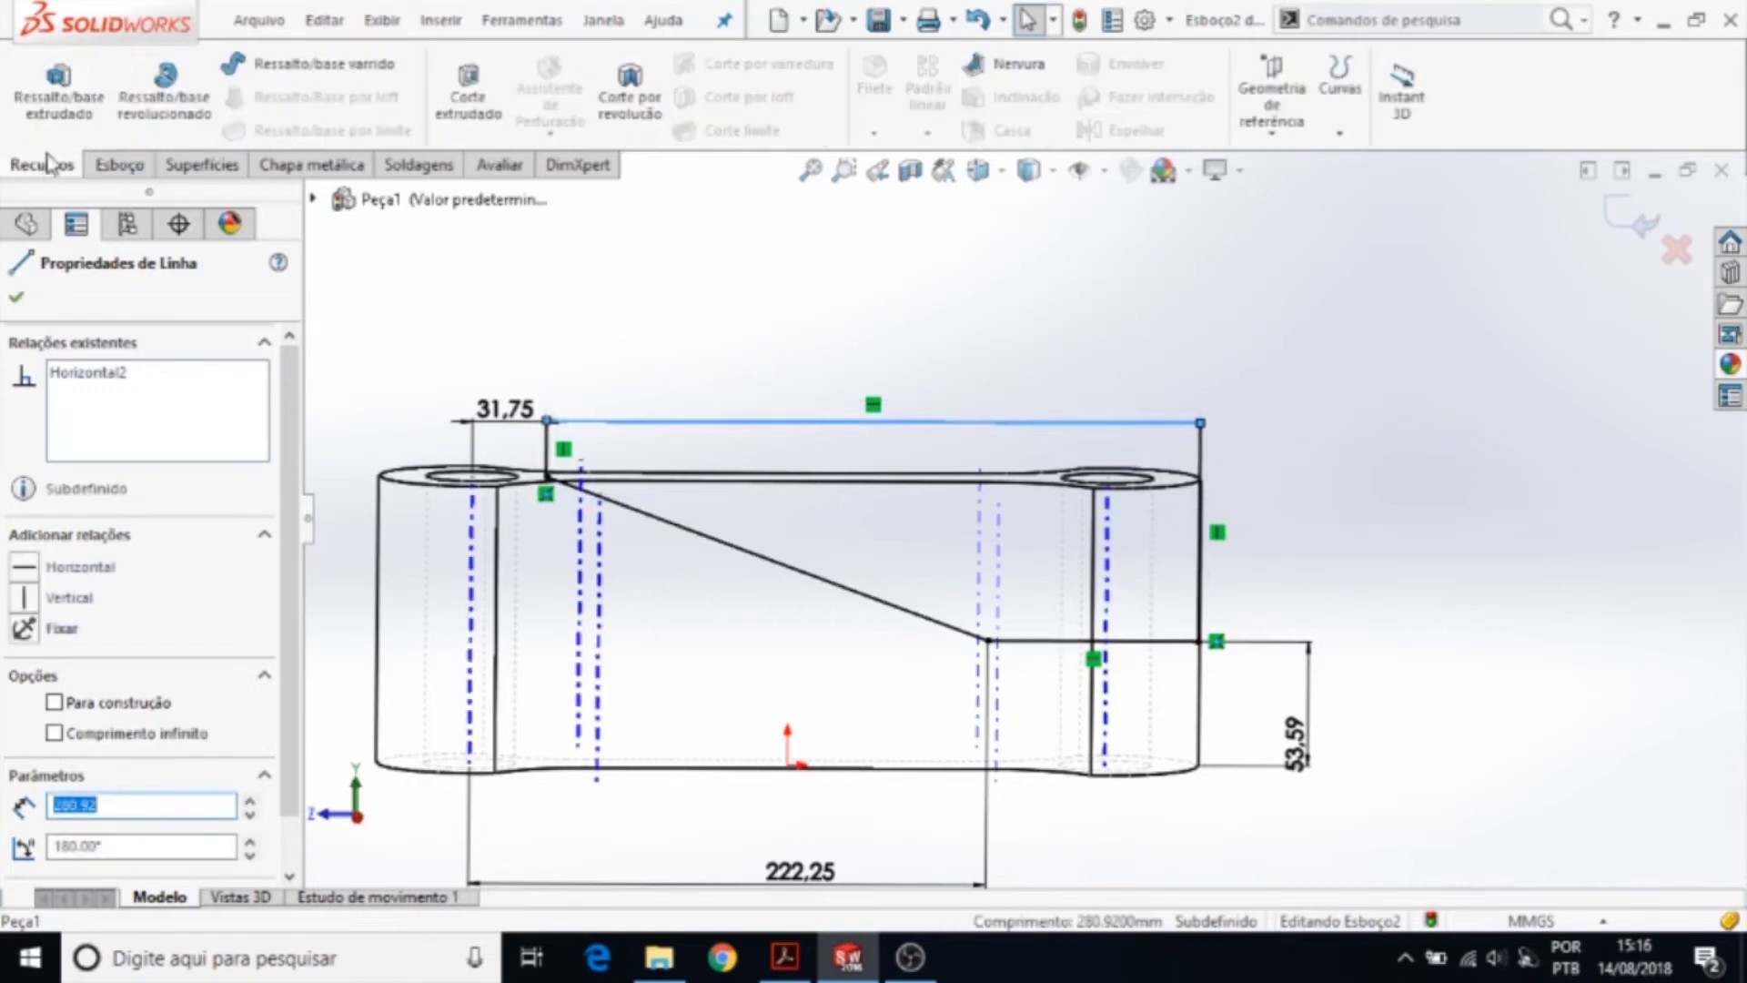
- Start an extruded cut from the taper sketch, viewing the model shaded with edges in isometric
left_click(468, 81)
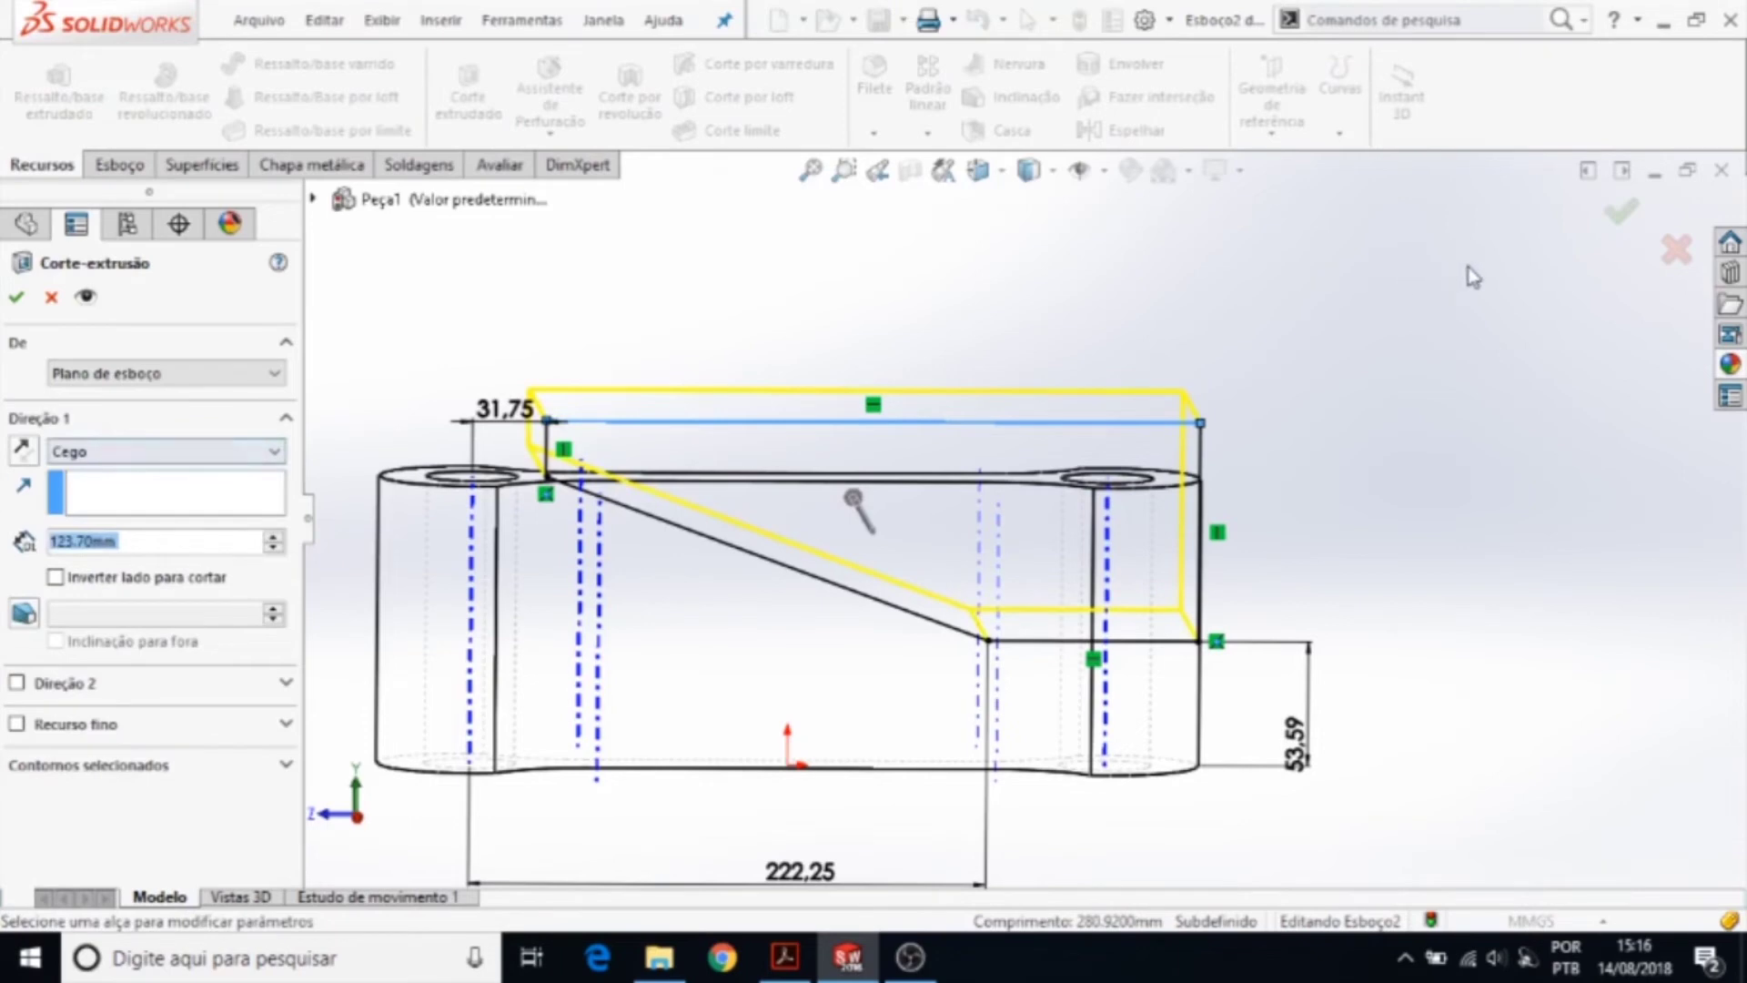
left_click(1055, 172)
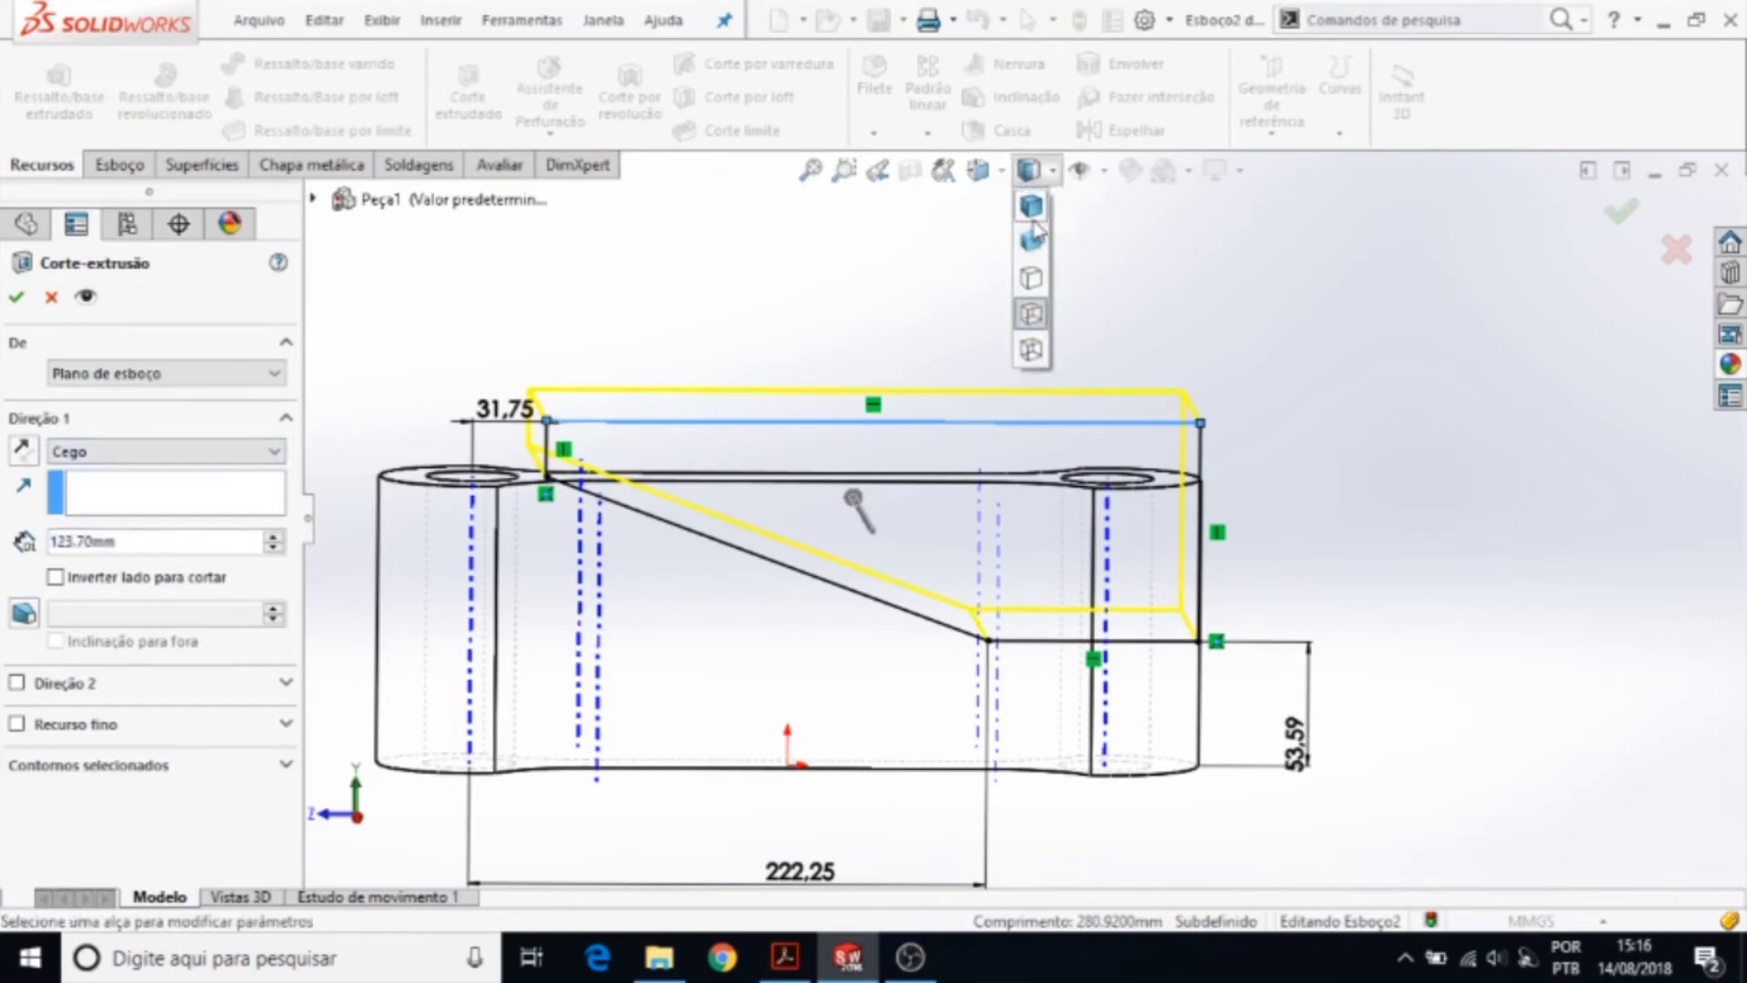
left_click(1034, 229)
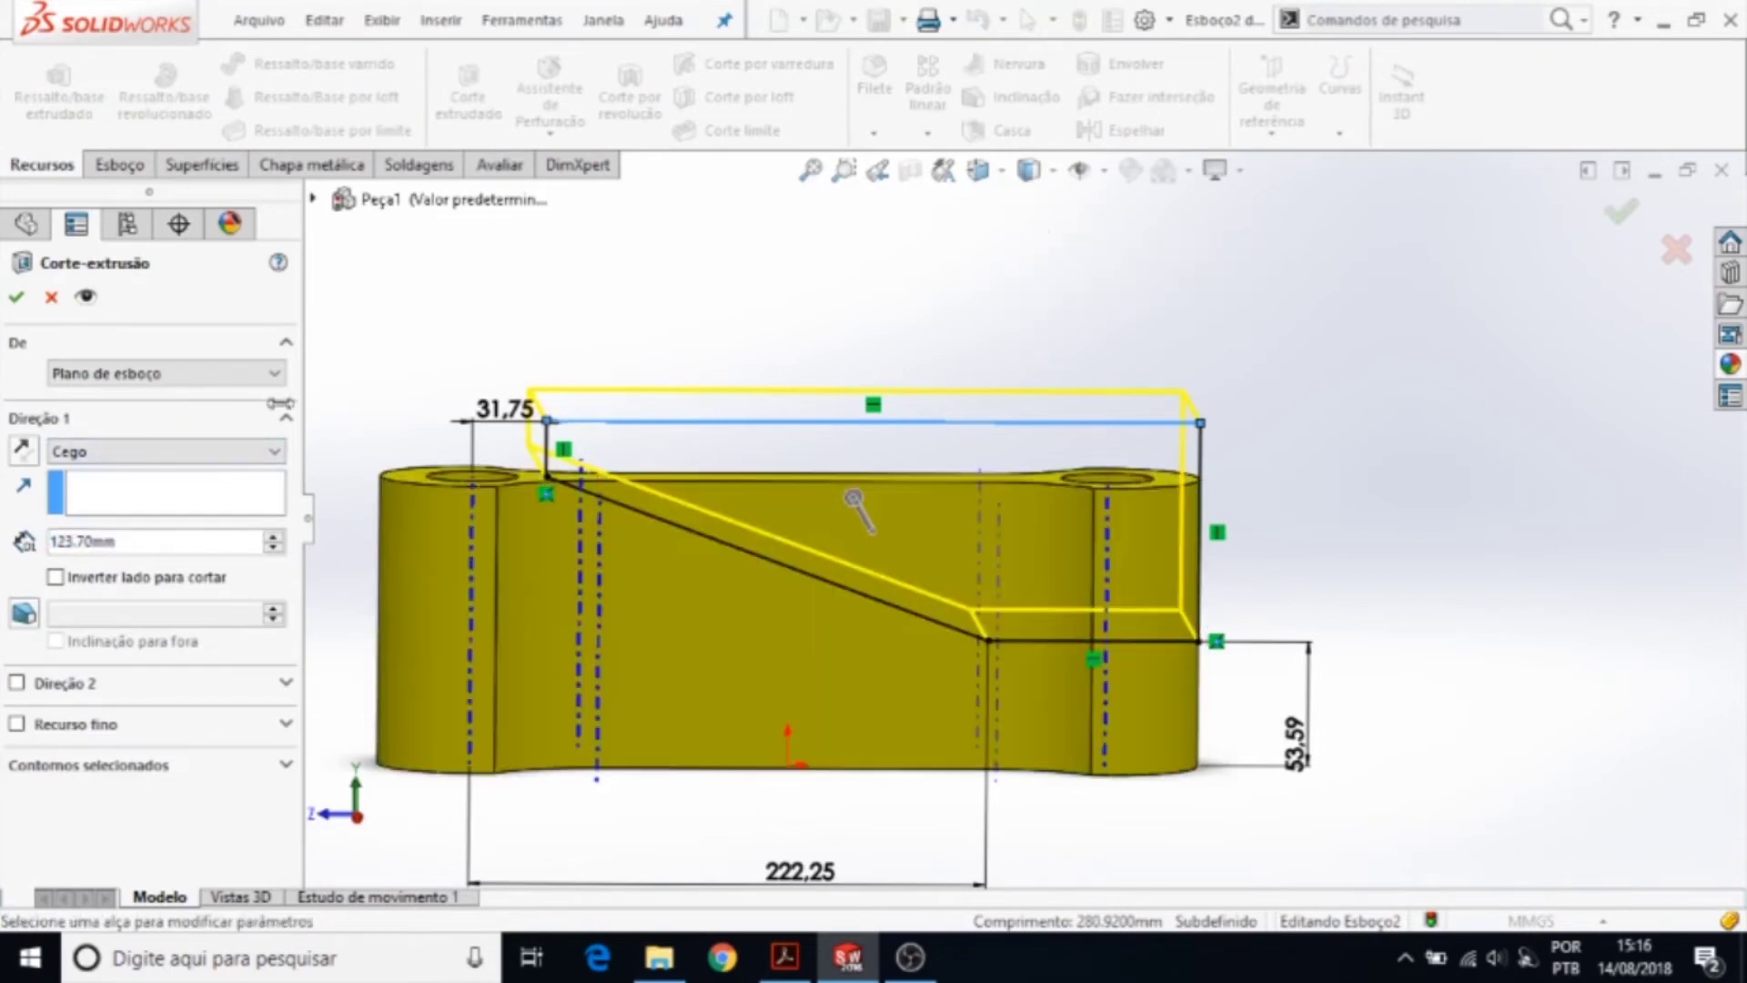
key("space")
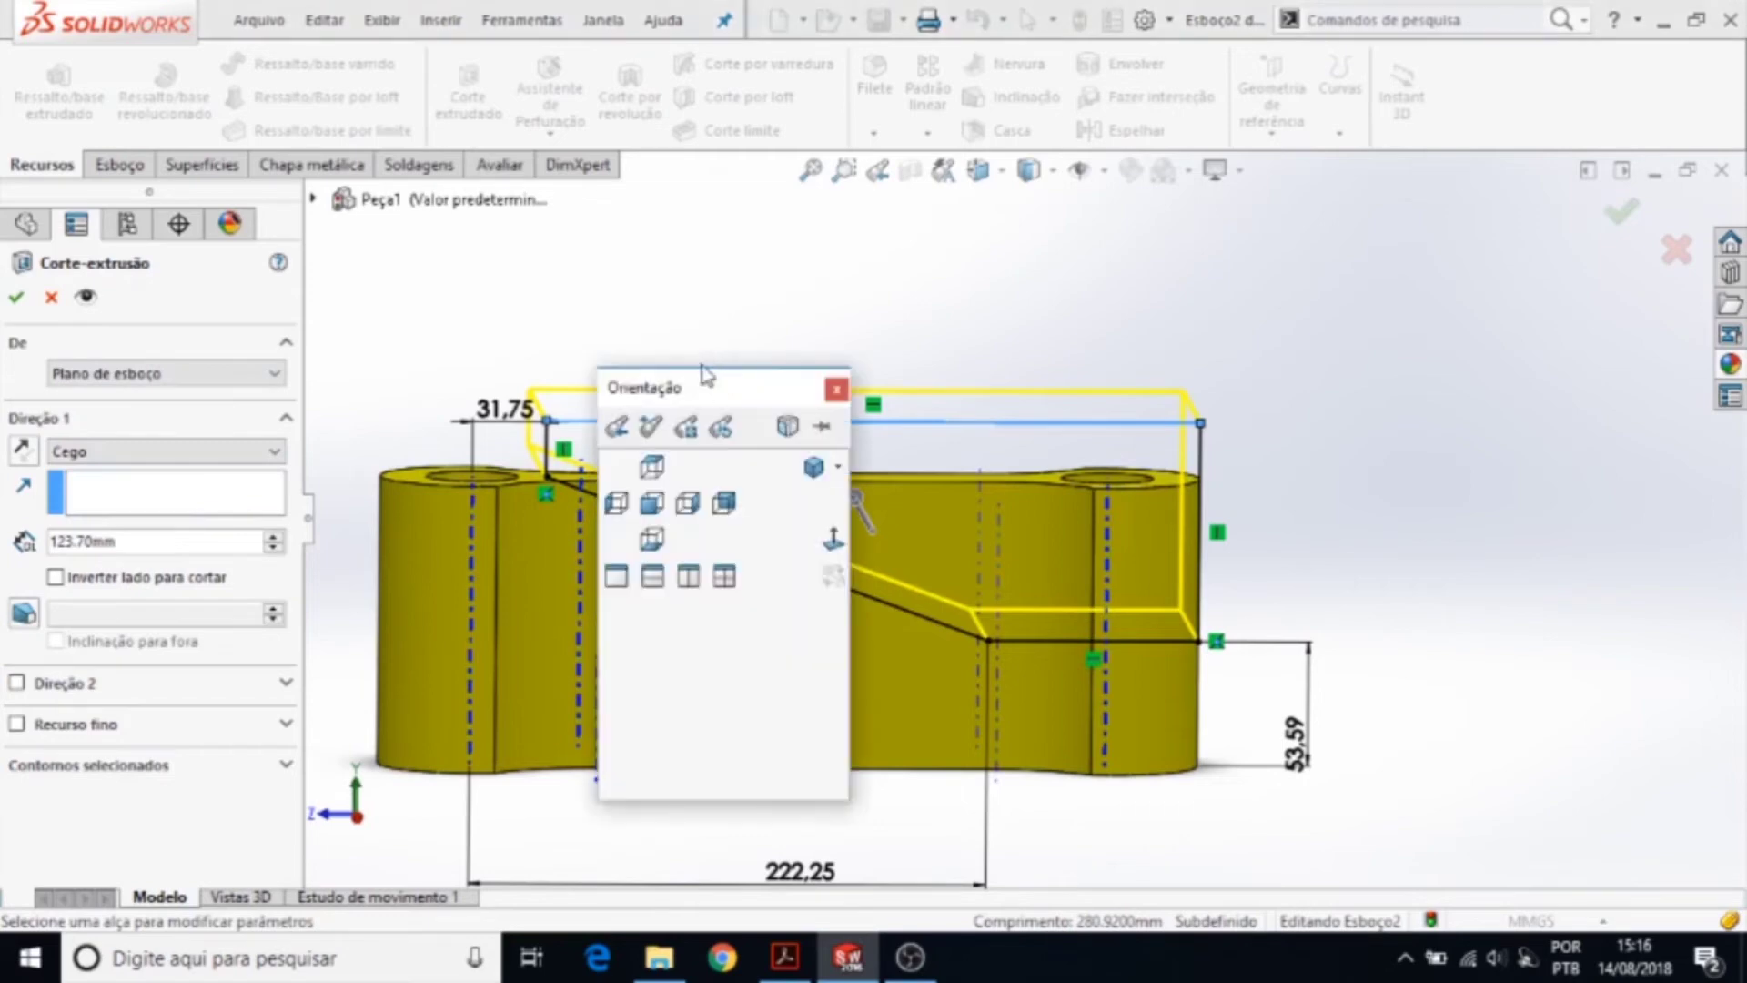
left_click(812, 471)
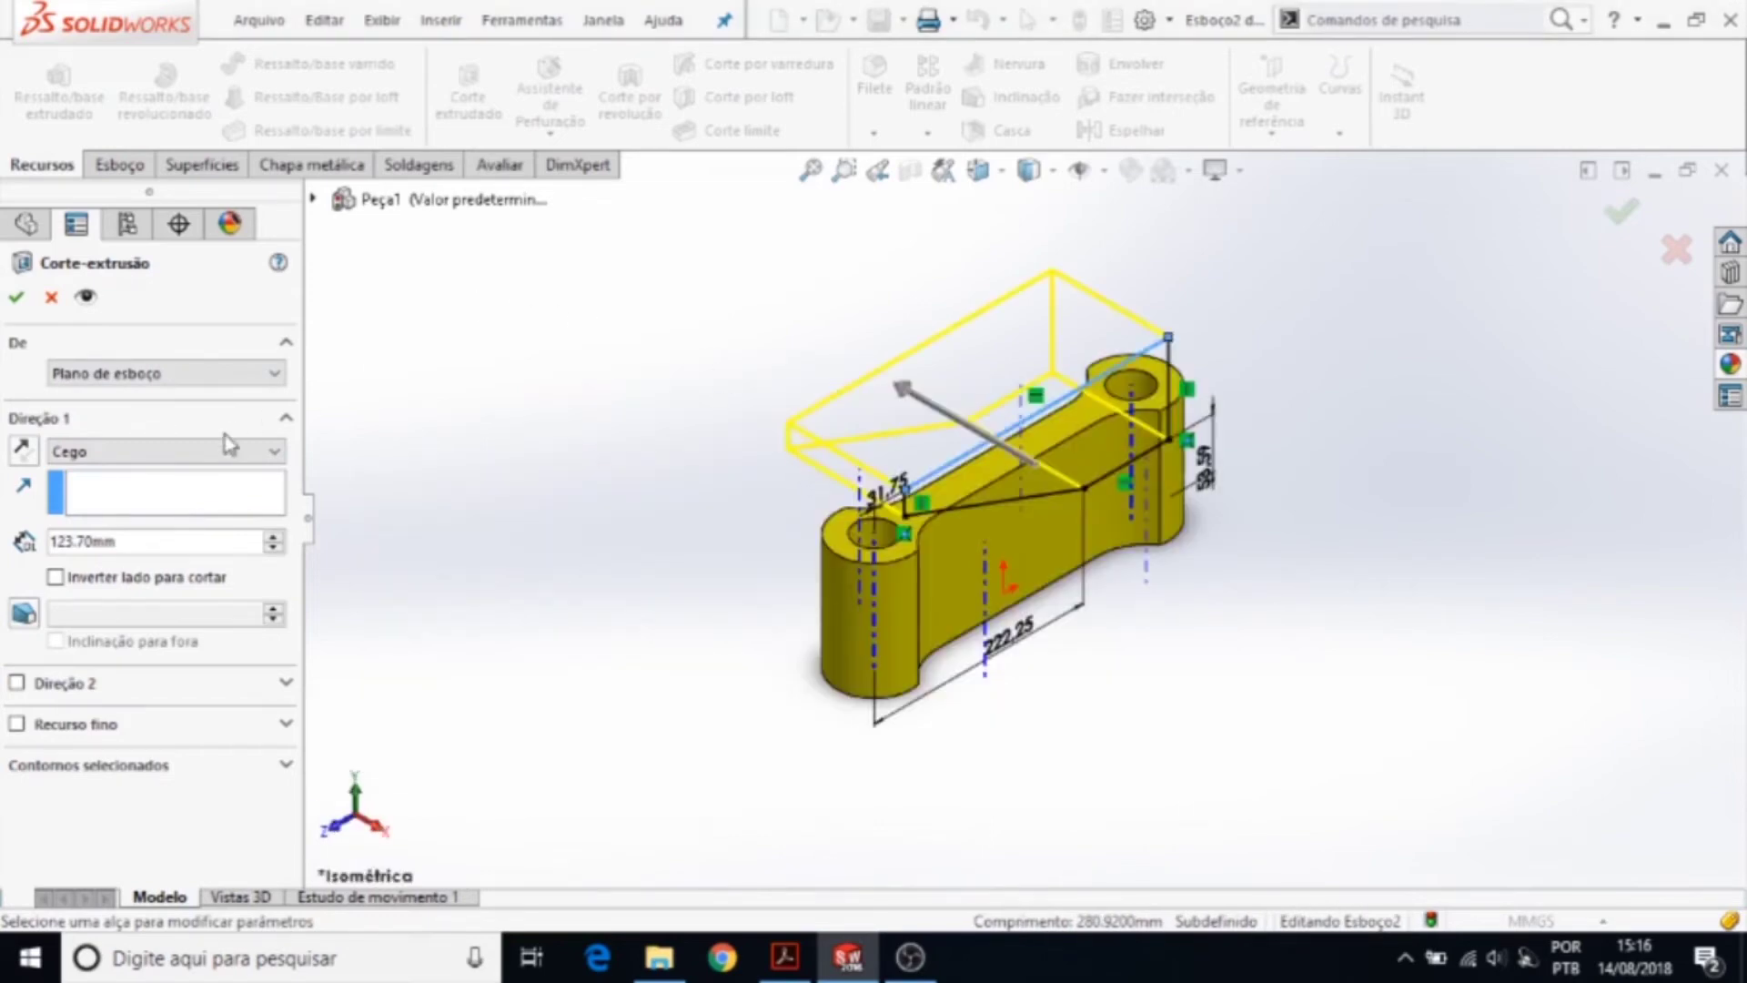
- Set both cut directions to Até o próximo and apply the cut to taper the web
left_click(195, 452)
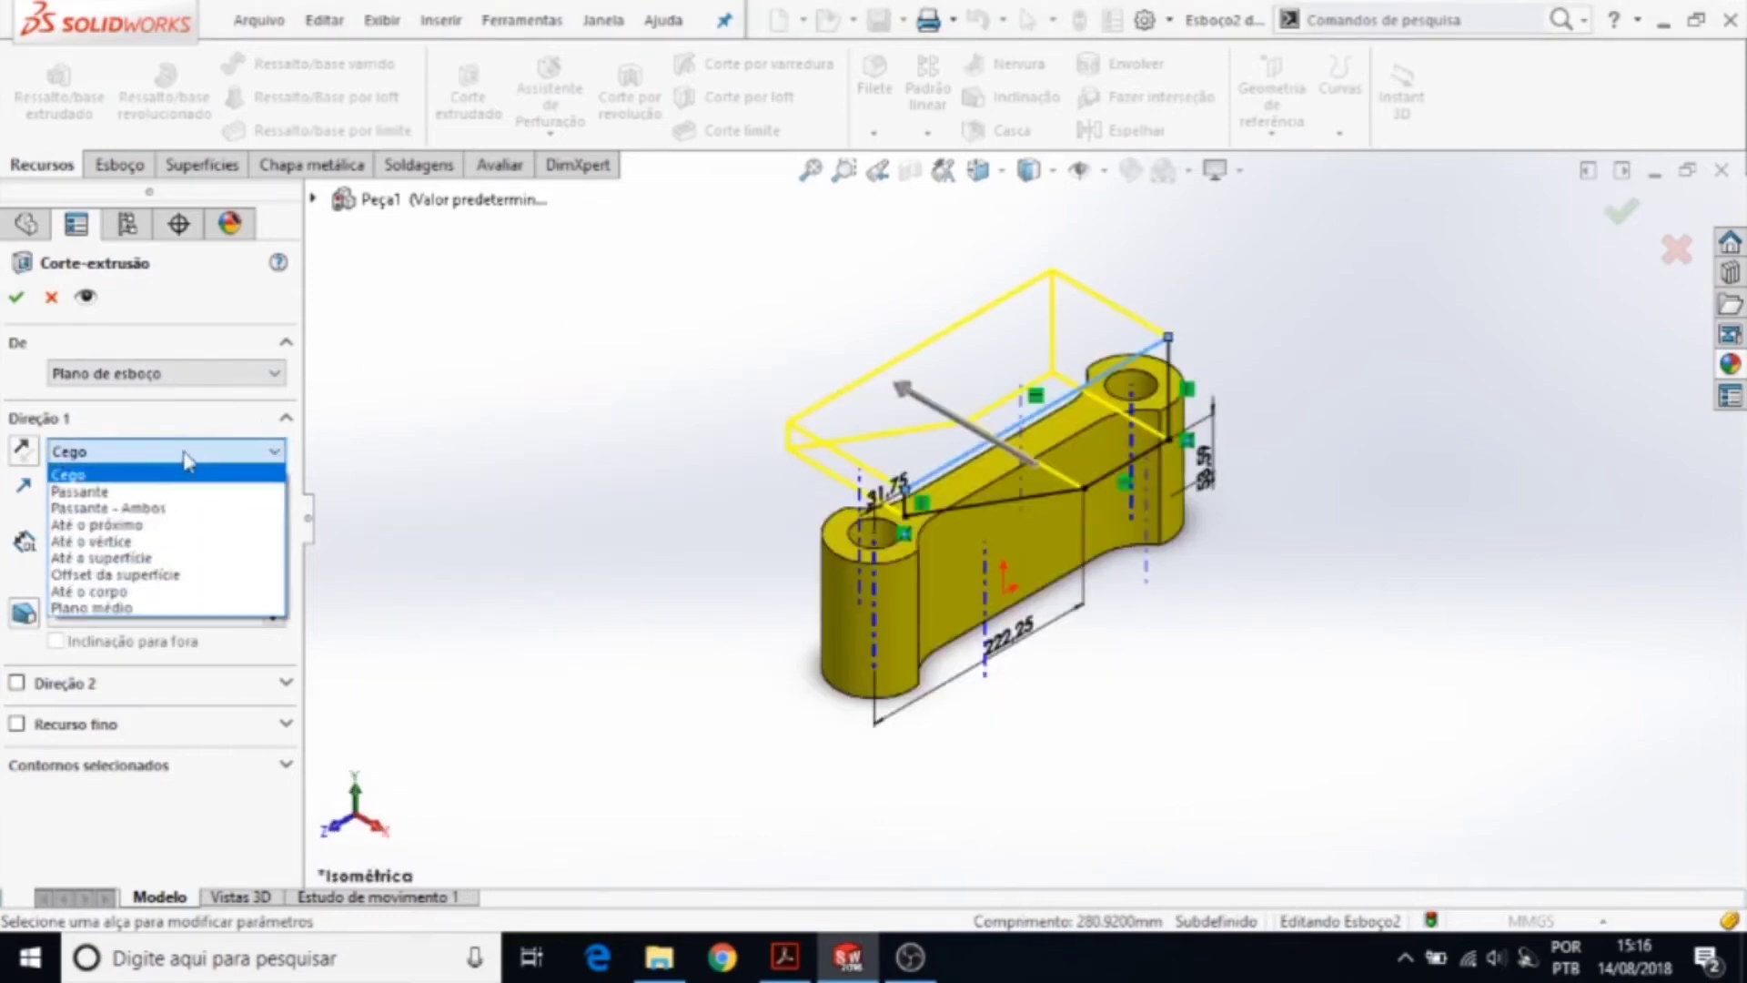
left_click(88, 608)
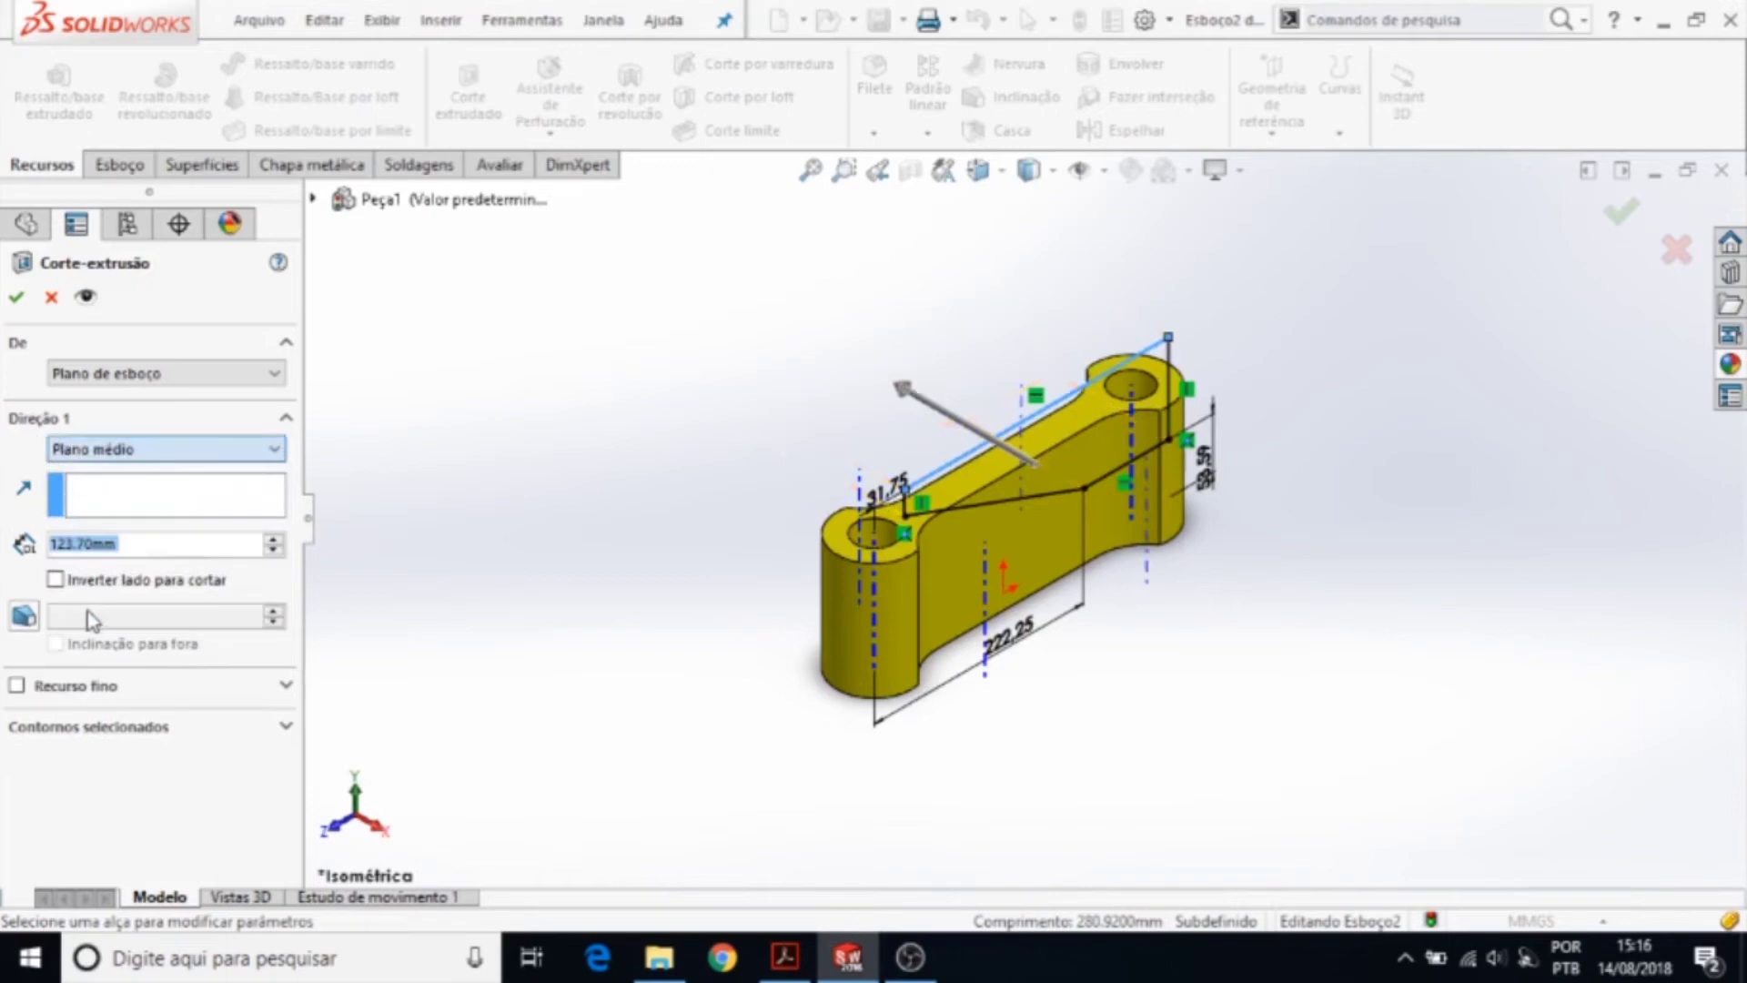
left_click(193, 453)
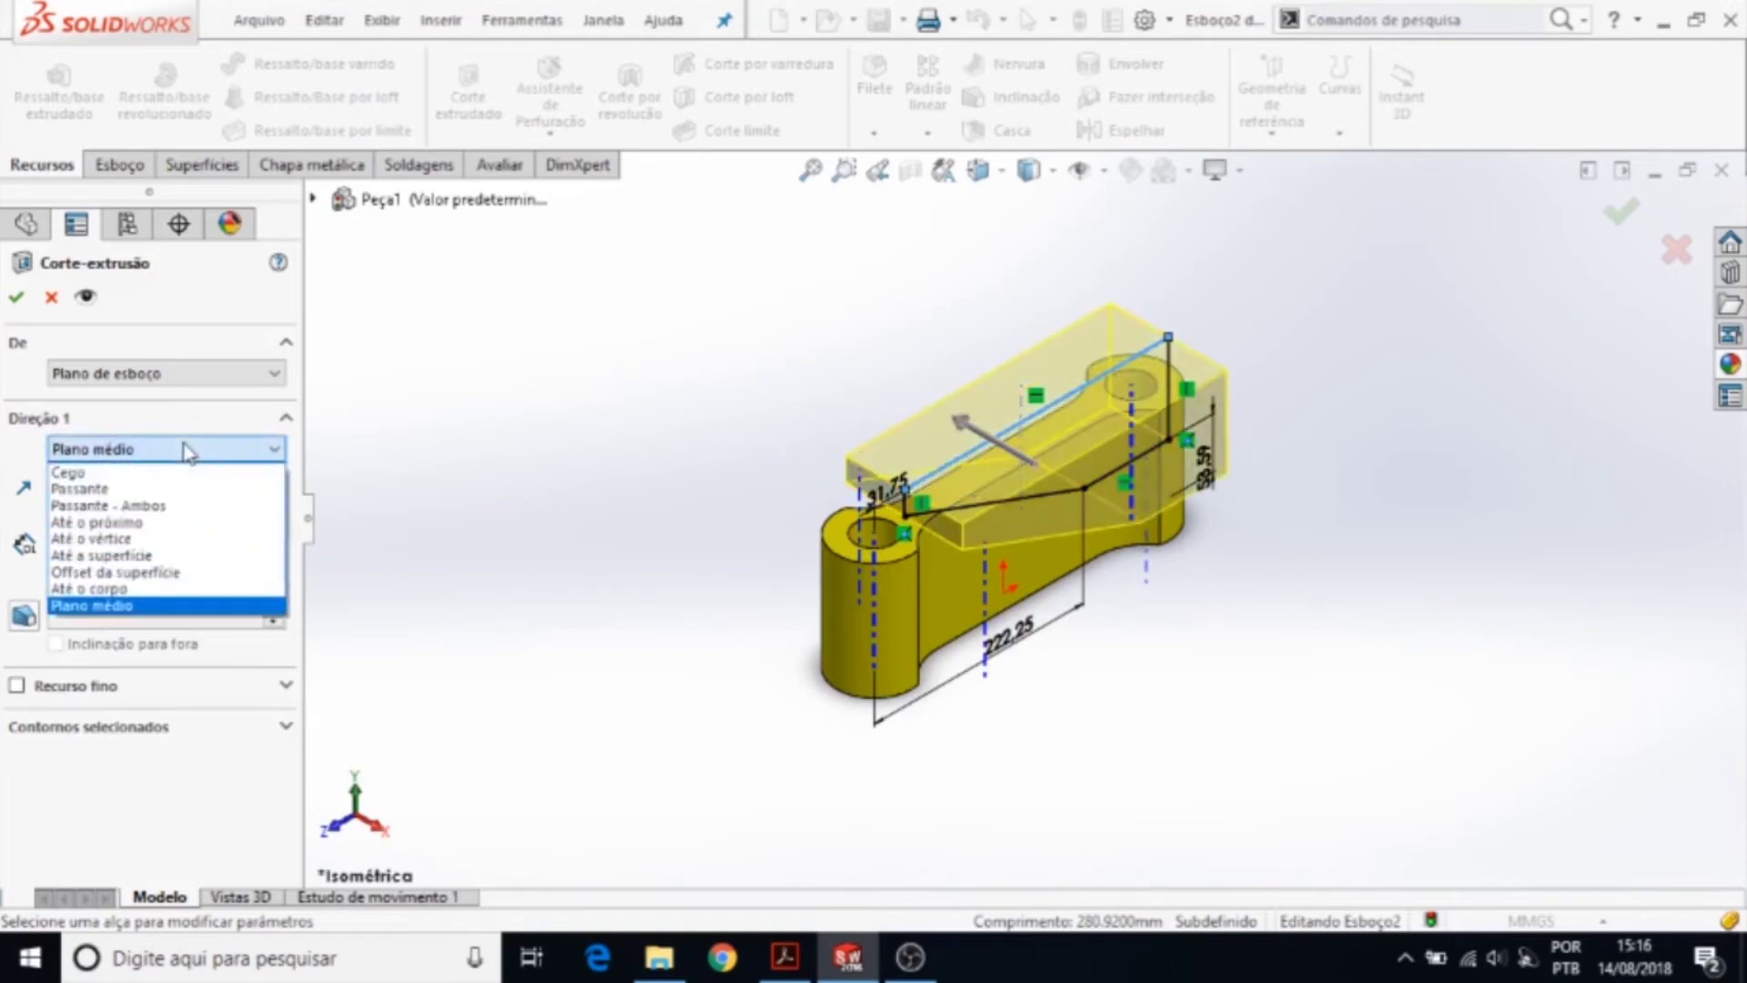
left_click(137, 523)
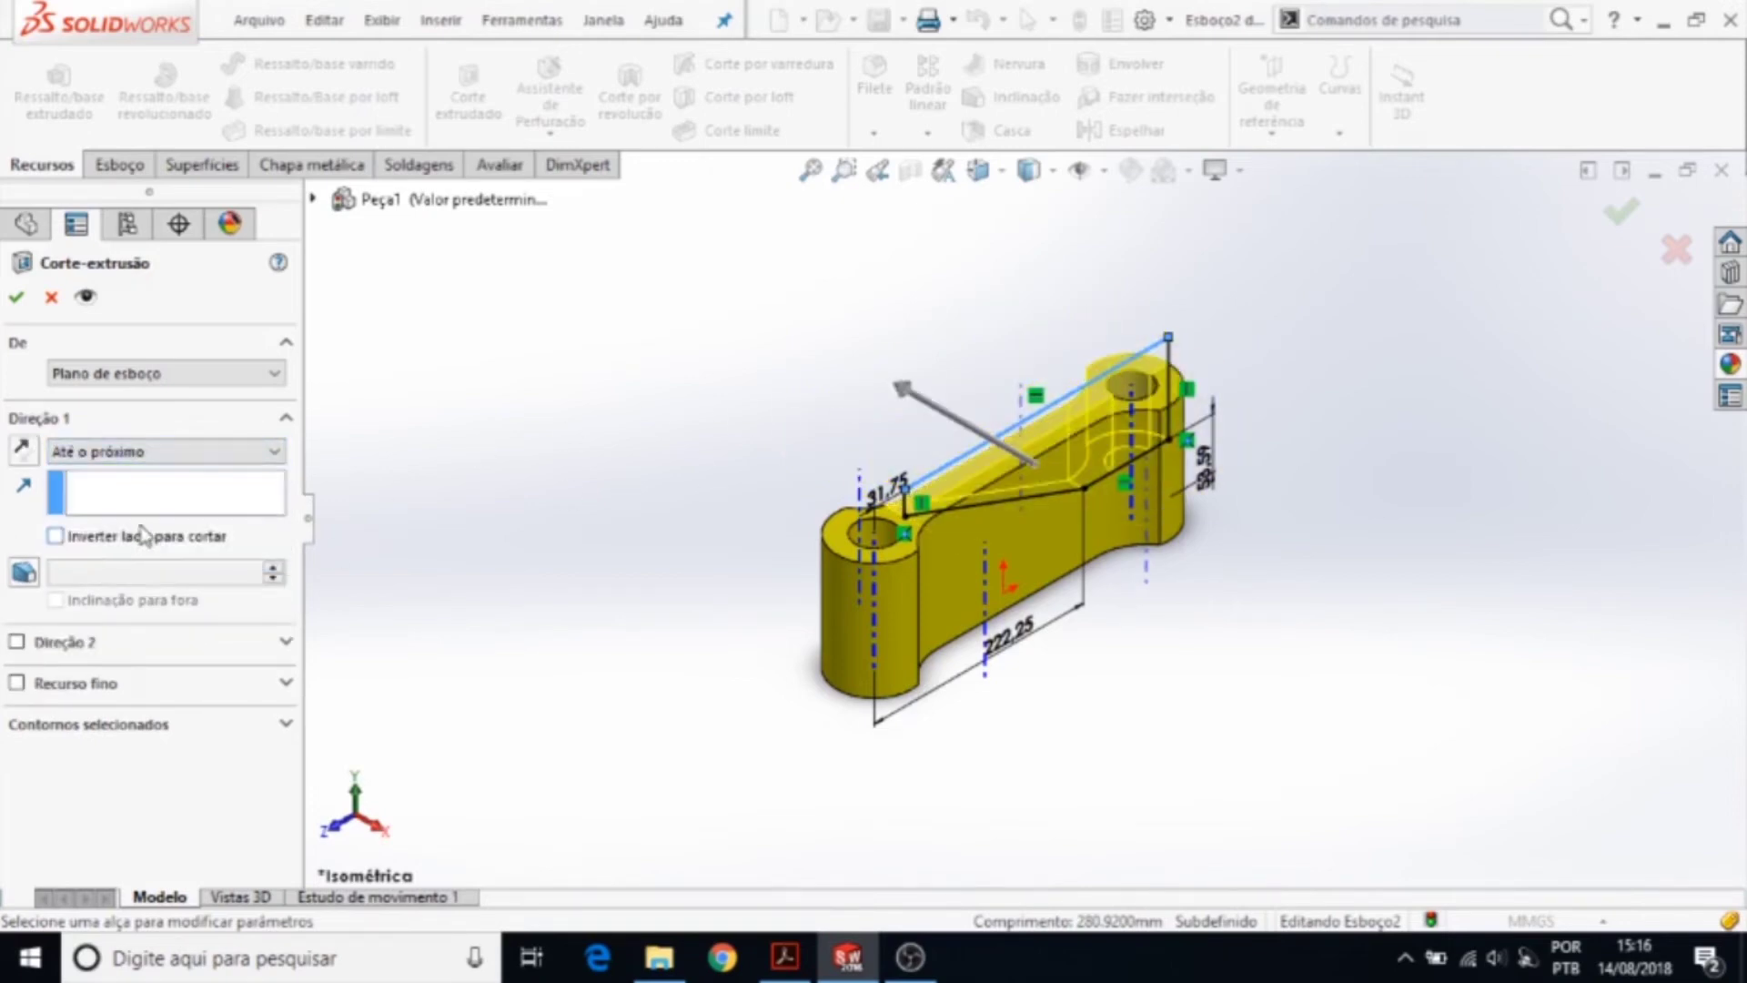
left_click(17, 642)
left_click(182, 673)
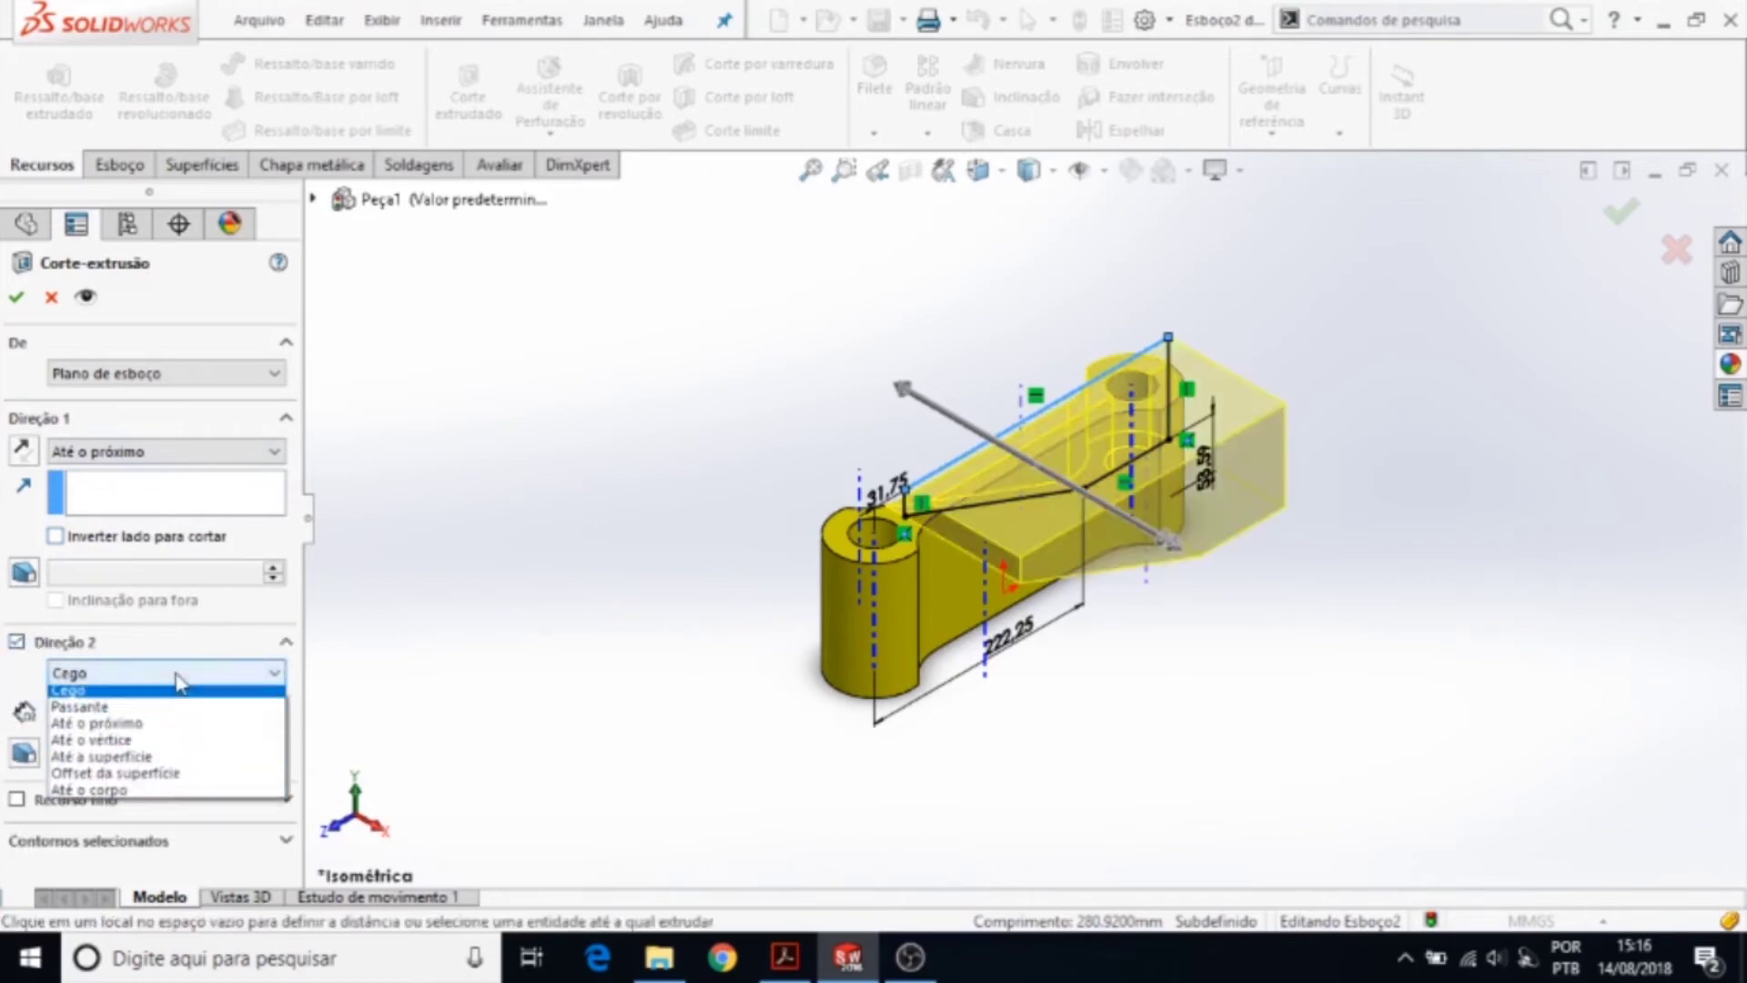
left_click(109, 739)
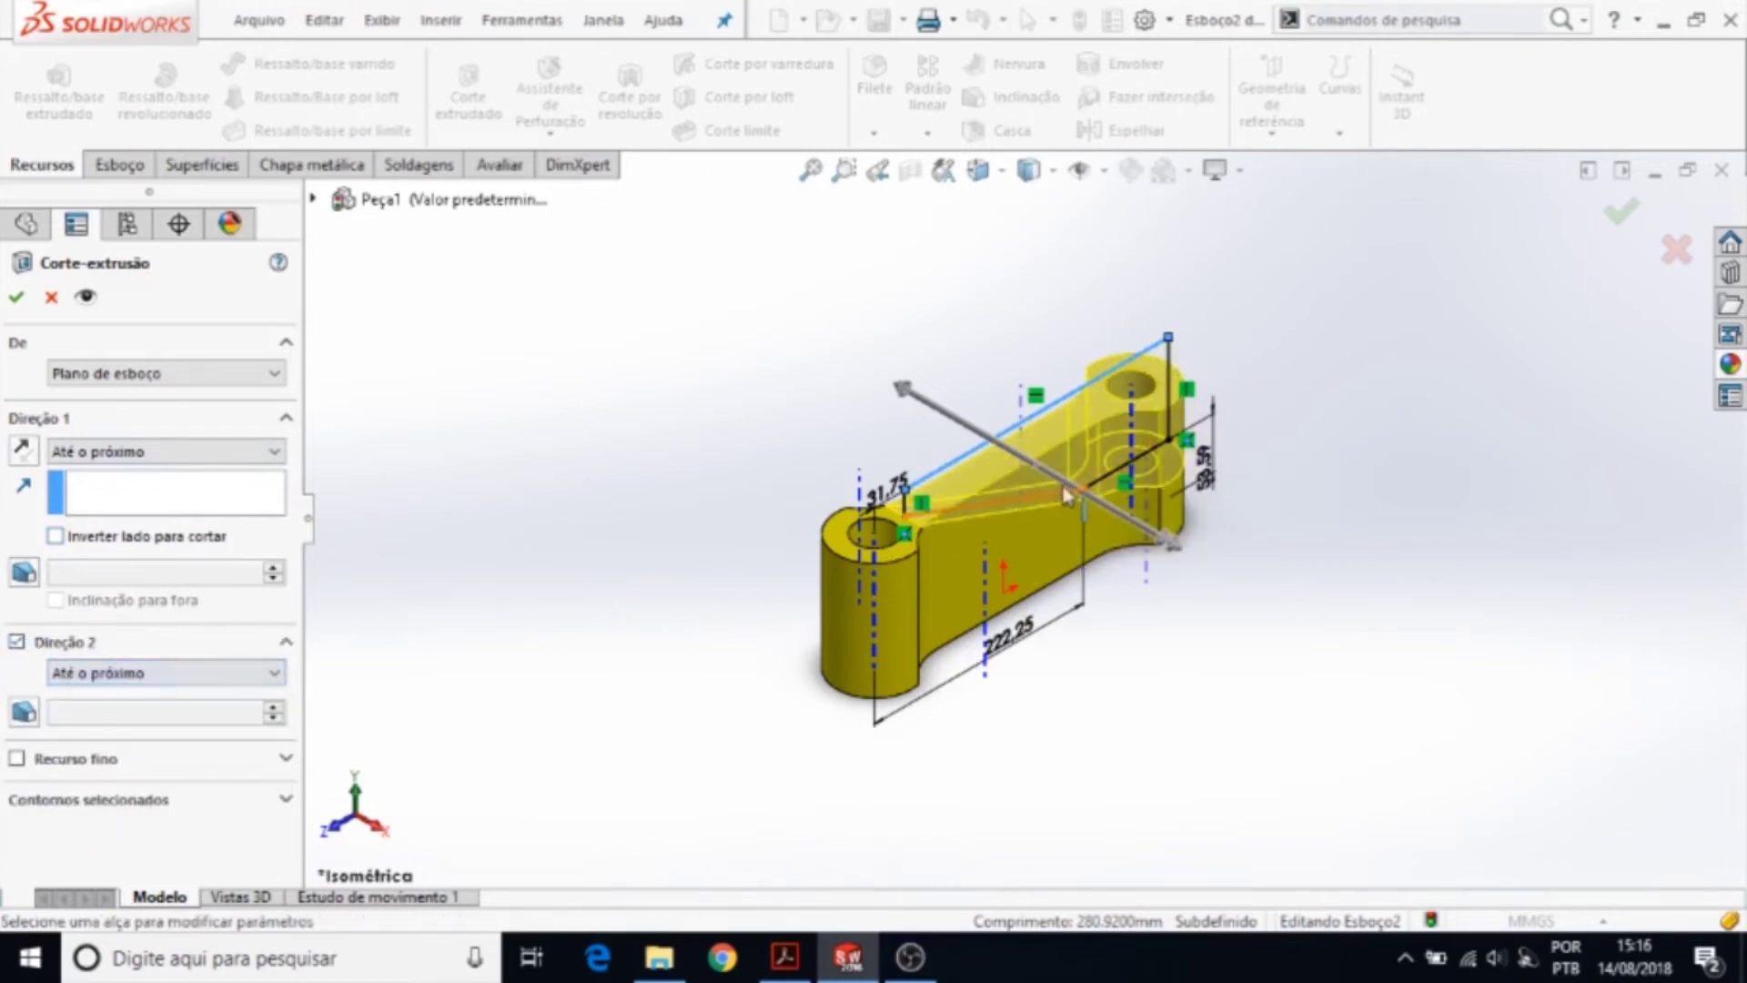
scroll(1129, 427, "down", 2)
scroll(1128, 427, "down", 3)
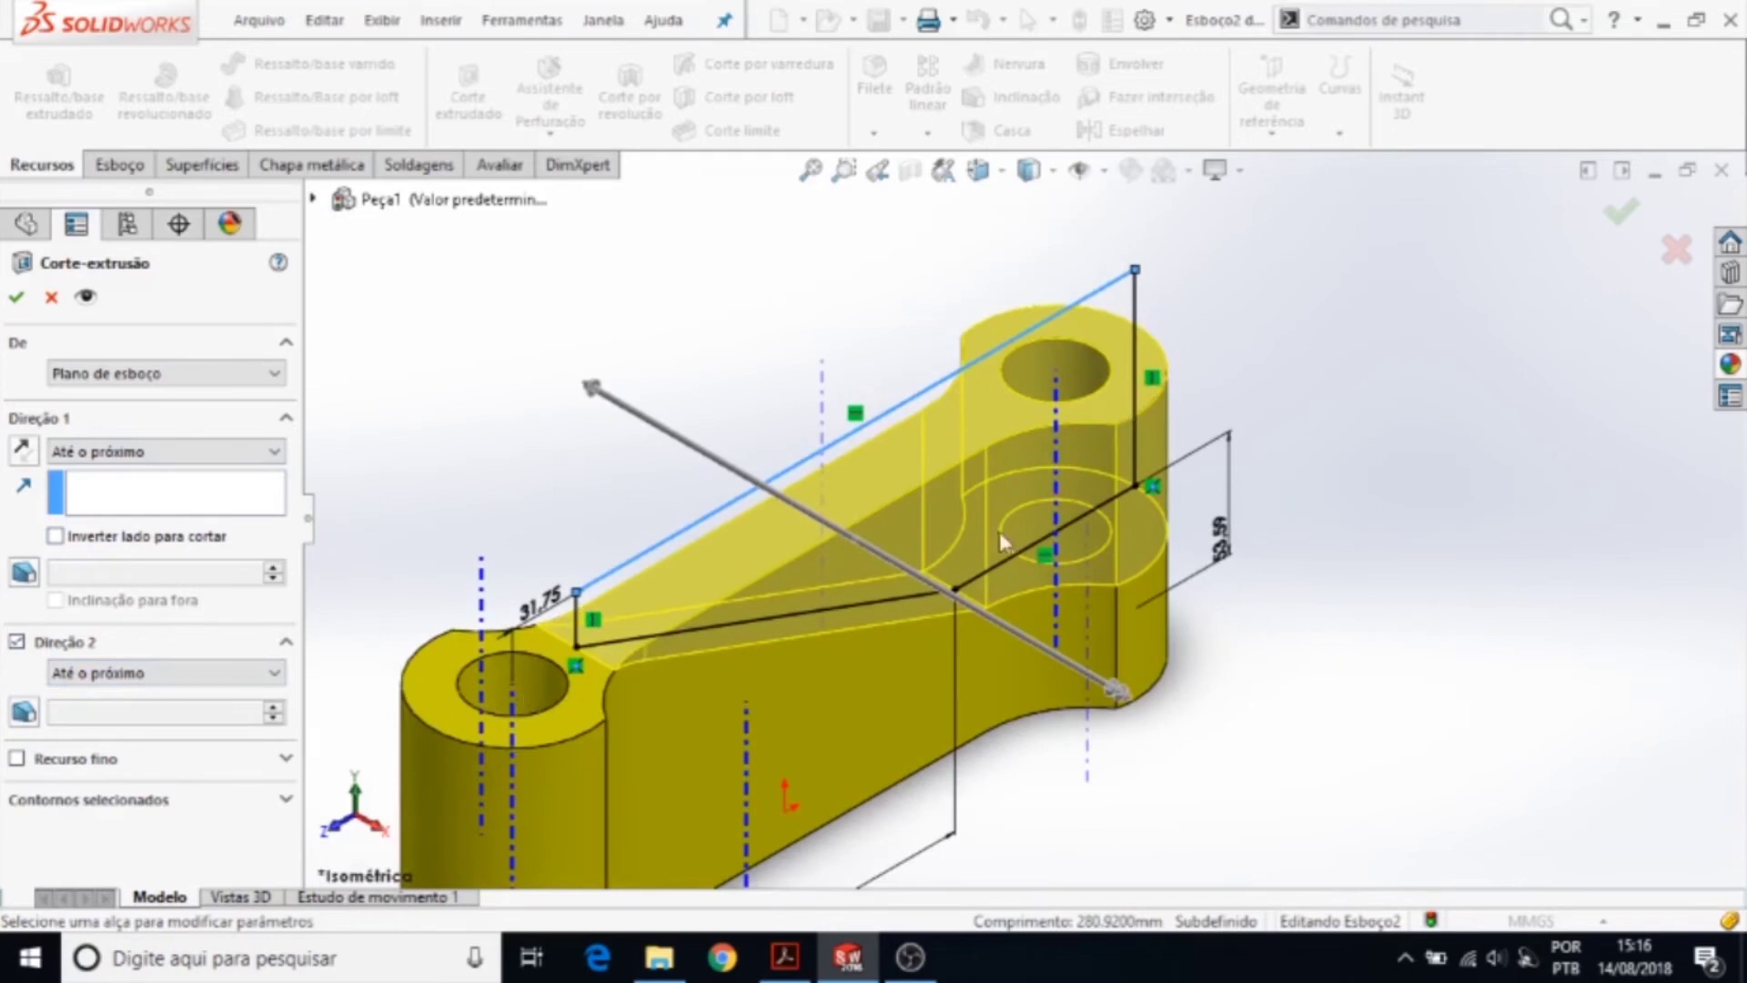
left_click(1616, 215)
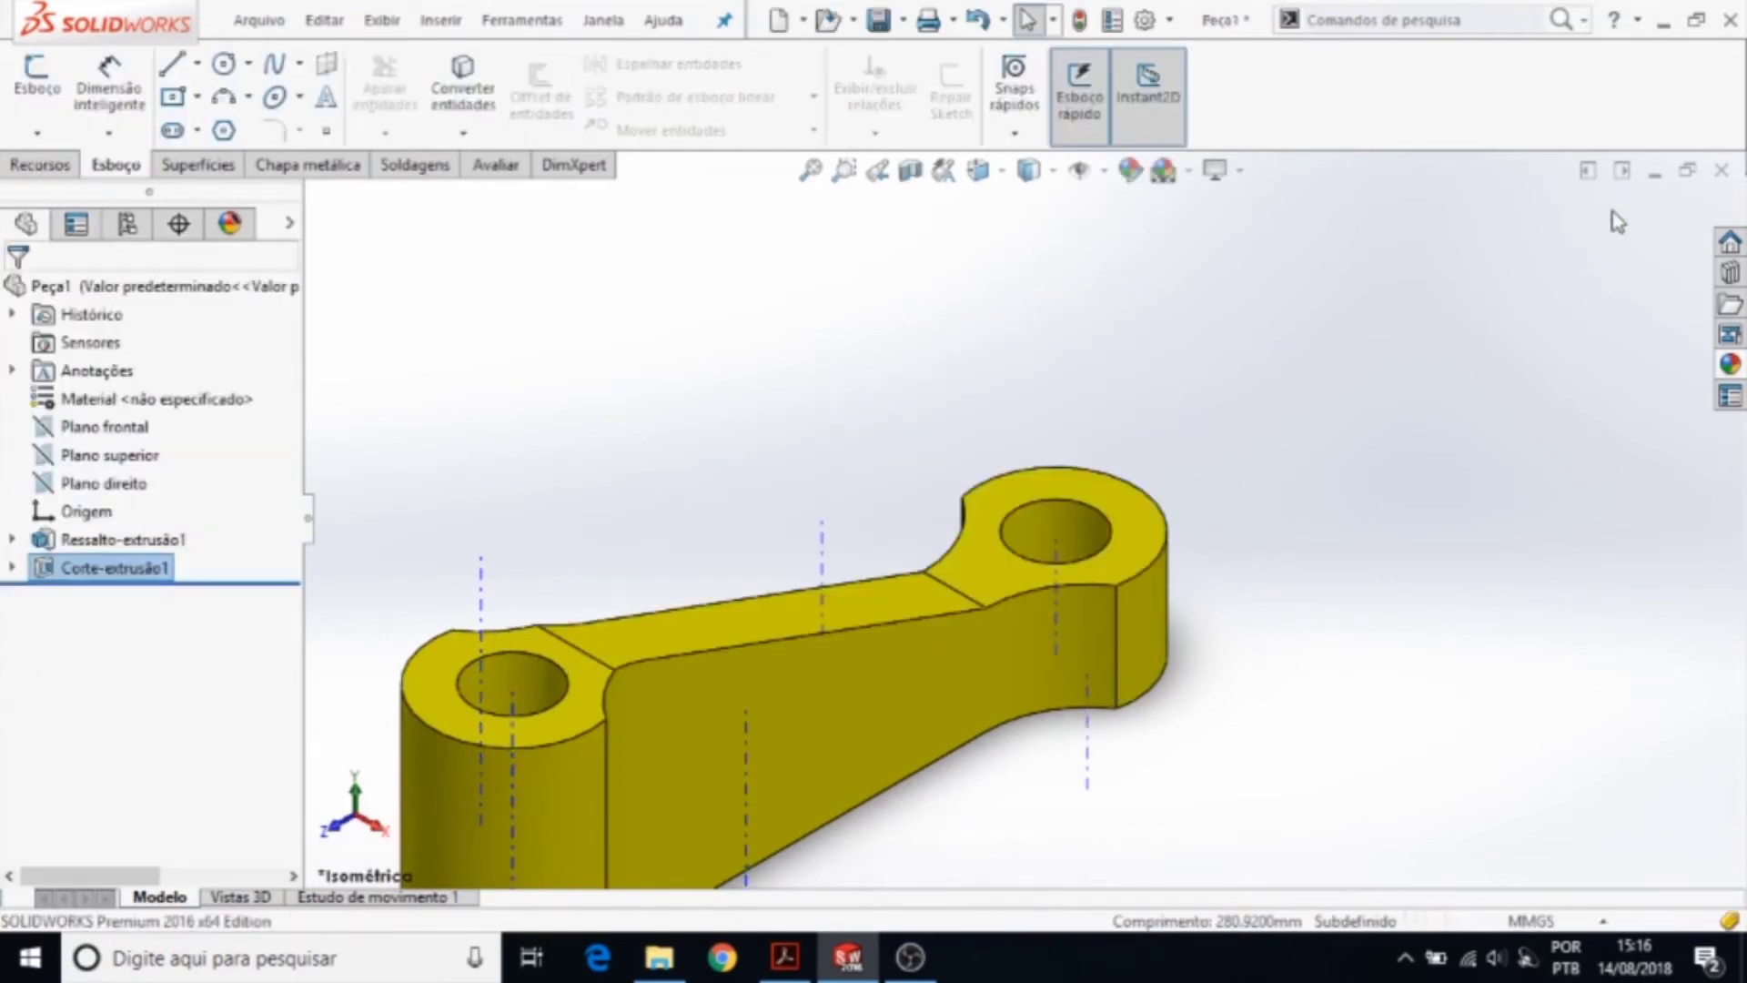
- Hide the temporary axes on the finished lever
left_click(1371, 390)
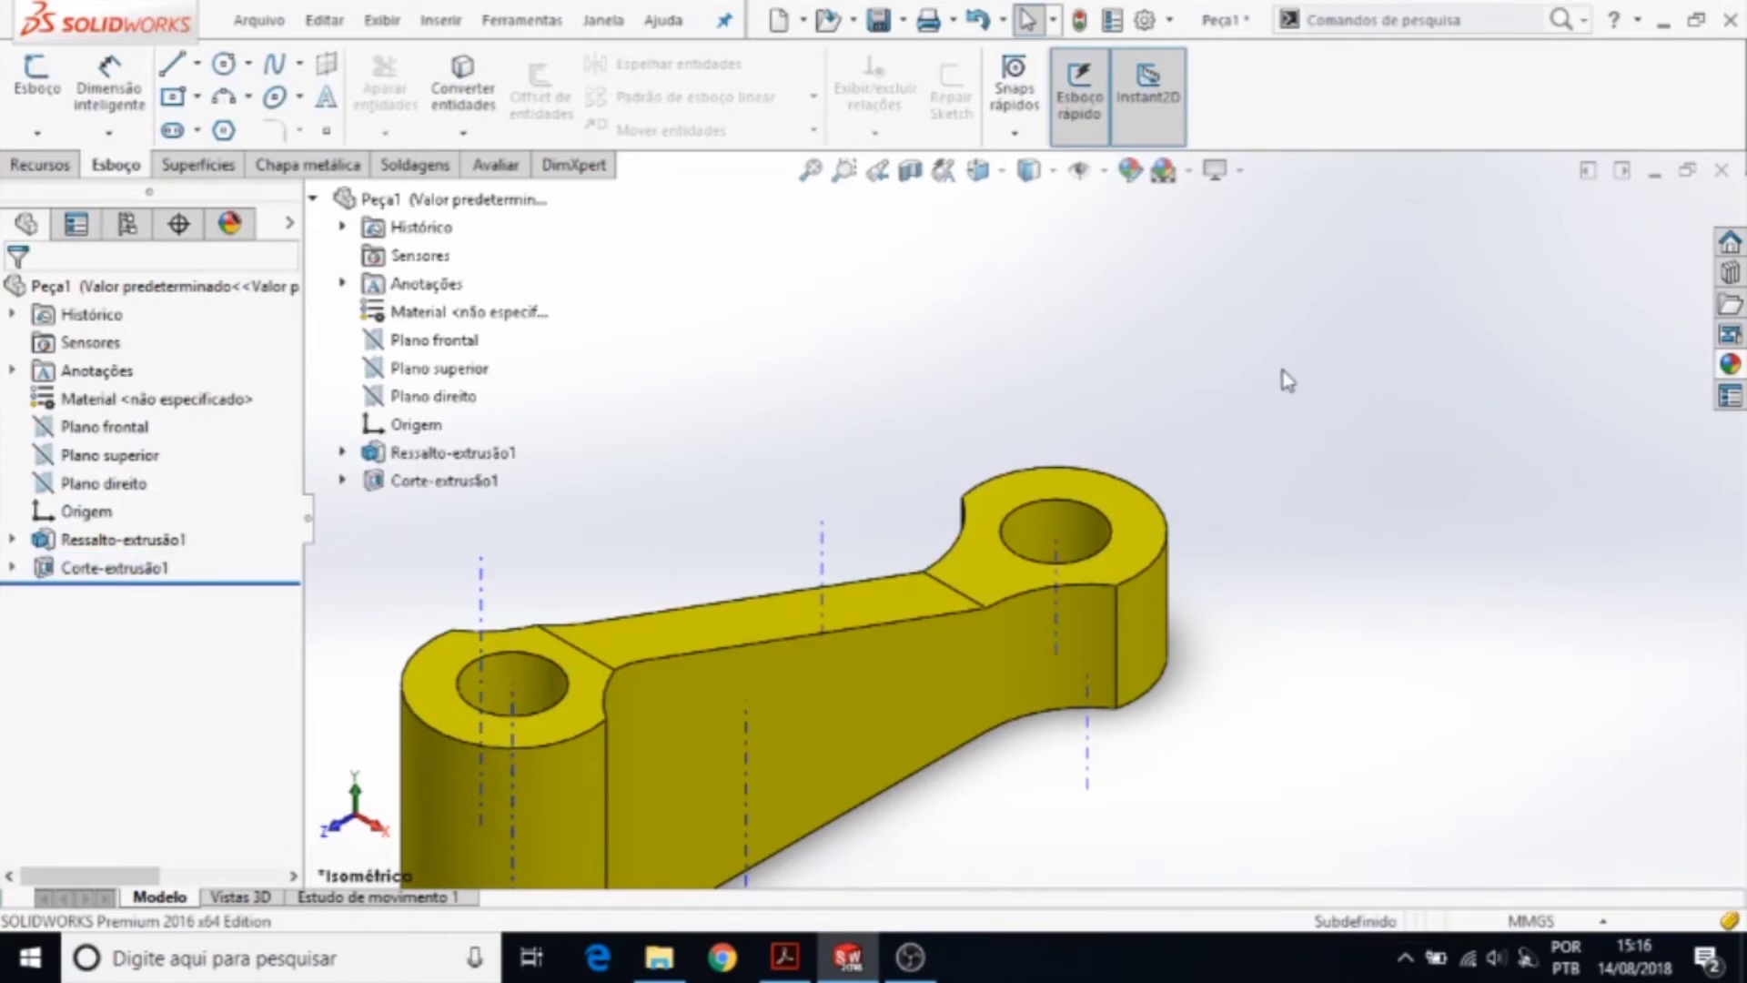
left_click(377, 25)
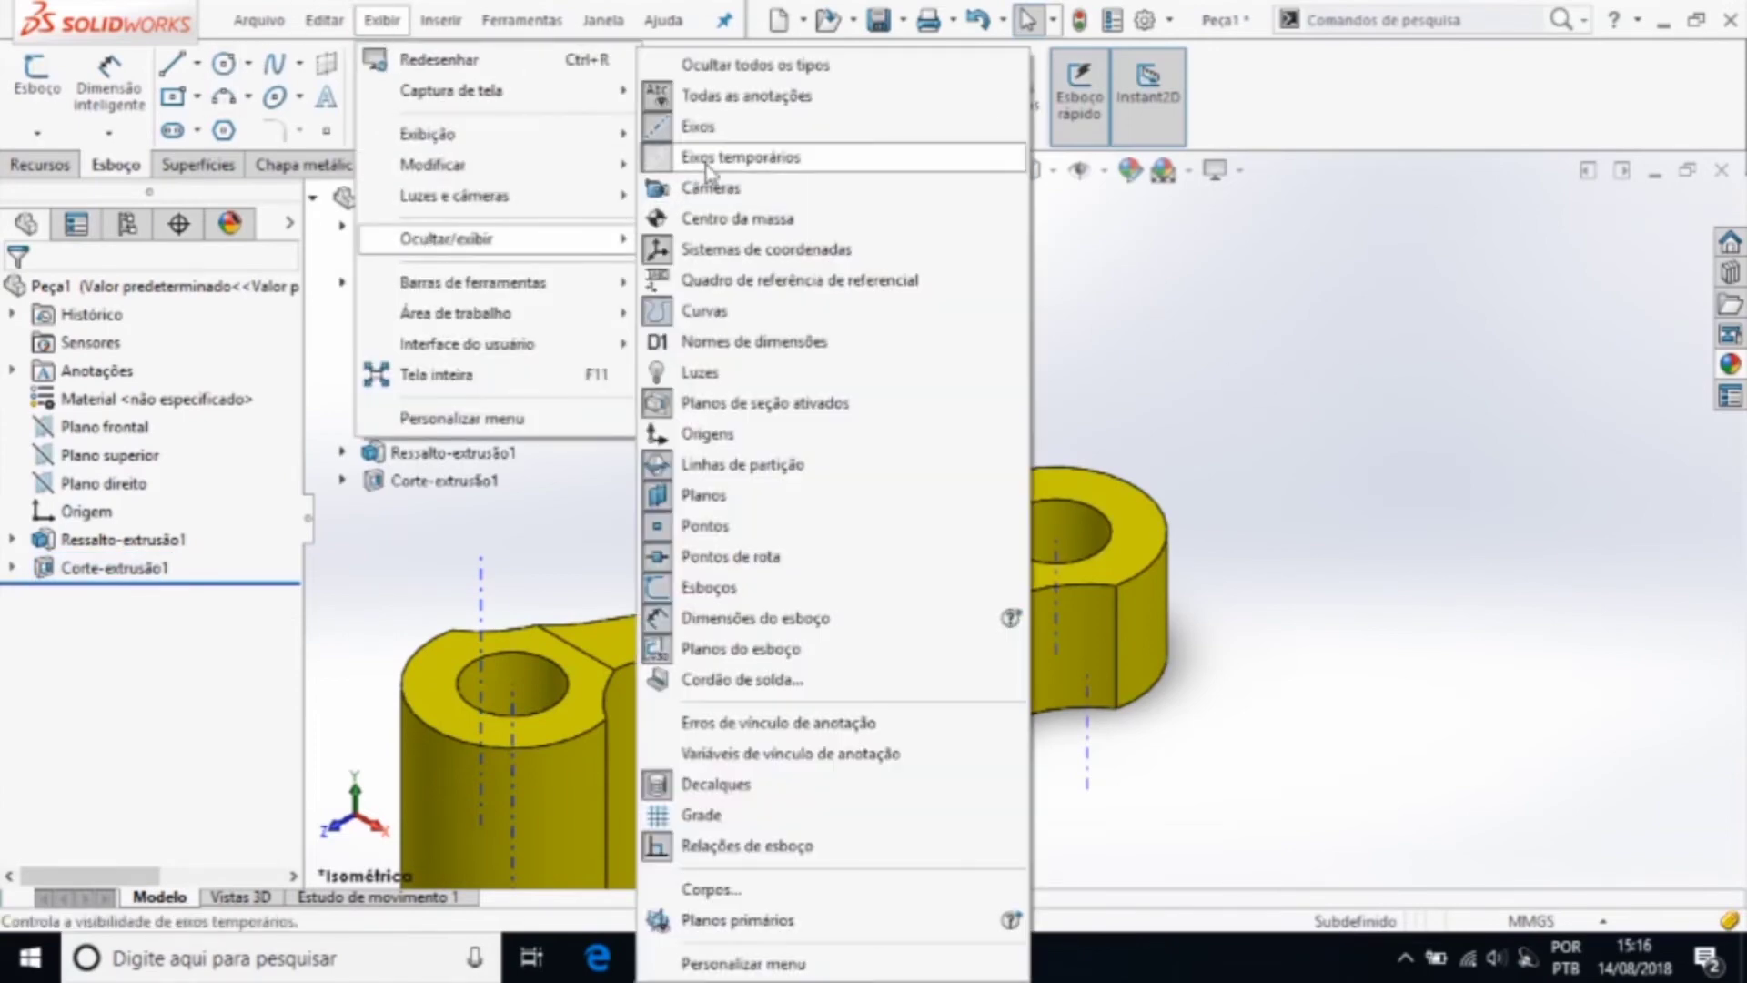
left_click(710, 168)
mouse_move(1142, 553)
middle_mouse_down()
mouse_move(1178, 517)
mouse_move(1162, 500)
mouse_move(1178, 531)
middle_mouse_up()
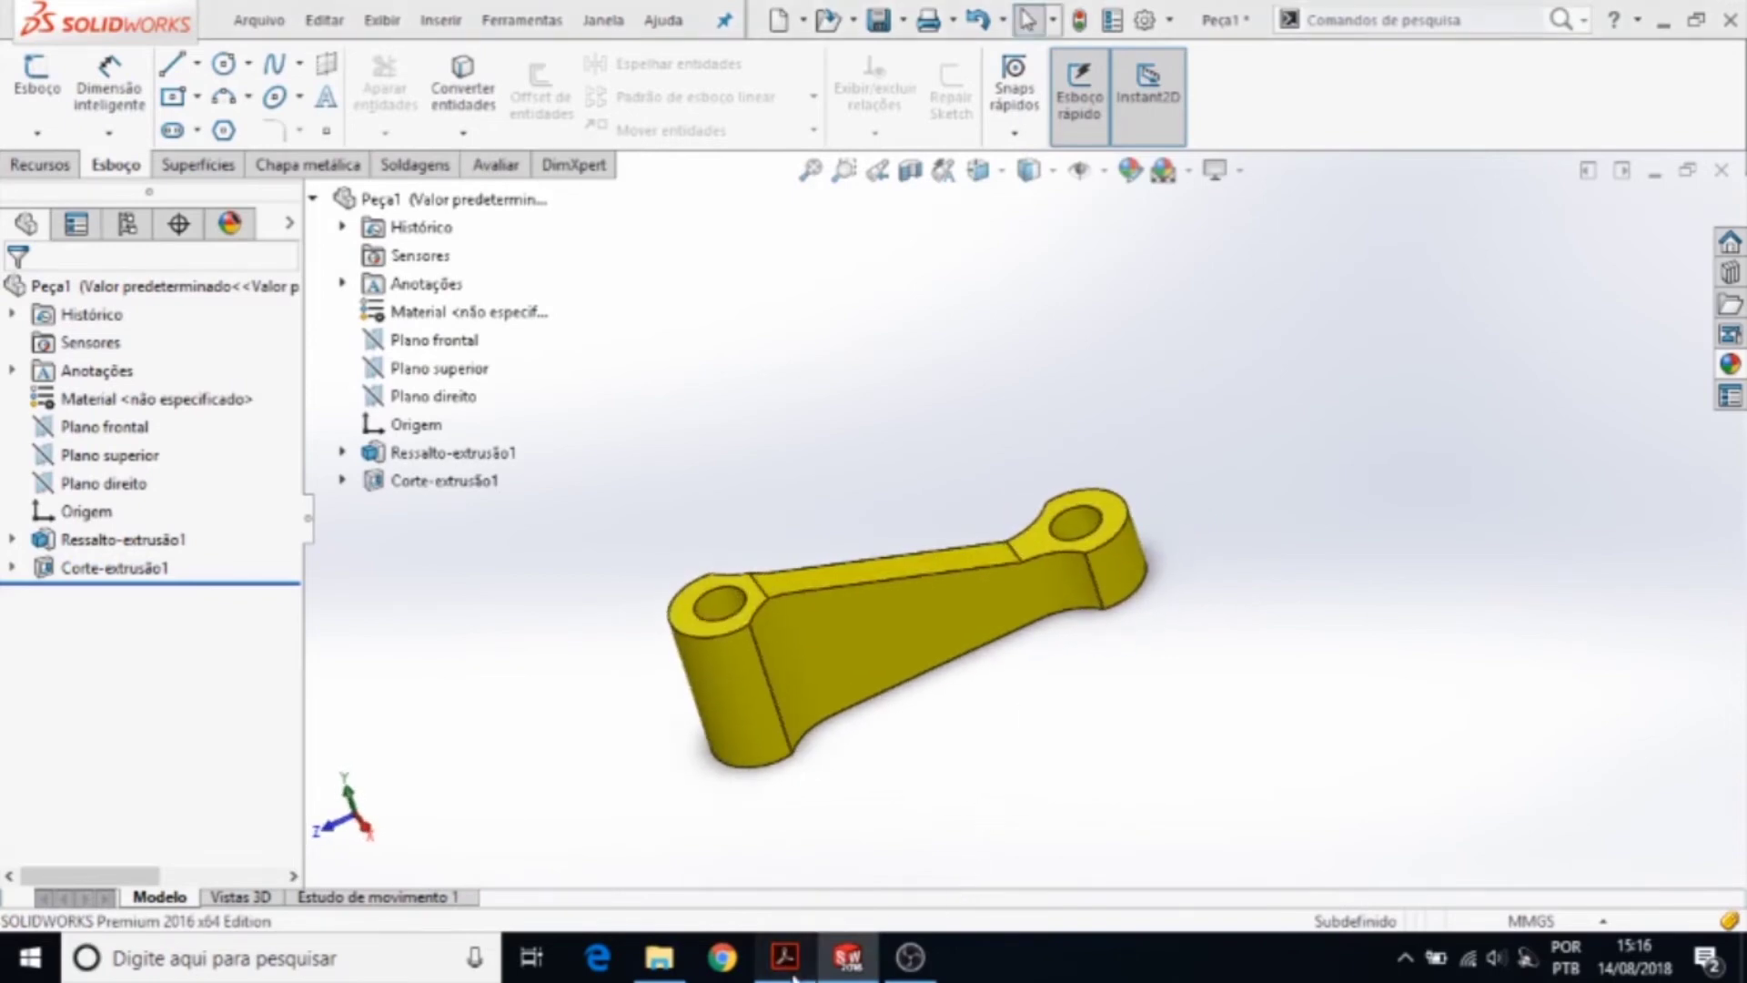
- Set the lever to isometric view and compare it against the Teste.PDF drawing
left_click(788, 960)
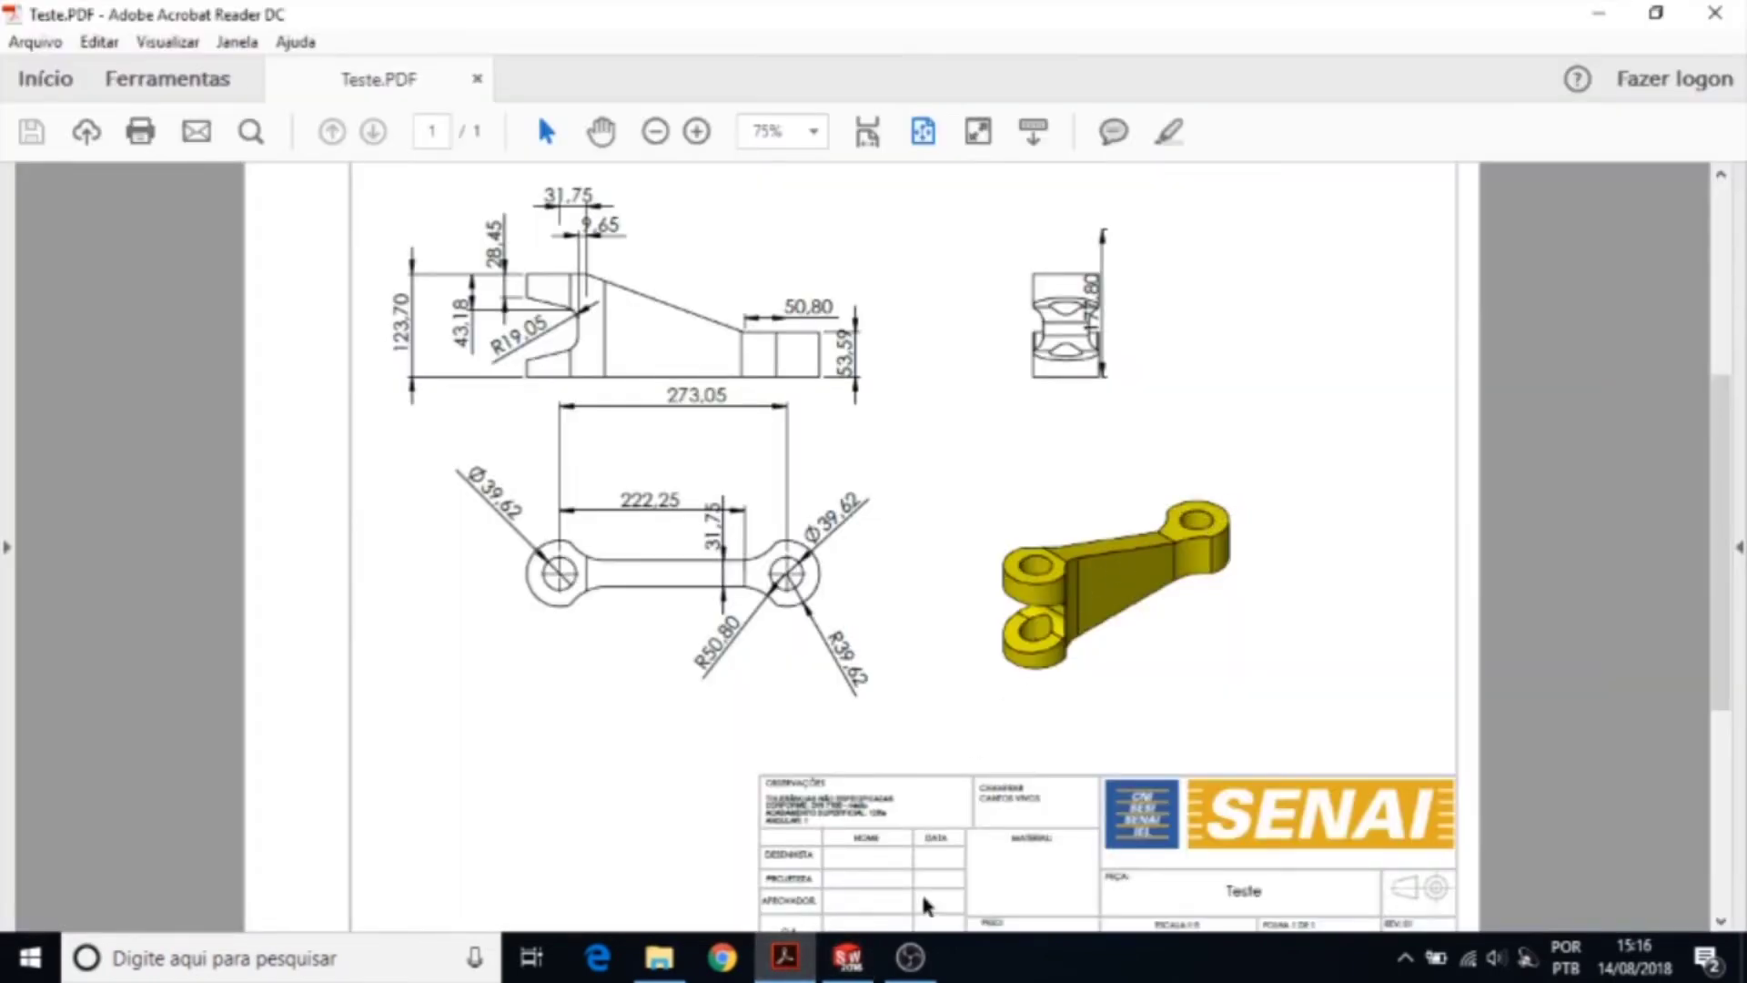
left_click(847, 958)
key("space")
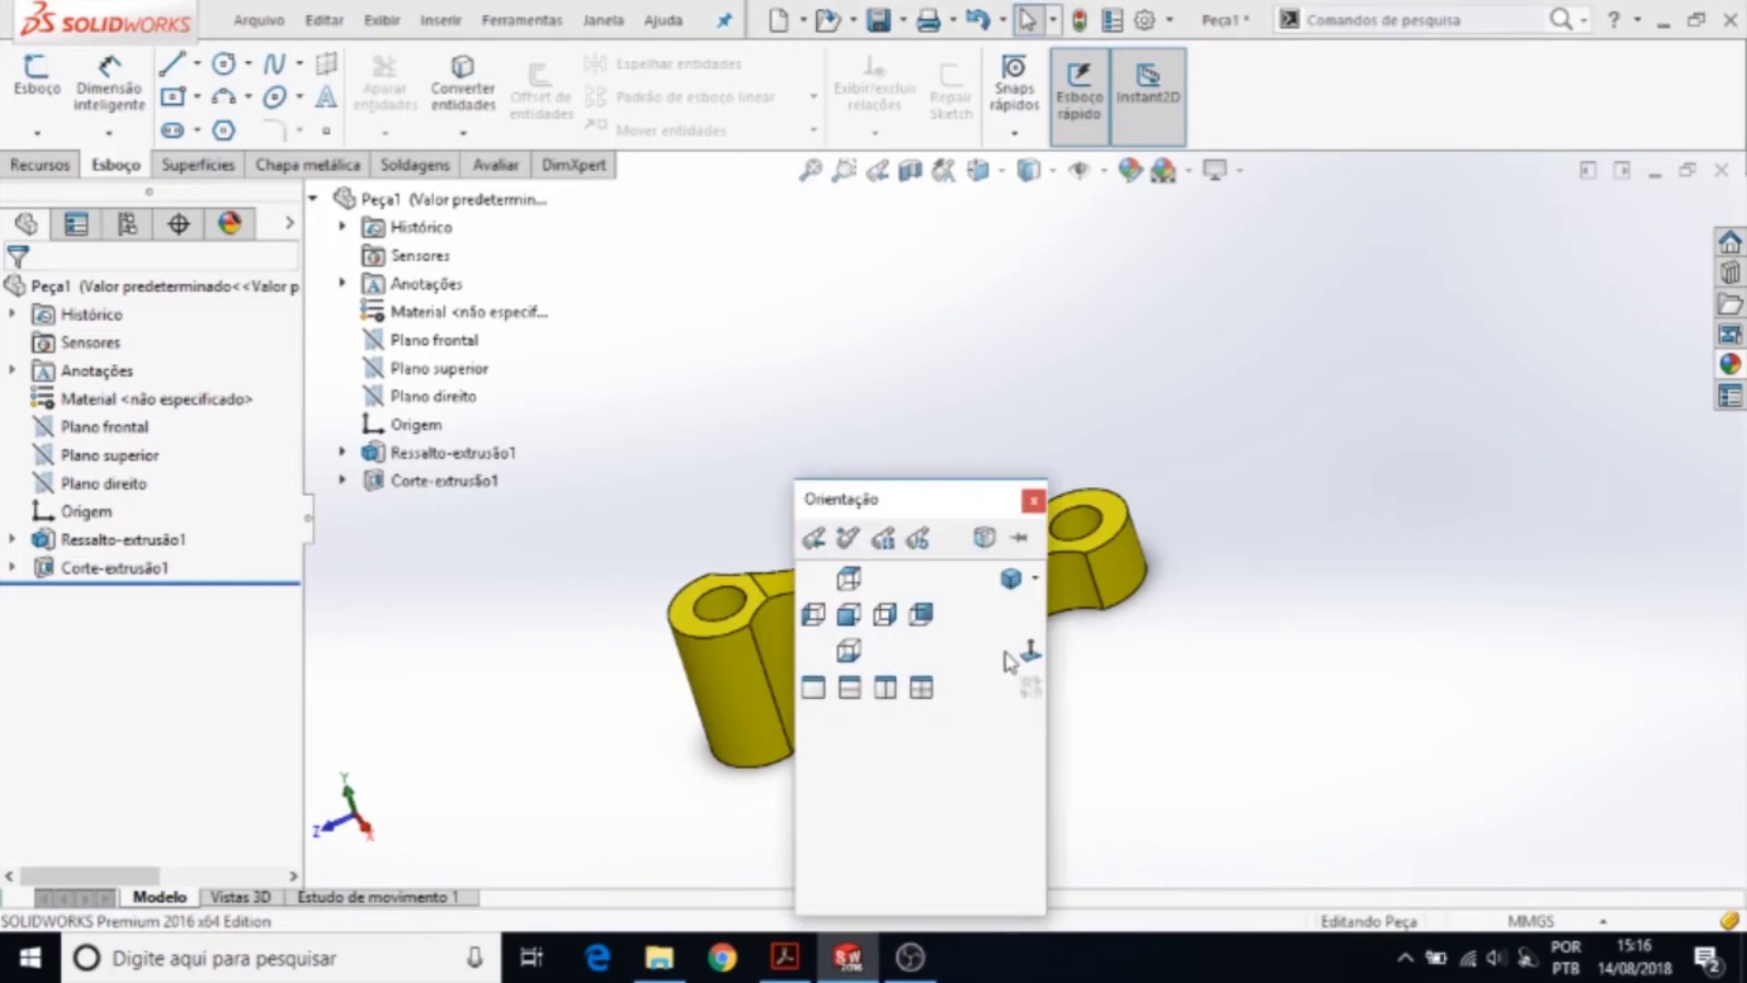
left_click(1012, 581)
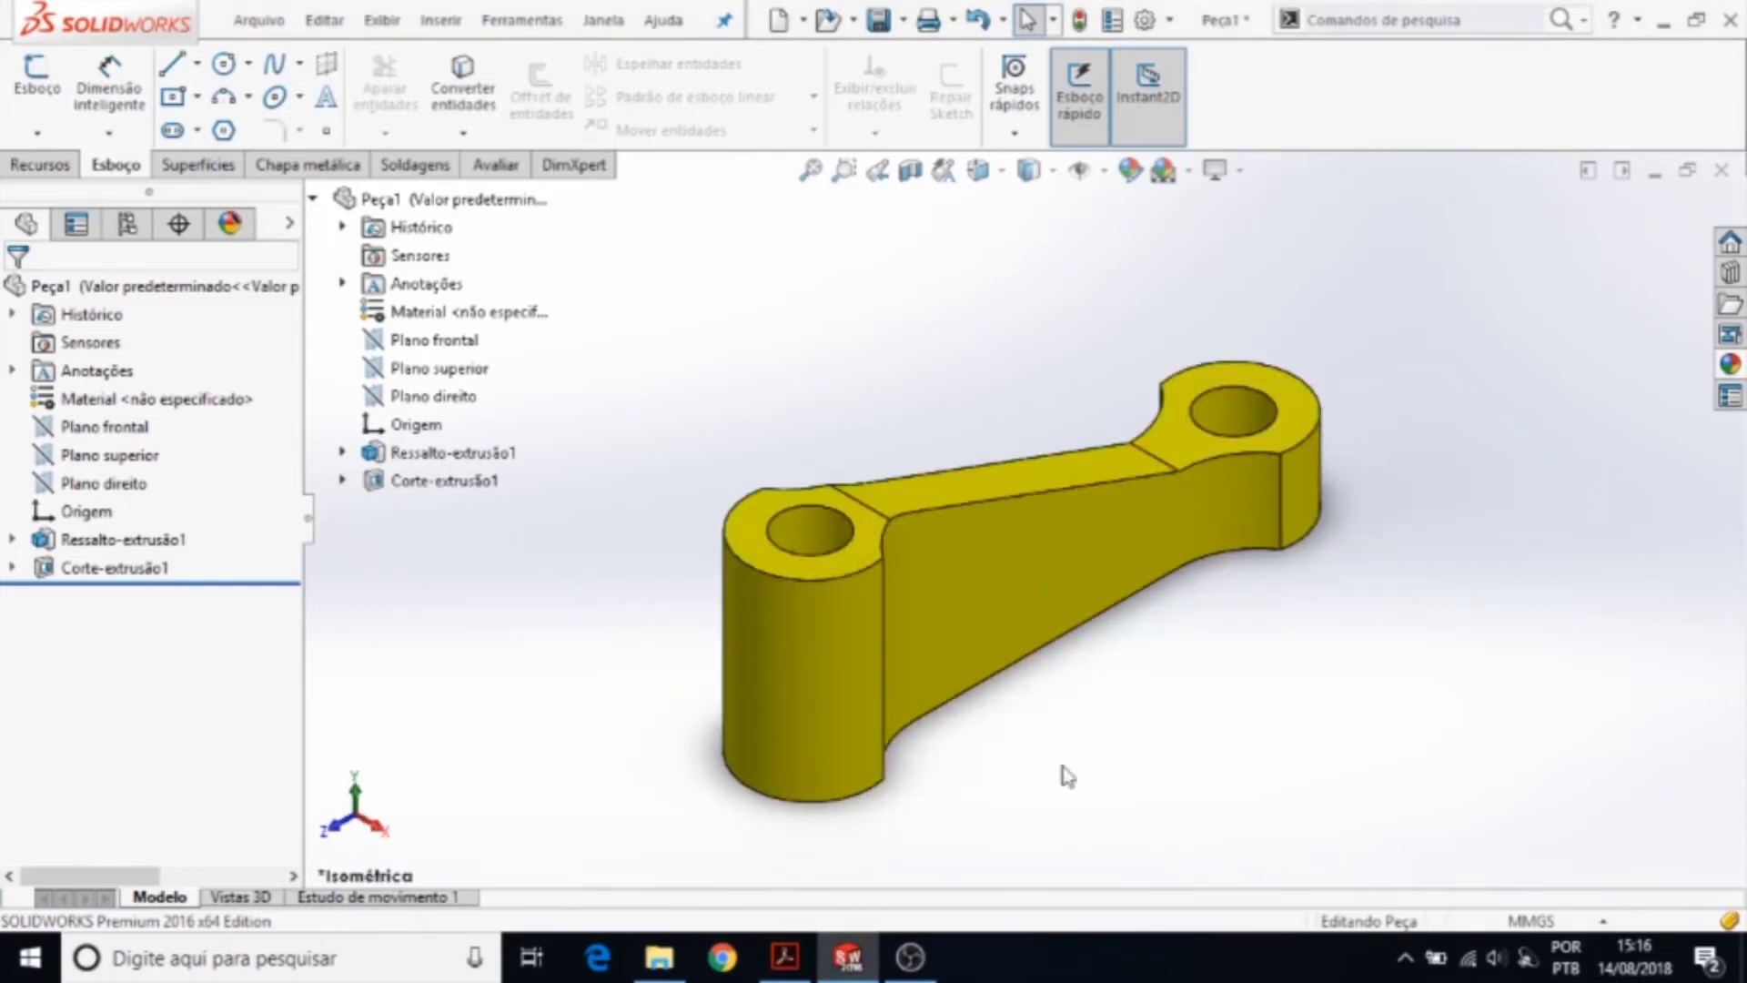
left_click(800, 963)
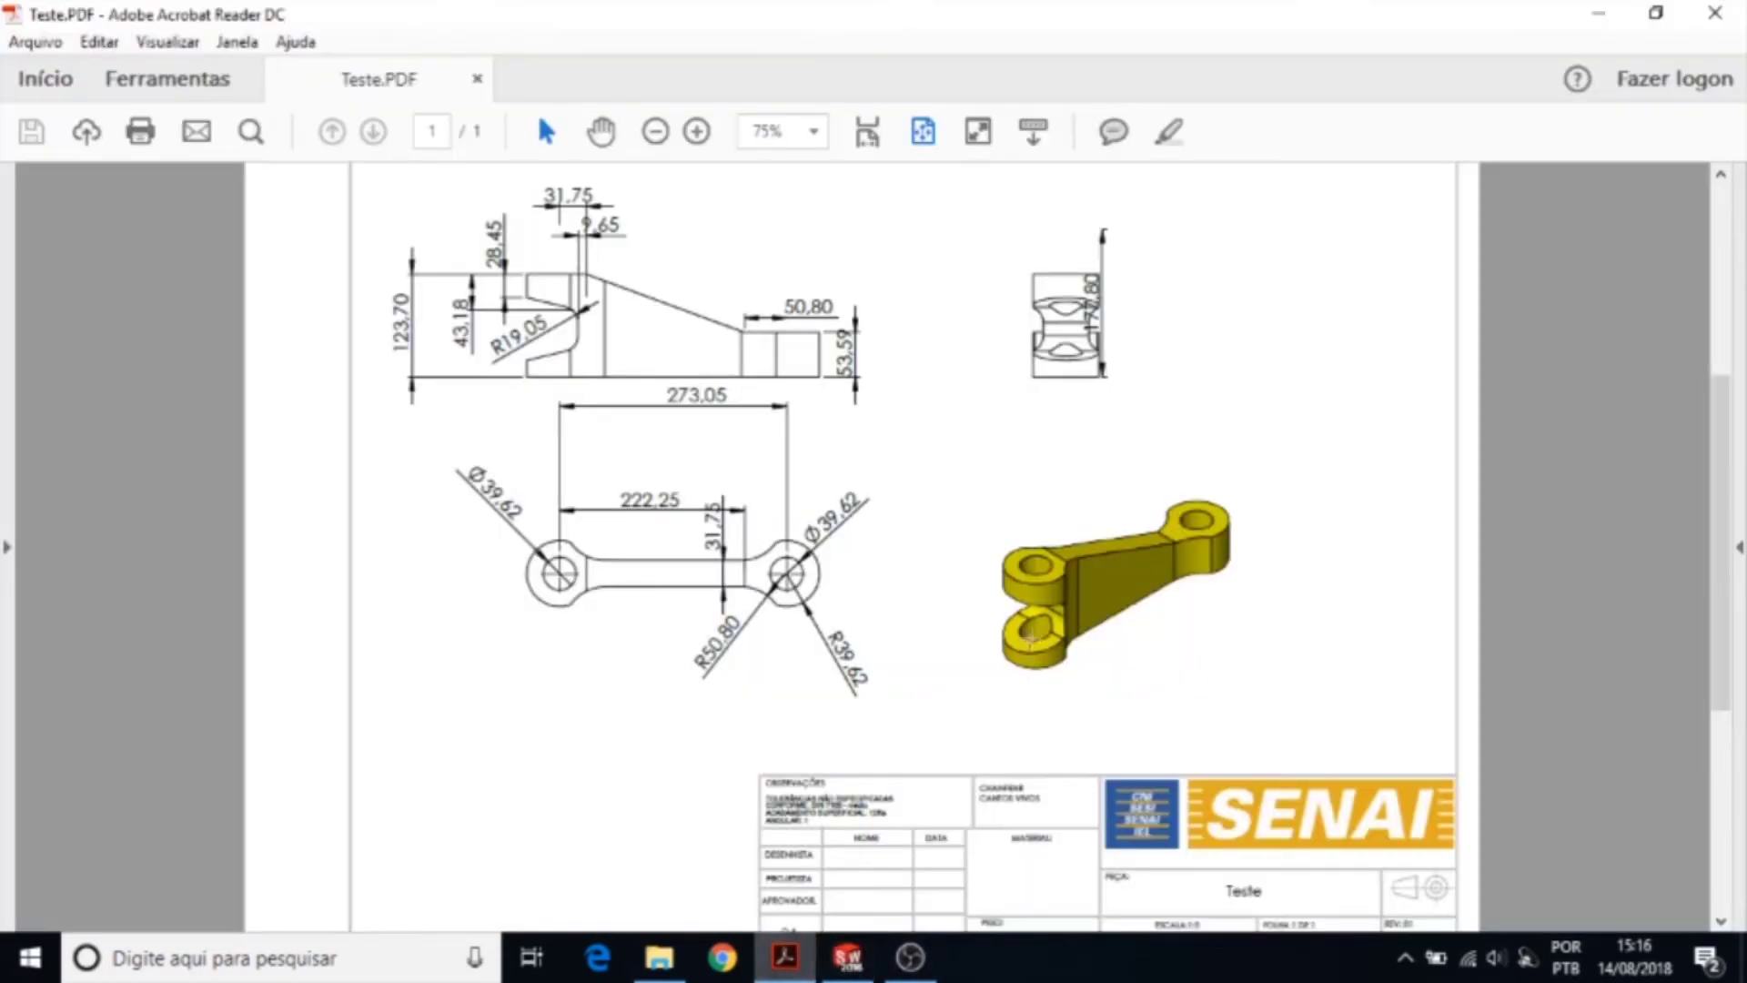
left_click(847, 958)
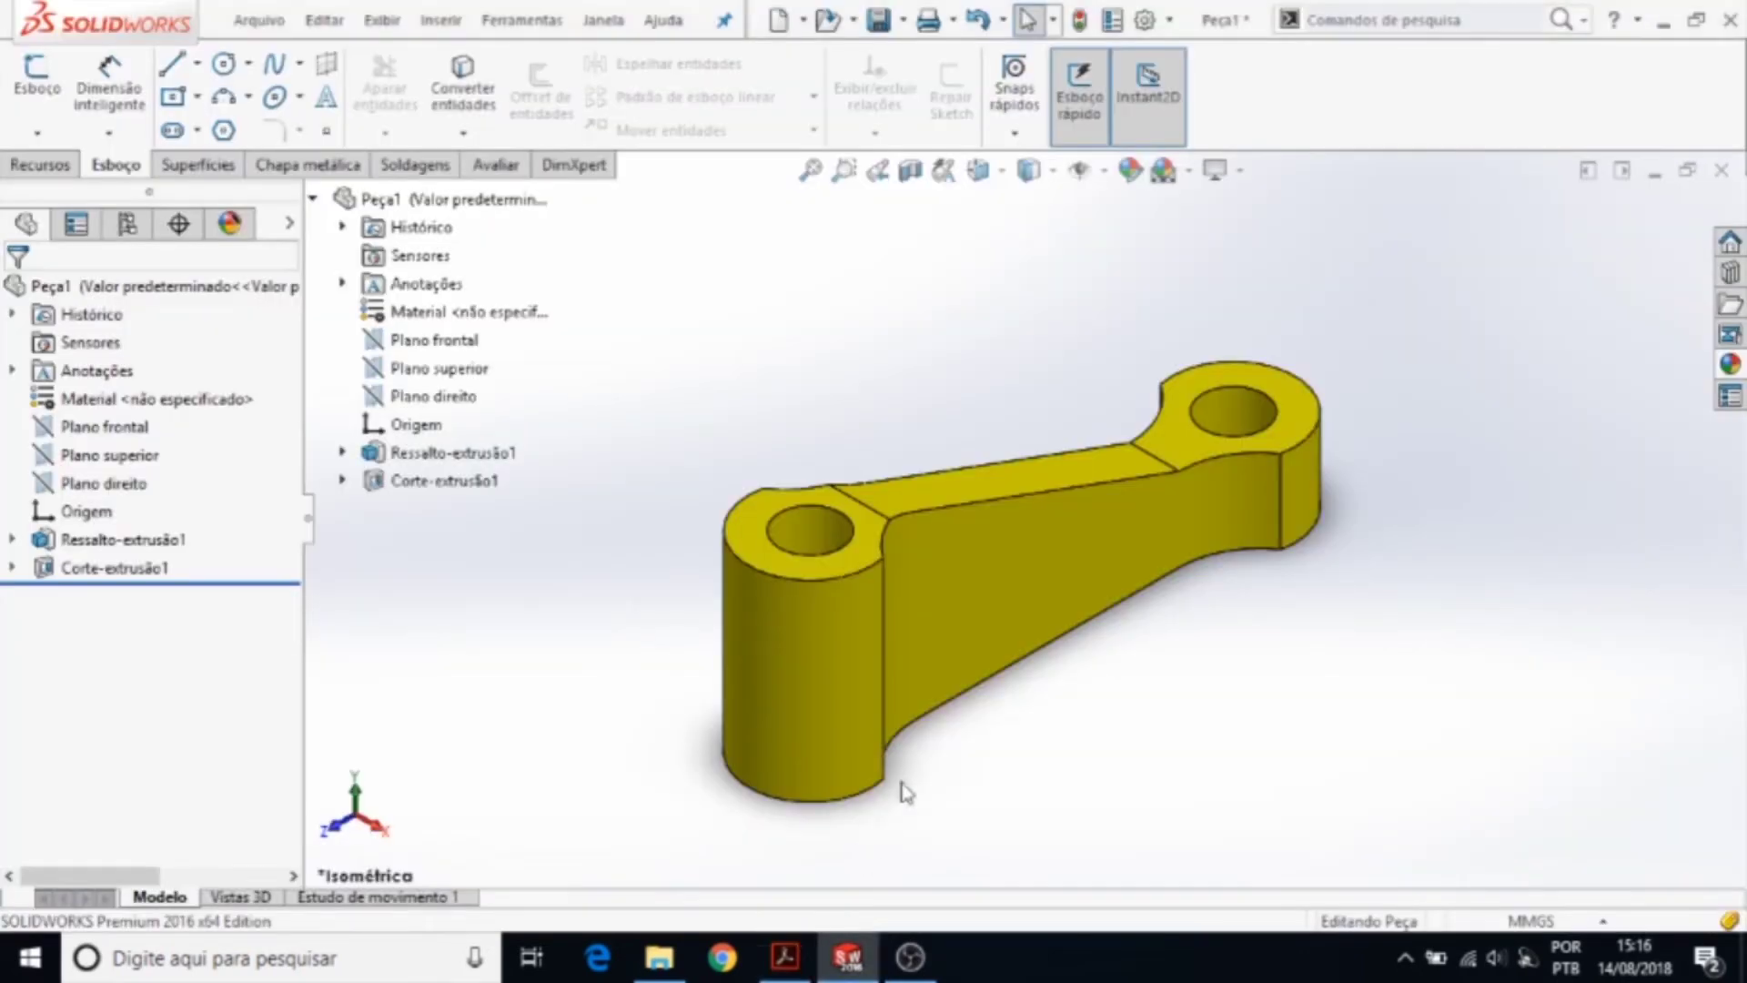
scroll(953, 606, "up", 4)
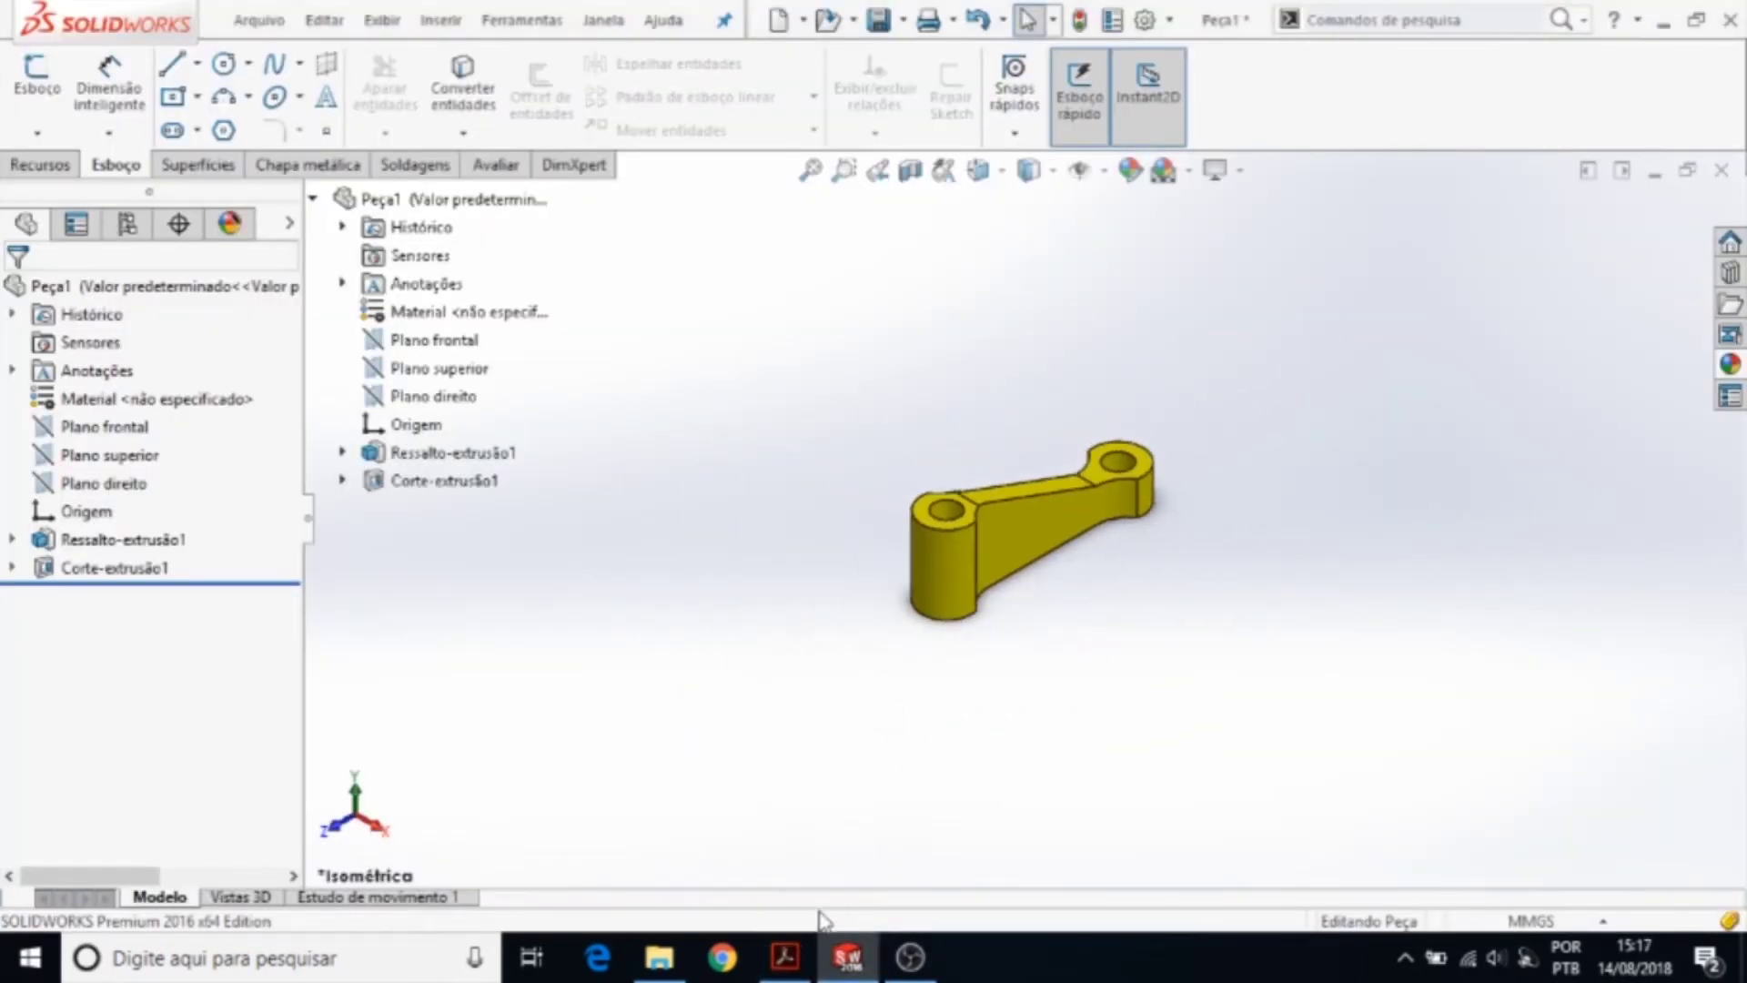
left_click(785, 955)
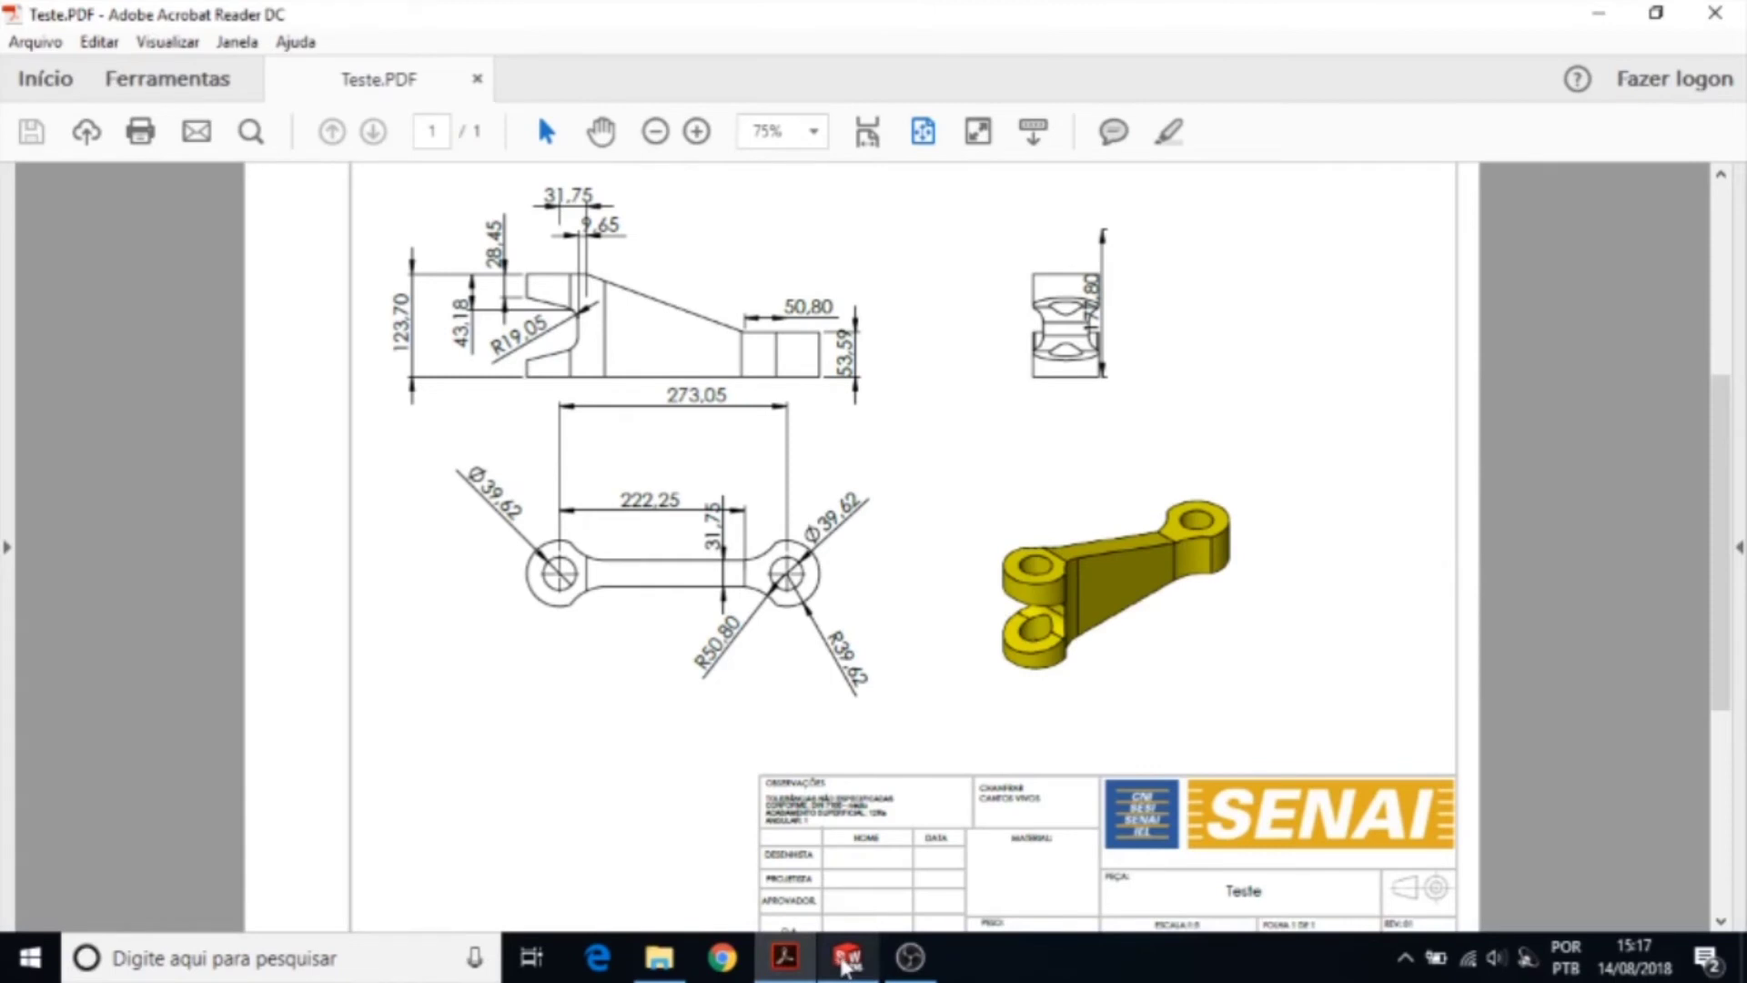
left_click(815, 969)
left_click(813, 965)
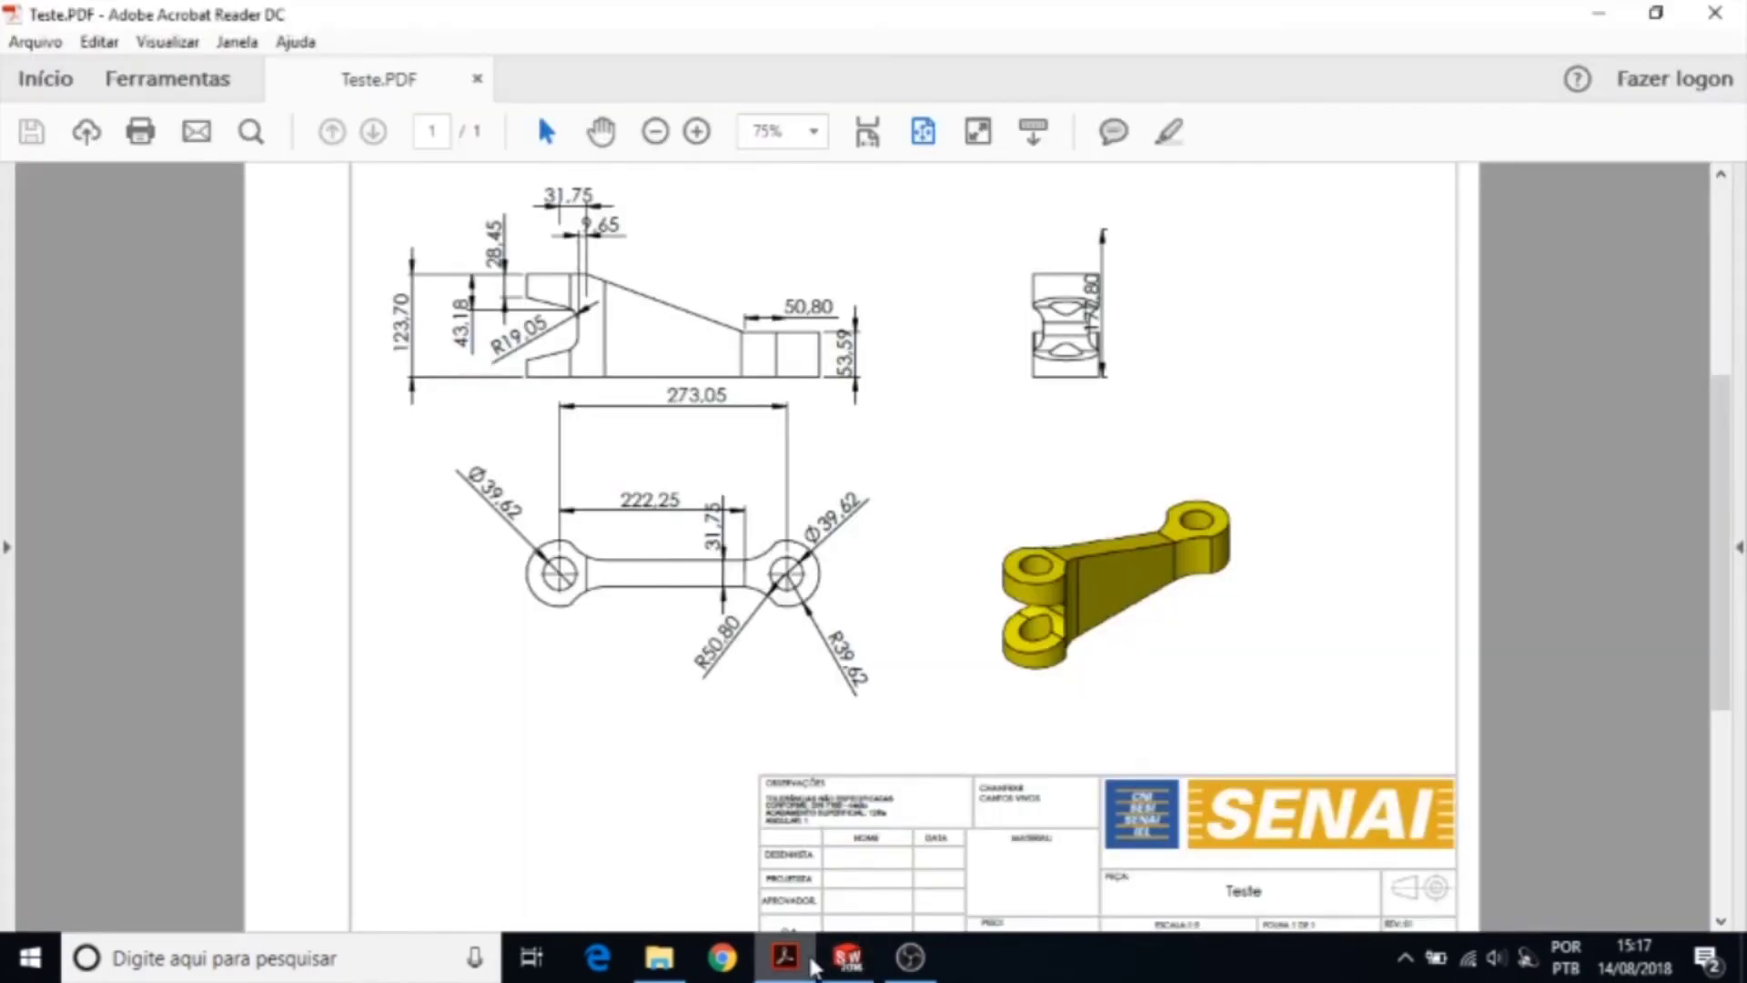
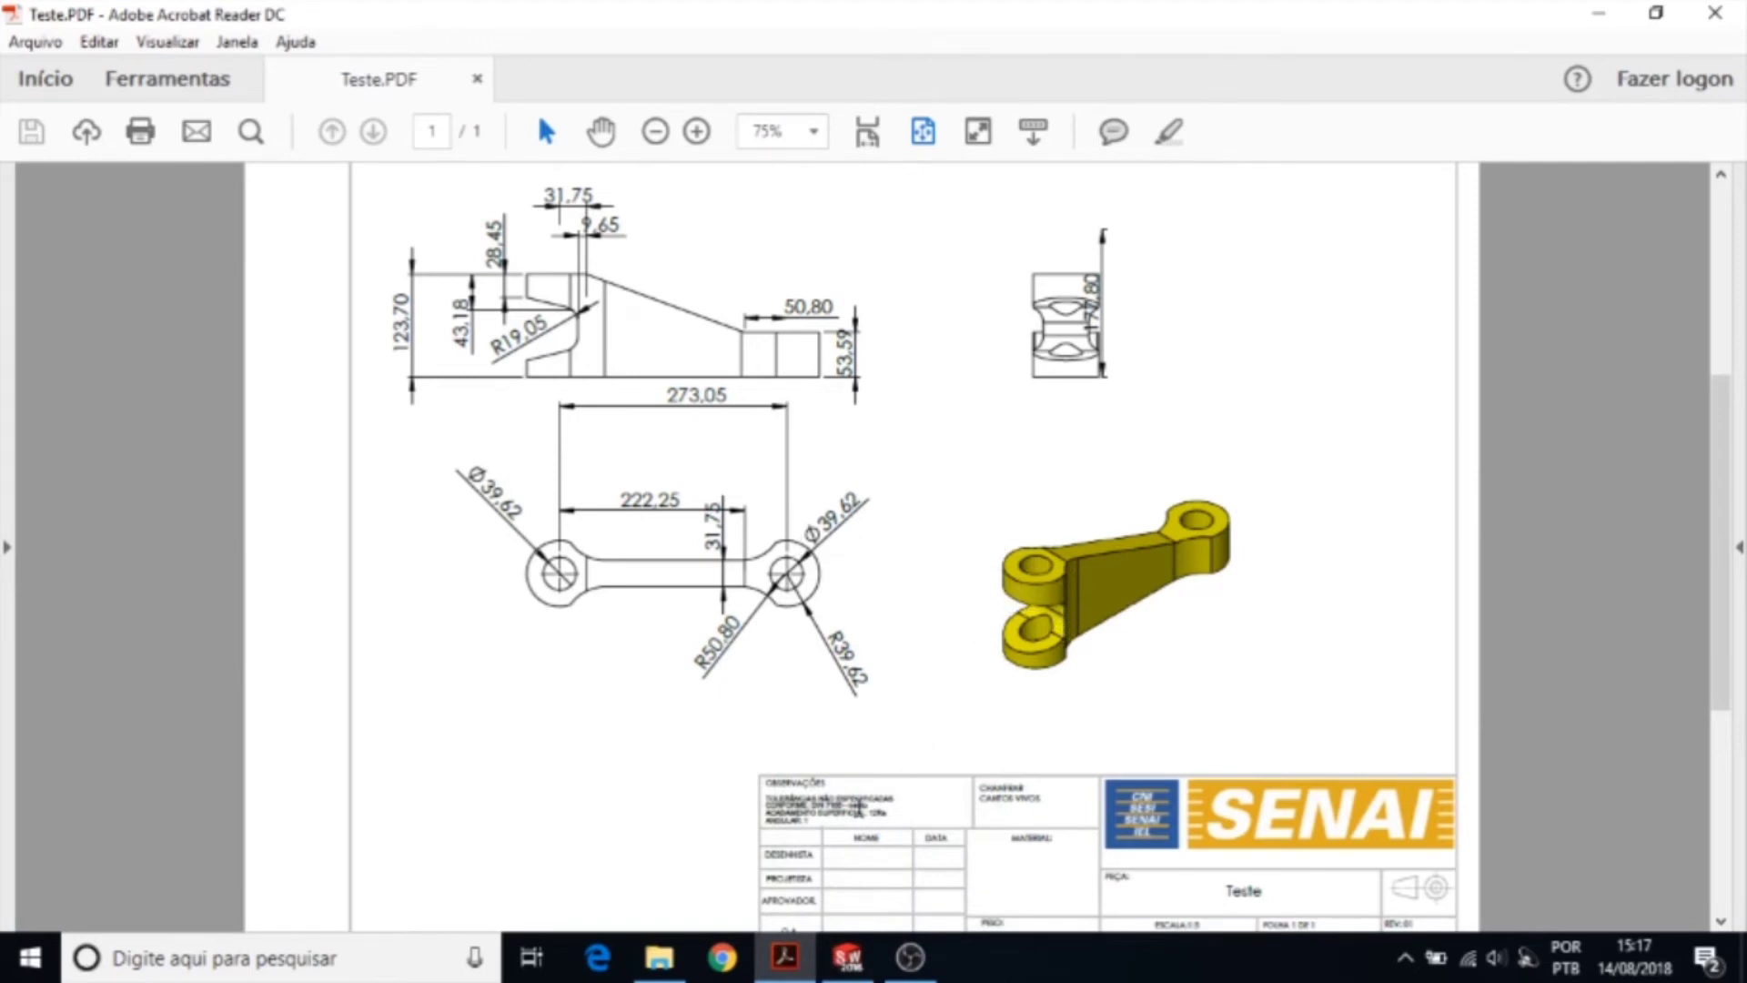
- Bring the SolidWorks part Peça1 back in front of the Teste.PDF reference drawing
left_click(847, 957)
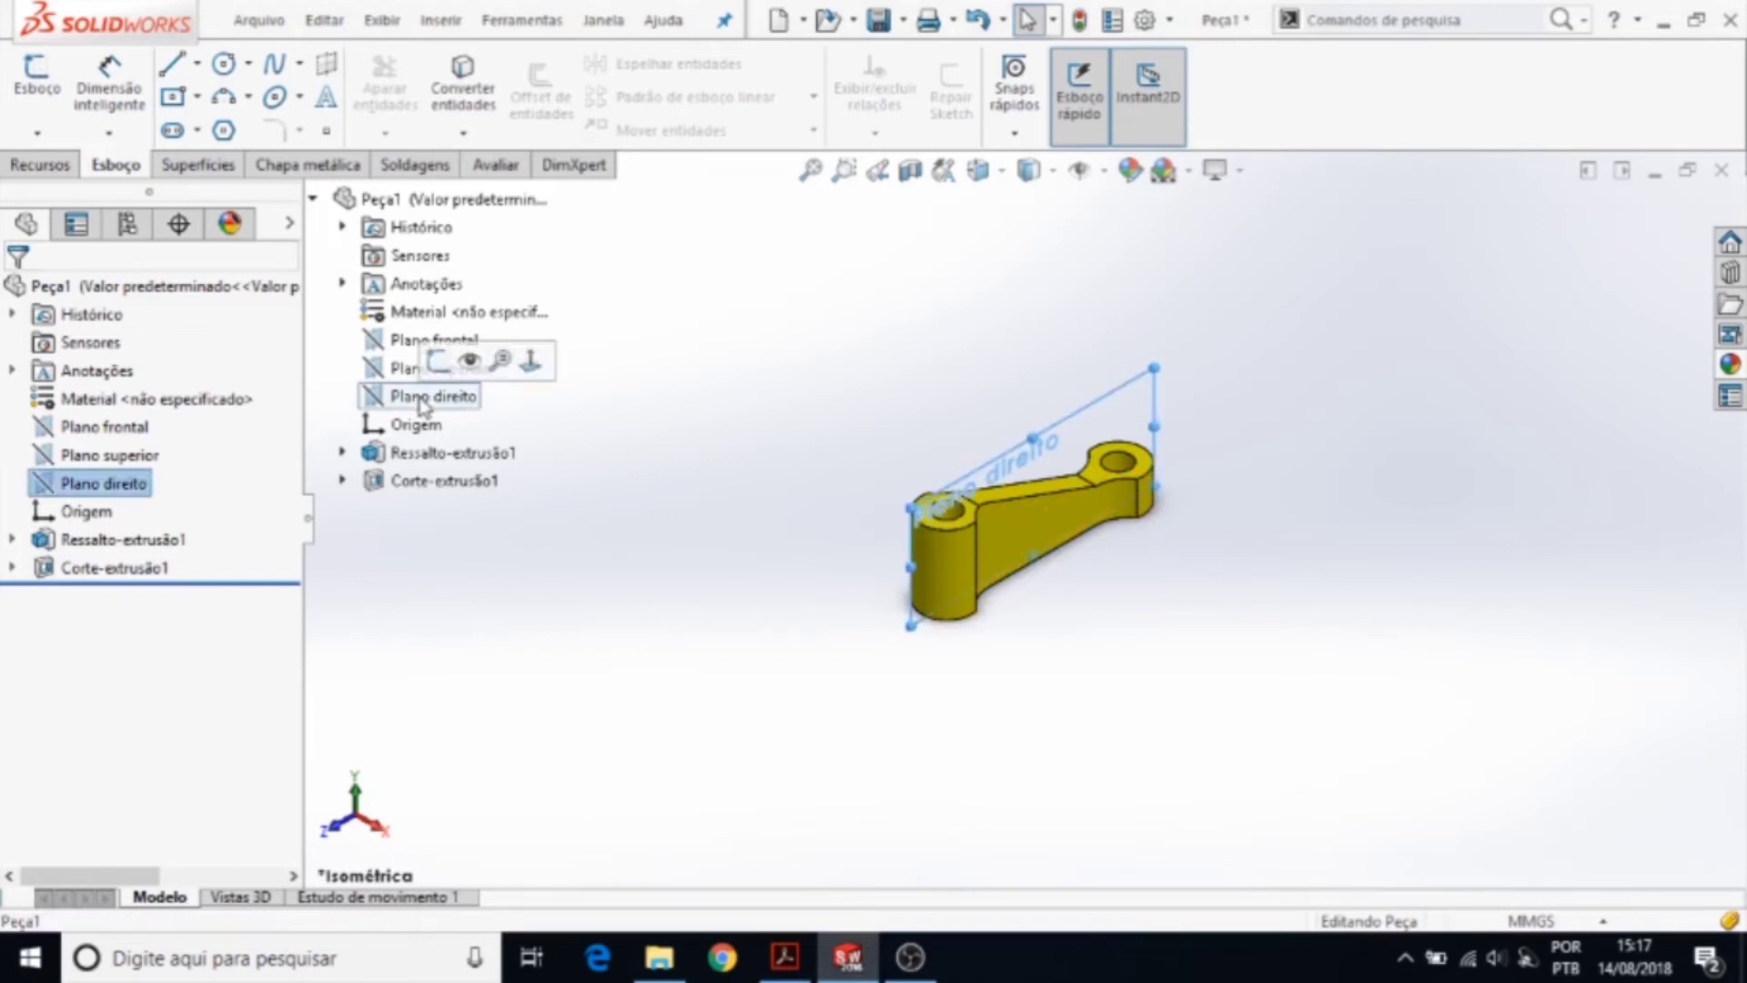
- Orient the part to the Right view and start a sketch on Plano direito
key("space")
left_click(305, 483)
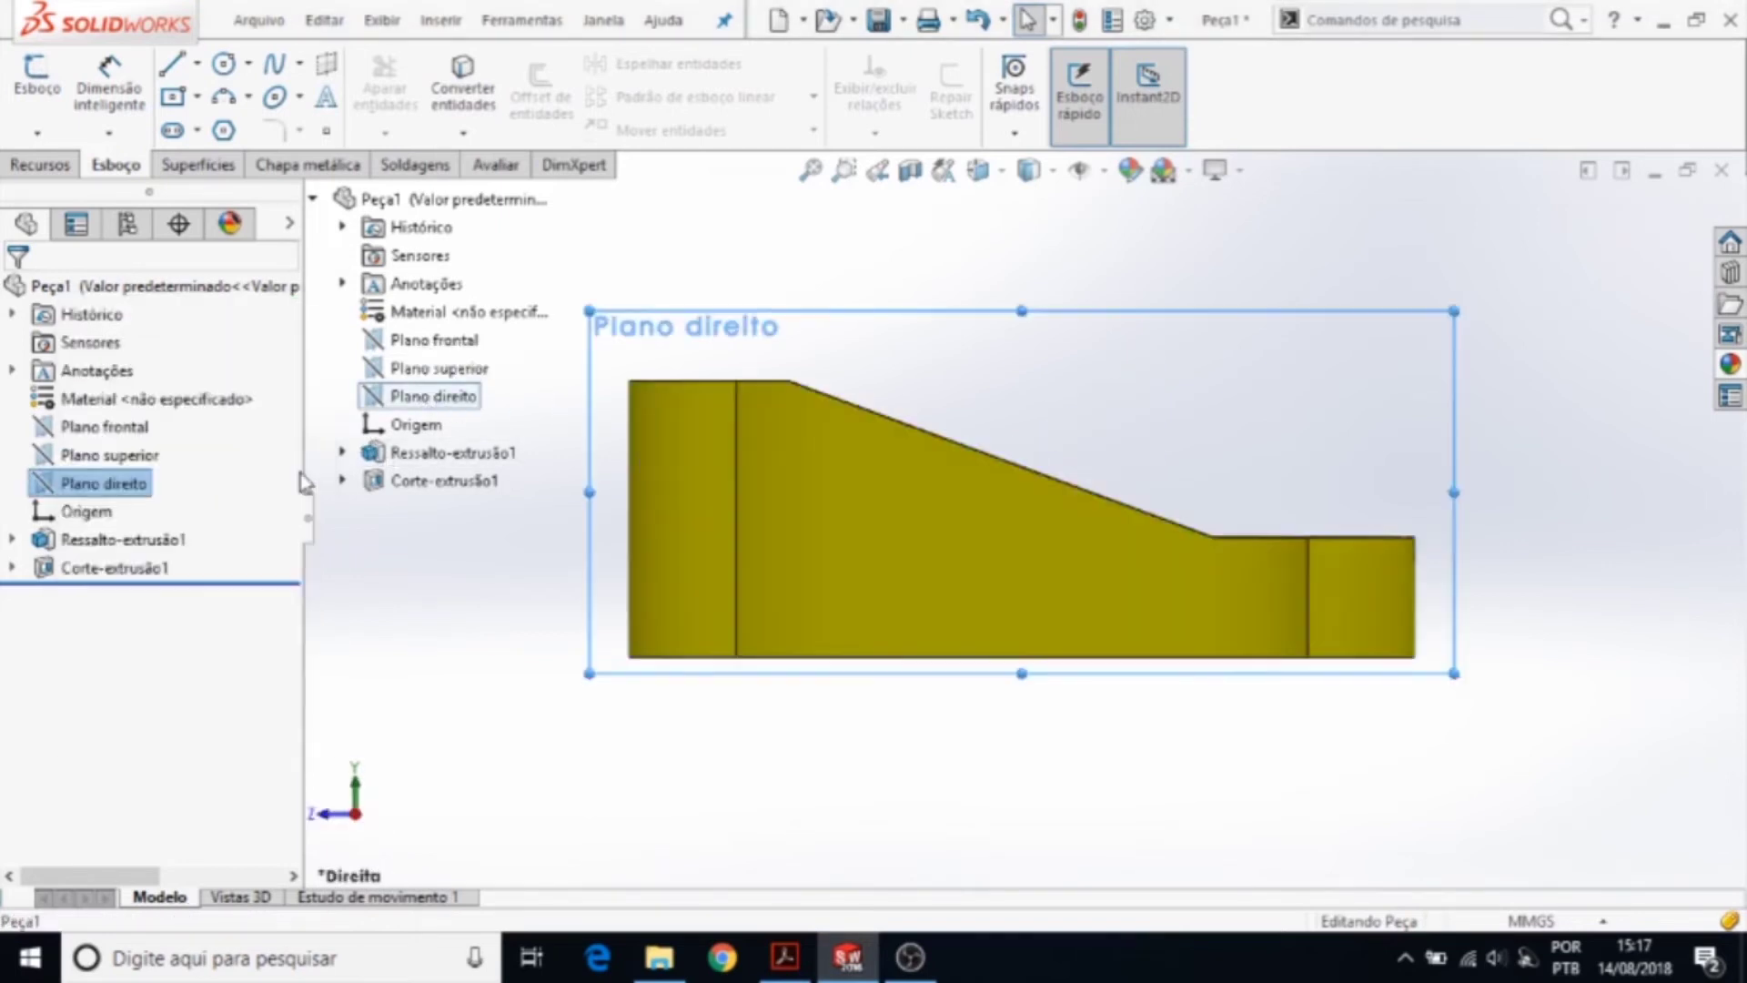
left_click(39, 77)
- Draw the slanted, vertical and horizontal slot lines over the left boss
left_click(171, 64)
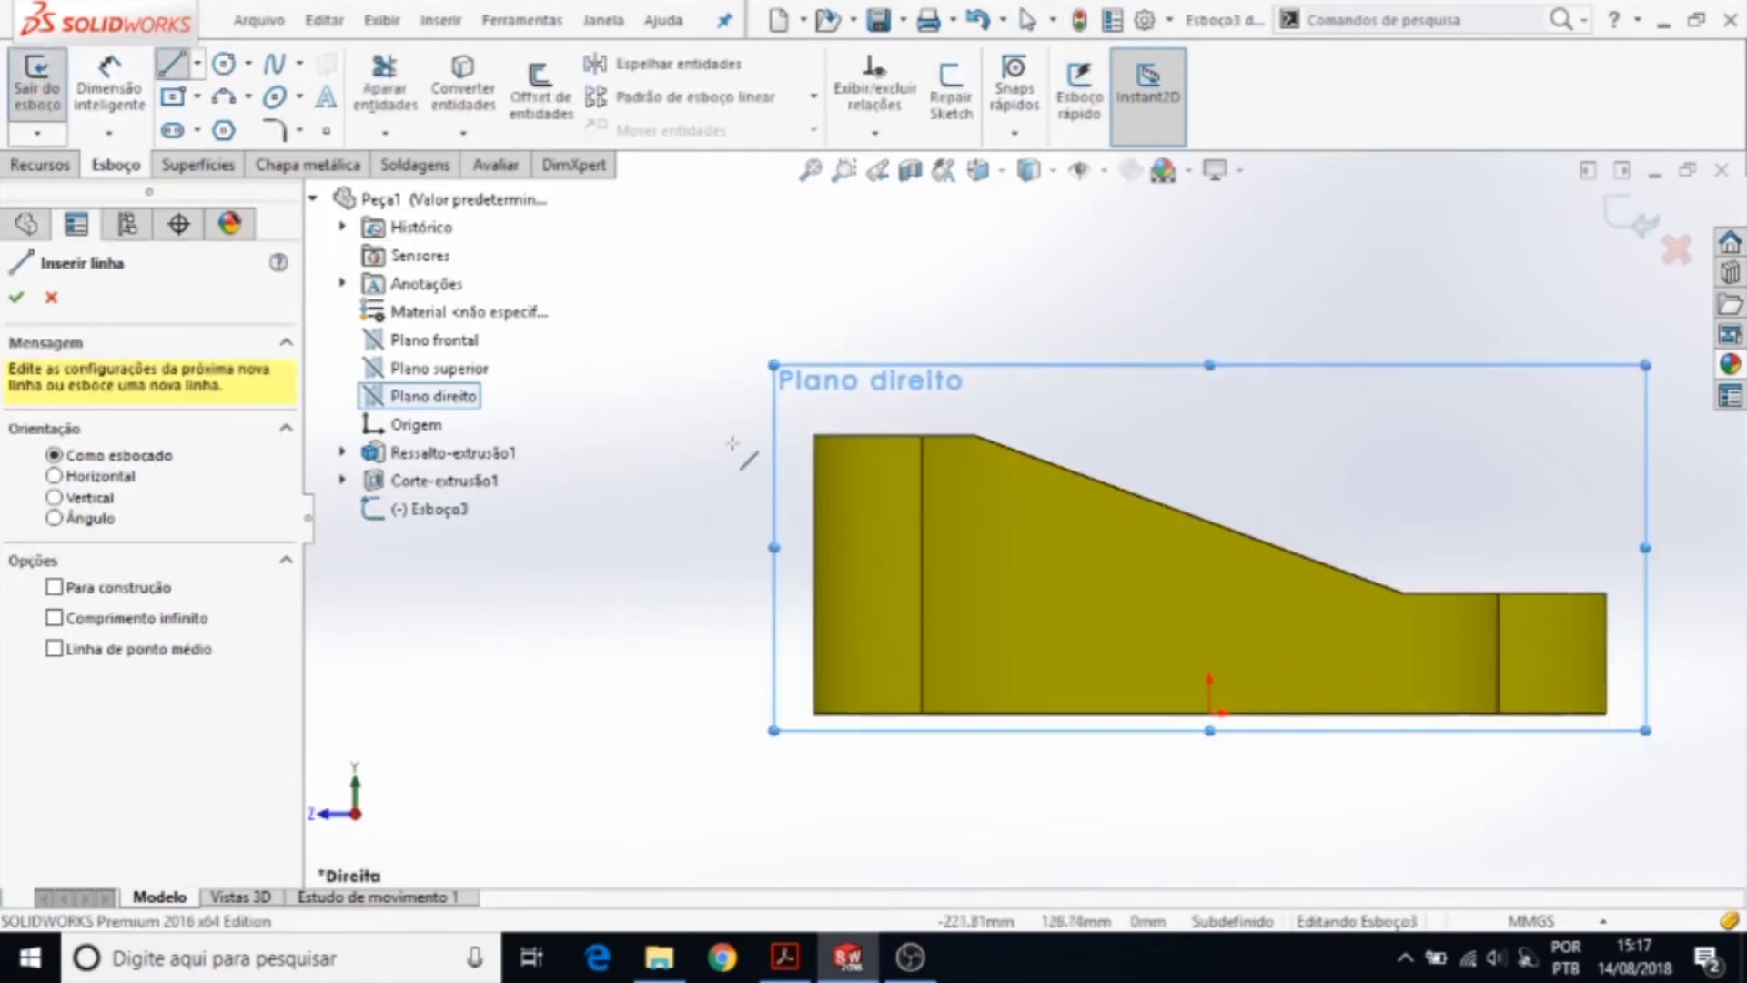
scroll(810, 477, "down", 2)
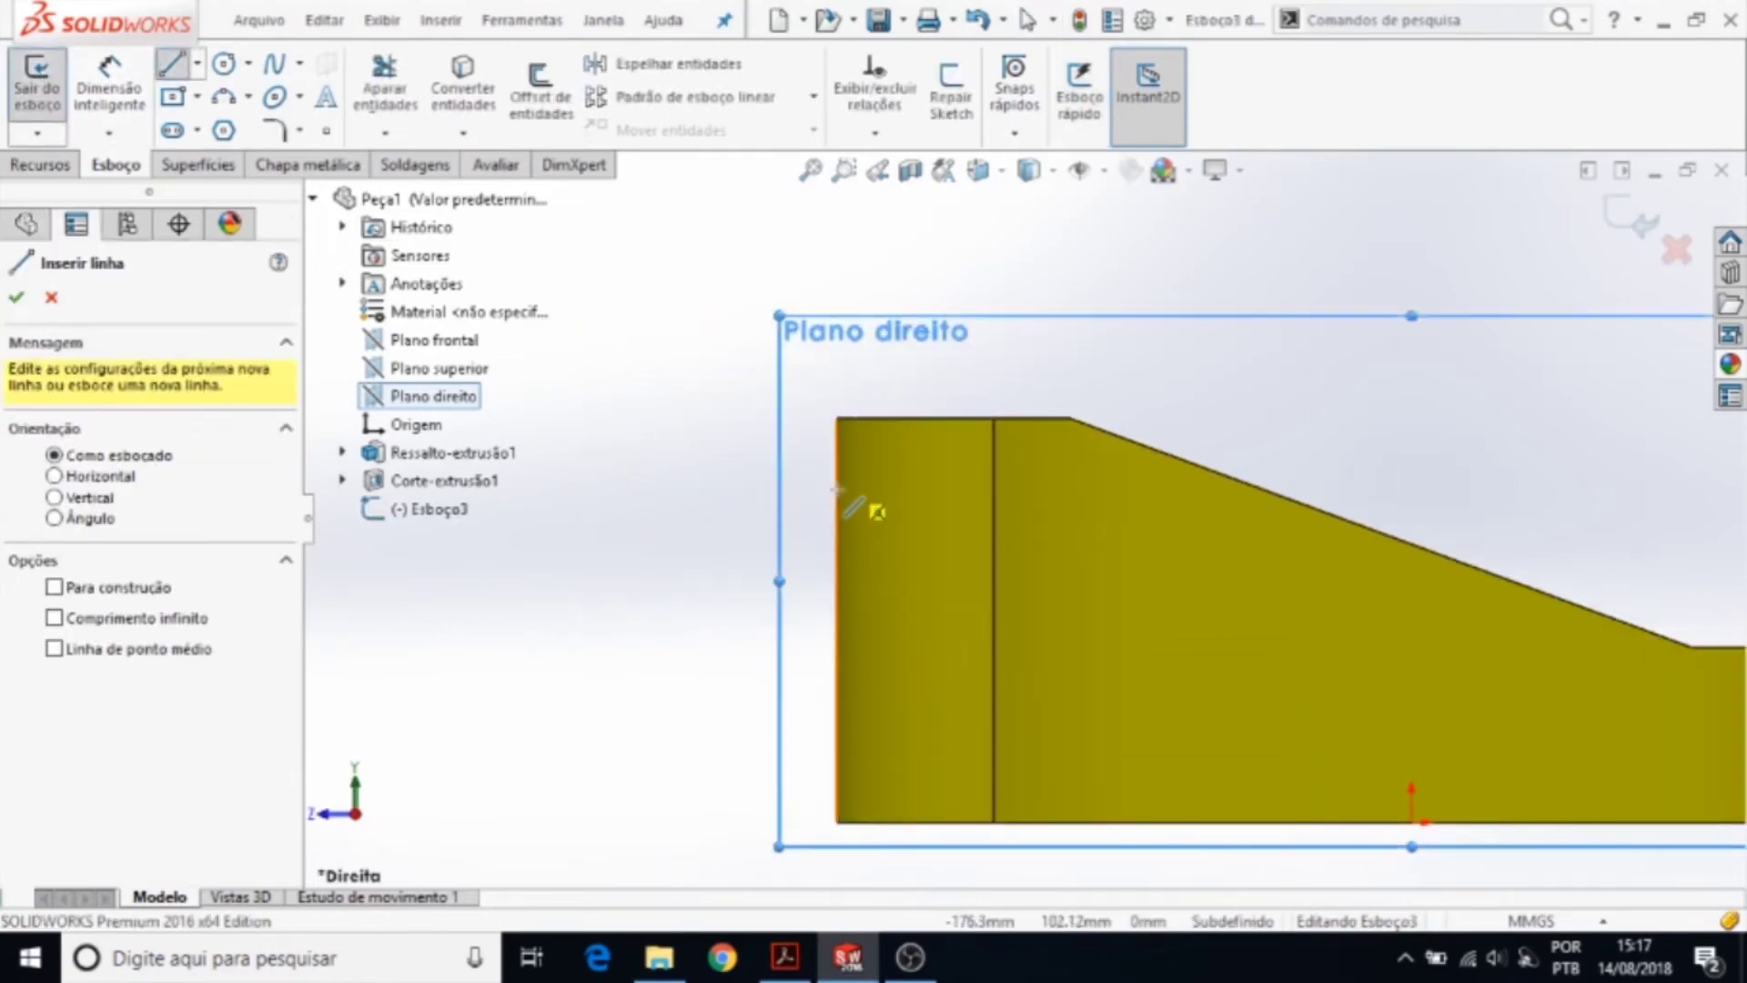
left_click(841, 491)
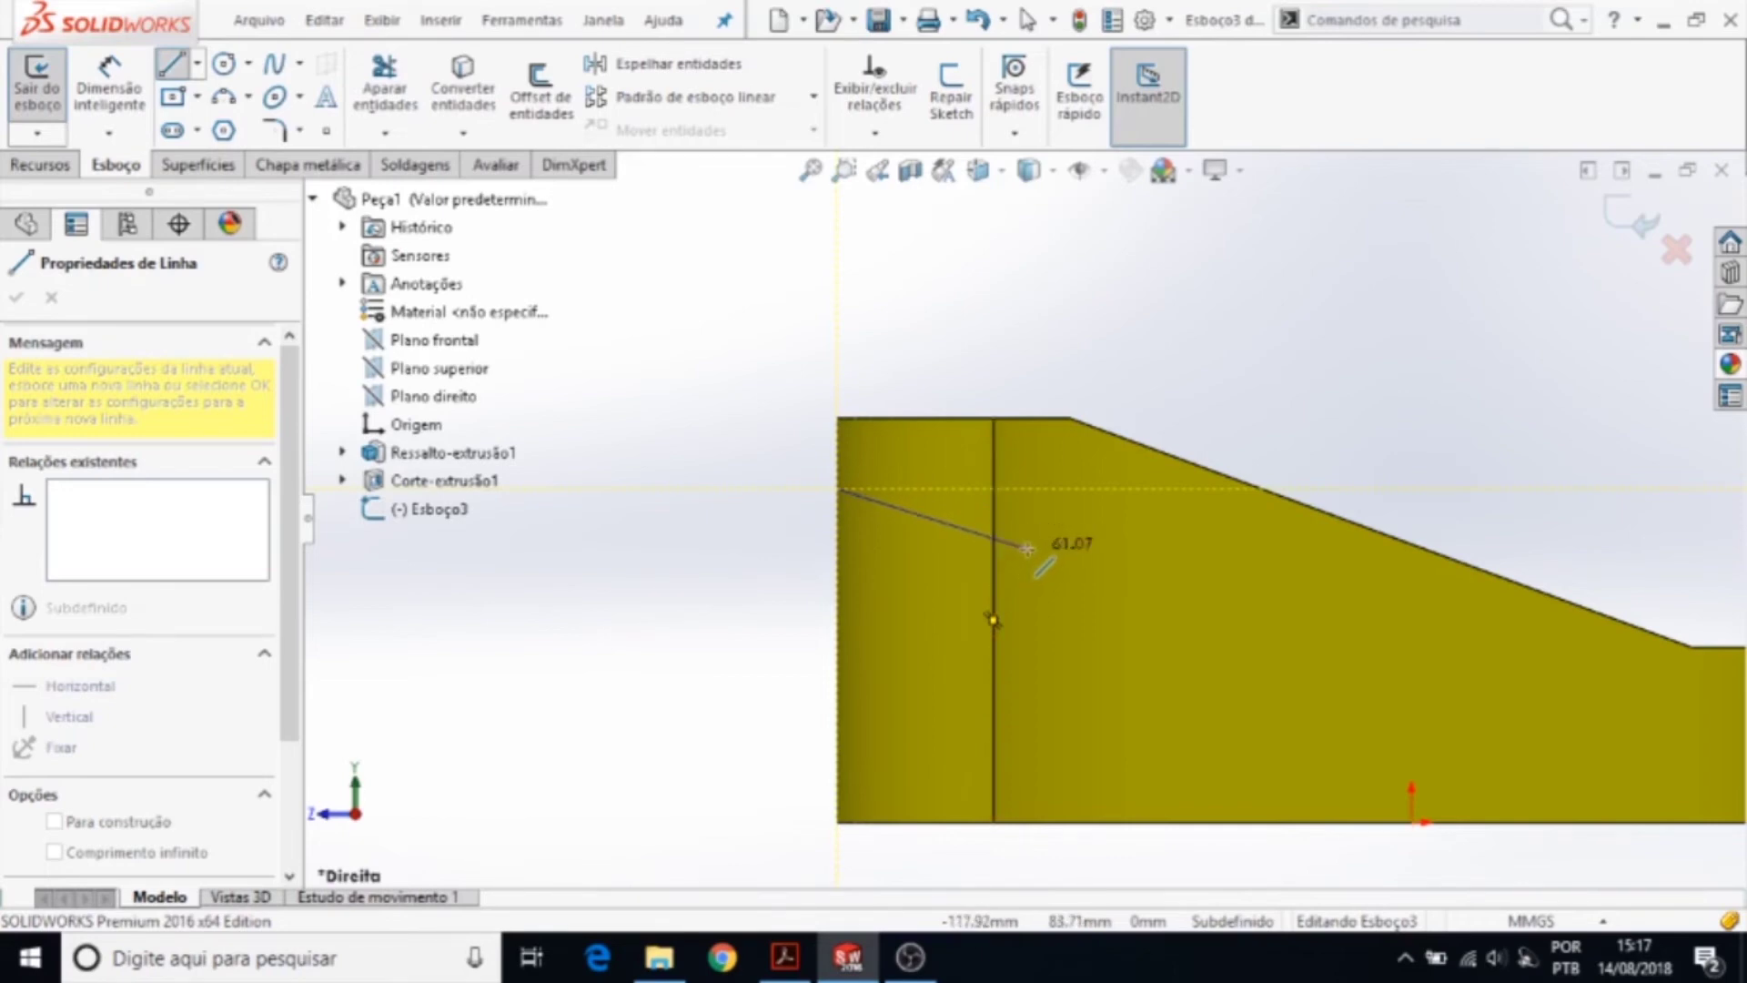
left_click(1027, 548)
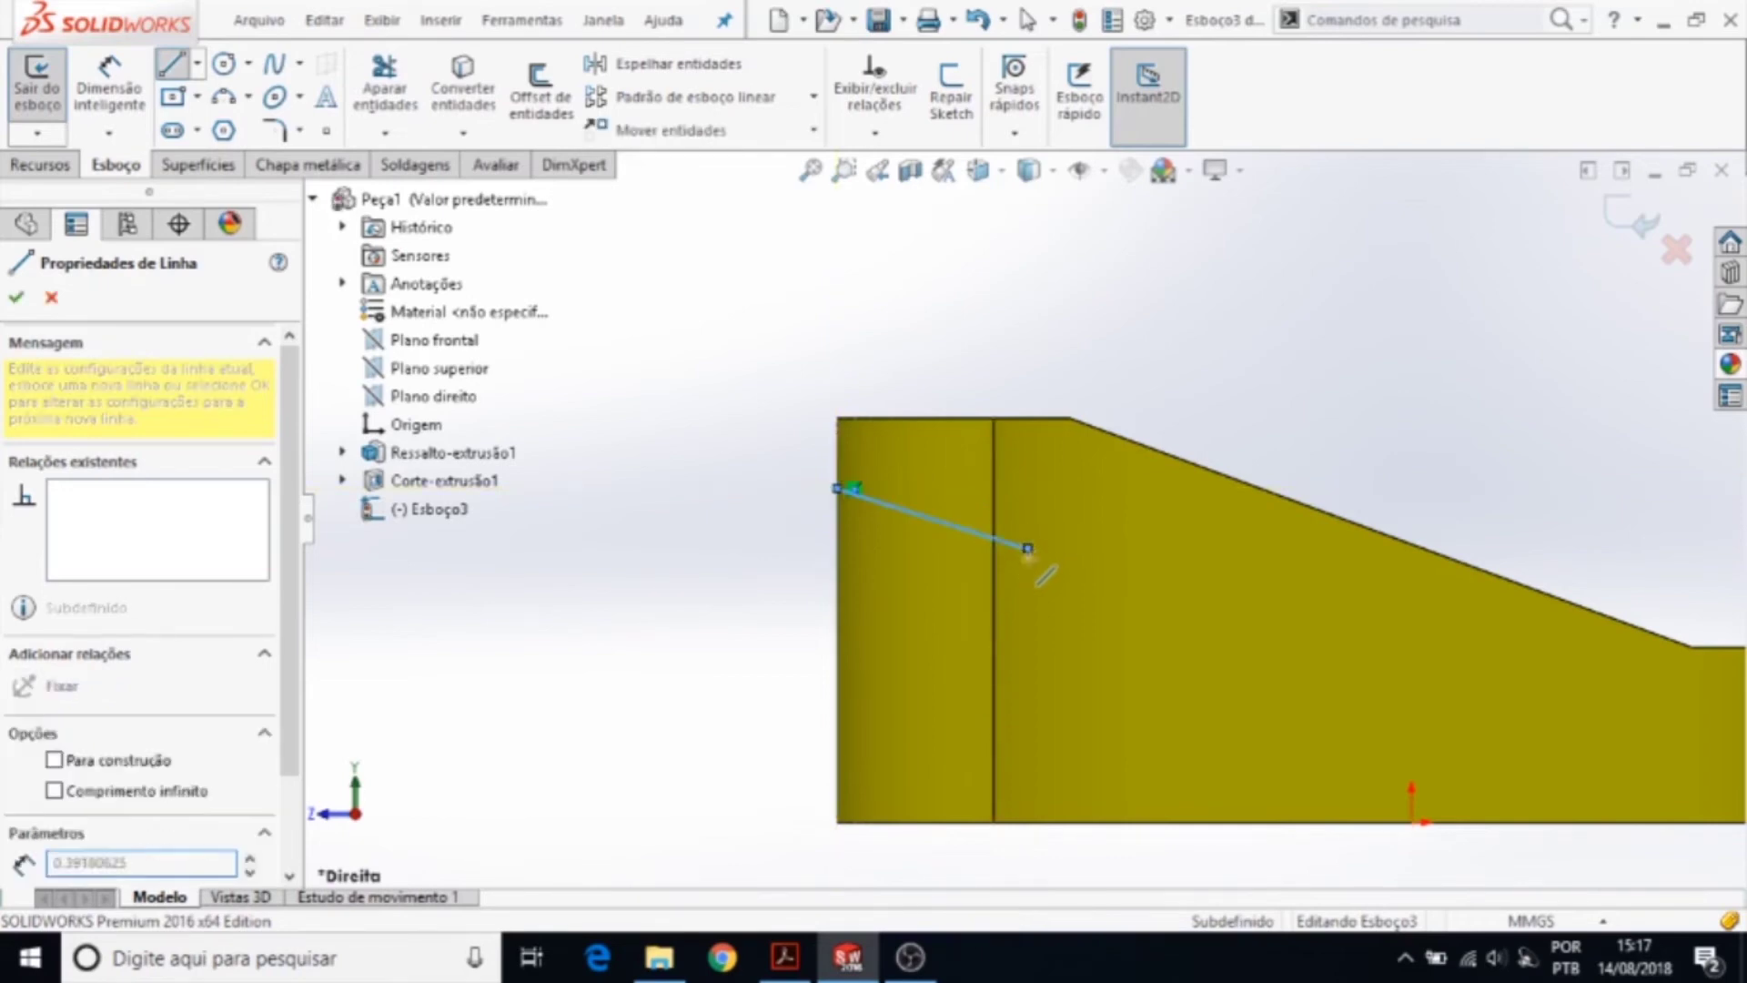
left_click(1027, 620)
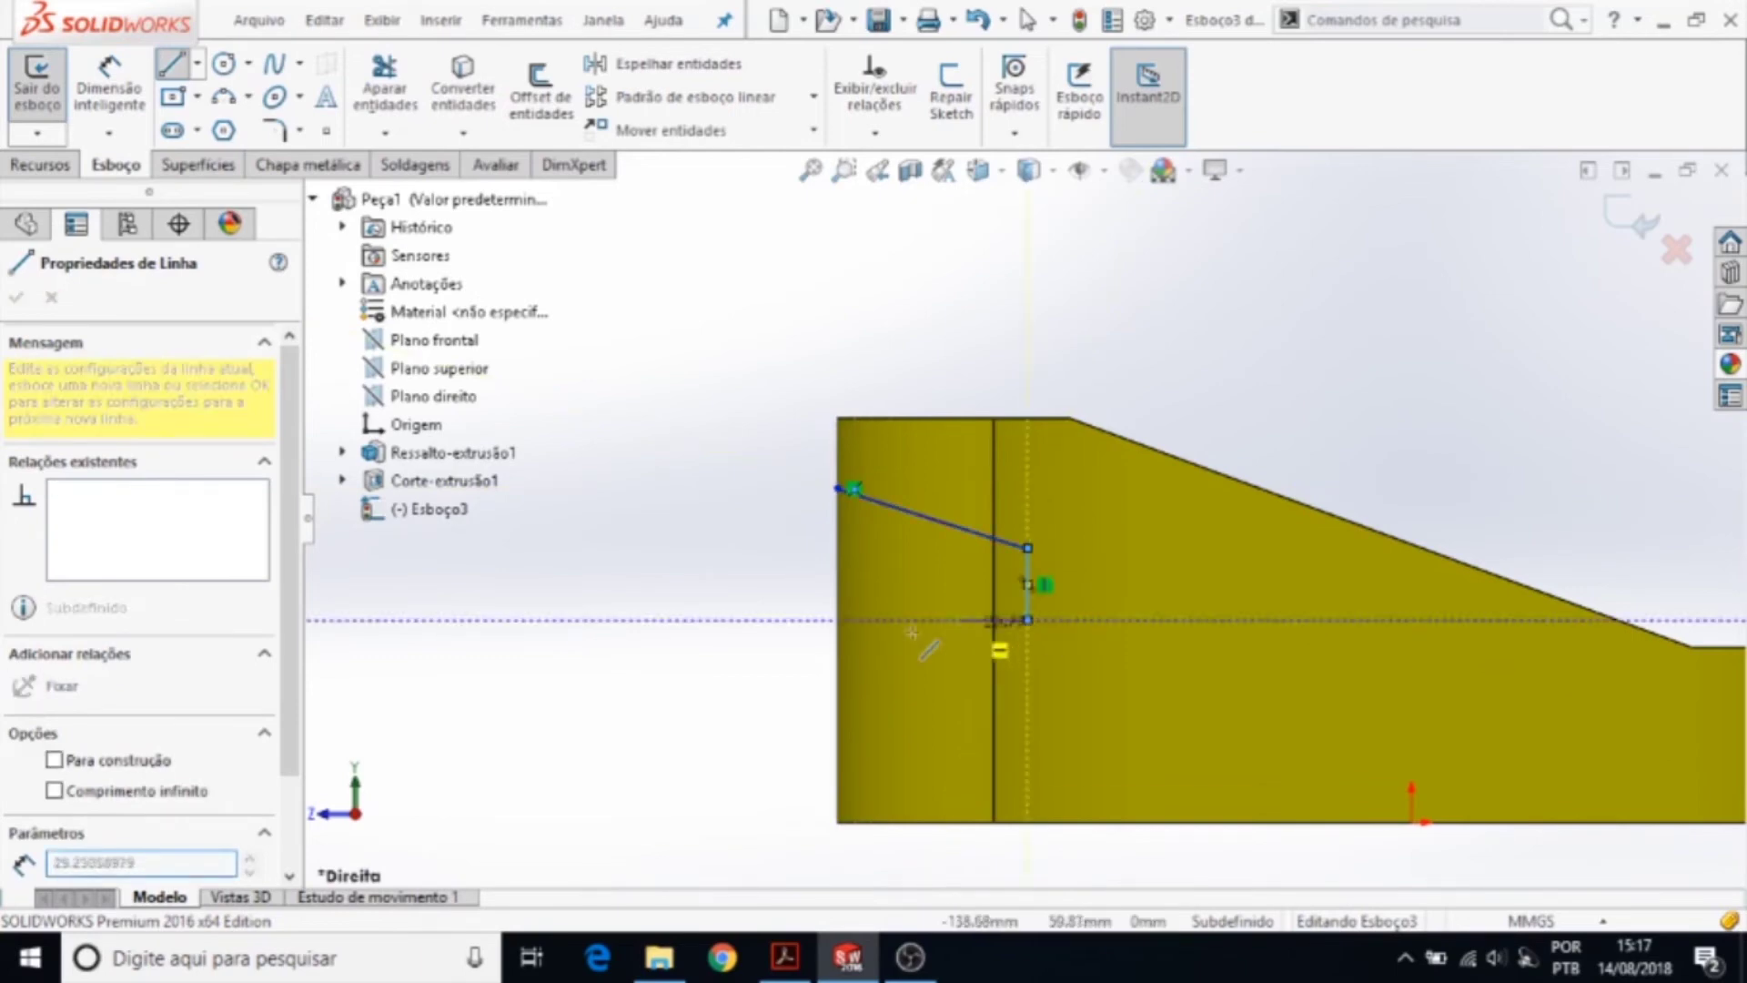
left_click(837, 620)
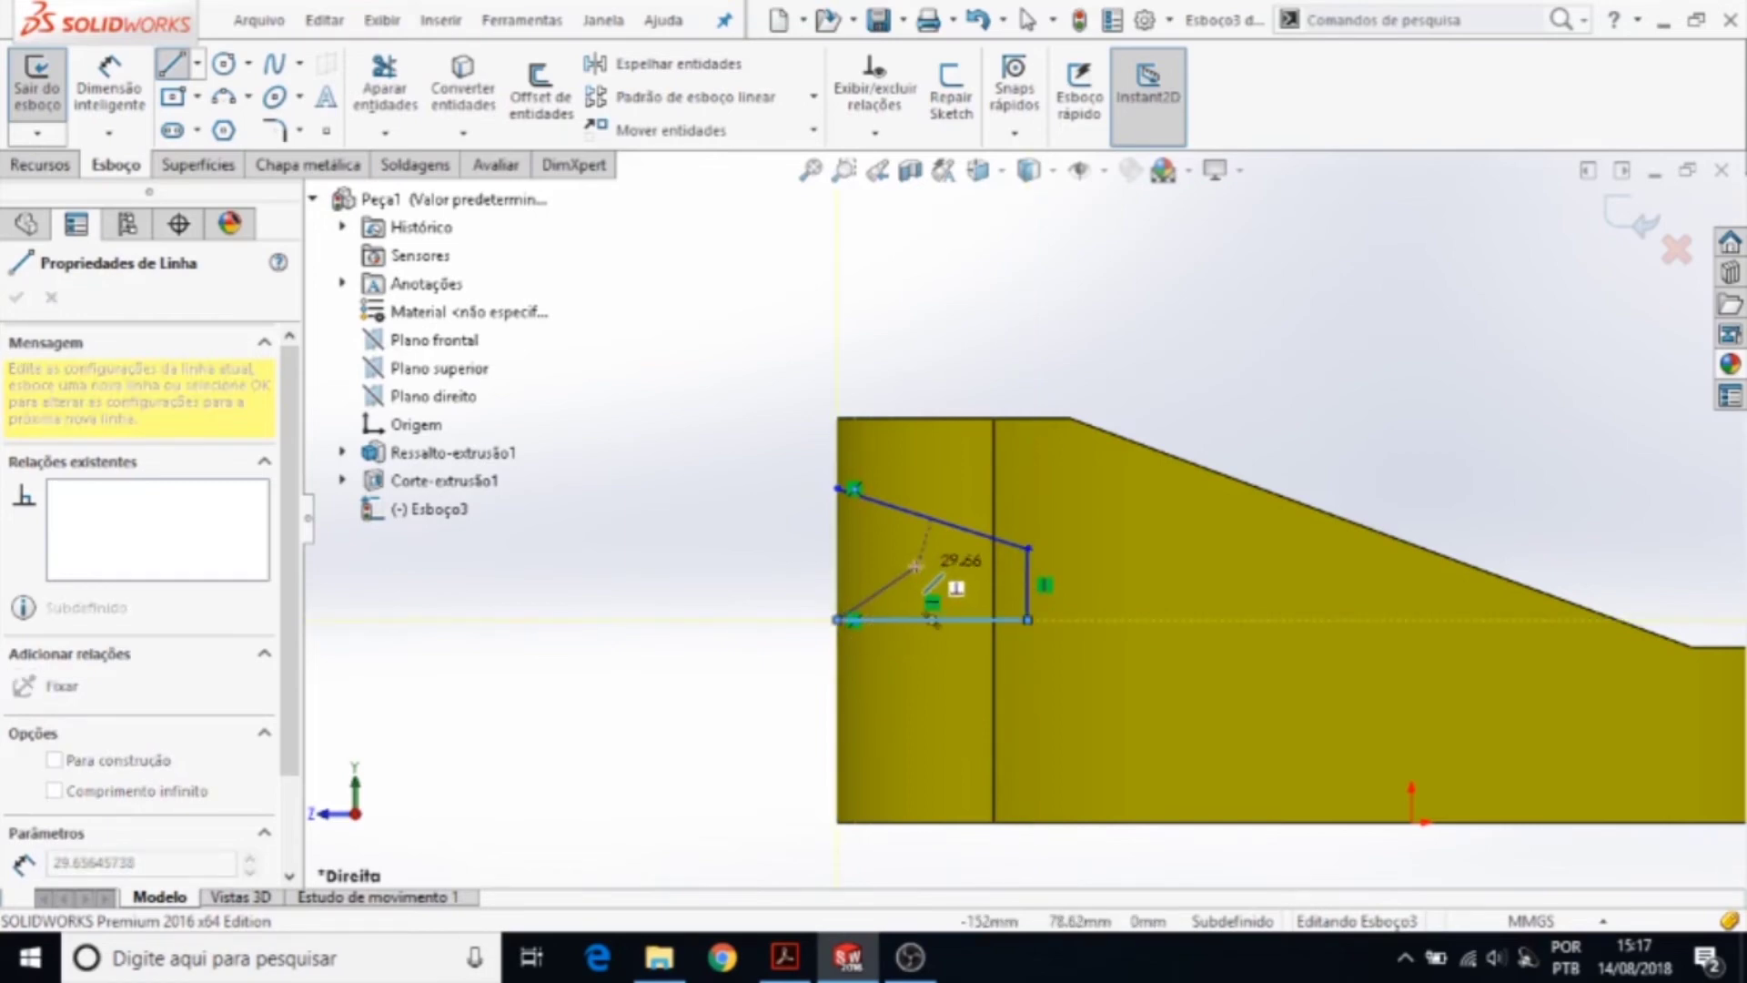
key("Escape")
- Lower the bottom horizontal line slightly and convert it to construction geometry
scroll(878, 604, "down", 1)
left_click(846, 624)
left_click_drag(847, 624, 843, 653)
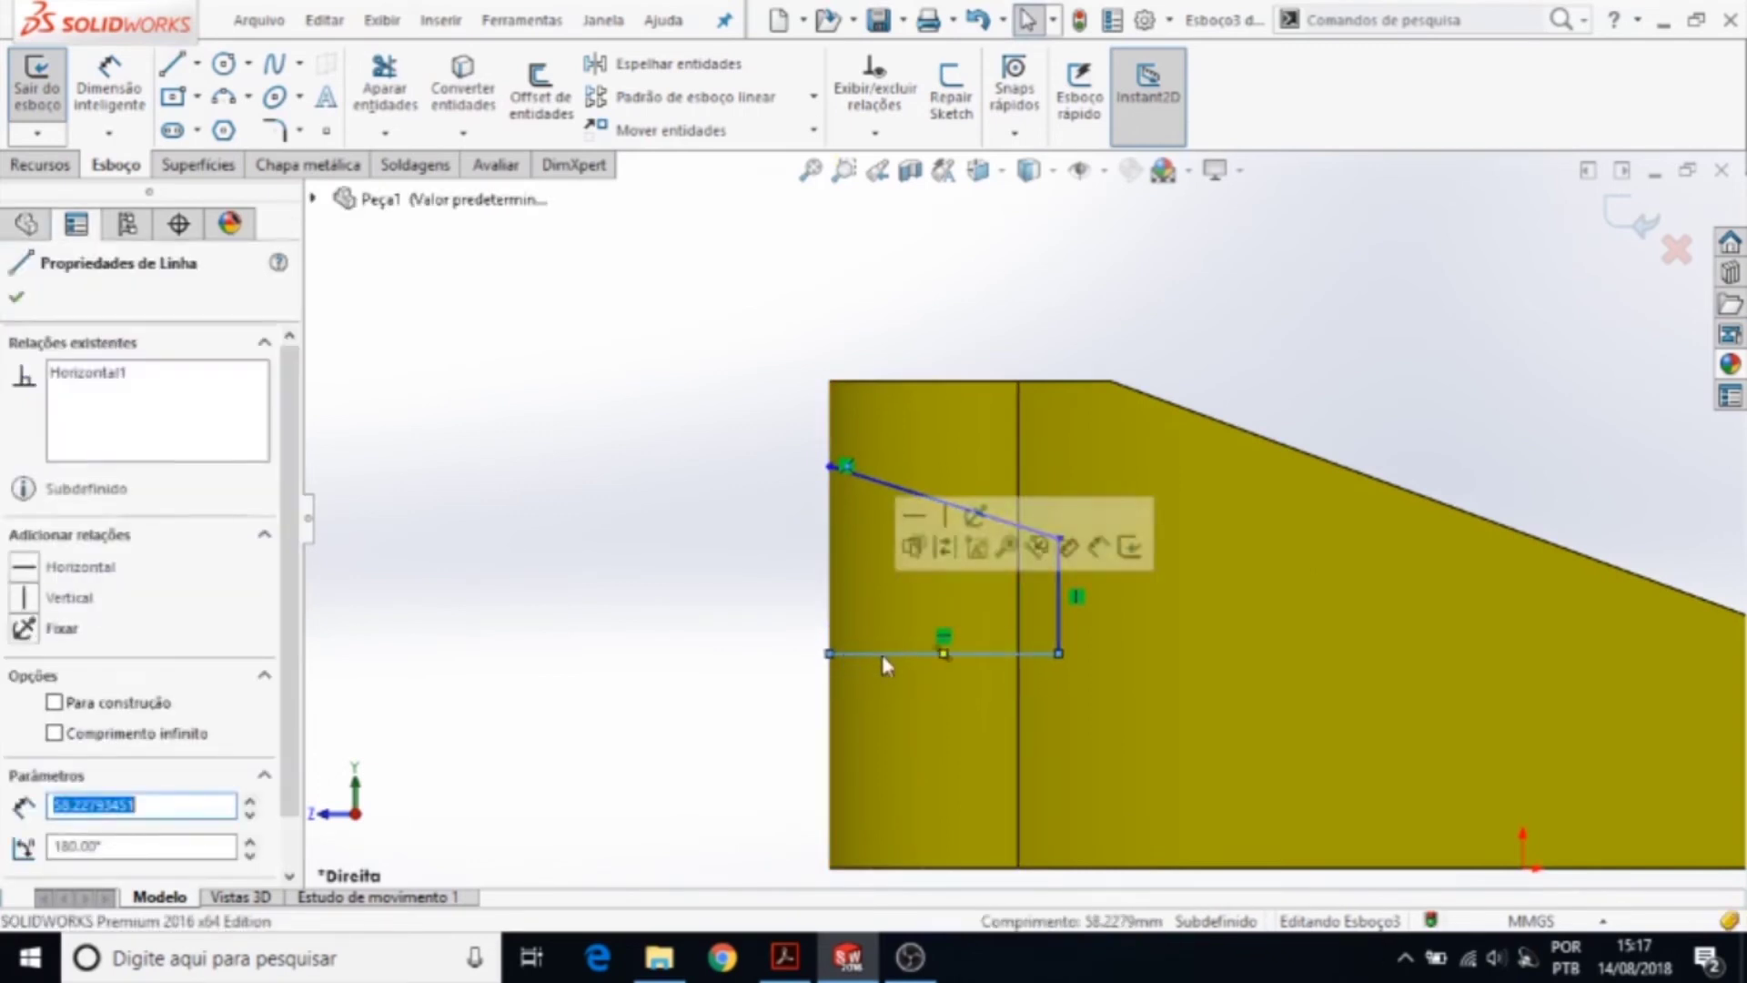
key("Escape")
scroll(910, 692, "down", 2)
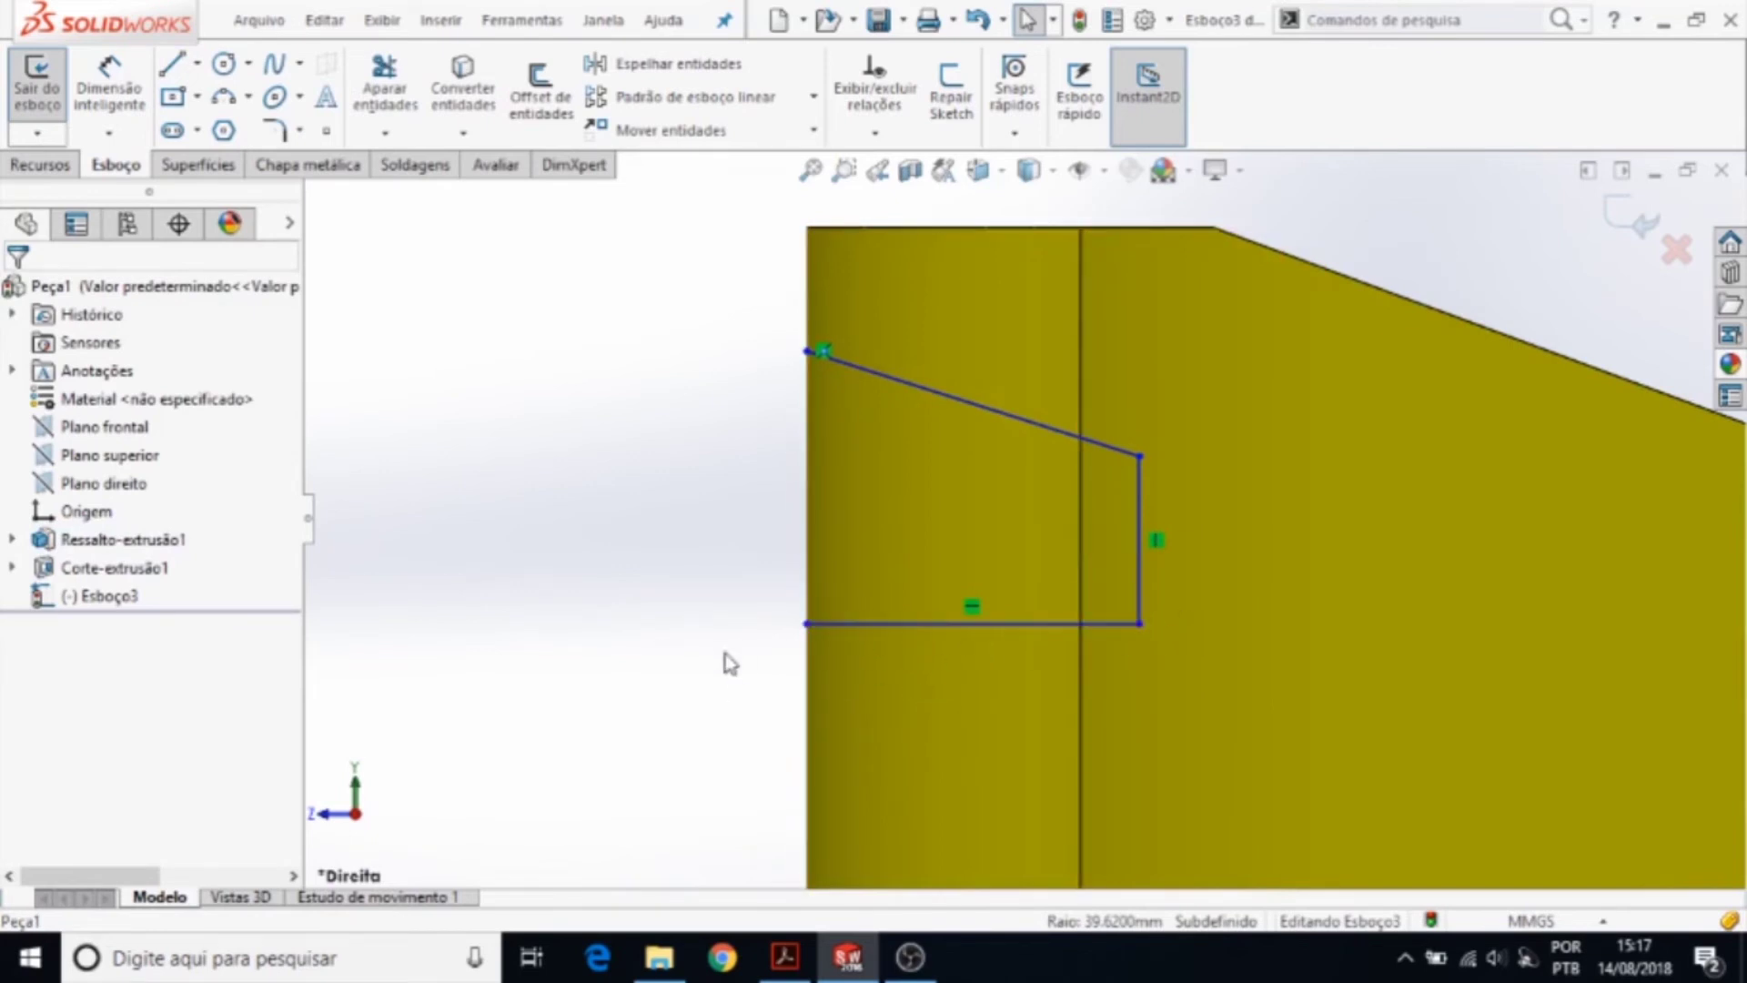
left_click(868, 626)
right_click(867, 626)
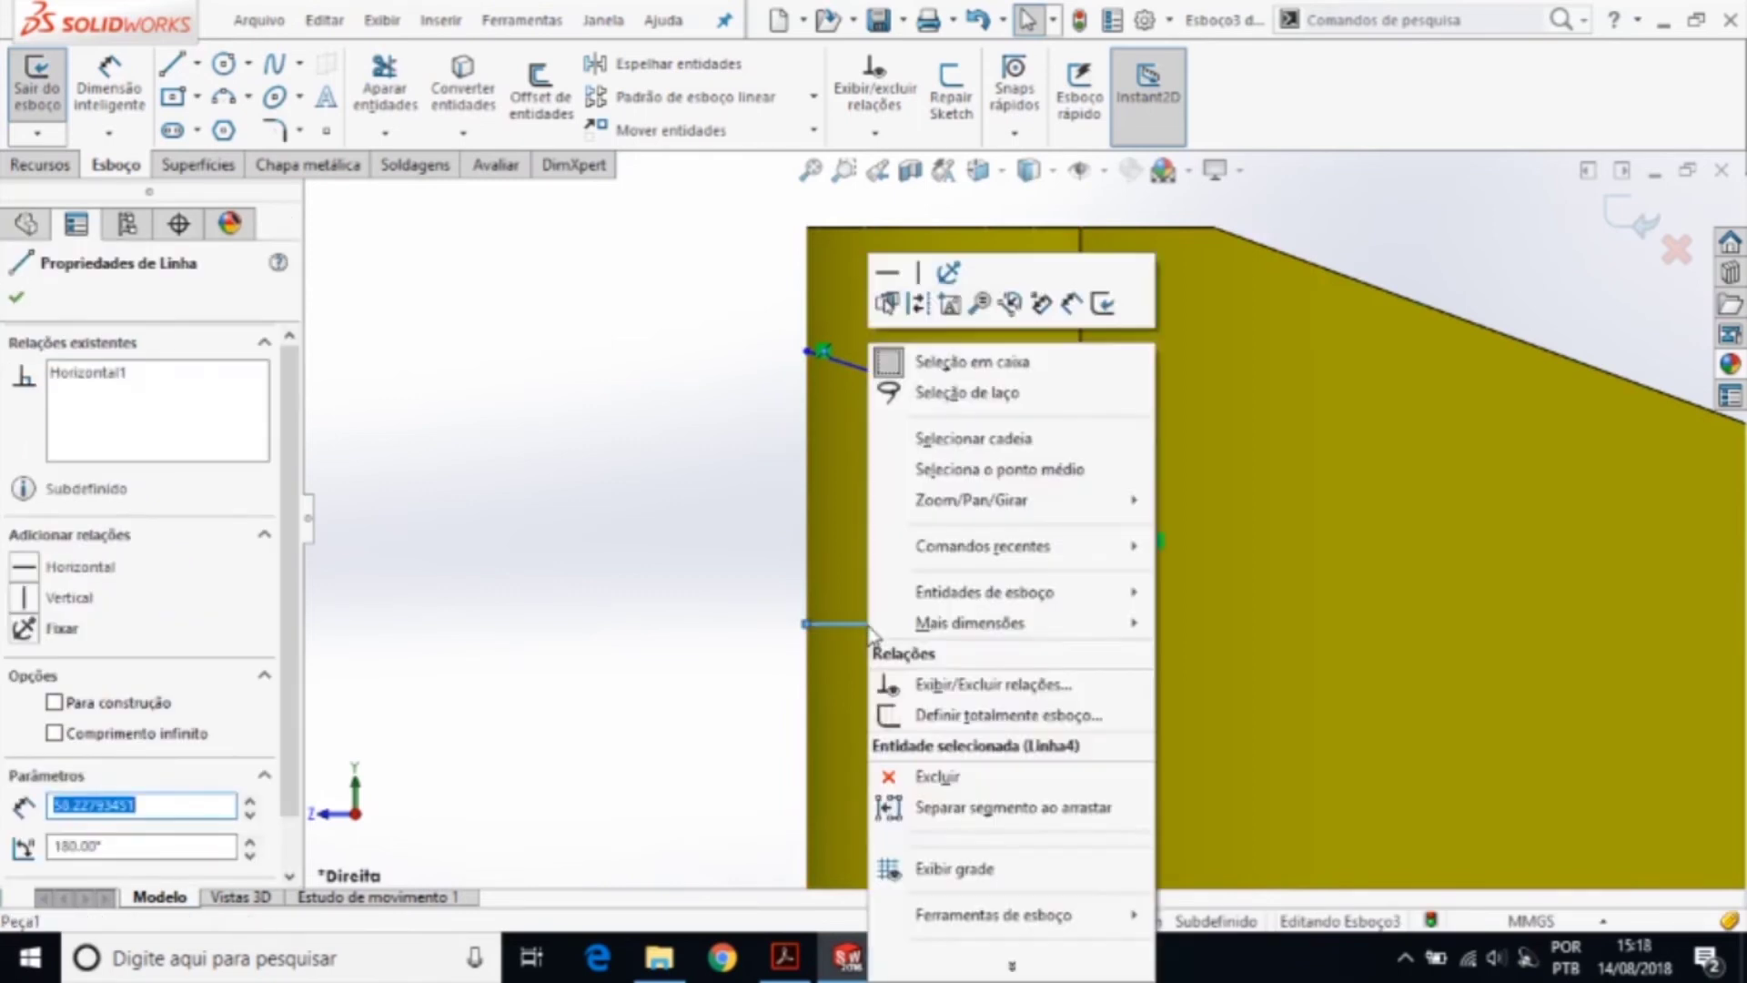
left_click(291, 551)
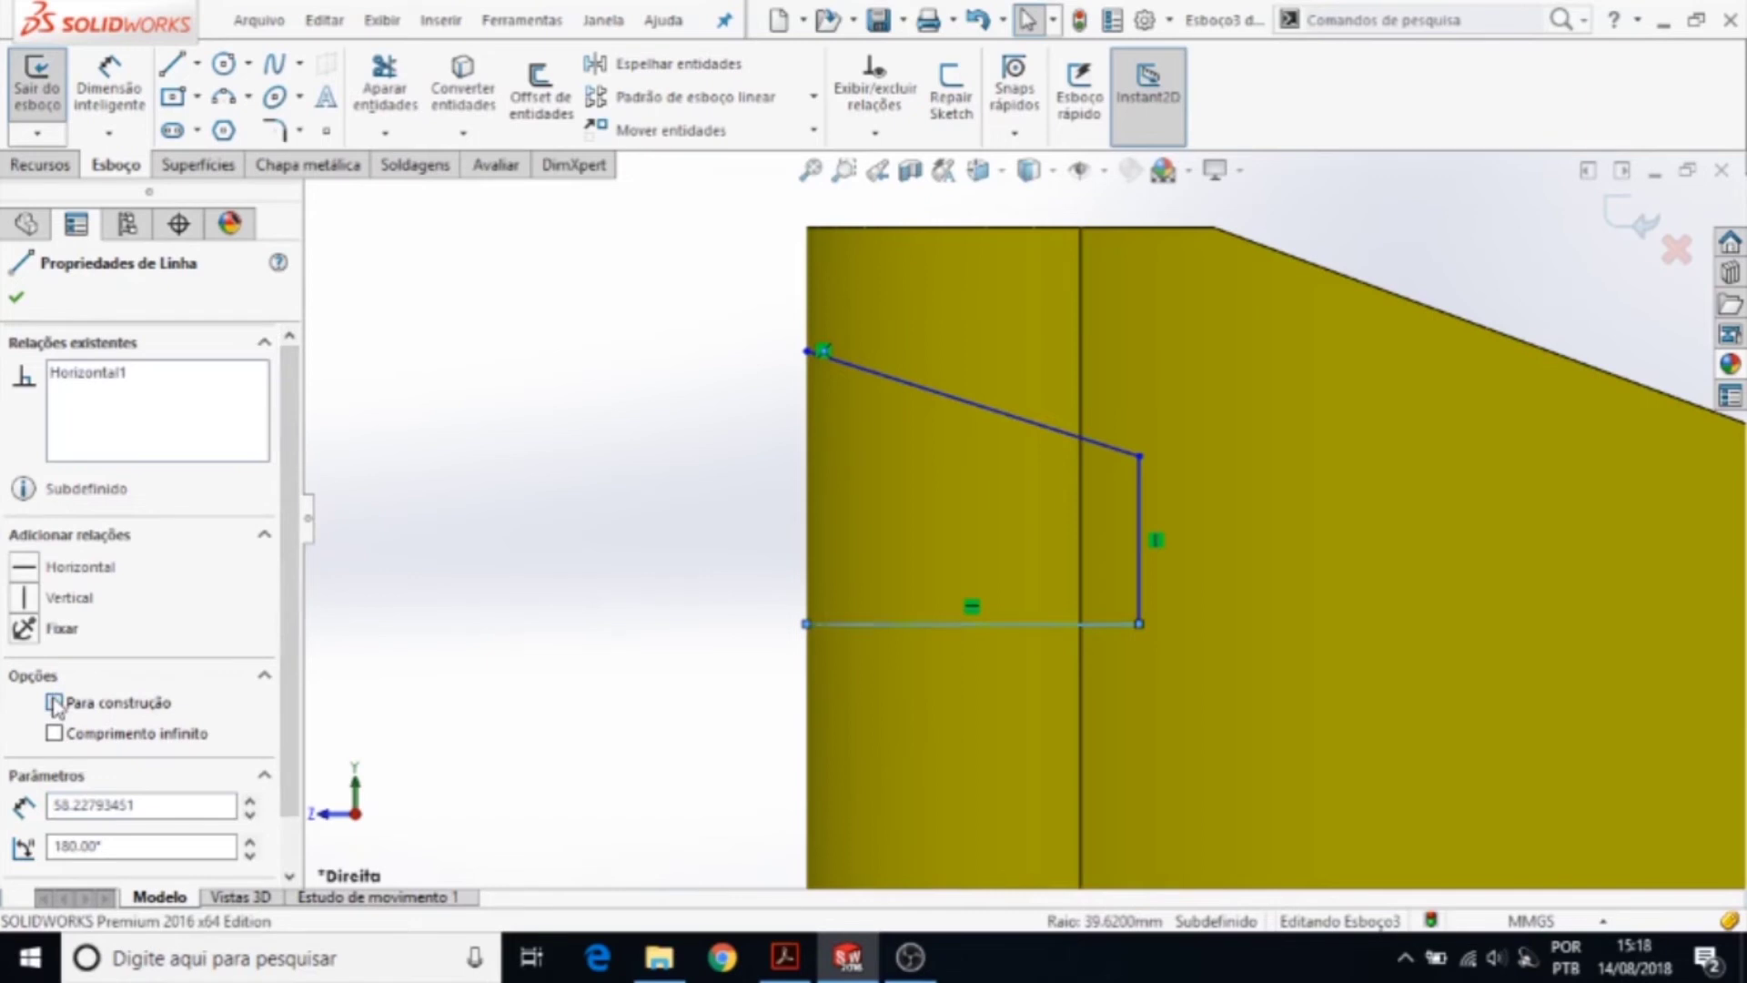
left_click(532, 593)
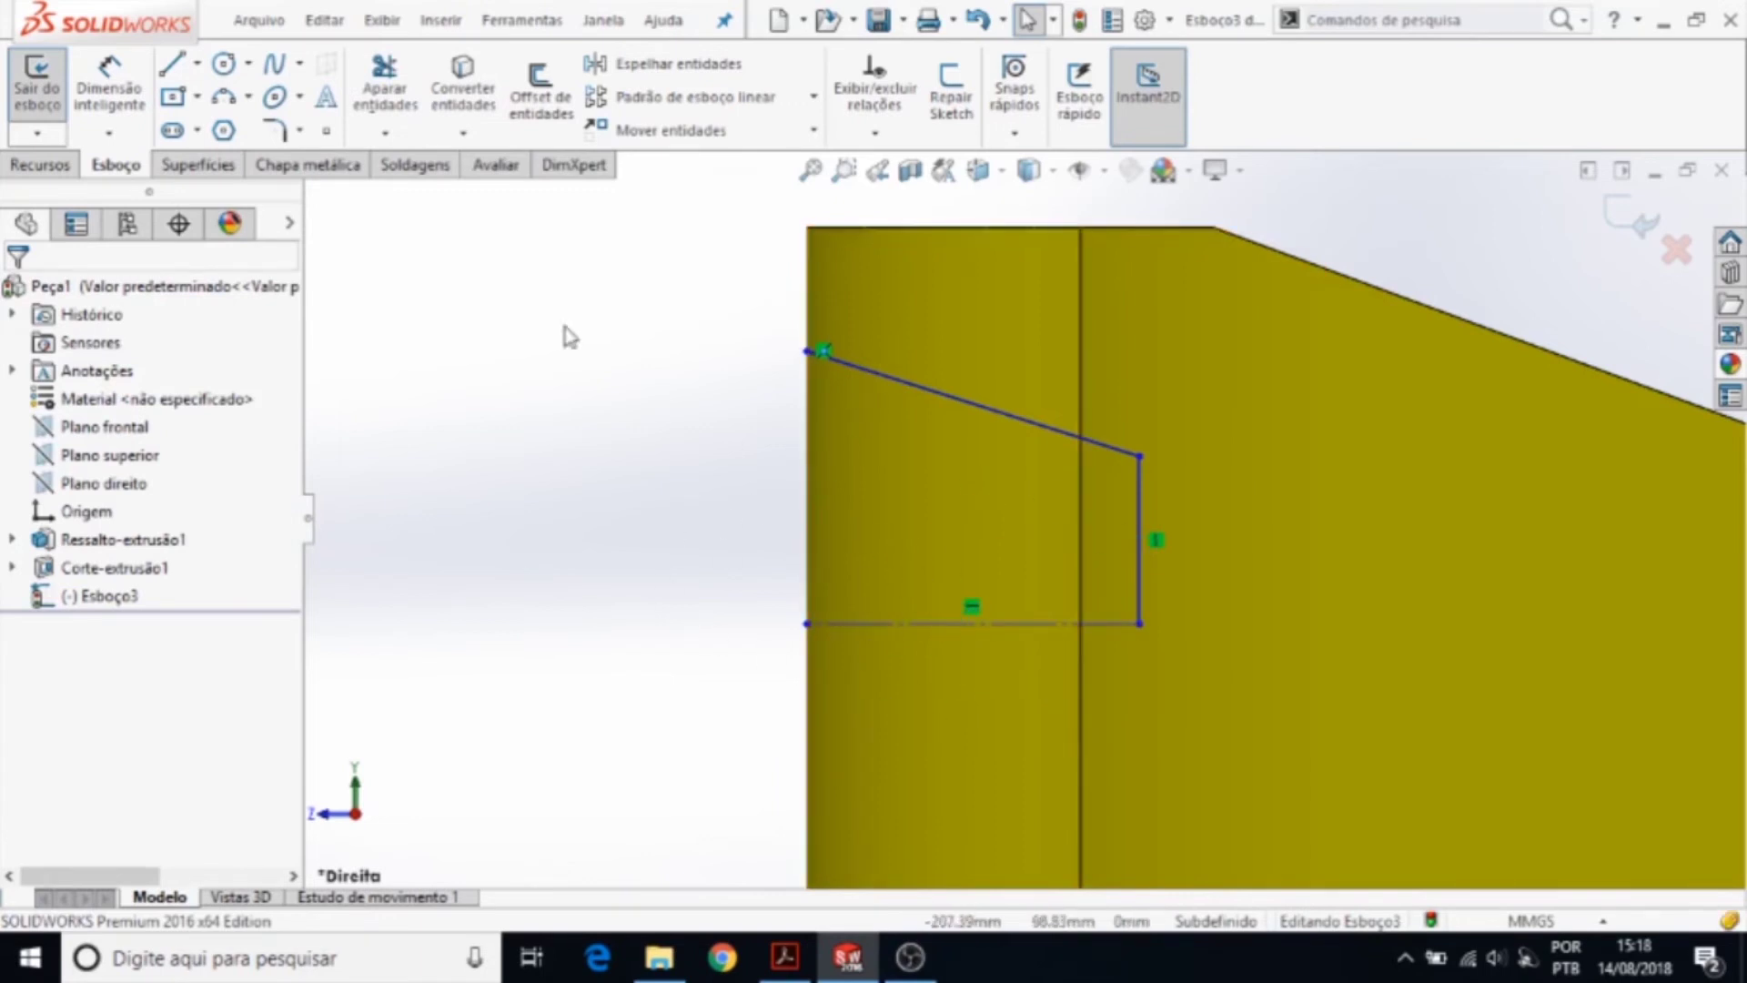
key("z")
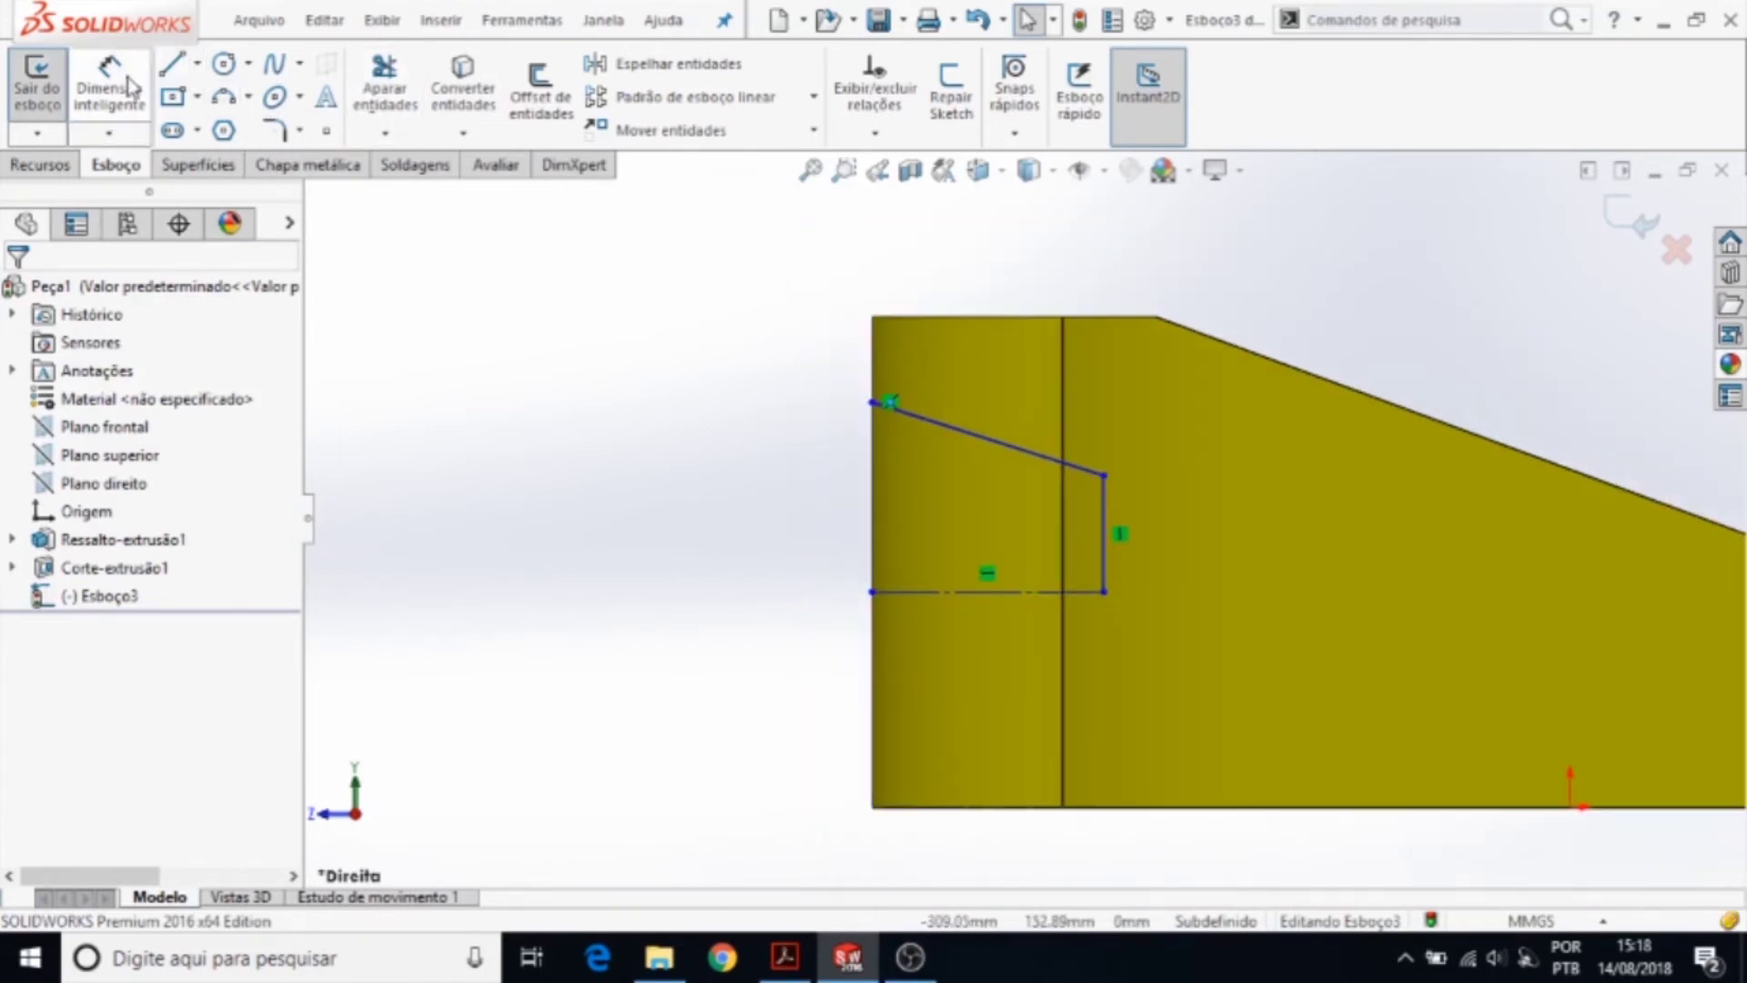
- Dimension the slanted line's upper endpoint 28.45 mm below the boss's top edge
key("d")
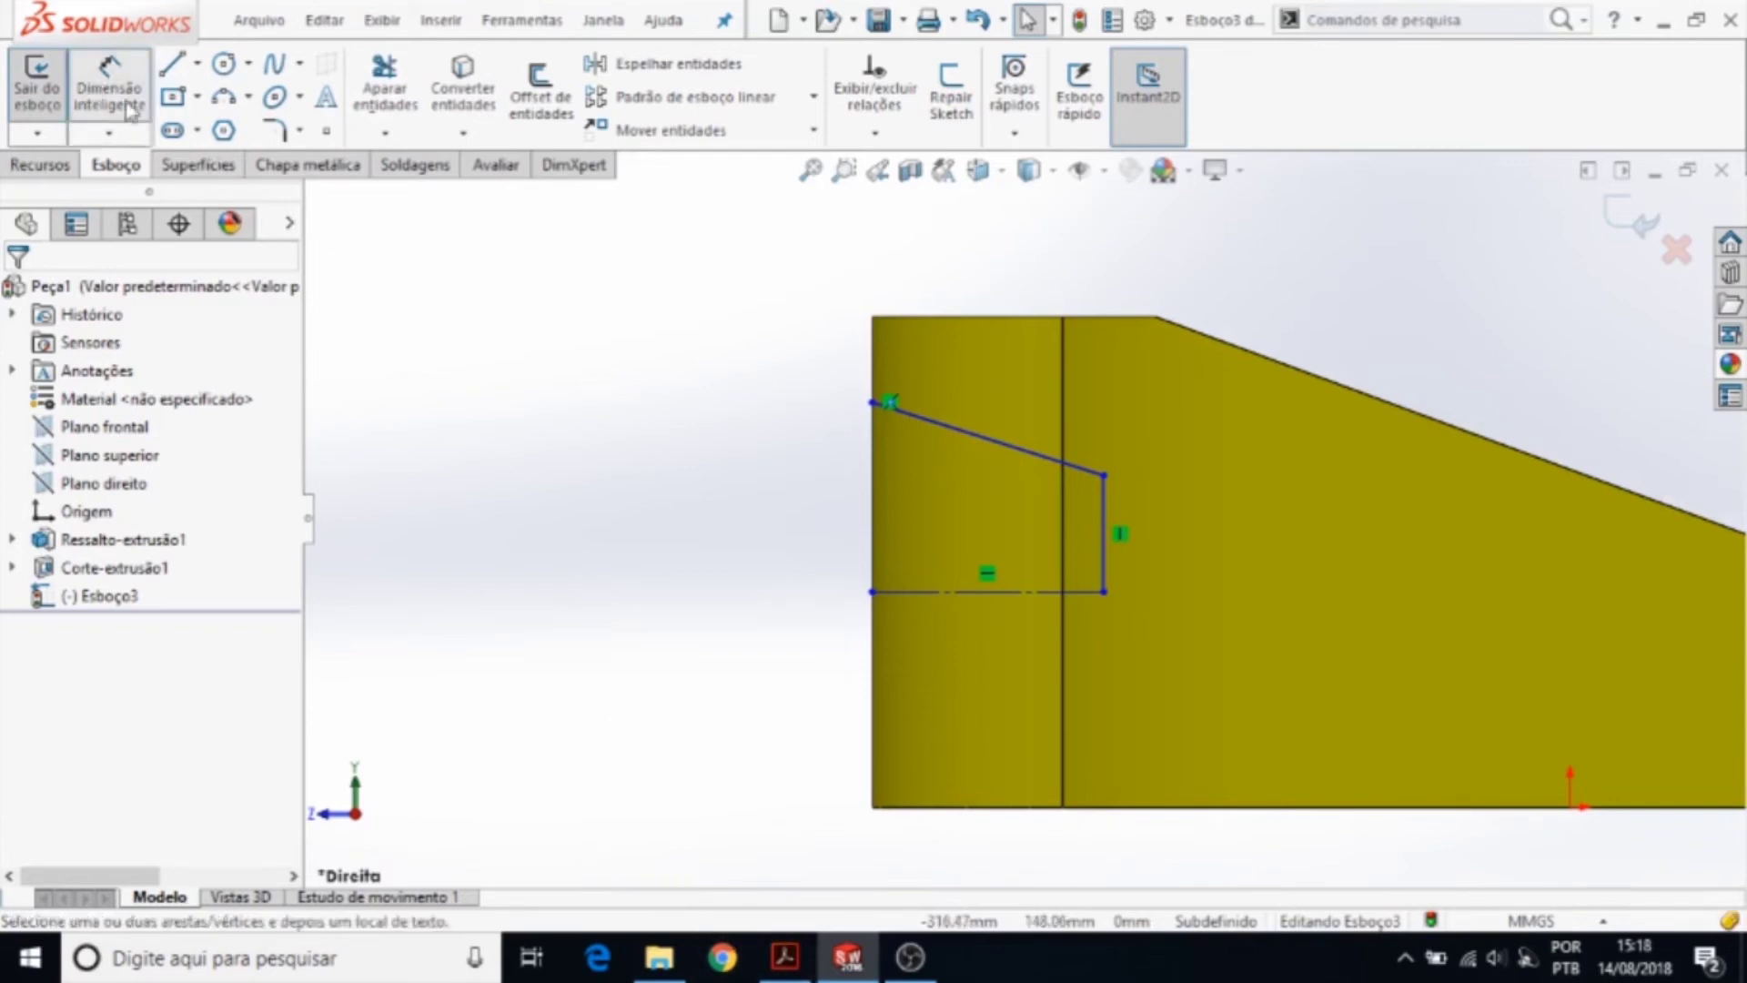
left_click(785, 956)
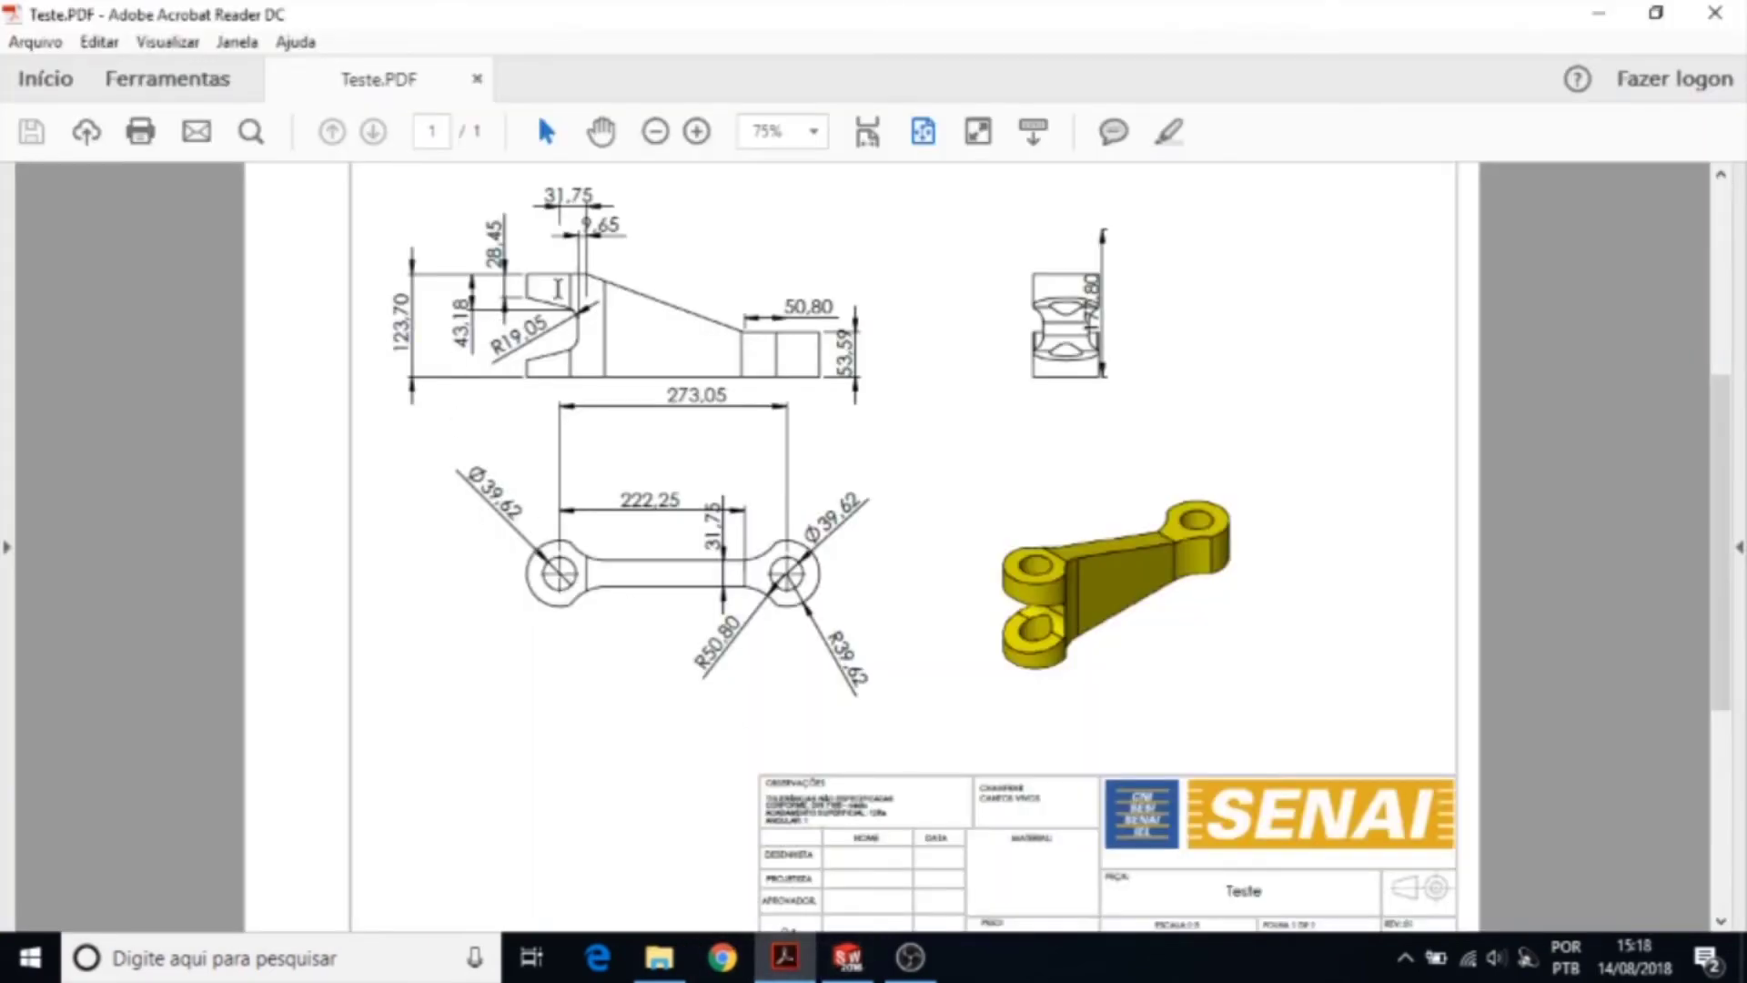
left_click(847, 956)
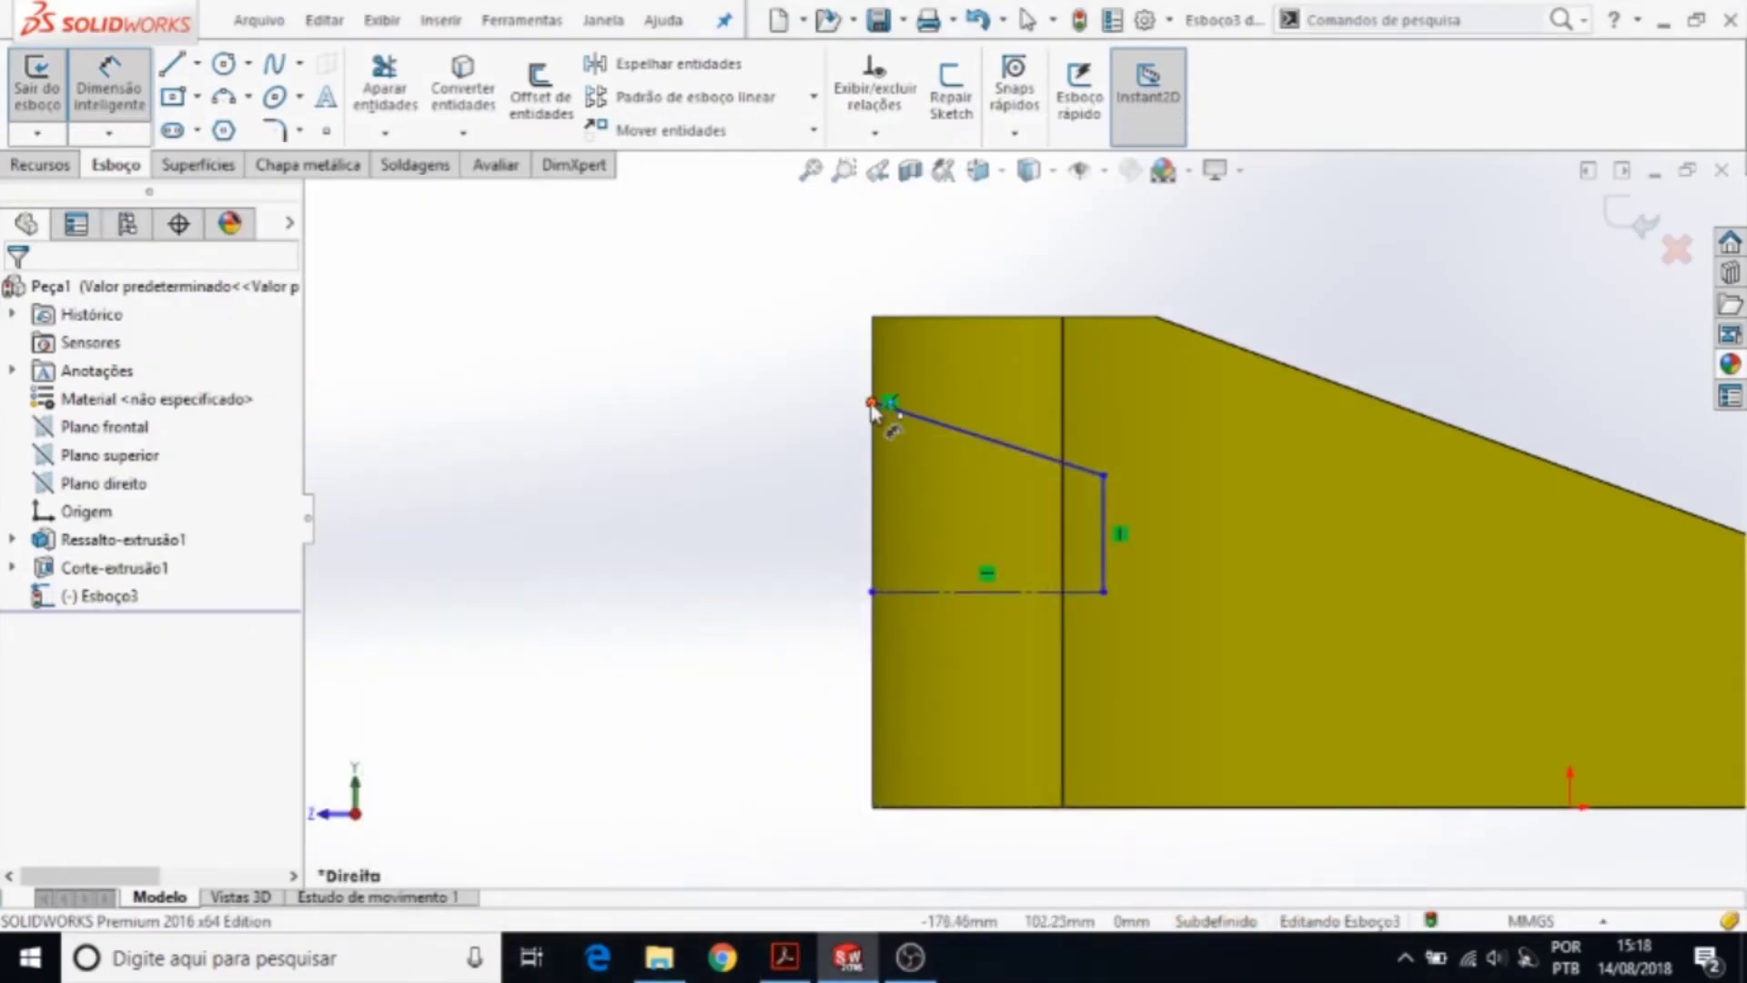
left_click(871, 402)
left_click(896, 319)
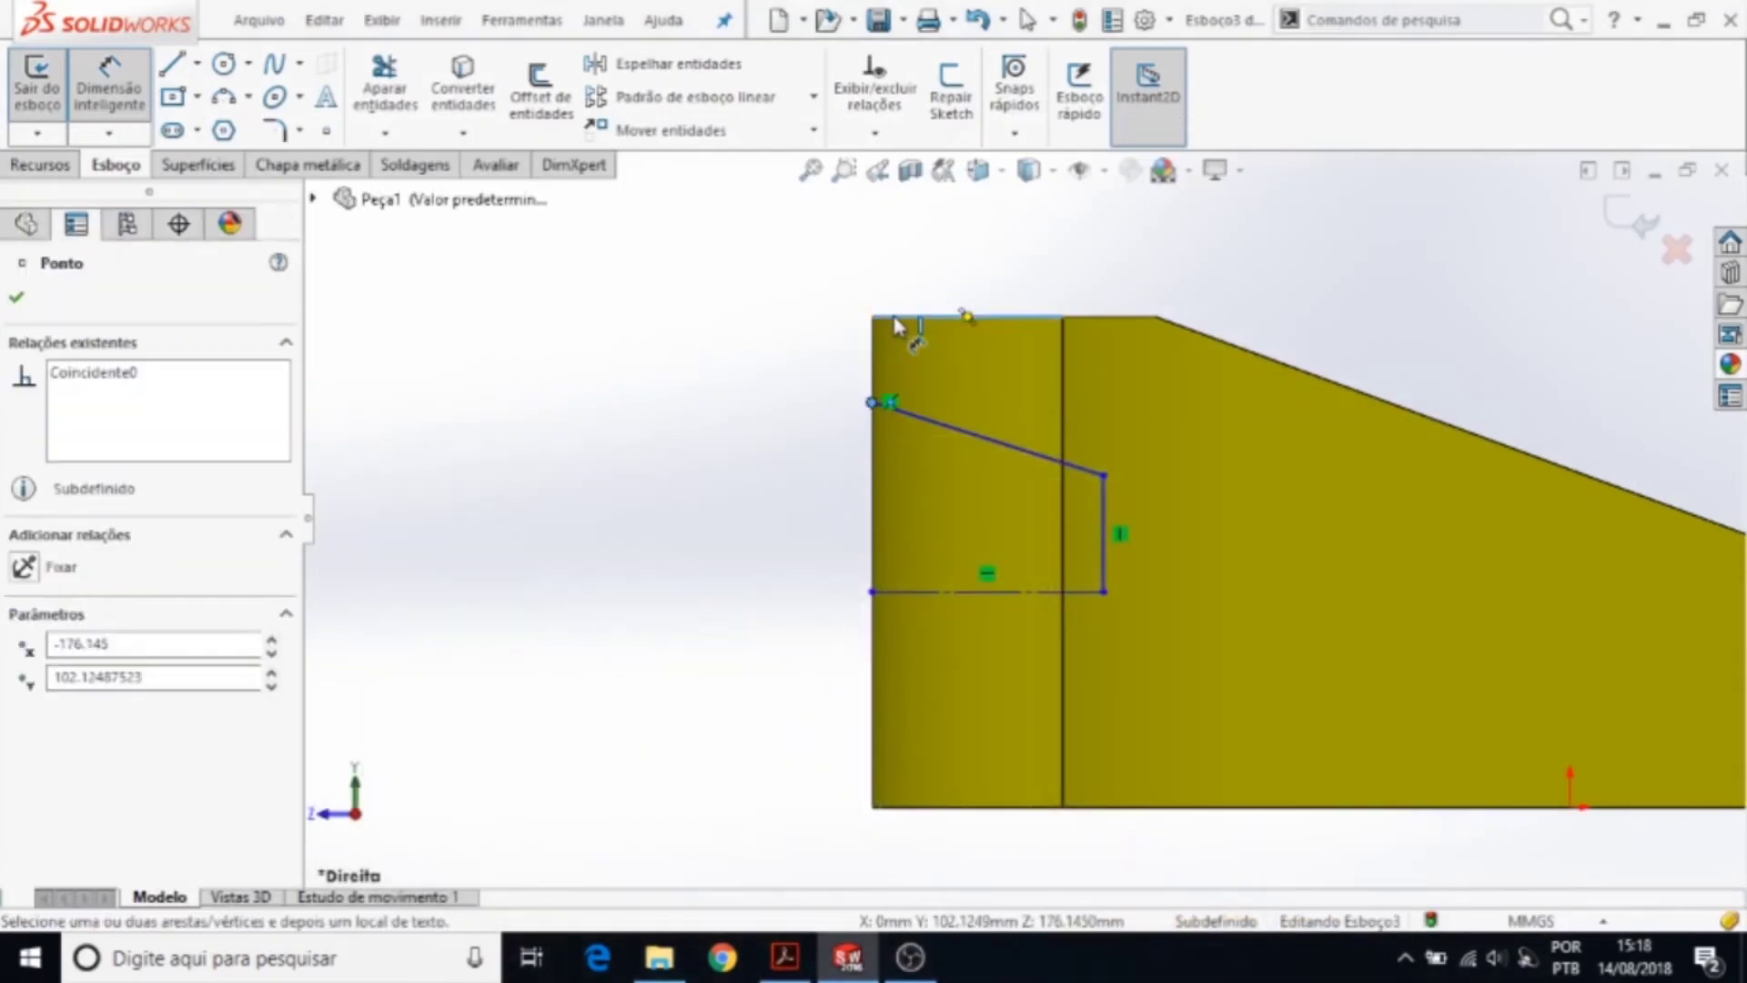
left_click(733, 360)
type("20.4")
key("Return")
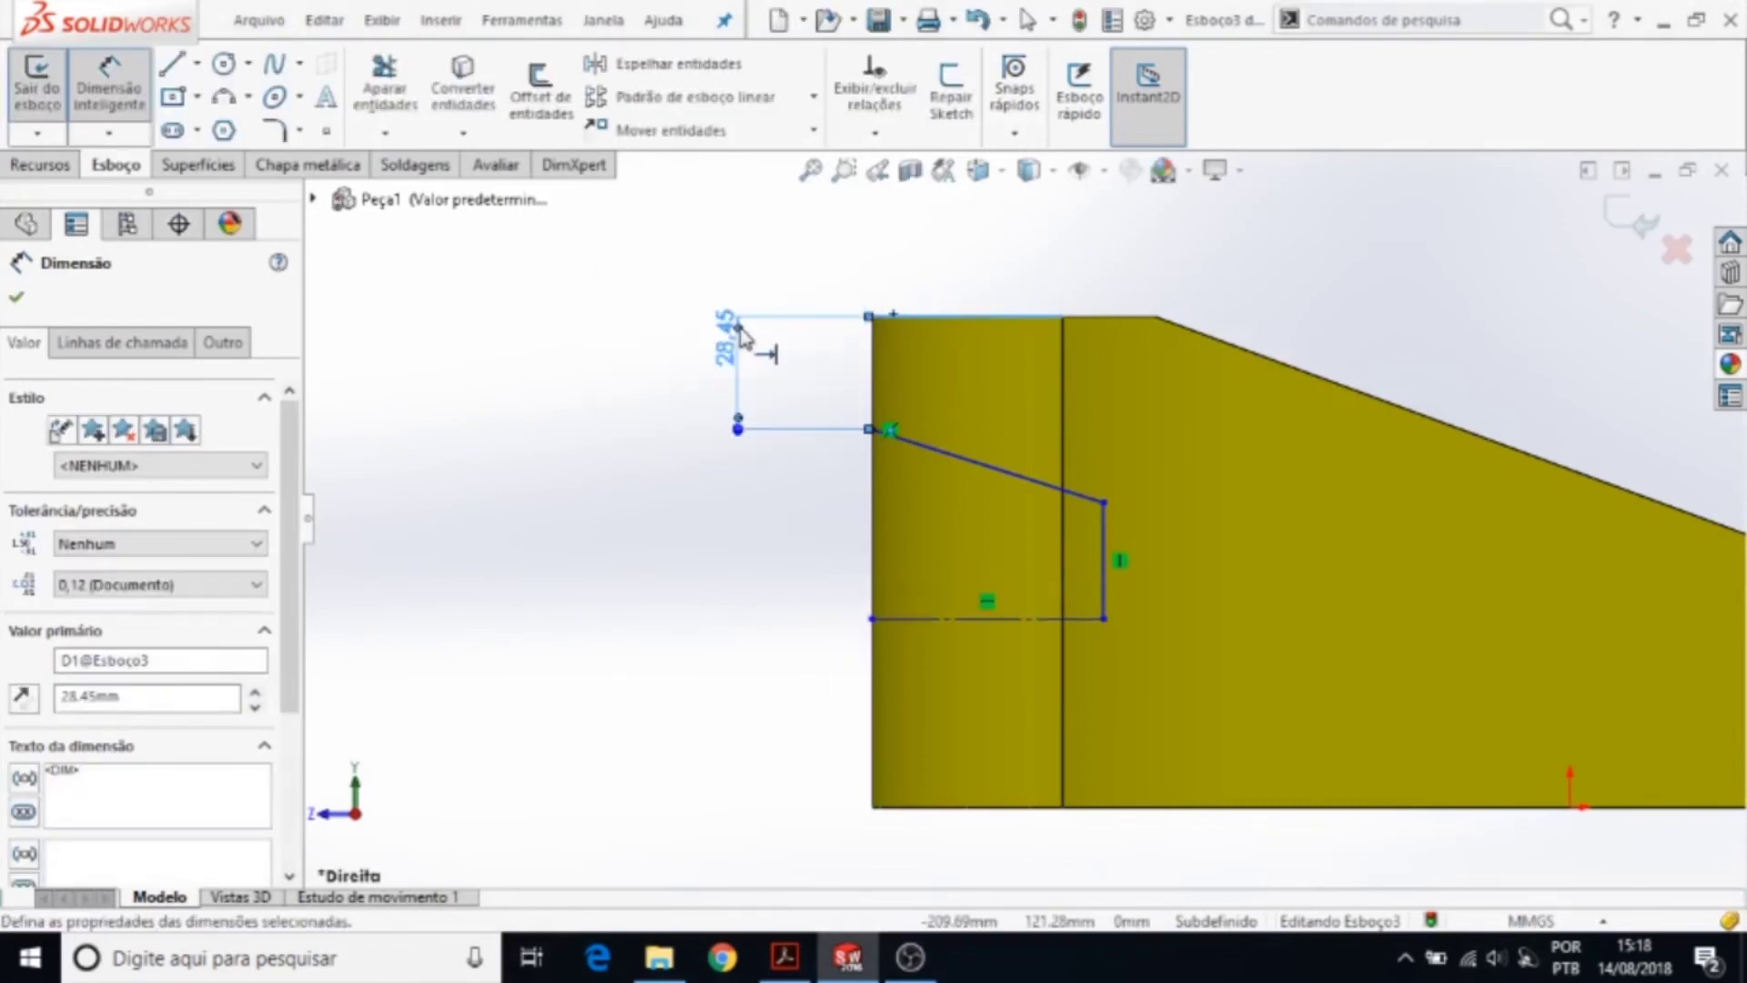
left_click(799, 957)
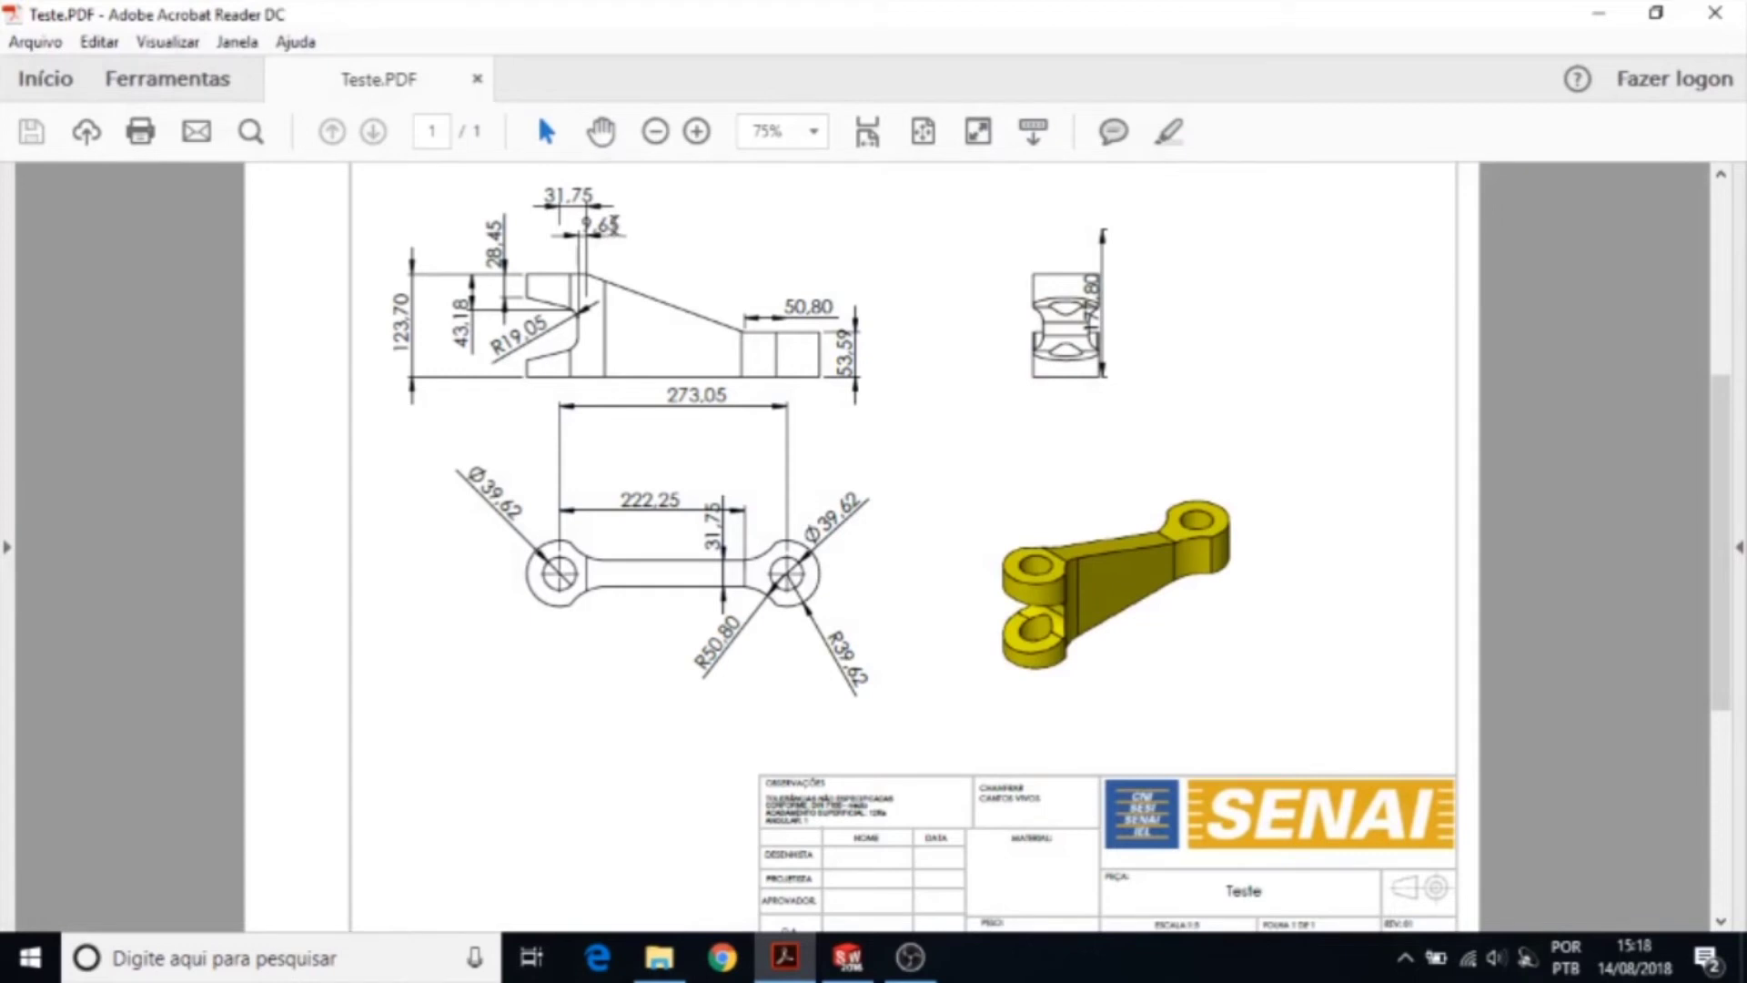
- Begin dimensioning the vertical sketch line, checking its value on the Teste.PDF drawing
left_click(848, 957)
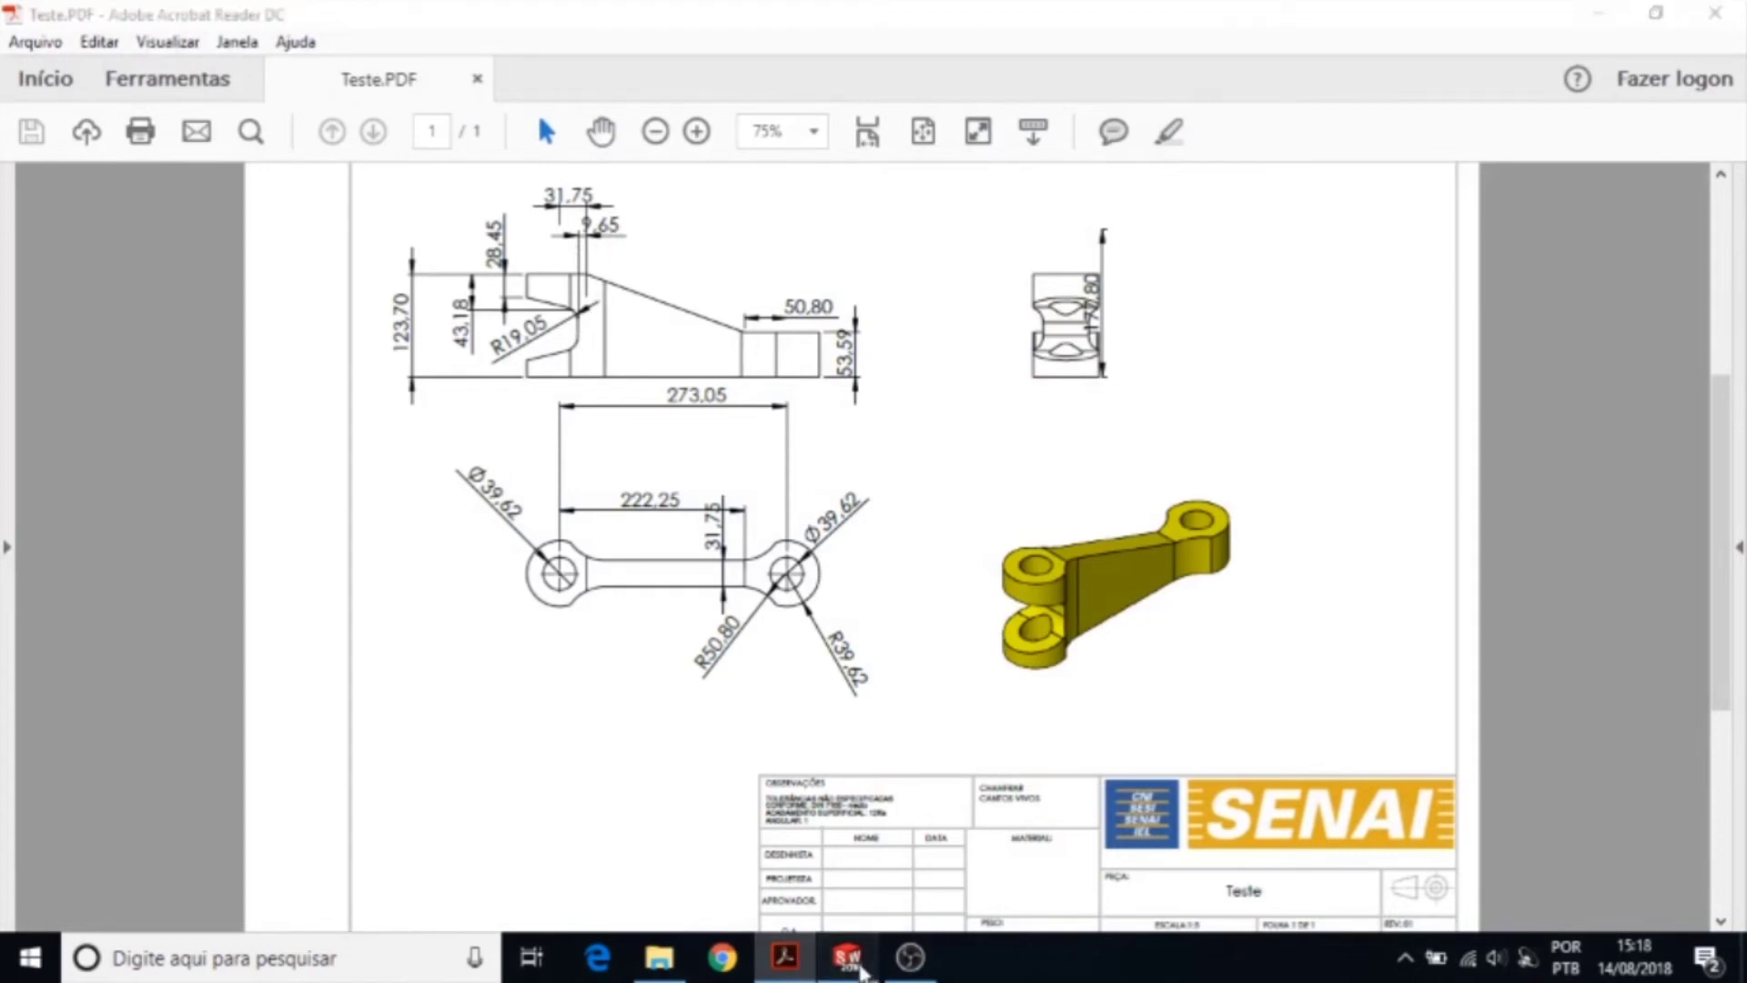
left_click(1102, 560)
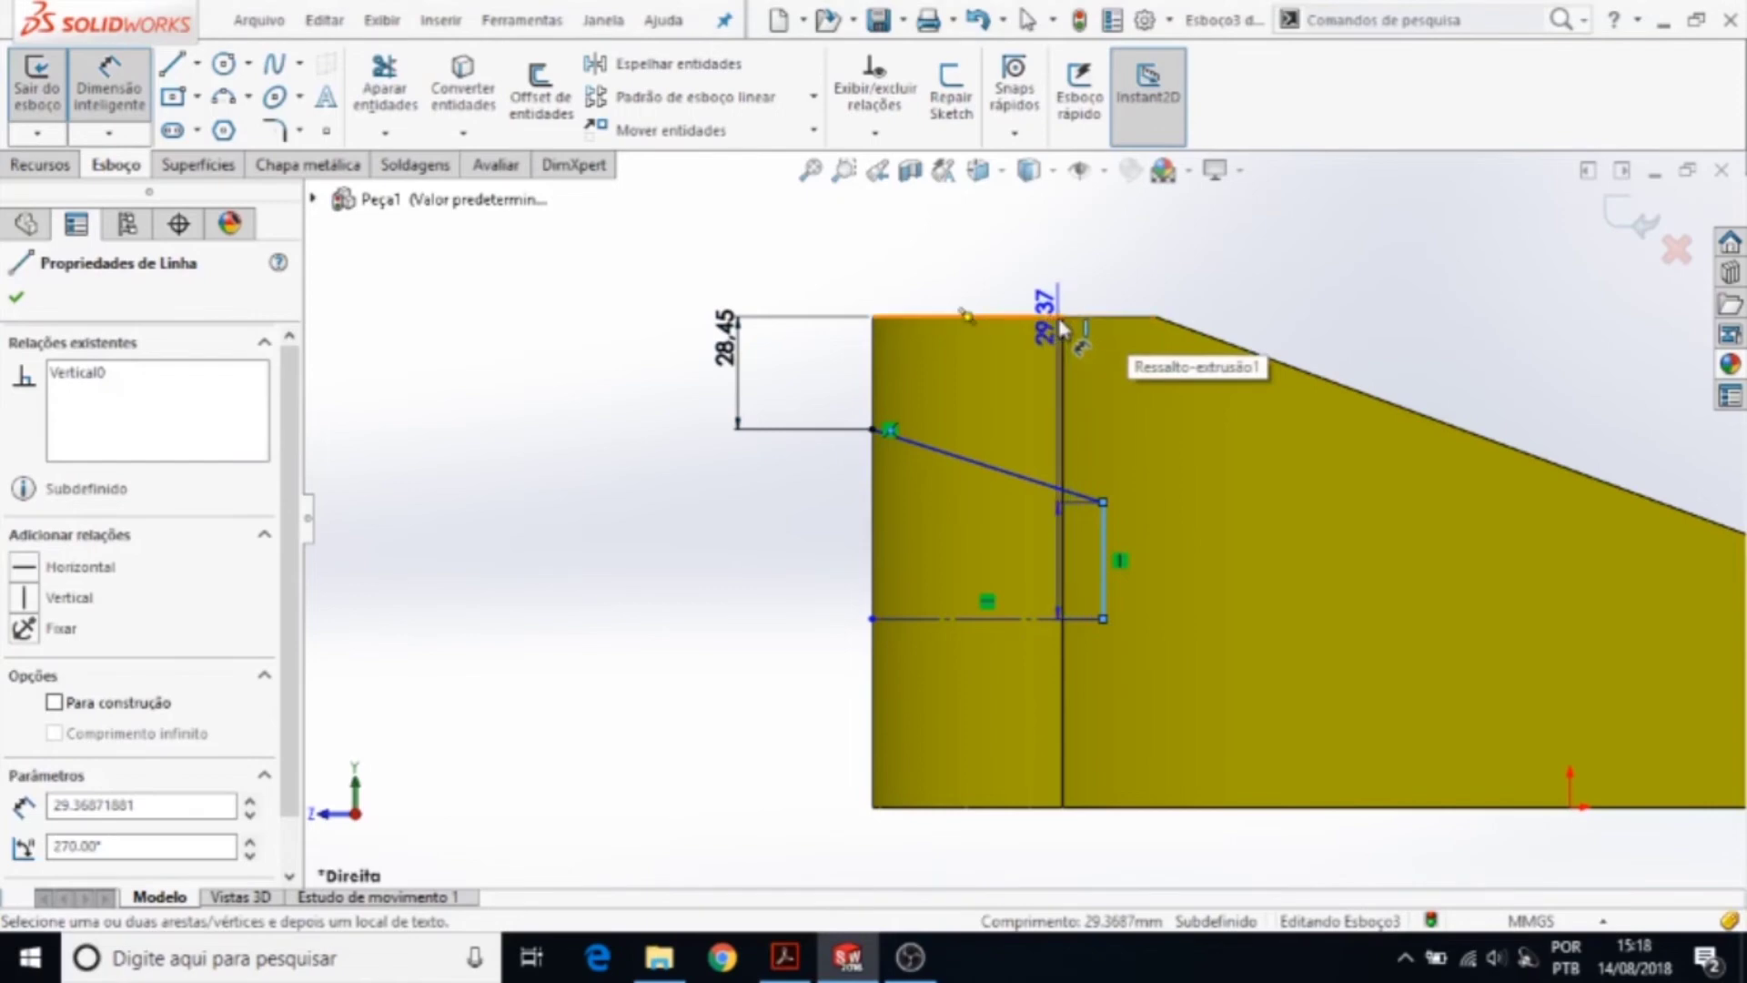
left_click(788, 957)
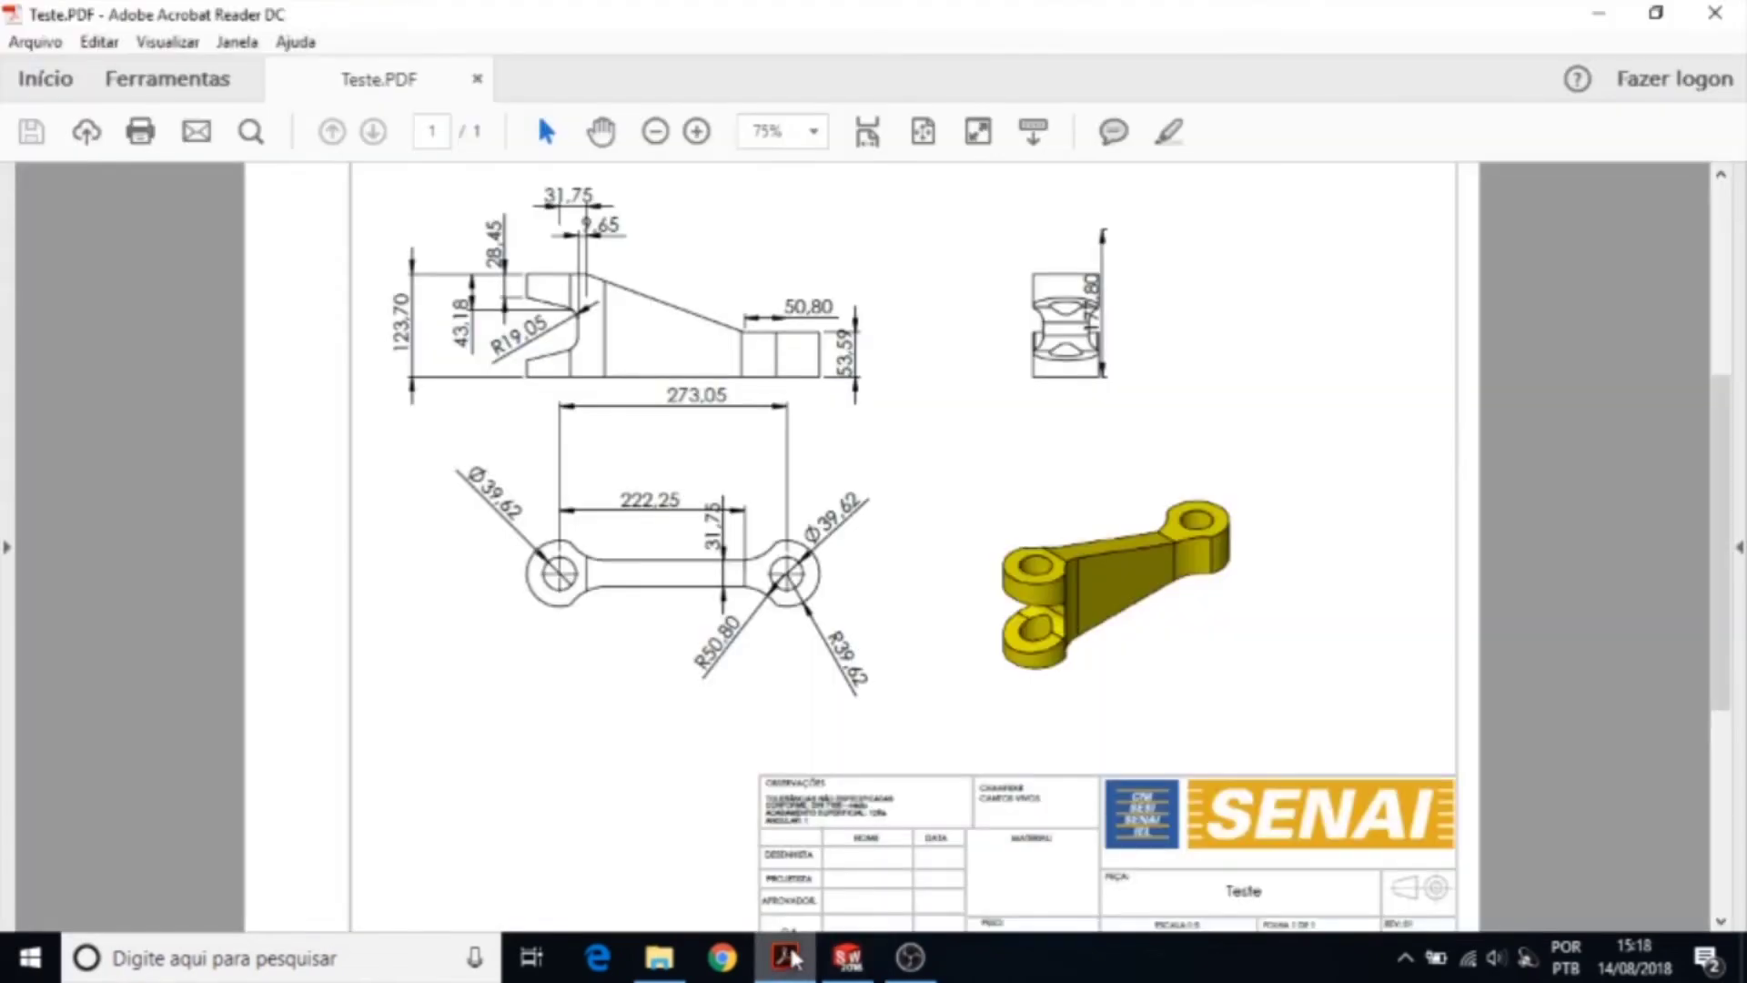
scroll(582, 260, "down", 1)
scroll(582, 260, "up", 2)
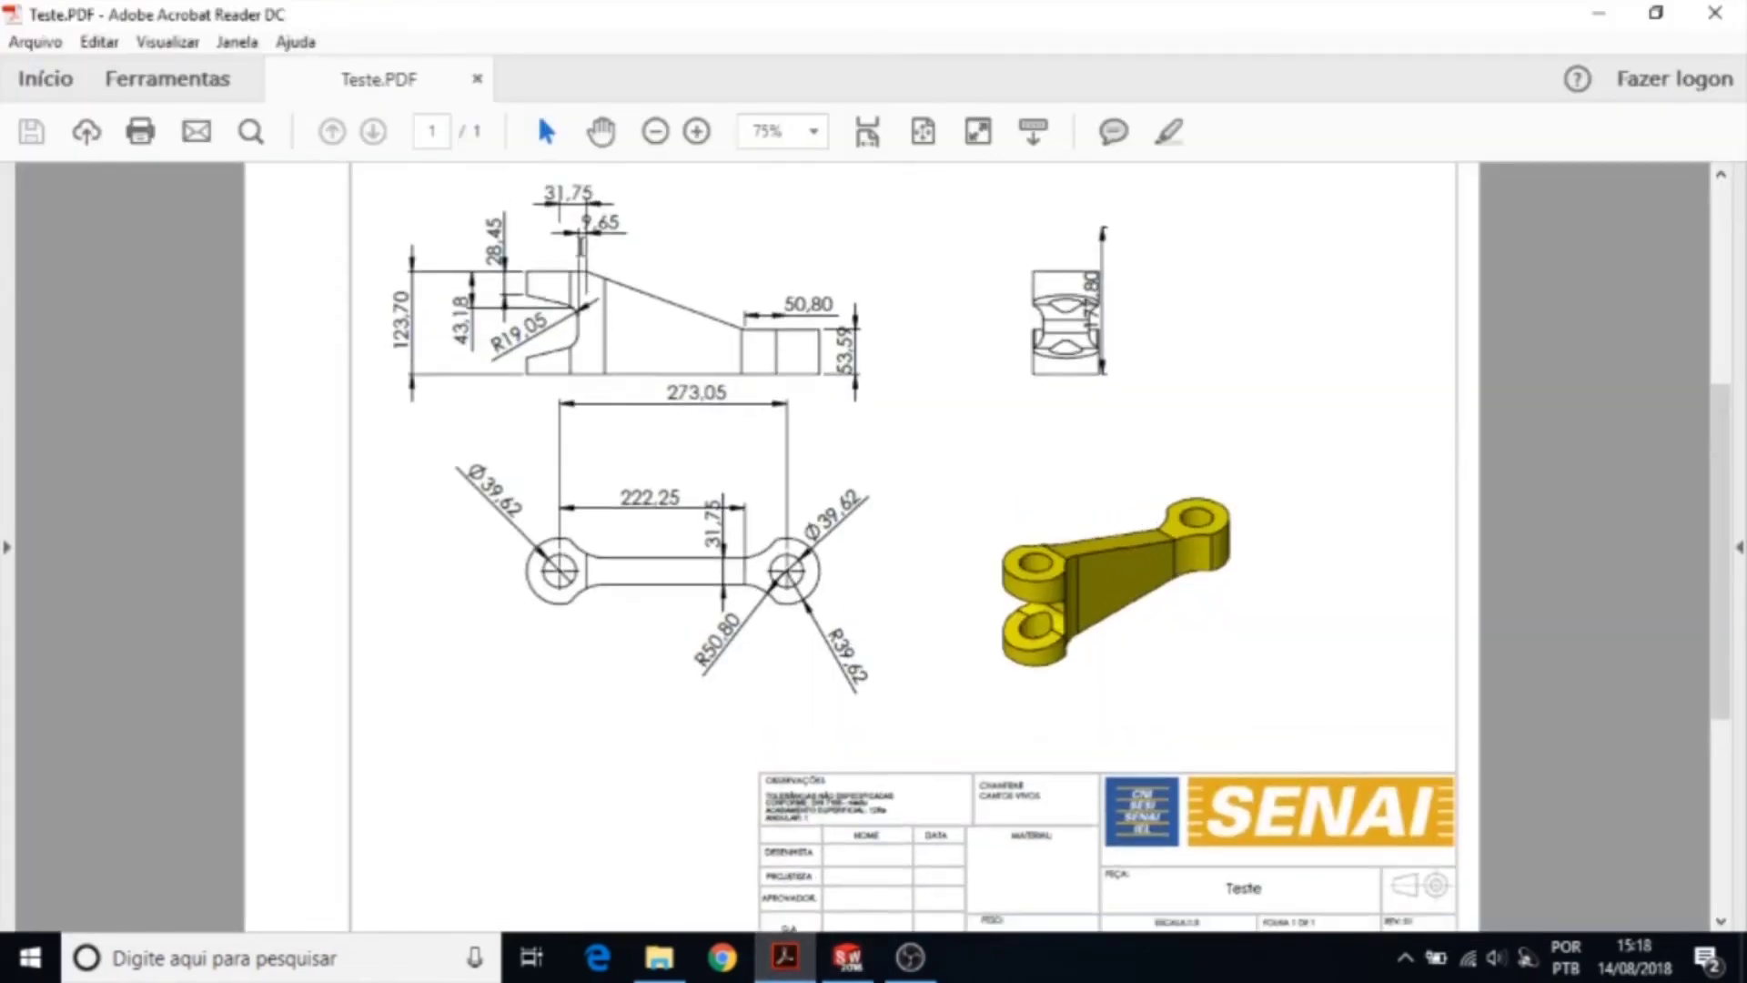
scroll(526, 364, "up", 2, "ctrl")
scroll(458, 340, "up", 1, "ctrl")
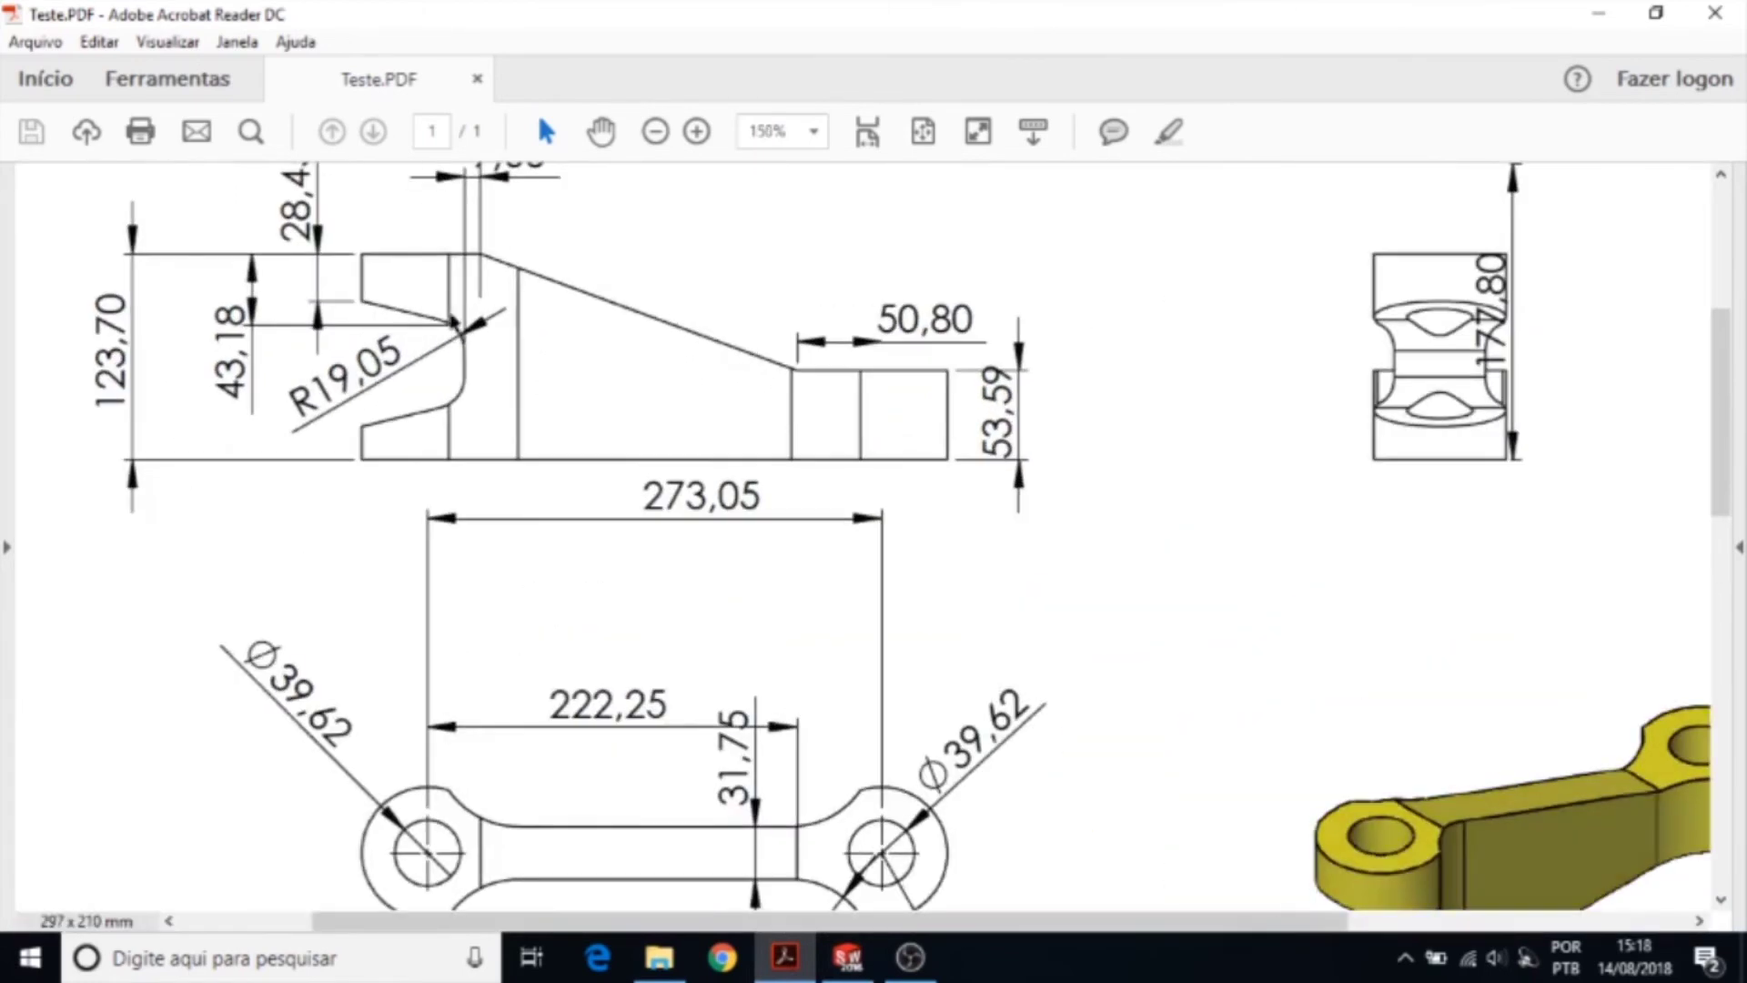
scroll(464, 309, "up", 1)
scroll(470, 275, "up", 1)
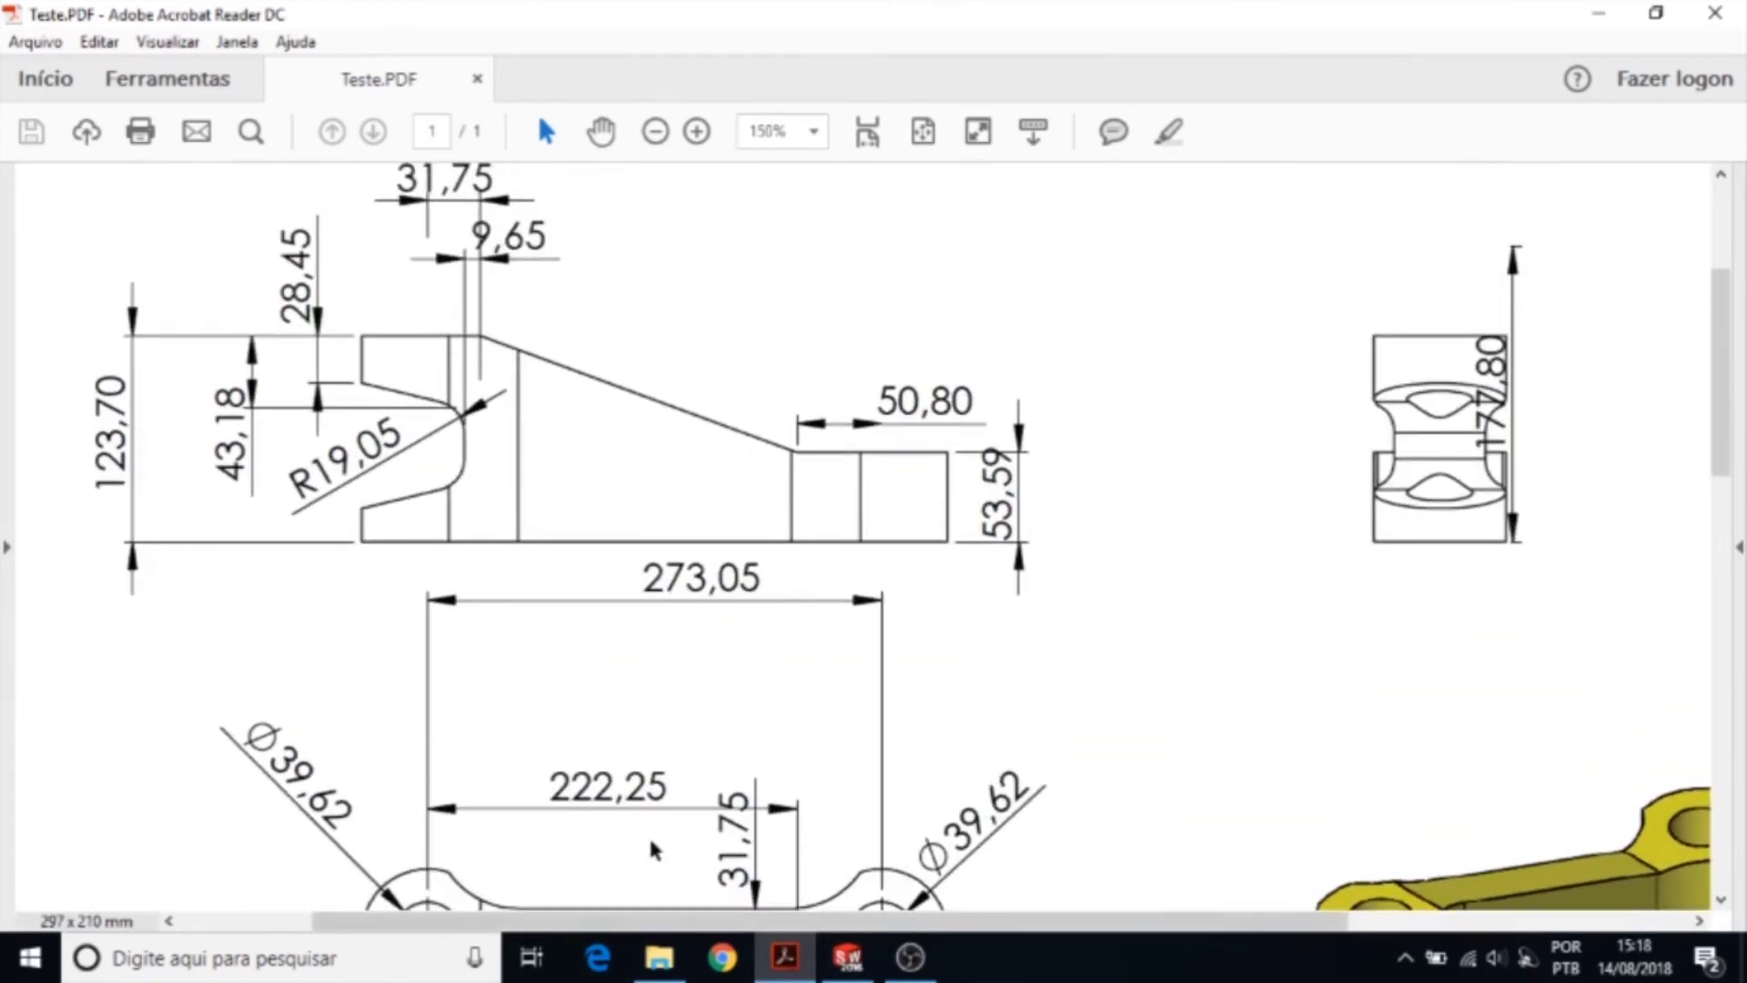
left_click(845, 958)
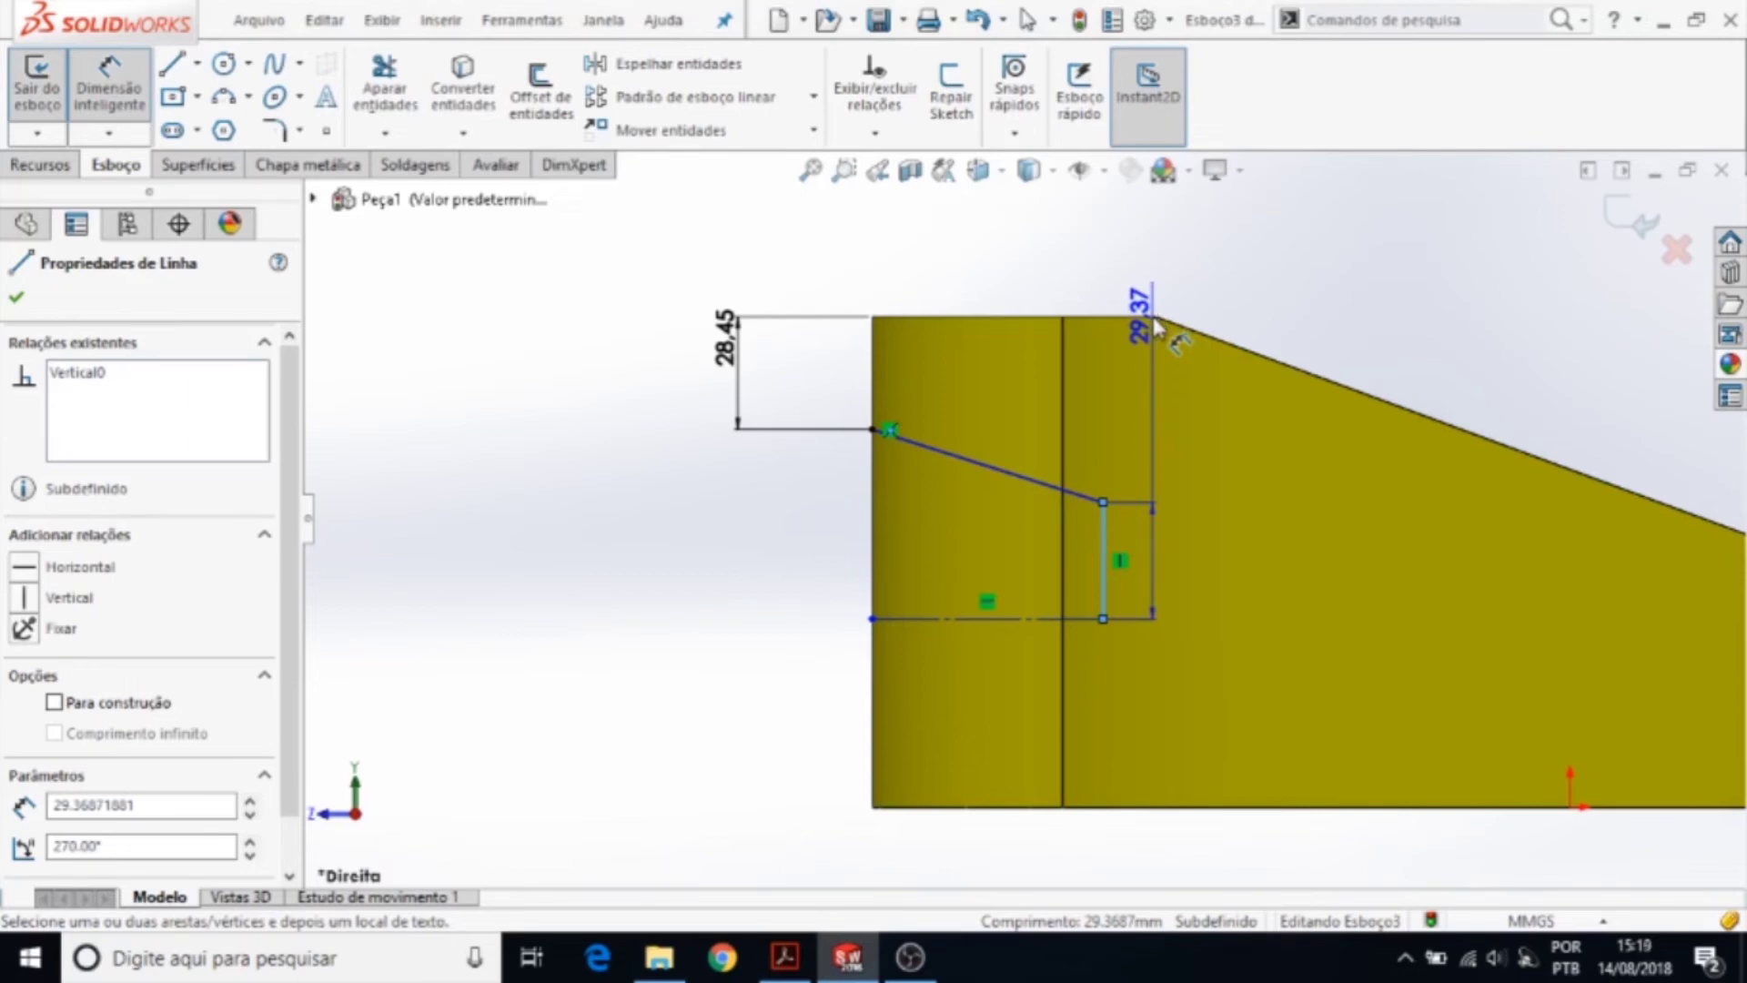
- Nudge the vertical line right, add a 29.37 length dimension, then delete it
scroll(1156, 328, "down", 3)
left_click_drag(1145, 359, 1165, 366)
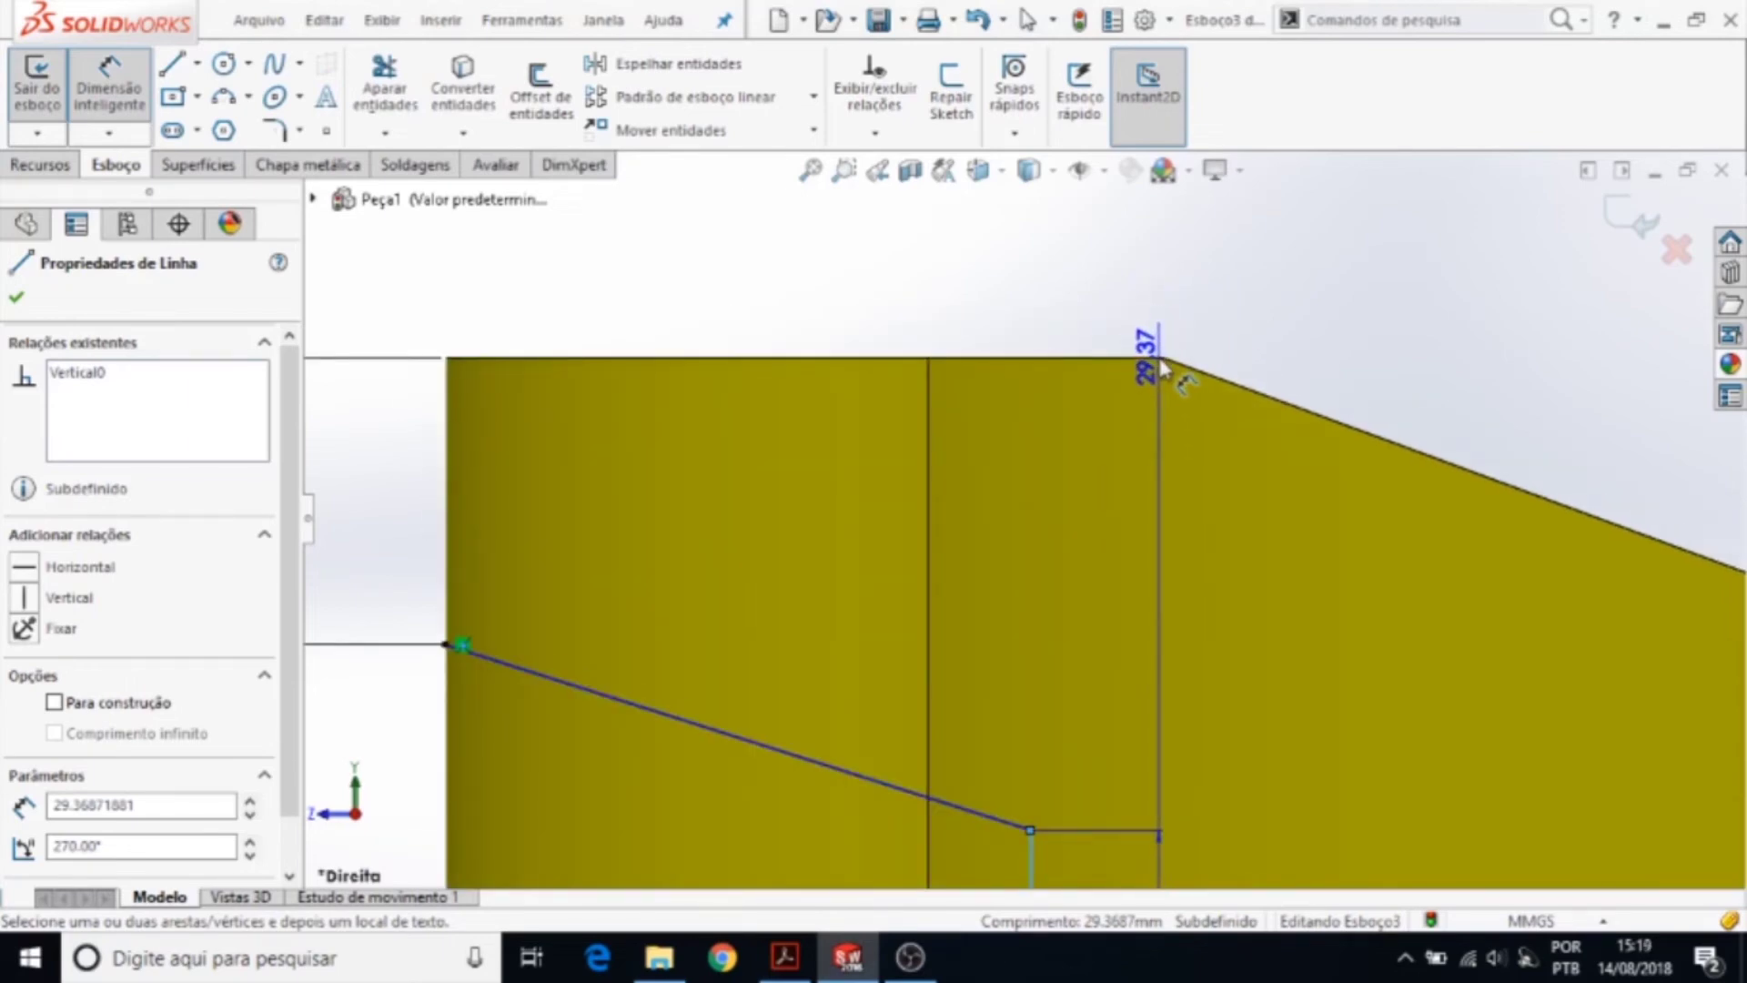
mouse_move(1165, 364)
left_mouse_down()
mouse_move(1186, 367)
mouse_move(1163, 367)
left_mouse_up()
left_click(1163, 366)
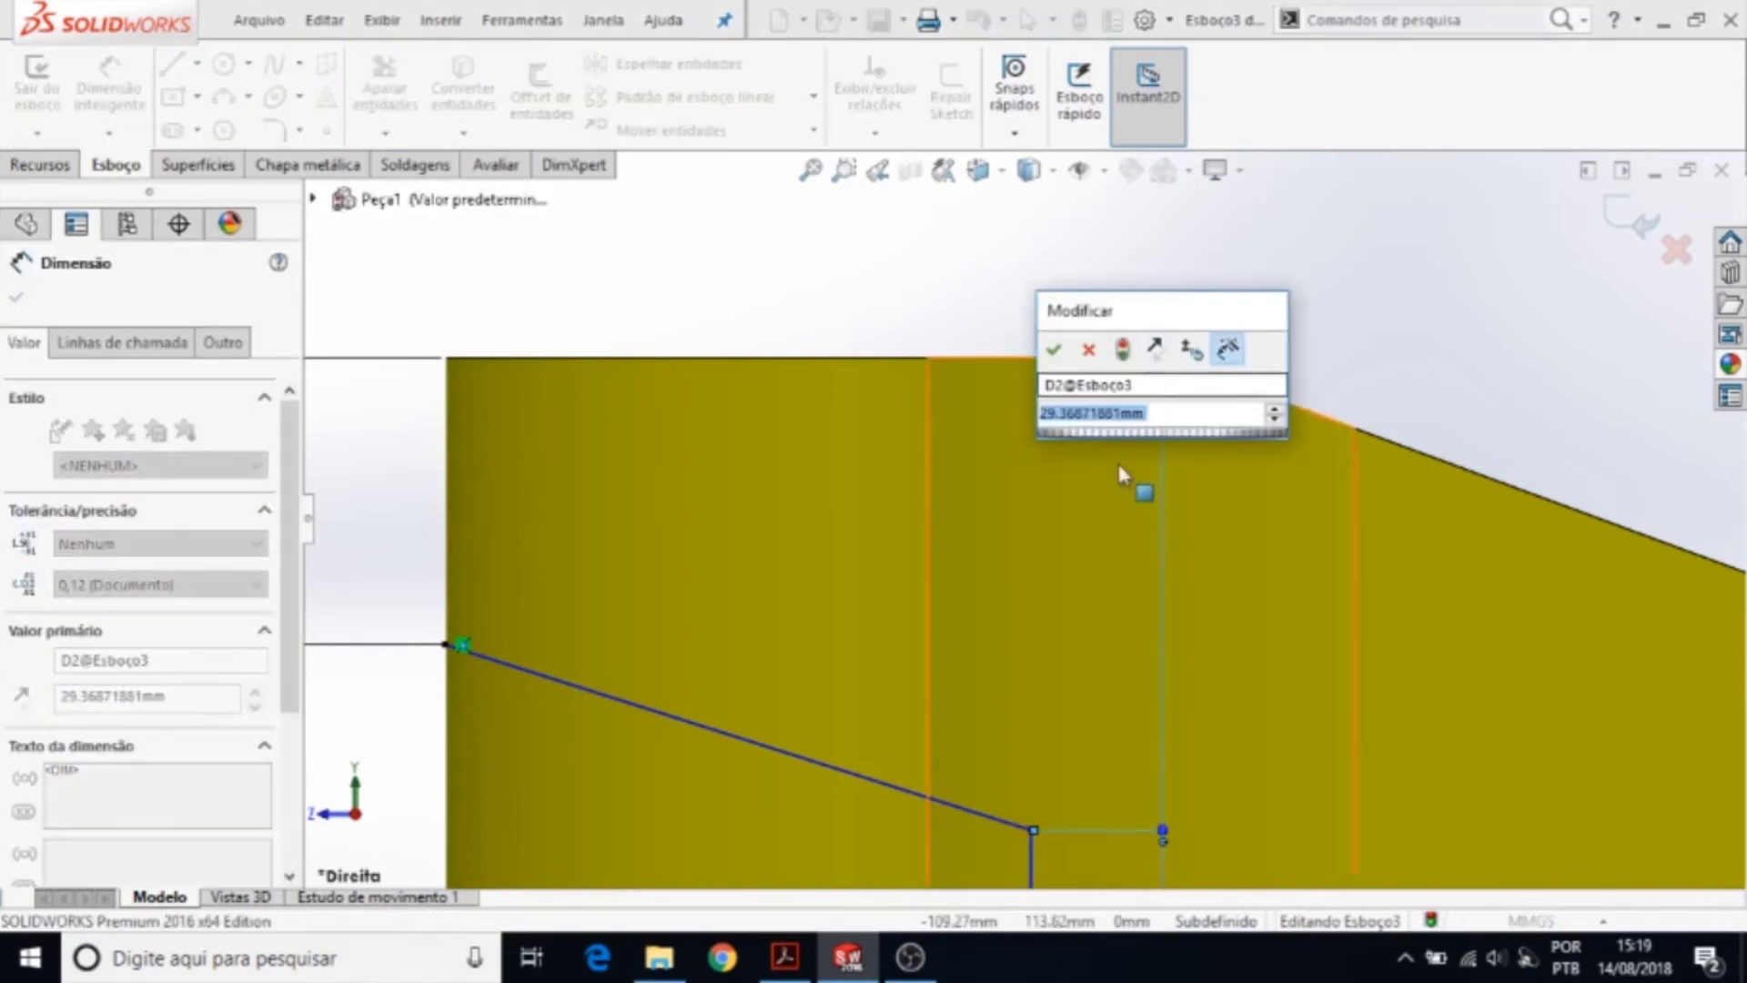
scroll(1123, 455, "up", 2)
key("Return")
key("Escape")
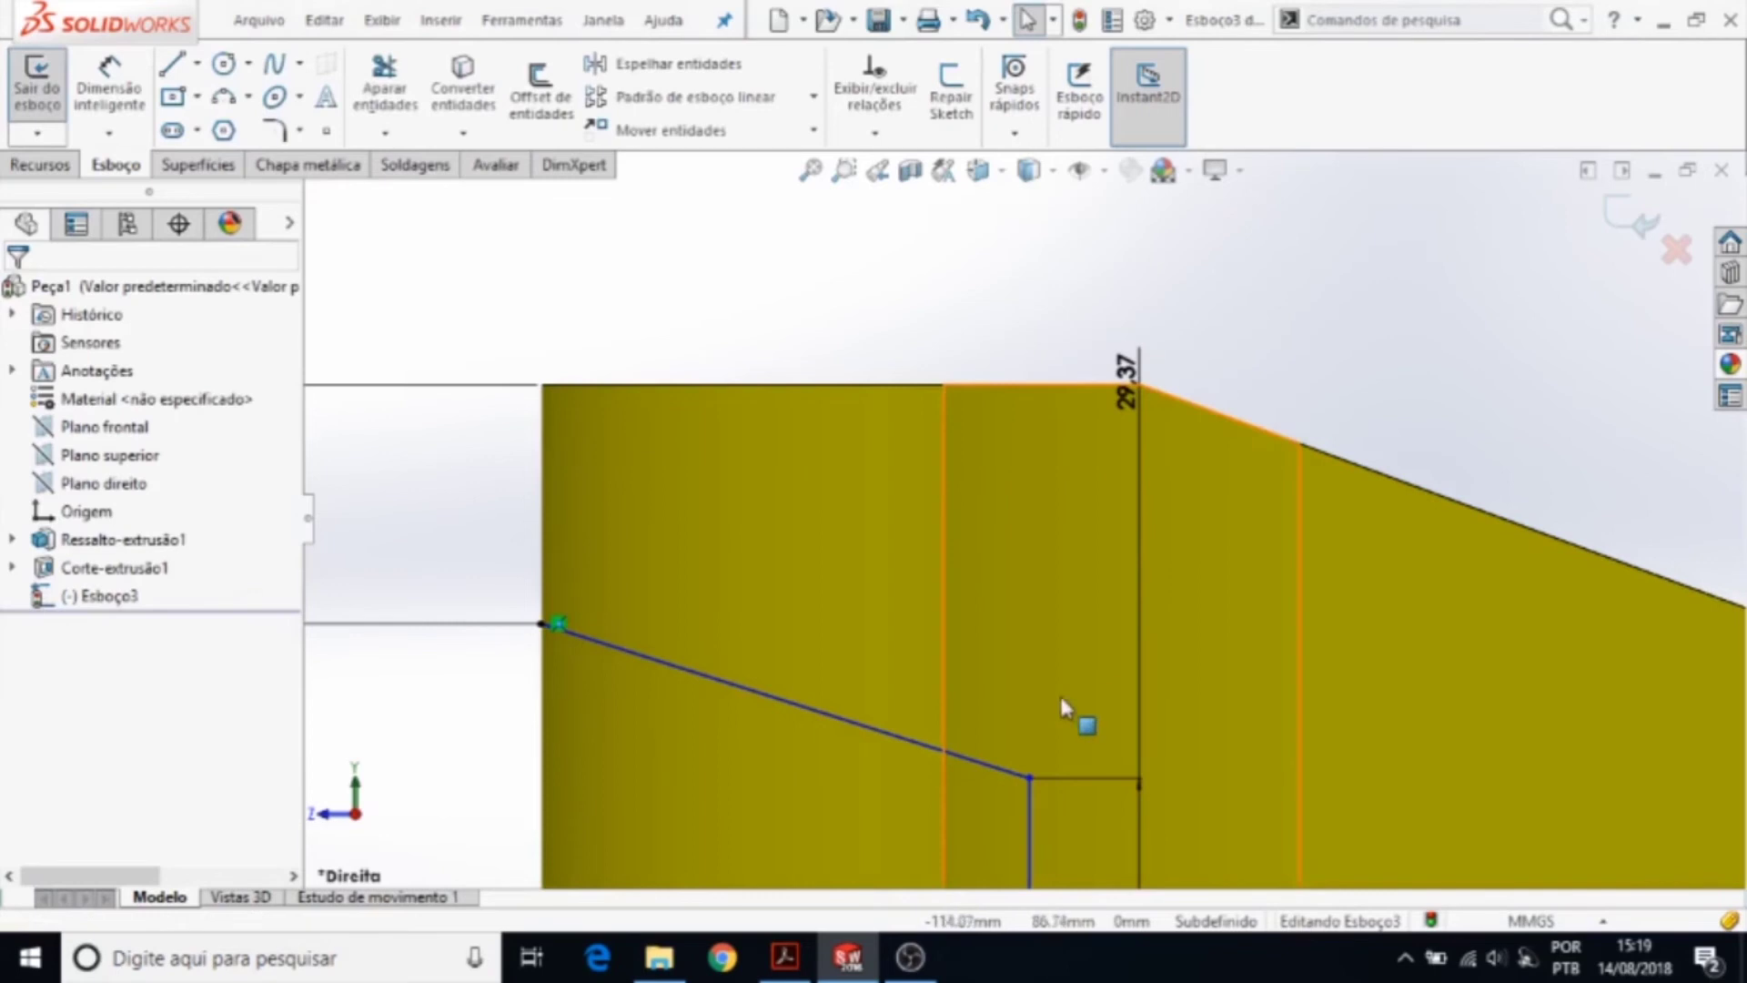
scroll(1083, 700, "up", 3)
left_click(1092, 619)
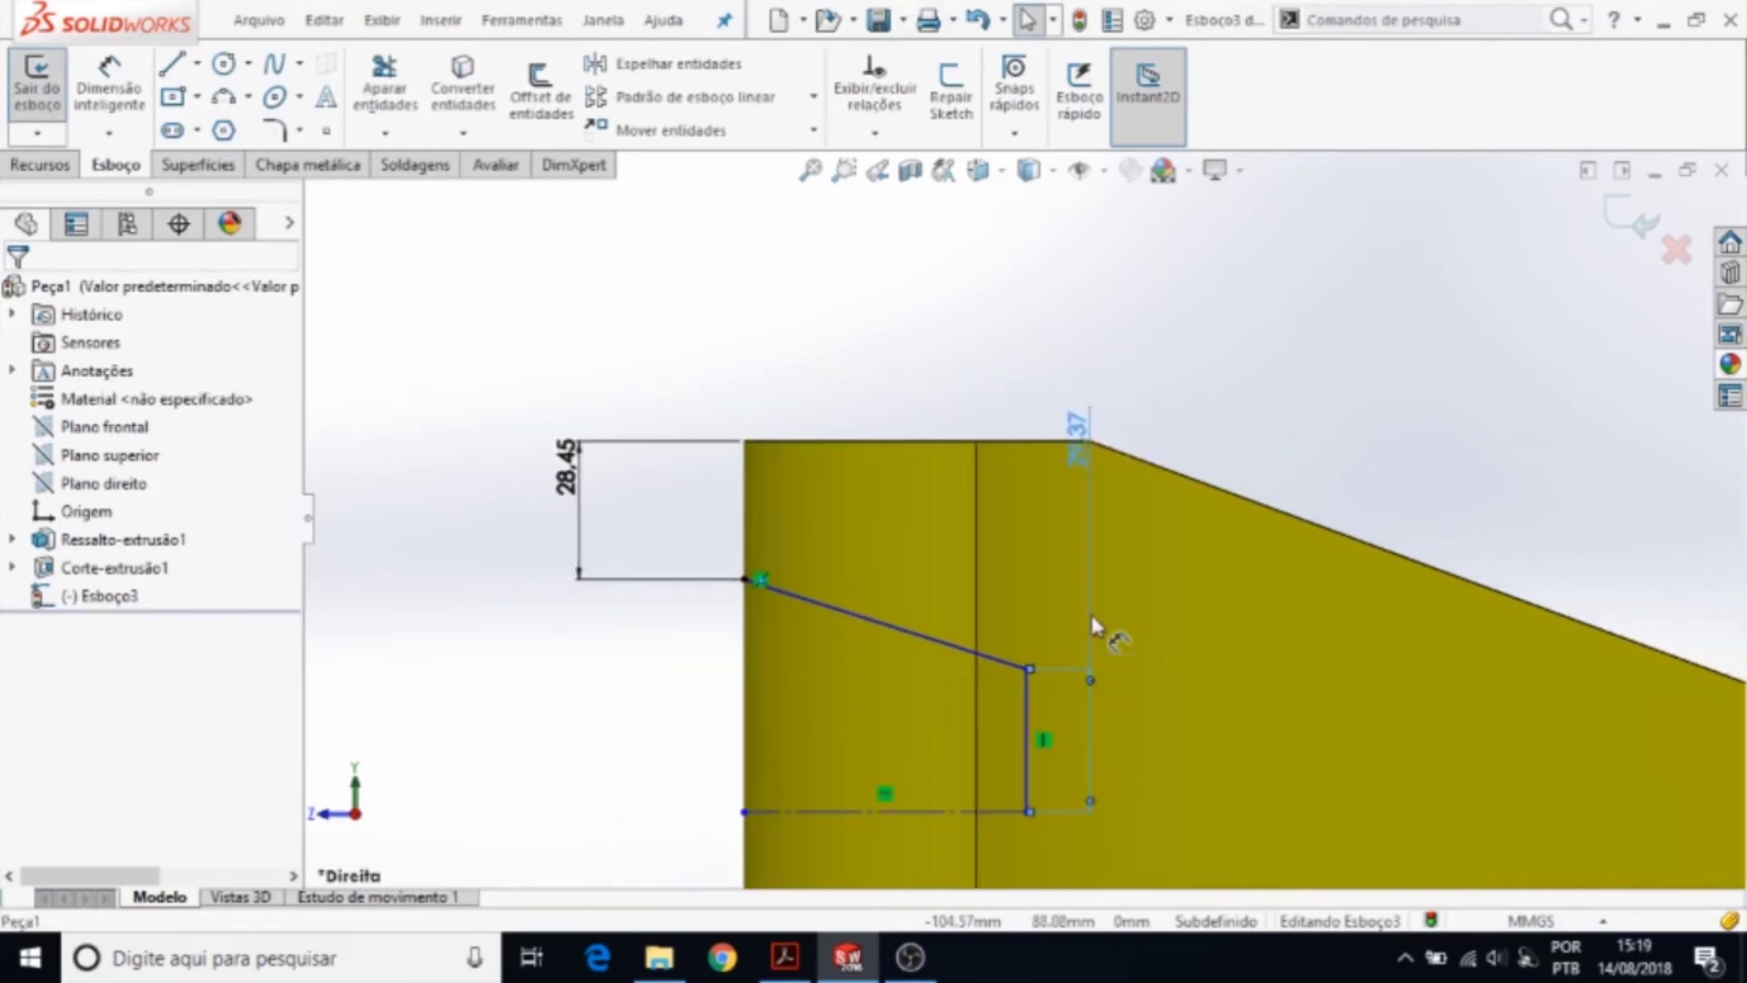
key("Delete")
- Dimension the vertical line 9.65 mm from the part's top corner
left_click(110, 91)
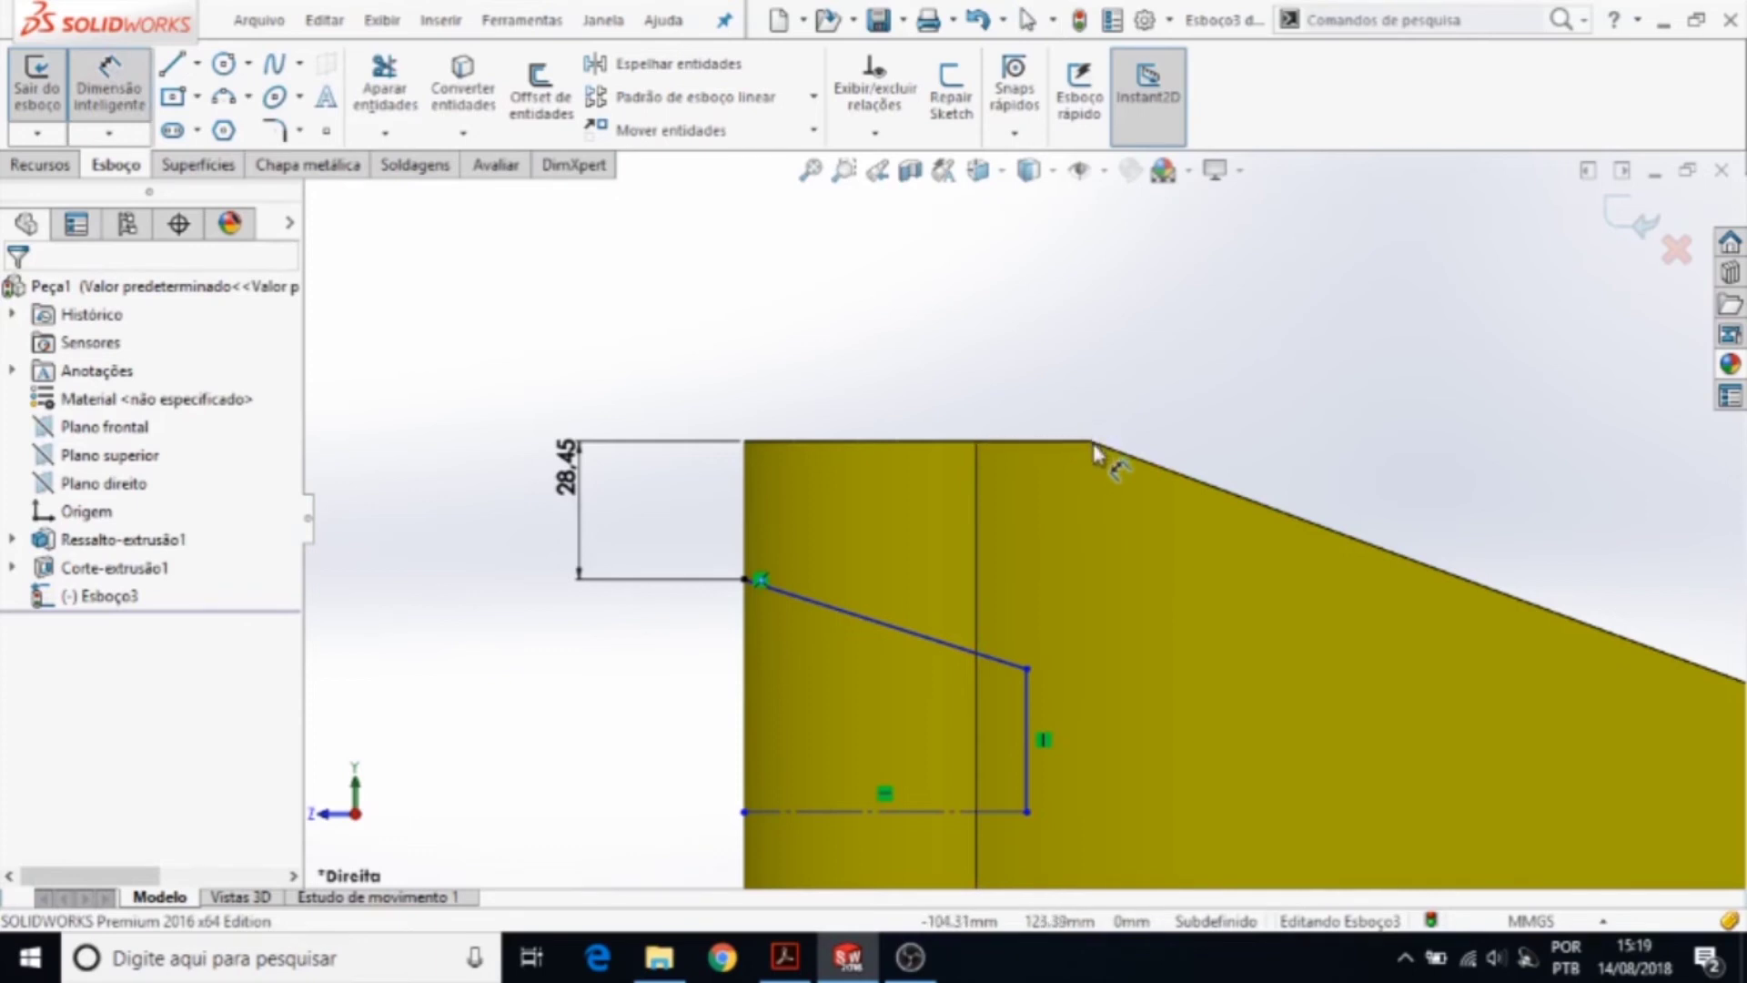
middle_click_drag(1123, 402, 1098, 455)
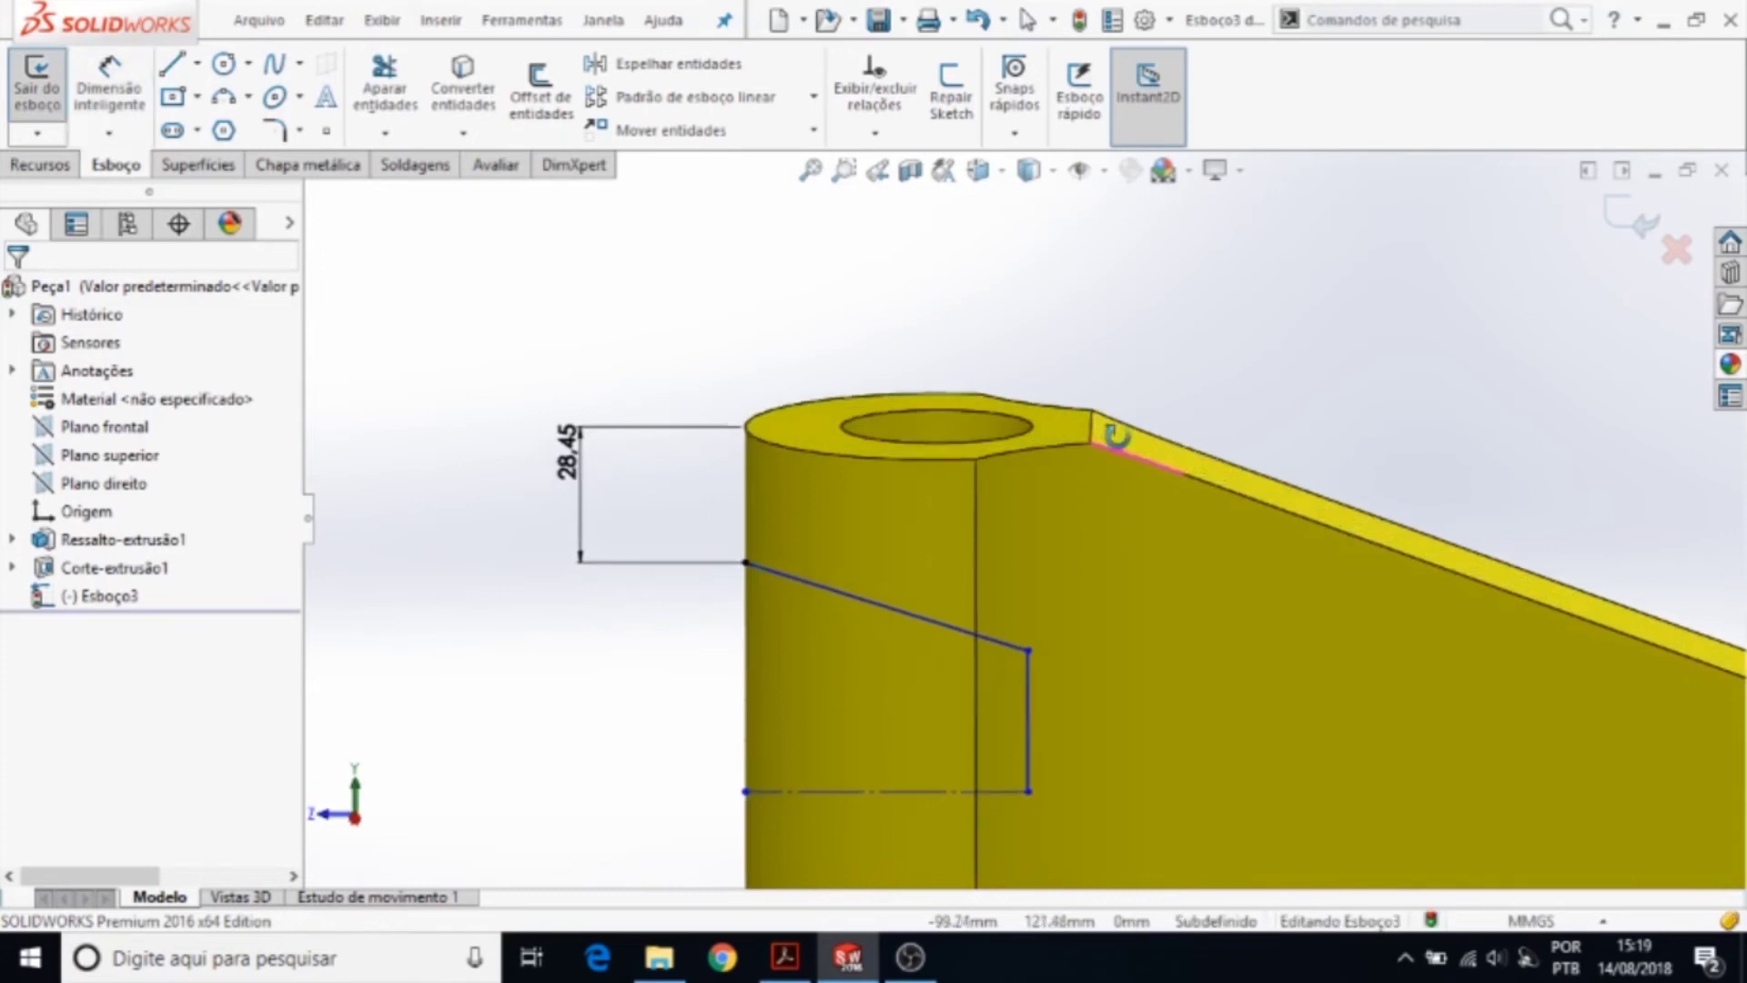
left_click(1028, 649)
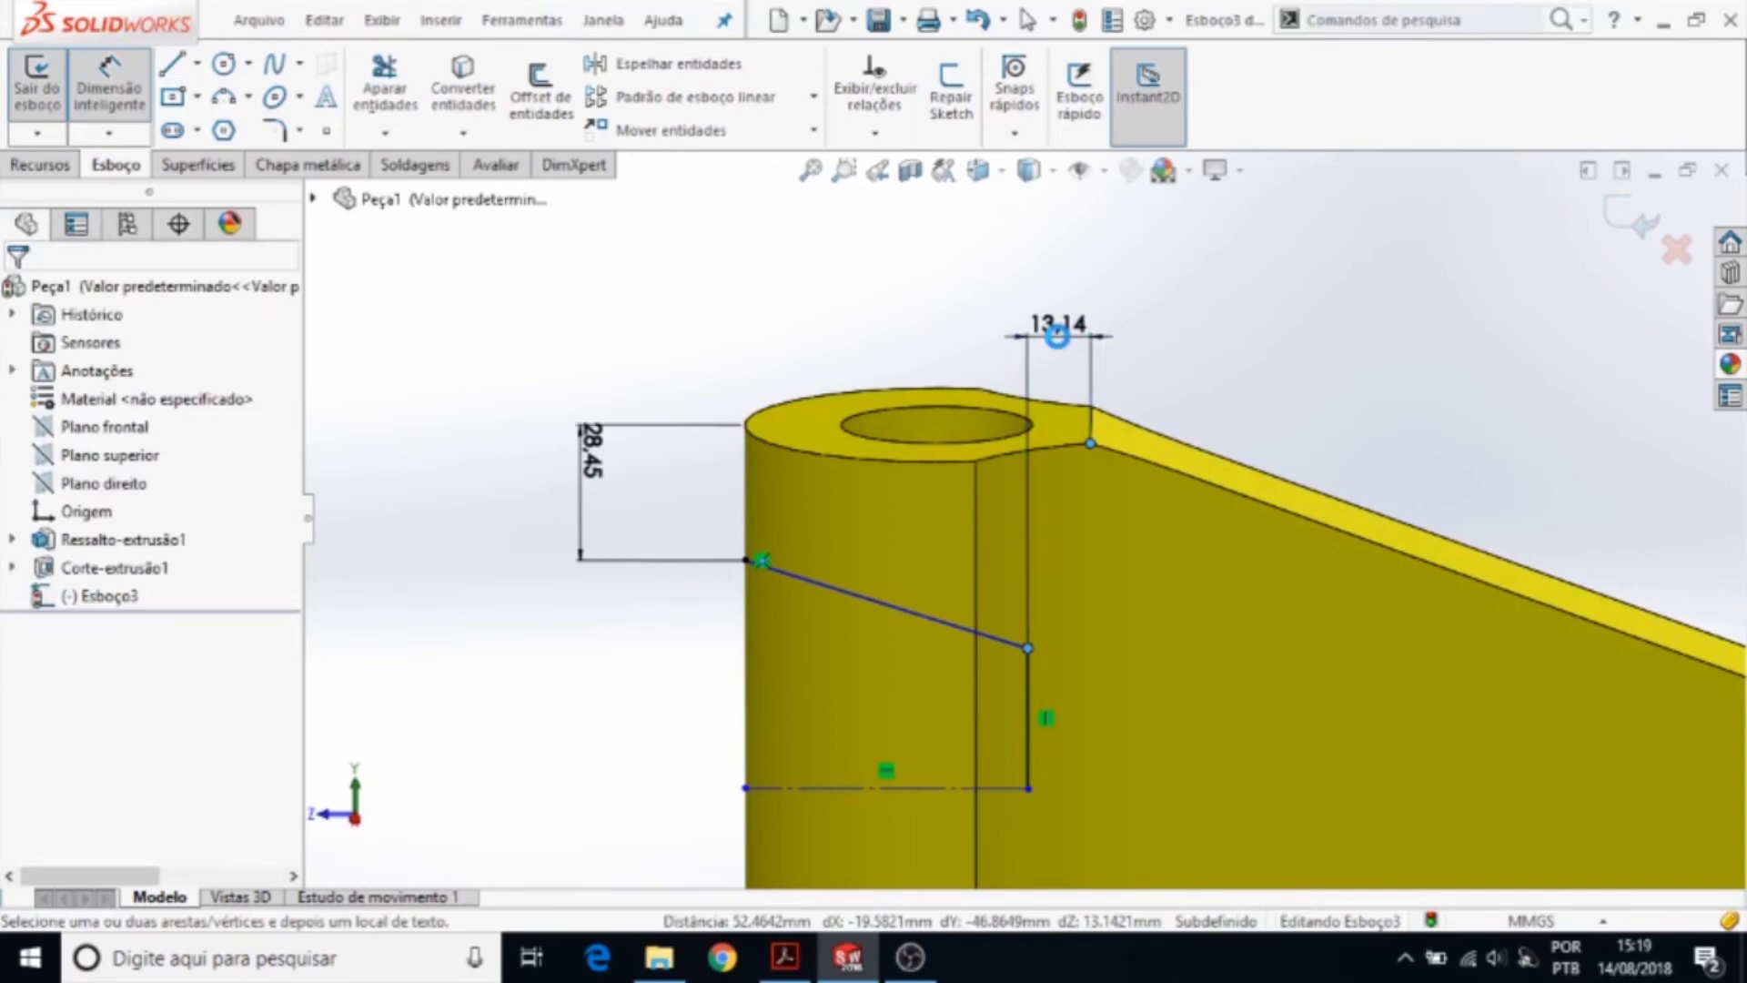
left_click(1045, 385)
left_click(783, 967)
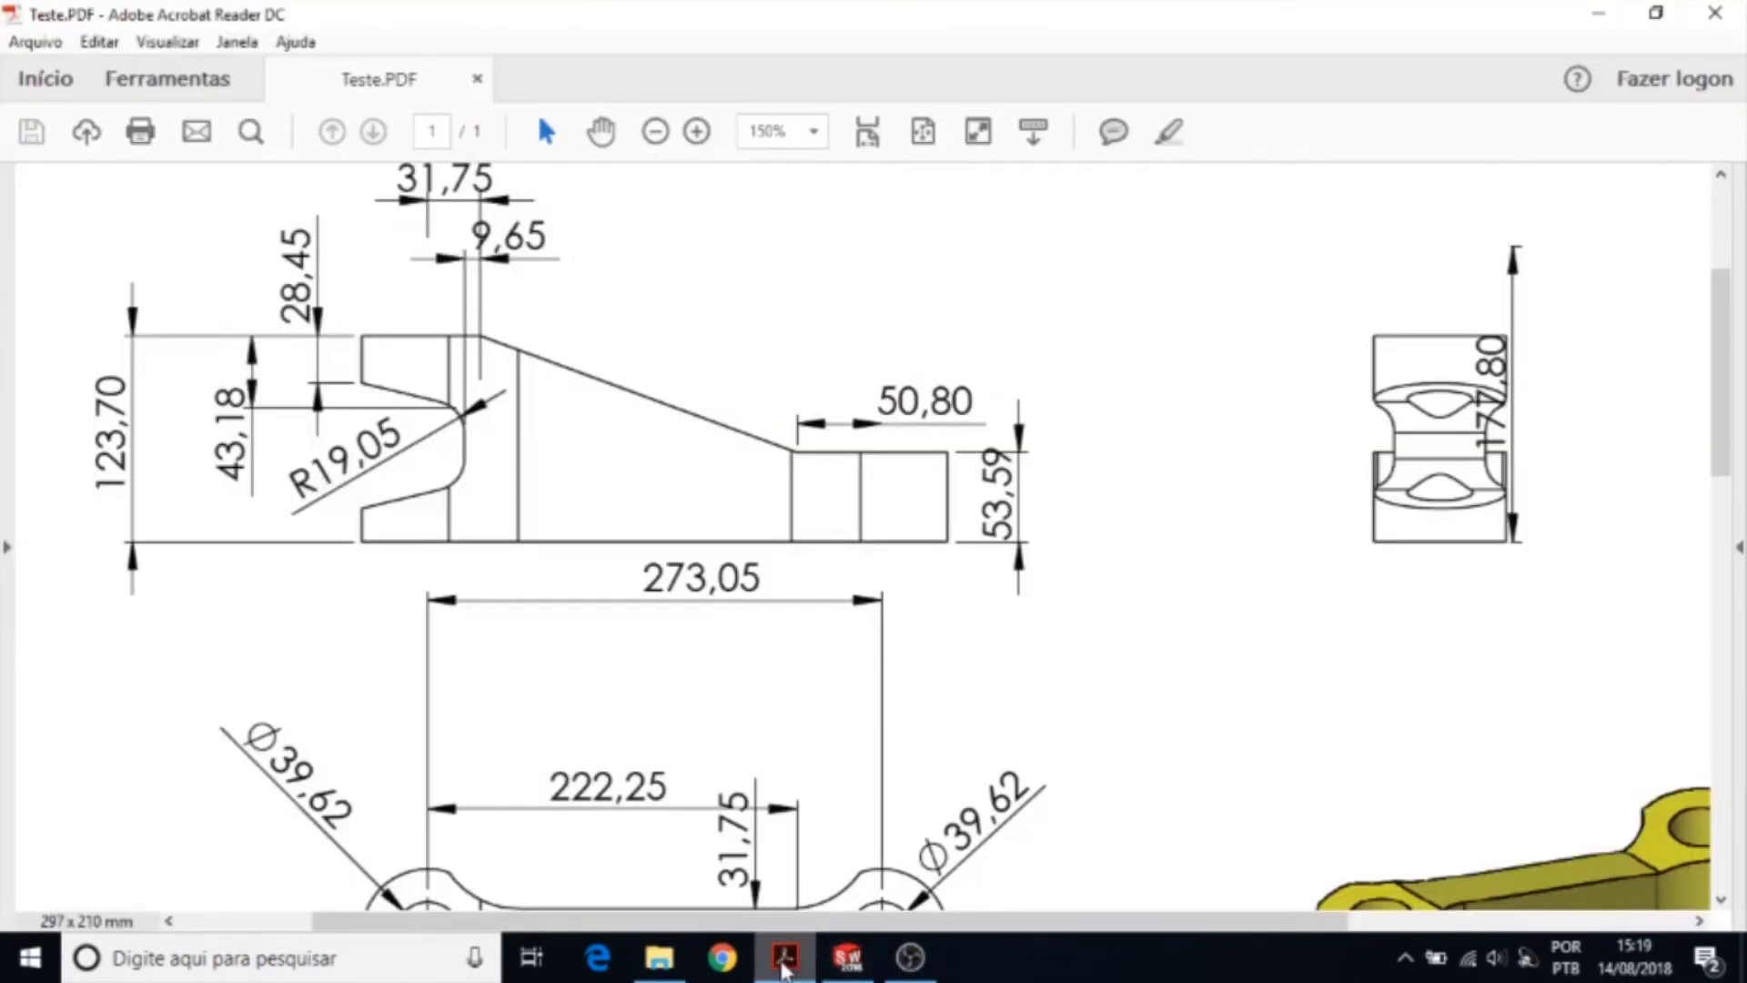
left_click(848, 958)
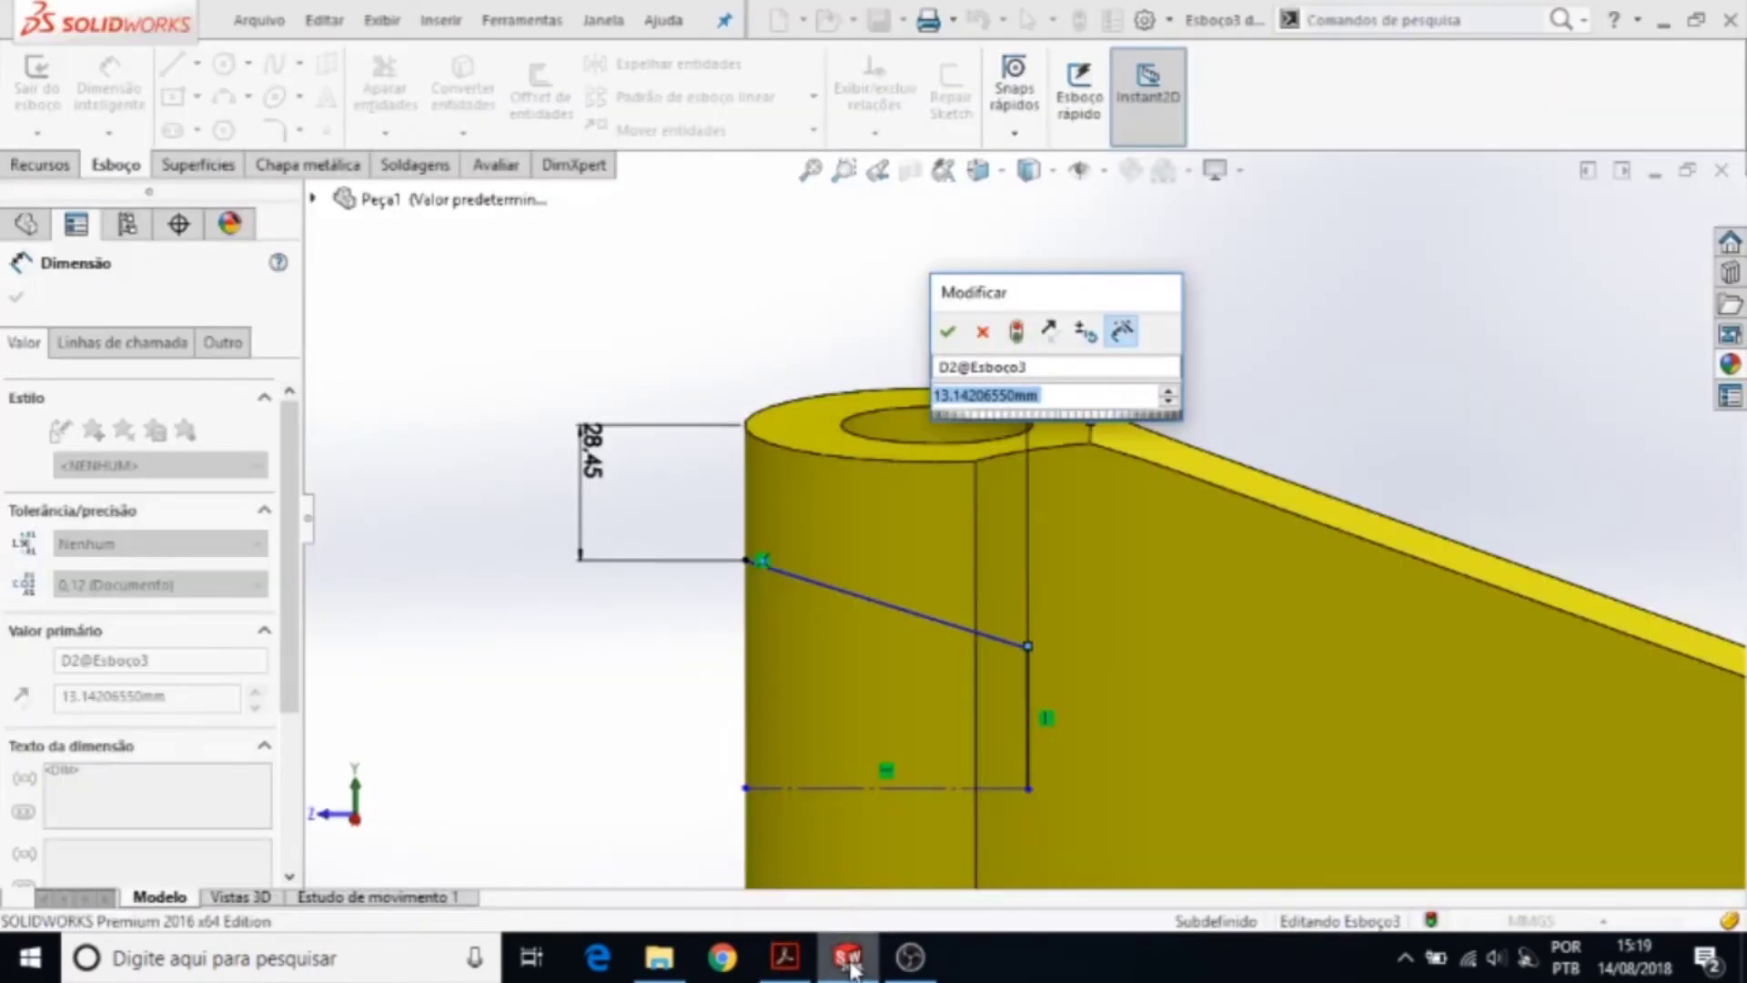
type("9.65")
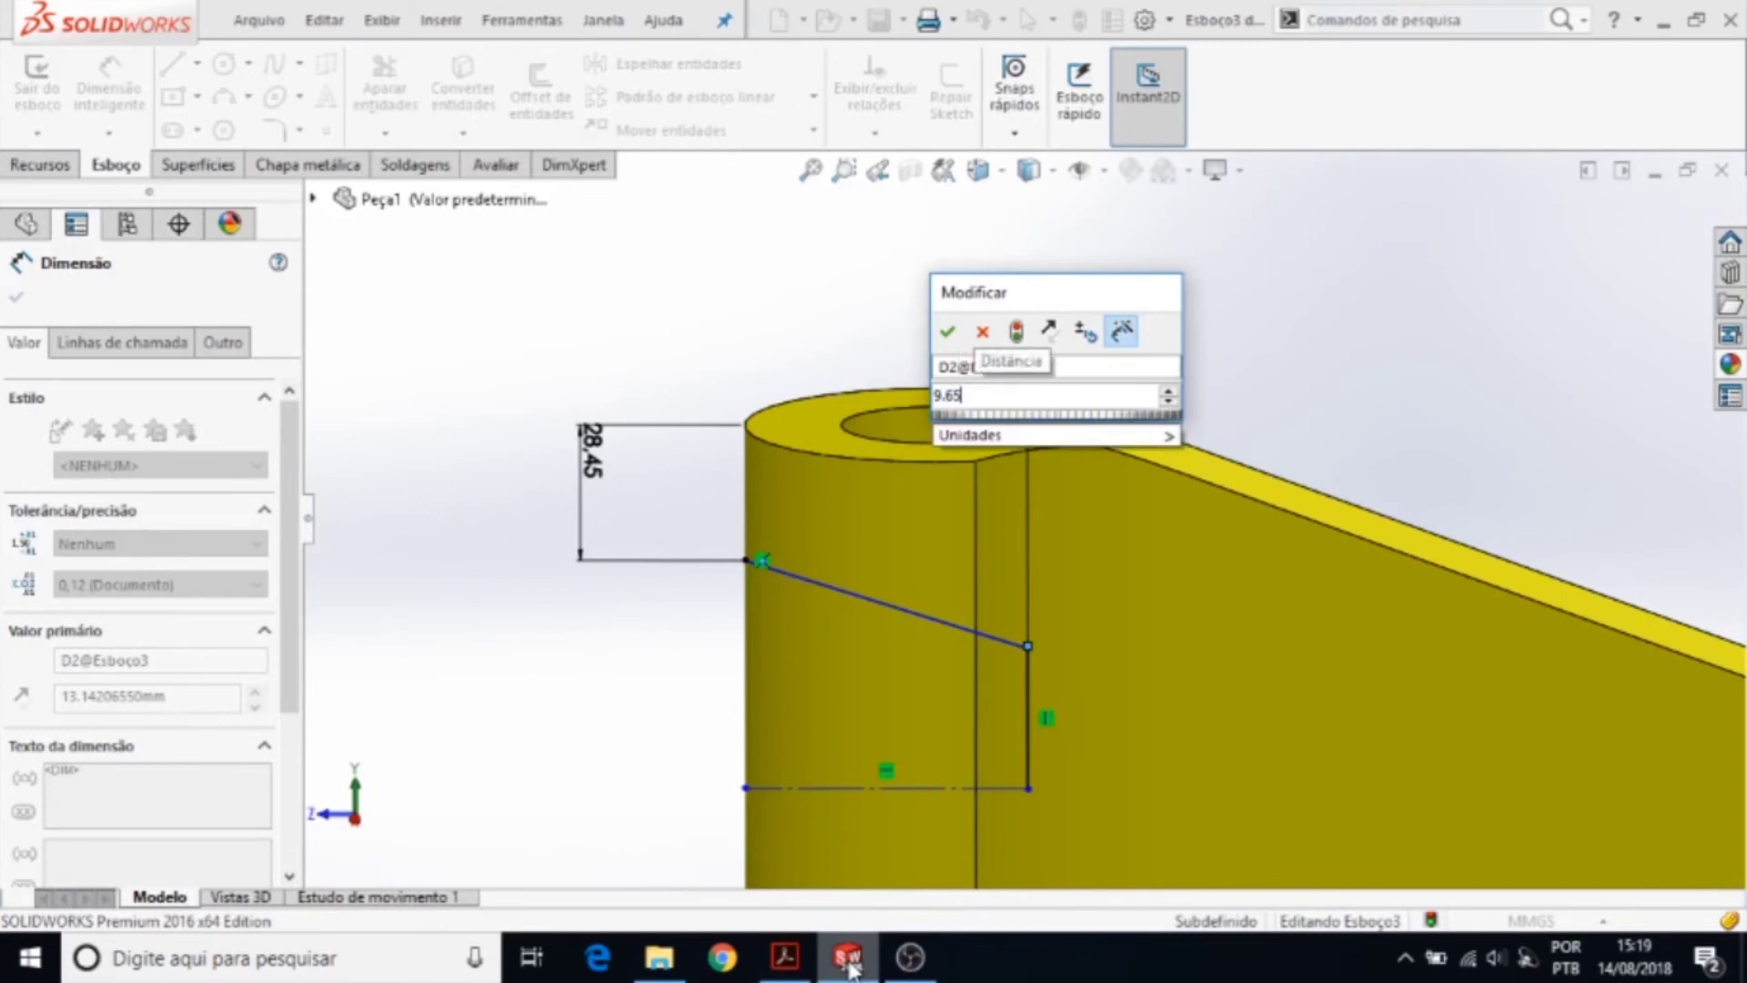
key("Return")
- Return to the Right view and extend the centreline past the part's left edge
scroll(947, 686, "up", 2)
scroll(1073, 687, "up", 2)
middle_click_drag(1074, 687, 1053, 605)
key("space")
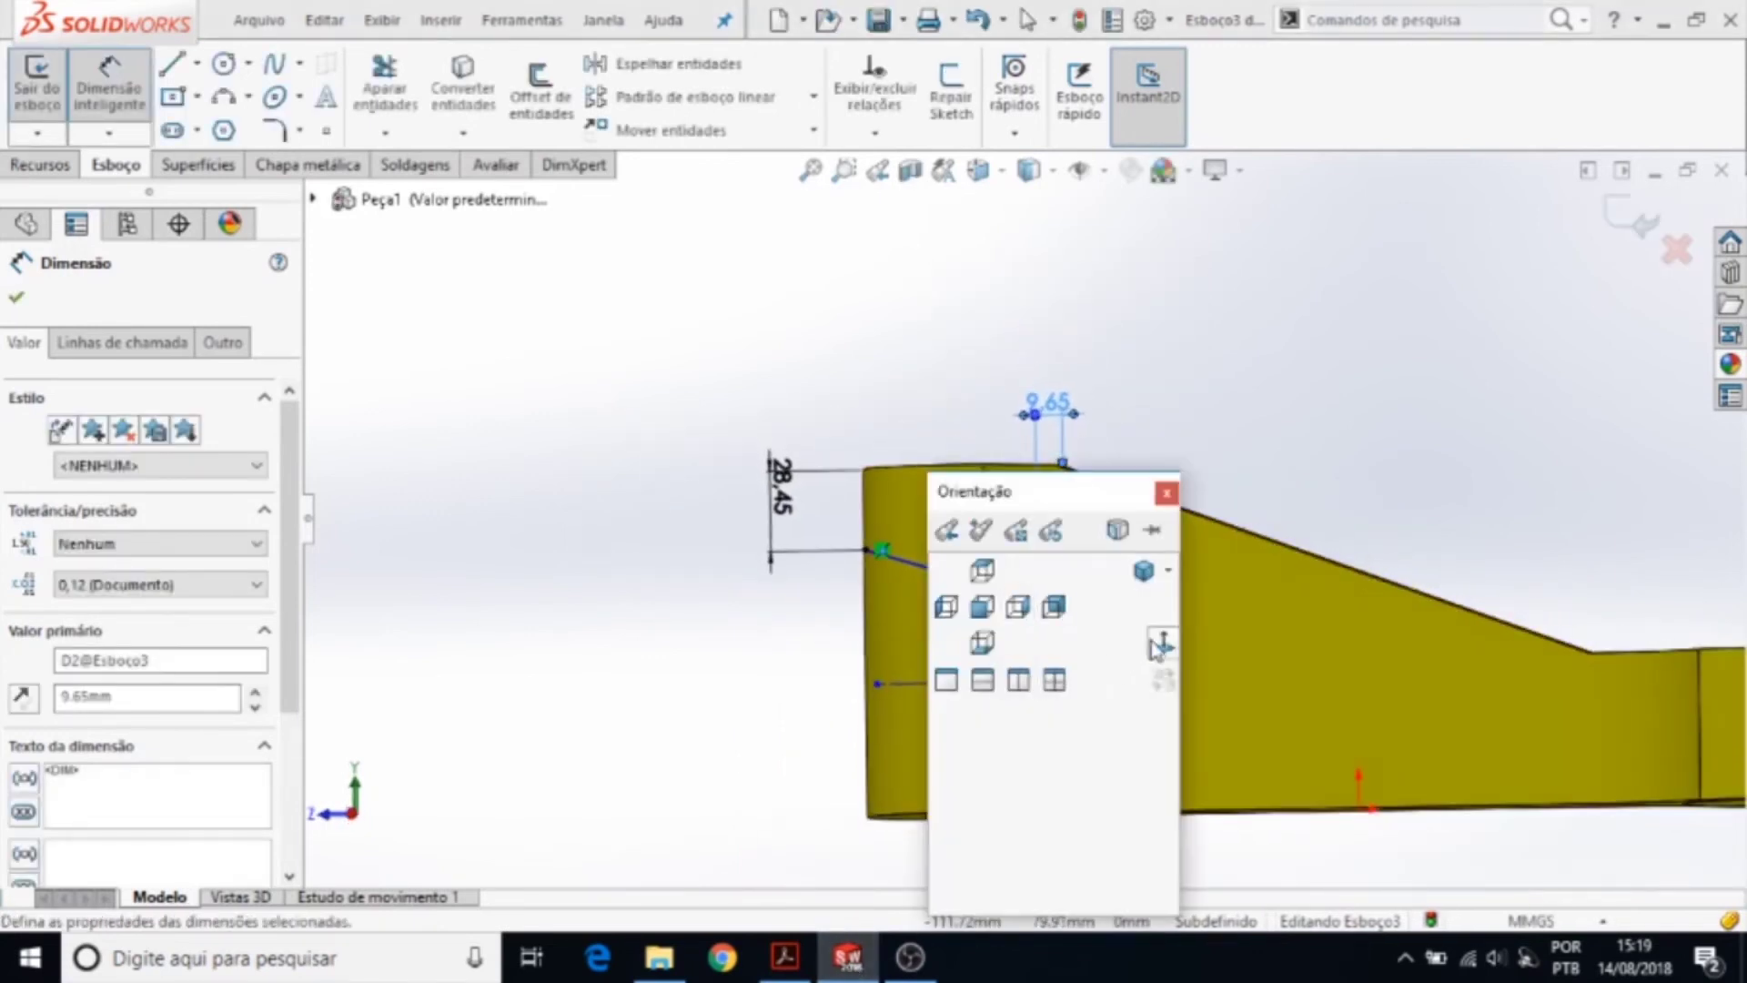
left_click(1154, 648)
scroll(781, 585, "down", 3)
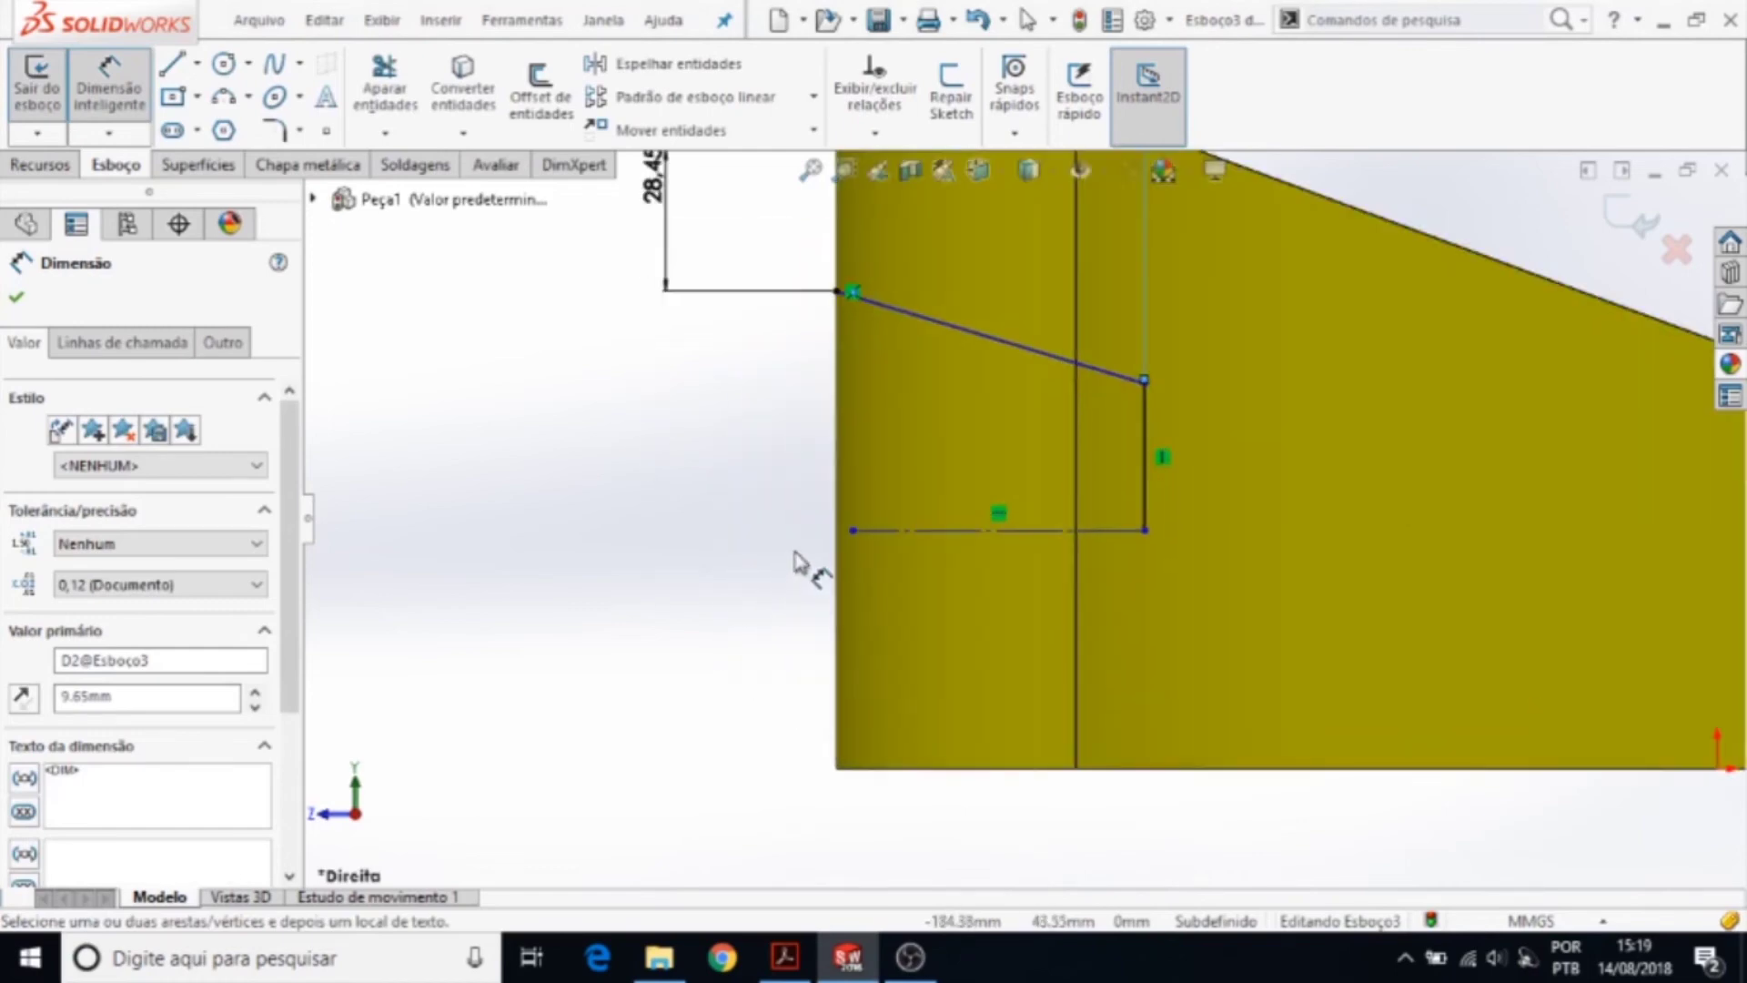
key("Escape")
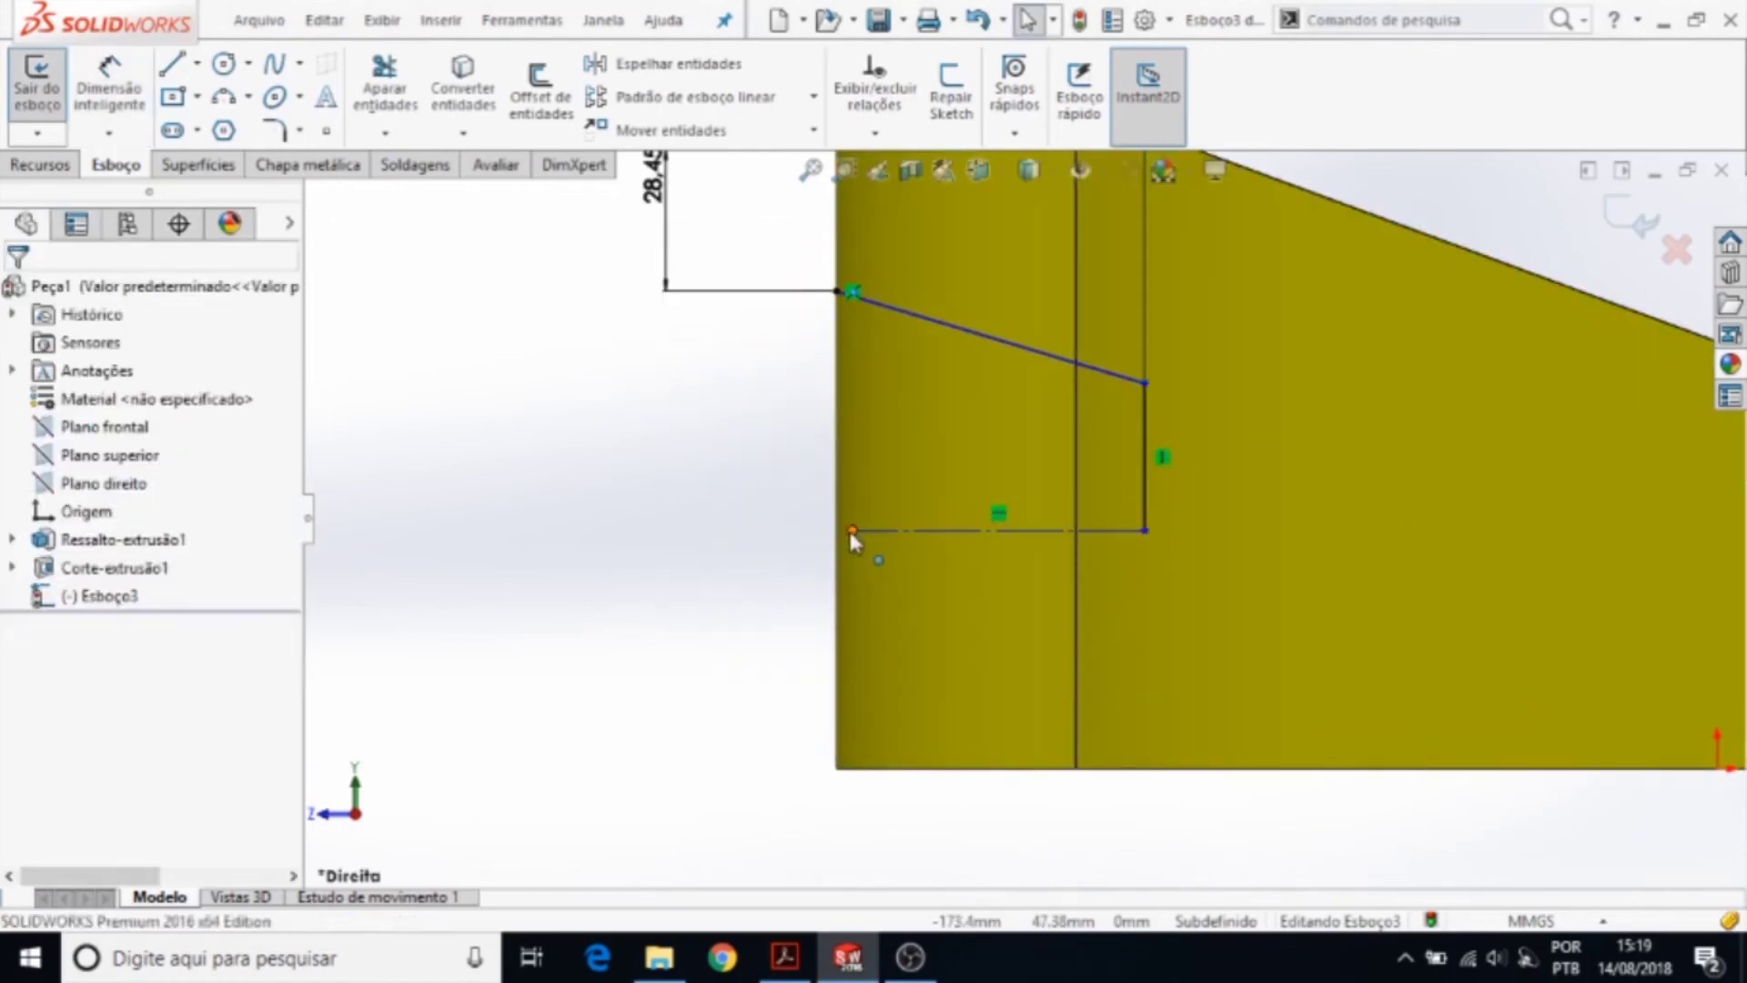
left_click_drag(852, 530, 738, 514)
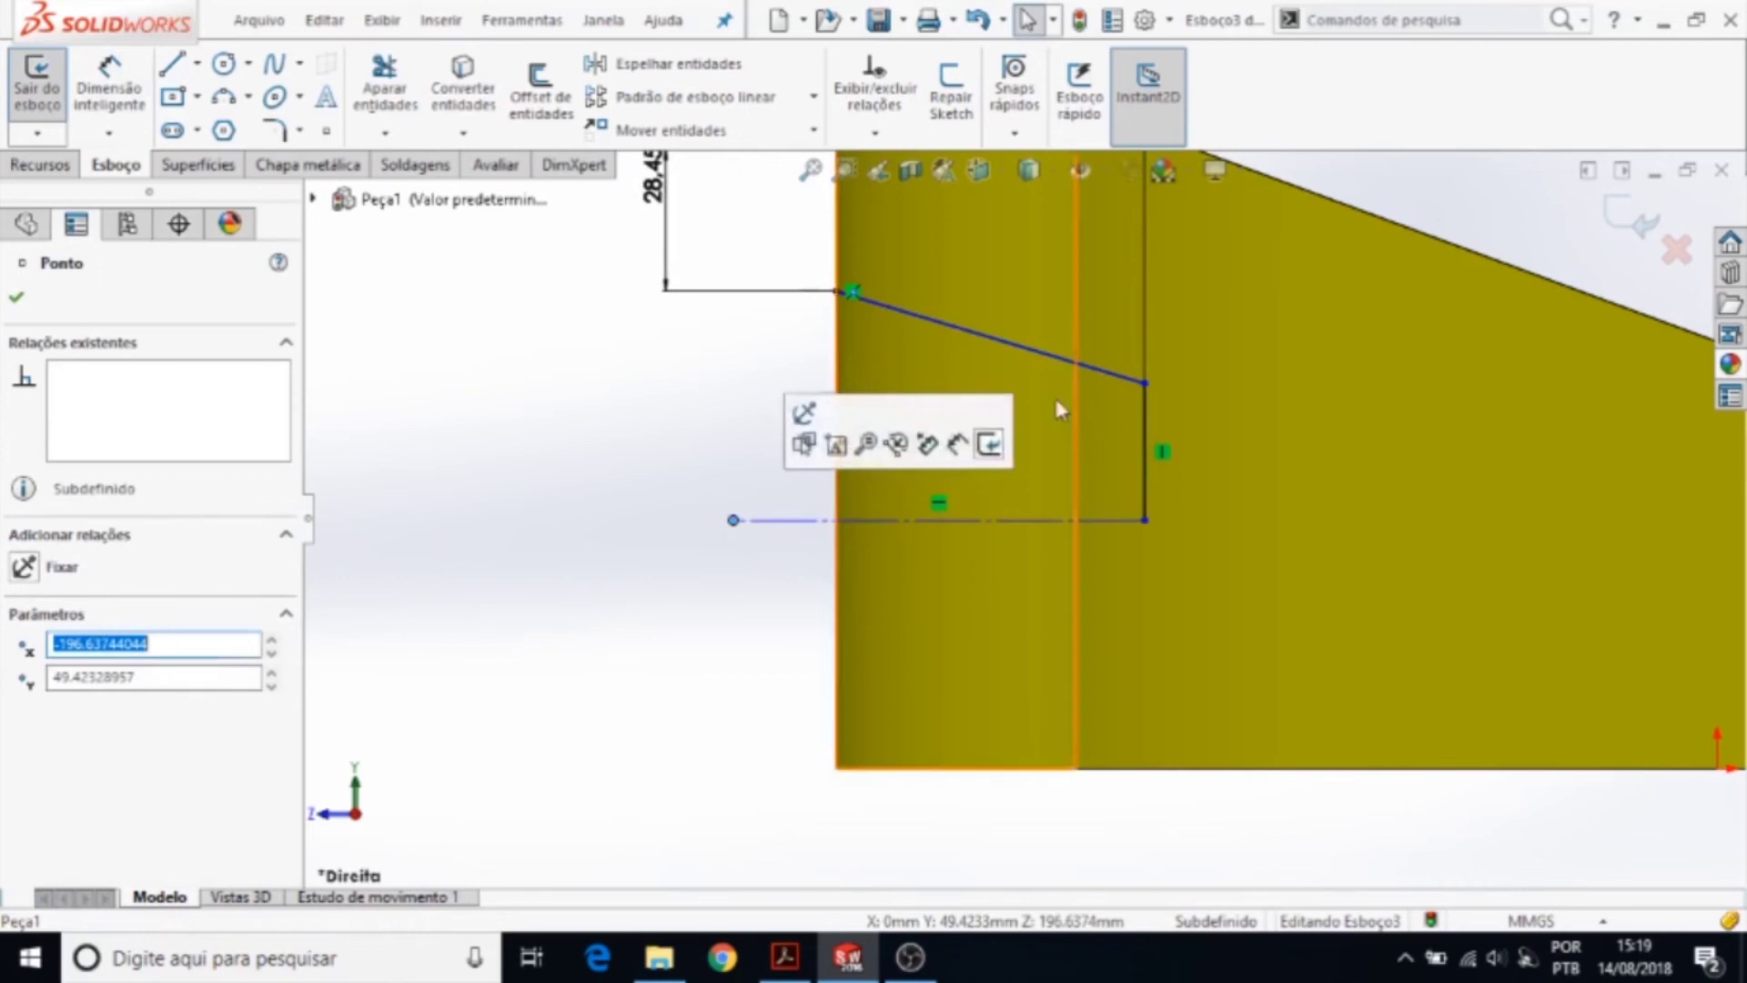
scroll(1217, 351, "up", 3)
scroll(1132, 391, "down", 2)
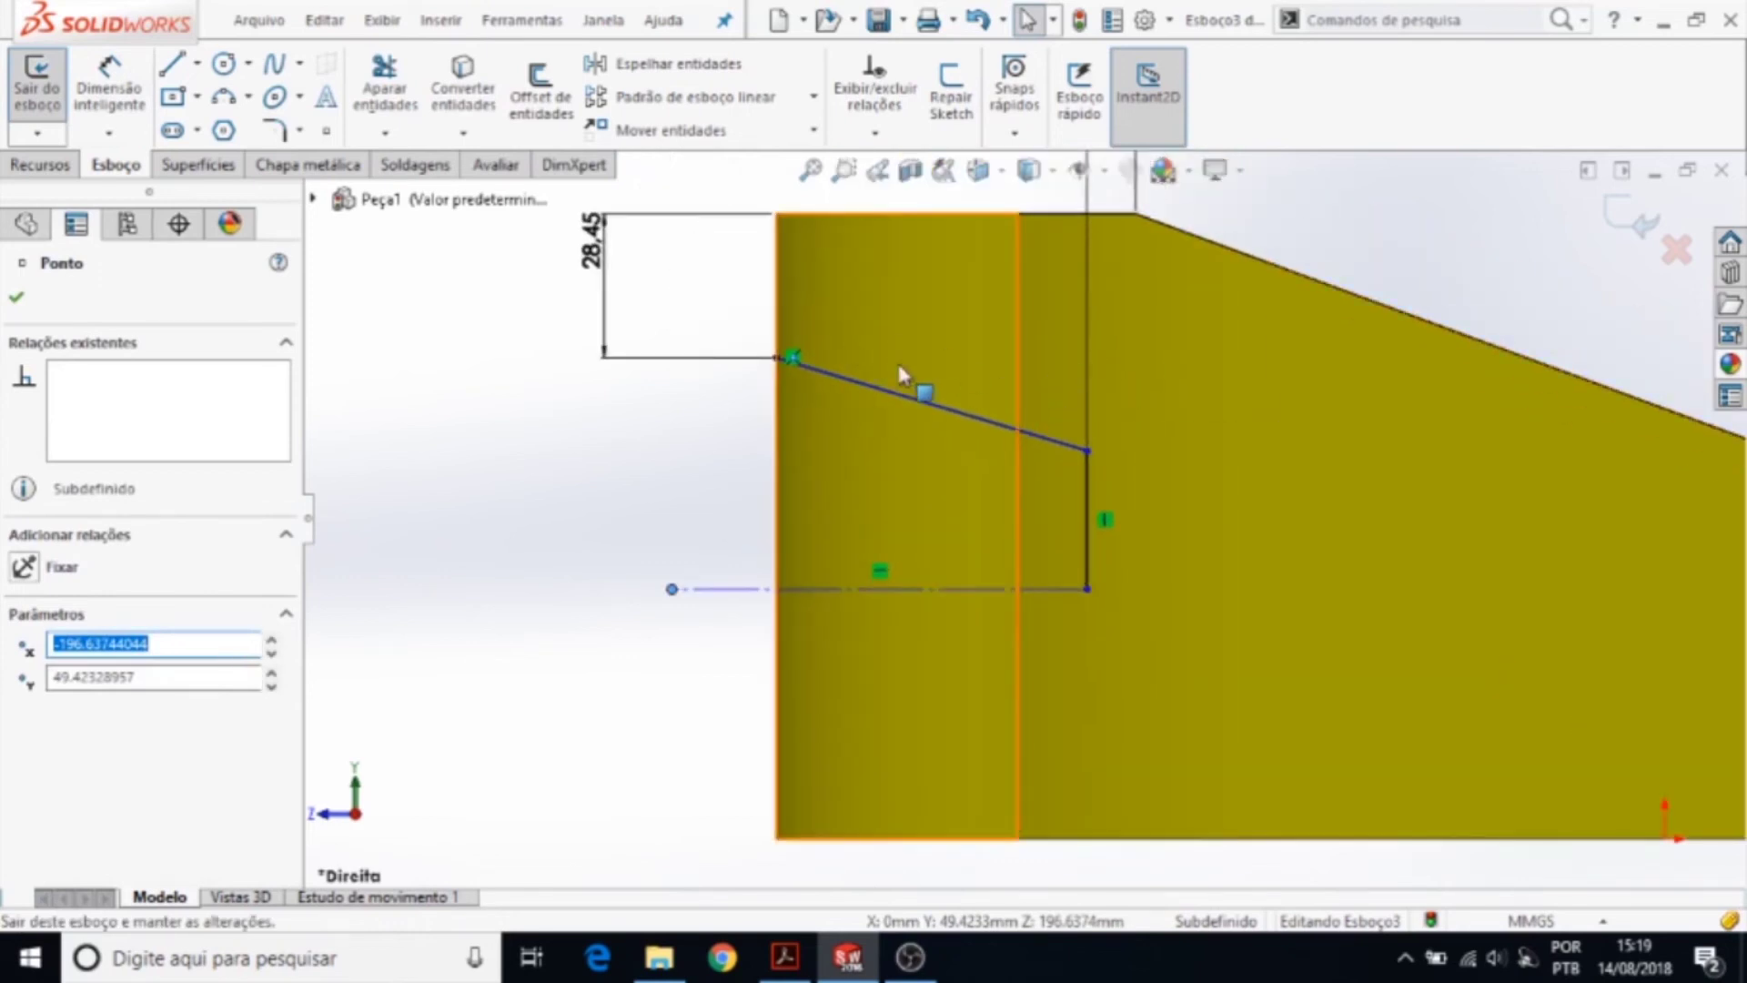
scroll(897, 377, "up", 1)
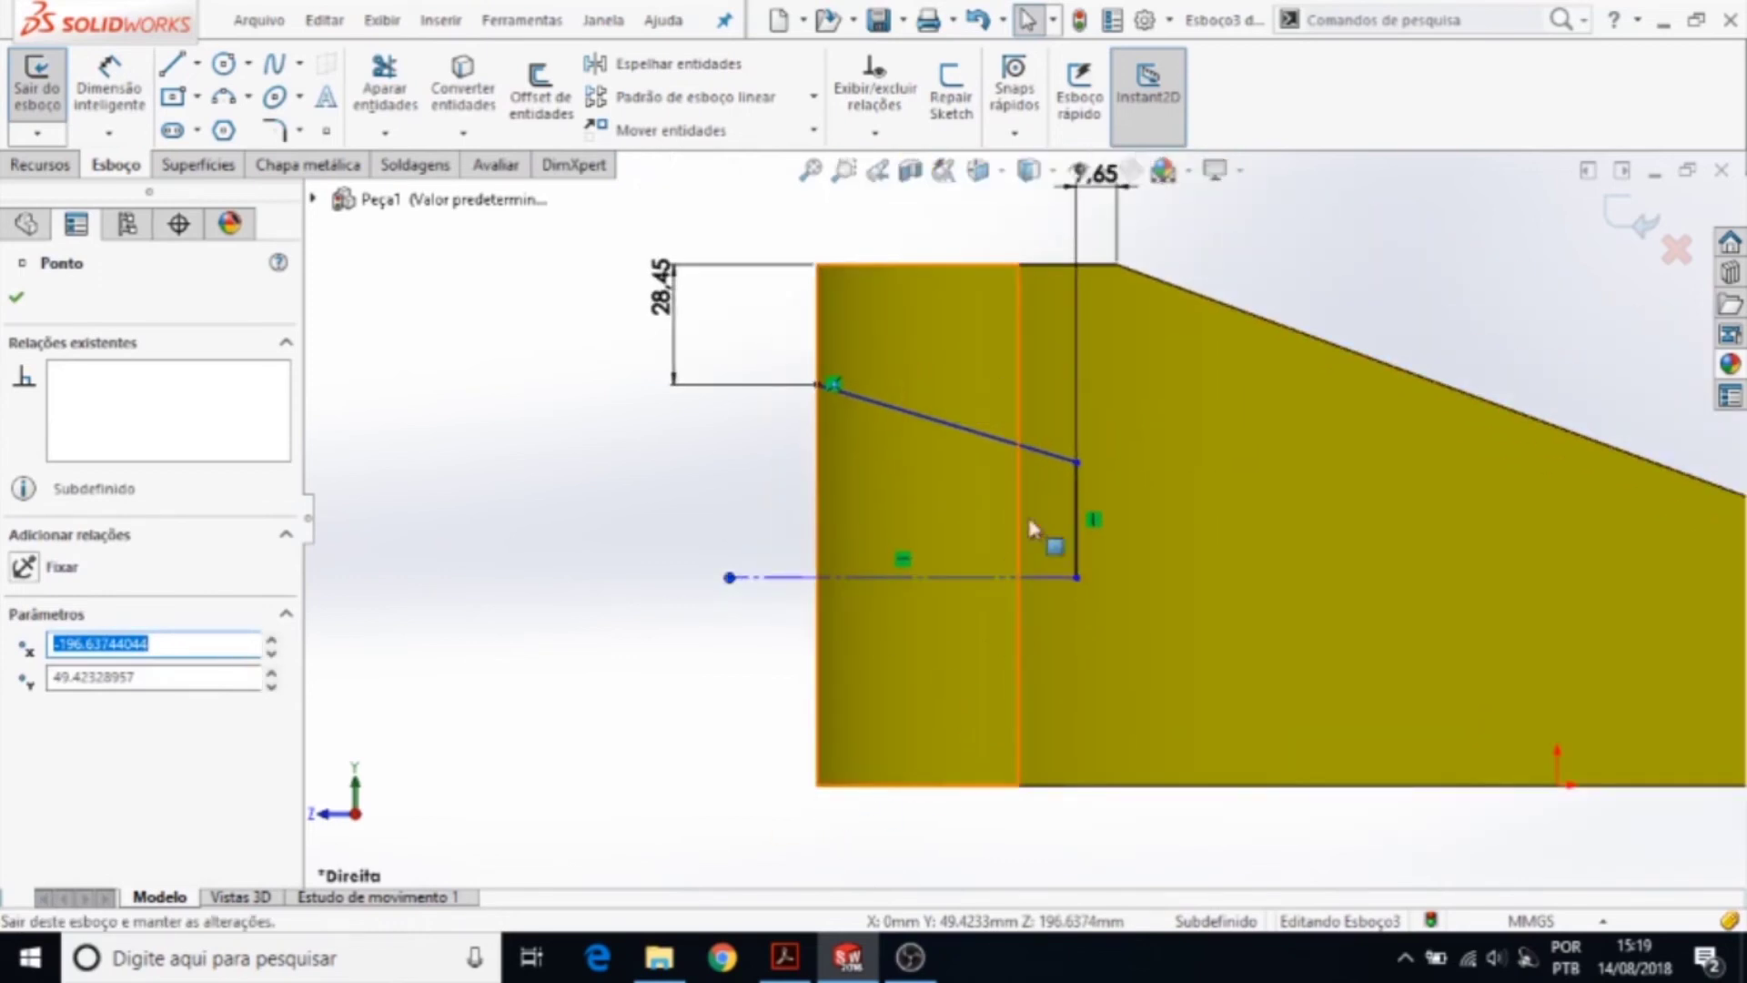
- Add an 82.21 horizontal dimension at the centreline's end, then undo it
left_click(780, 972)
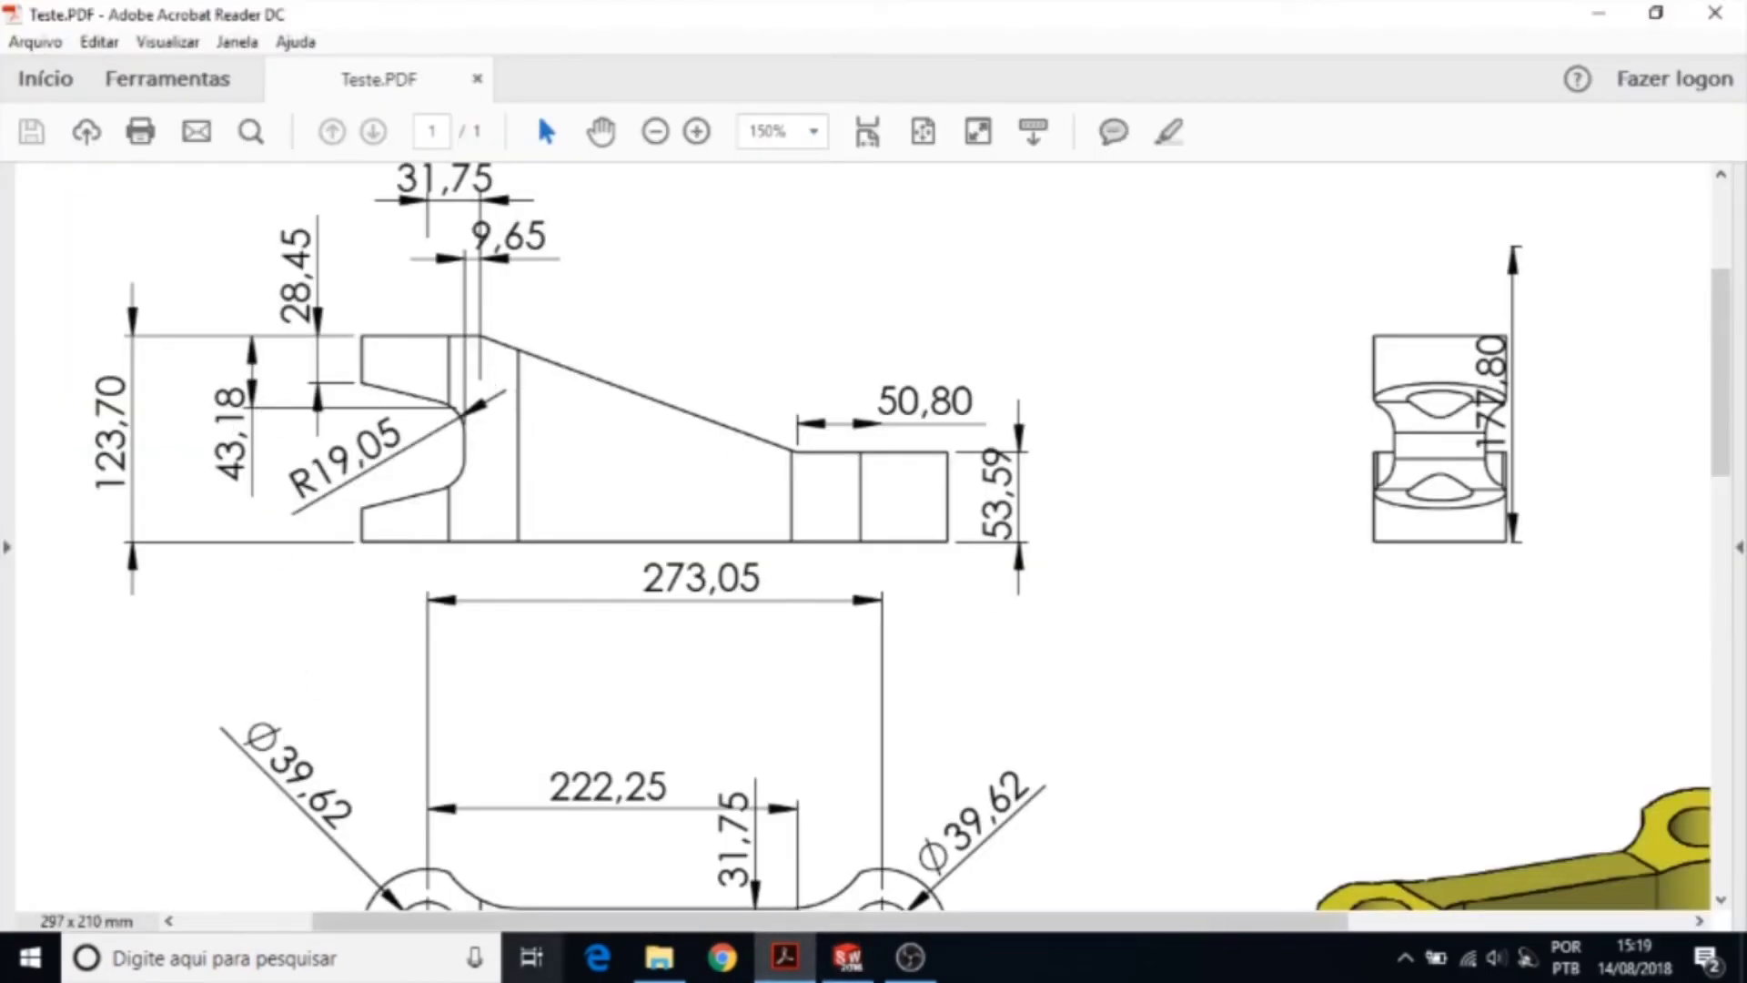
left_click(847, 957)
left_click(118, 82)
left_click(1076, 462)
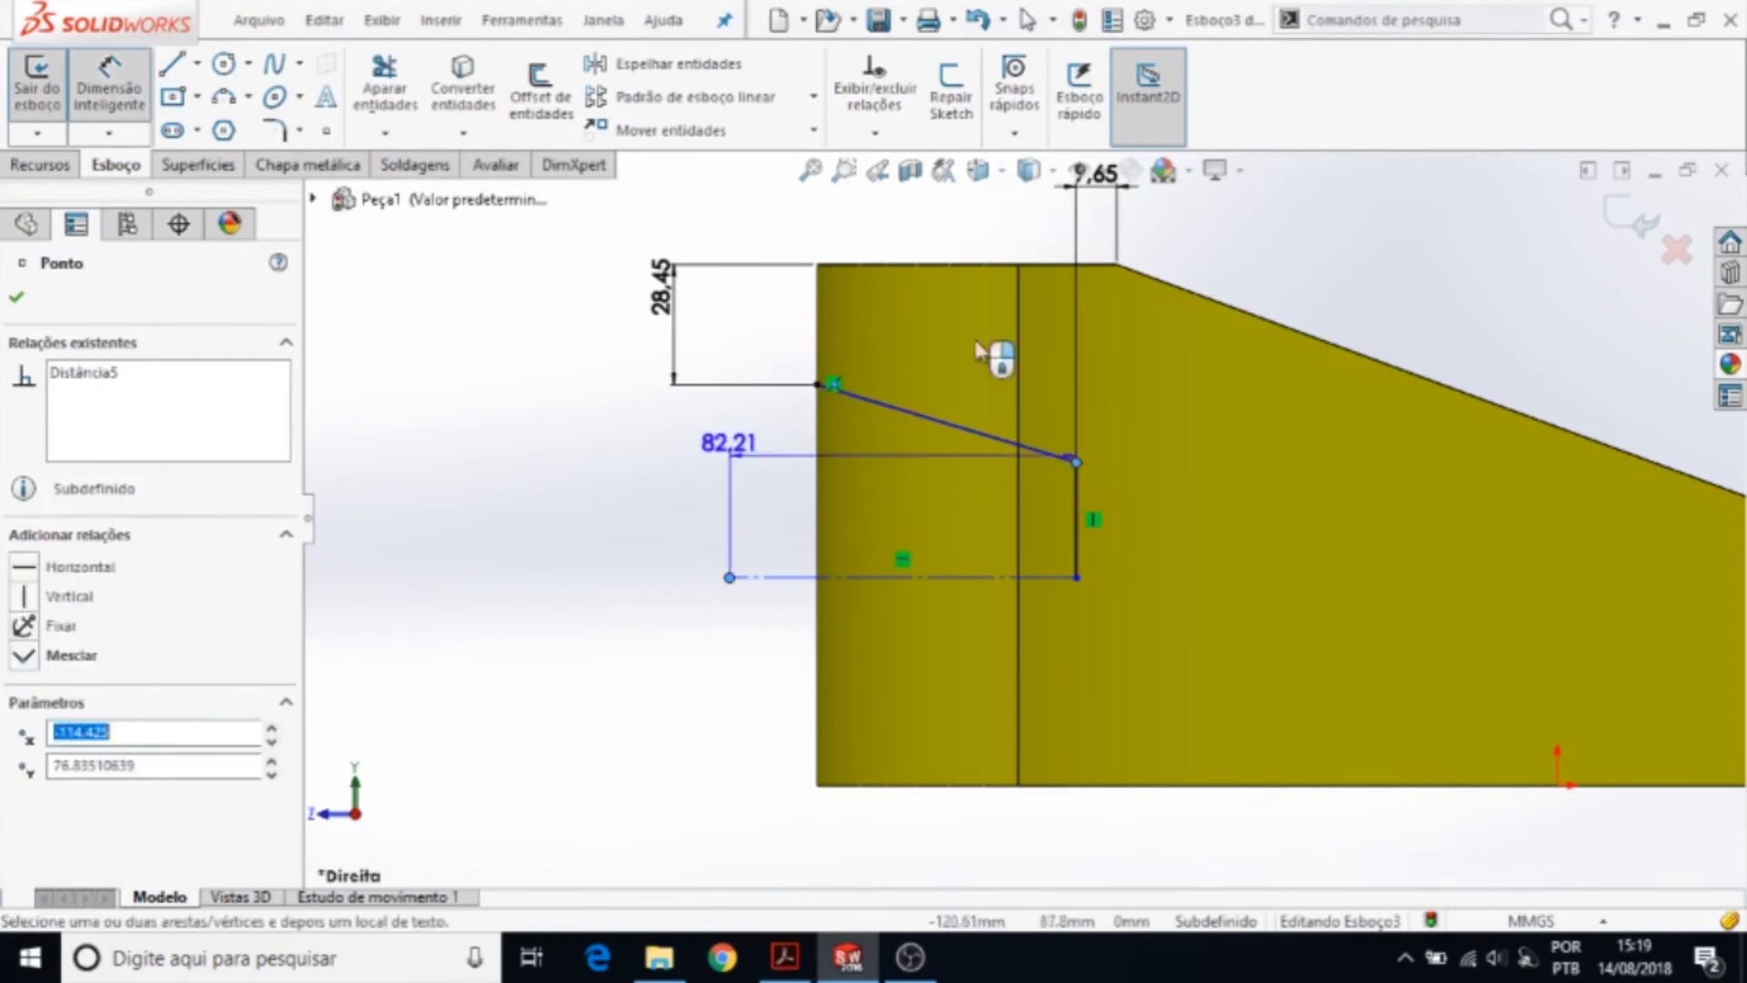
left_click(821, 277)
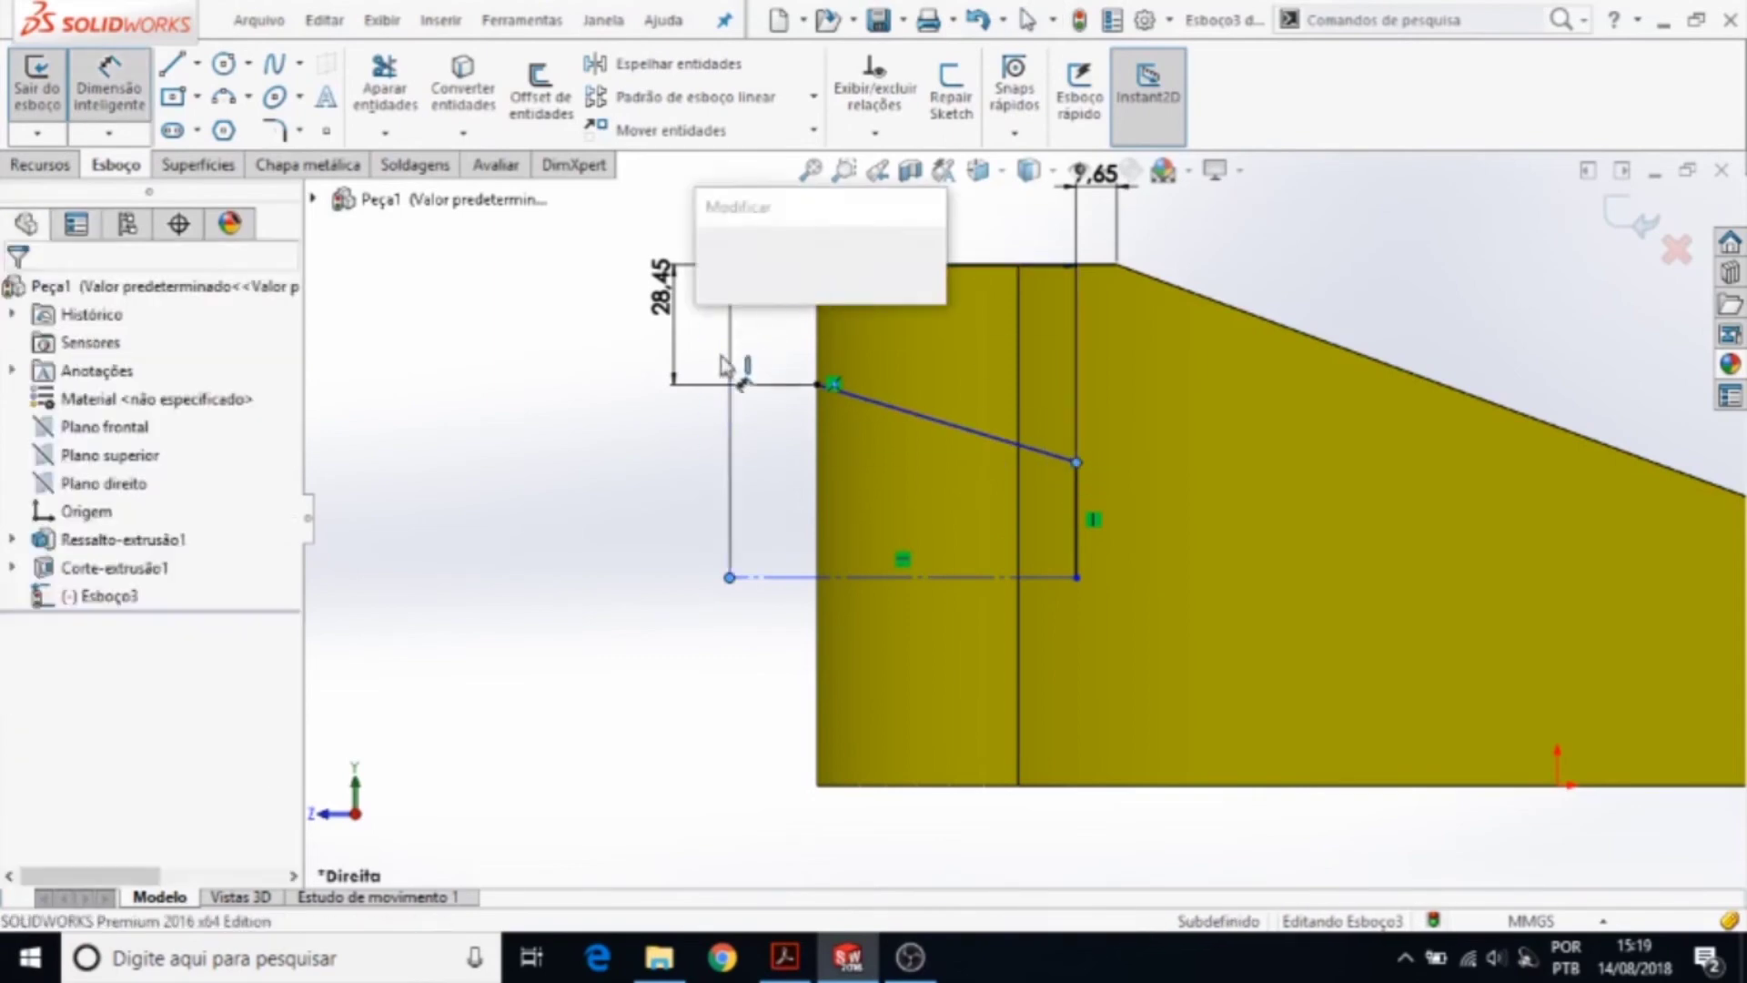
left_click(749, 266)
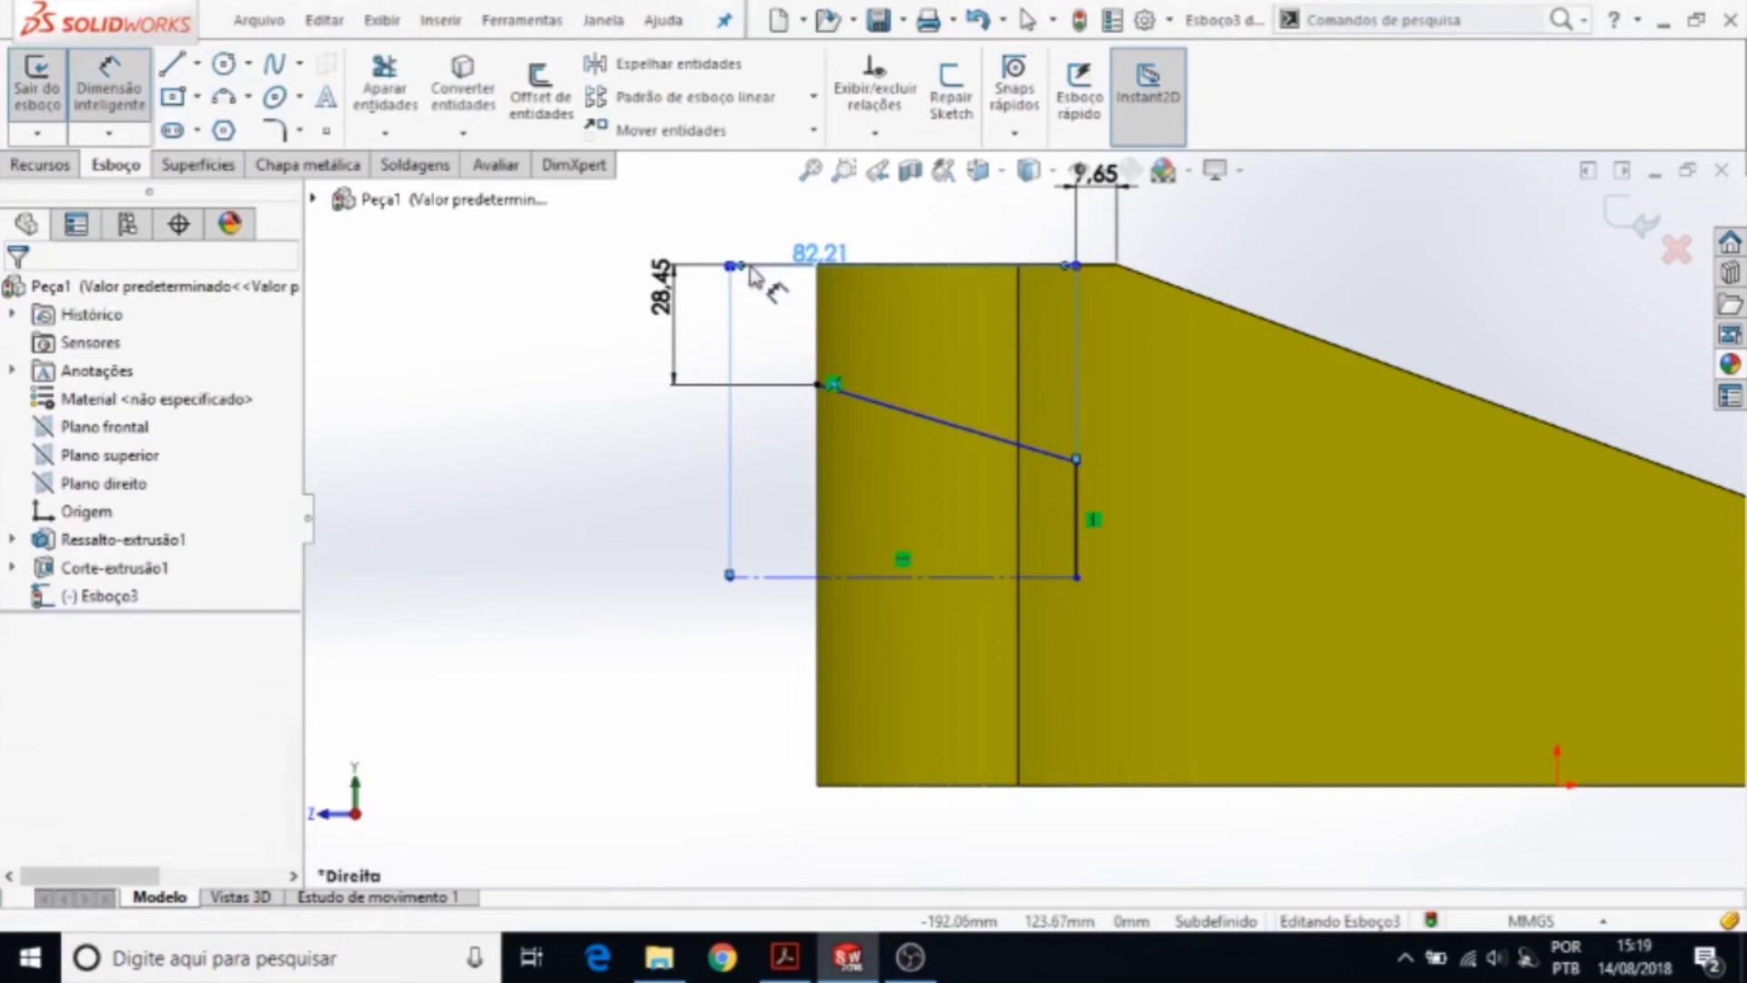
key("ctrl+z")
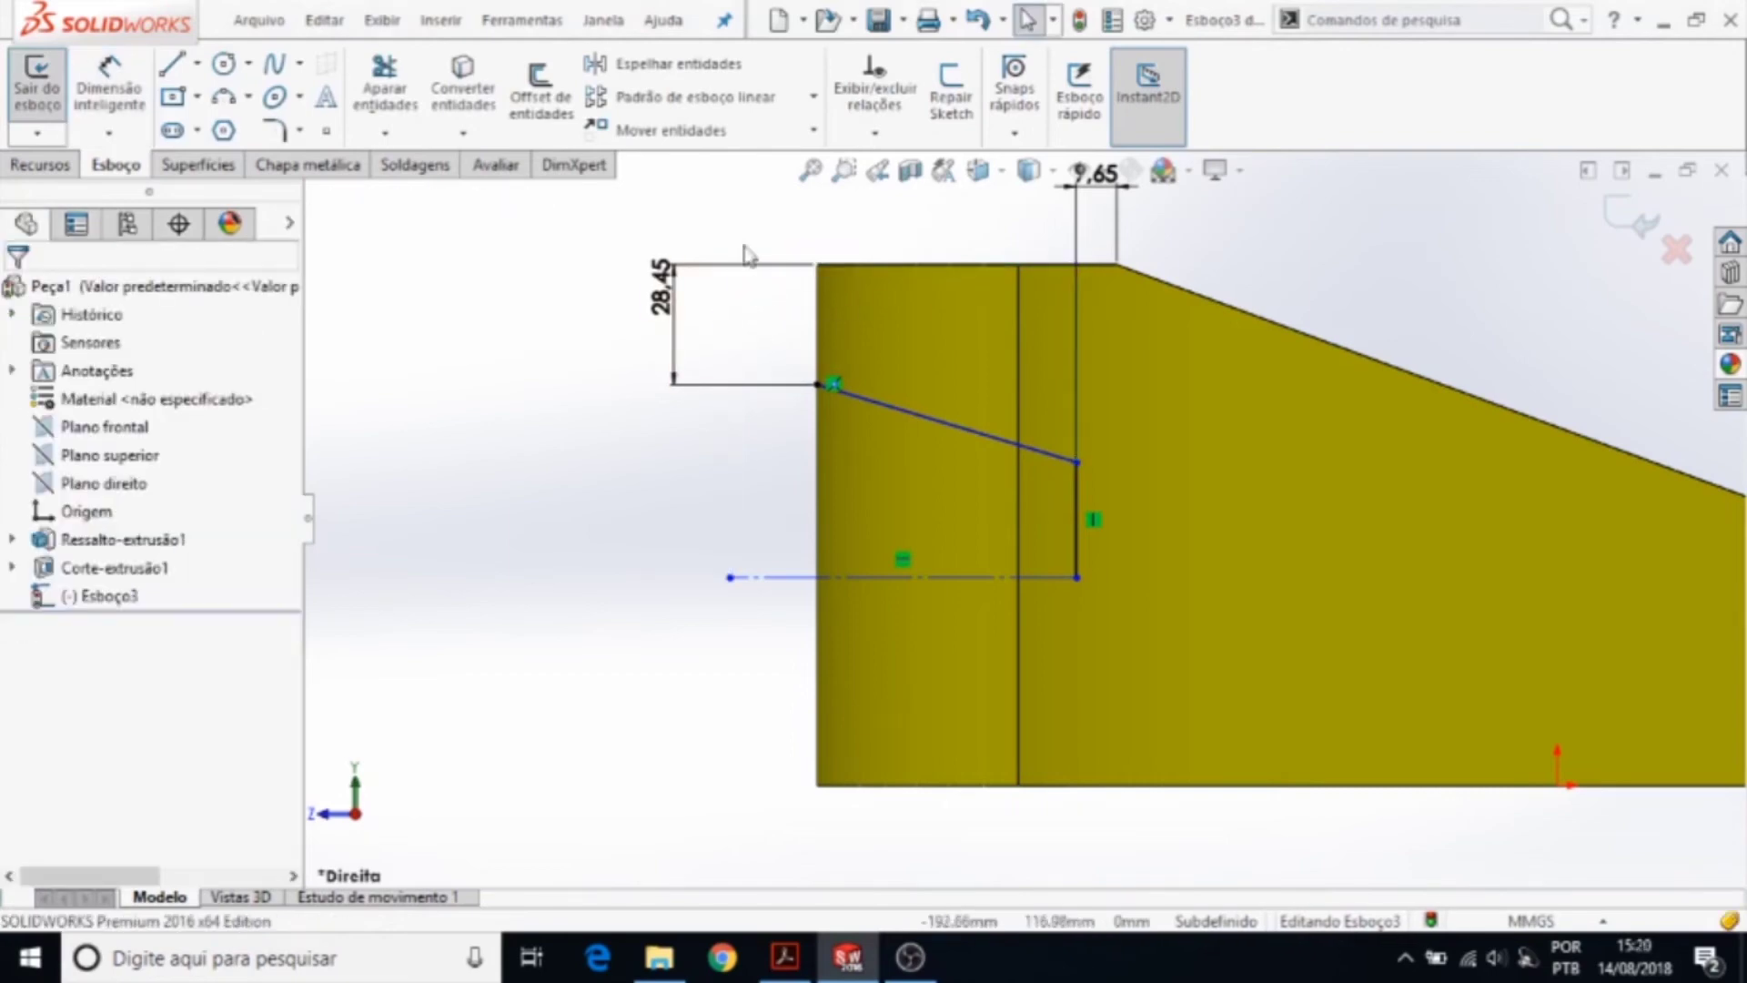
- Dimension the slot corner 43.18 mm below the part's top edge
left_click(109, 91)
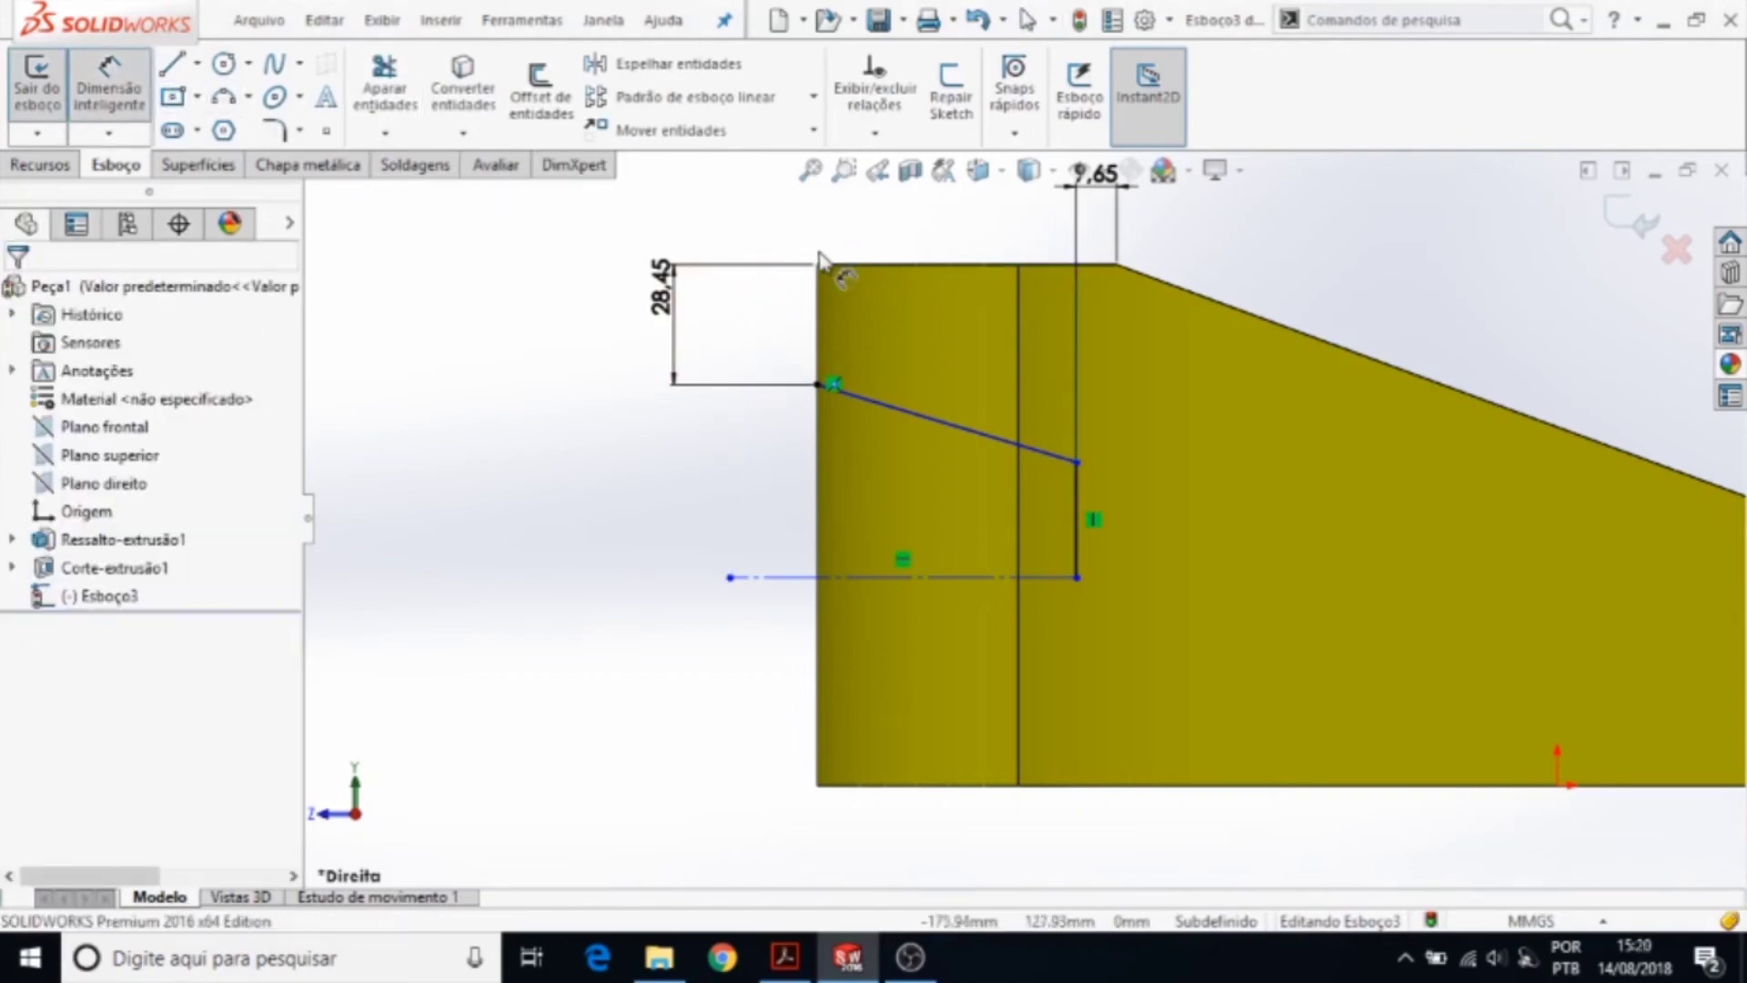
left_click(1076, 462)
left_click(569, 469)
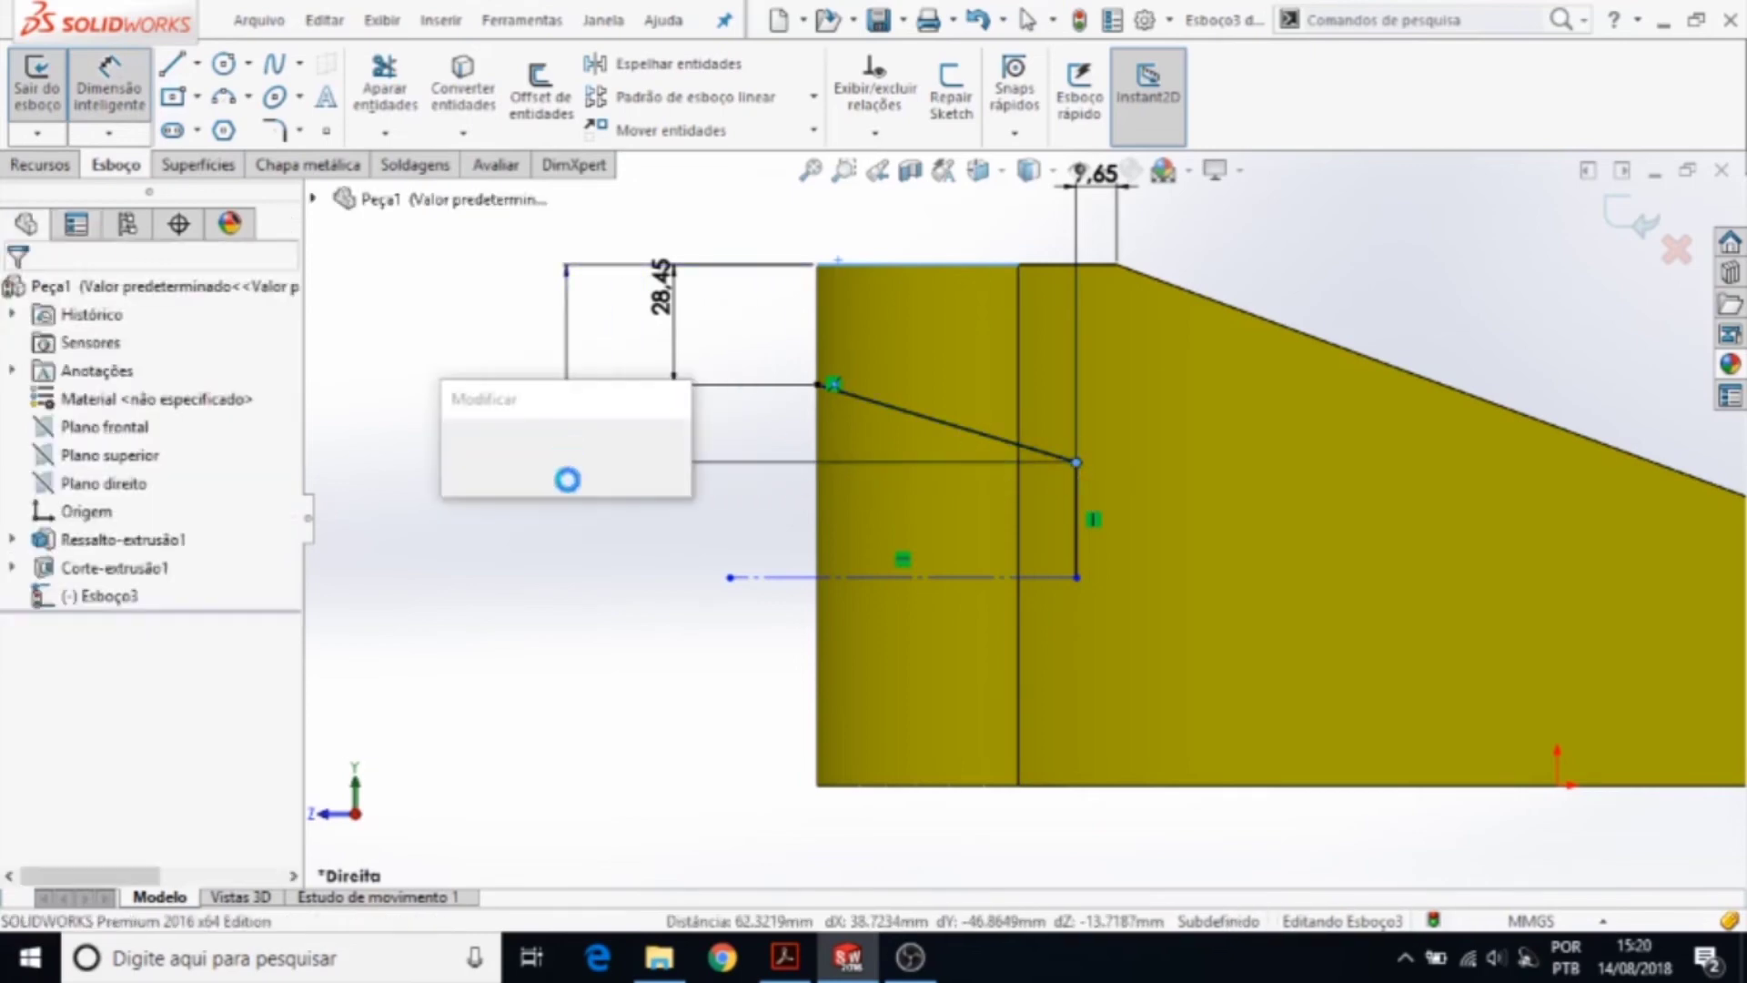
left_click(786, 958)
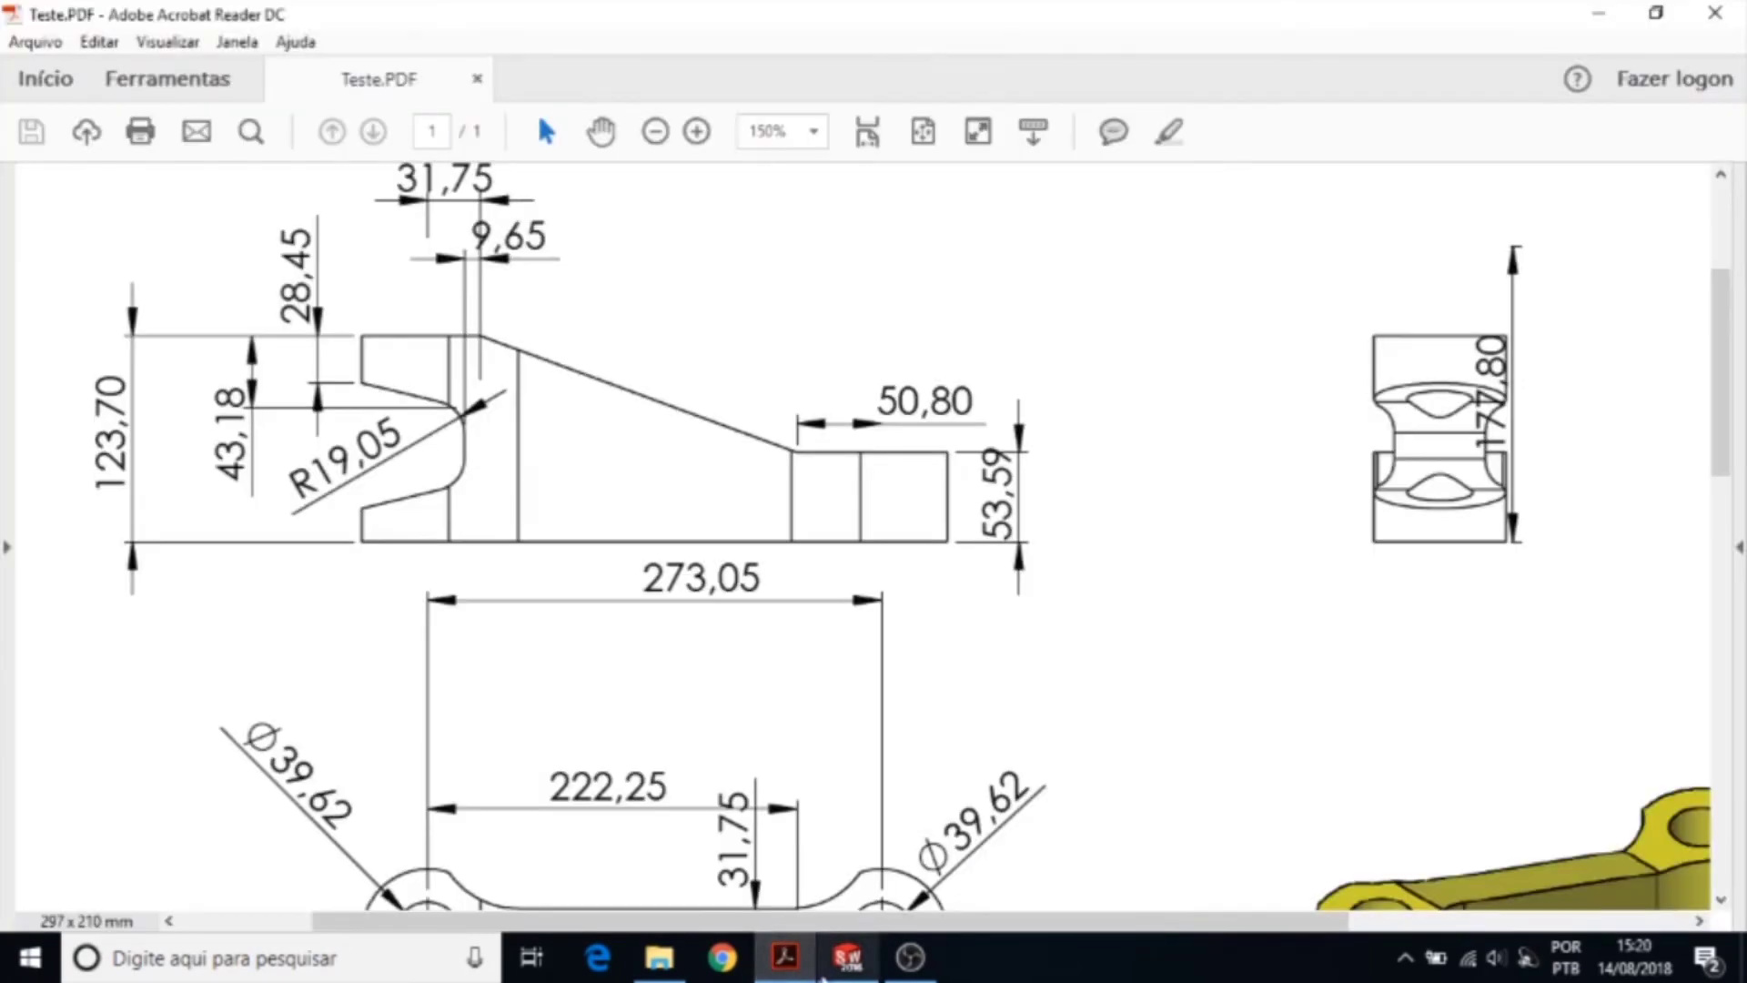
left_click(847, 957)
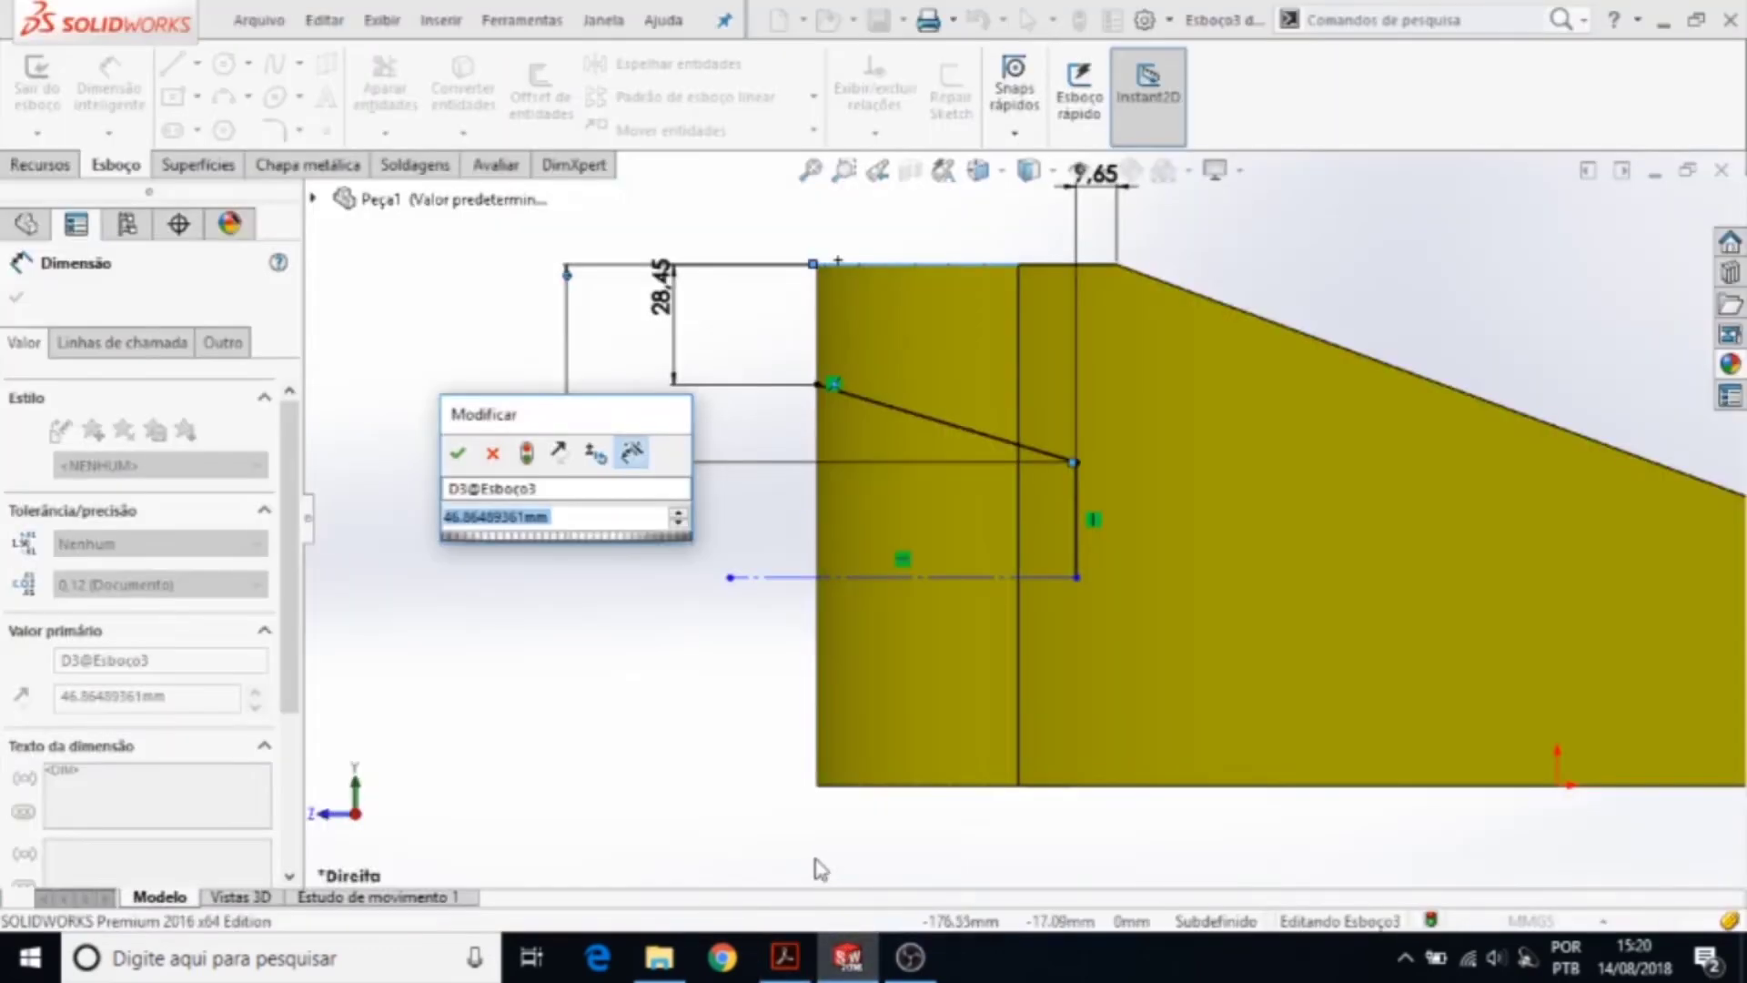
type("43,18")
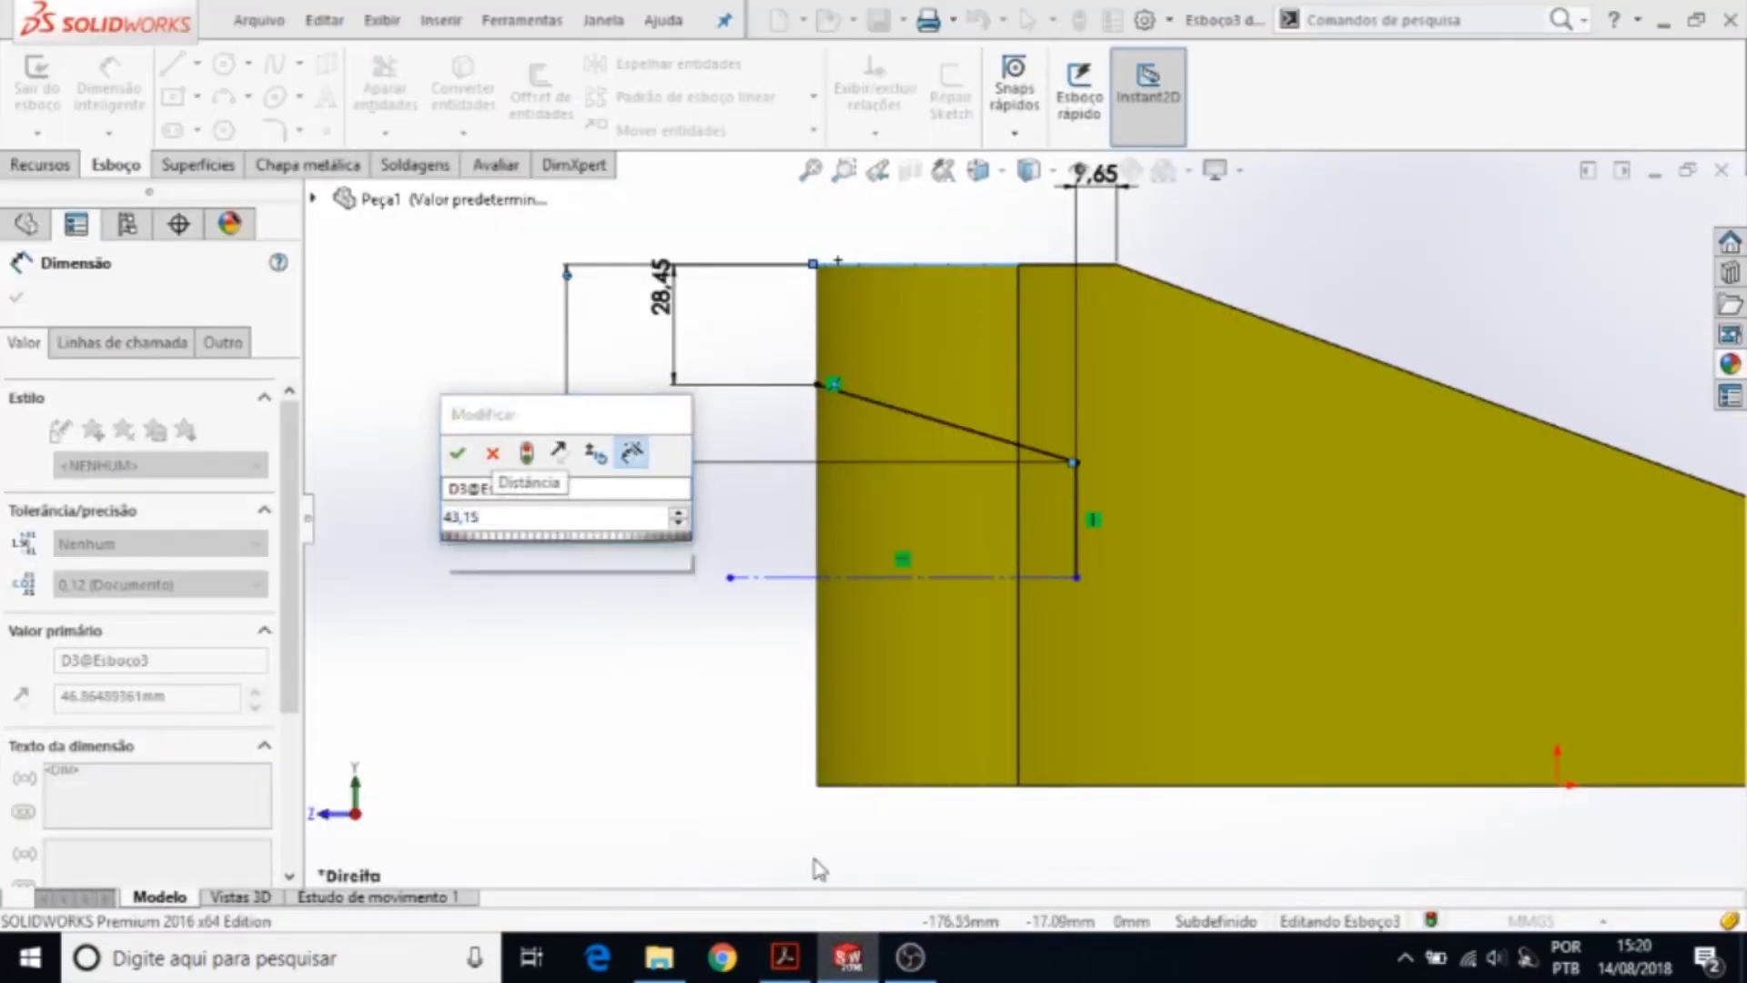
key("Return")
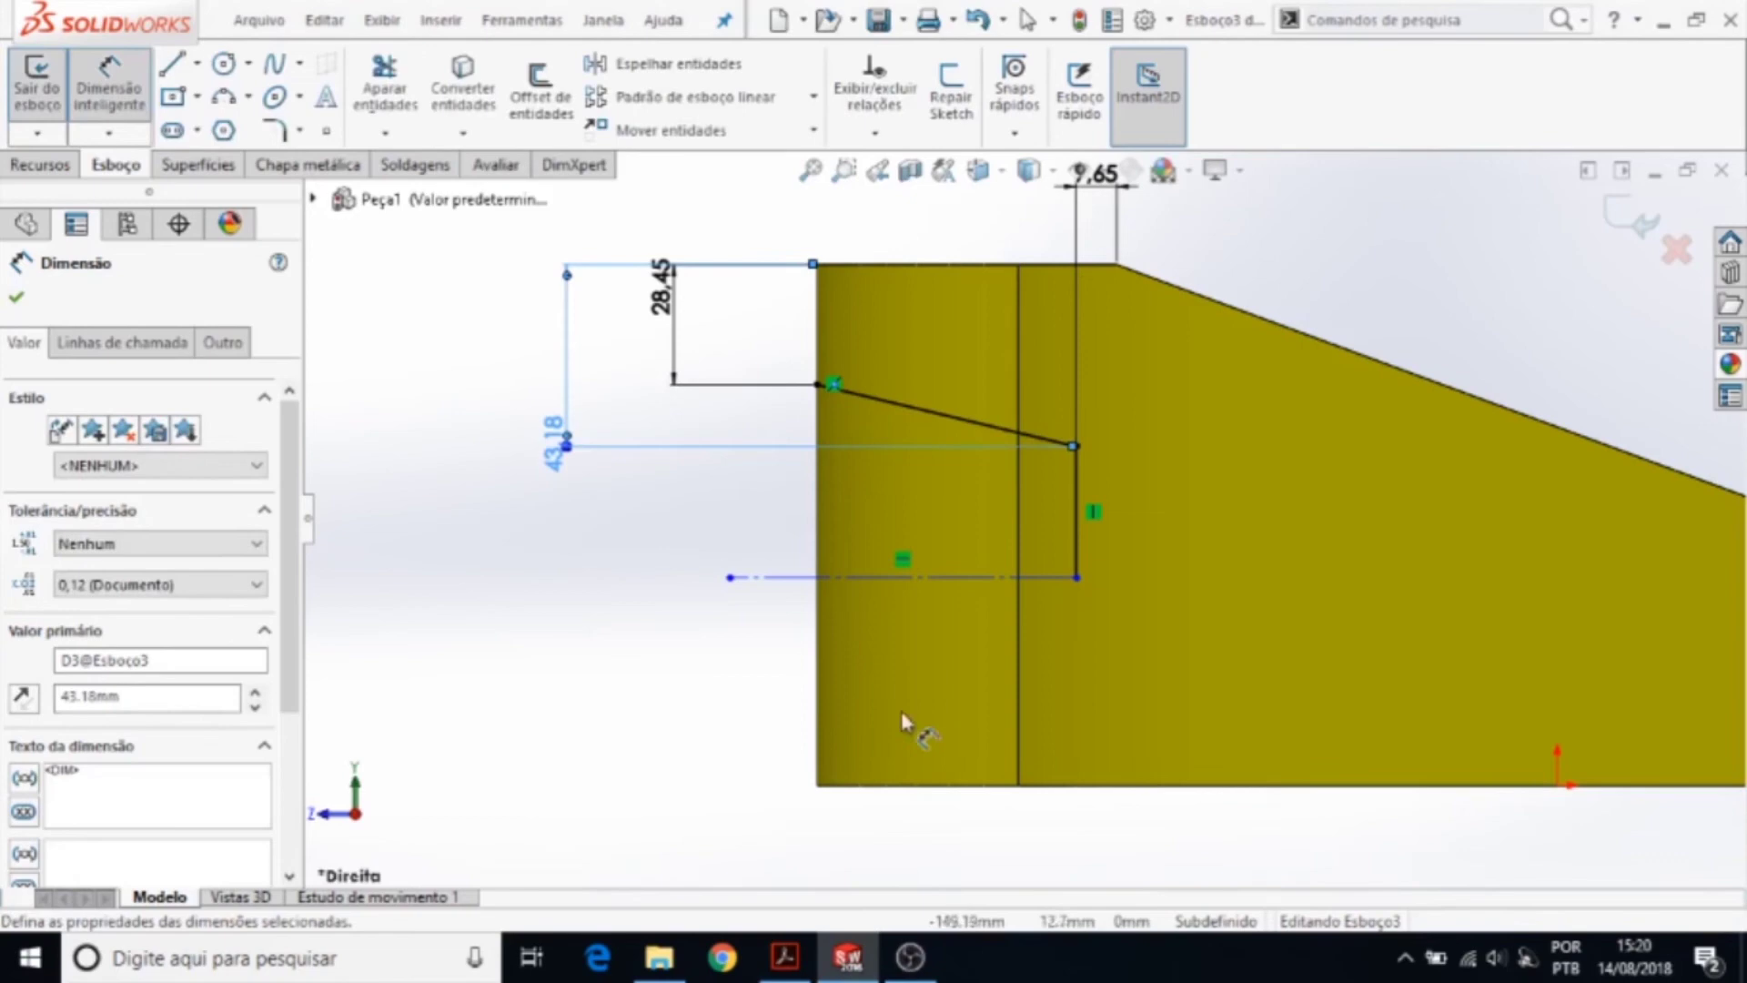
left_click(276, 132)
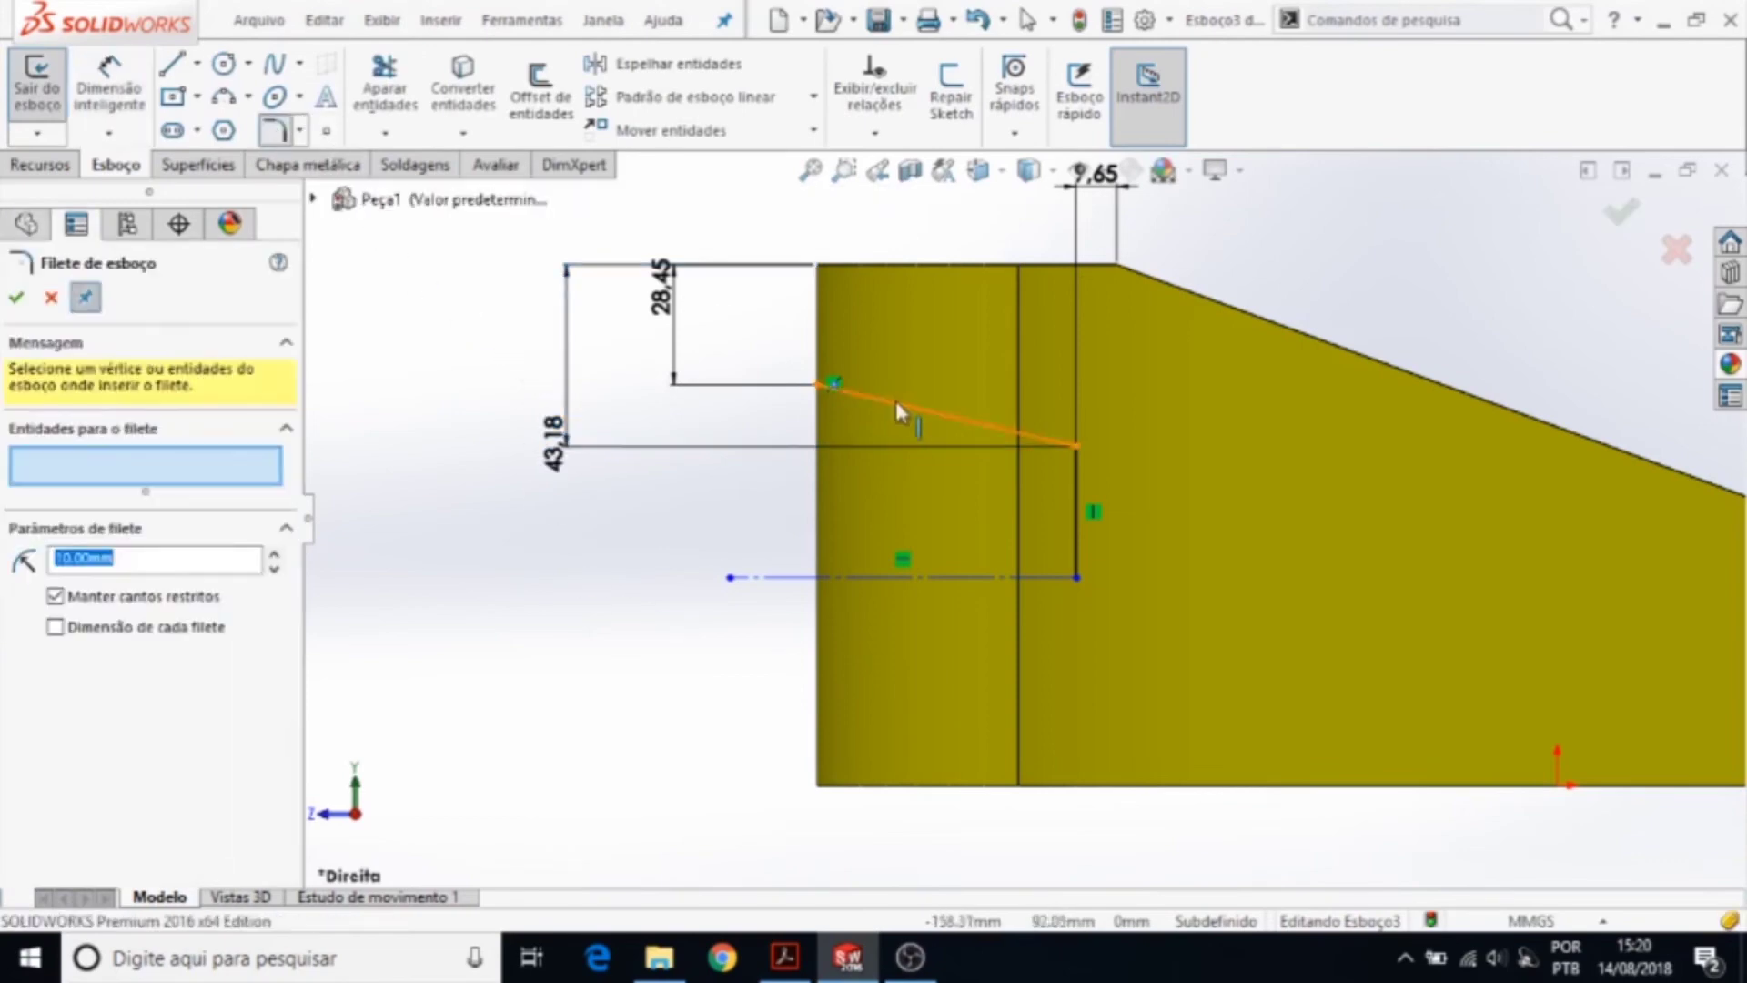
- Round the corner where the slot lines meet with a 19.05 mm sketch fillet
left_click(784, 957)
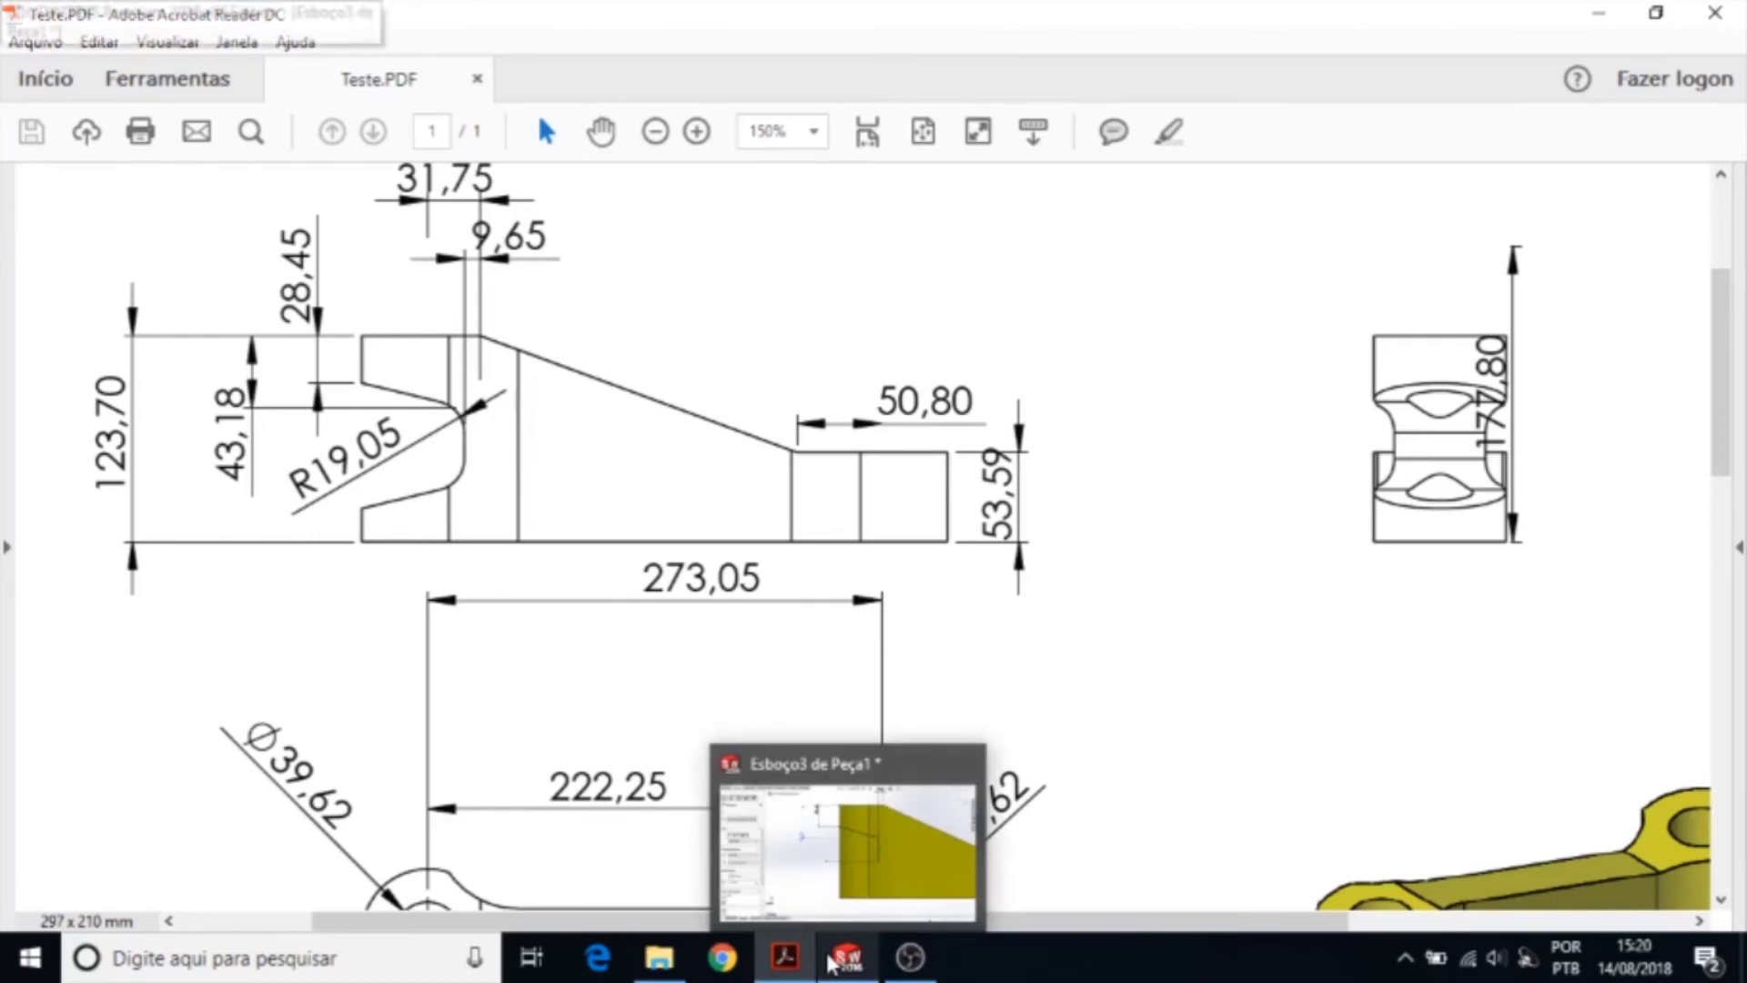
left_click(833, 960)
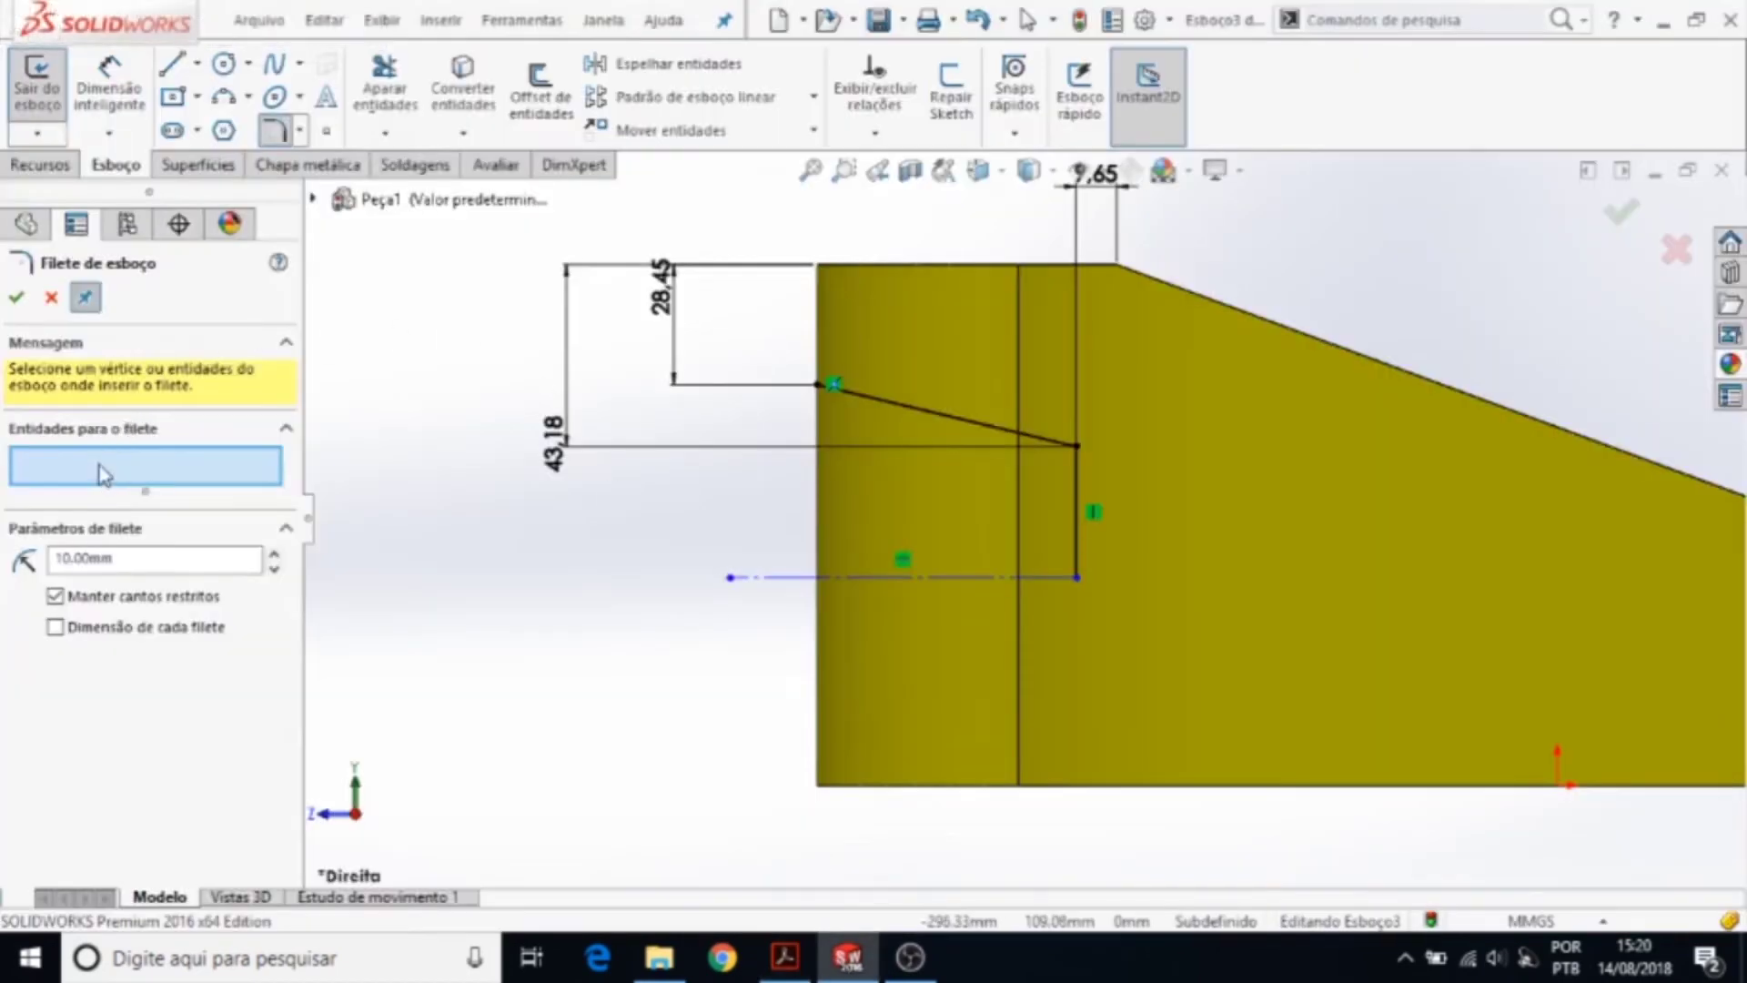
left_click(1078, 447)
type("19,05")
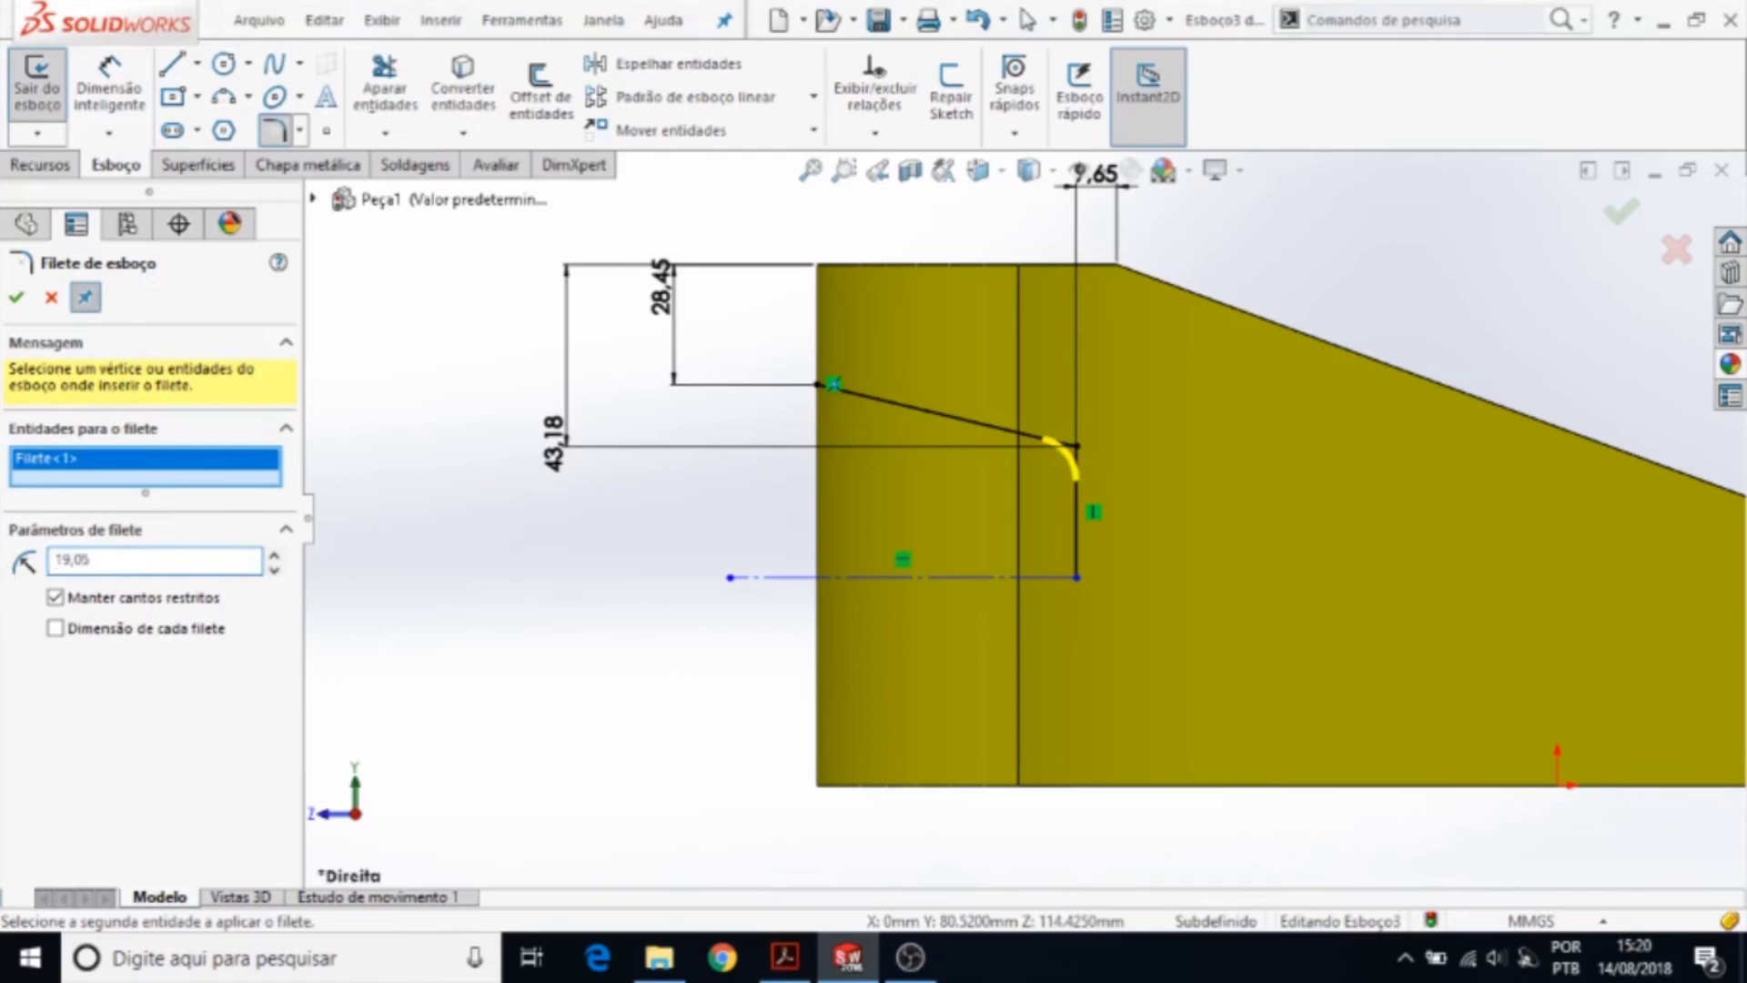
key("Return")
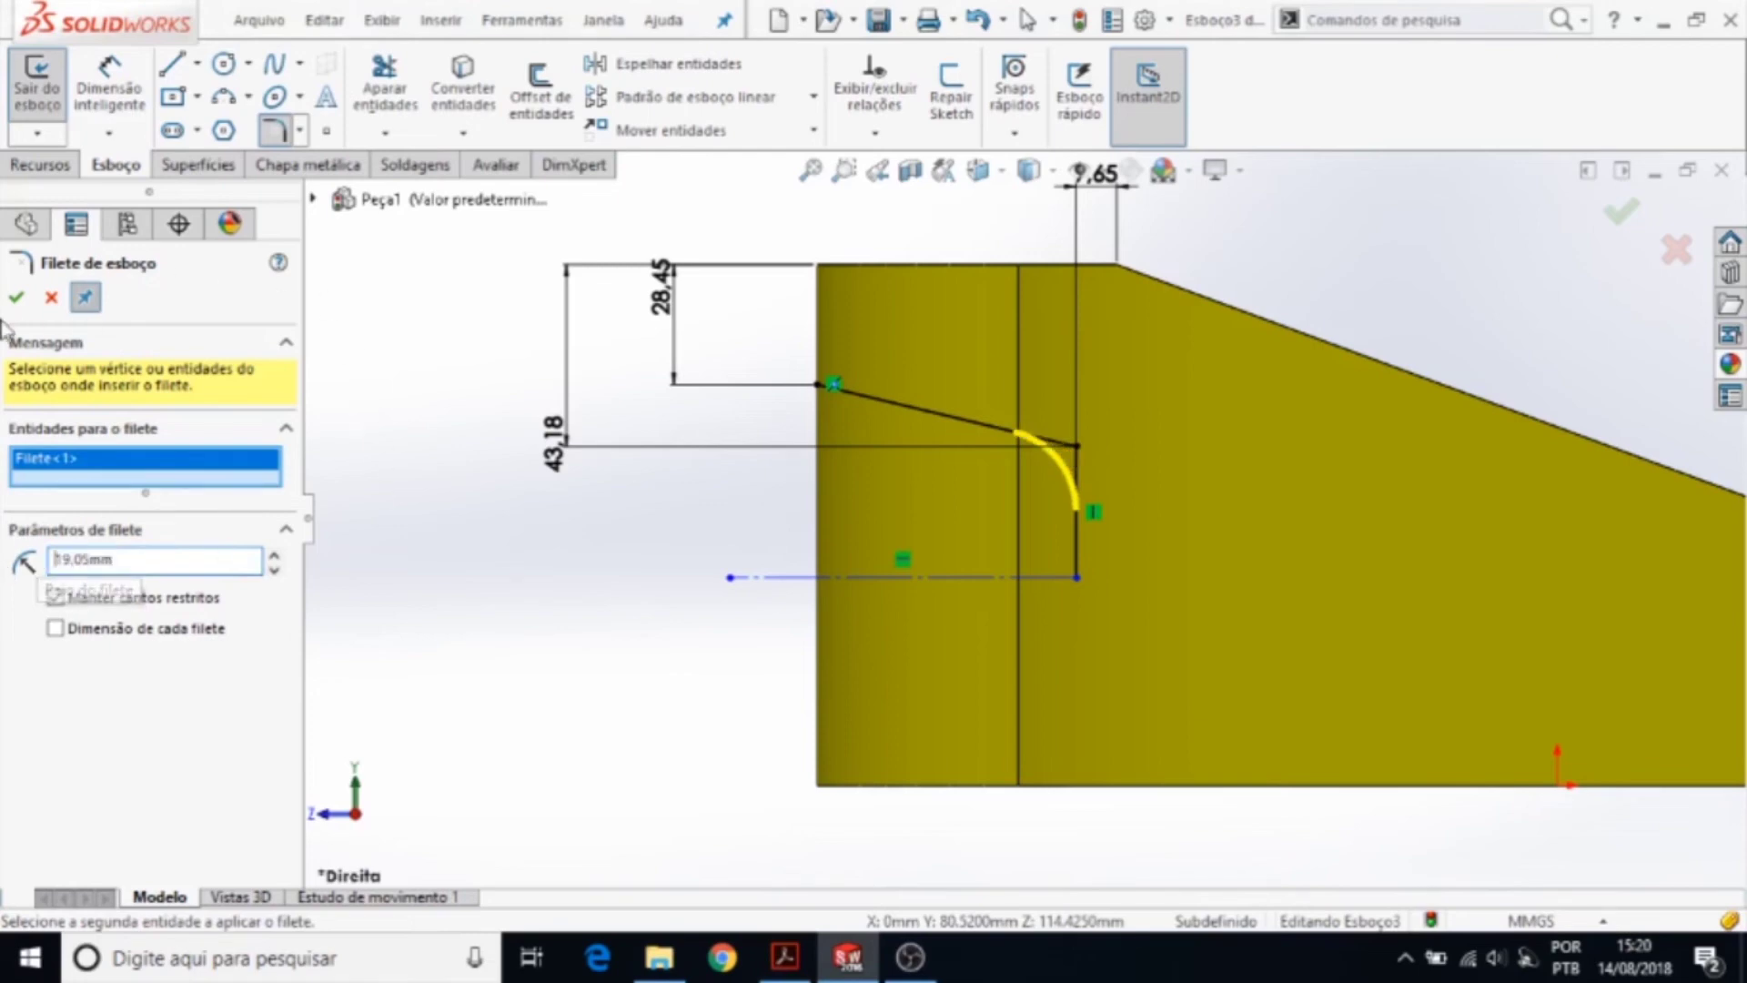
left_click(15, 297)
scroll(995, 587, "up", 1)
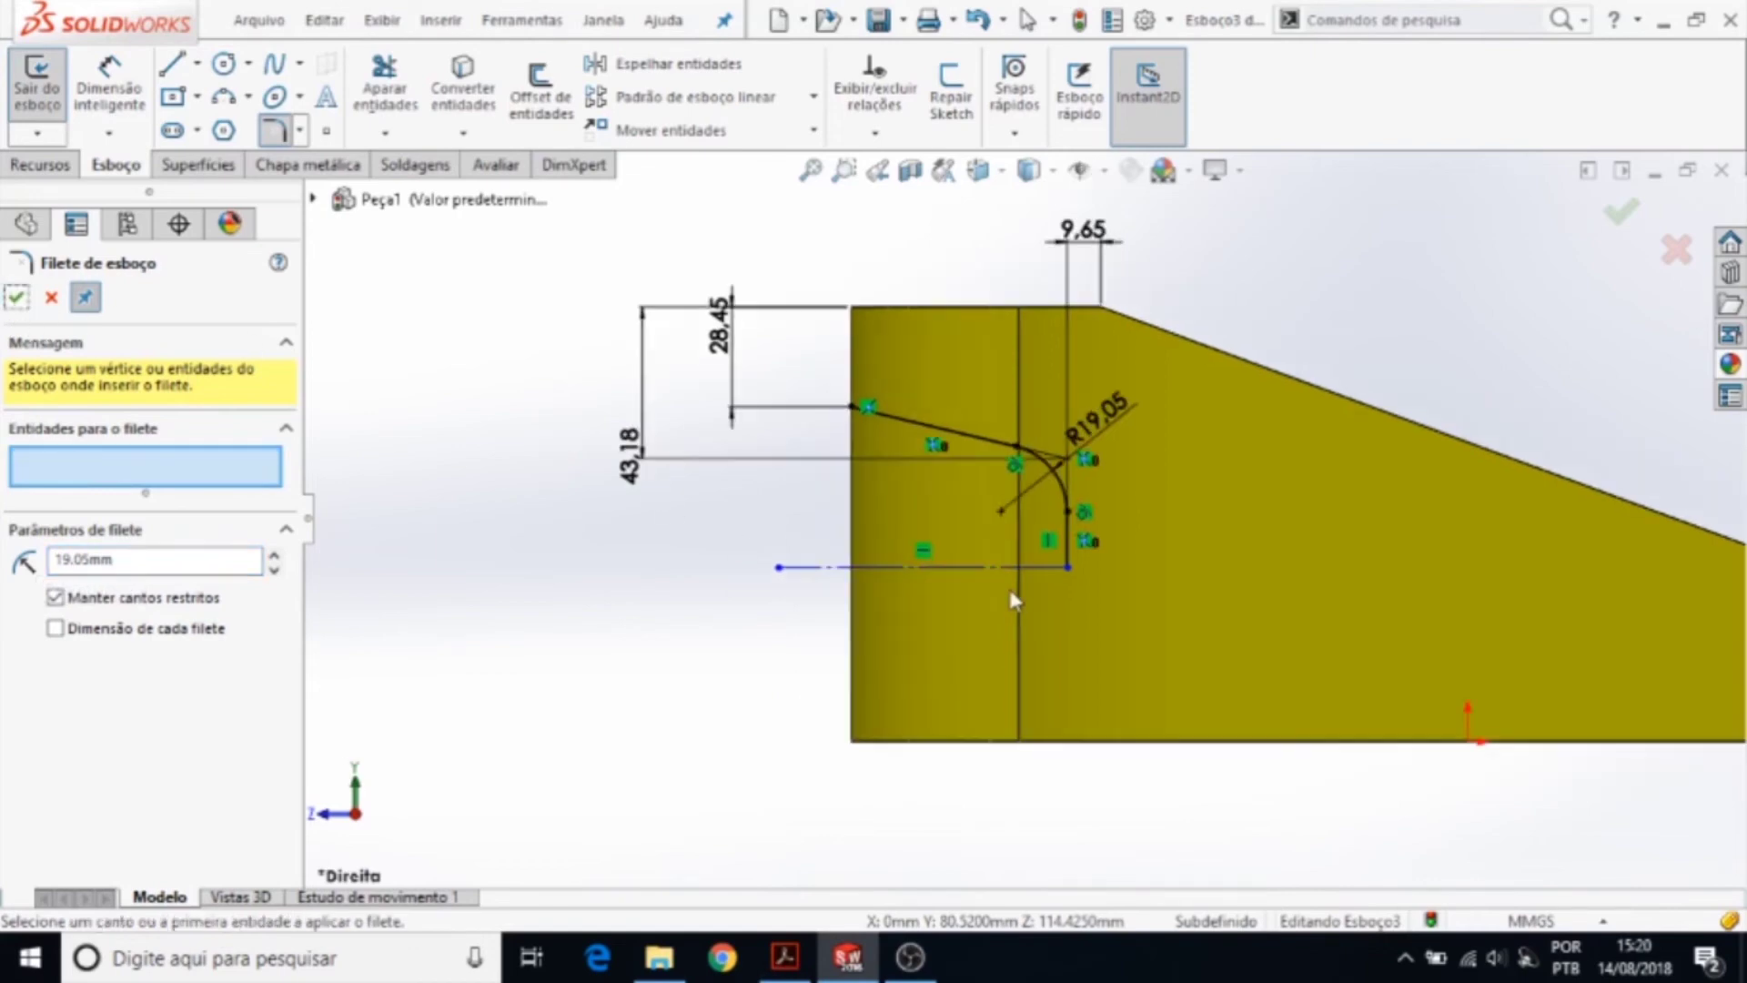
key("Escape")
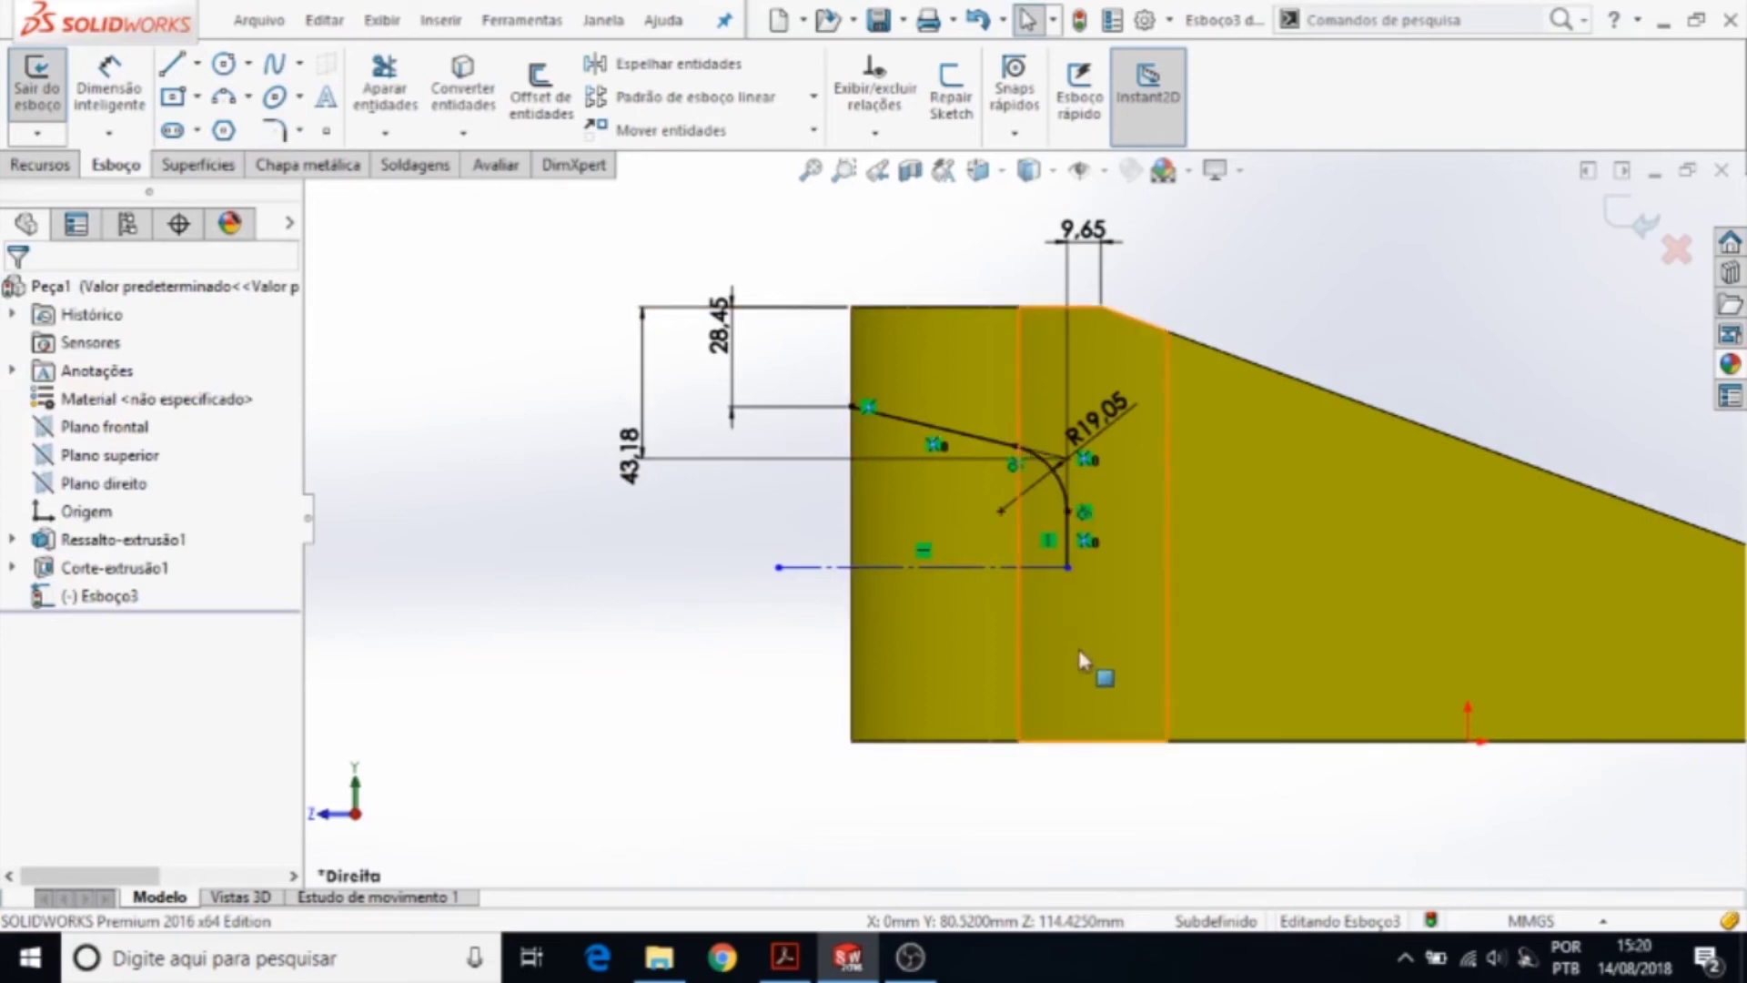
scroll(1057, 585, "down", 1)
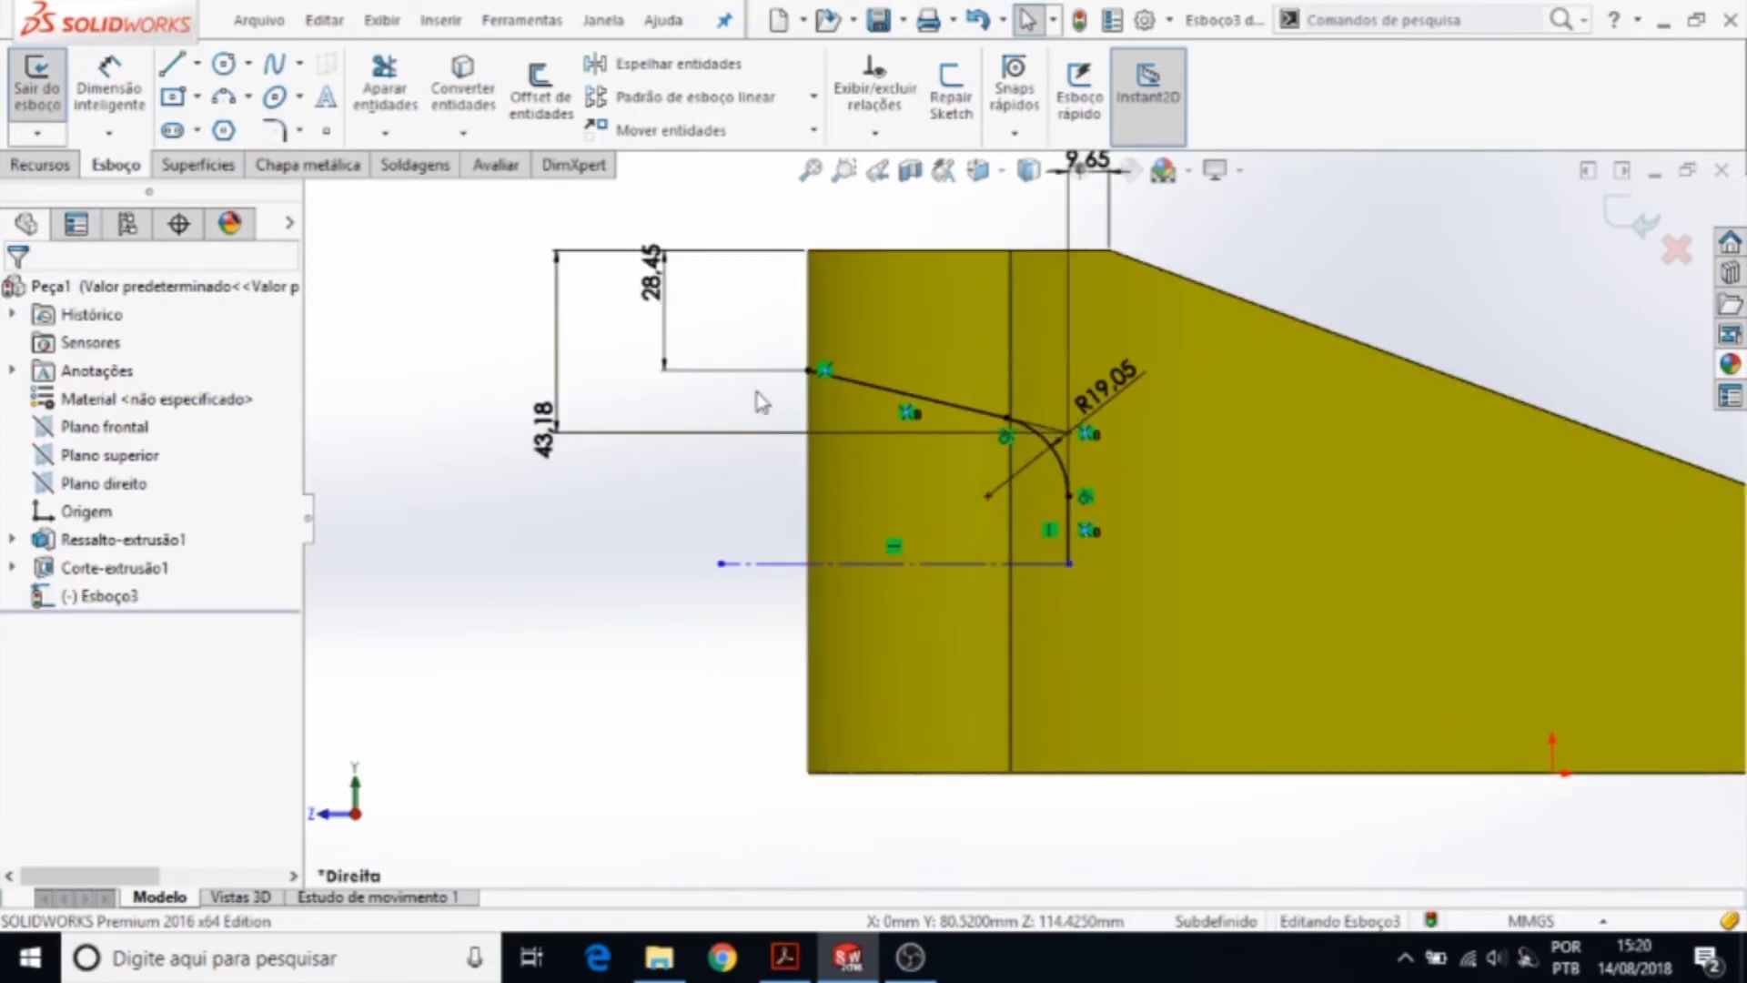
key("z")
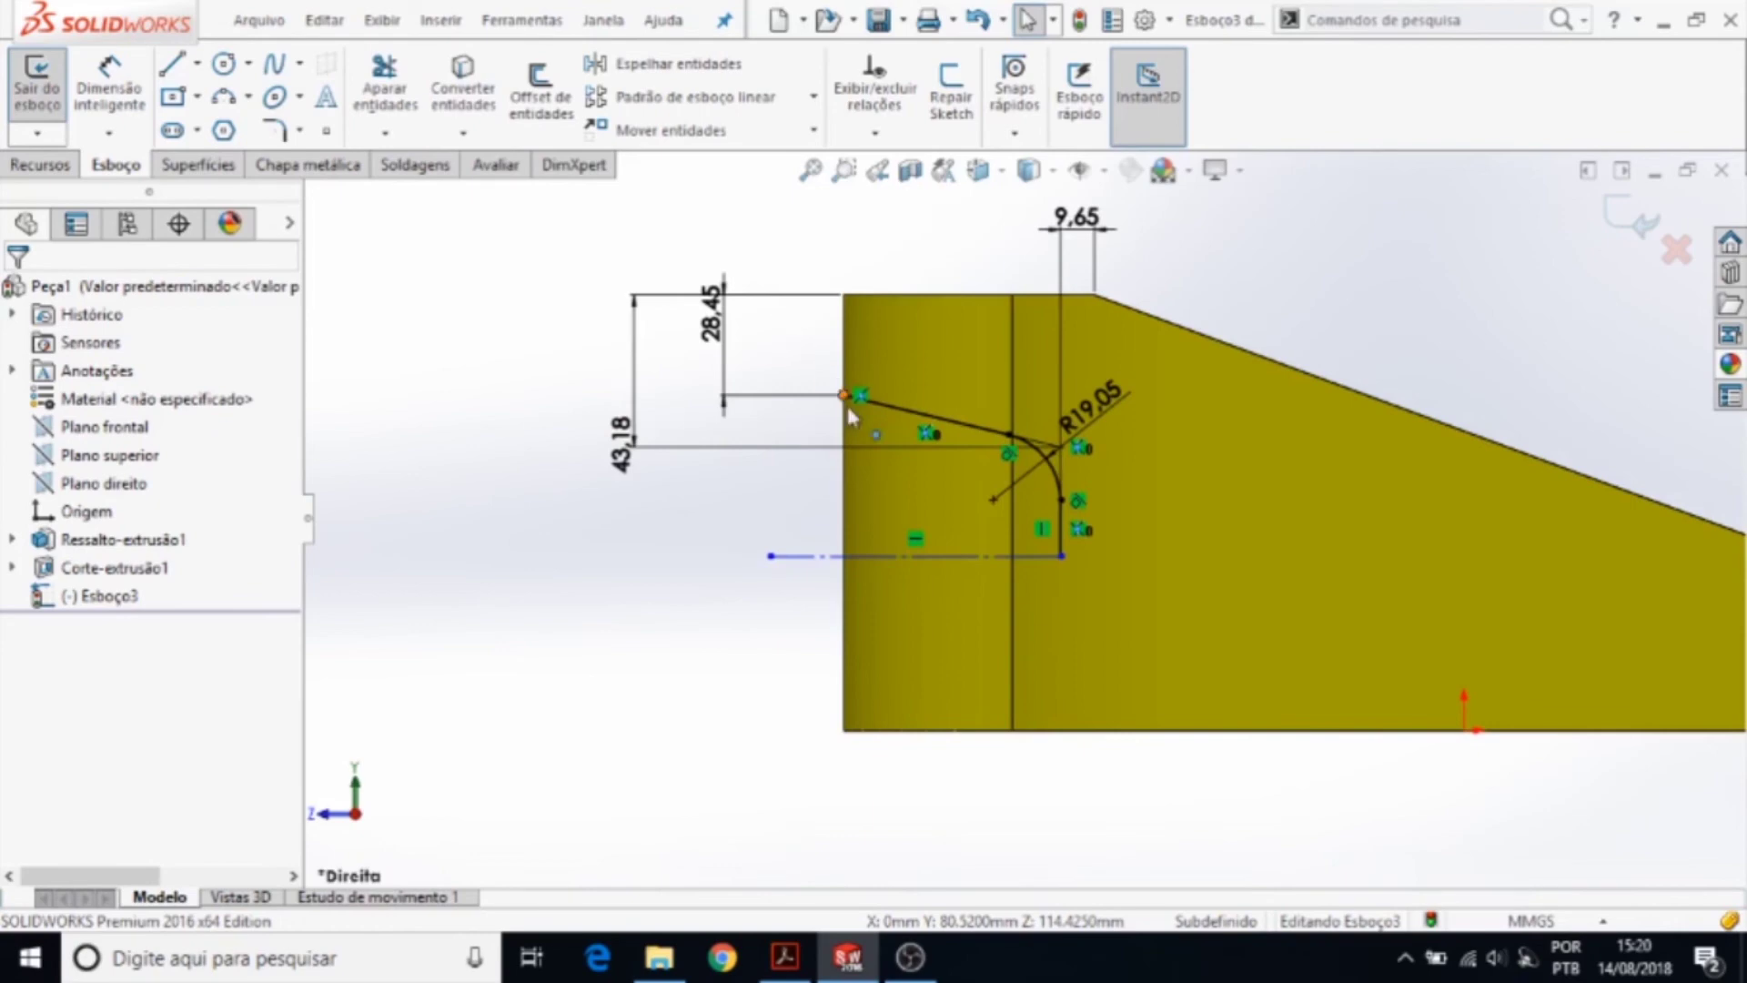
- Draw a vertical line down from the centreline end and a sloped line to the left edge
left_click(173, 65)
scroll(1062, 555, "down", 2)
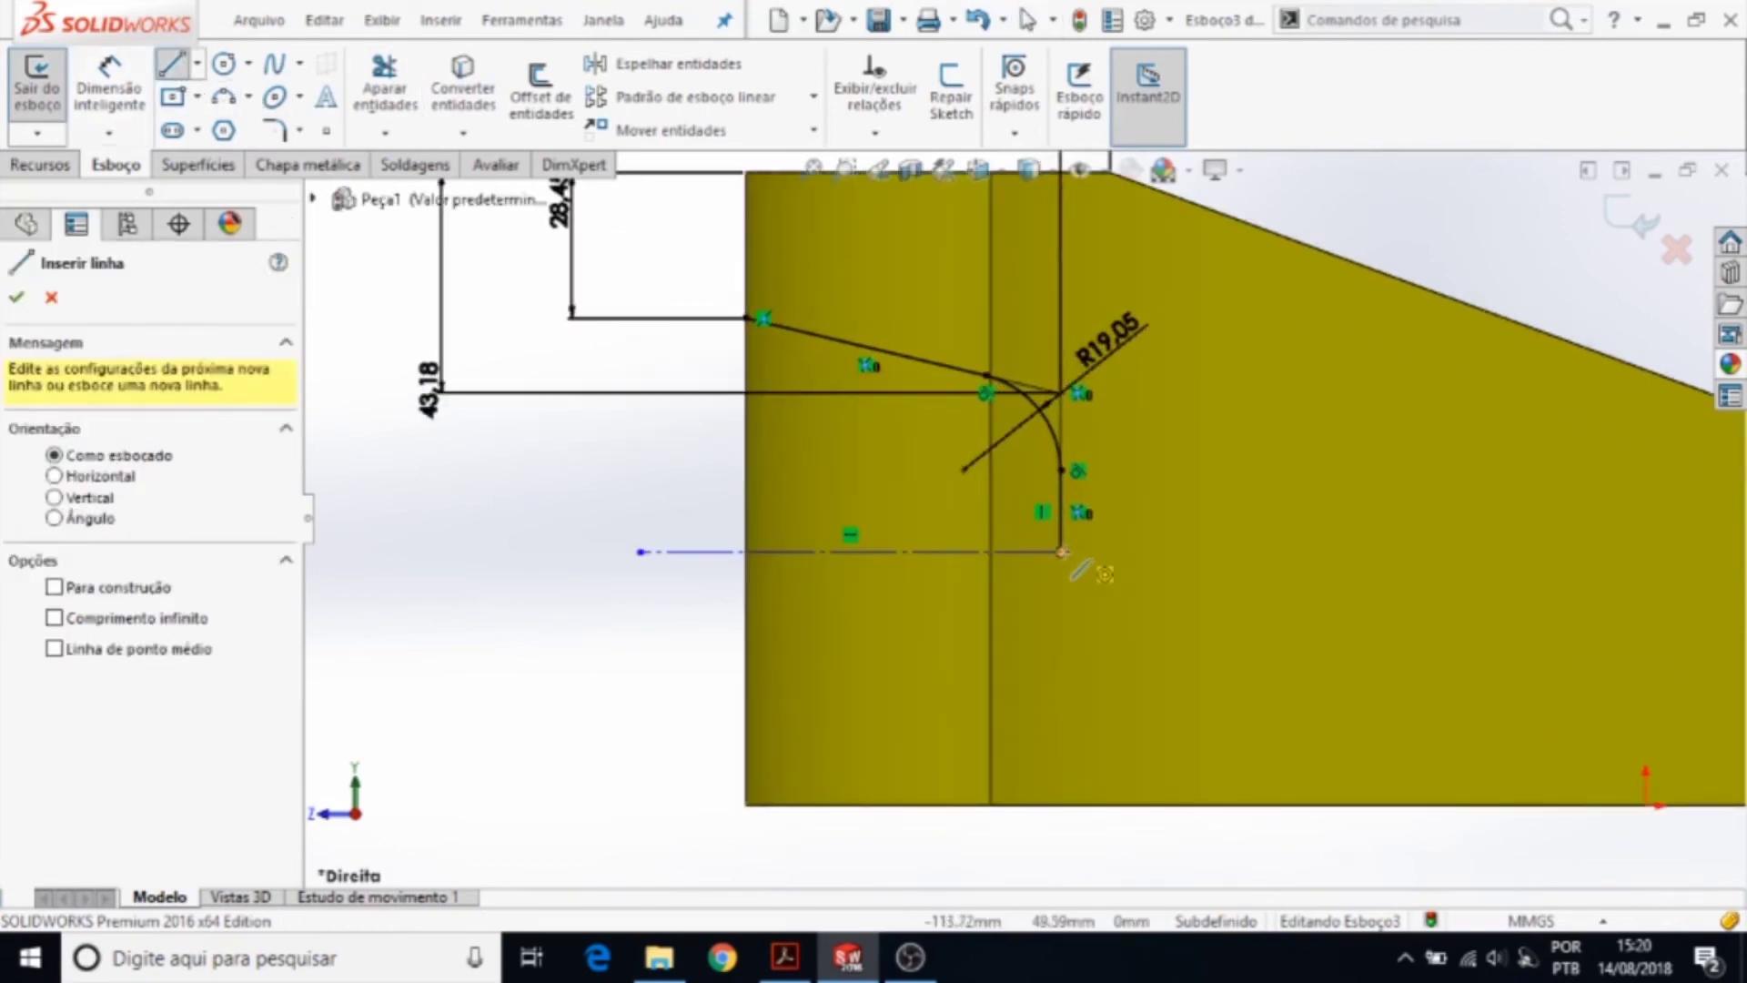
left_click(1062, 553)
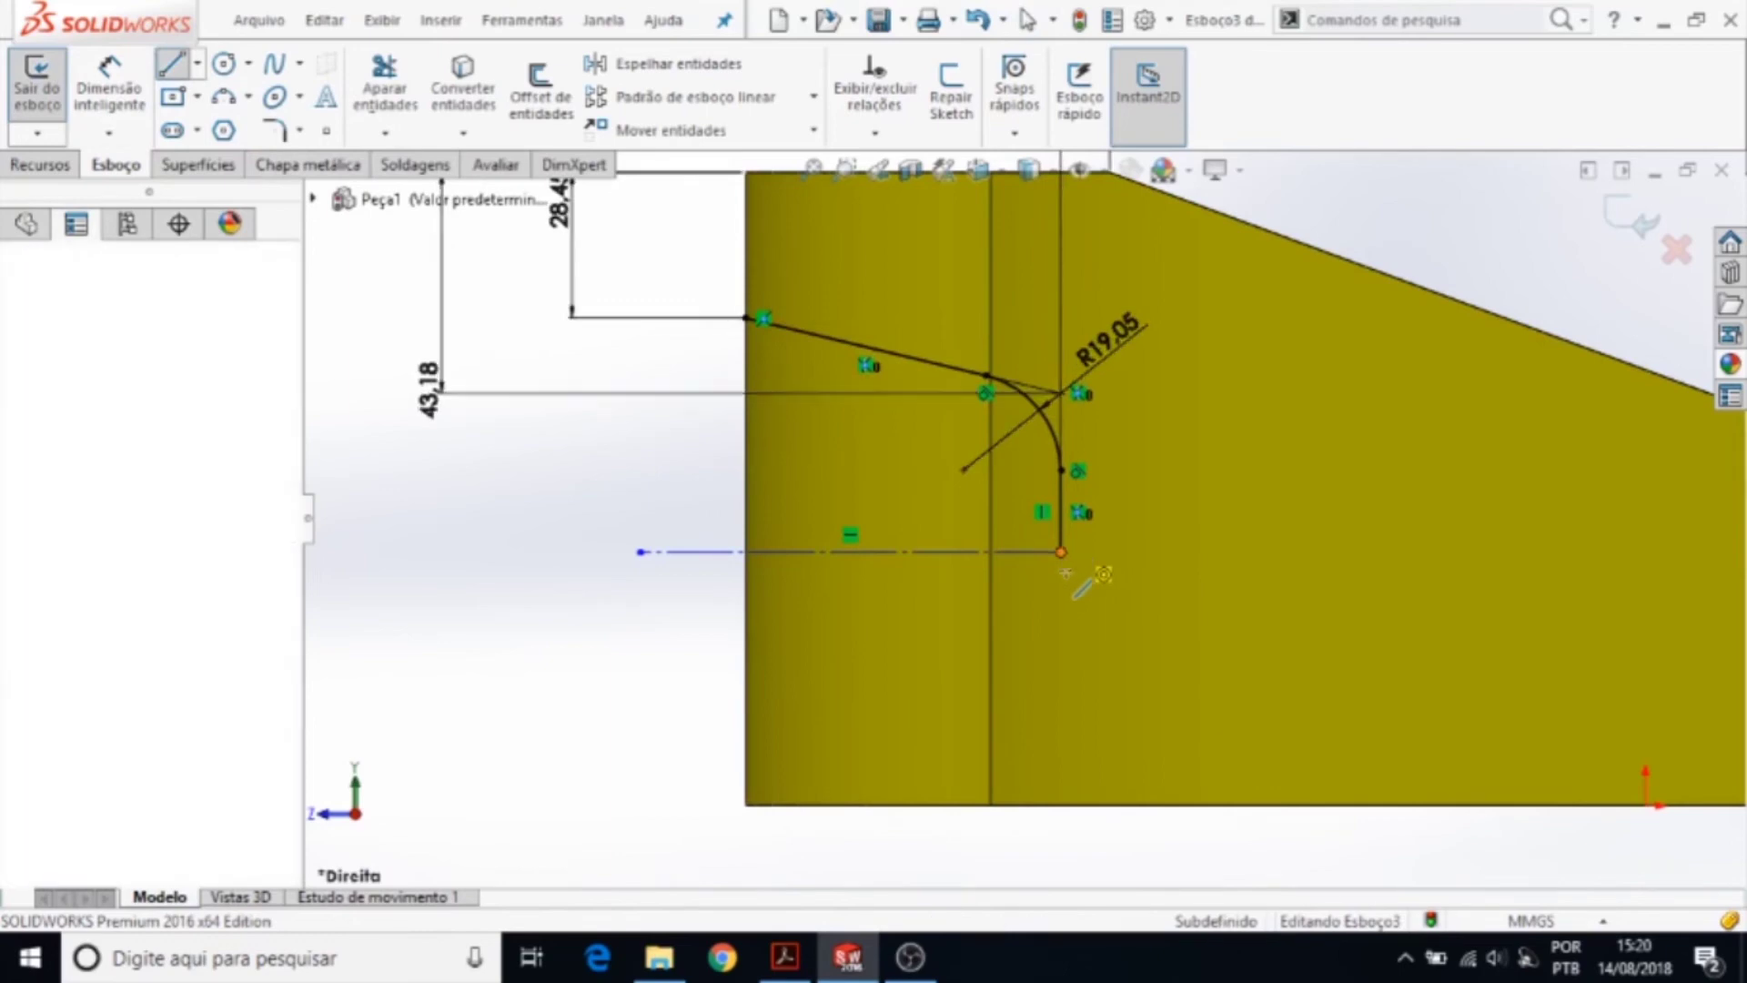
left_click(1060, 646)
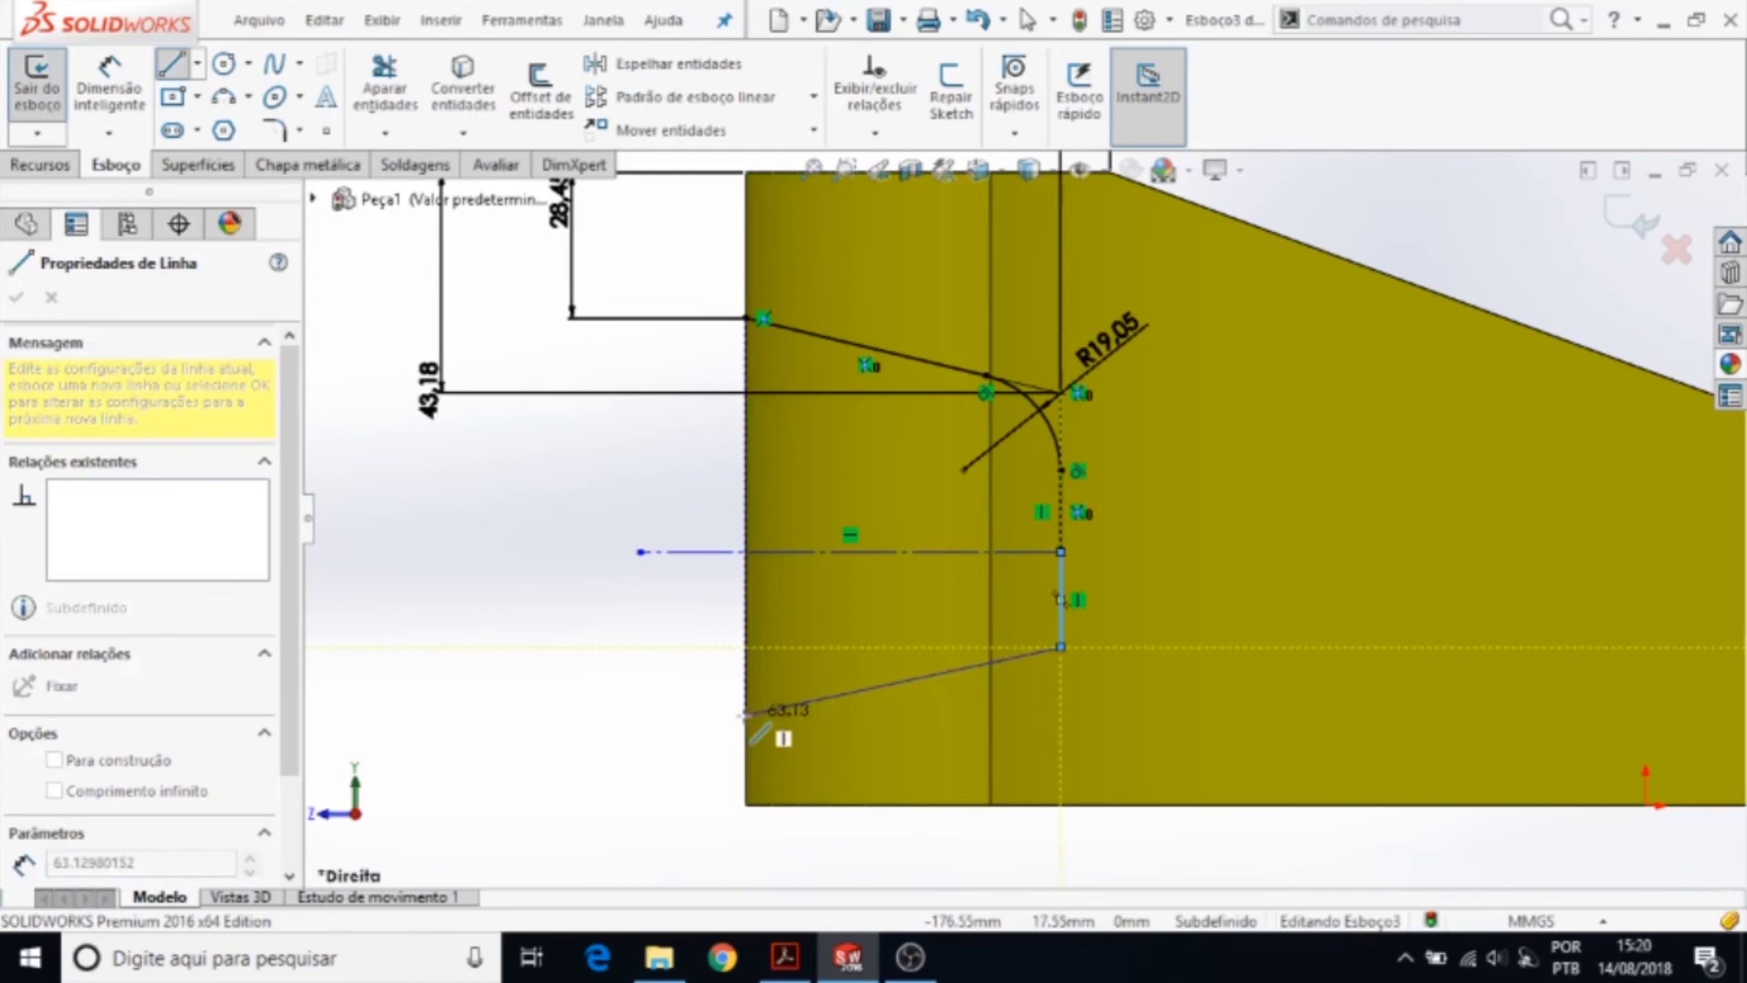
left_click(747, 716)
key("Escape")
key("z")
- Attempt a 9.65 horizontal dimension to the top vertex and dismiss the over-defining prompt
key("d")
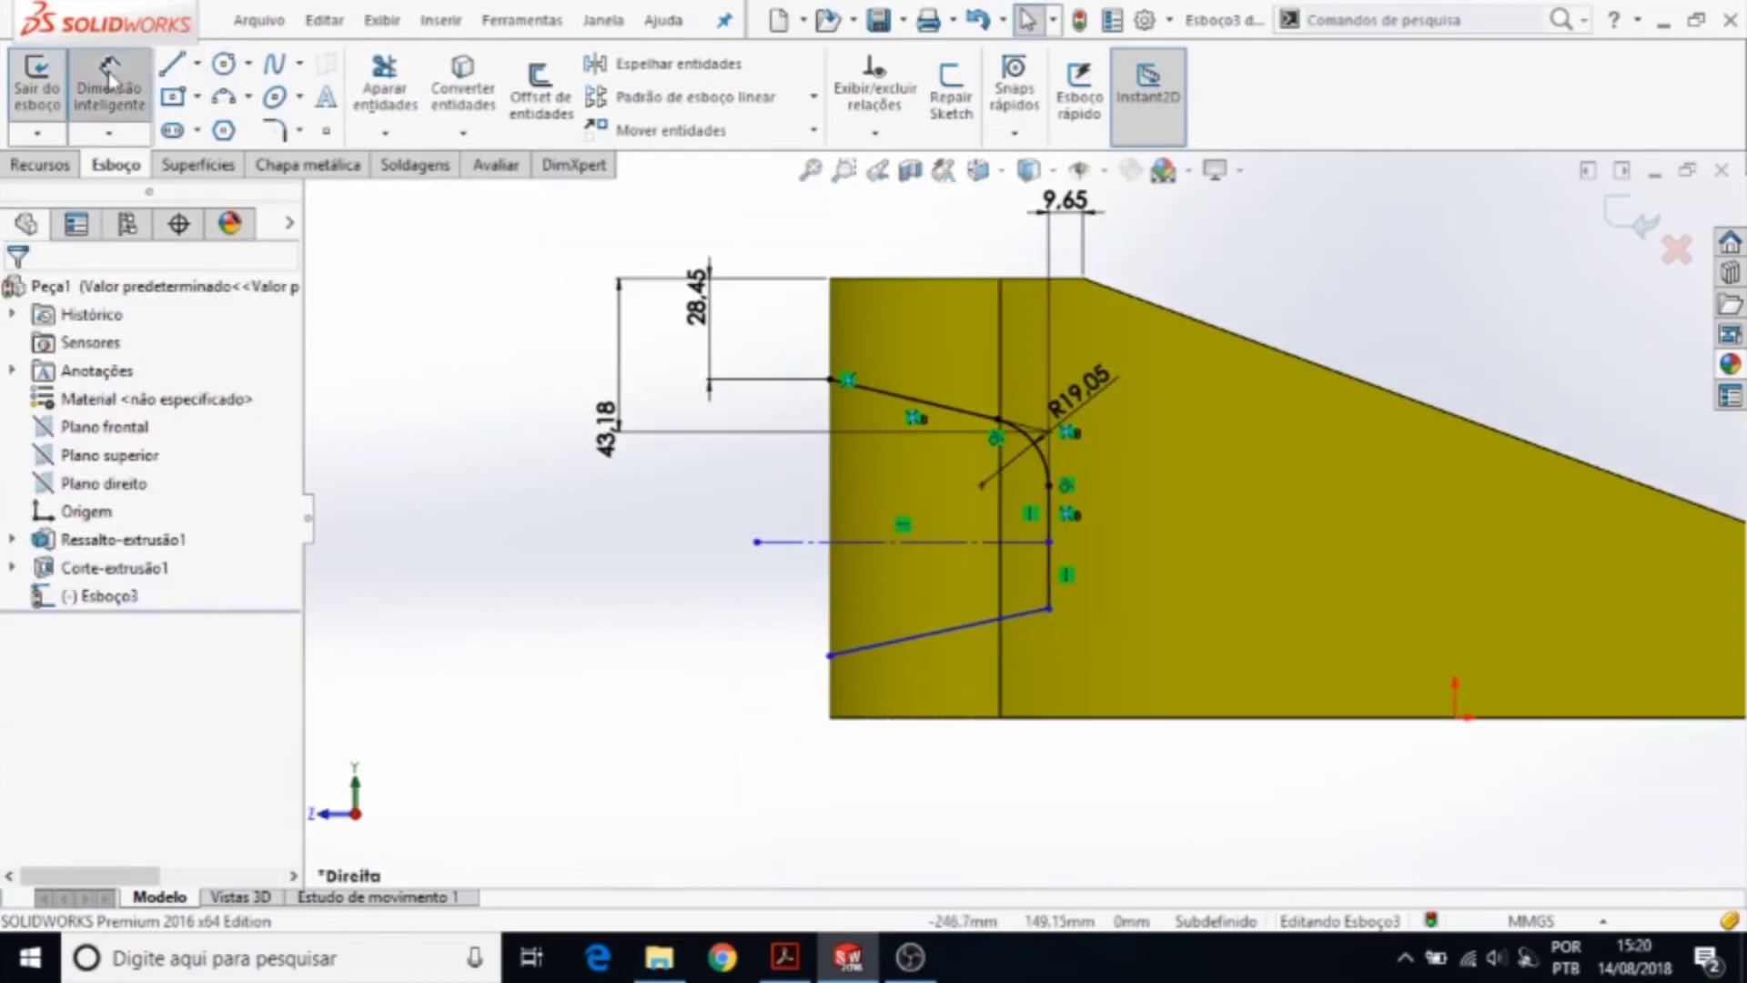
scroll(1051, 573, "down", 2)
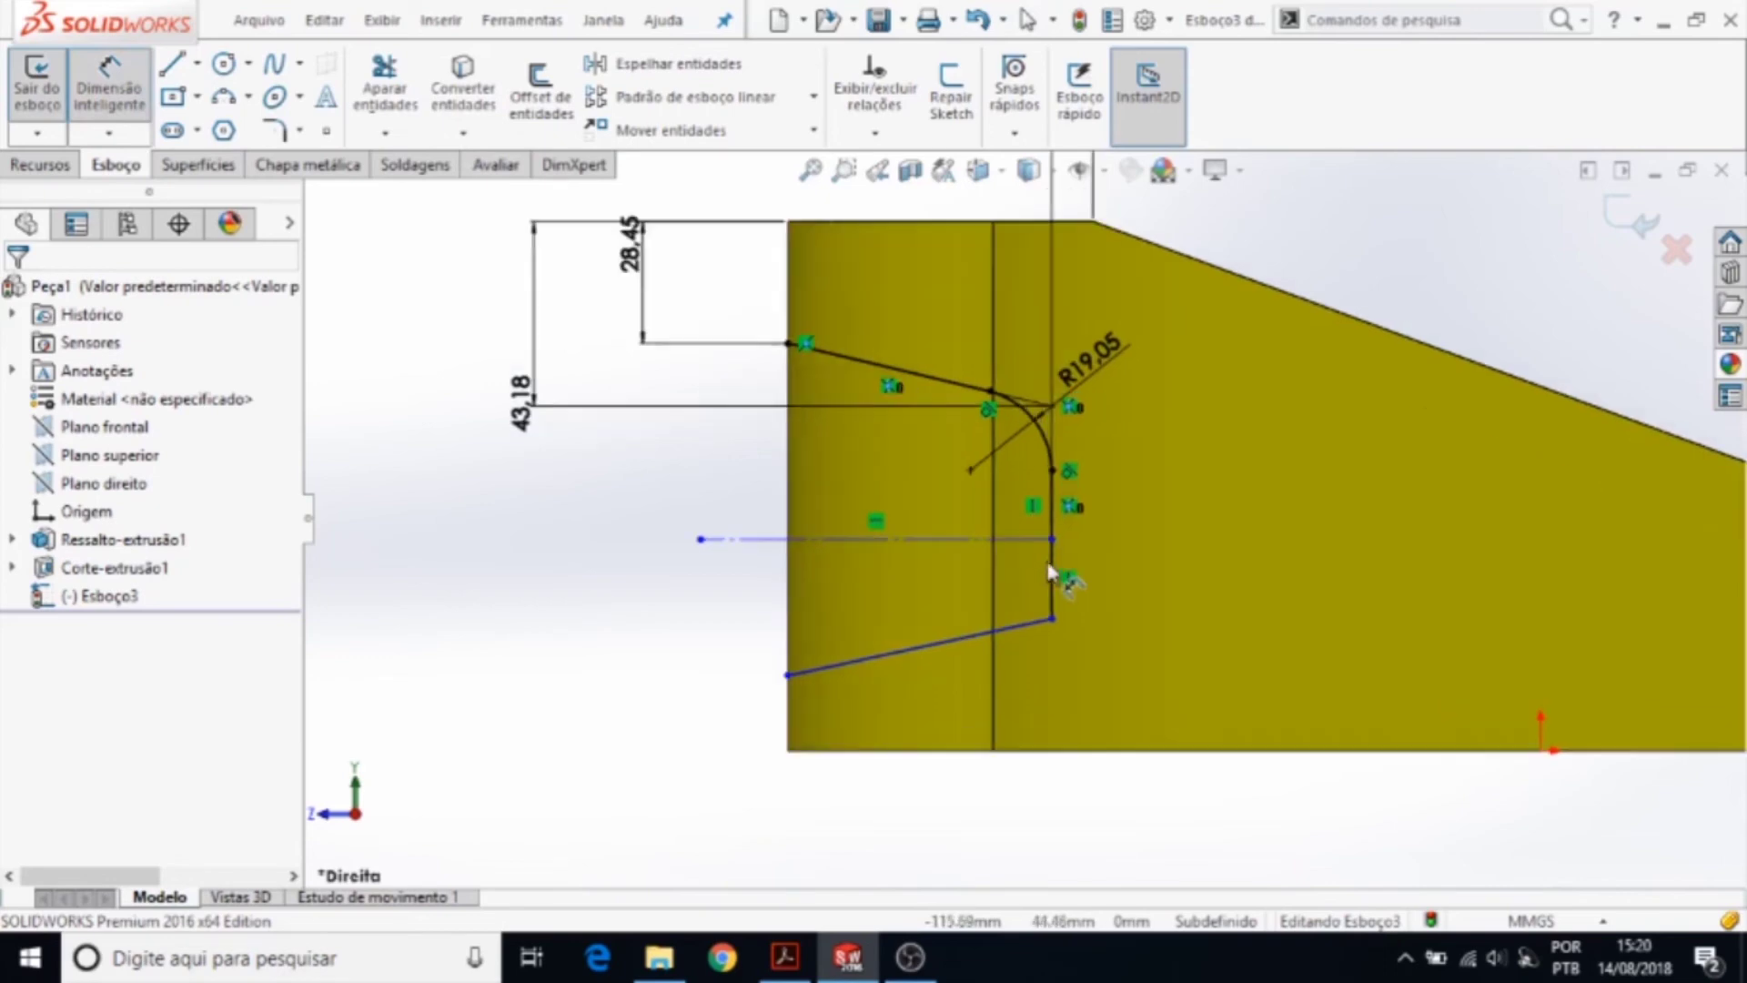
left_click(1053, 621)
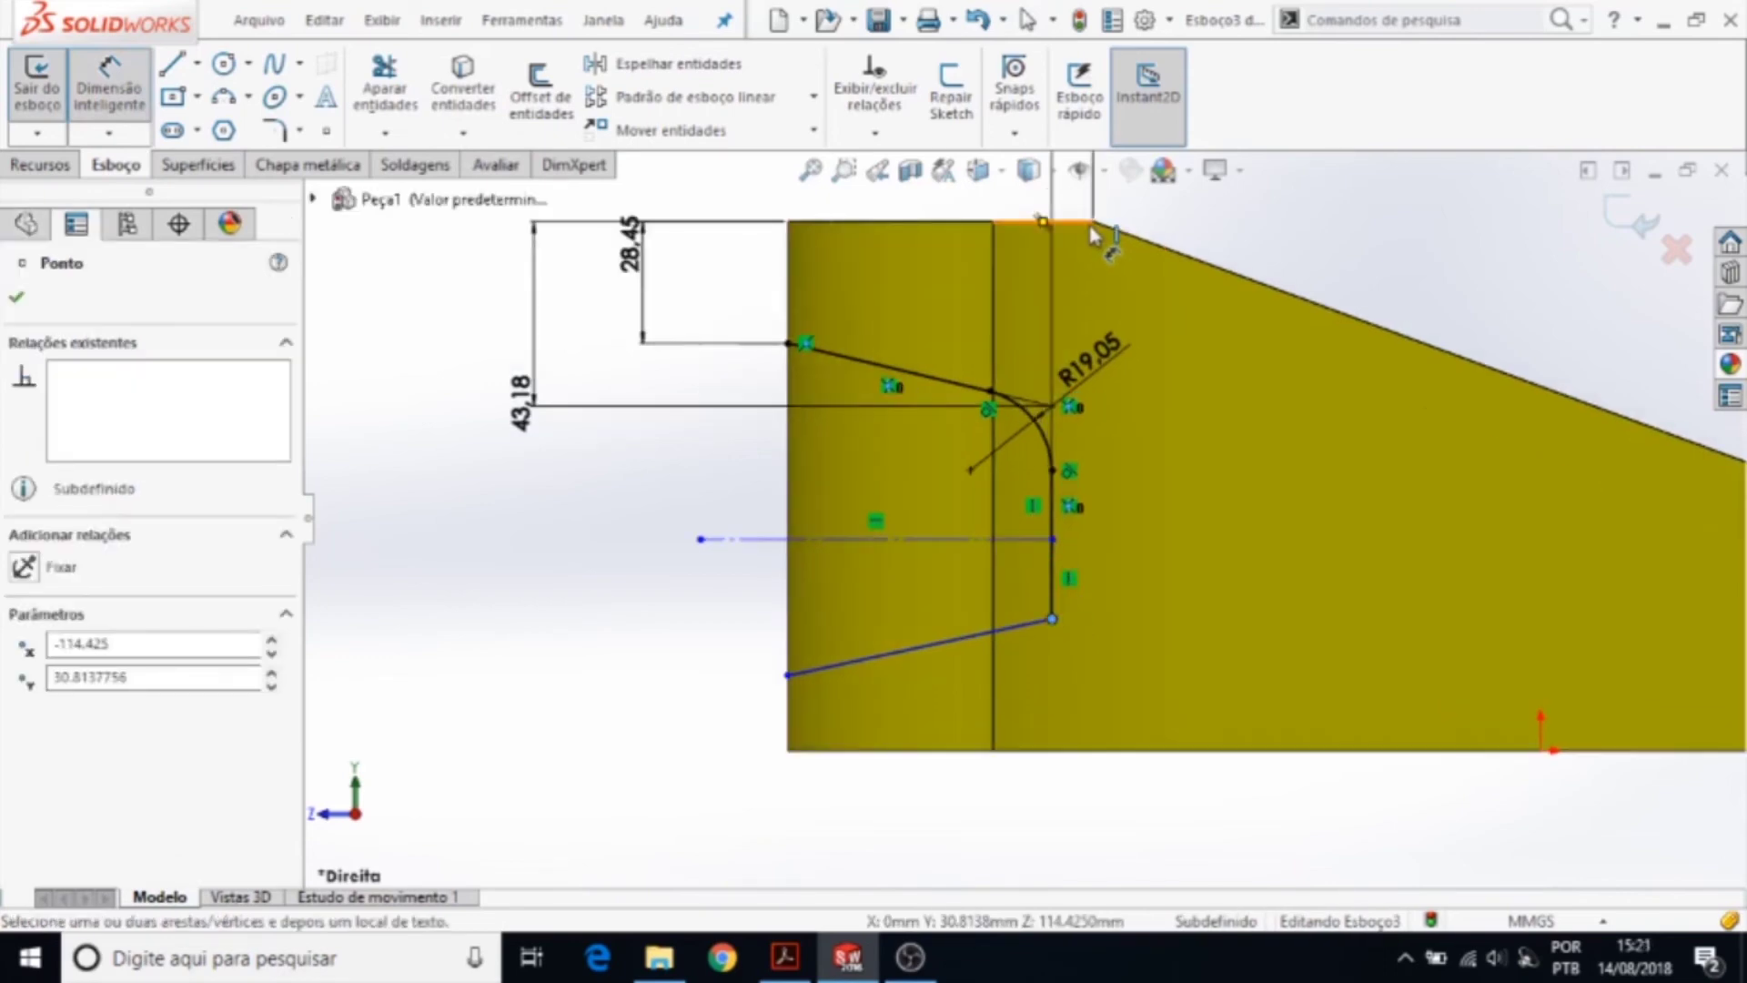
left_click(1094, 222)
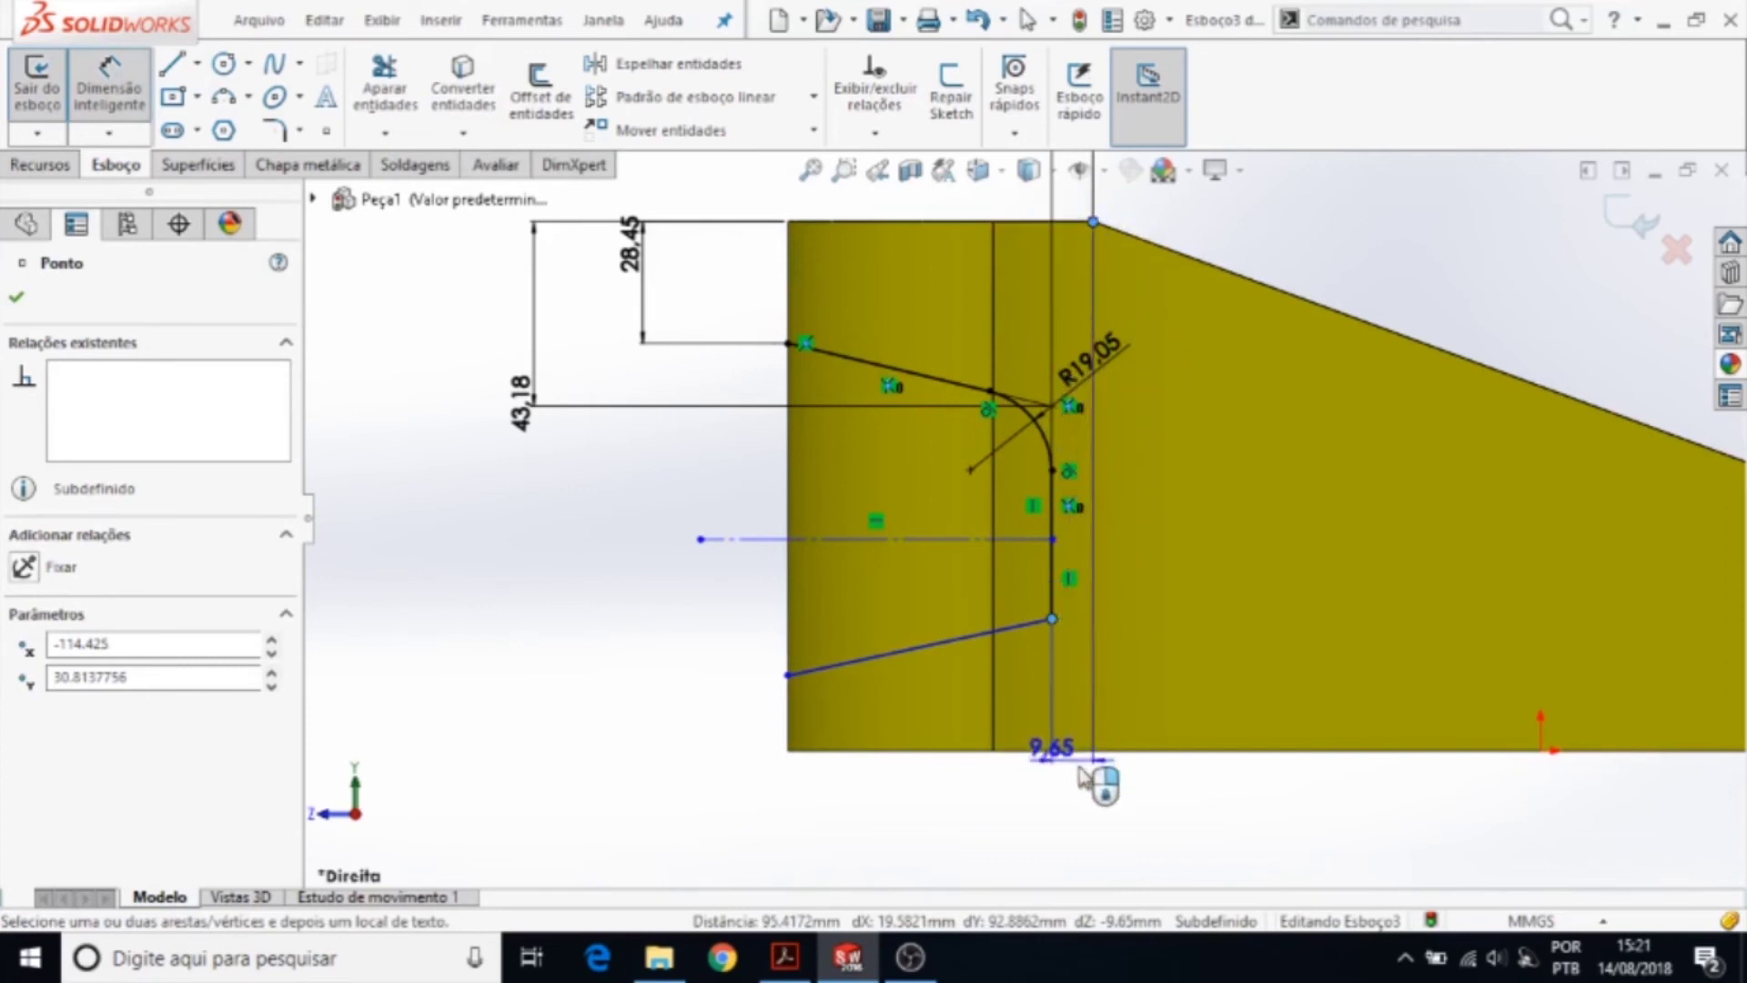
left_click(1079, 816)
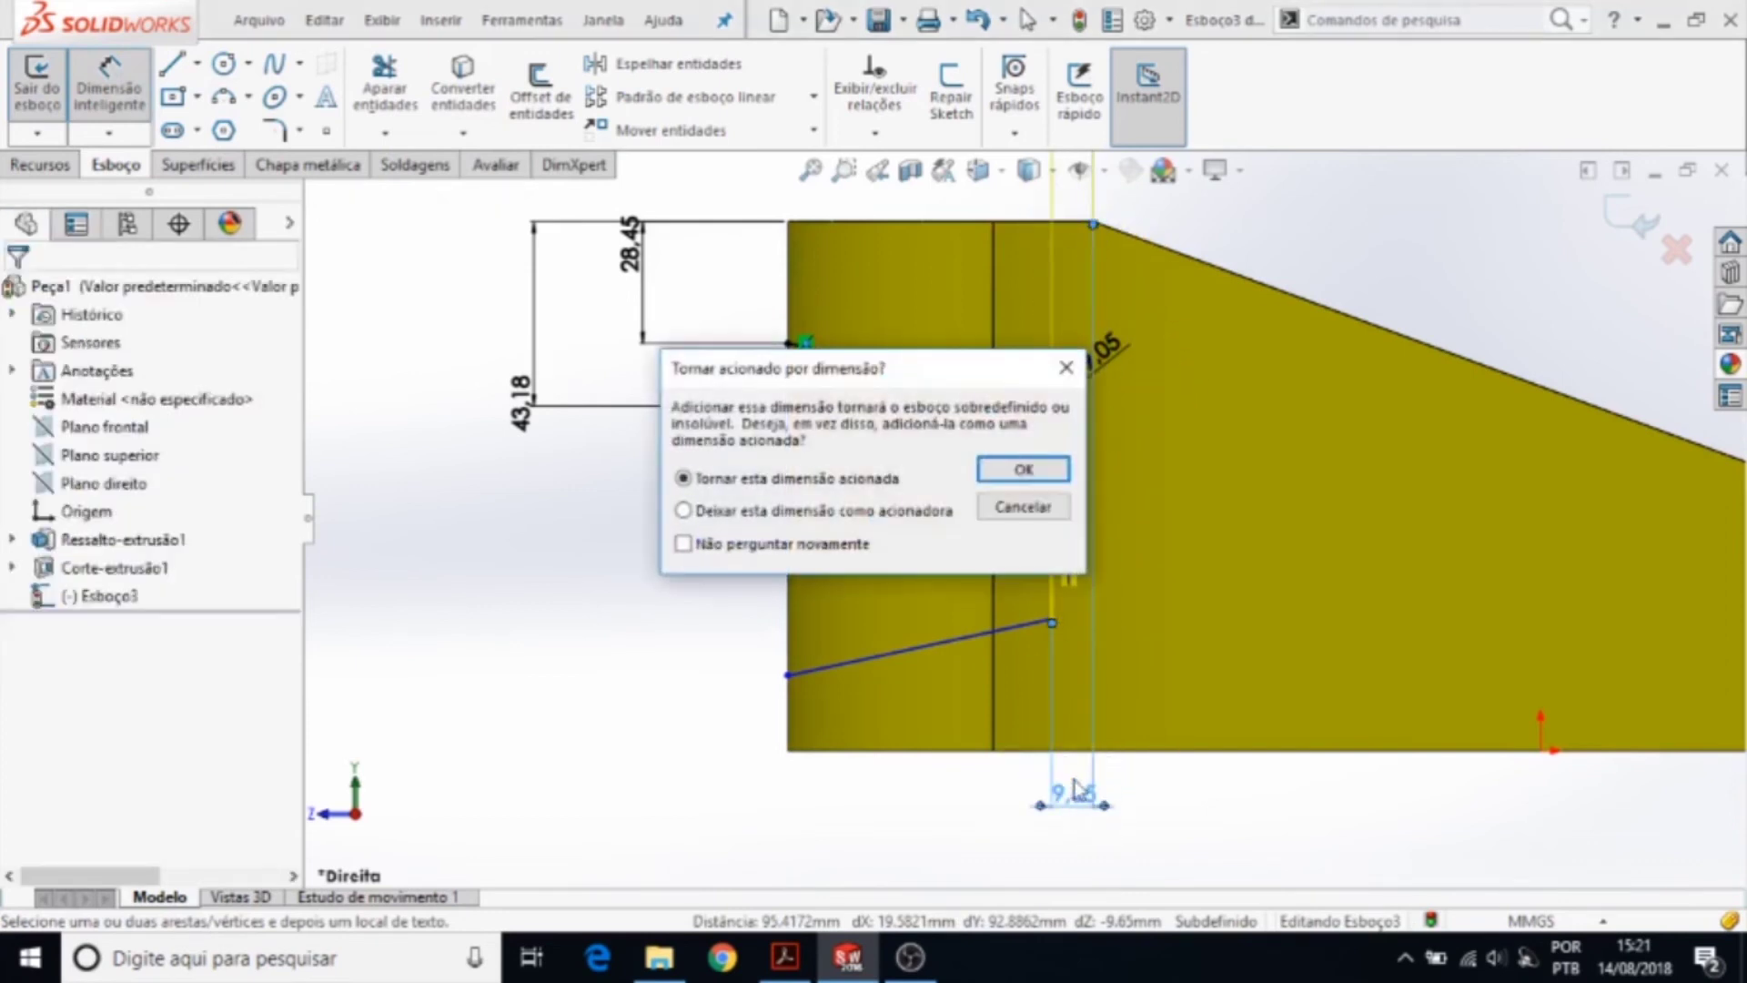
left_click(1039, 506)
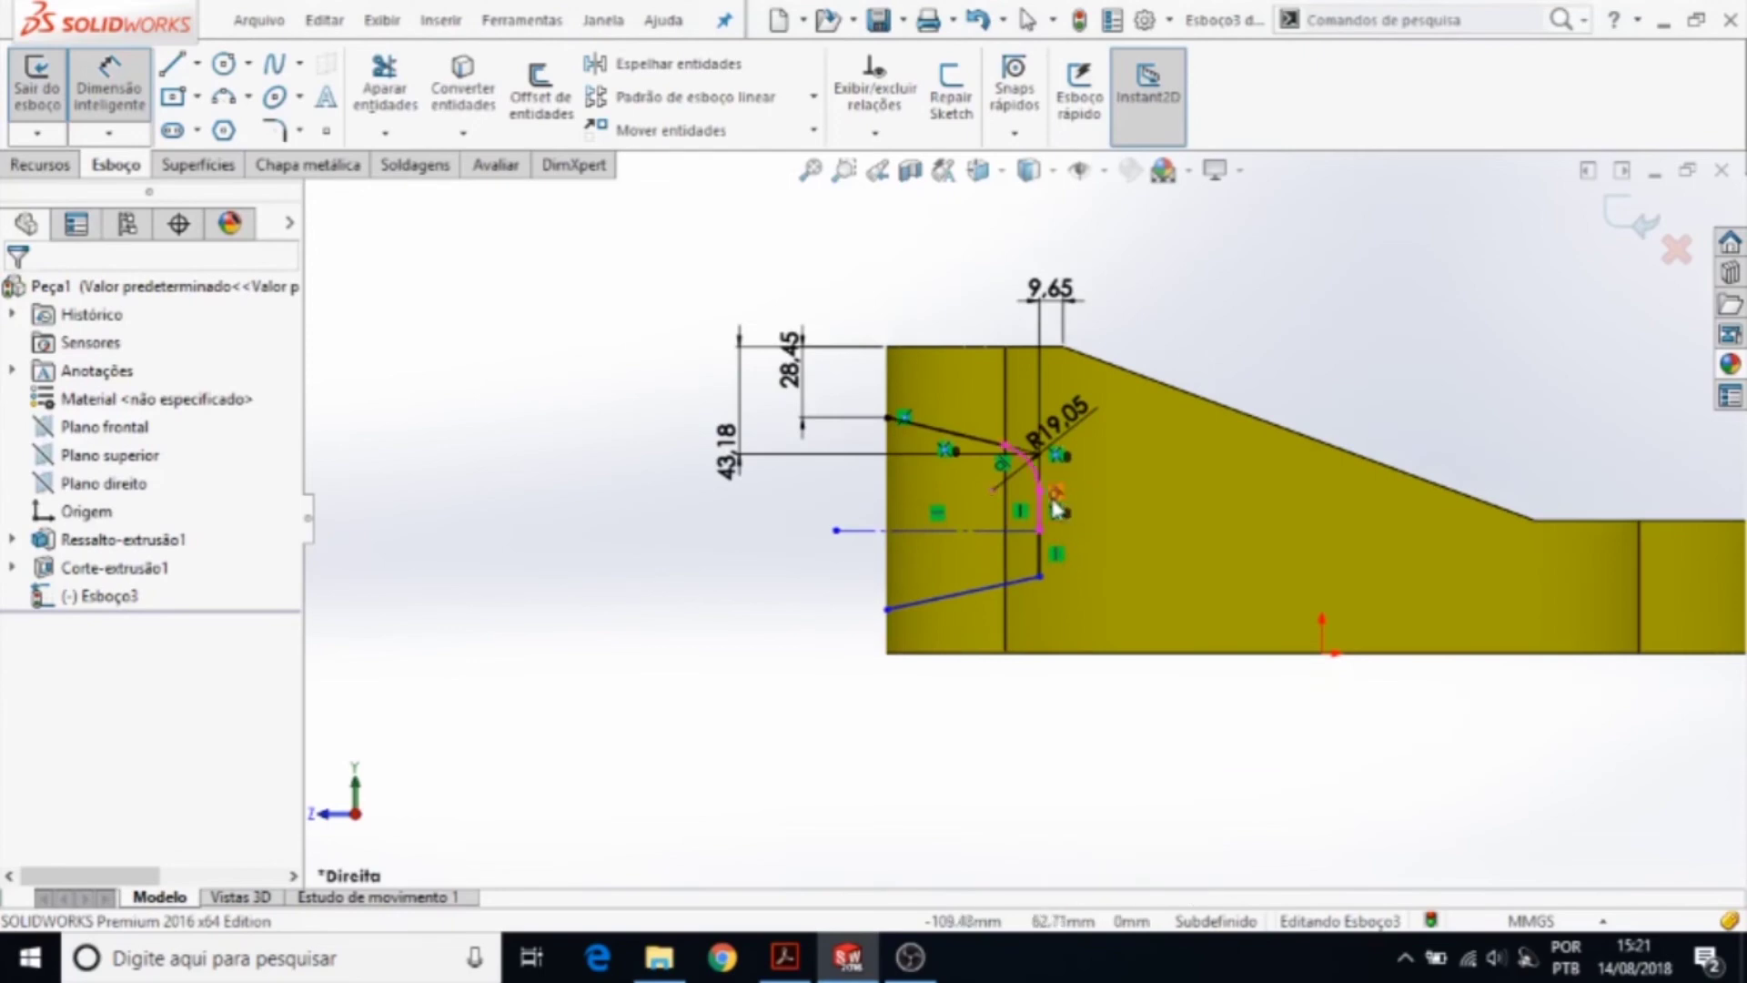
scroll(1056, 508, "down", 3)
key("Escape")
- Apply a second R19.05 sketch fillet to the slot's lower corner
left_click(1025, 636)
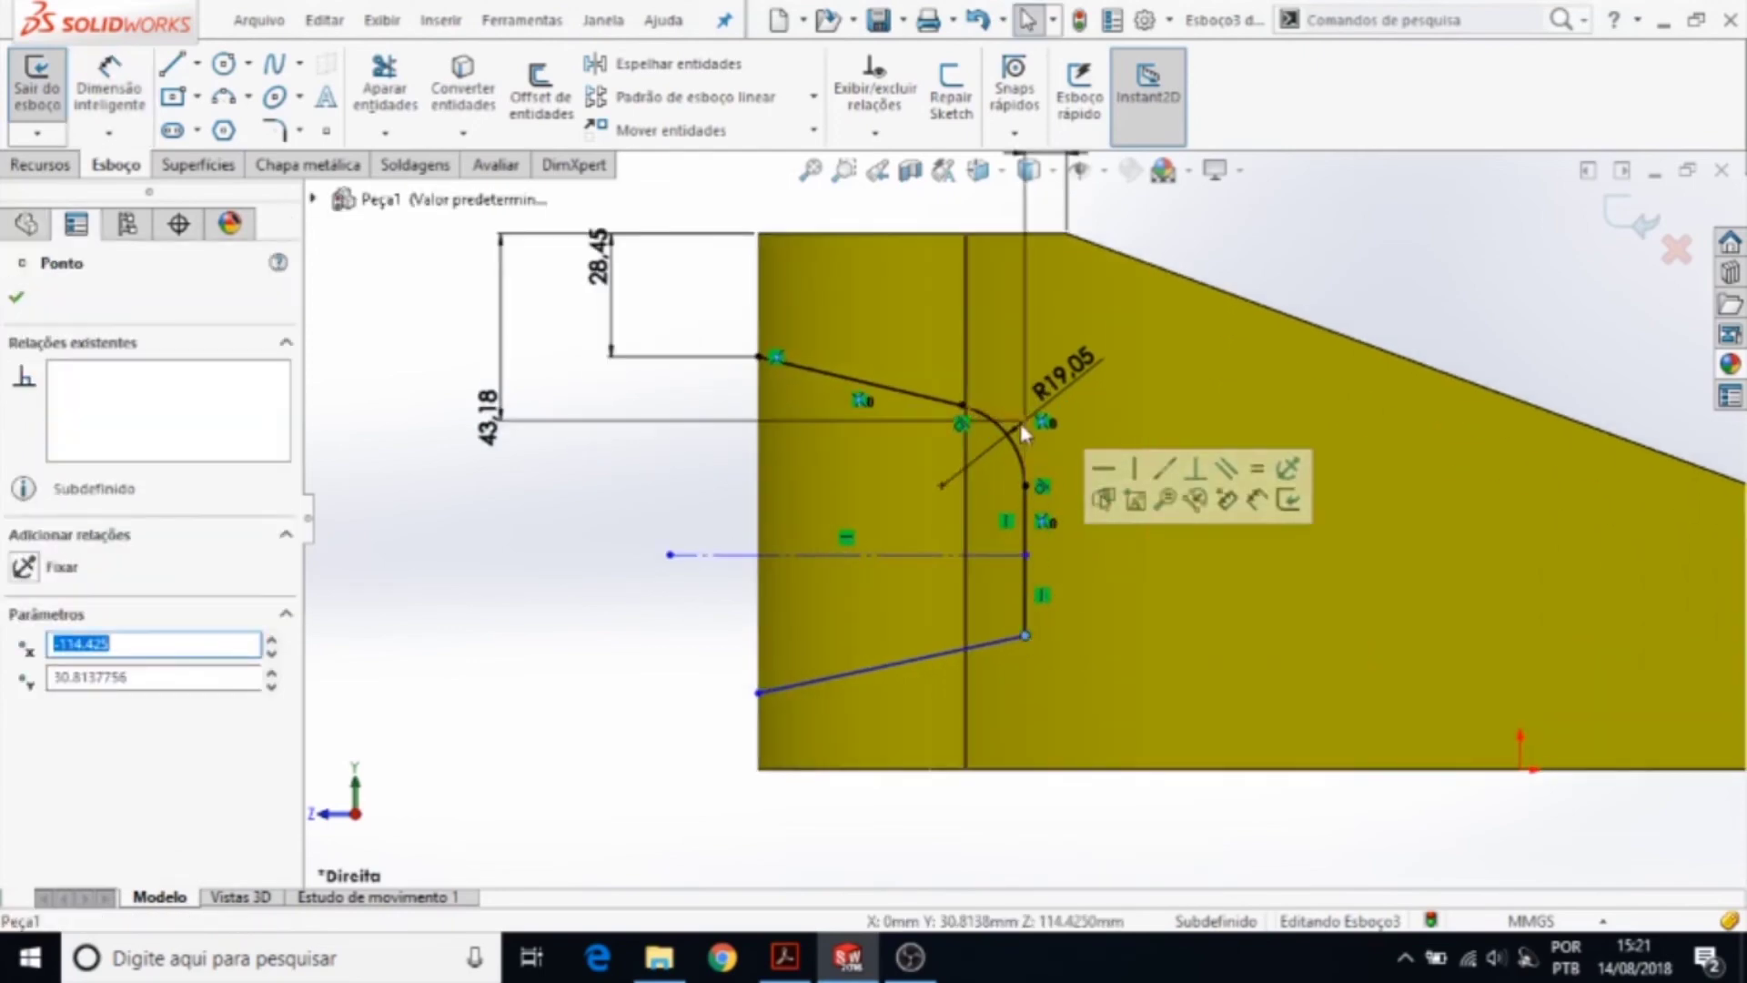
key("Escape")
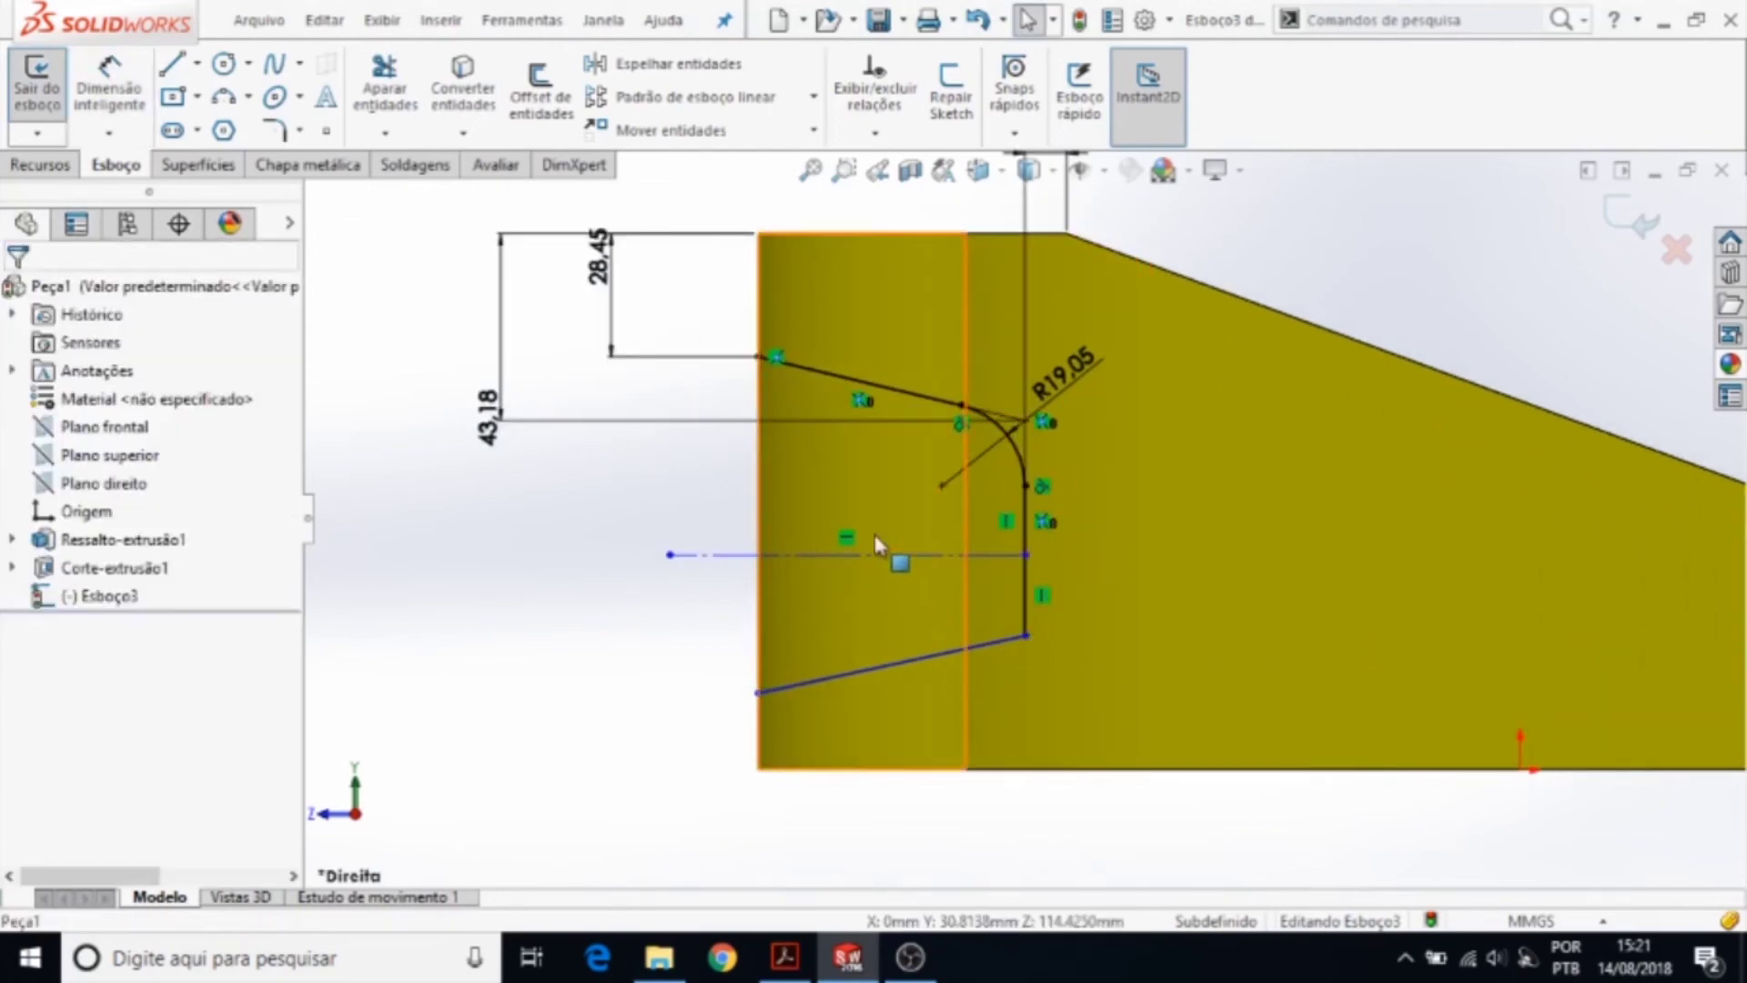
scroll(1023, 519, "up", 1)
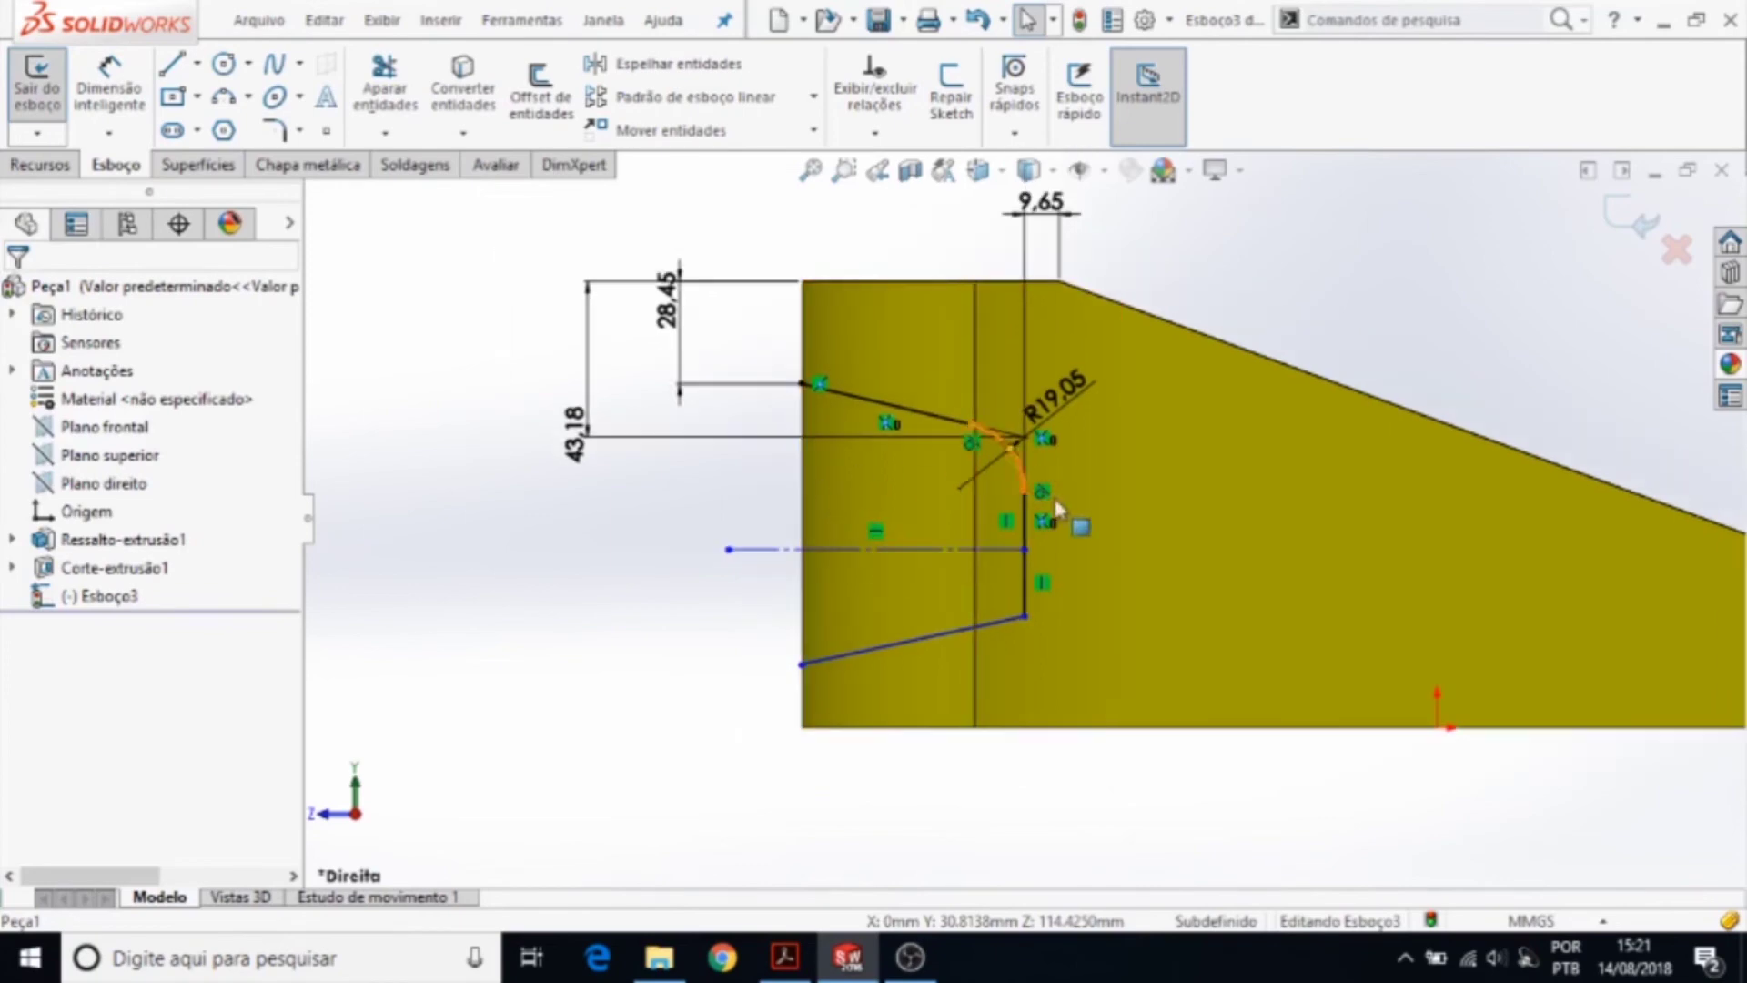
left_click(275, 130)
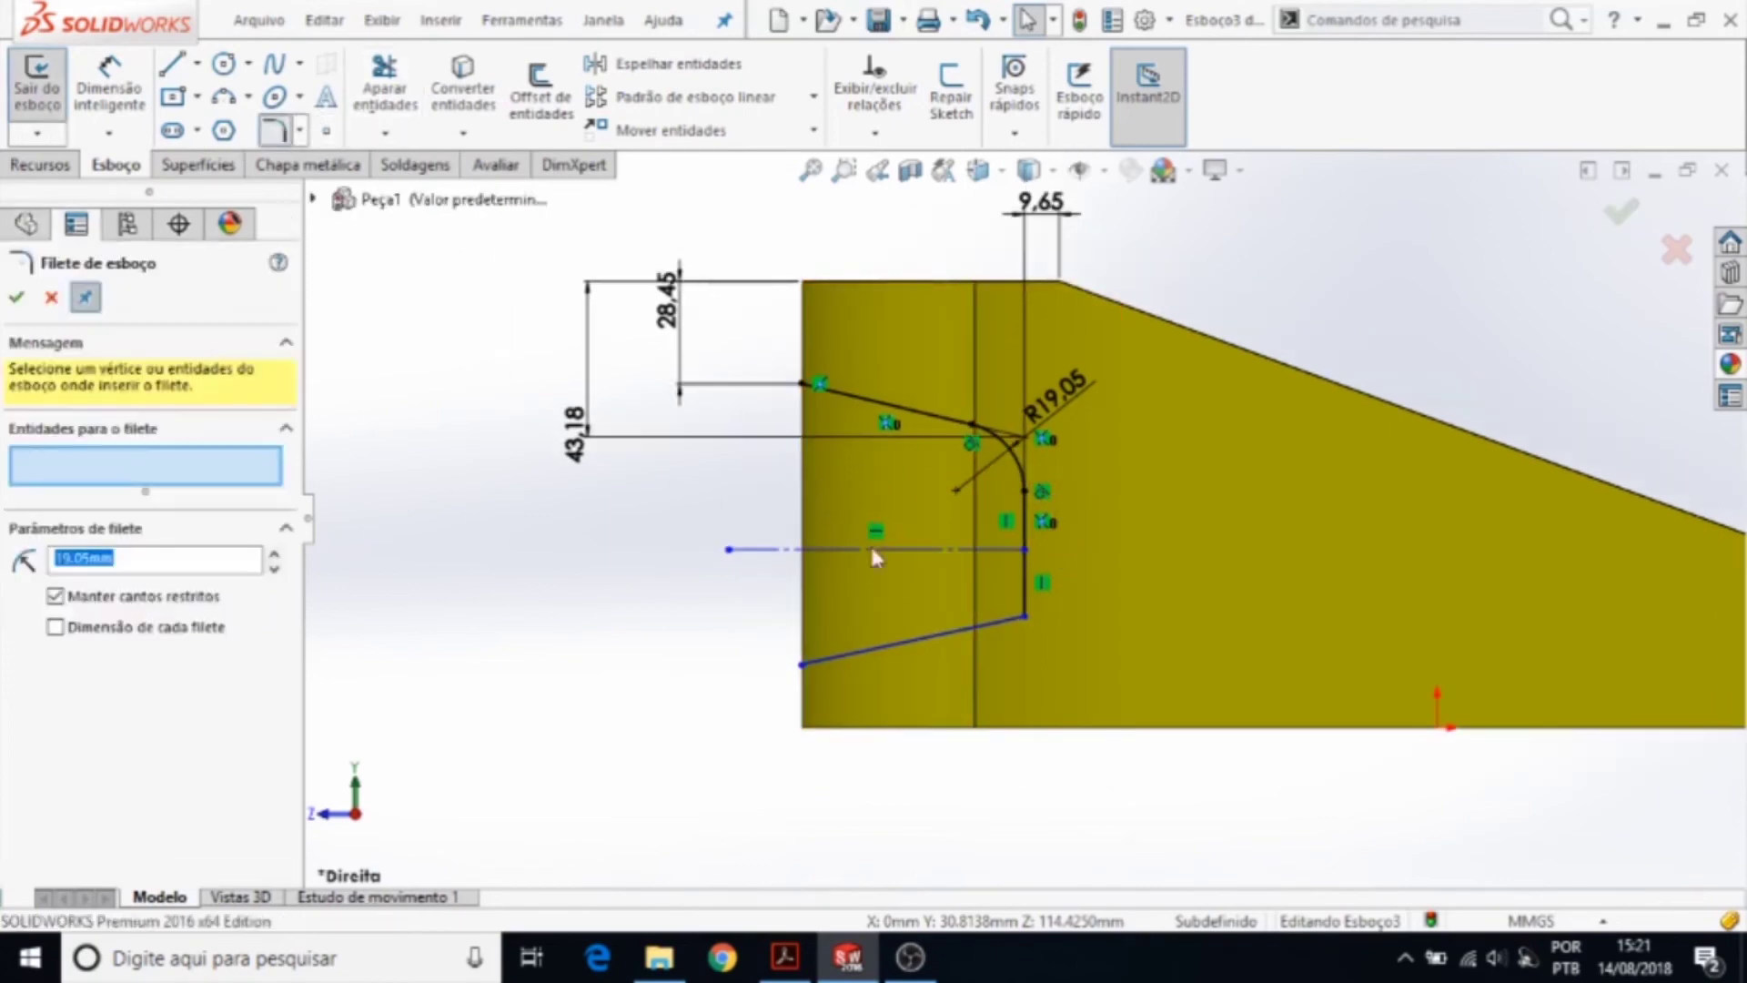
left_click(1025, 623)
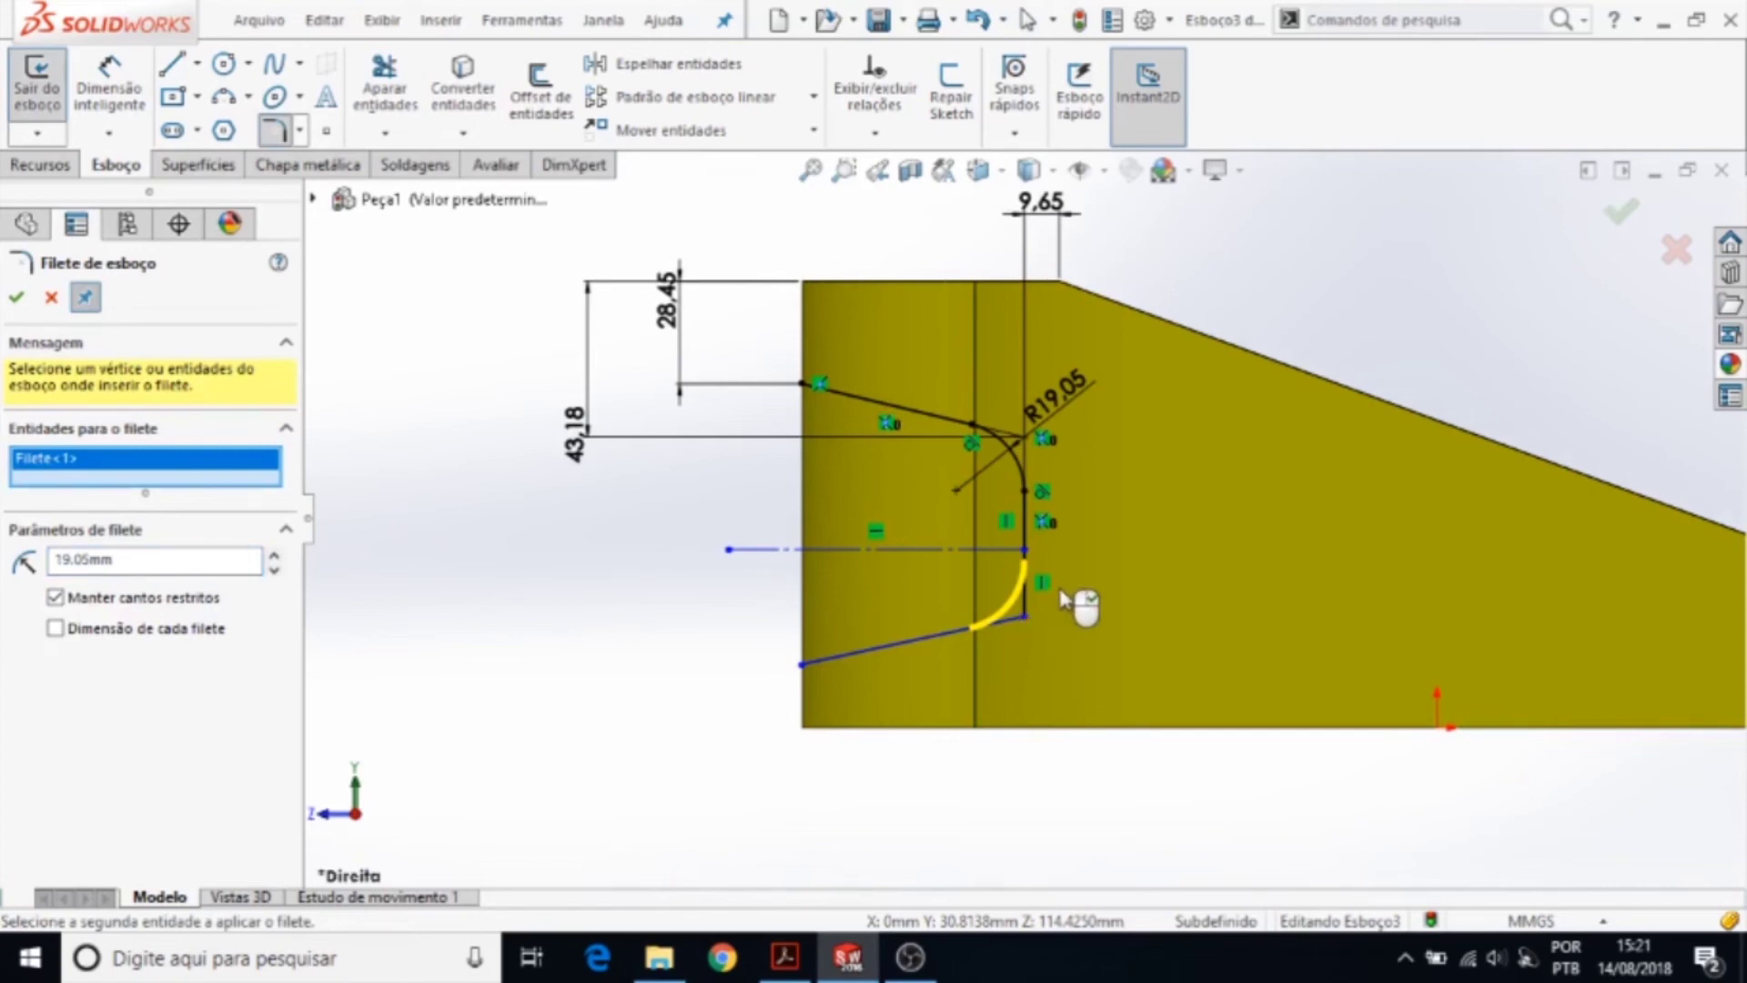
left_click(17, 299)
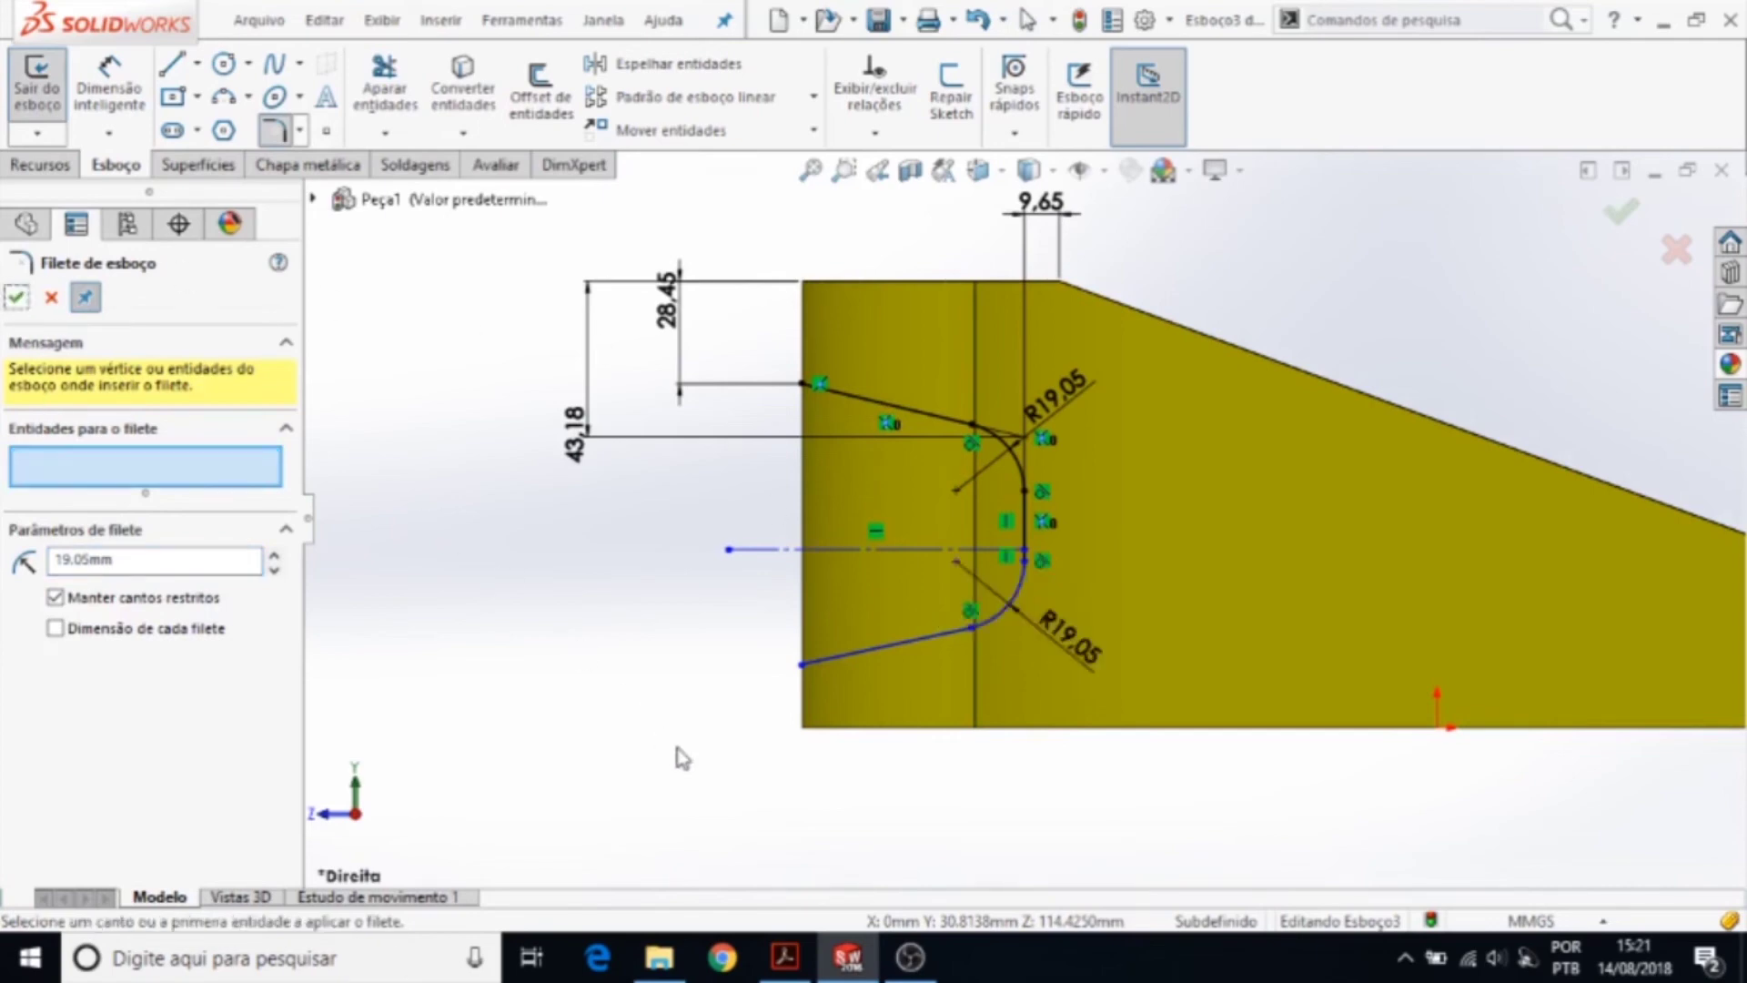
left_click(785, 956)
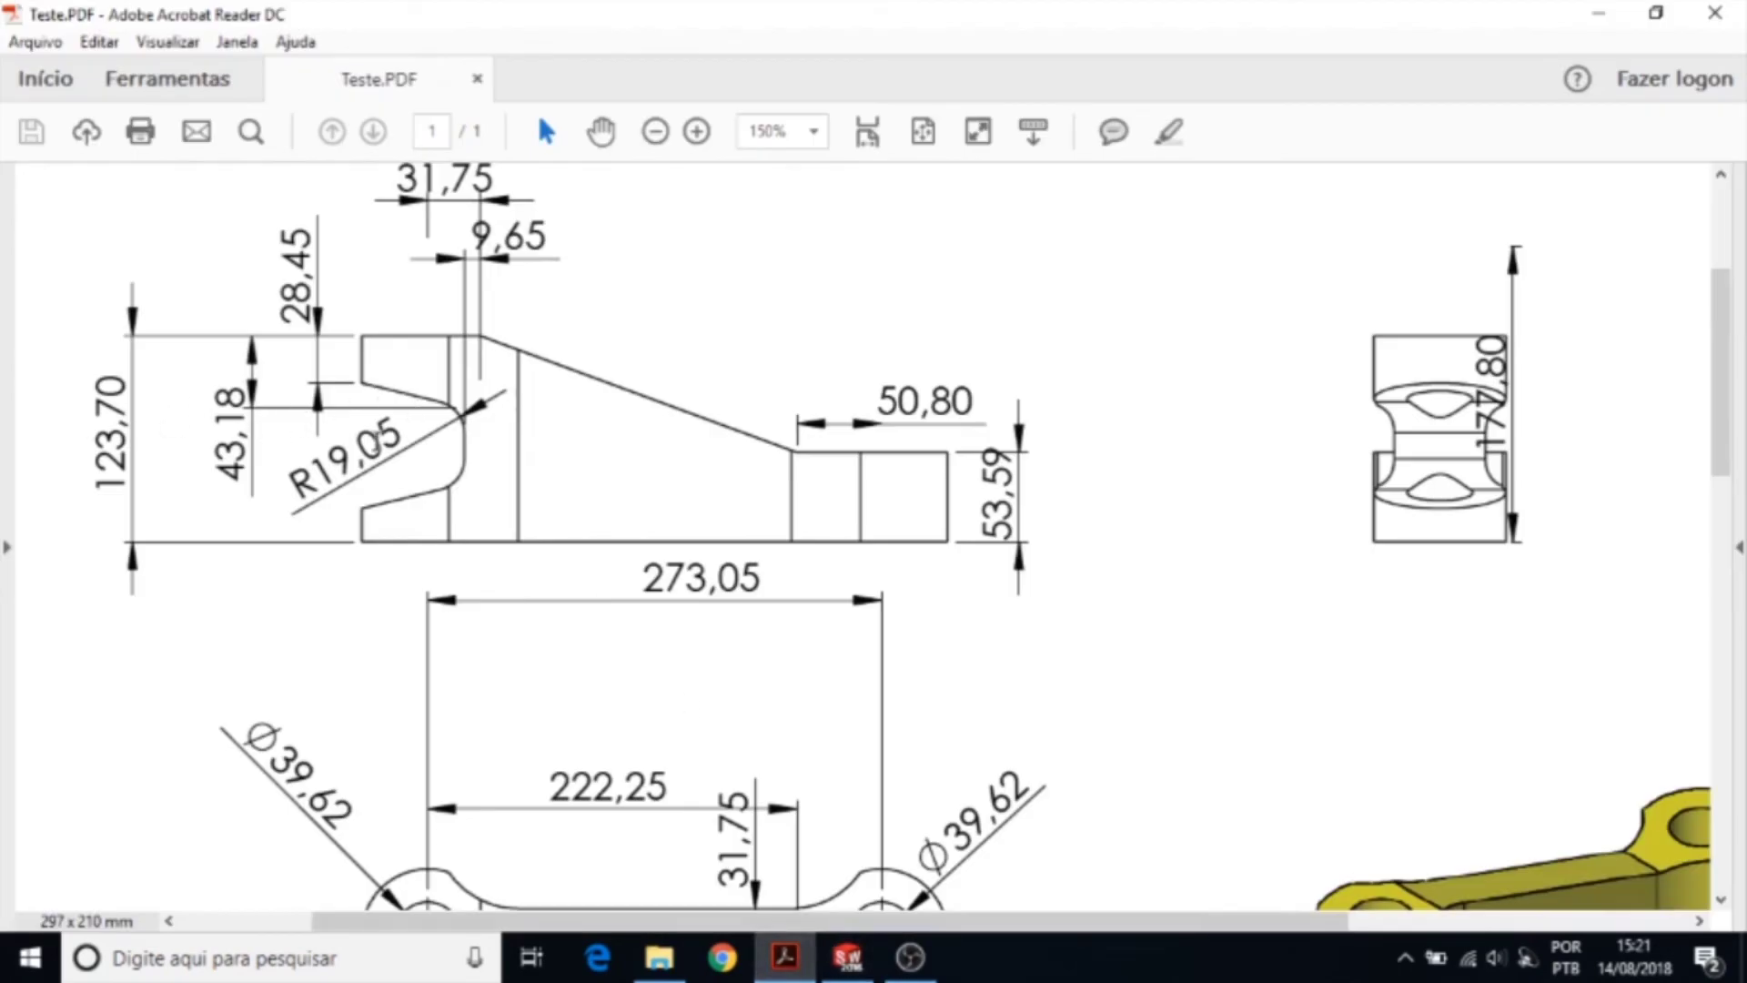
- Scroll Teste.PDF to read the slot dimensions, then return to sketch Esboço3
scroll(382, 446, "down", 3)
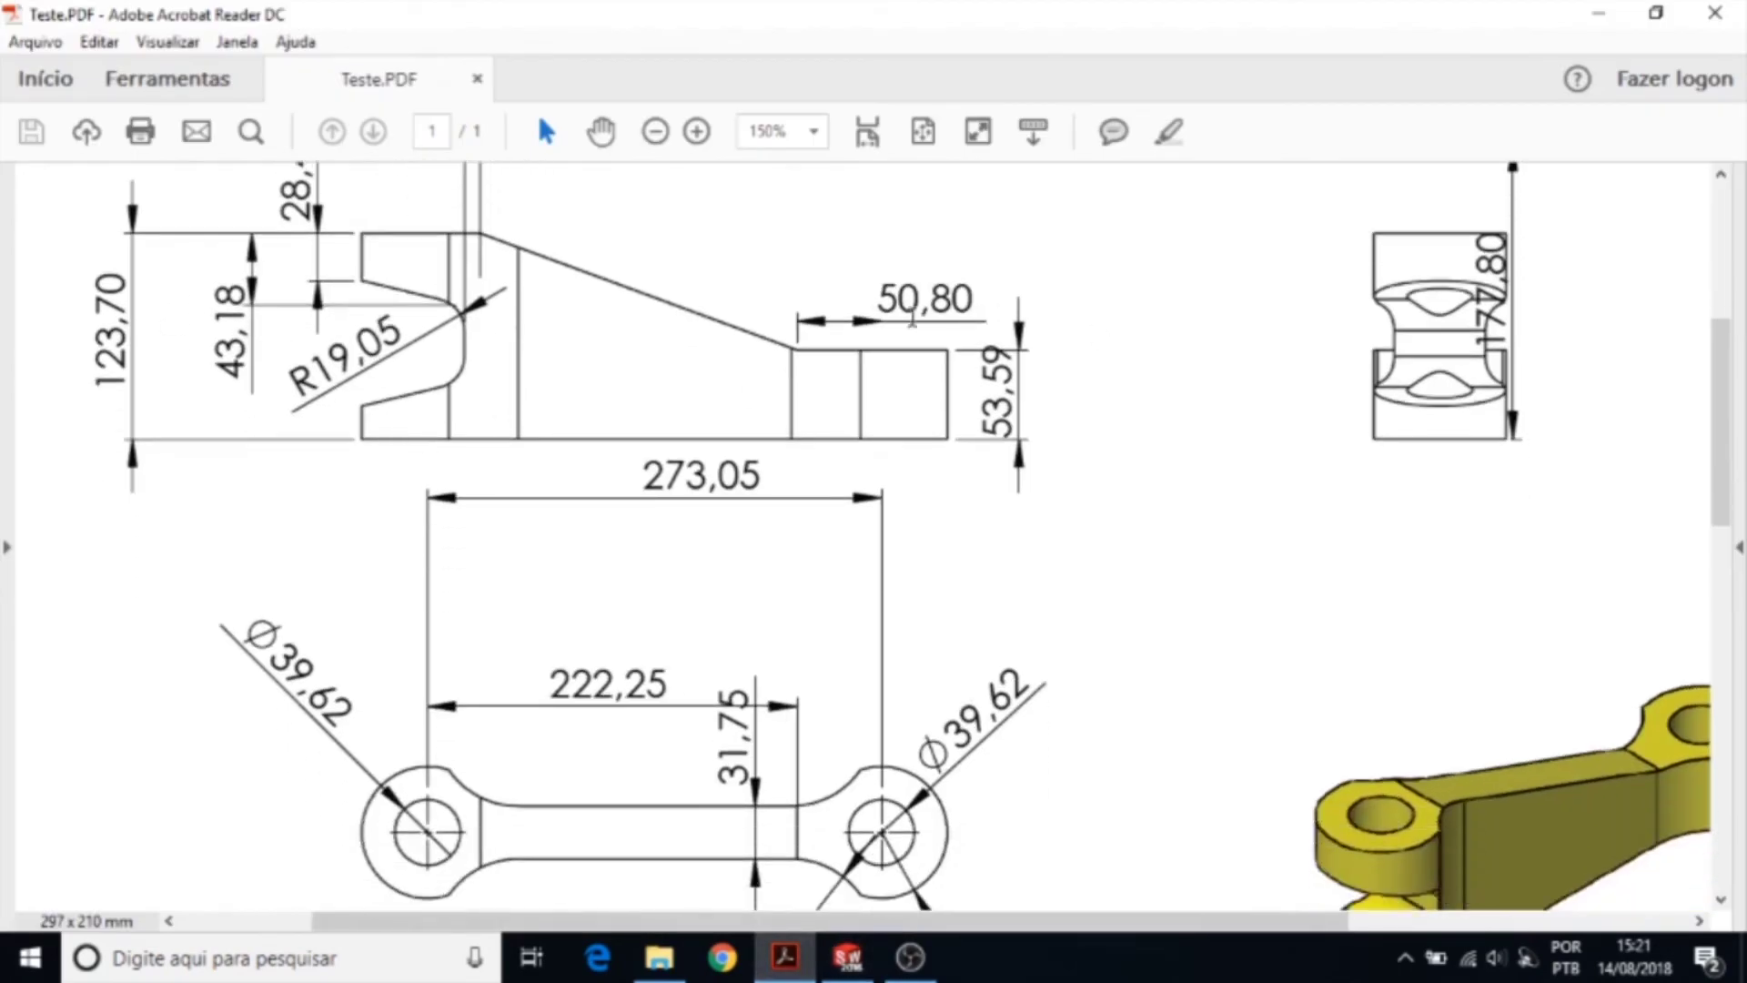
scroll(701, 357, "up", 2)
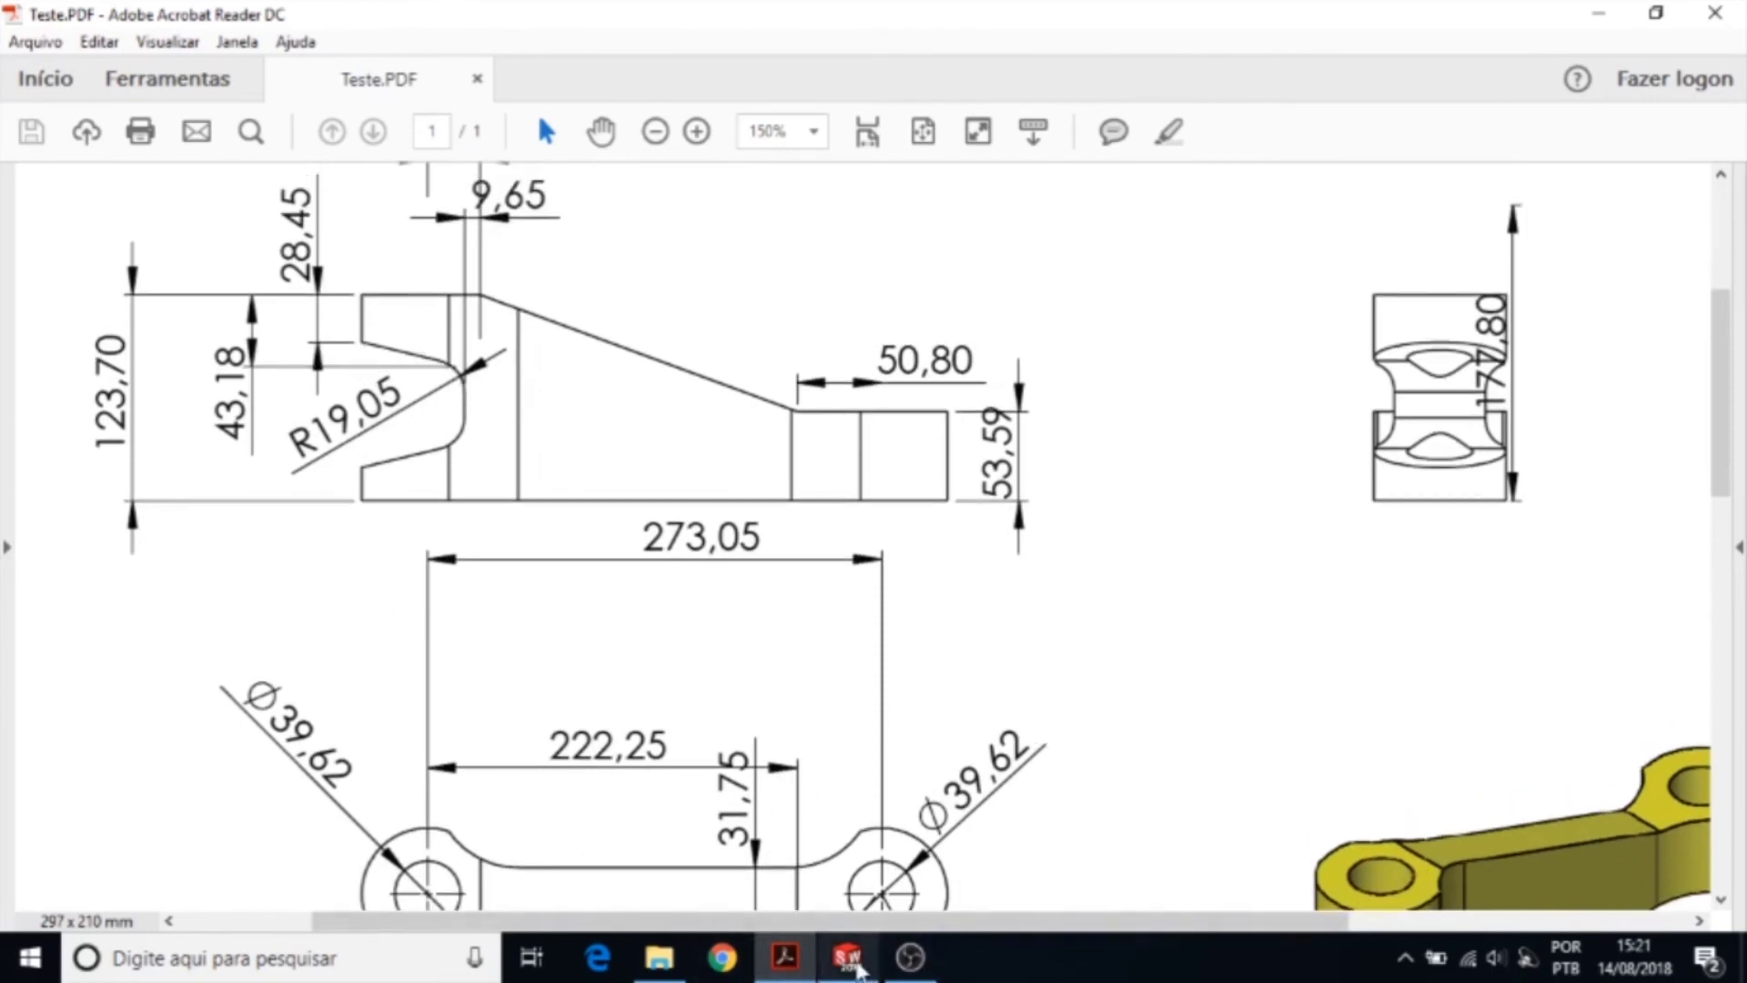
left_click(848, 958)
left_click(109, 87)
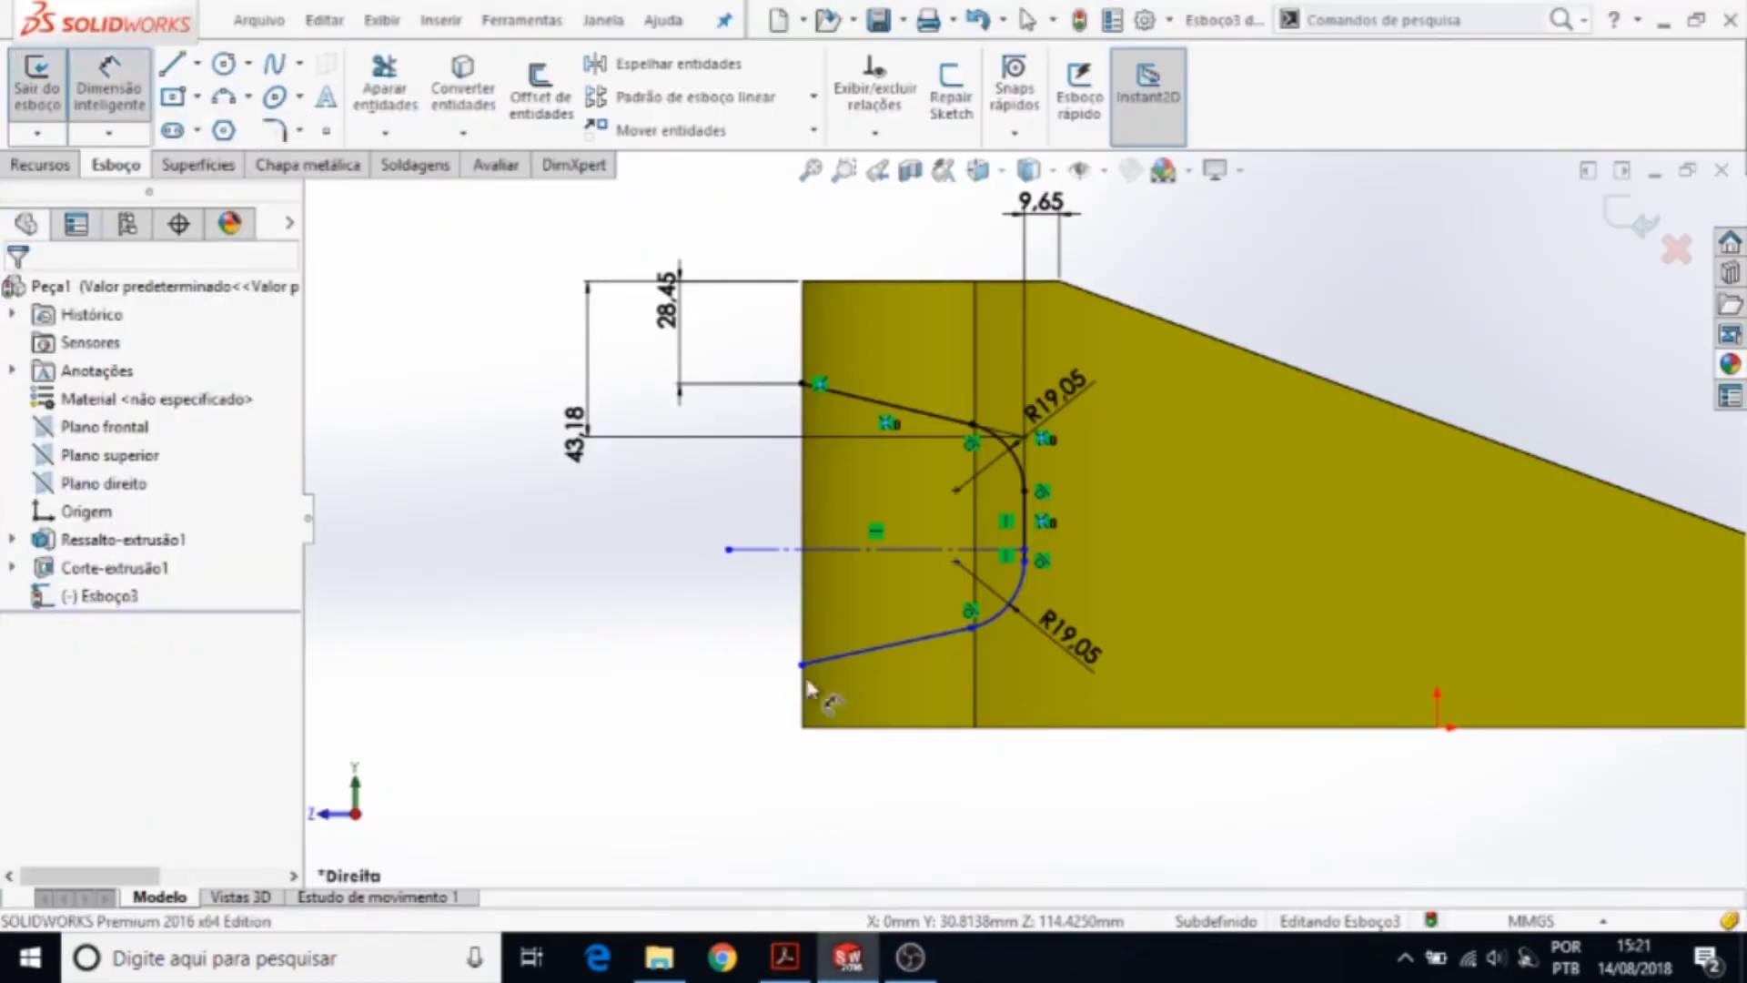
- Dimension the lower slot line's endpoint 22.25 mm above the bottom edge
left_click(802, 669)
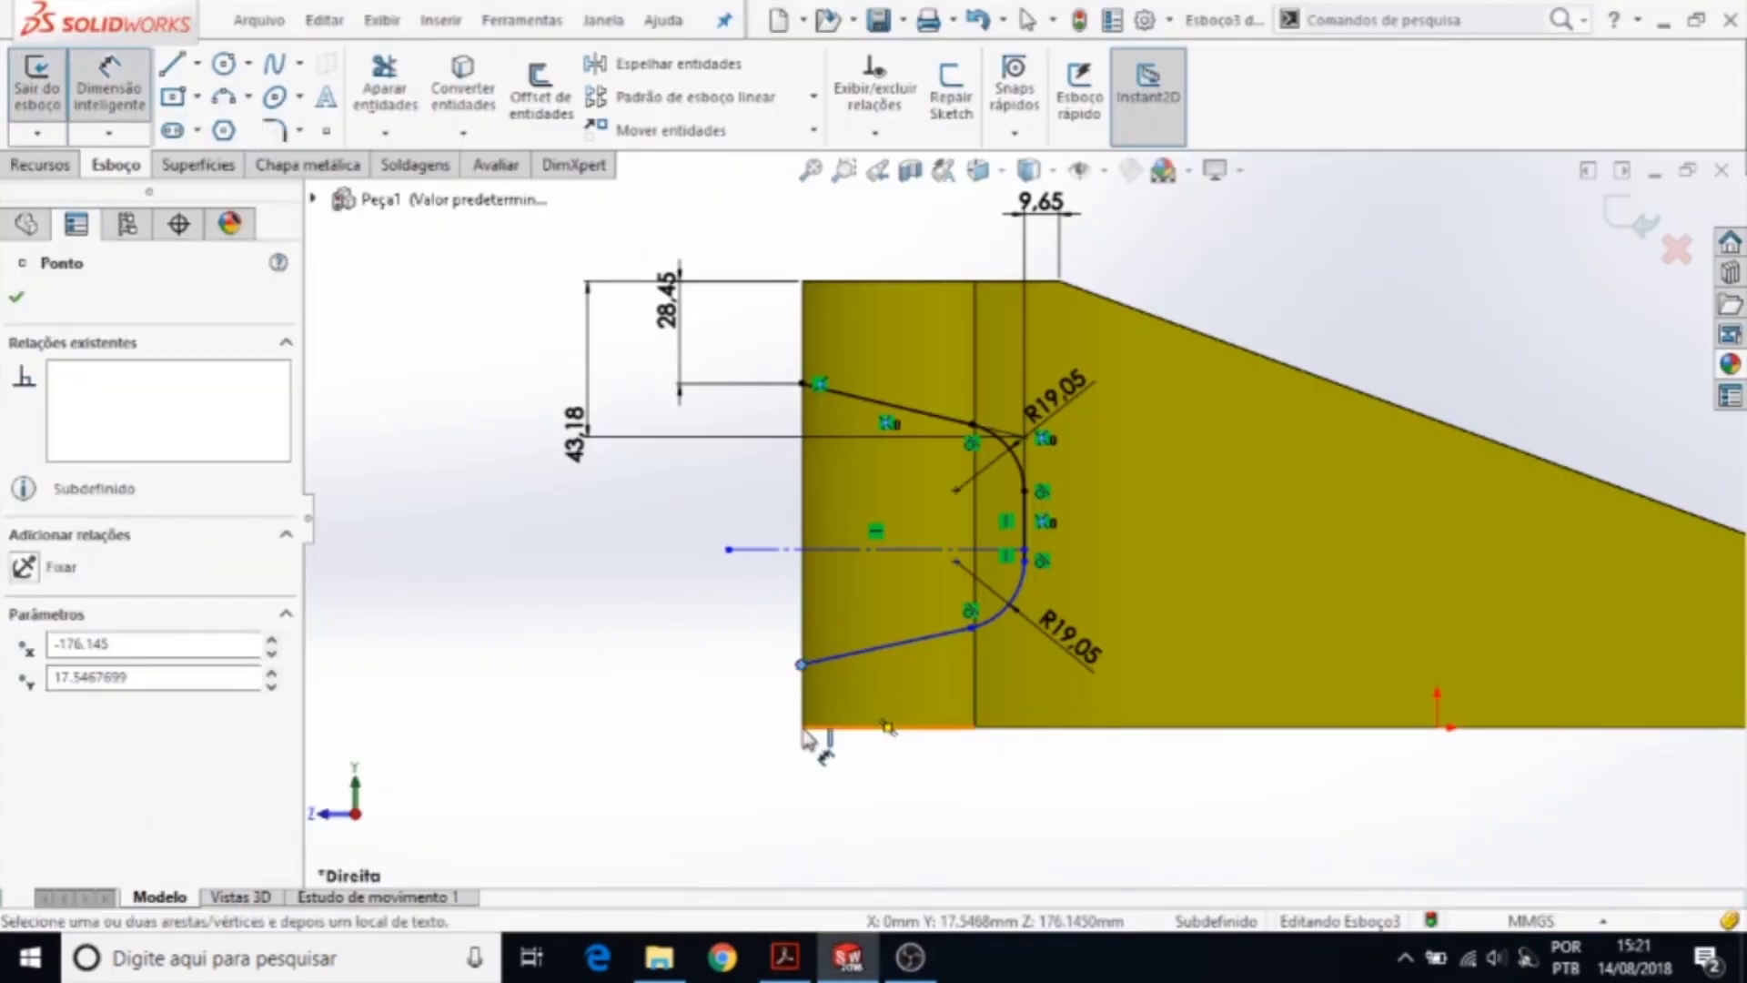
left_click(804, 728)
left_click(673, 719)
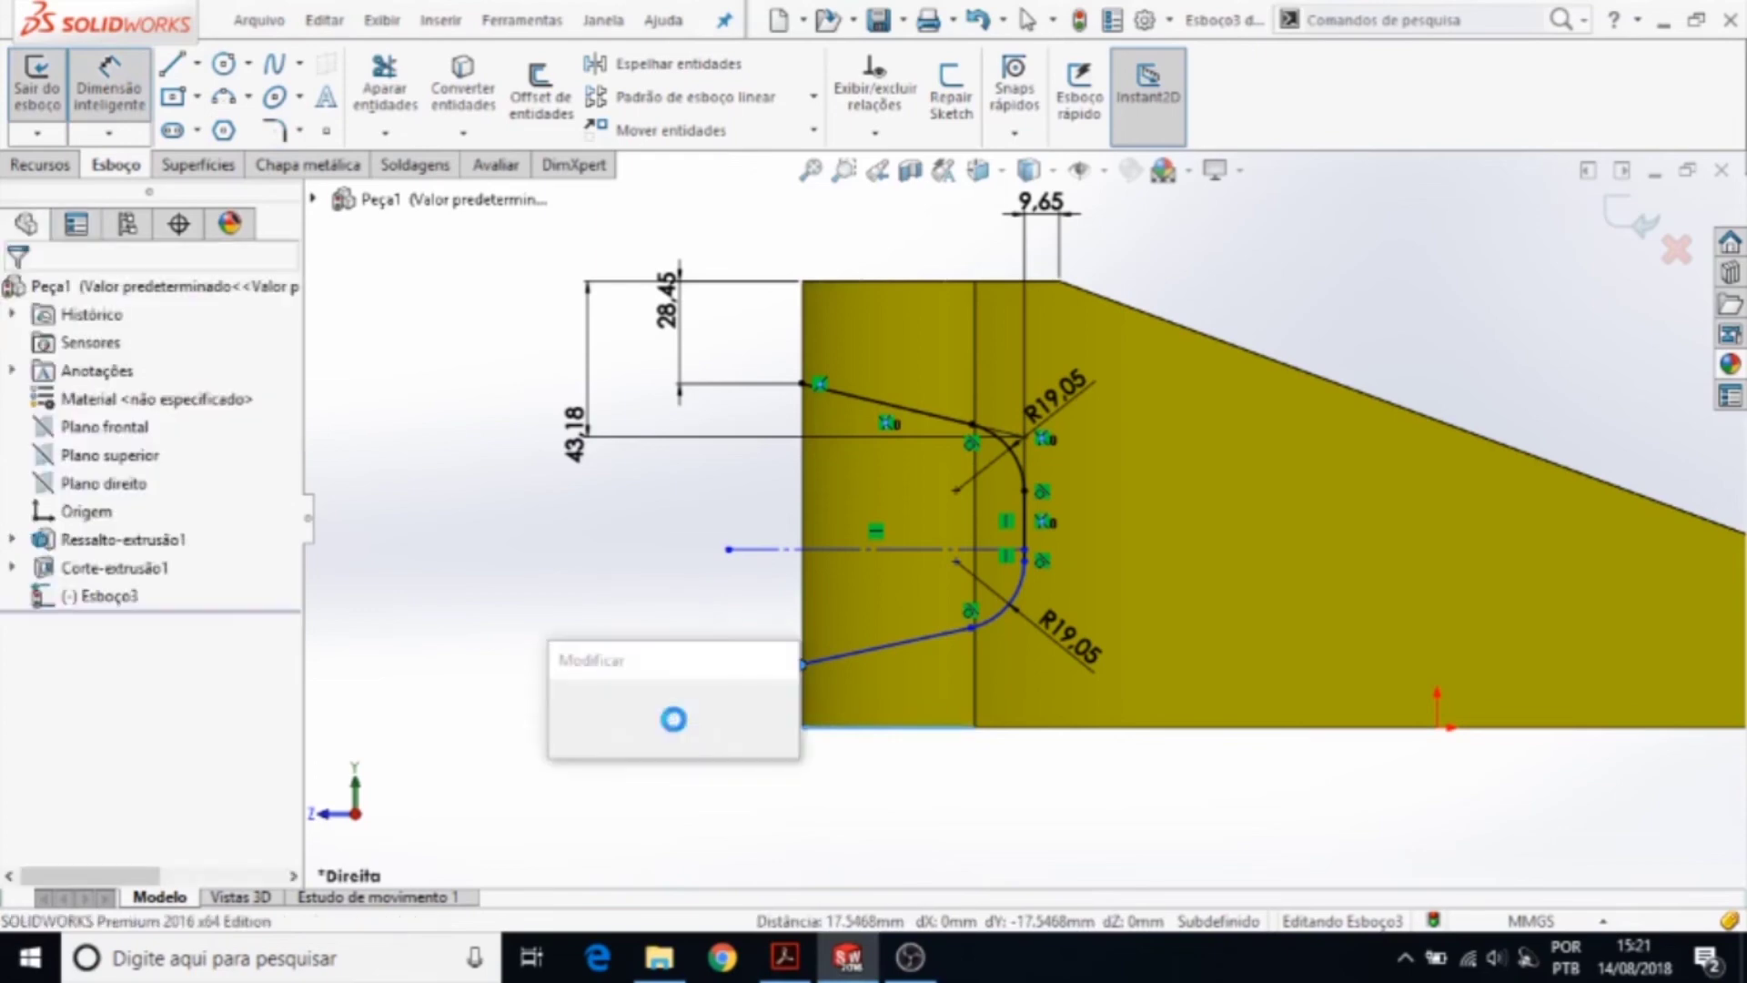
type("22")
type(",25")
key("Return")
scroll(985, 556, "down", 4)
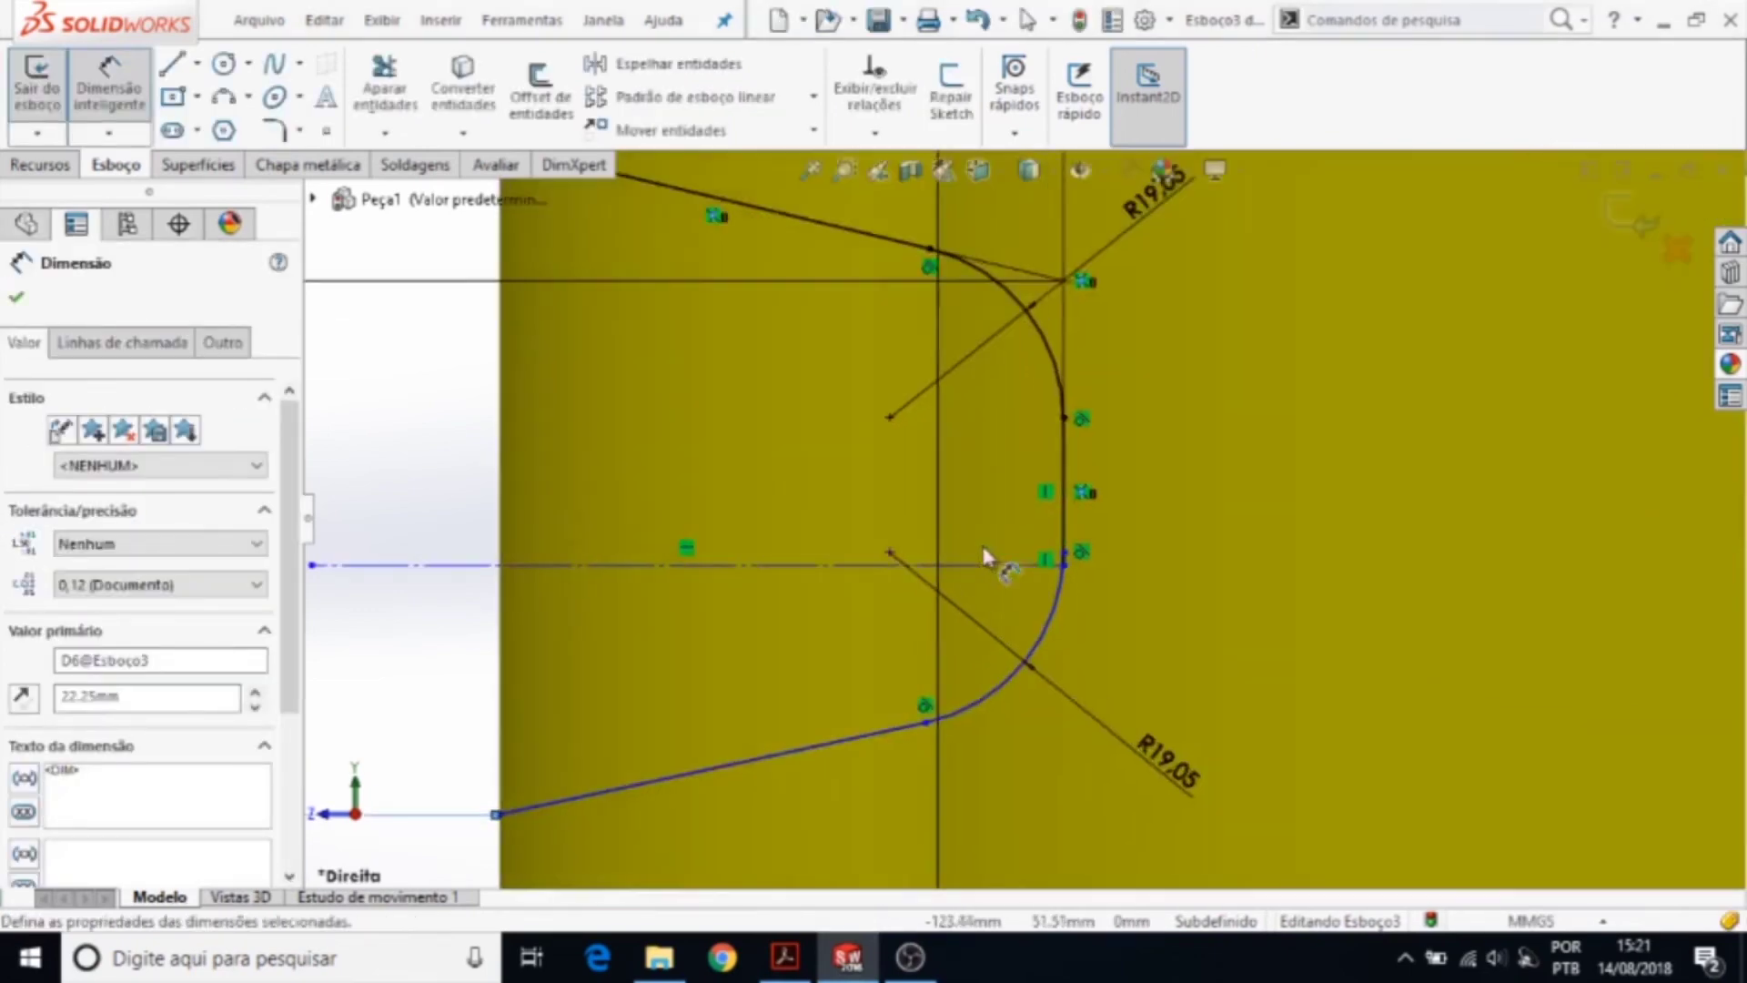
scroll(1053, 564, "down", 2)
scroll(1083, 591, "down", 2)
scroll(1083, 564, "down", 2)
scroll(1034, 577, "down", 1)
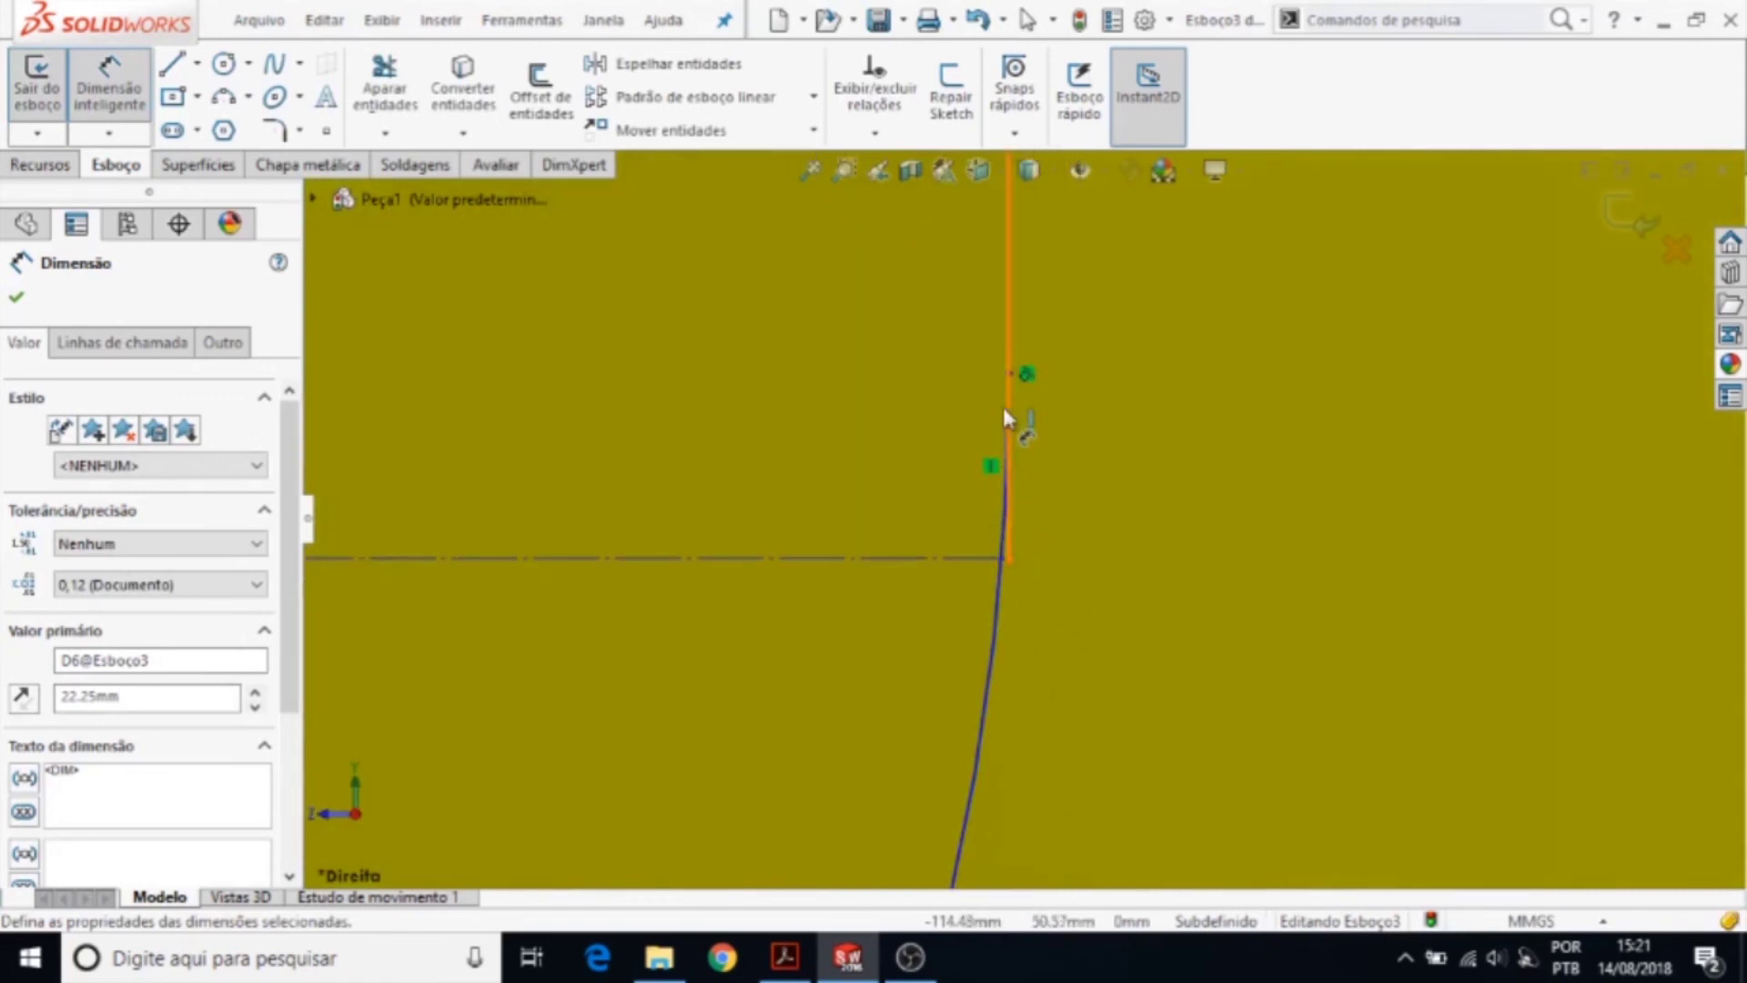
scroll(1019, 460, "up", 1)
scroll(1033, 481, "up", 1)
scroll(1028, 487, "up", 1)
scroll(1026, 489, "up", 2)
scroll(1028, 492, "down", 1)
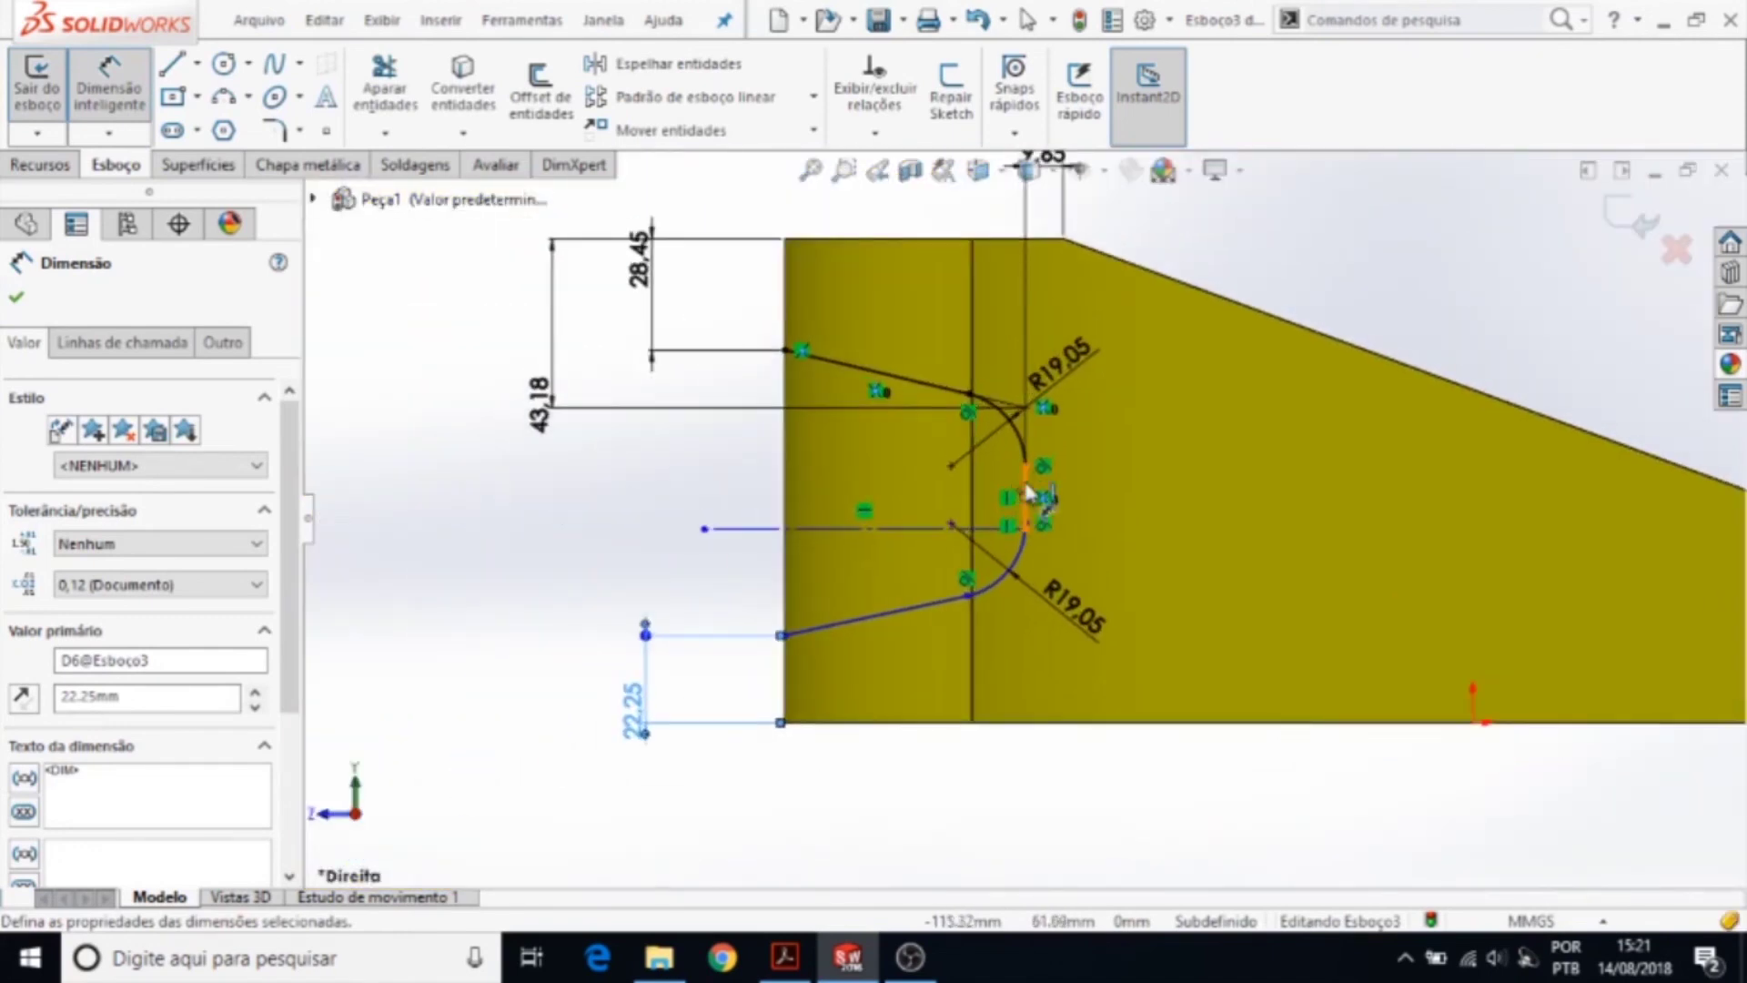
scroll(1034, 500, "down", 2)
scroll(1005, 561, "down", 1)
key("Escape")
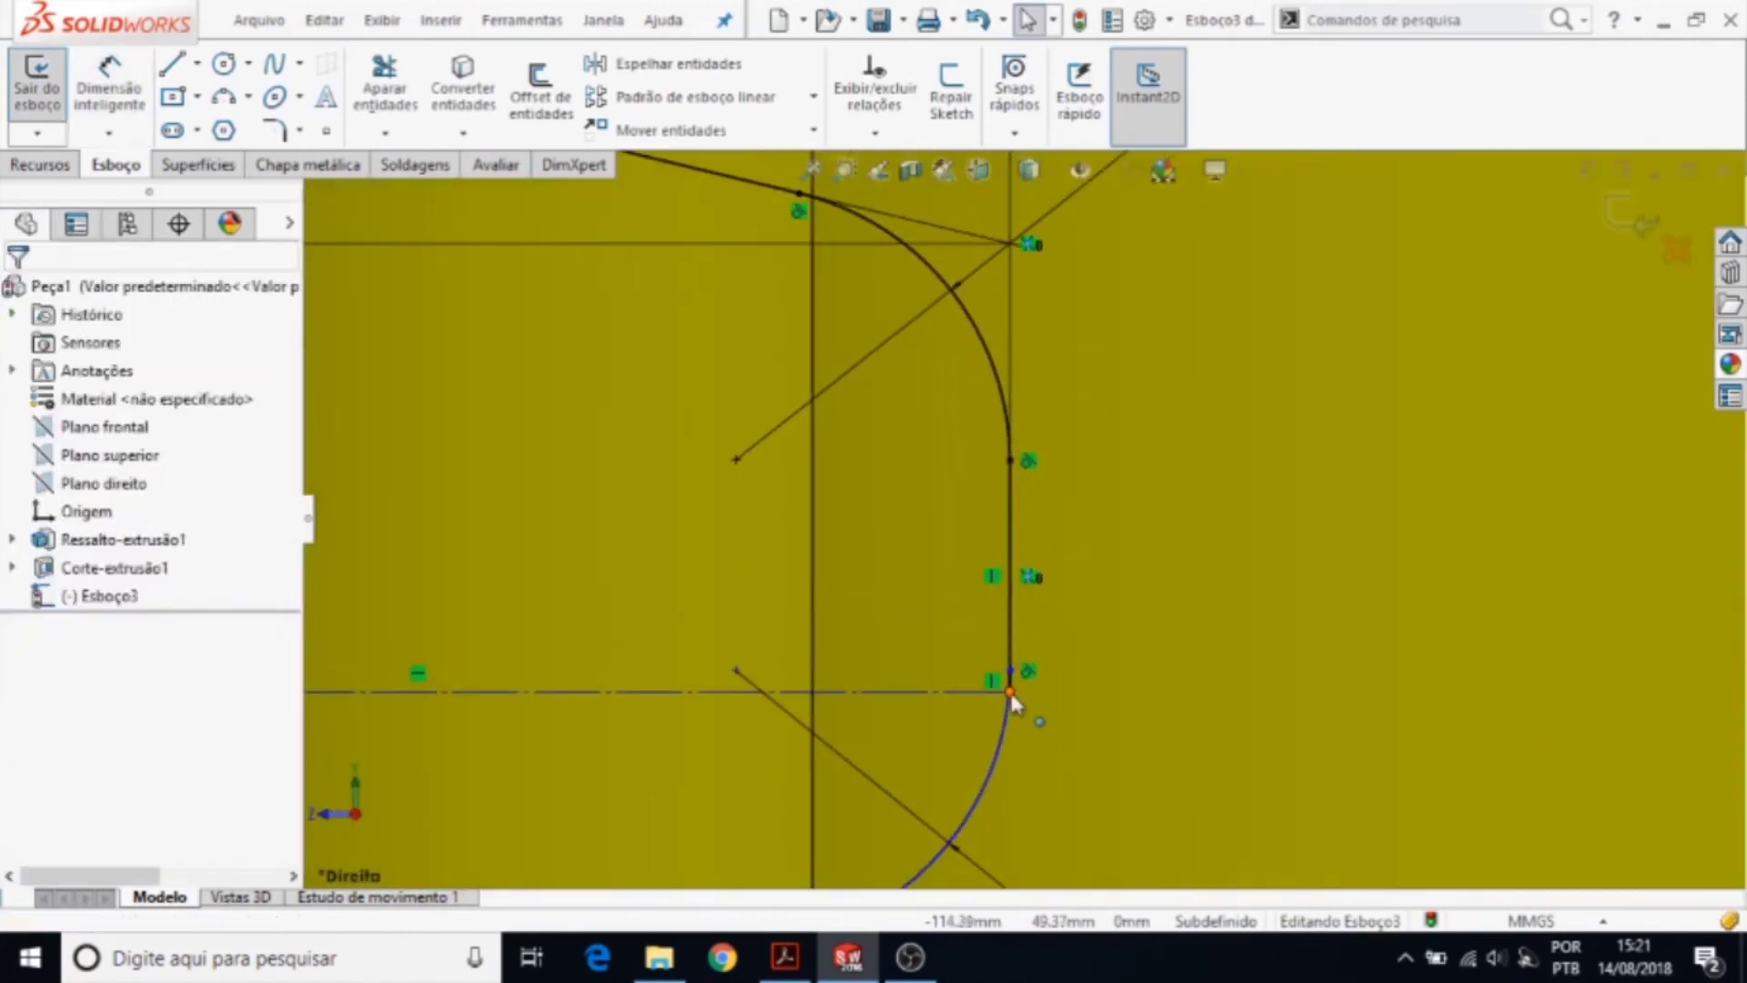
- Move the centreline up to the slot's middle with its left end on the part edge
left_click(972, 693)
left_click_drag(972, 692, 966, 576)
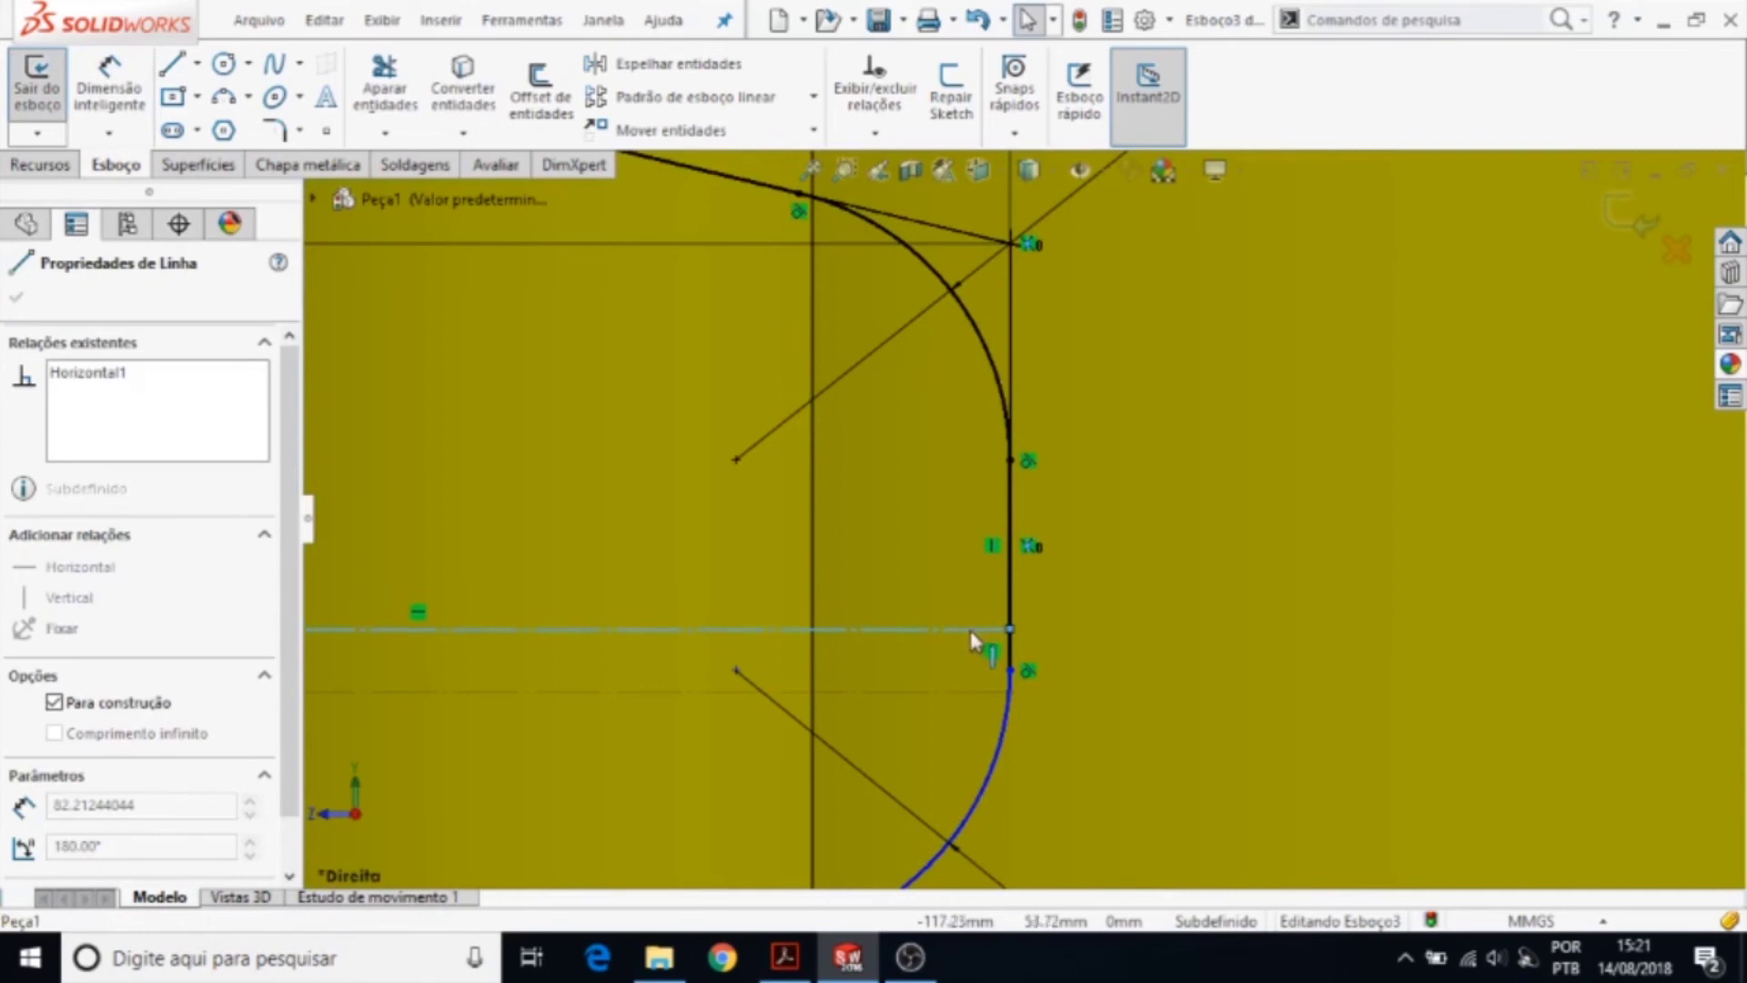
left_click_drag(967, 576, 963, 558)
scroll(948, 597, "up", 2)
scroll(865, 558, "up", 2)
left_click_drag(541, 533, 662, 557)
scroll(1015, 528, "up", 1)
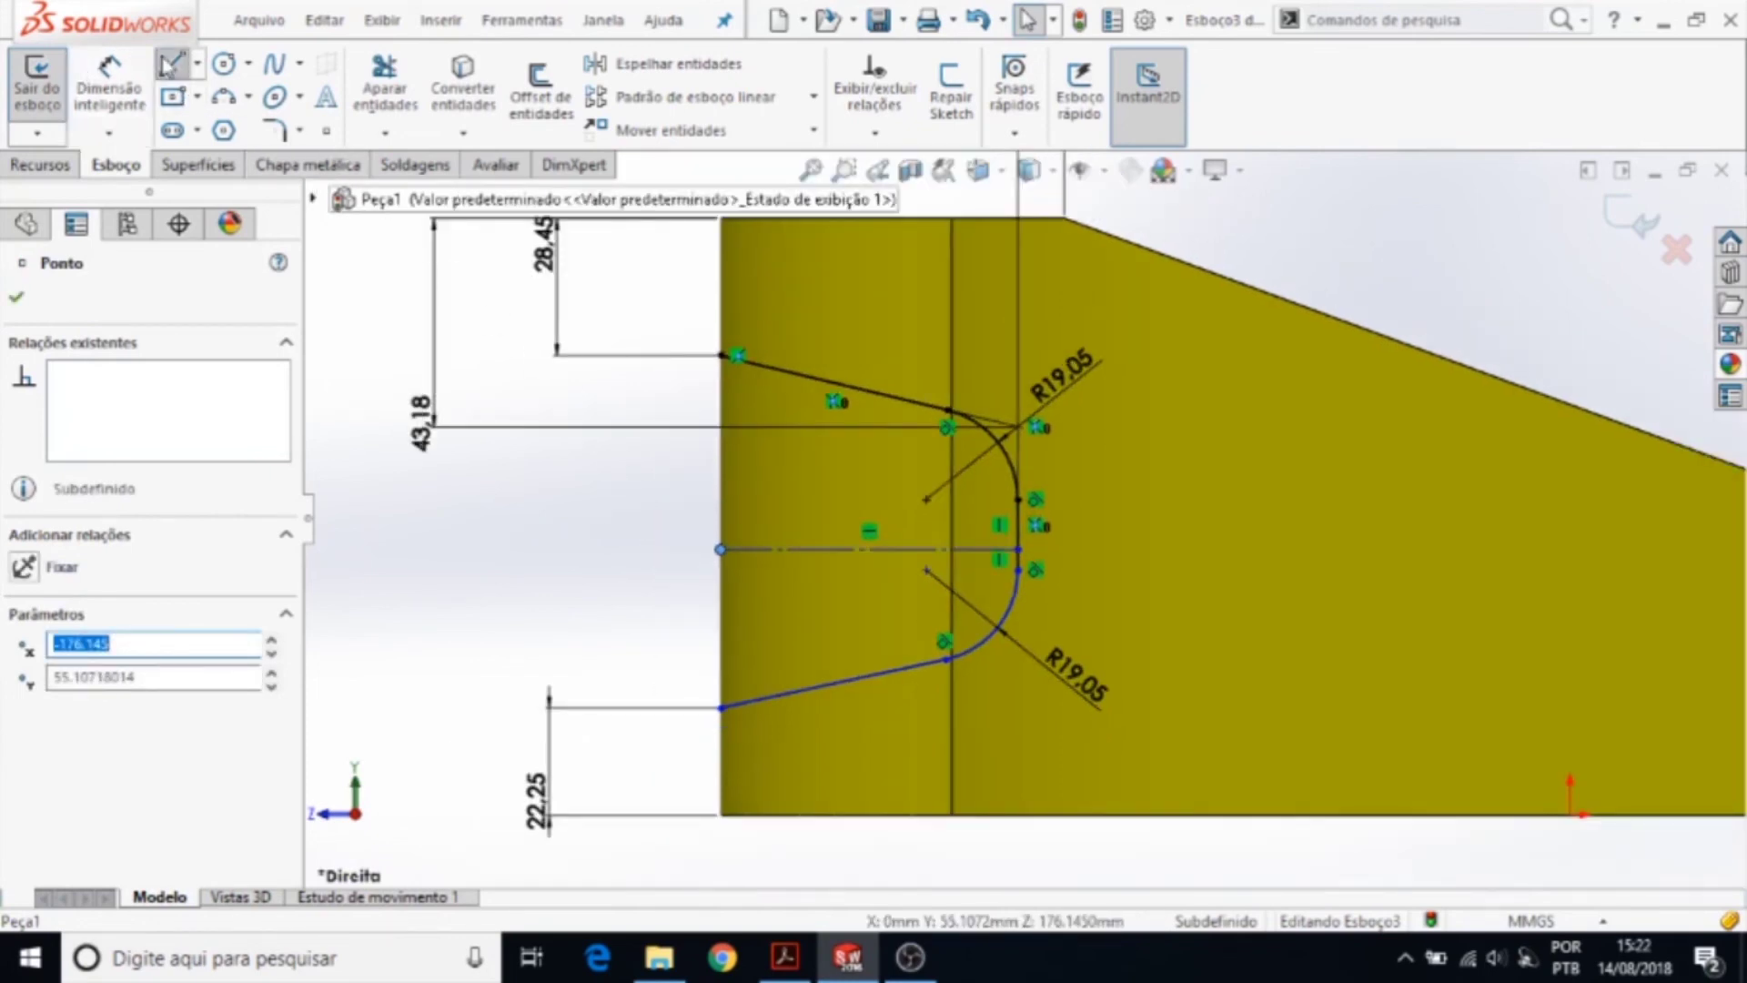
- Draw a vertical line along the left edge joining the upper and lower slot lines
left_click(168, 66)
left_click(721, 355)
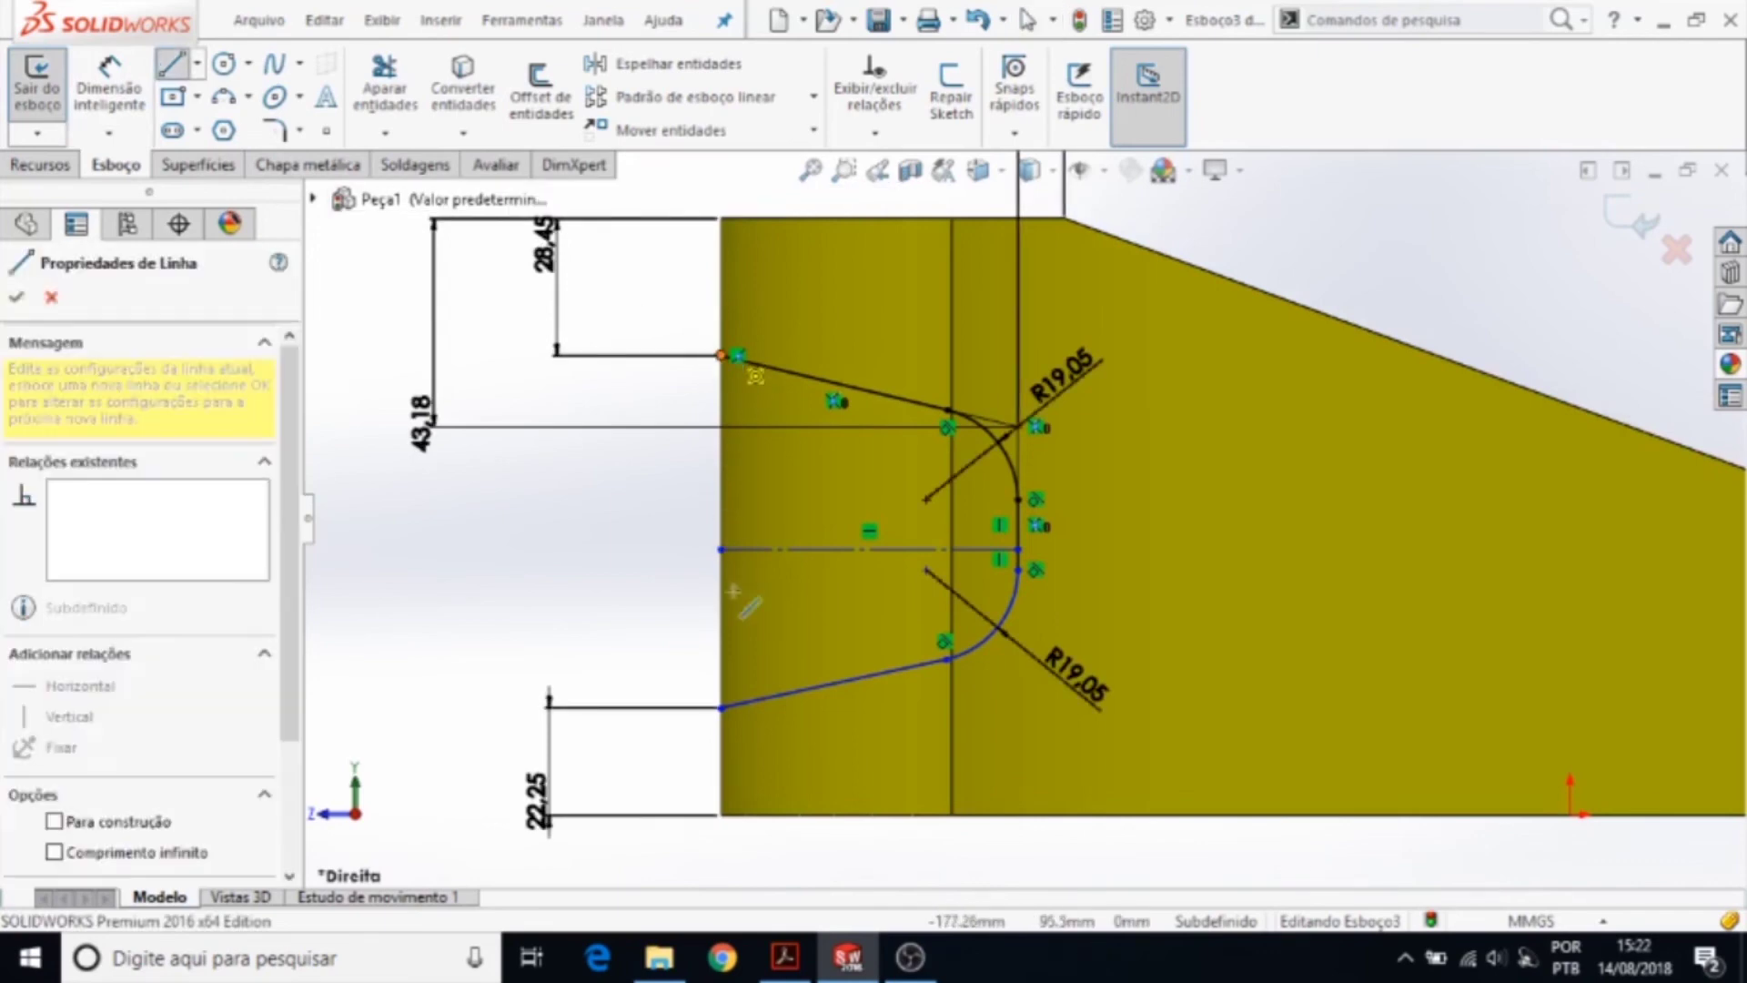
left_click(721, 708)
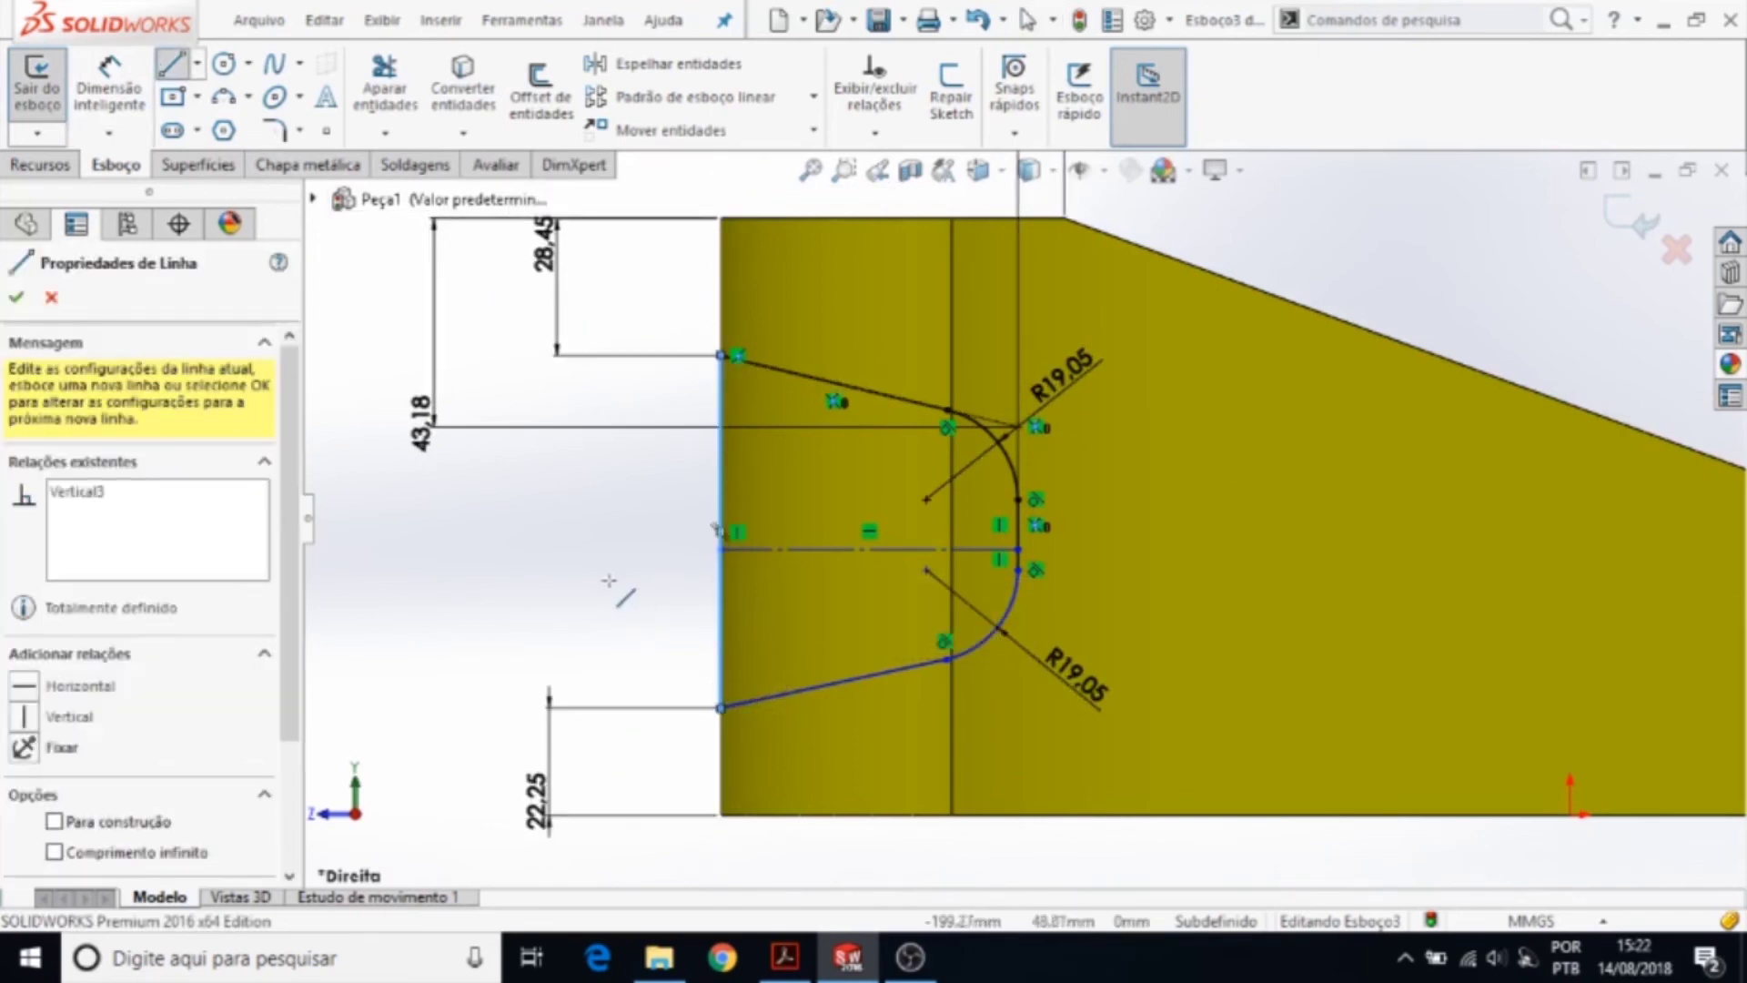
left_click(604, 551)
scroll(603, 497, "up", 2)
mouse_move(601, 495)
middle_mouse_down()
mouse_move(696, 530)
mouse_move(874, 544)
middle_mouse_up()
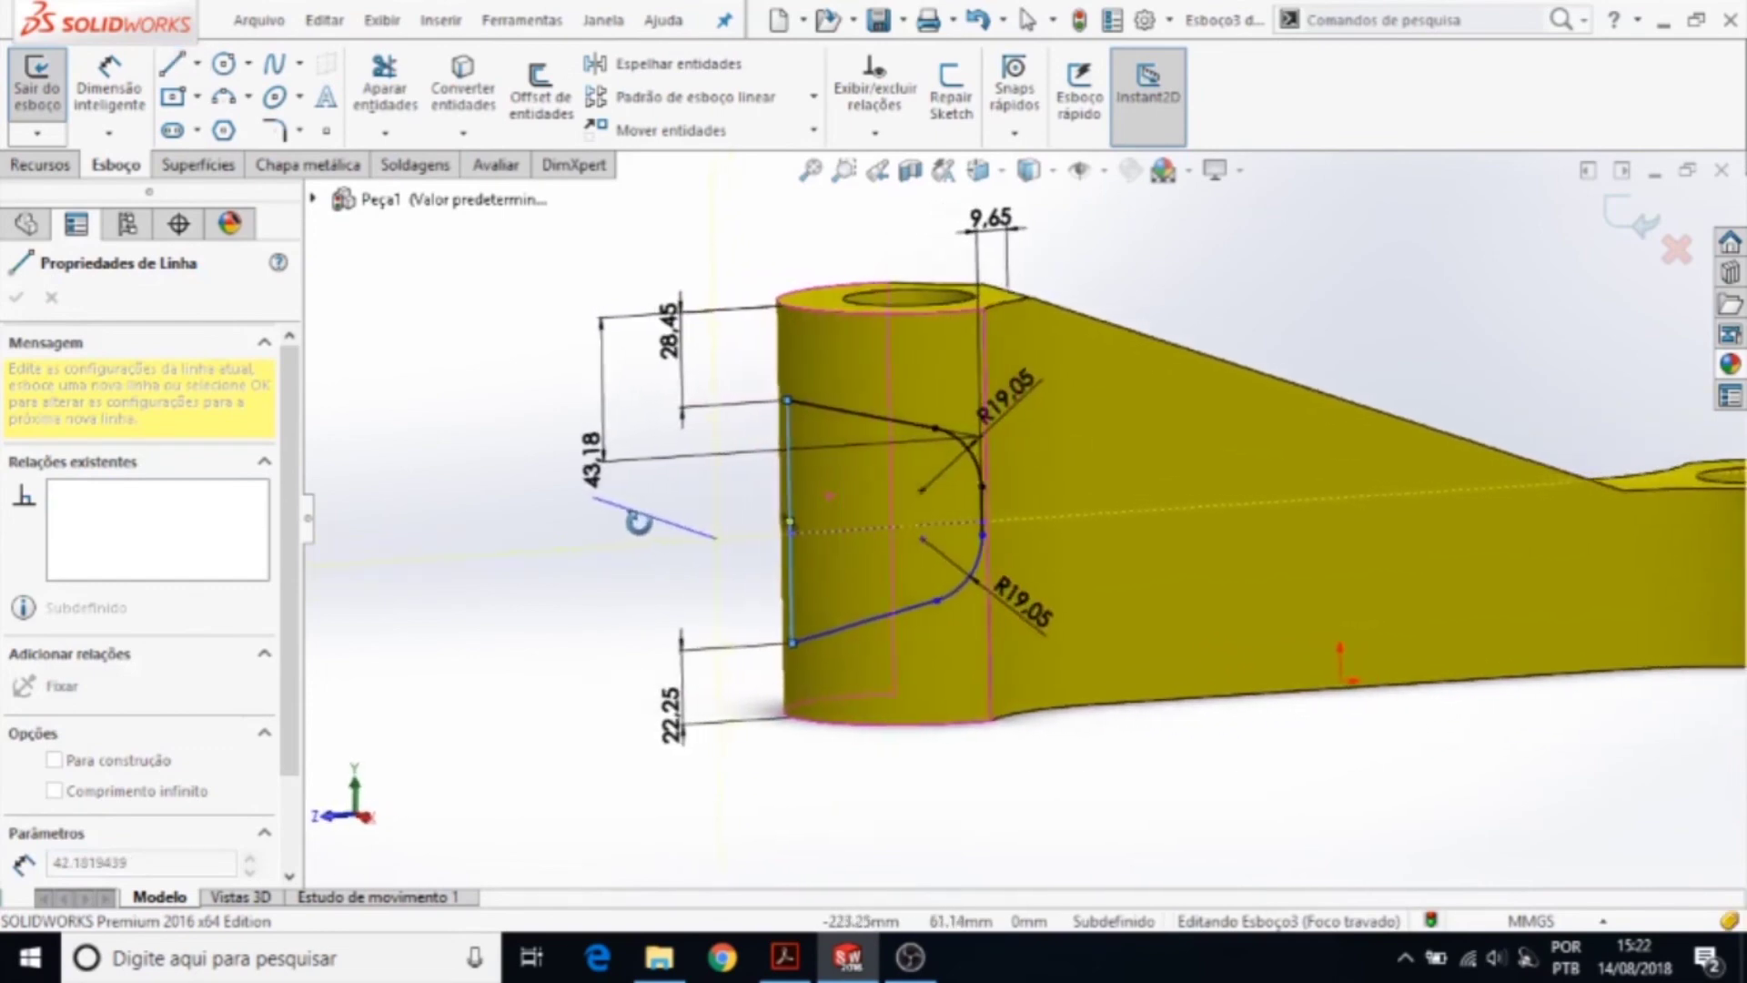
left_click(825, 535)
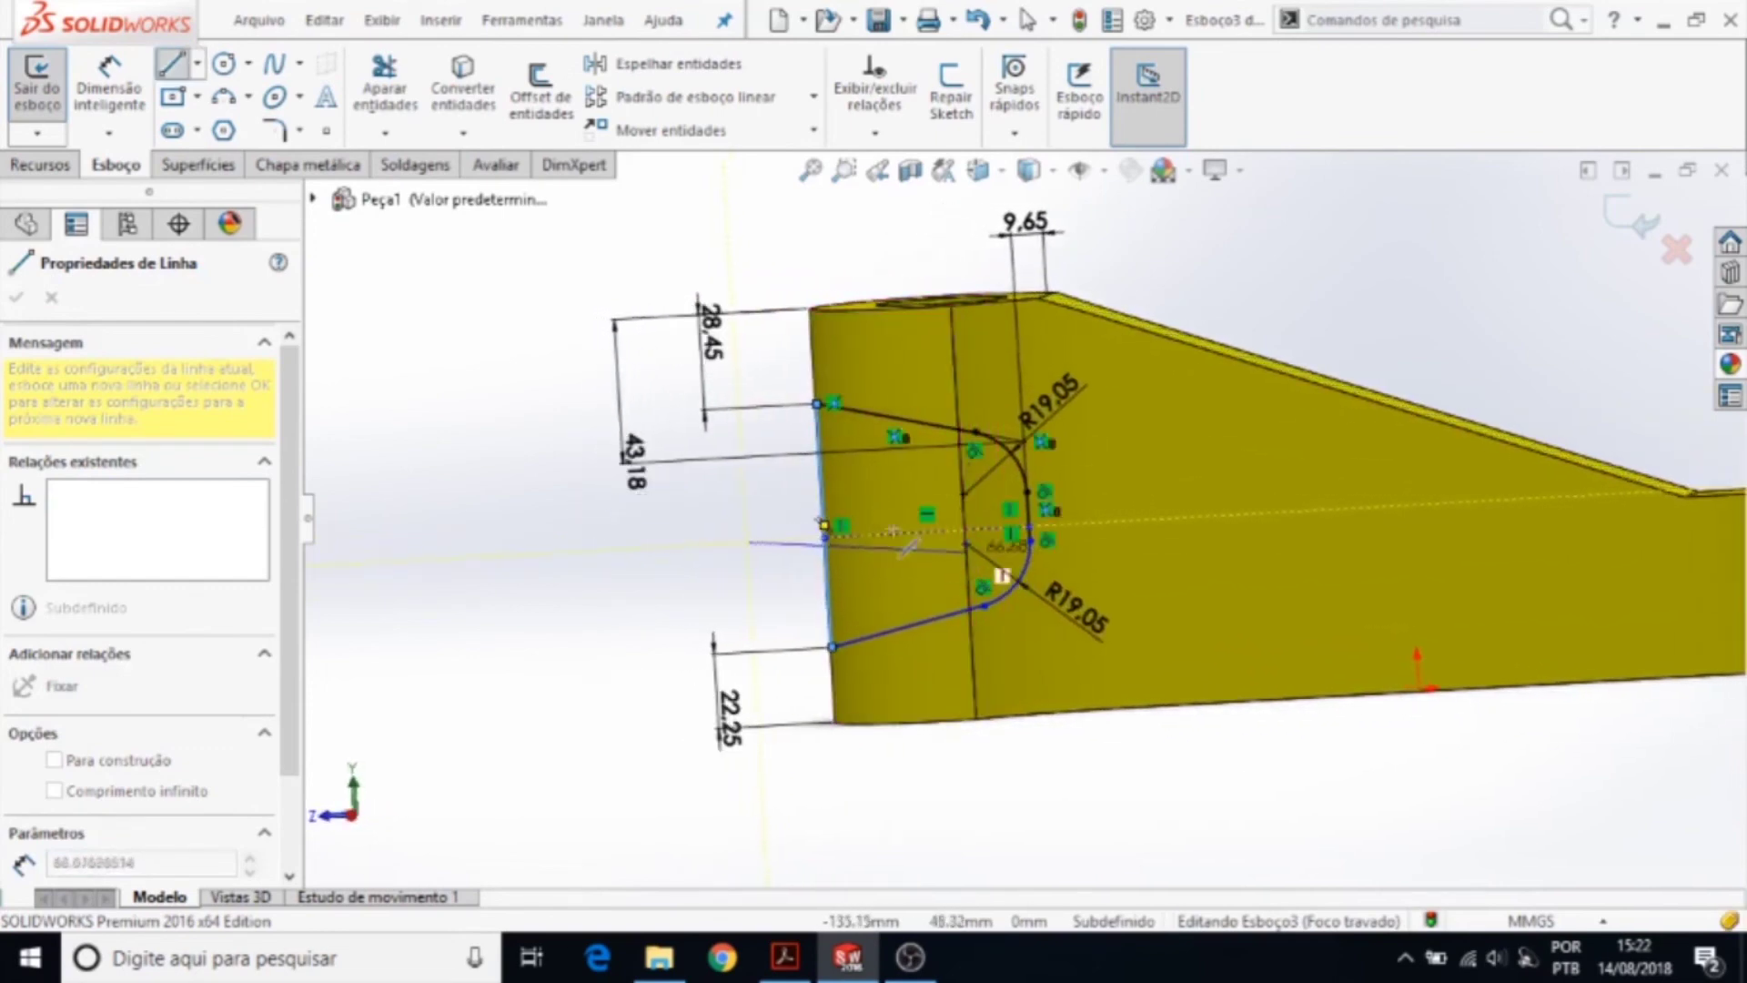
key("Escape")
- Tidy the centreline so it spans from the left edge to the slot's vertical segment
scroll(901, 645, "down", 3)
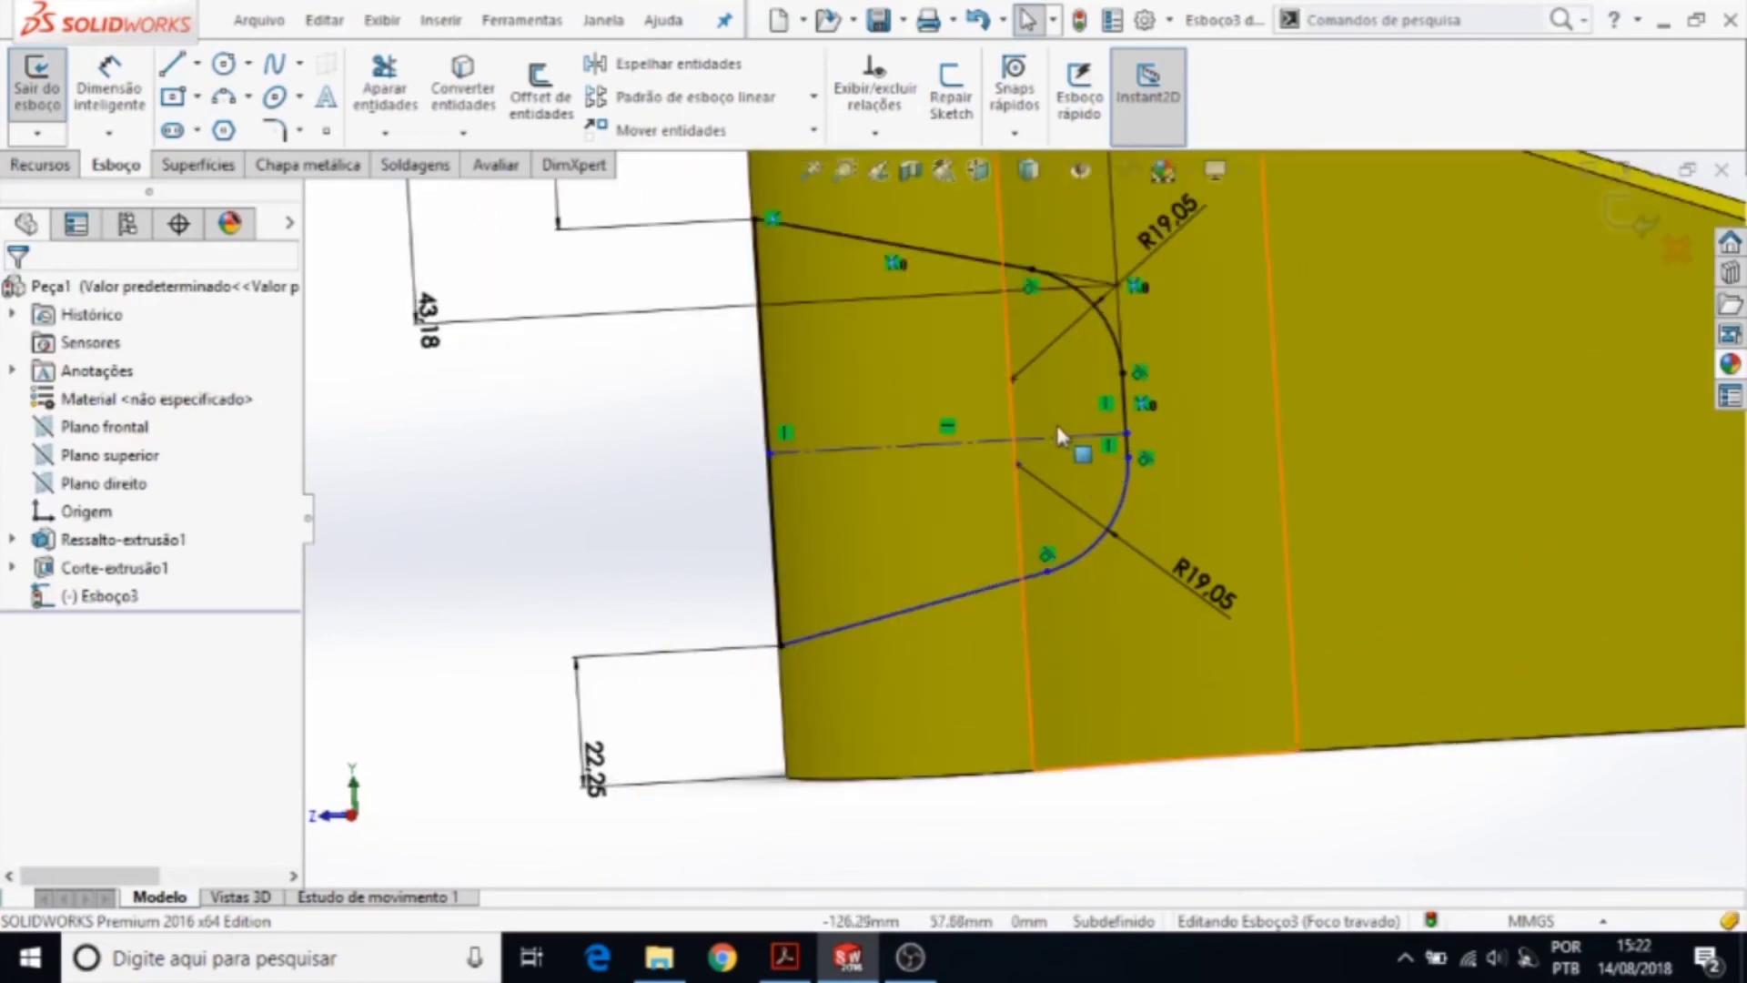
left_click(1067, 435)
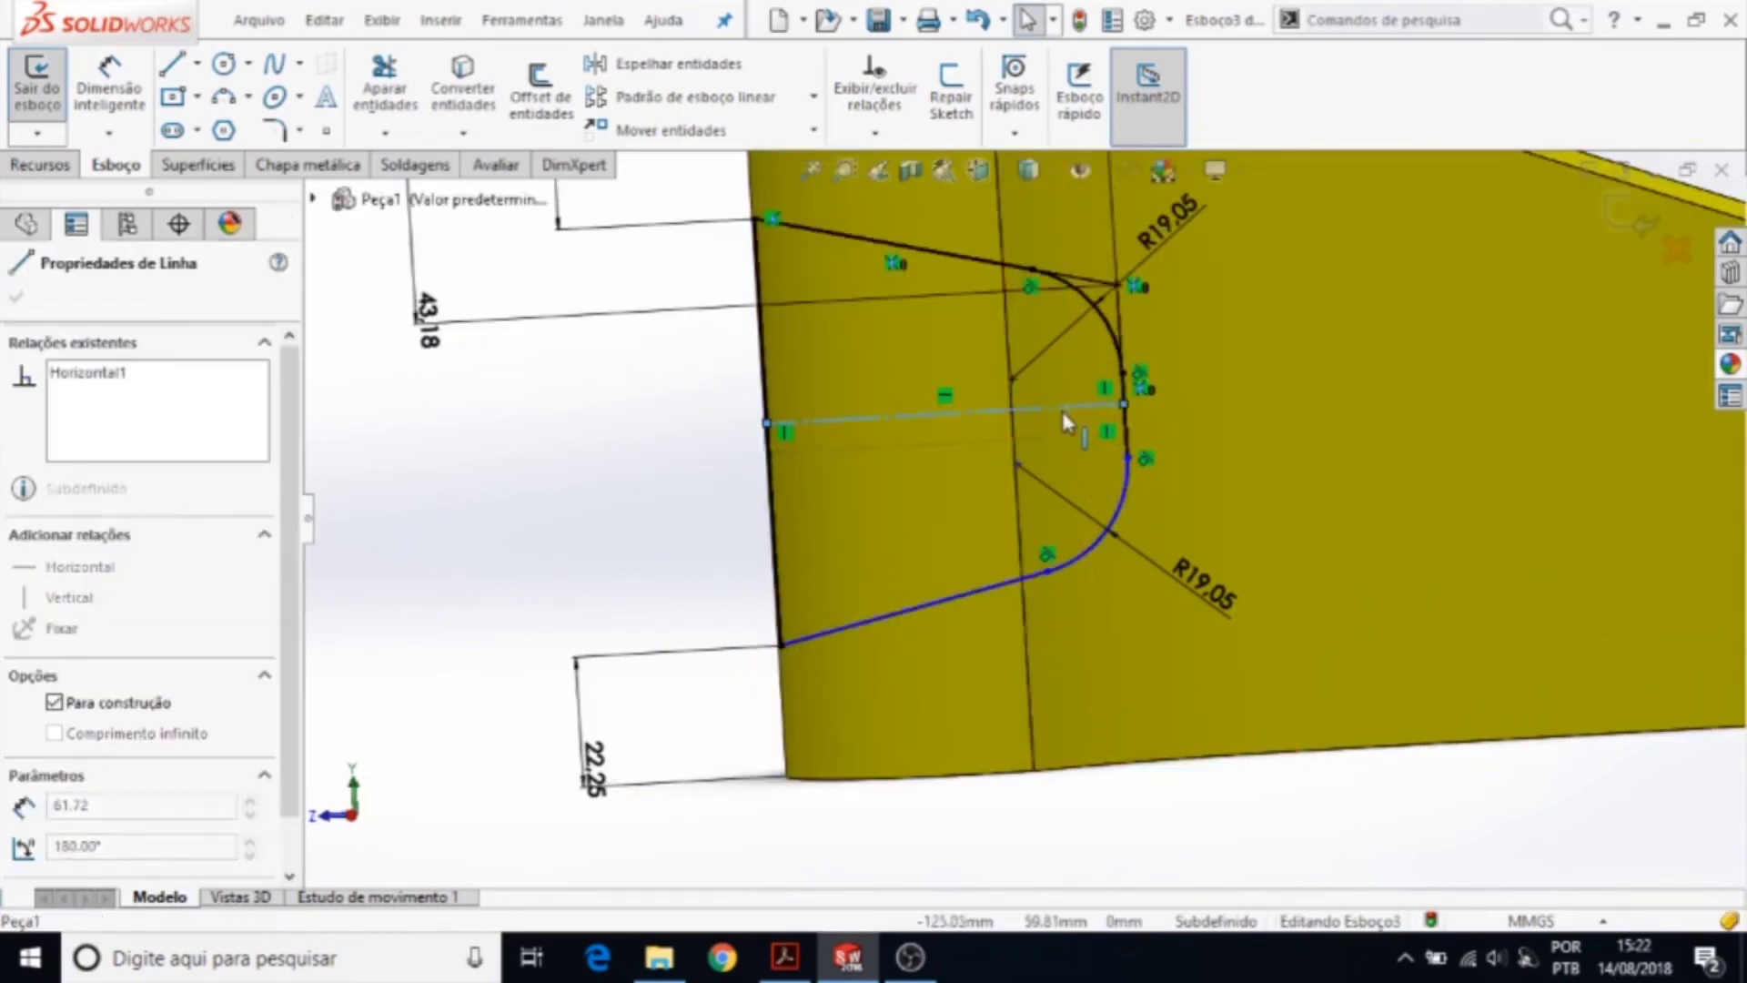
scroll(1121, 427, "down", 5)
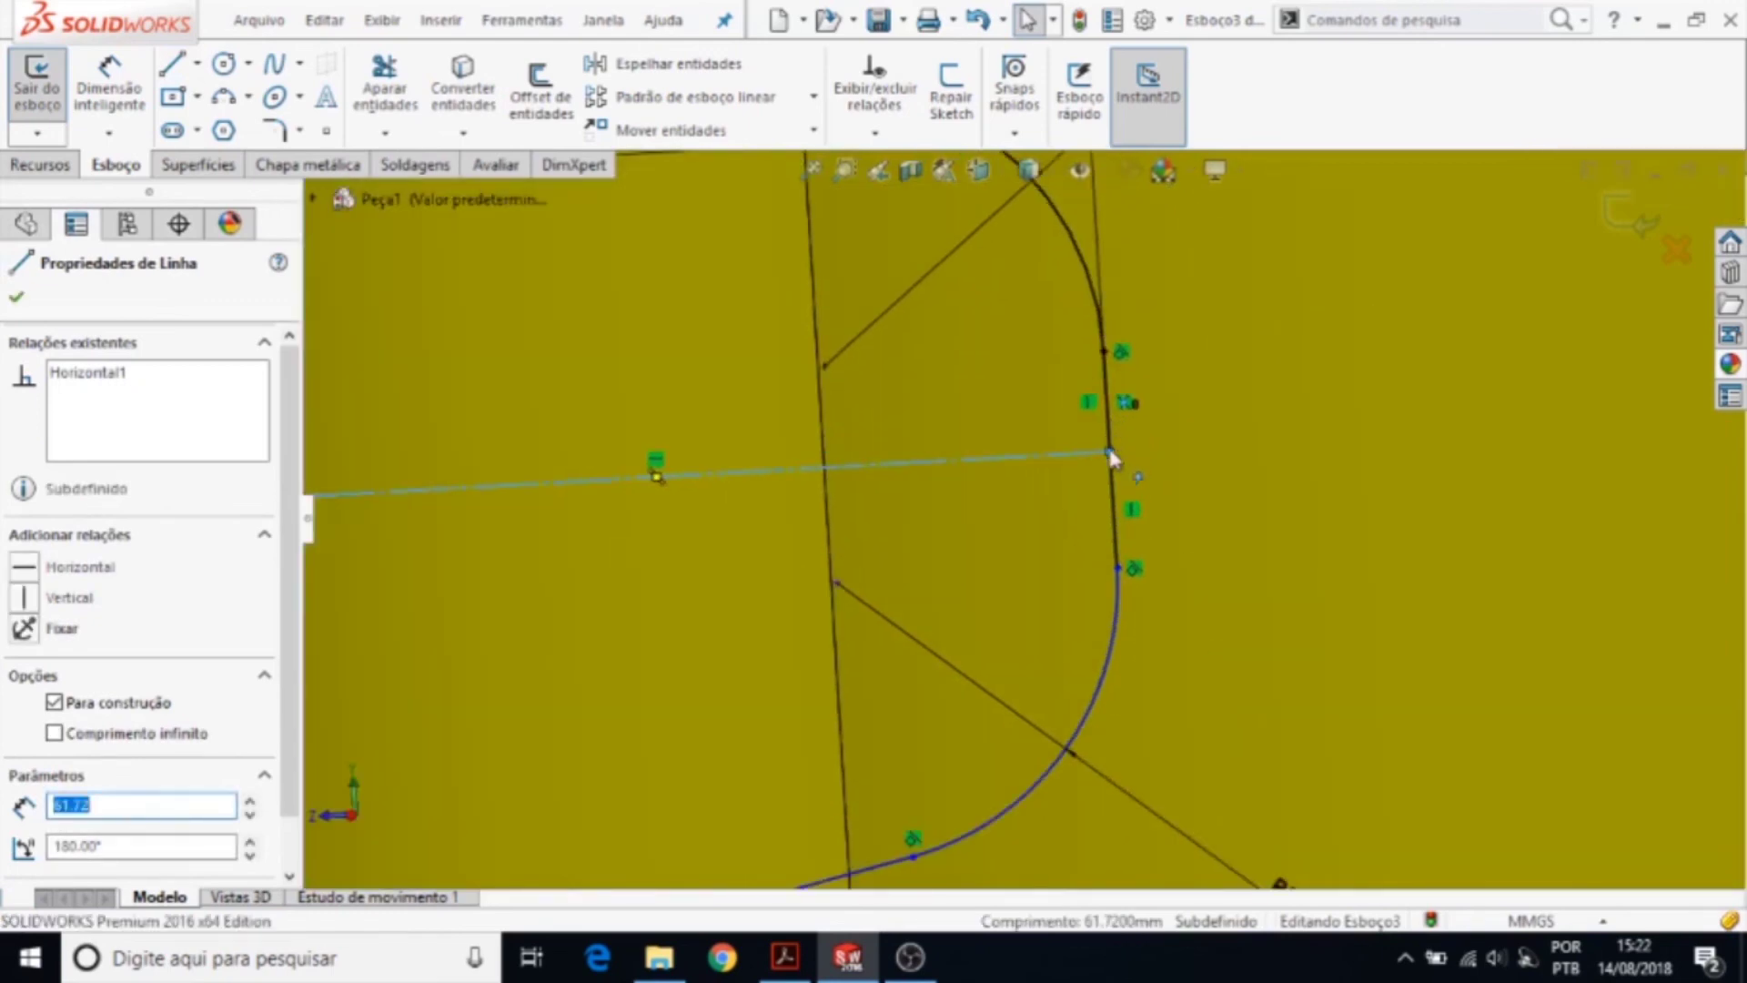
right_click(1118, 509)
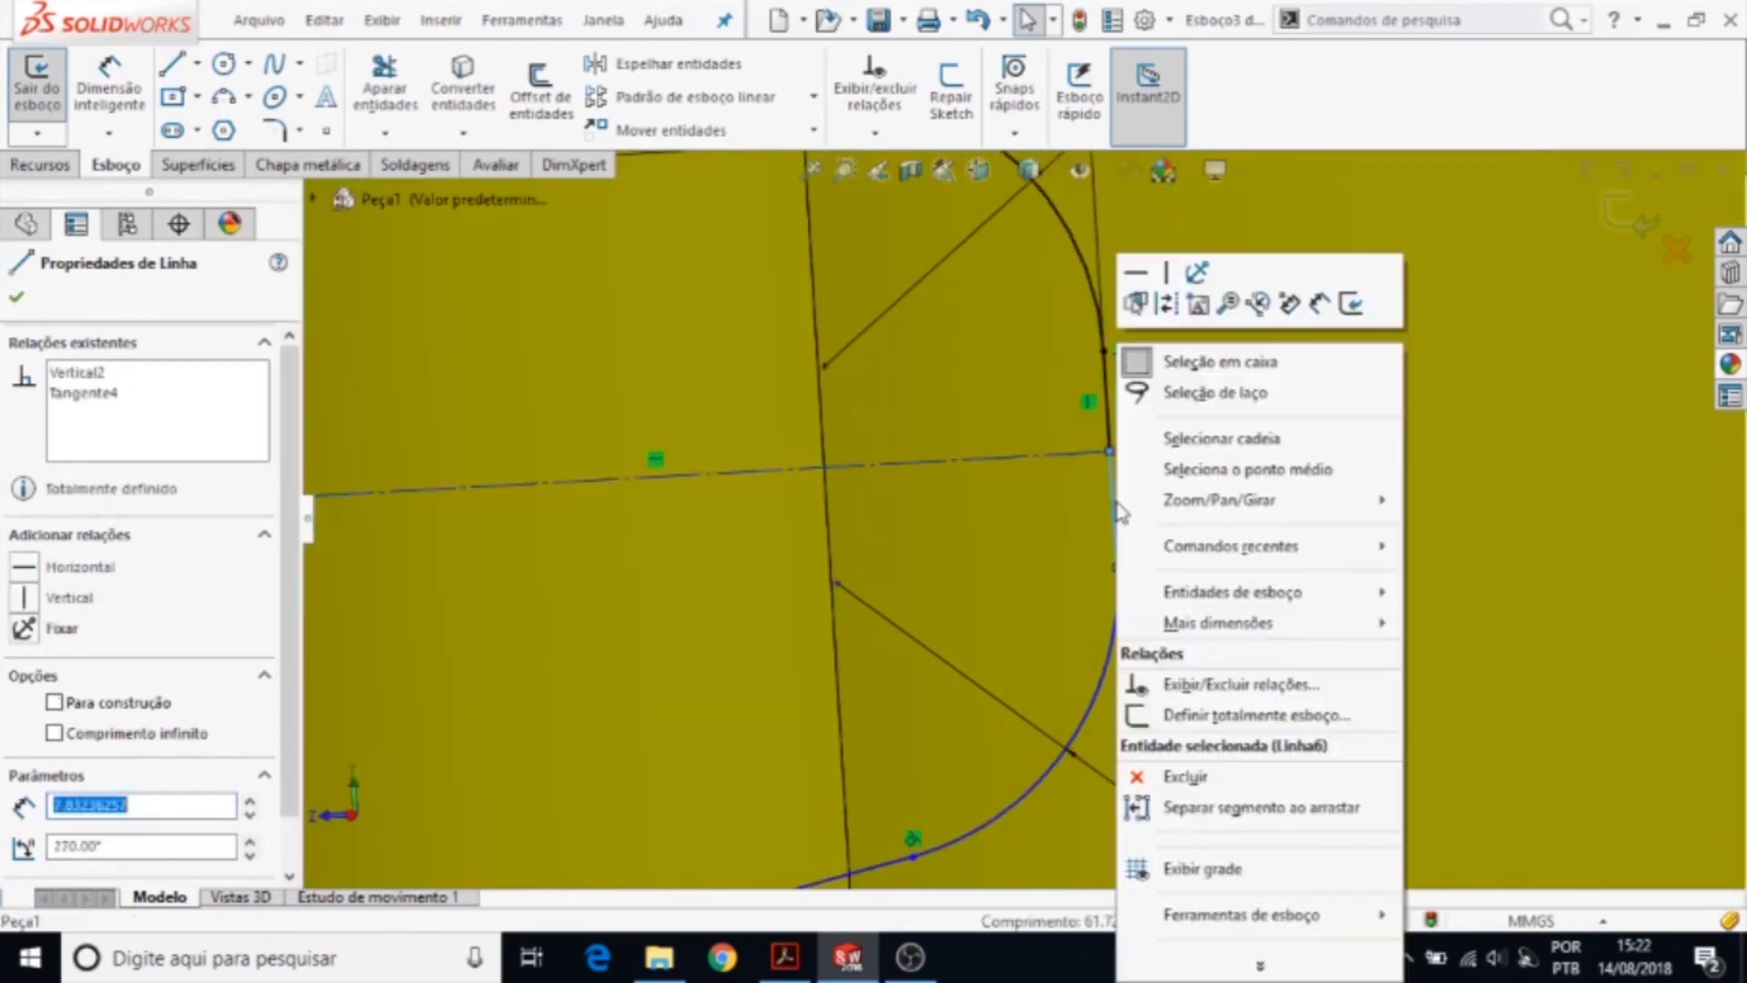
left_click(1106, 404)
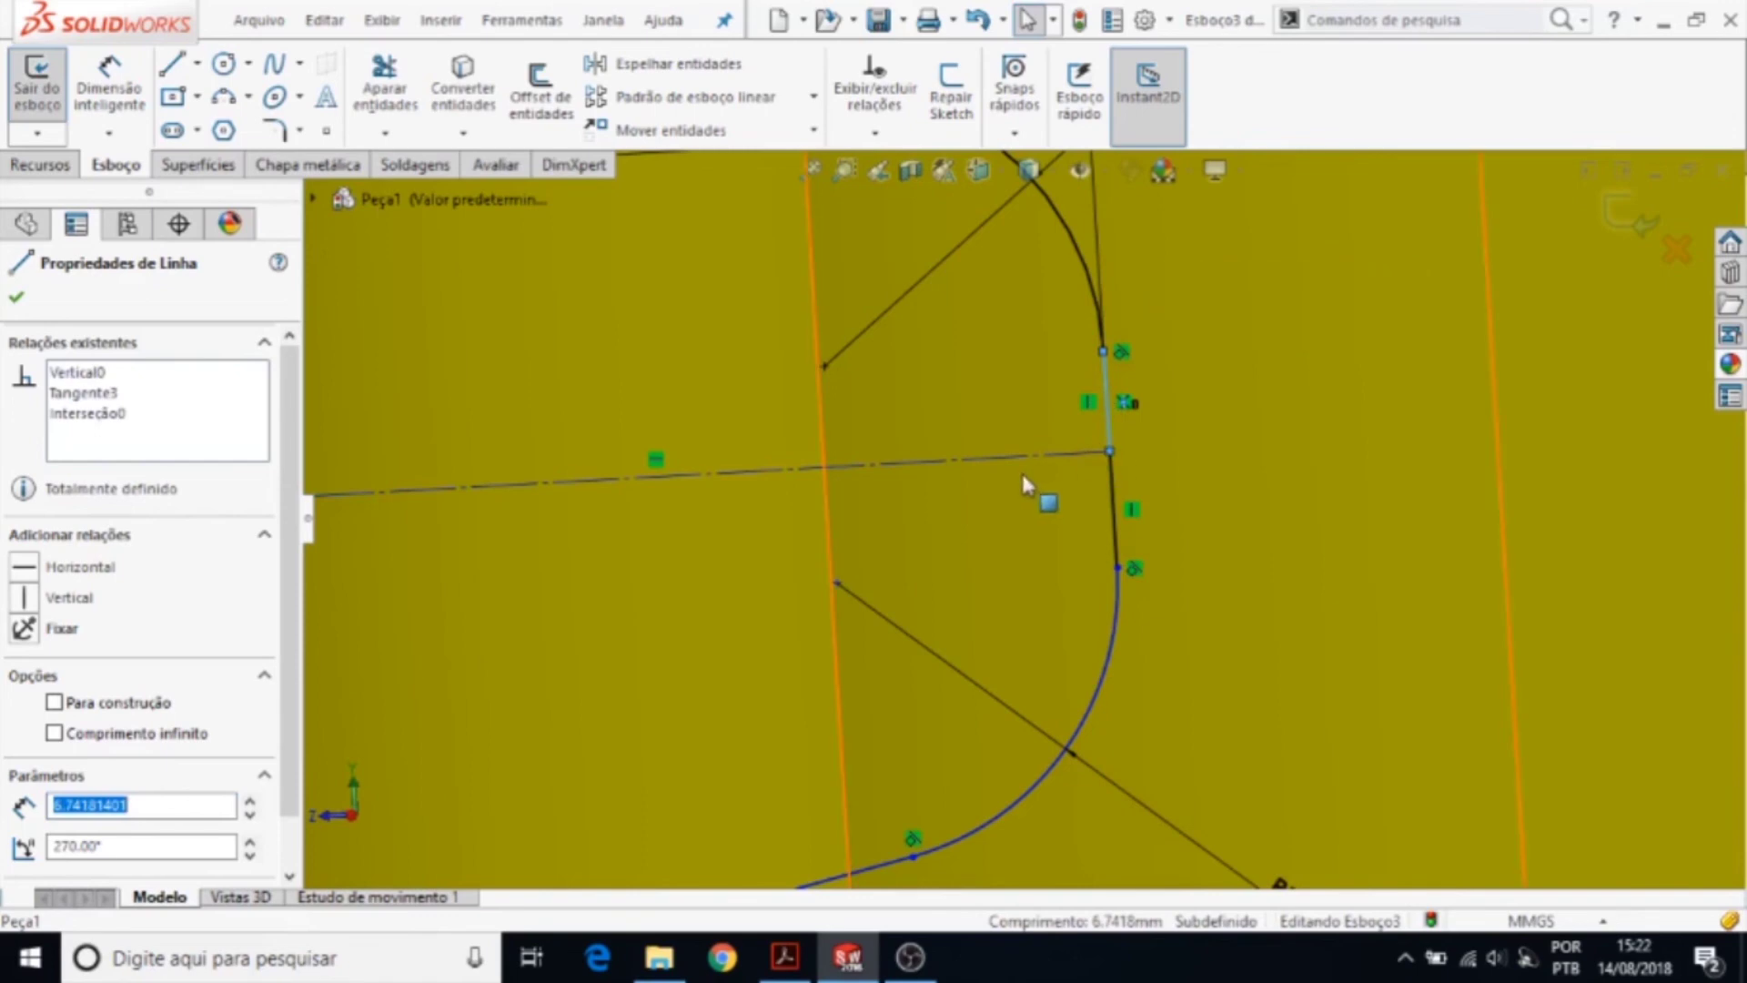
scroll(1037, 490, "up", 3)
scroll(910, 500, "up", 2)
key("Escape")
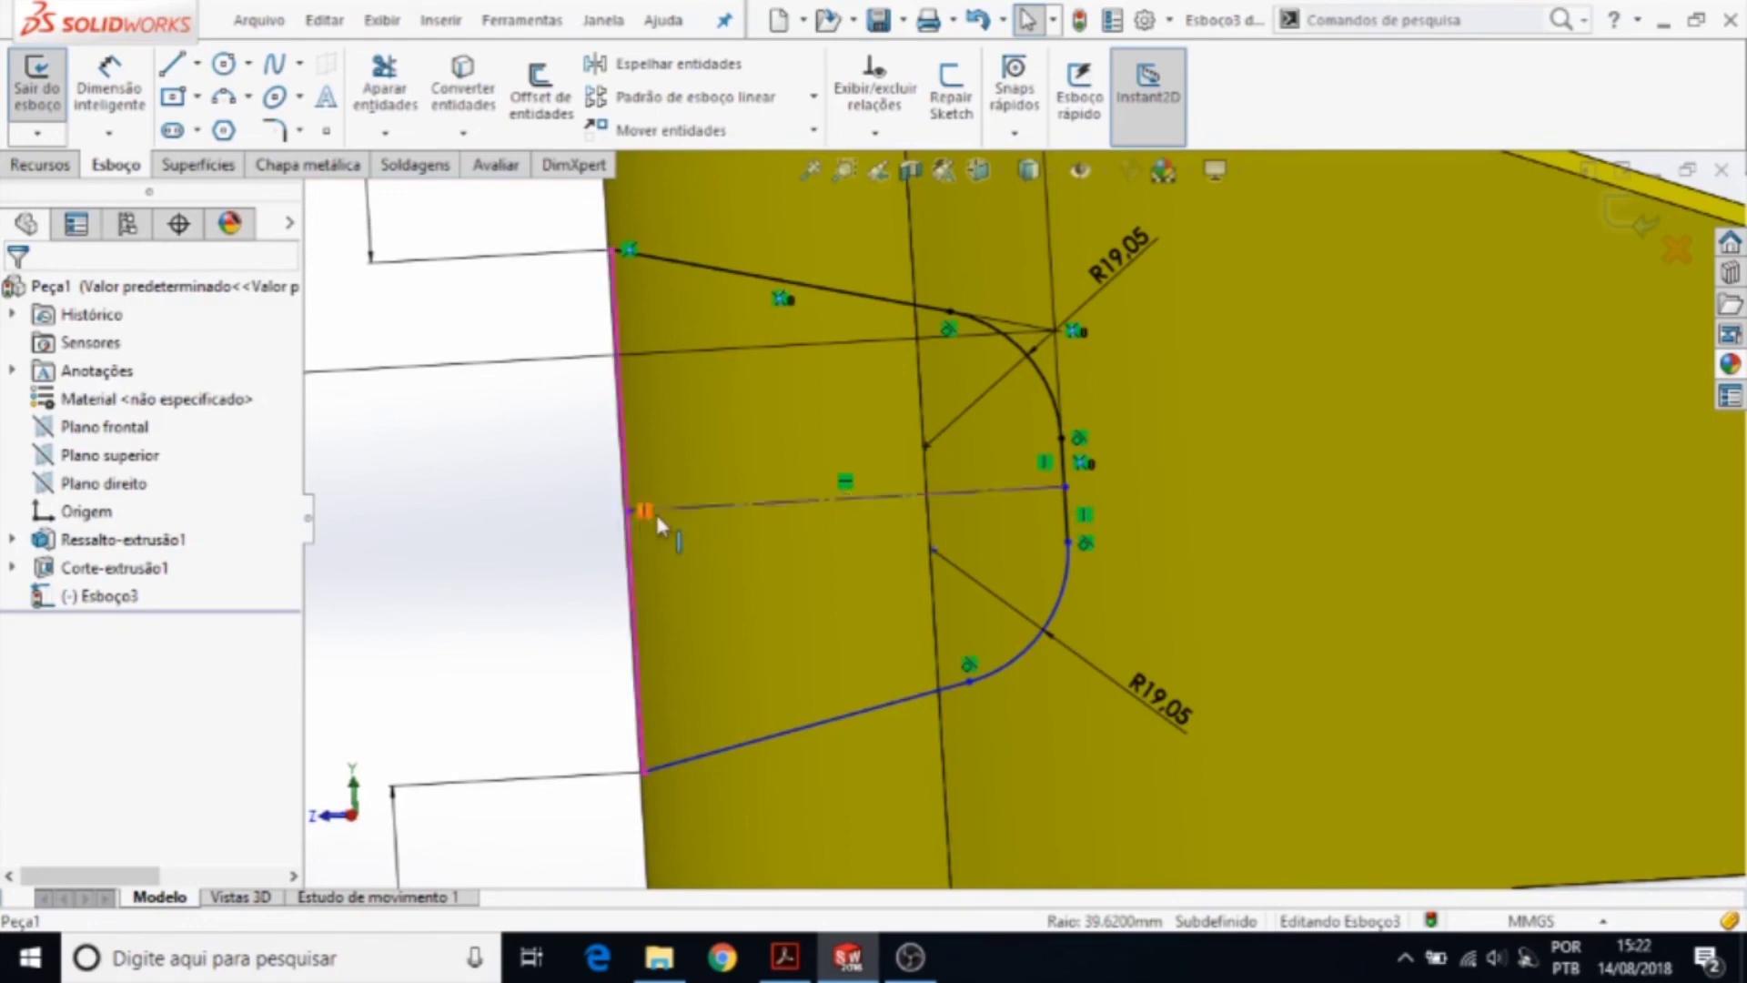
- Make the centreline's left endpoint coincident with the left edge line
left_click(630, 560)
right_click(631, 559)
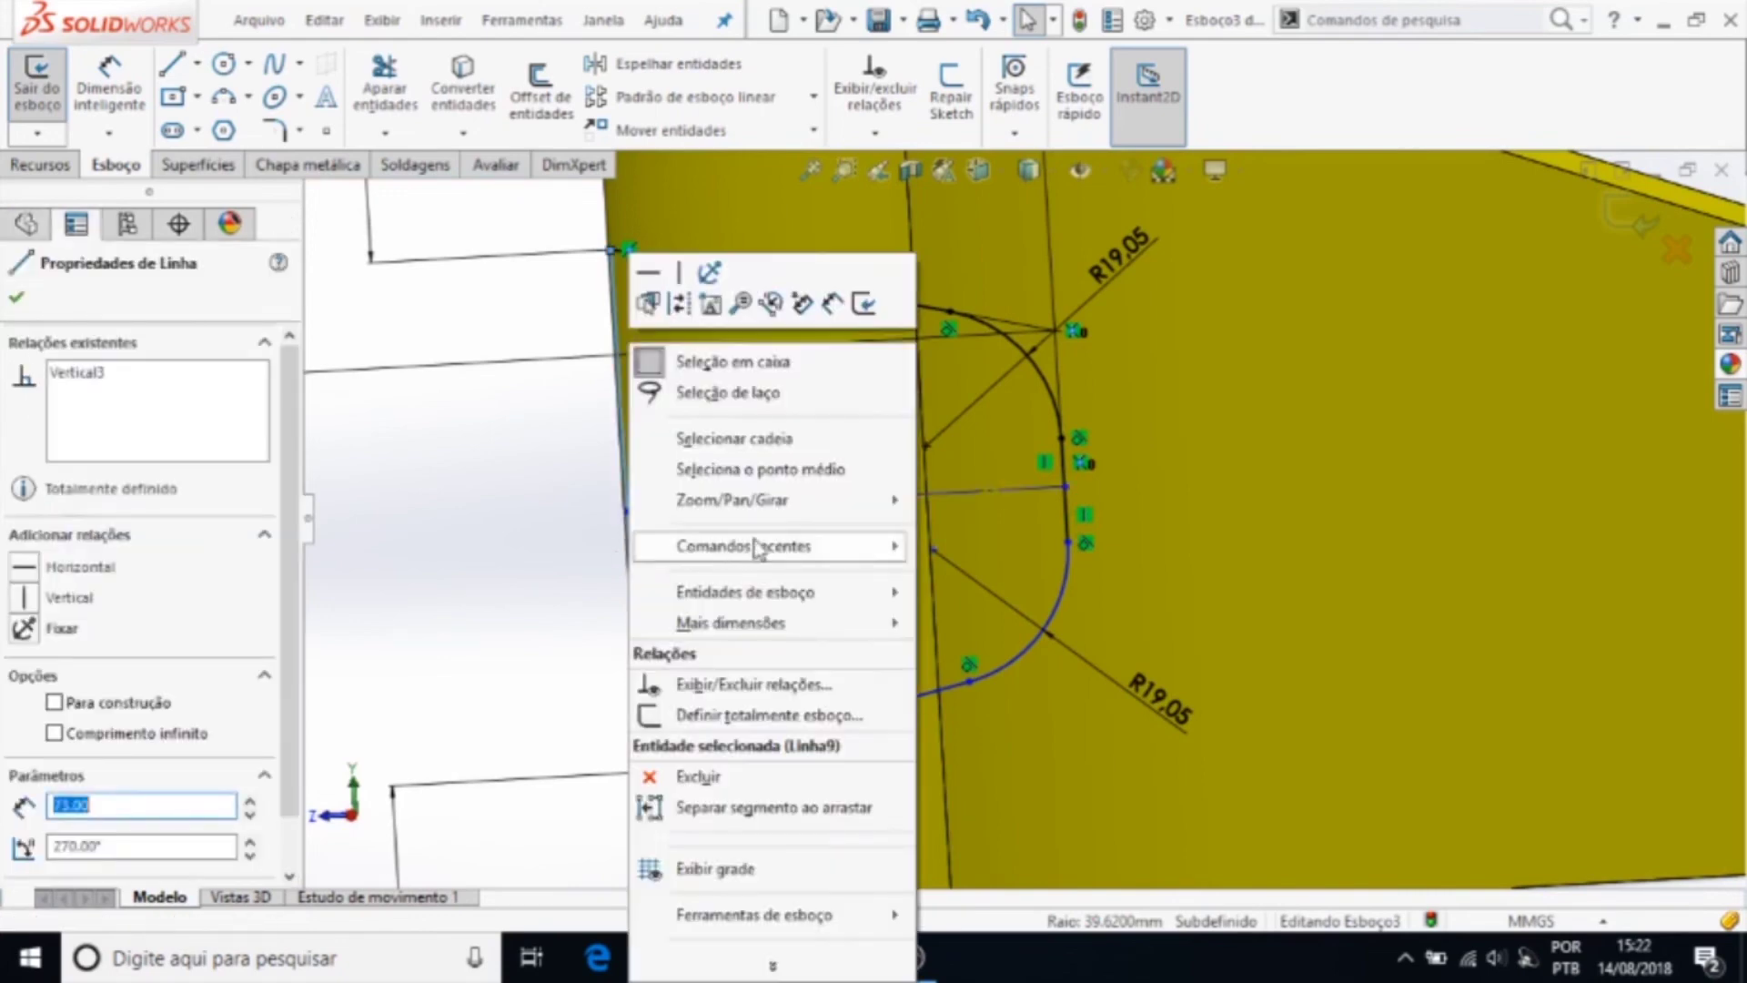
left_click(728, 468)
left_click(720, 509, "ctrl")
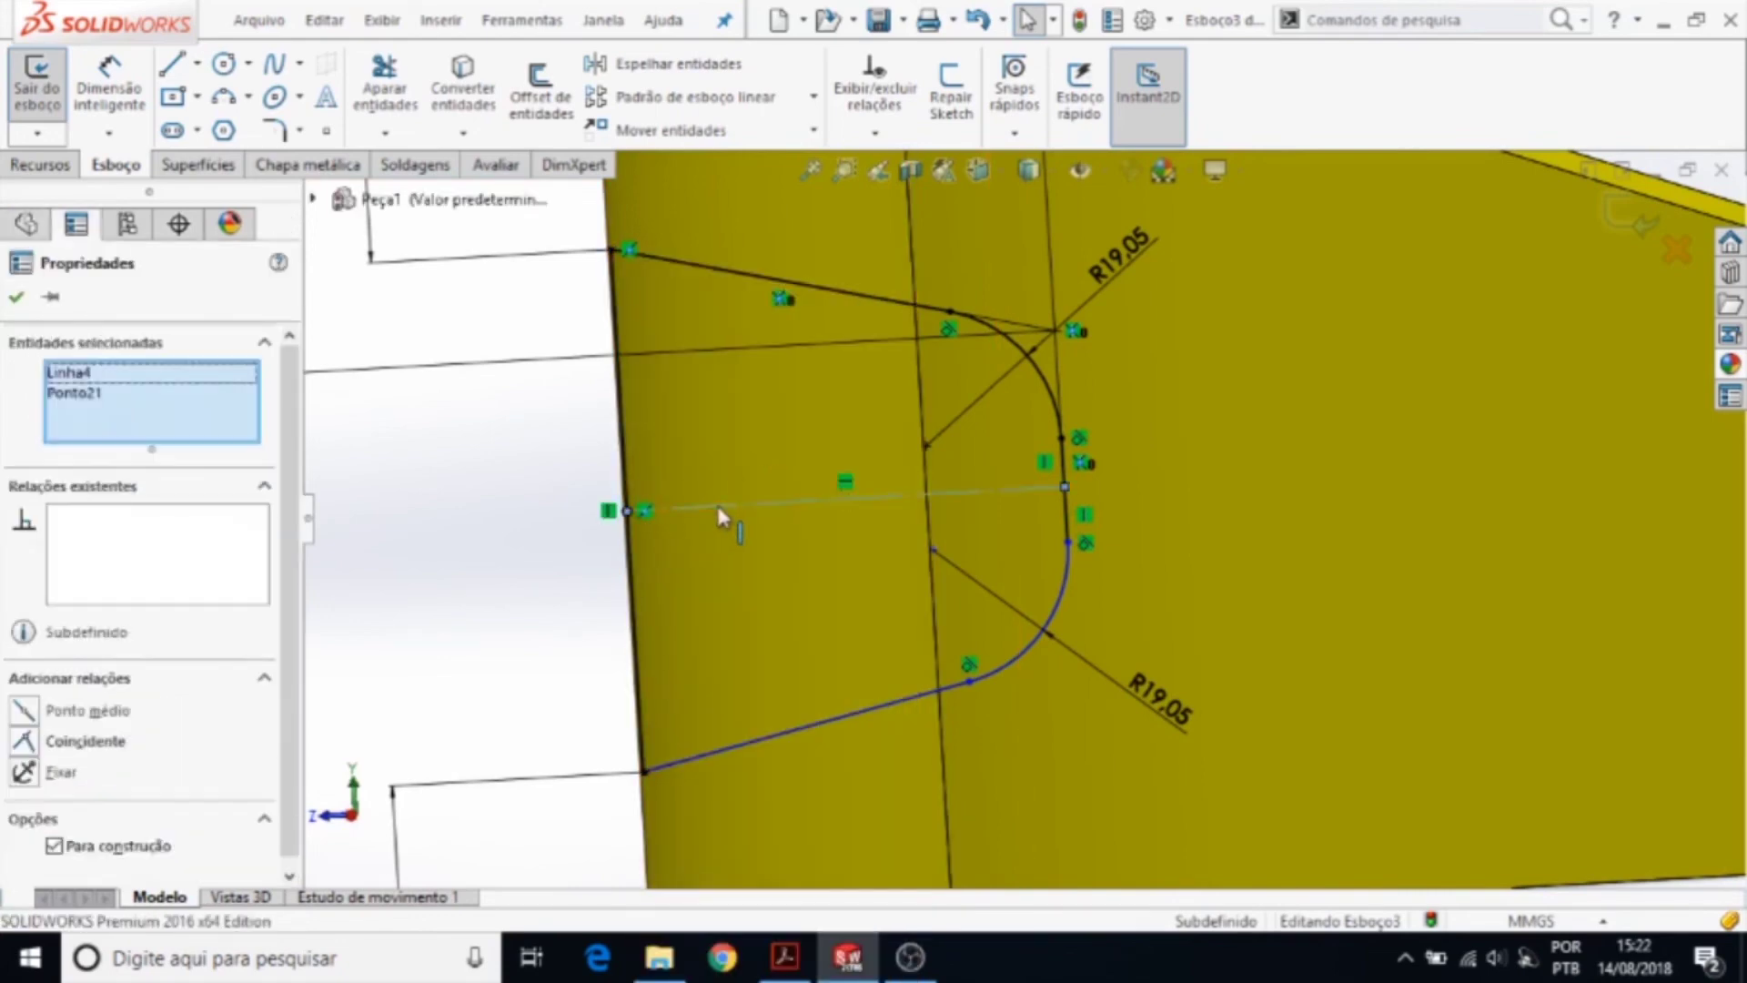
left_click(47, 748)
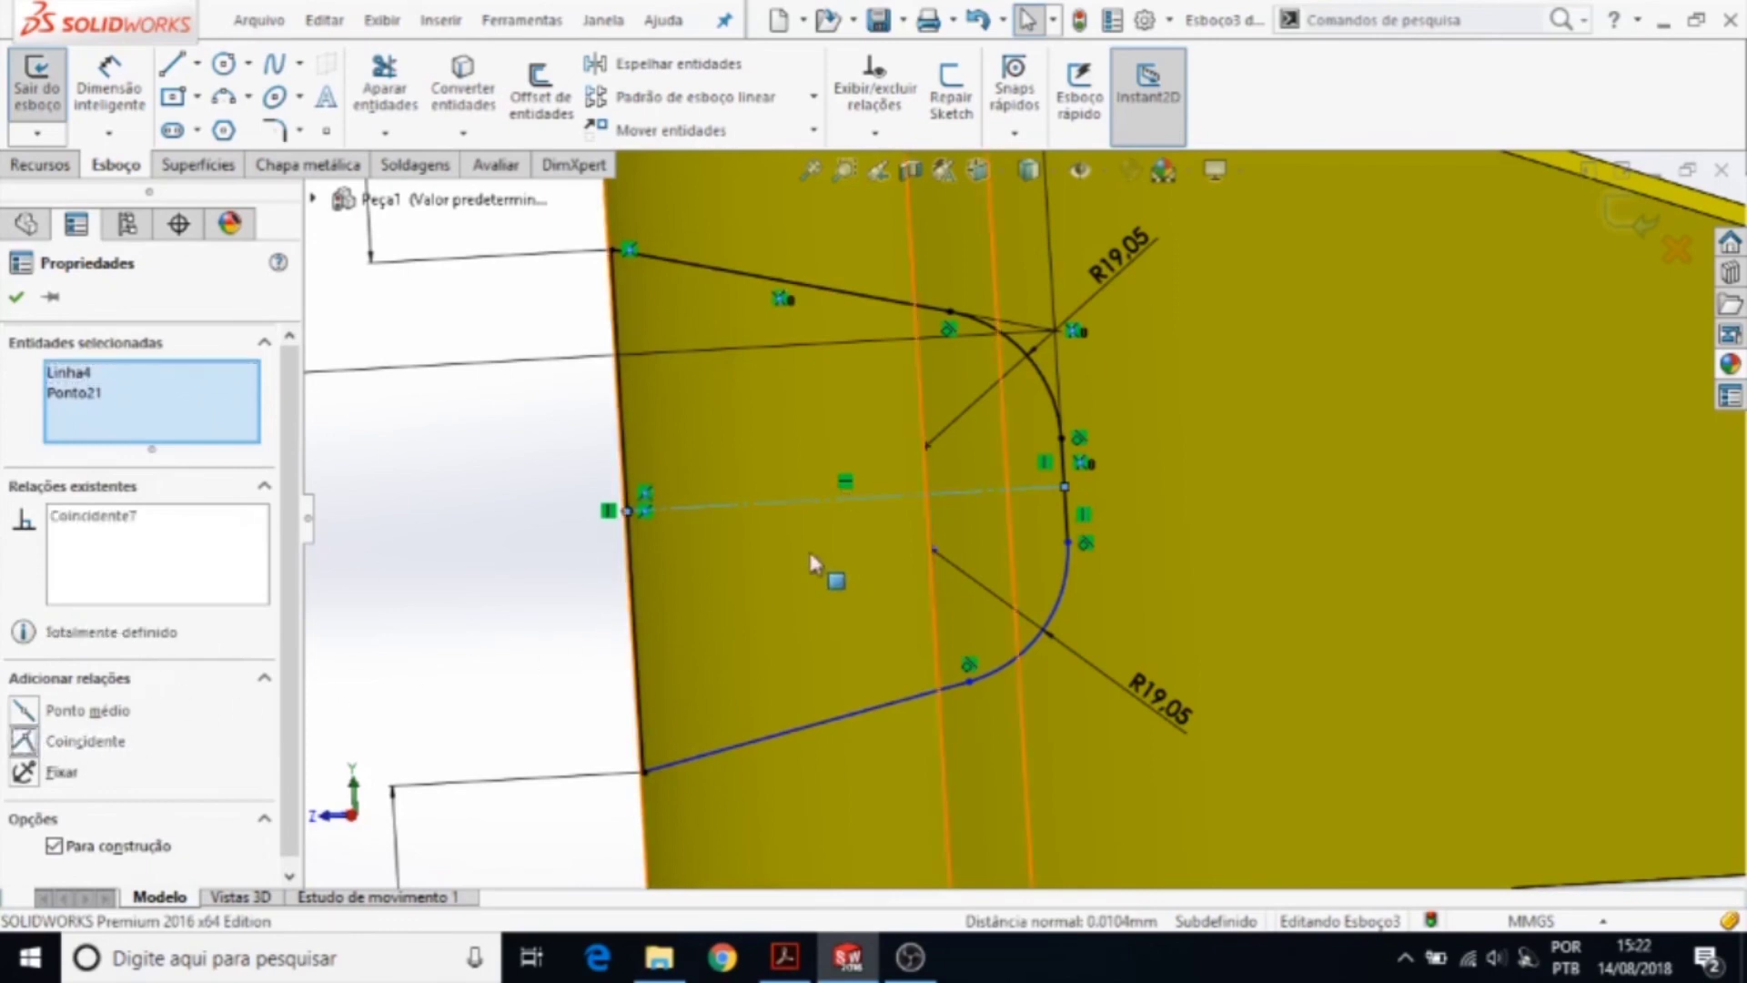
key("Escape")
- Make both slanted slot lines Simétrico about the centreline, fully defining Esboço3
left_click(817, 727)
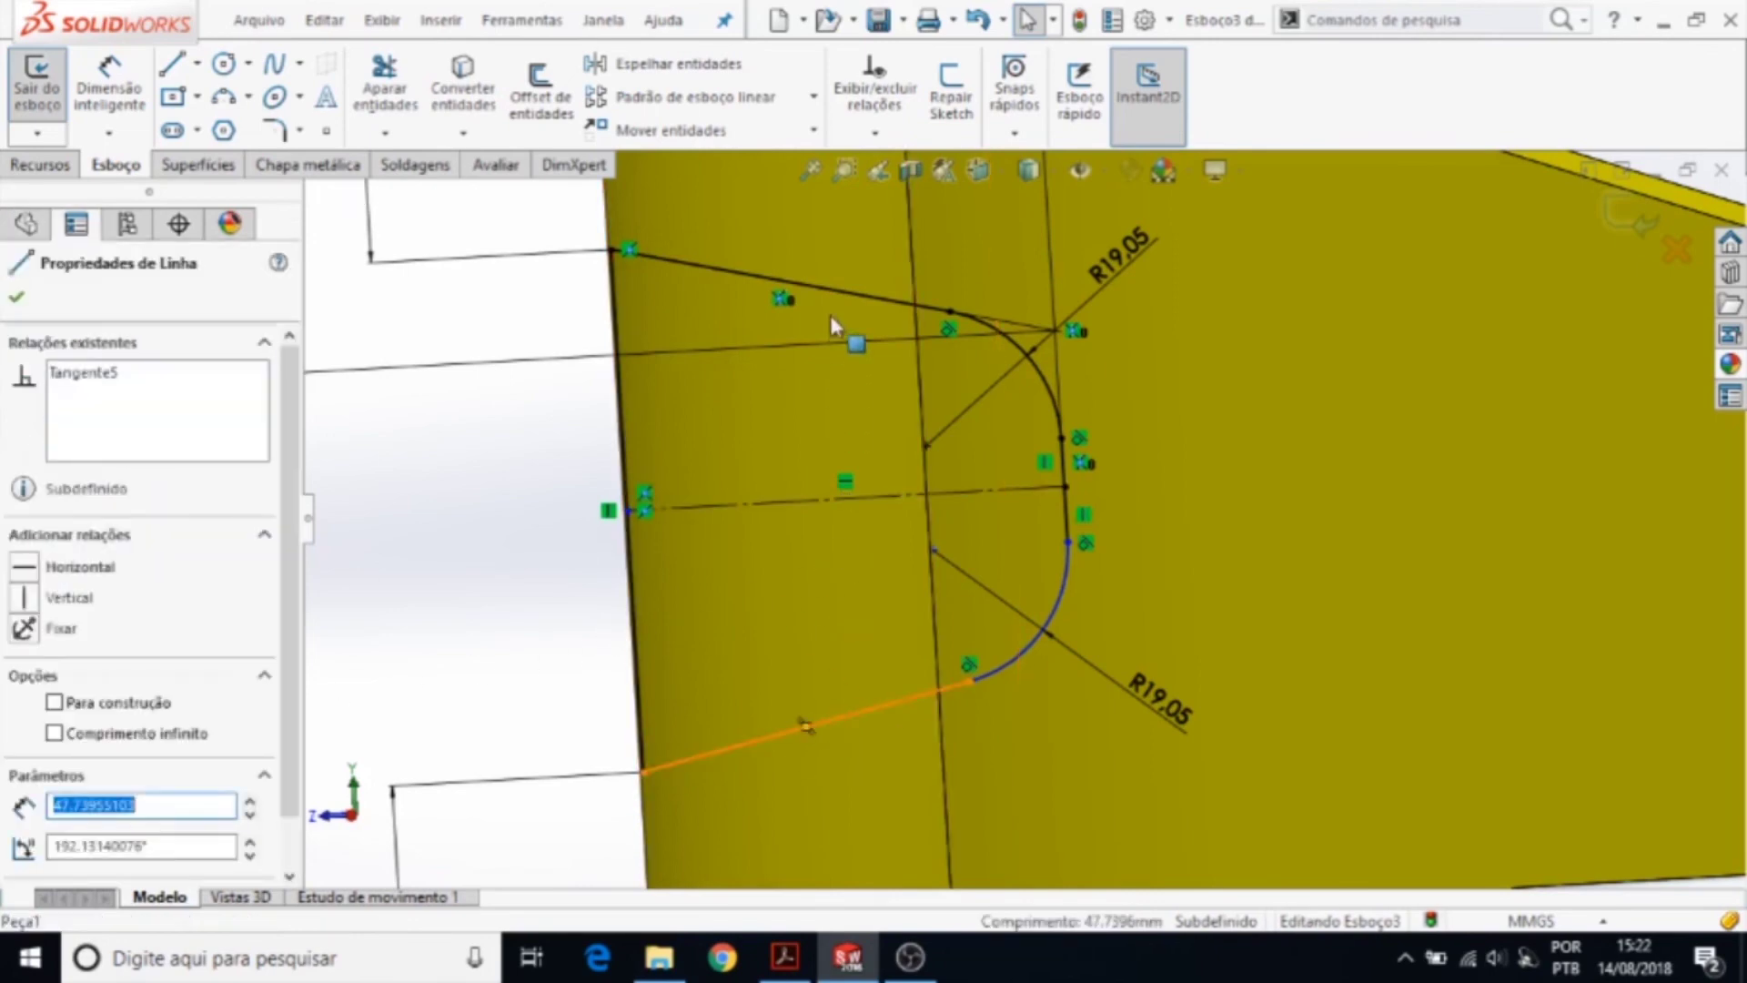
left_click(830, 287, "ctrl")
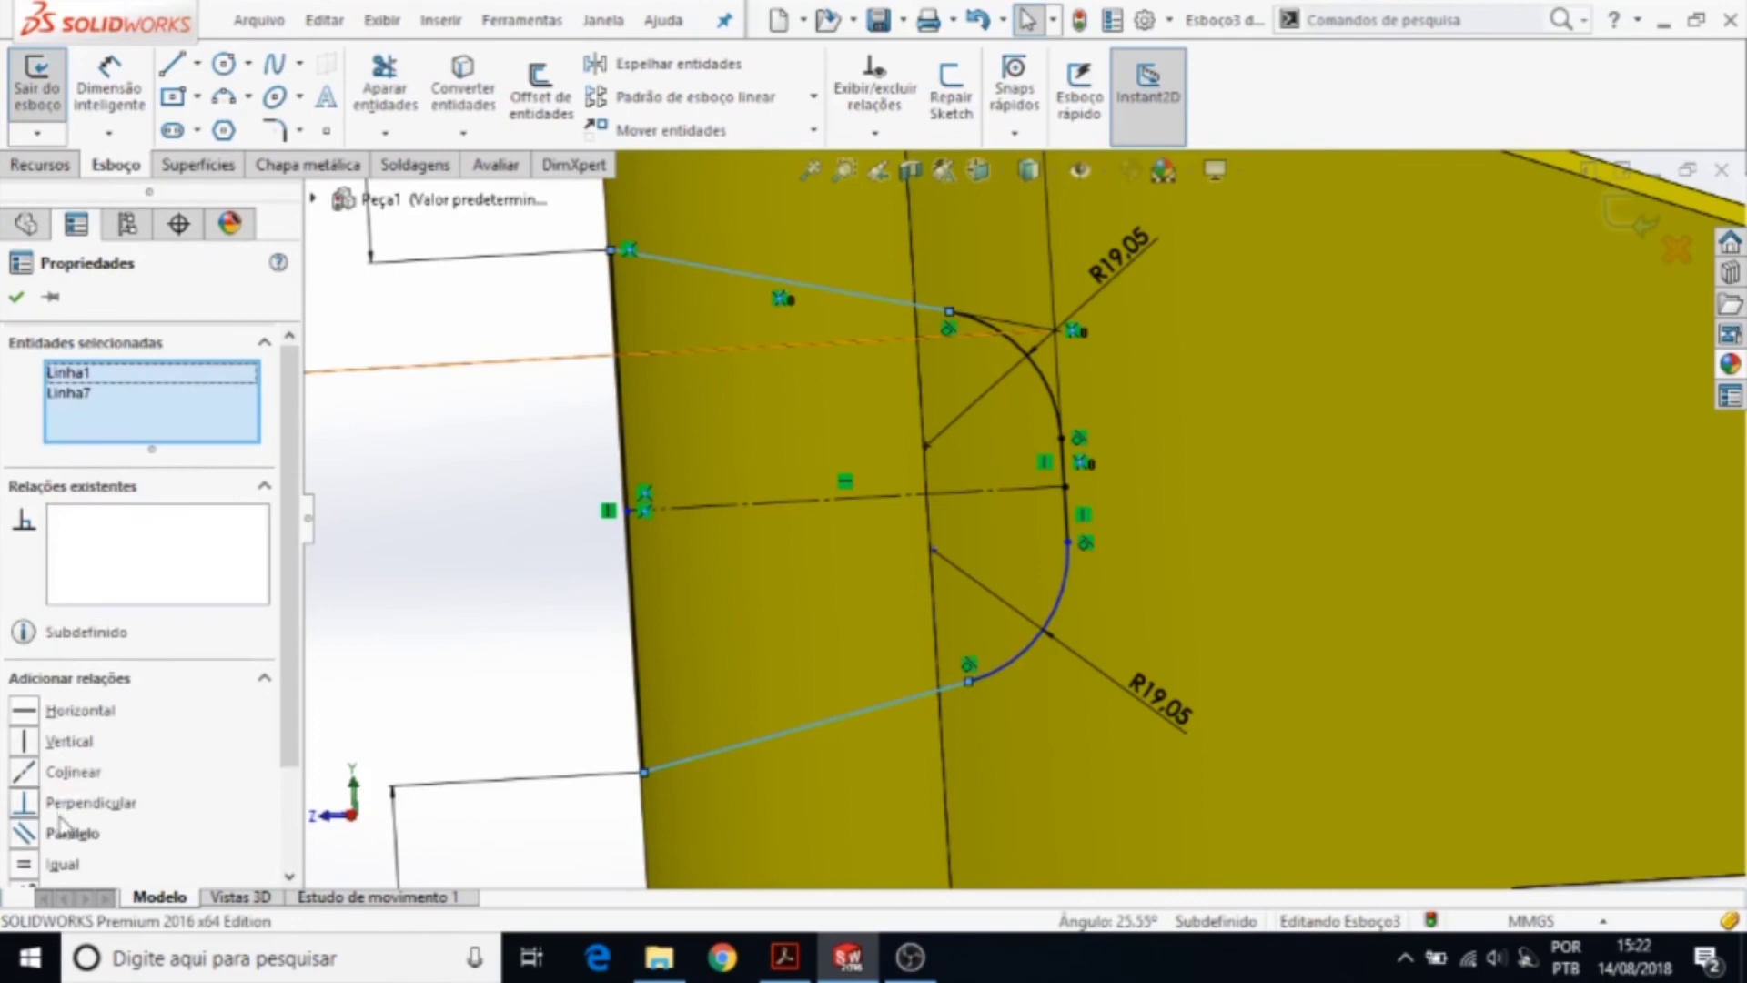
left_click_drag(282, 696, 290, 752)
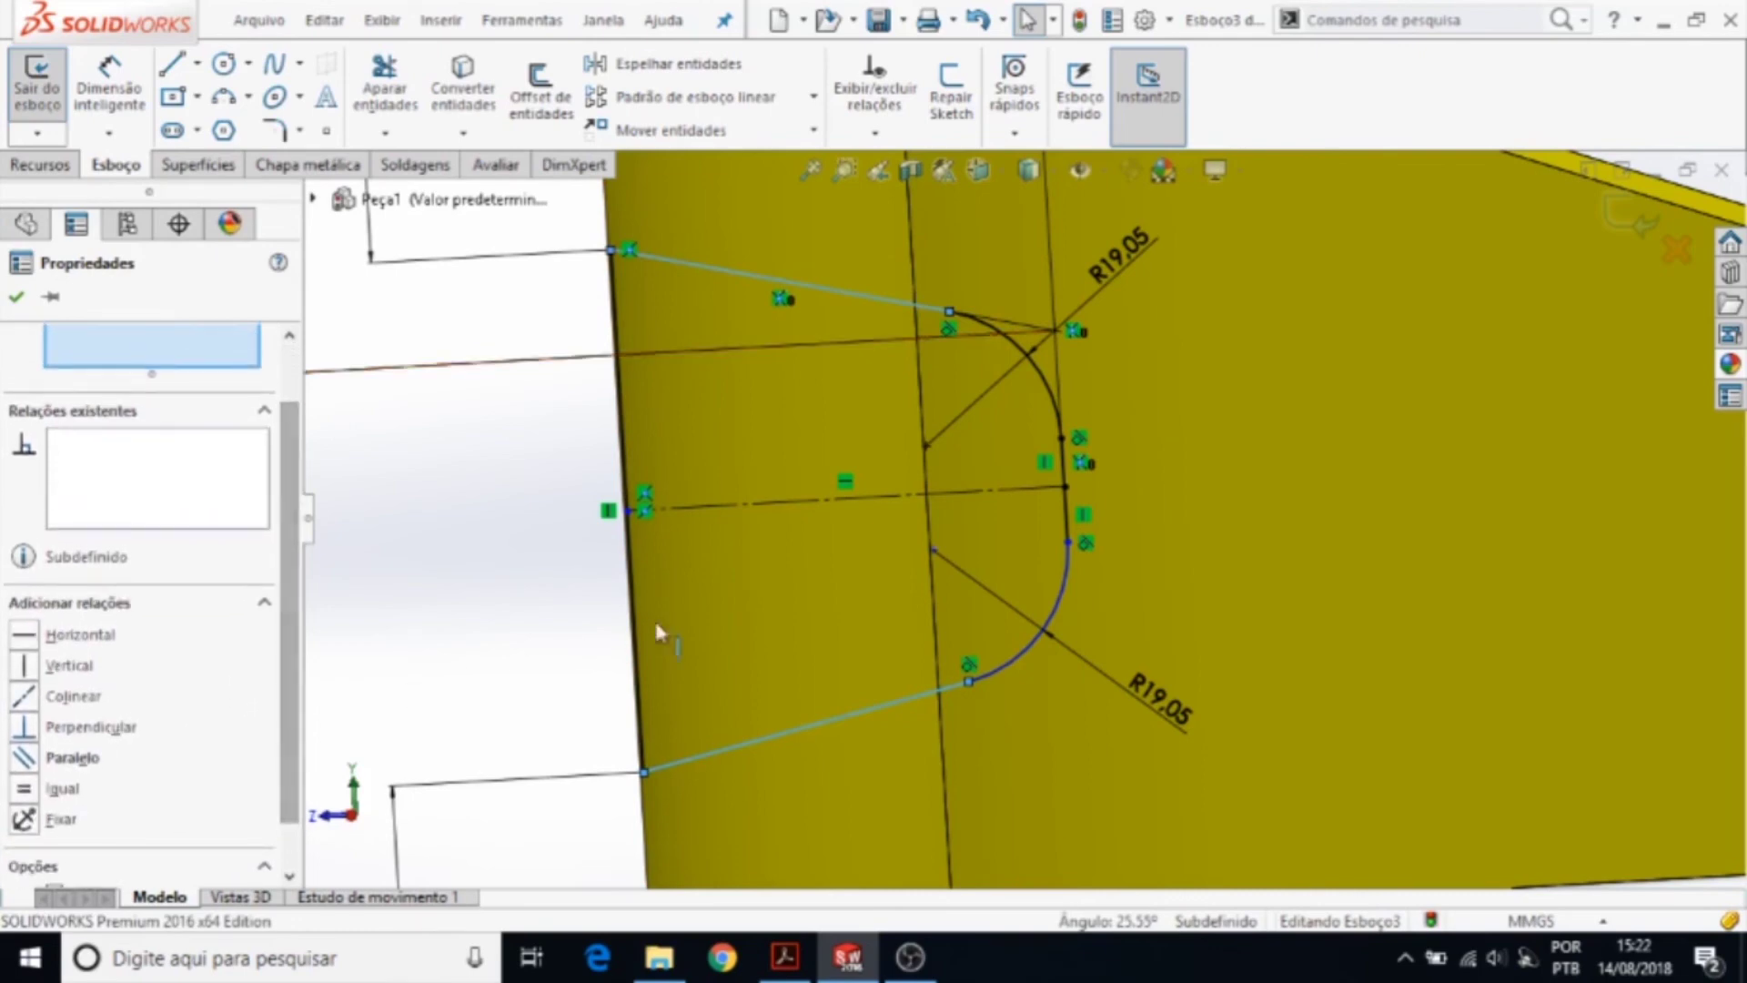
left_click(745, 512, "ctrl")
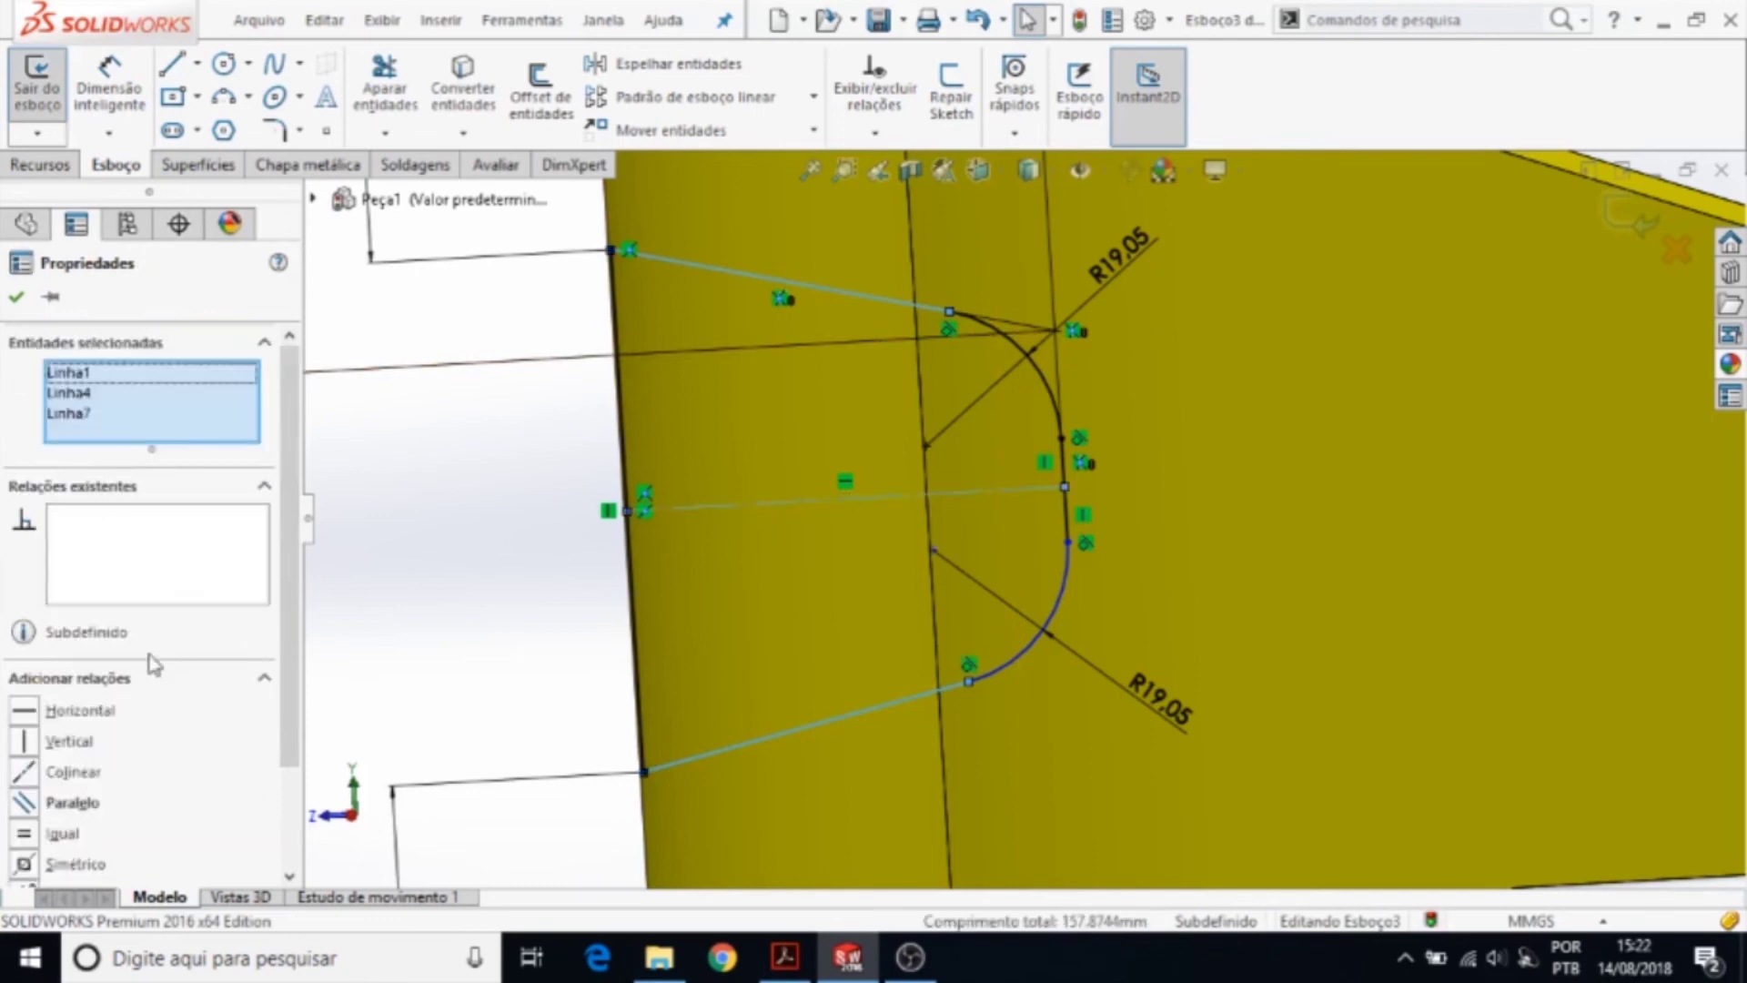
left_click(27, 865)
left_click(391, 590)
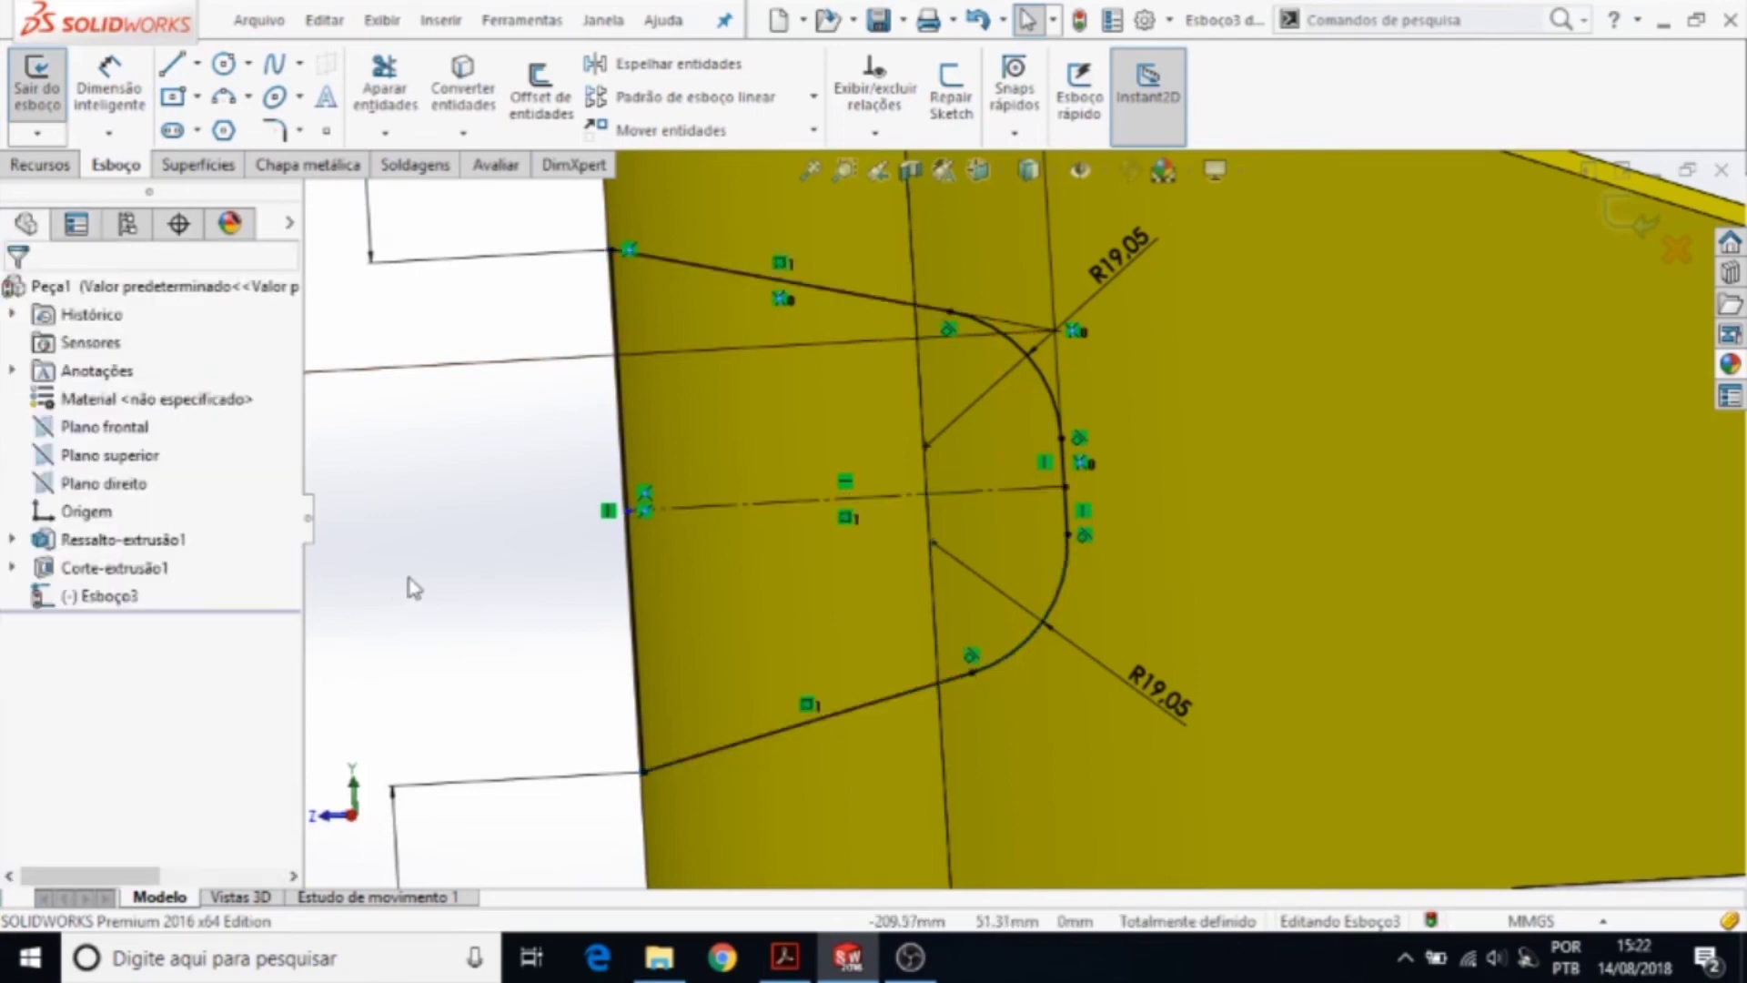
scroll(427, 582, "up", 5)
middle_click_drag(449, 578, 597, 495)
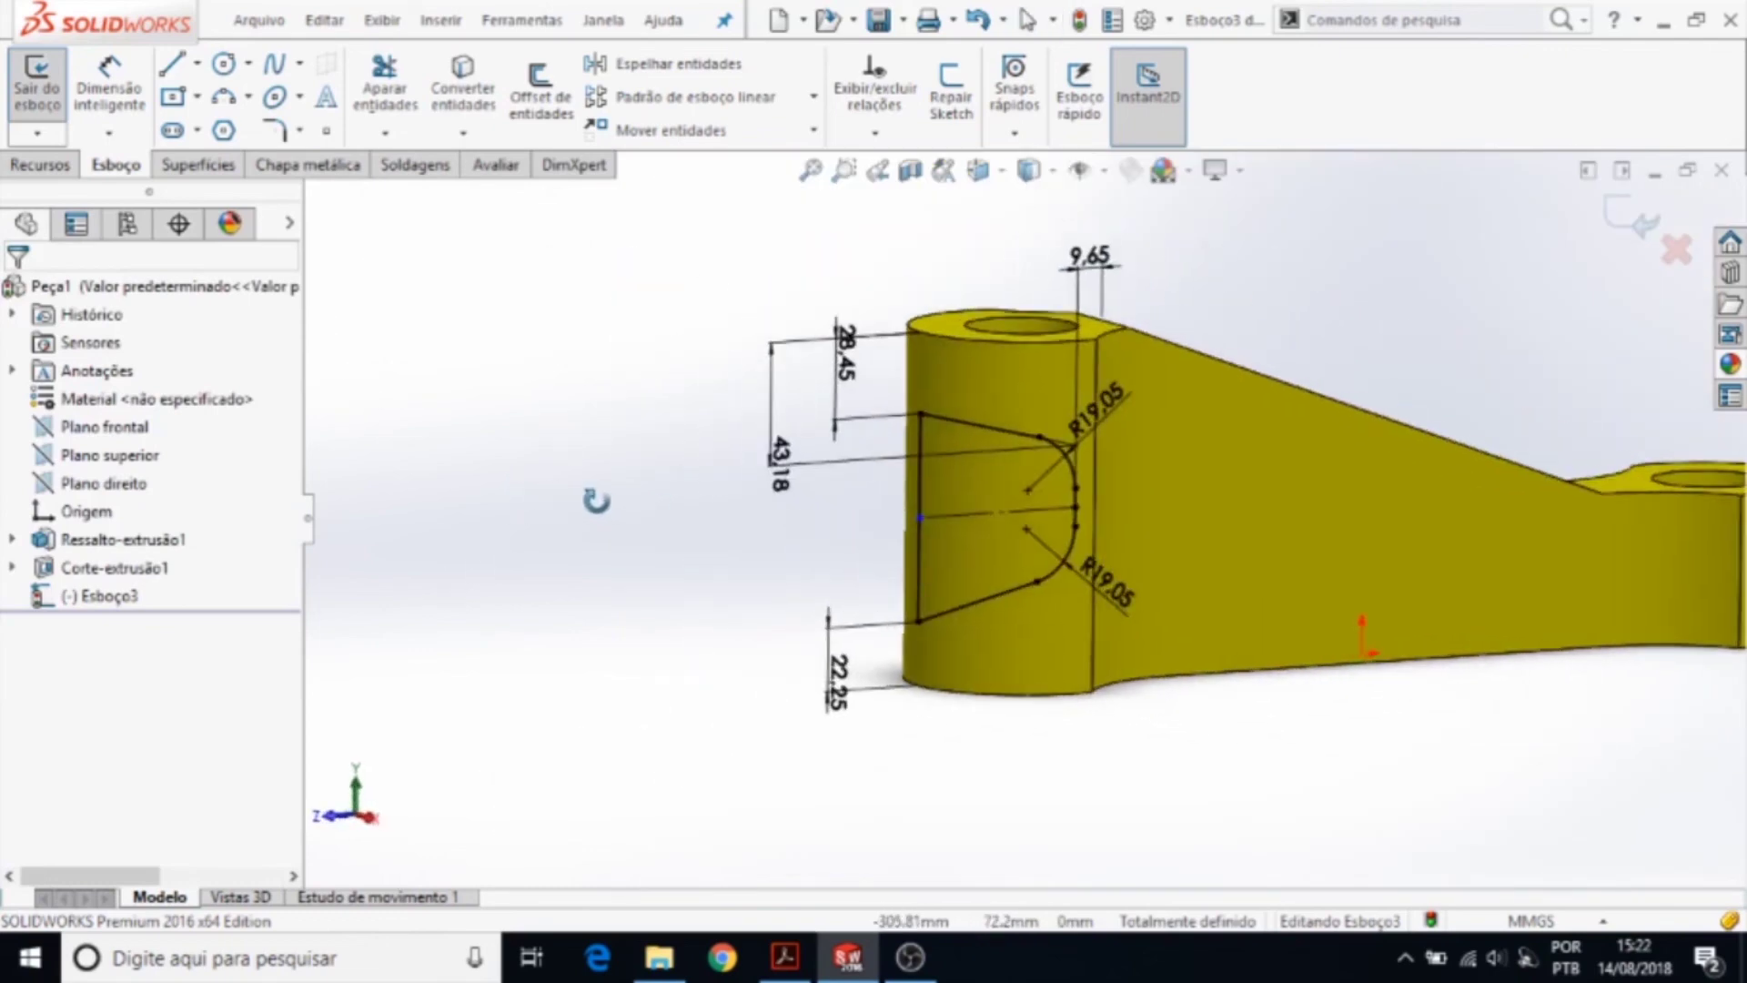
- Cut-extrude the slot sketch Até o próximo in Direção 1 and Direção 2, creating Corte-extrusão2
left_click(28, 166)
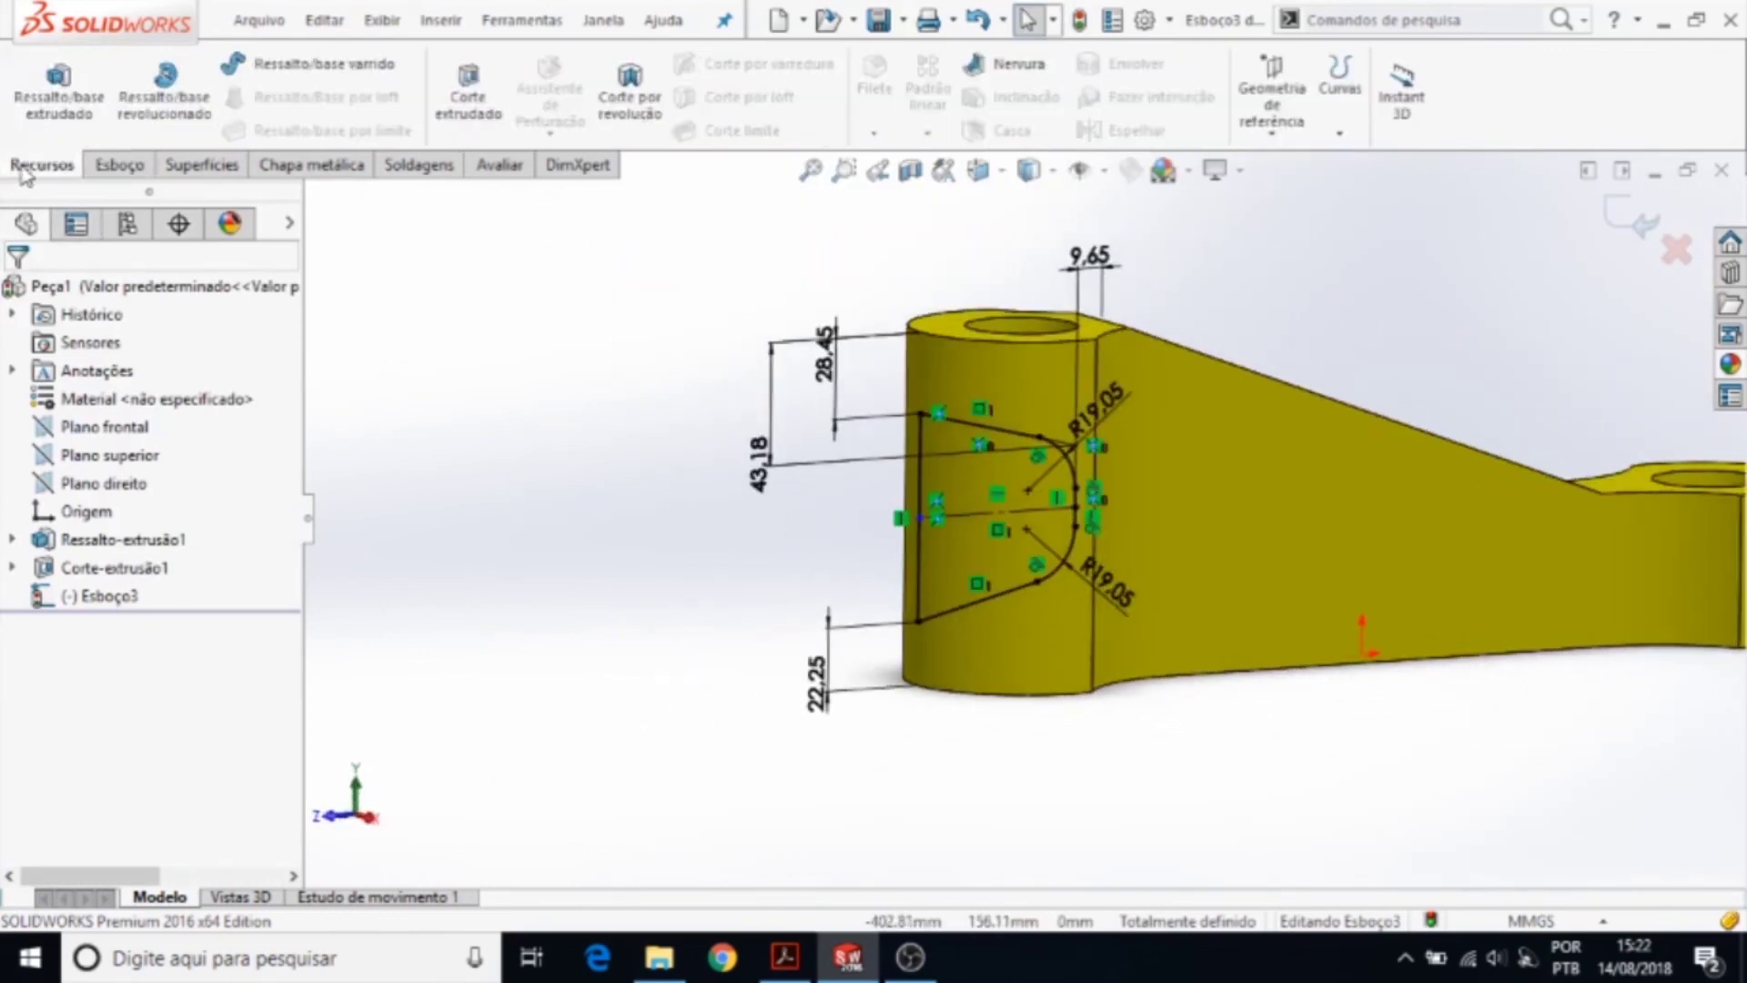
left_click(479, 89)
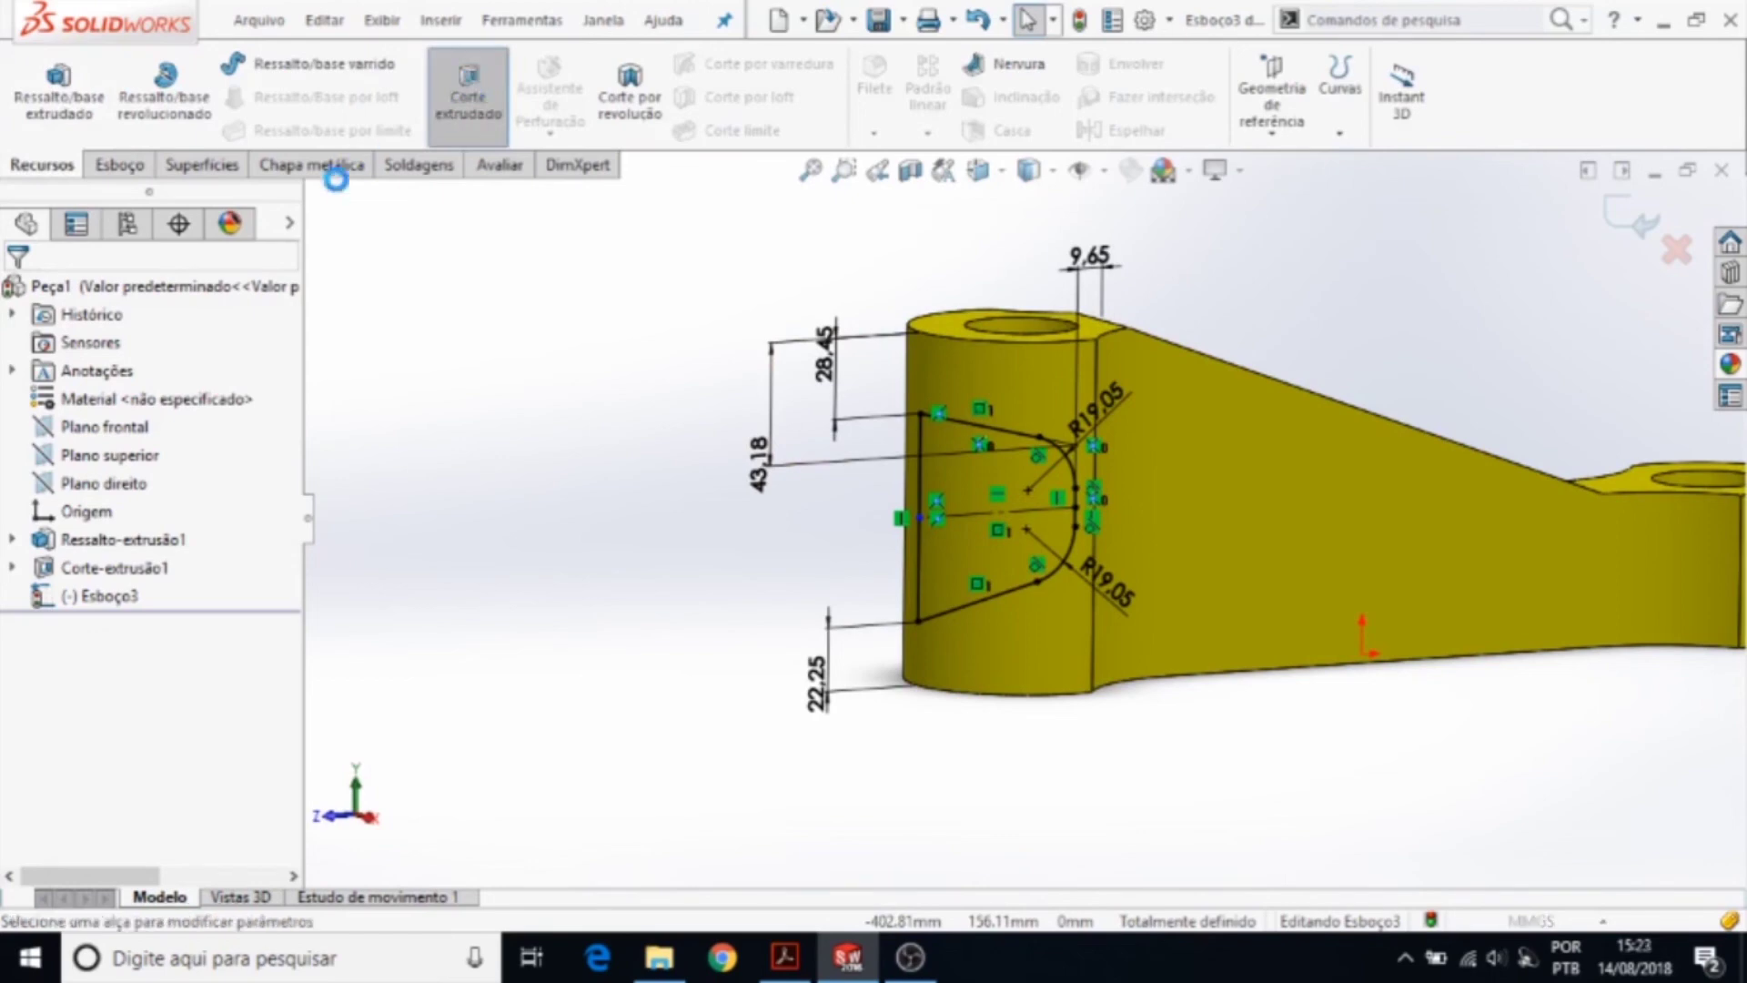
left_click(160, 452)
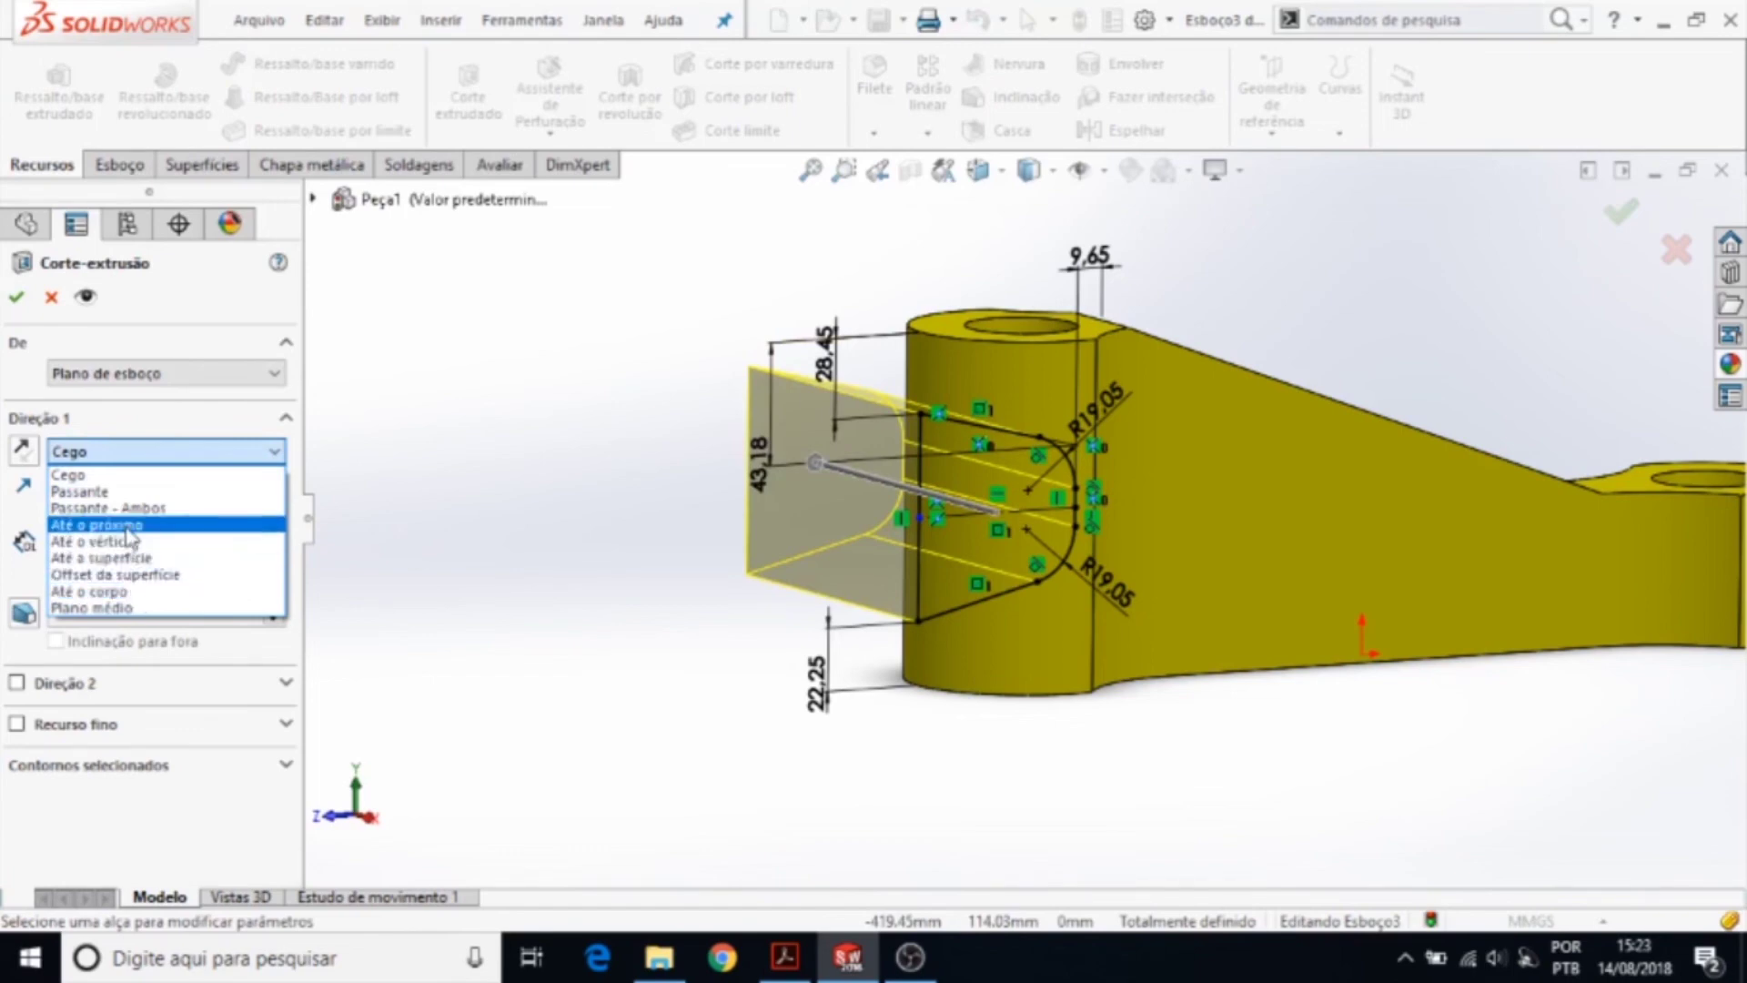
left_click(129, 528)
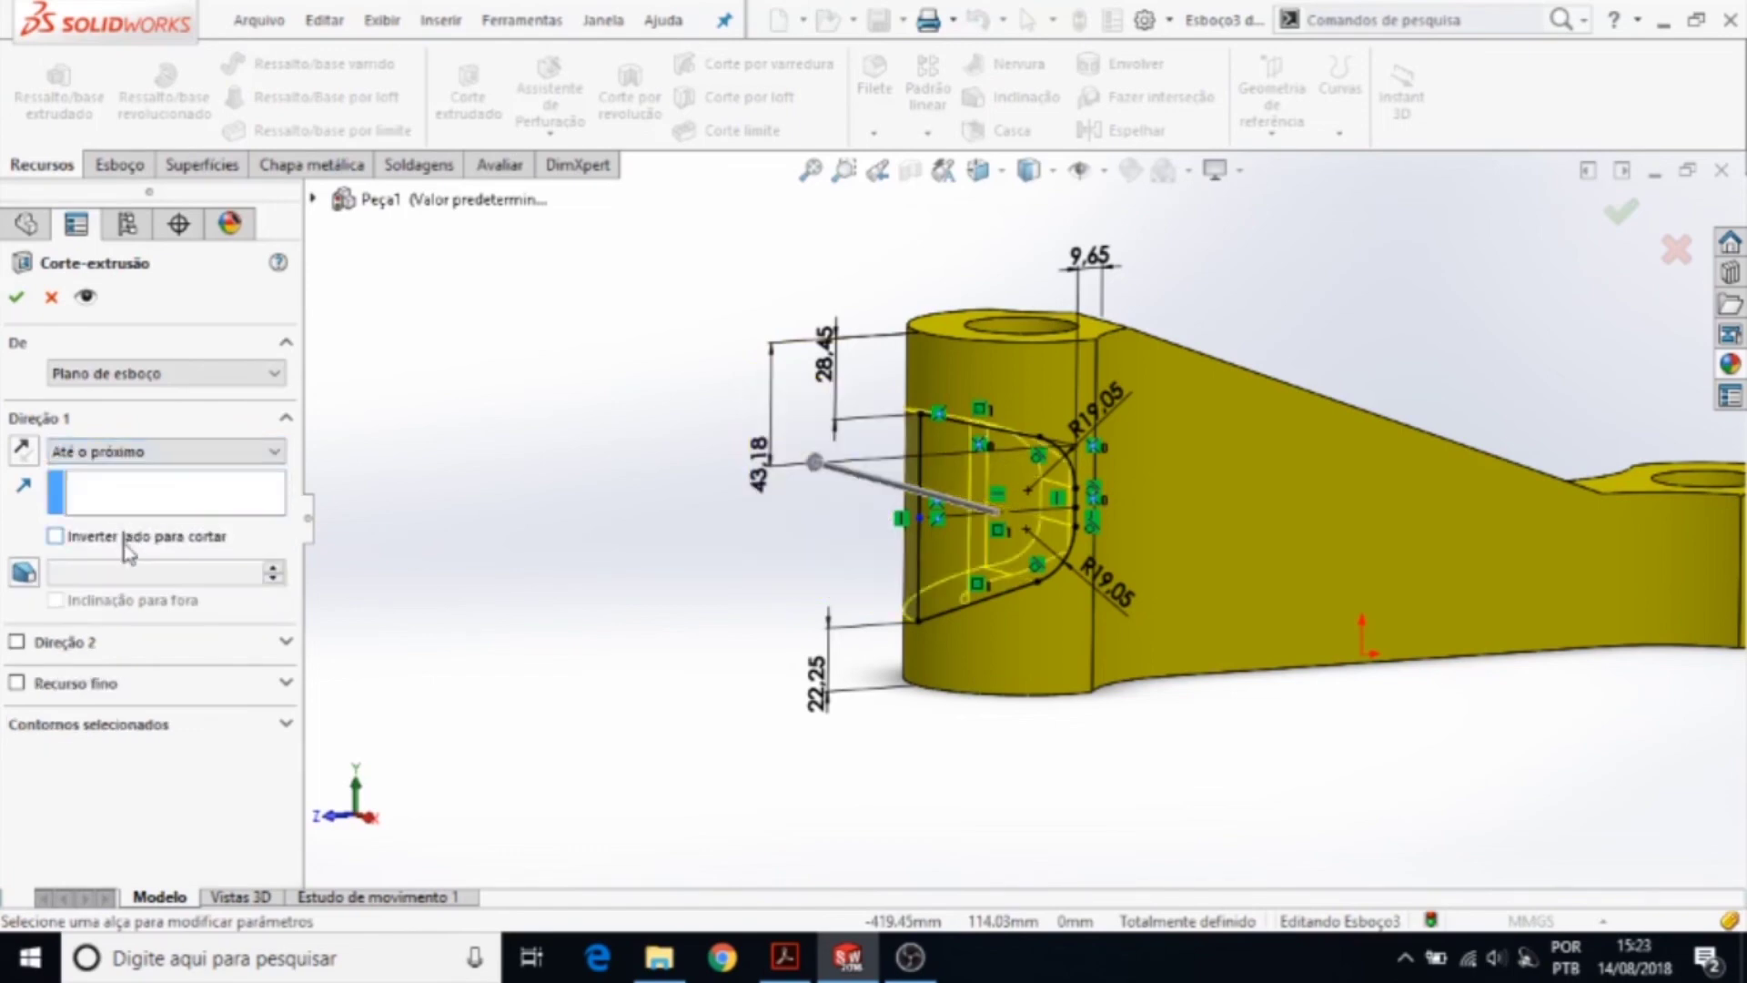
left_click(16, 642)
left_click(106, 673)
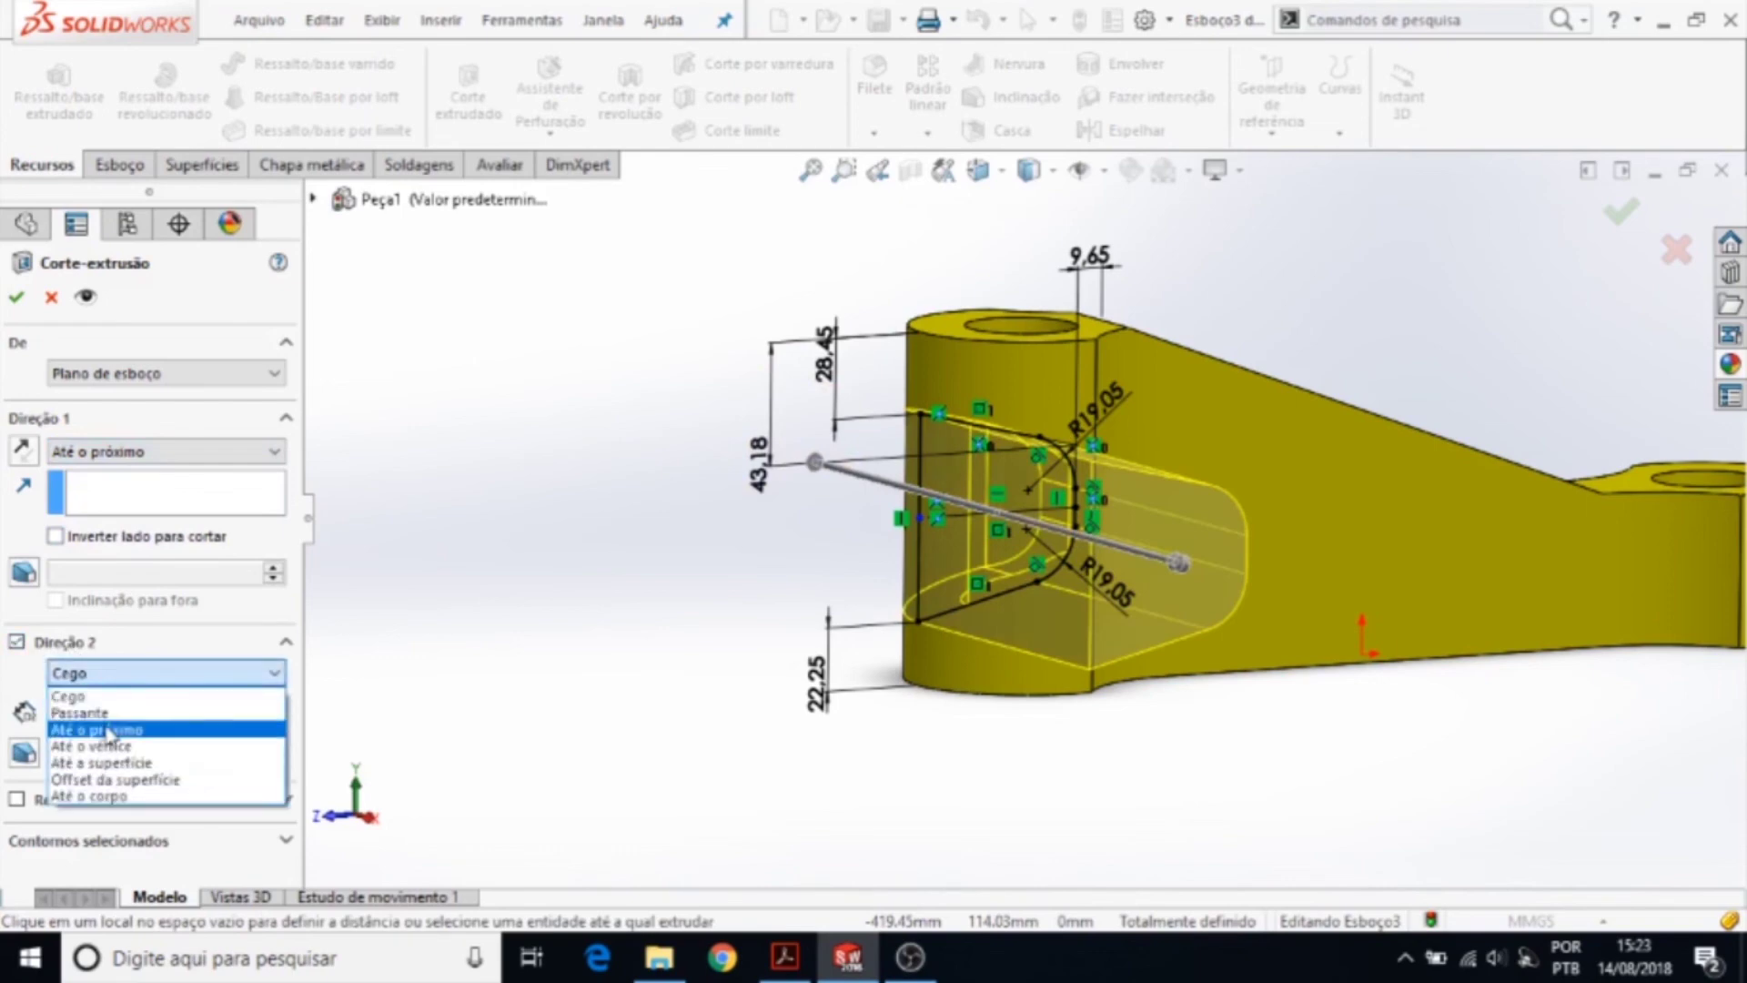
left_click(107, 730)
mouse_move(1297, 310)
middle_mouse_down()
mouse_move(1333, 437)
mouse_move(1647, 284)
middle_mouse_up()
left_click(1623, 235)
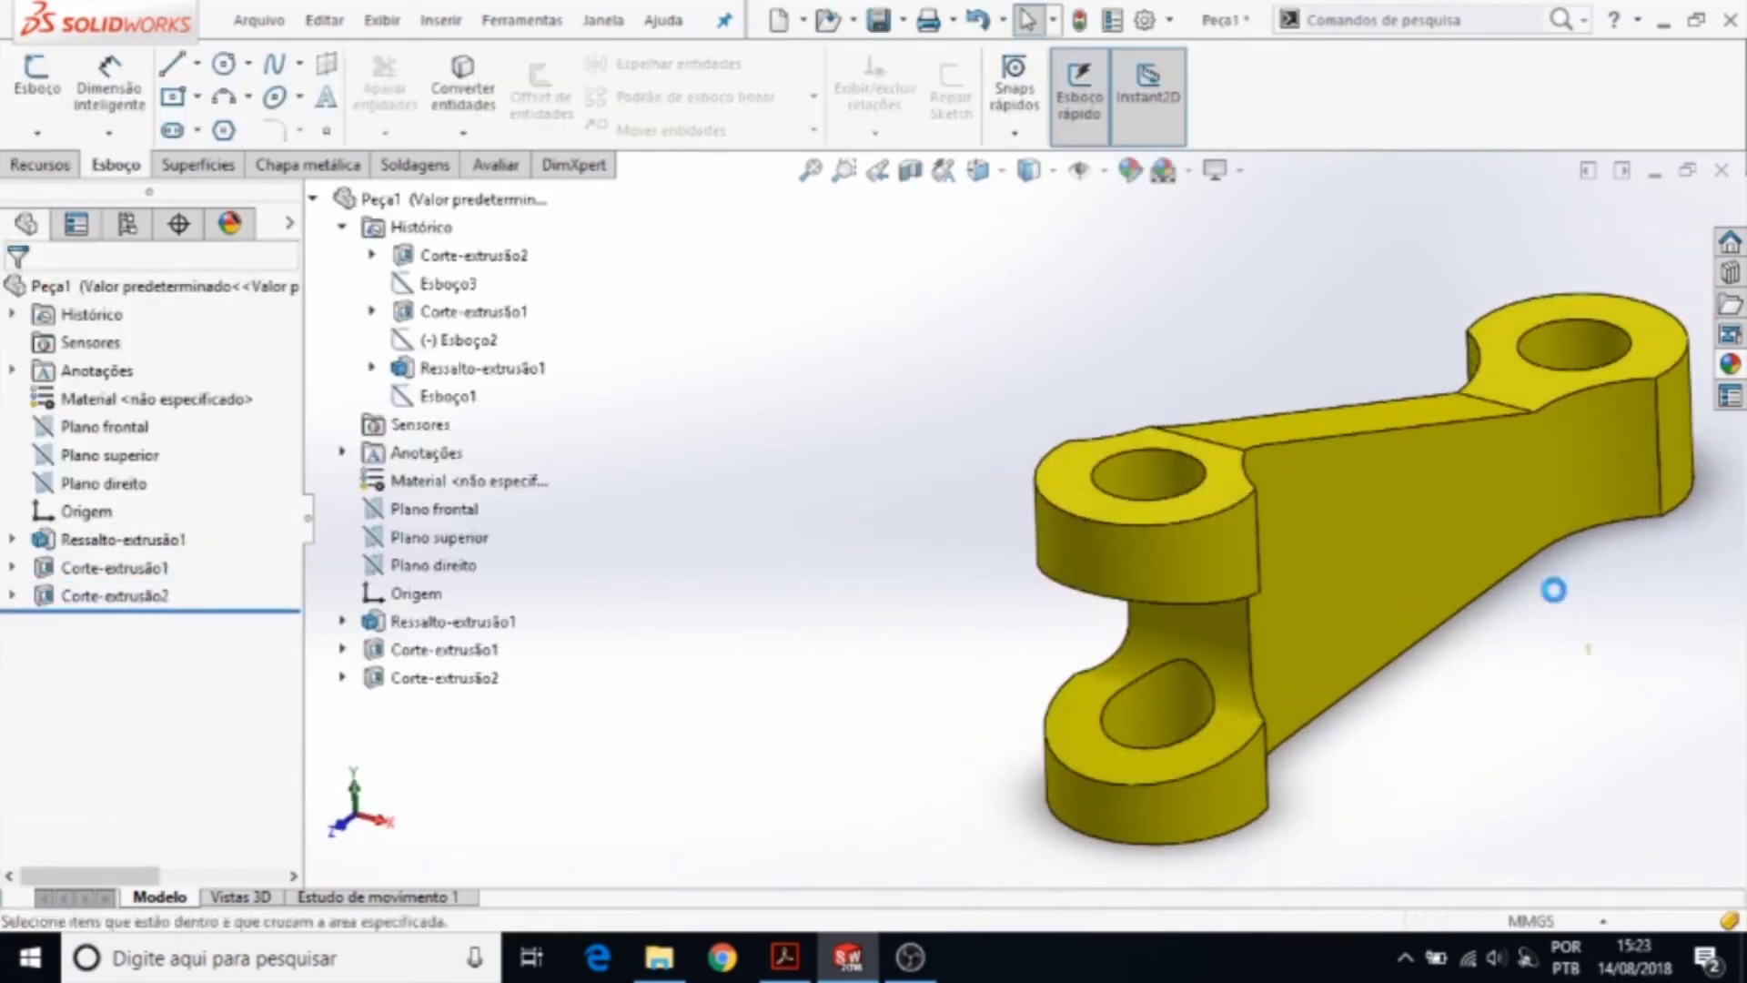
- Show the slotted bracket in Isométrica view, then switch to Teste.PDF in Acrobat Reader
scroll(1552, 589, "up", 3)
mouse_move(1553, 589)
middle_mouse_down()
mouse_move(1327, 393)
mouse_move(1326, 464)
middle_mouse_up()
key("space")
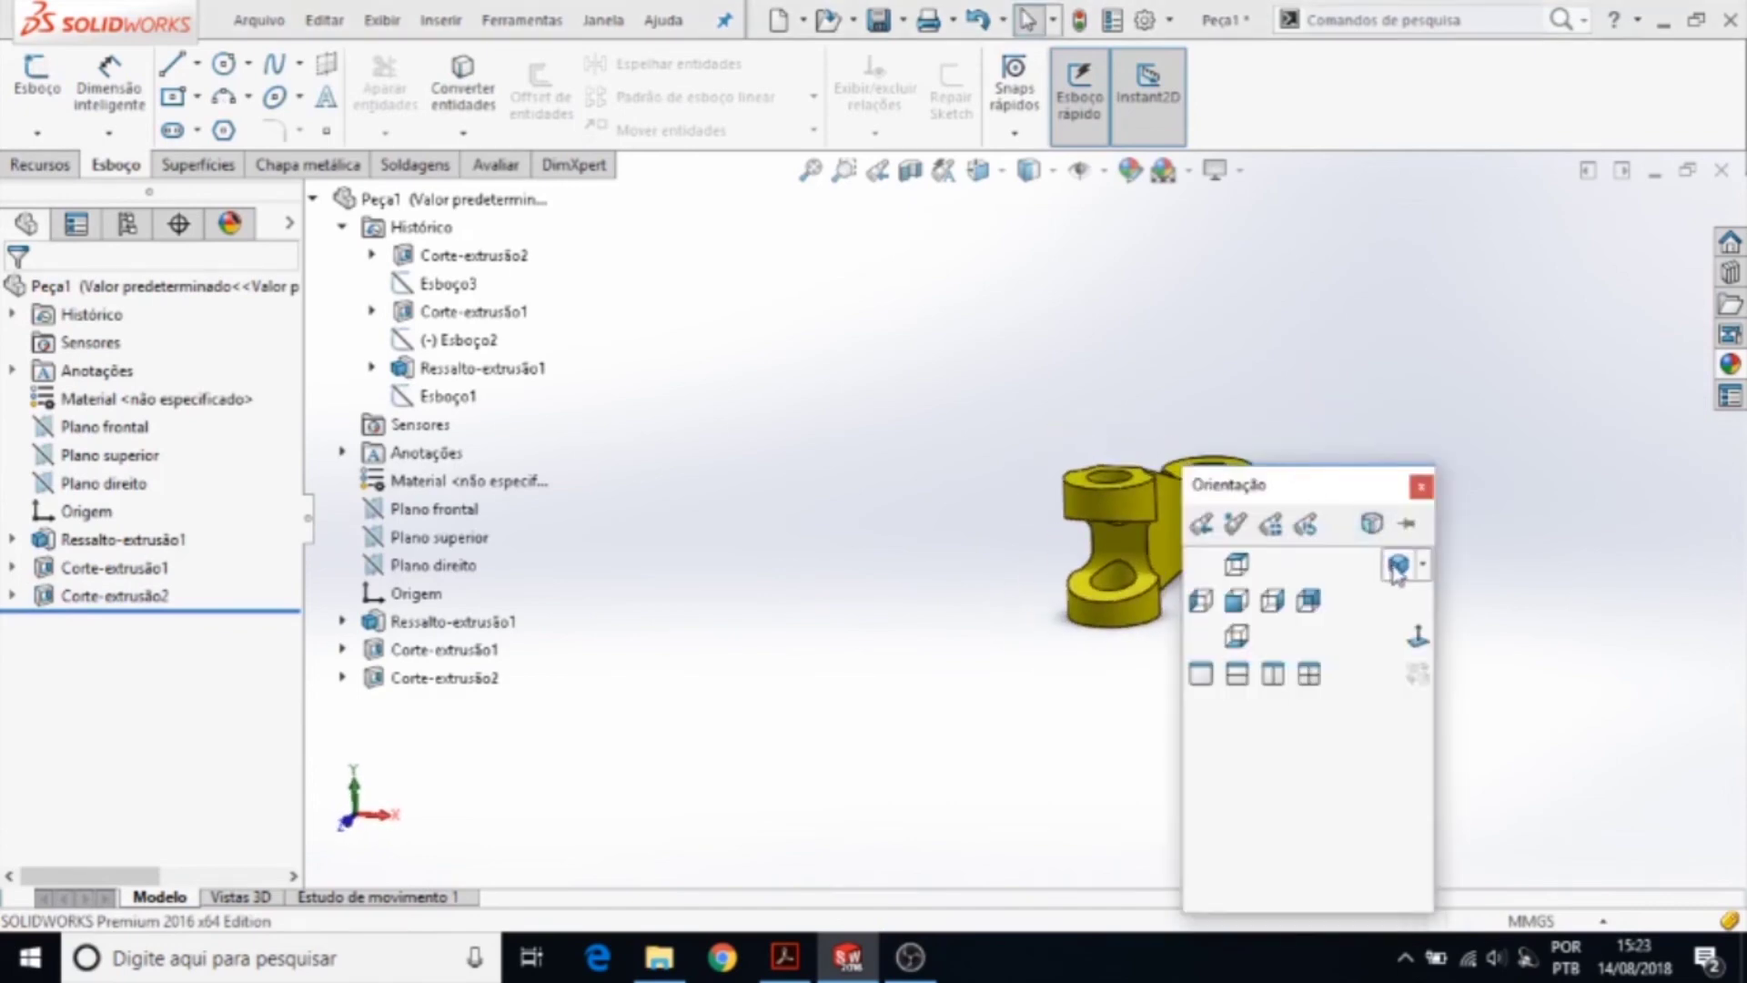
left_click(1398, 566)
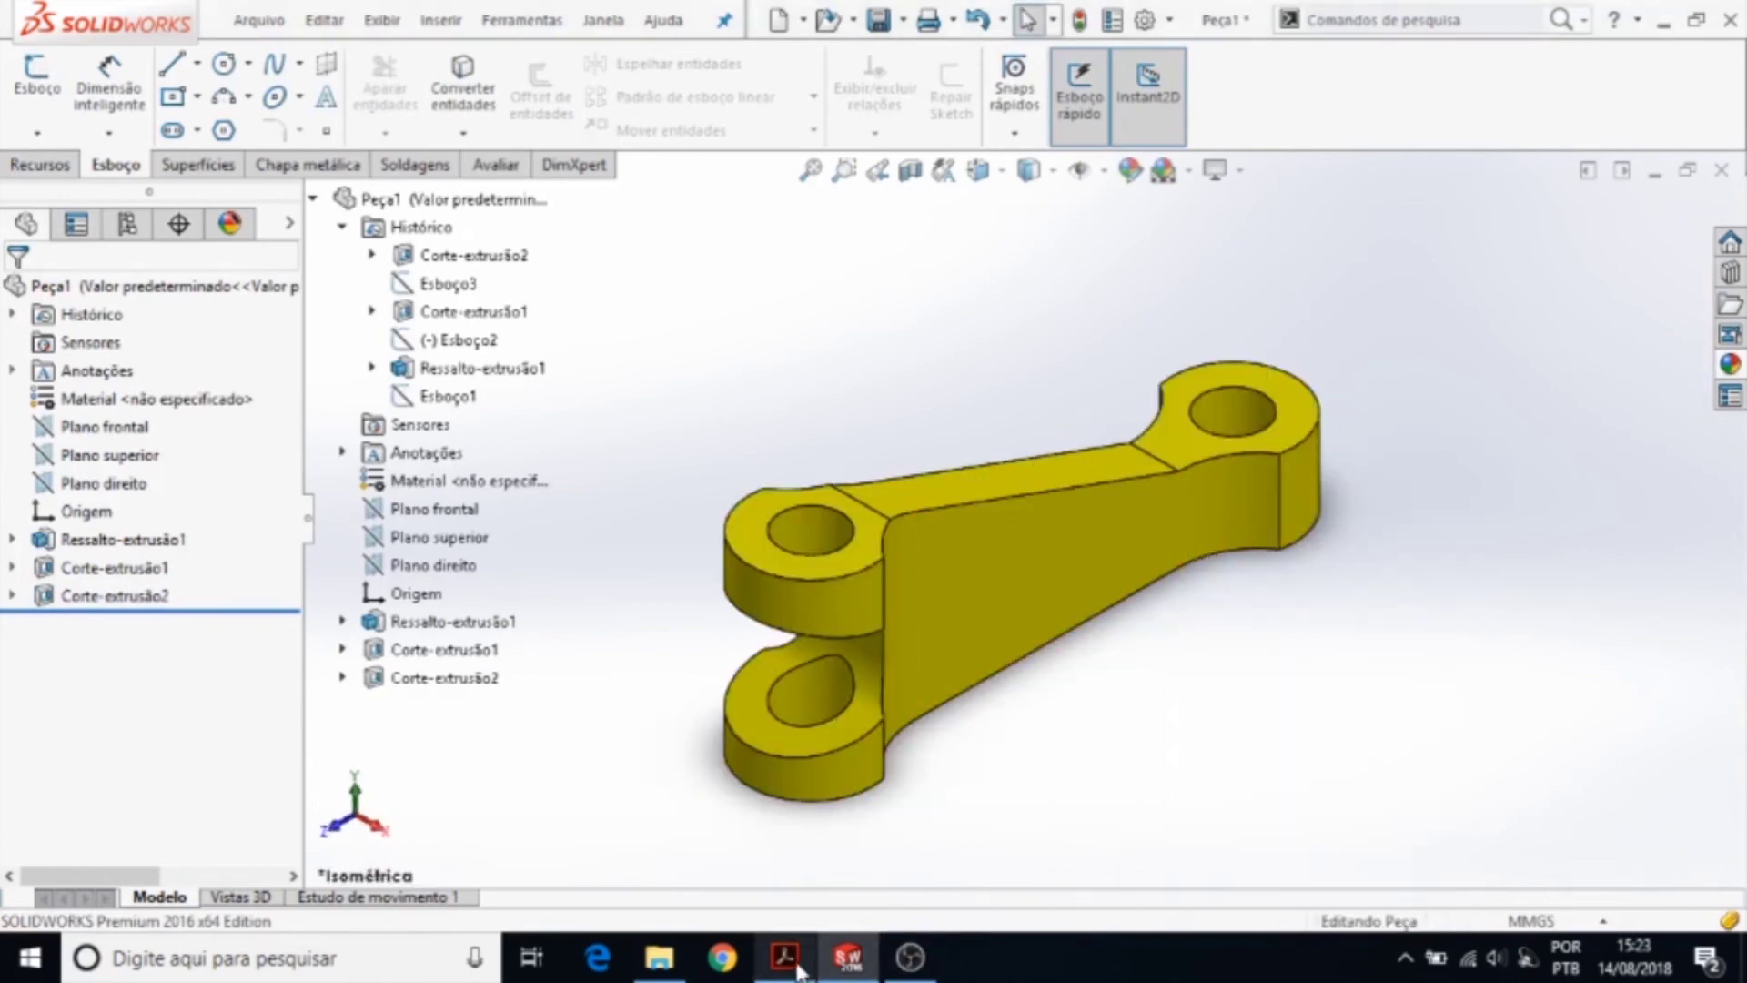
scroll(996, 690, "up", 2)
scroll(994, 685, "up", 2)
scroll(994, 680, "up", 1)
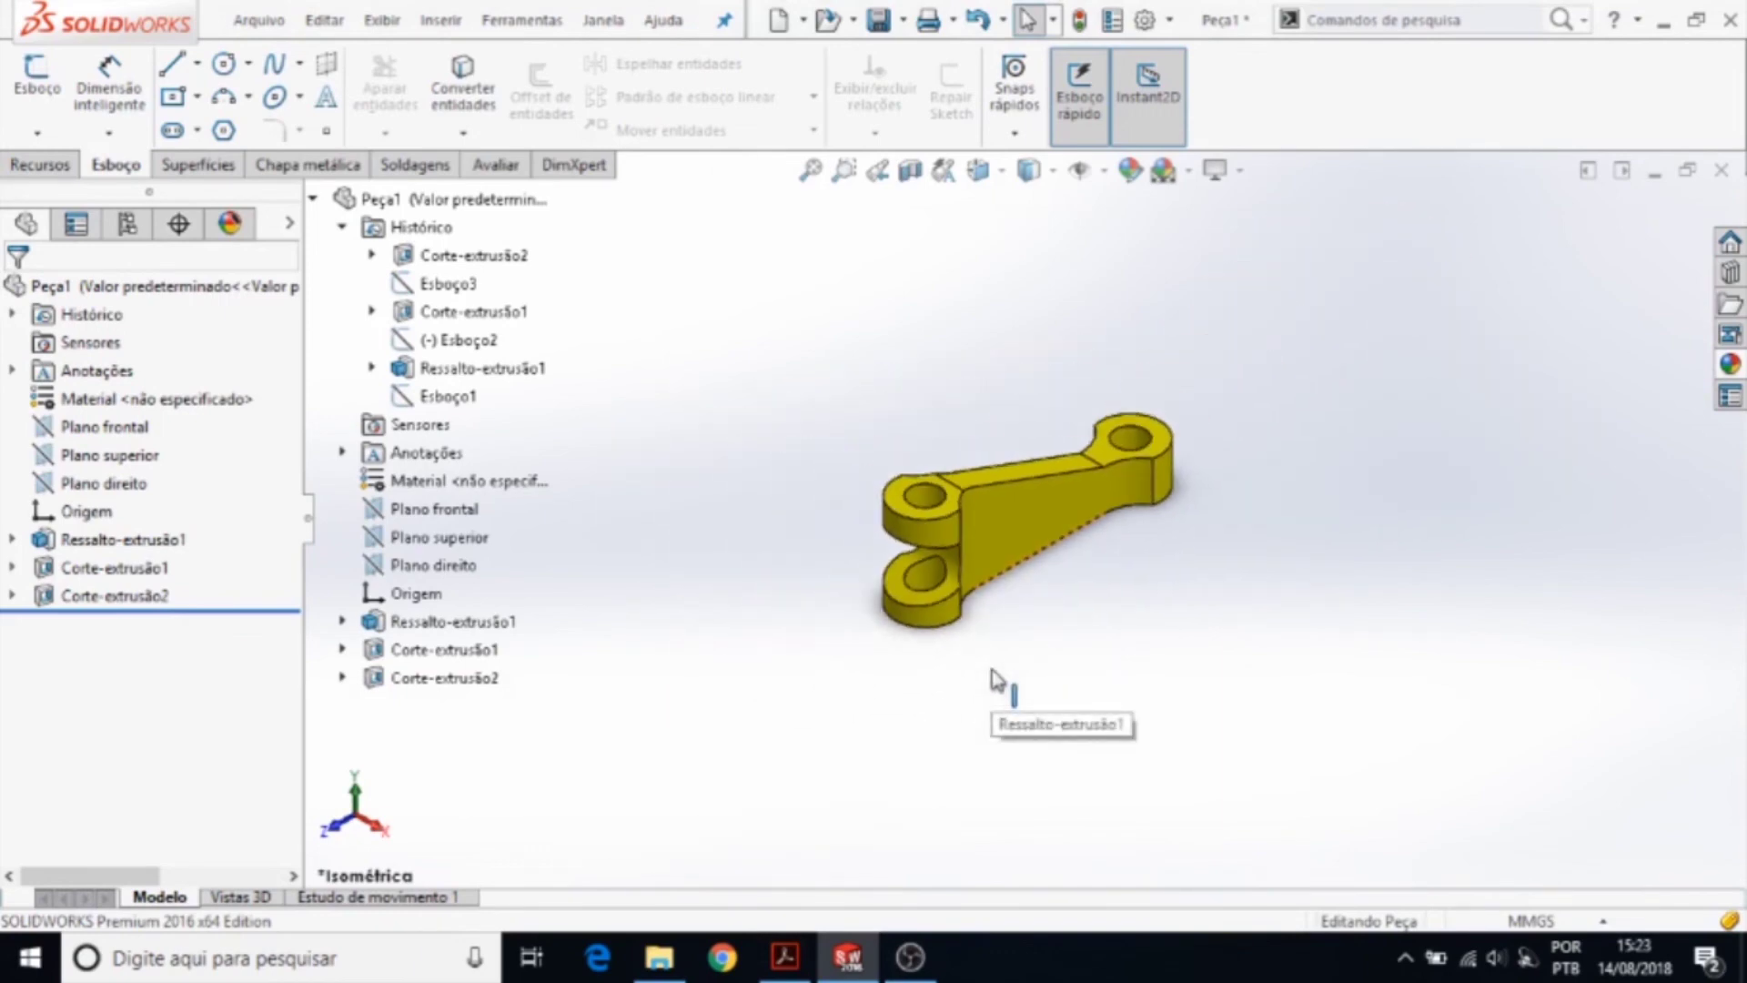
scroll(1007, 671, "down", 1)
scroll(1034, 577, "up", 1)
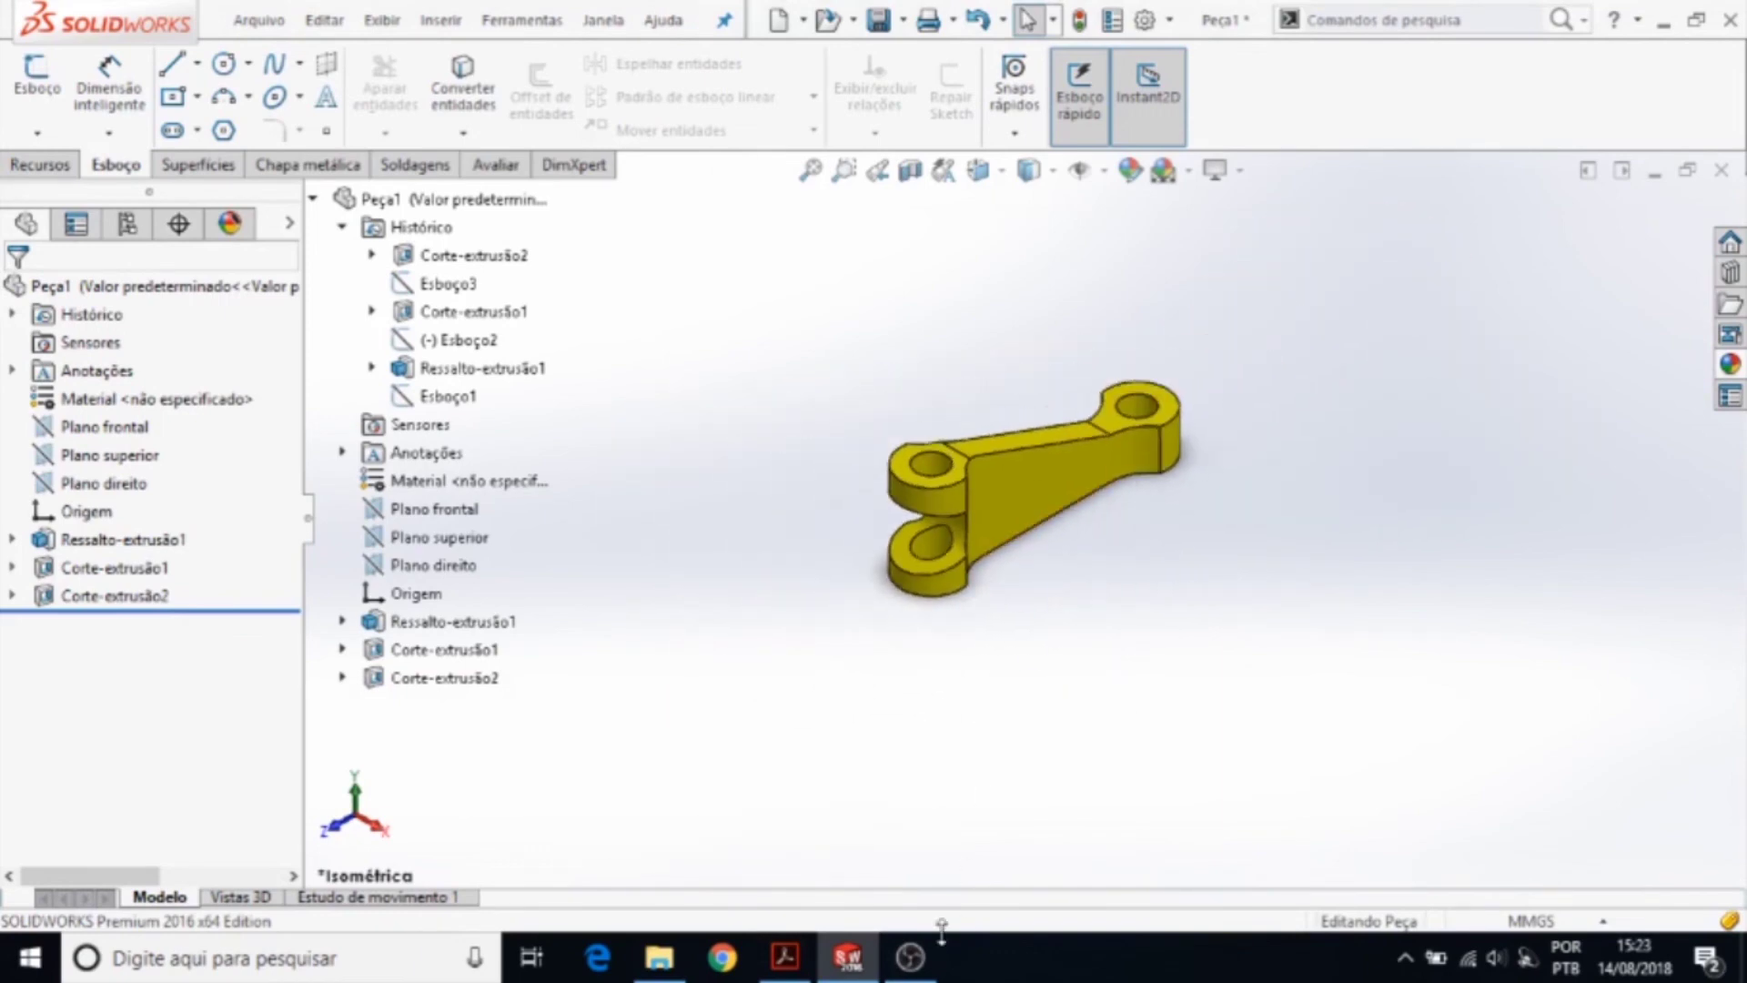
left_click(786, 957)
scroll(1283, 706, "down", 1)
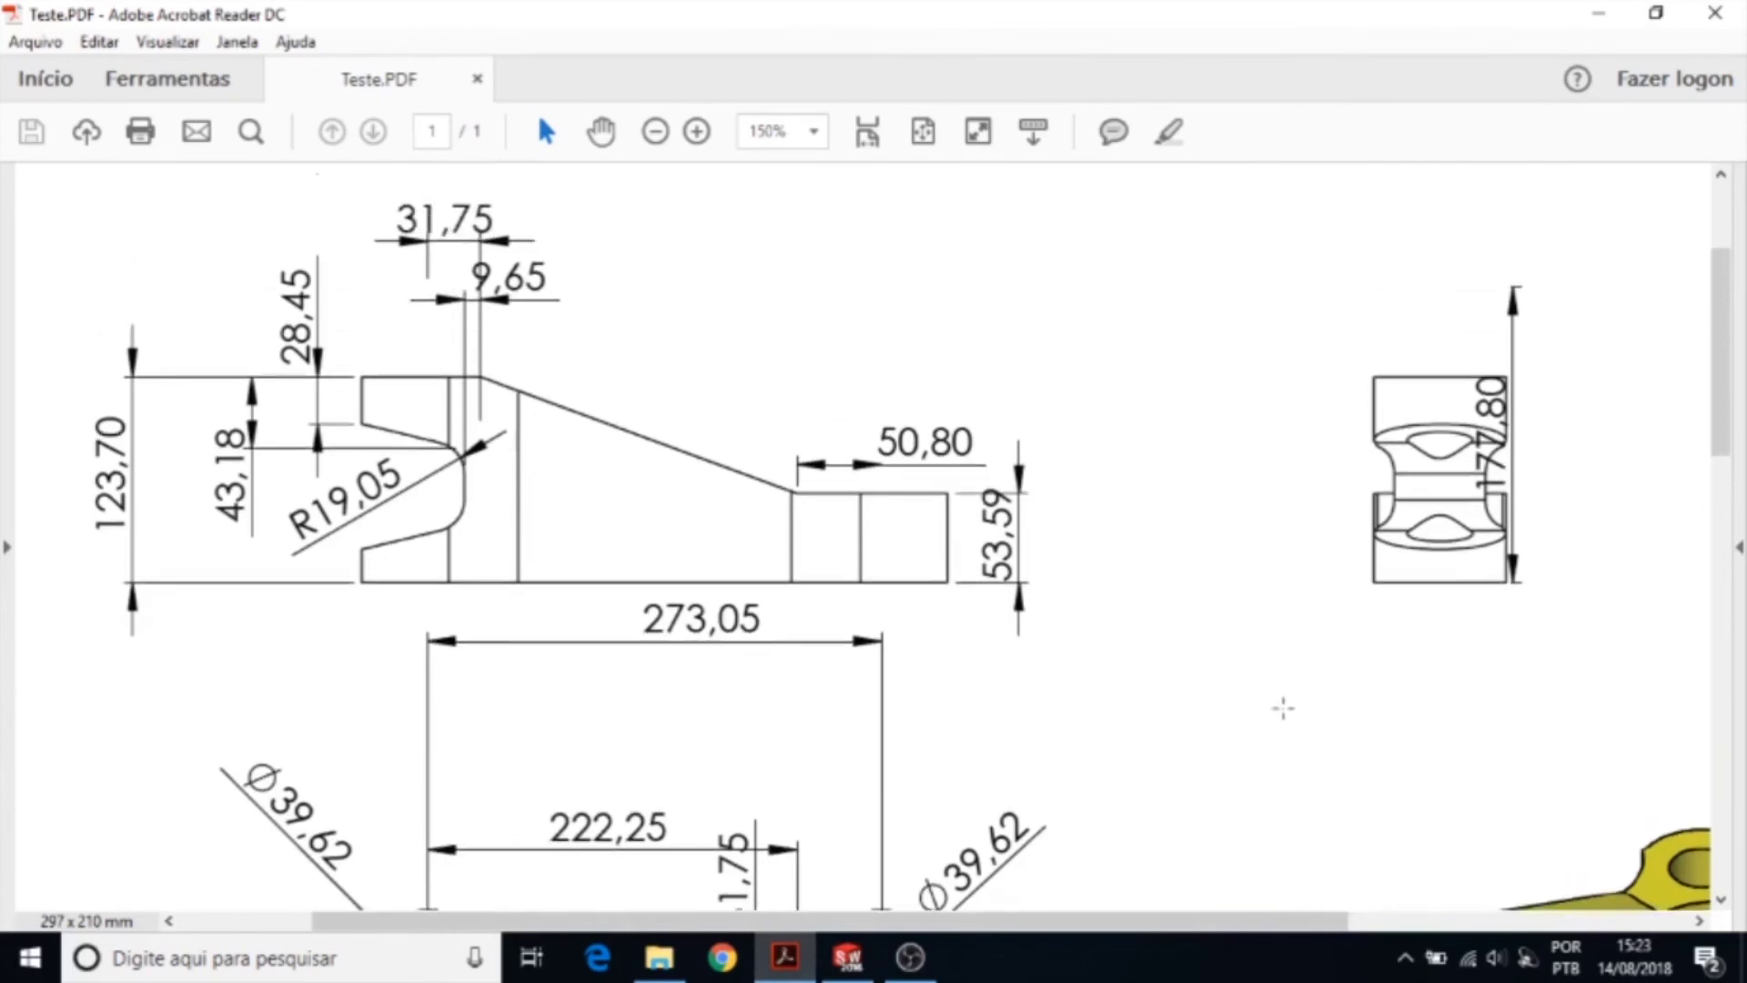
- Zoom the PDF out to 75% to see the full sheet, then return to SolidWorks
scroll(1283, 708, "down", 3, "ctrl")
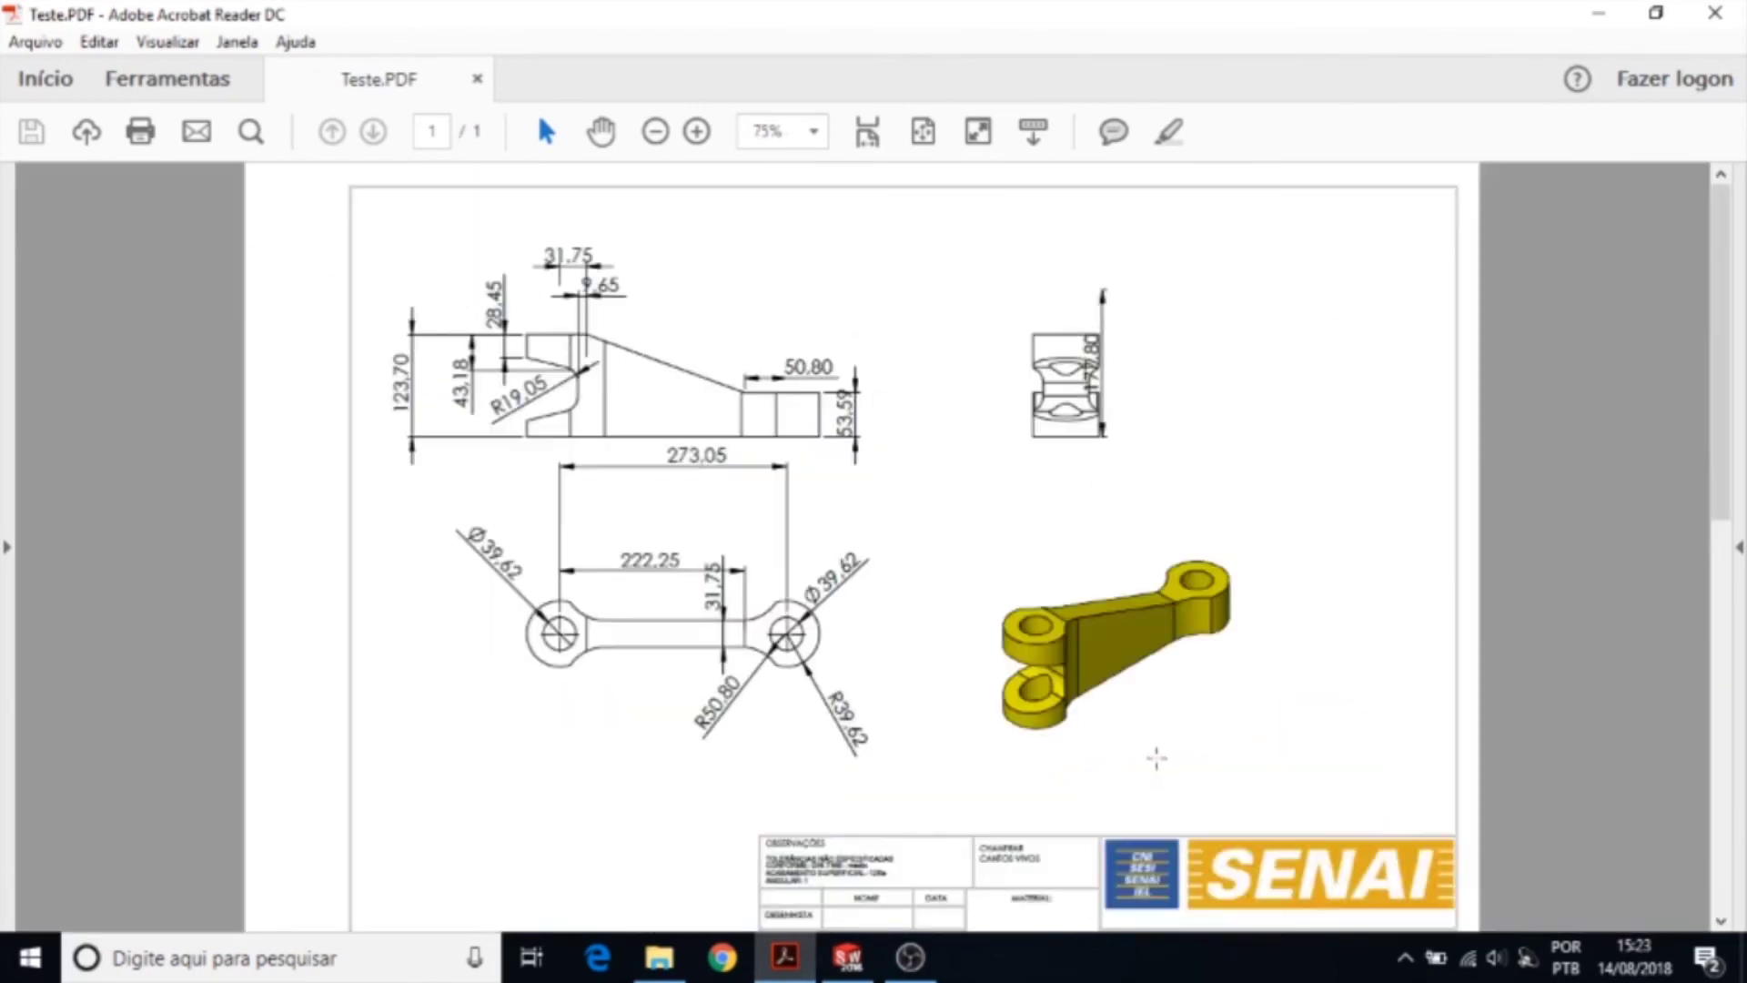
left_click(848, 958)
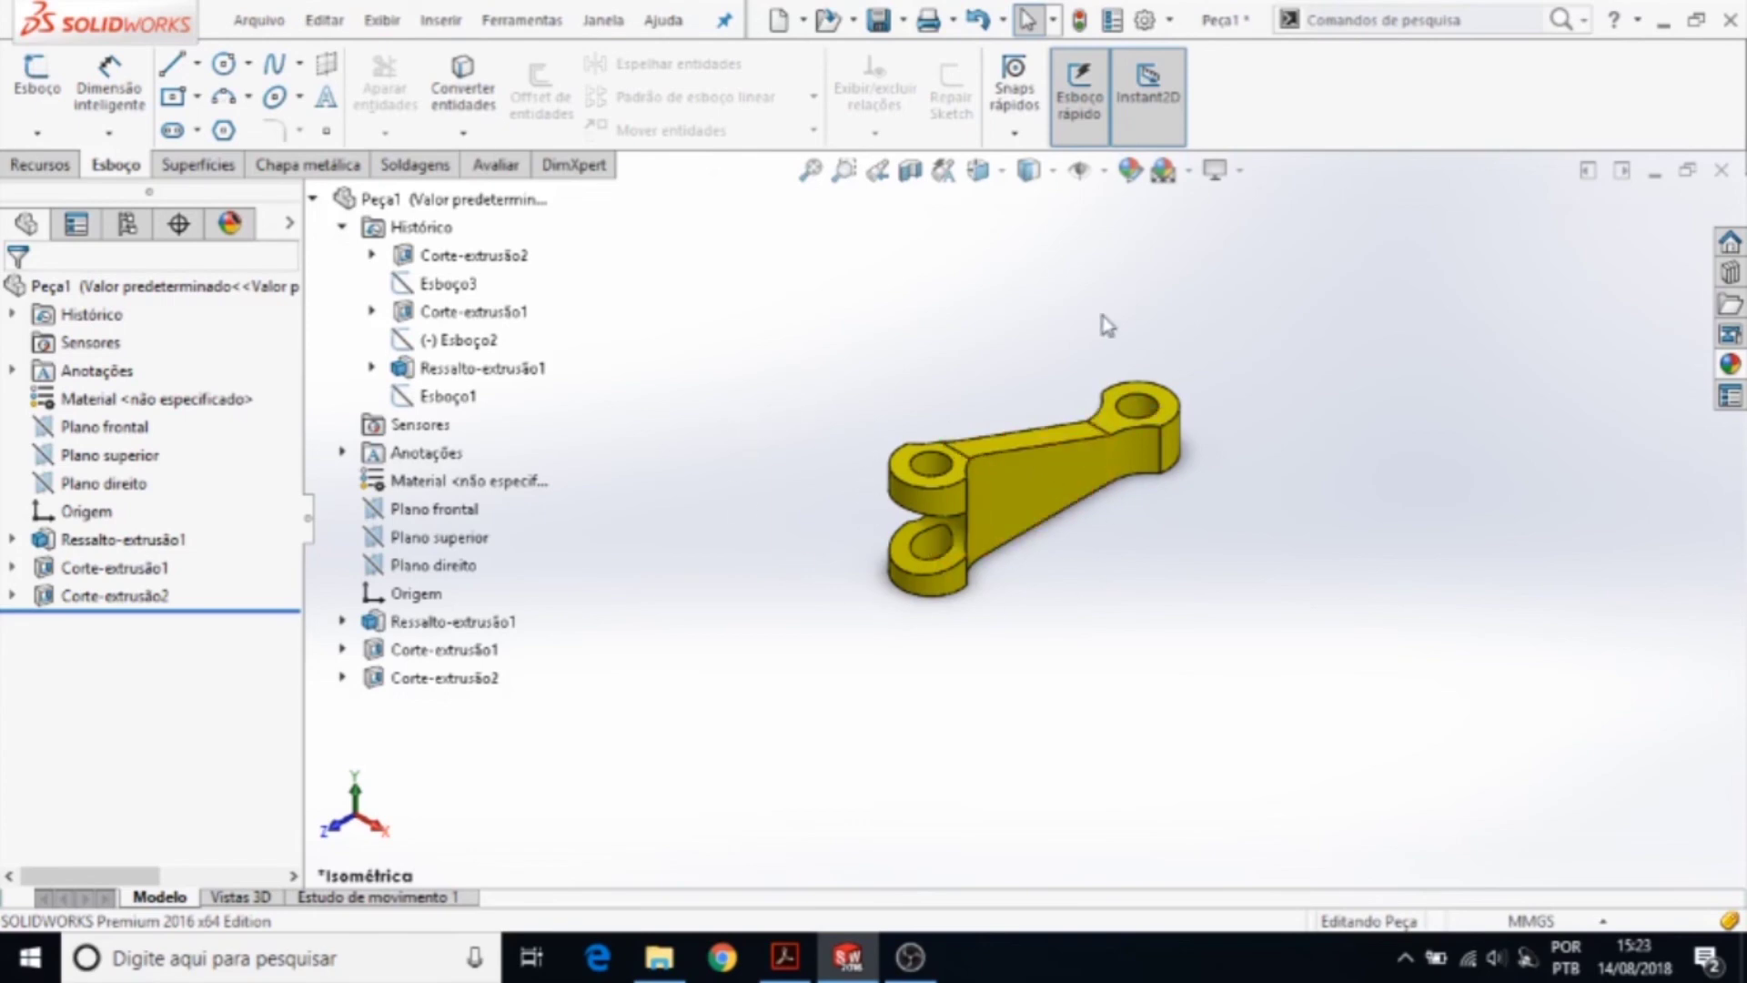
middle_click_drag(1107, 325, 1083, 352)
right_click_drag(1237, 312, 1279, 423)
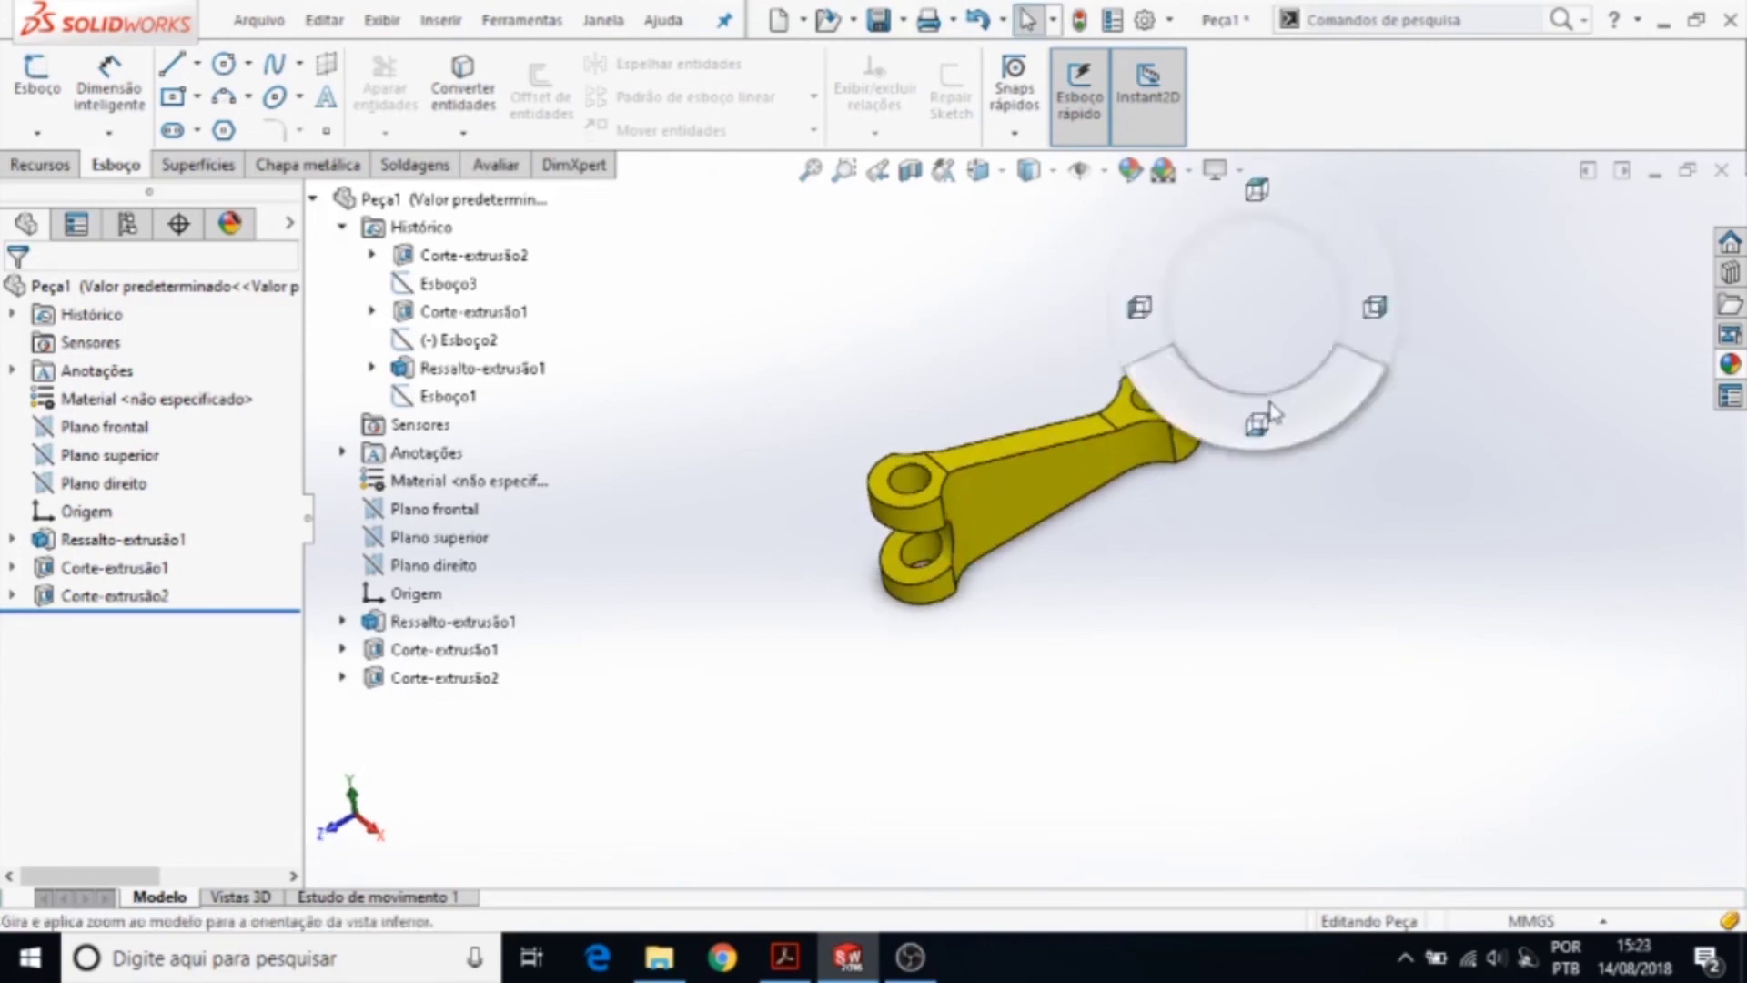
key("space")
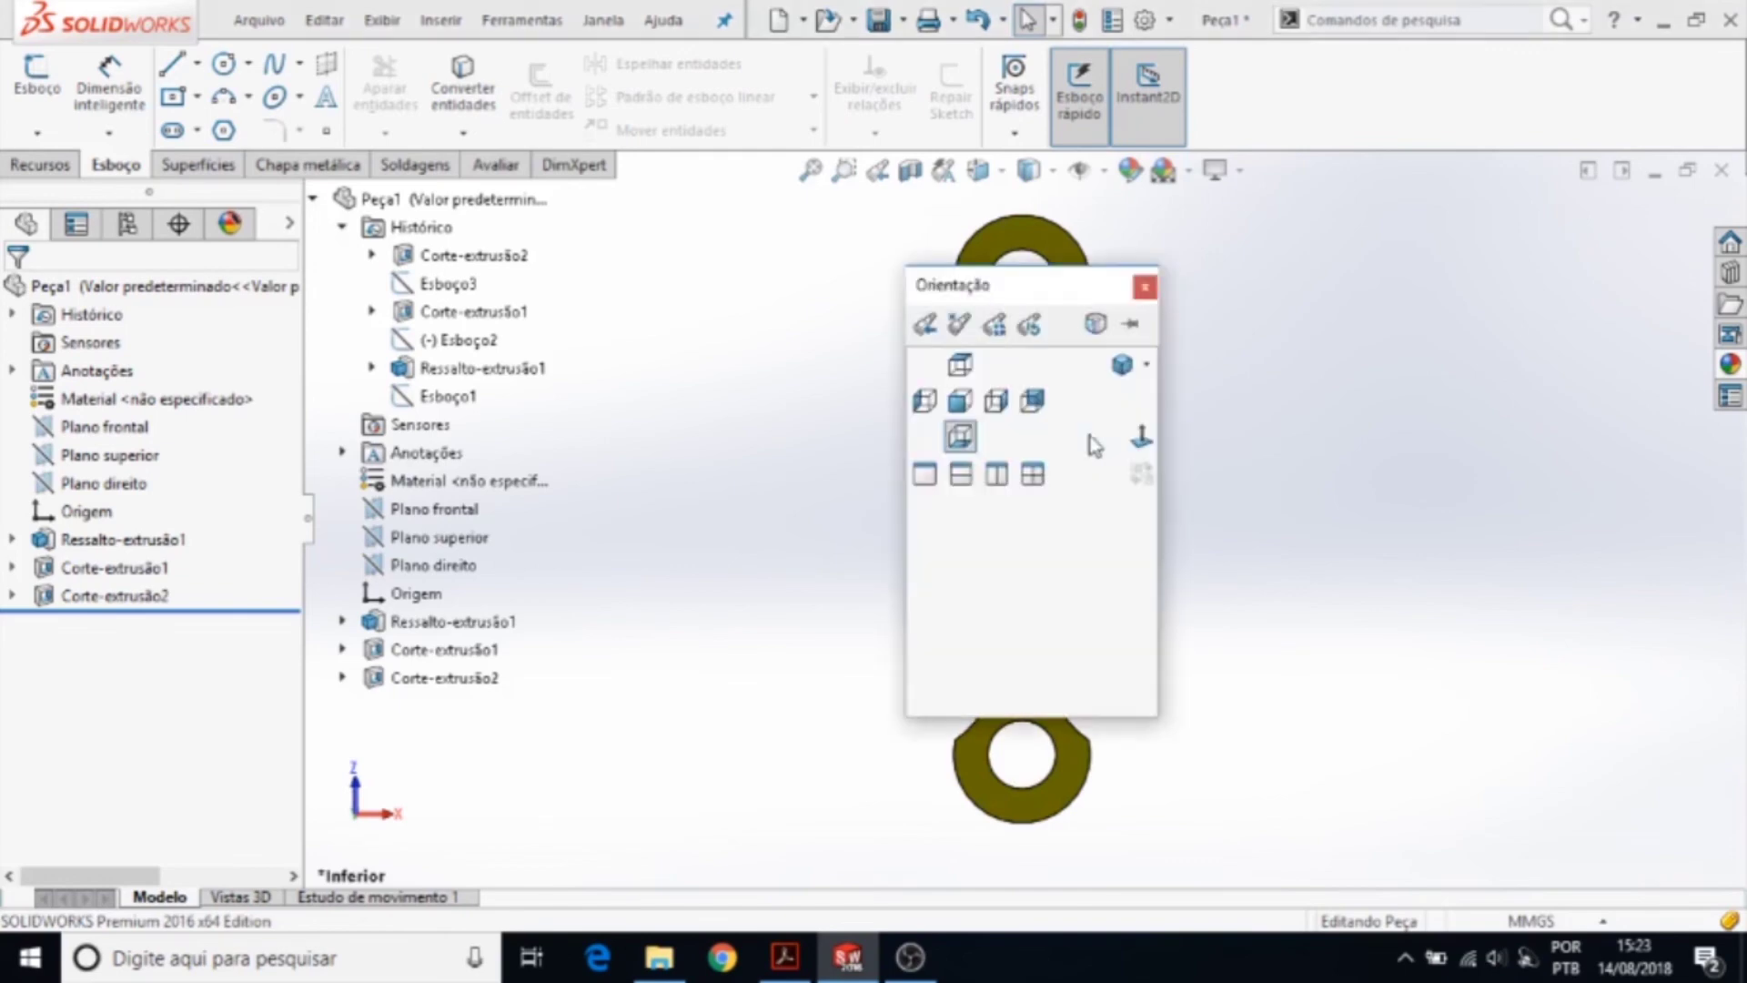
left_click(1005, 411)
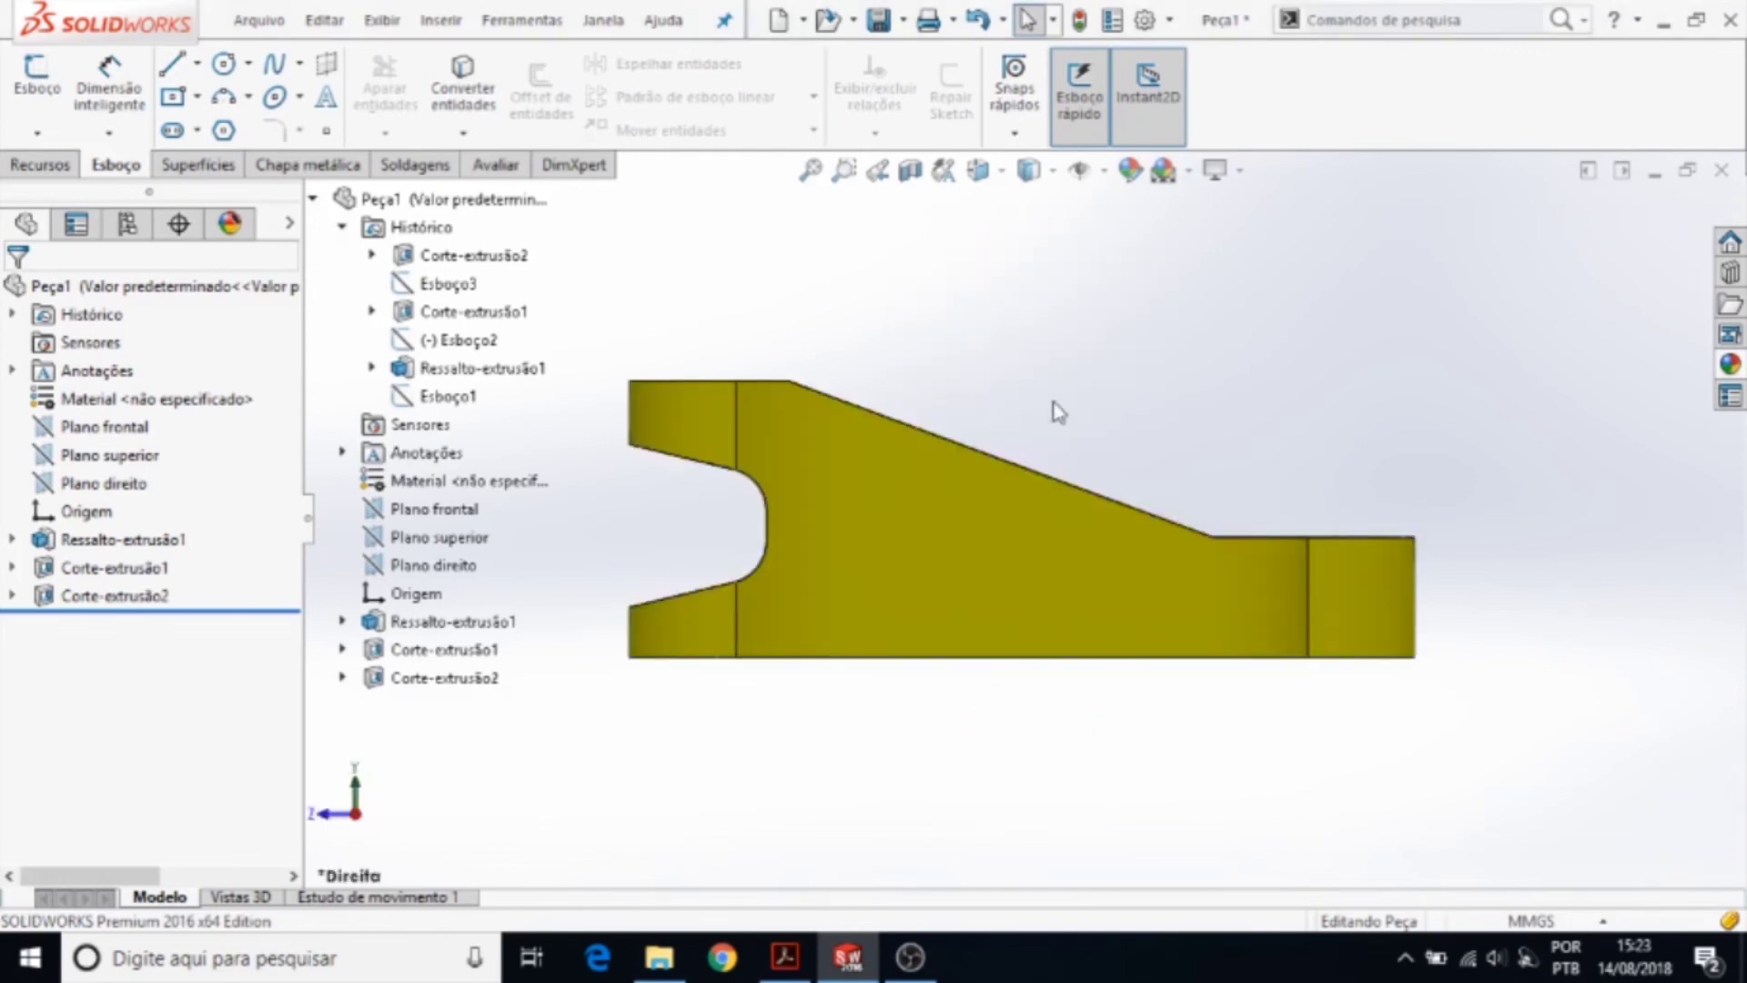
middle_click_drag(1056, 388, 1083, 487)
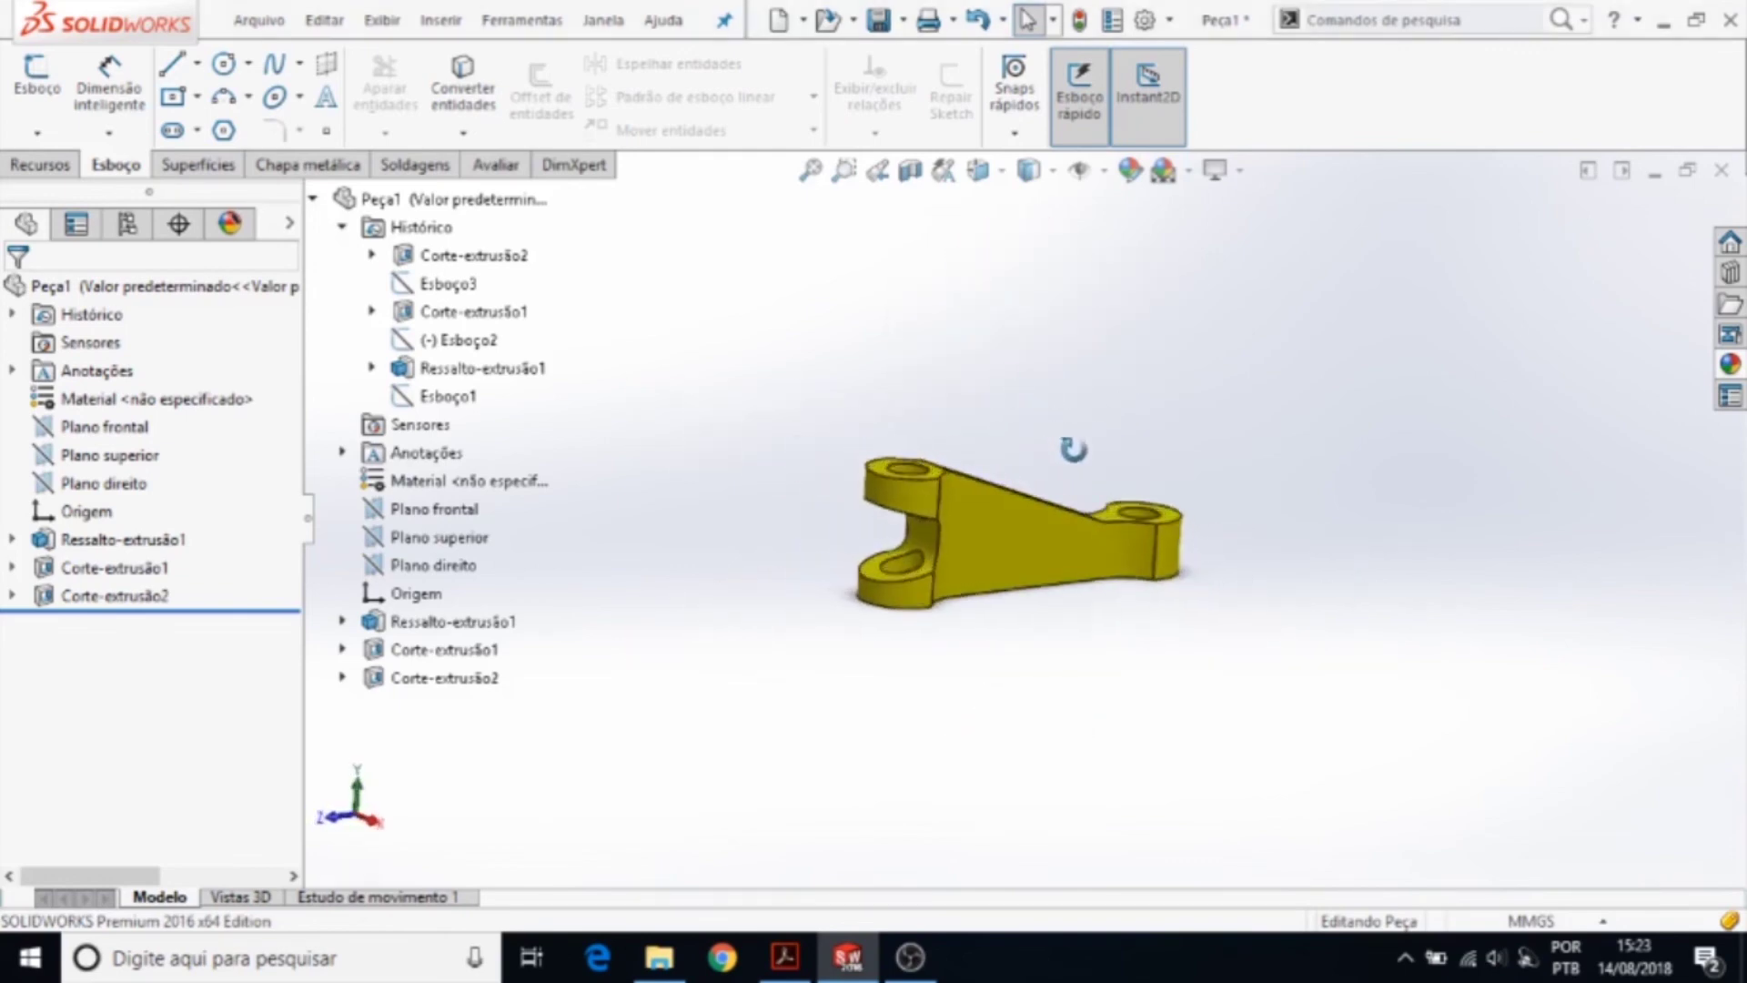
scroll(1065, 424, "up", 3)
mouse_move(1006, 423)
middle_mouse_down()
mouse_move(975, 390)
mouse_move(1022, 461)
mouse_move(977, 439)
middle_mouse_up()
scroll(1028, 501, "down", 2)
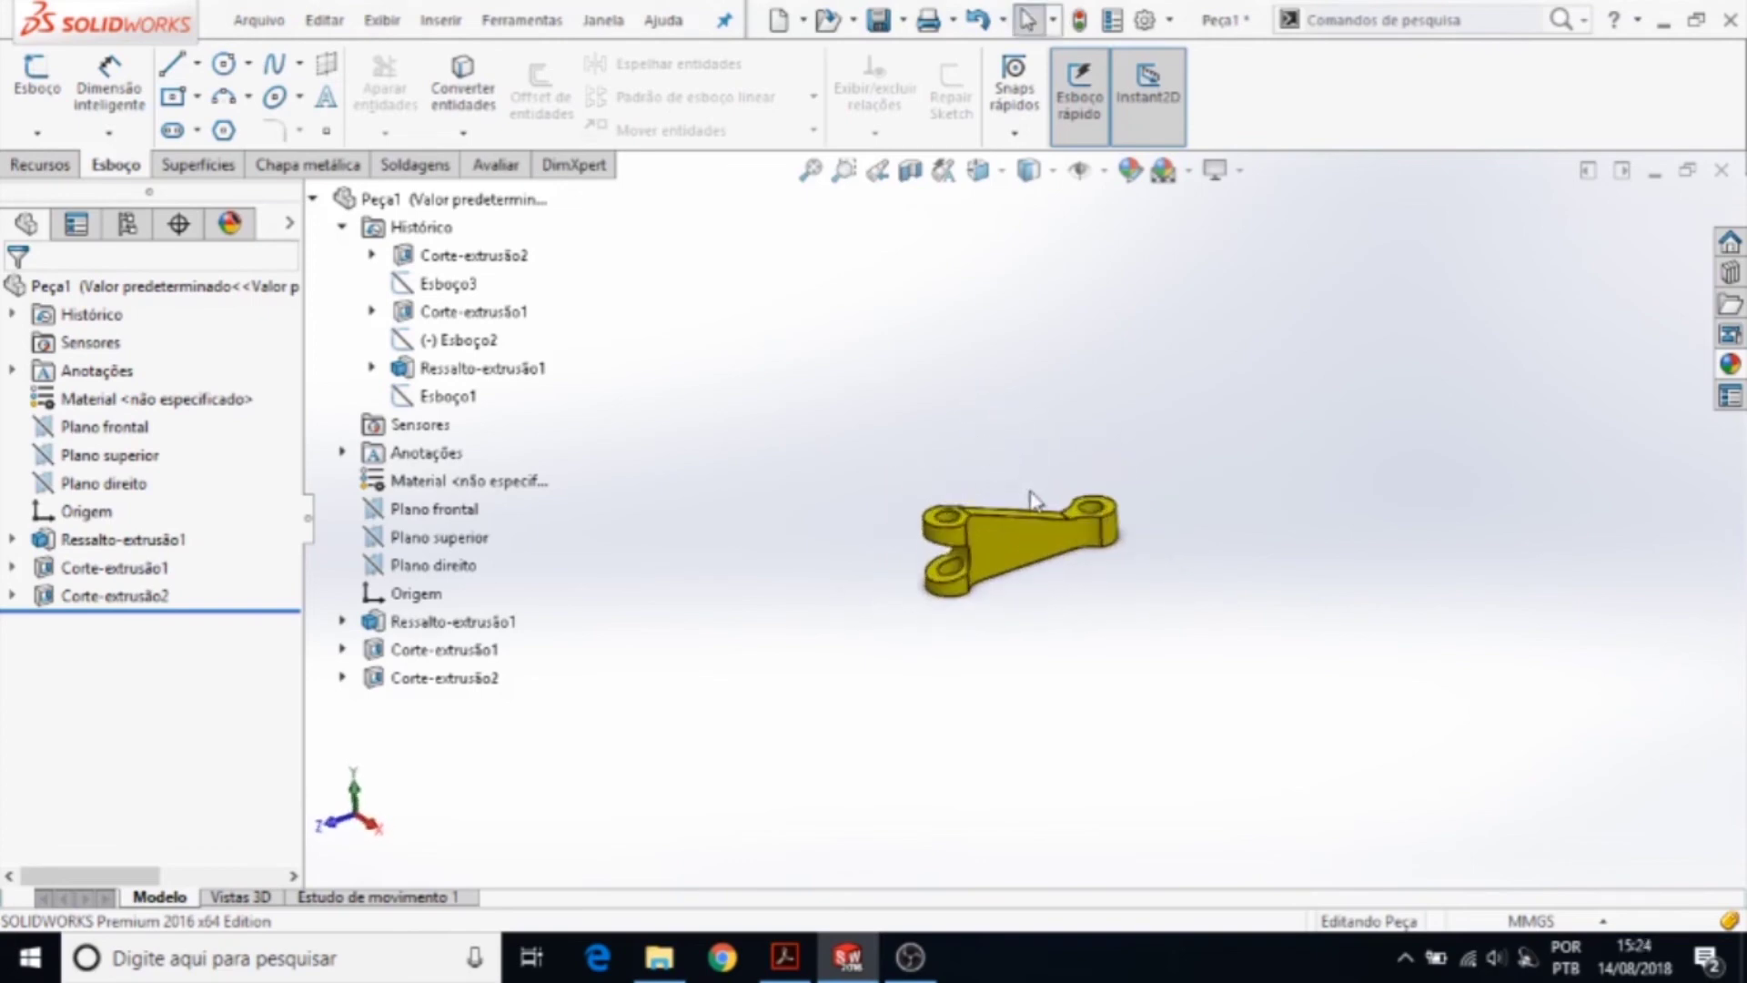
scroll(1034, 500, "down", 2)
scroll(1028, 505, "down", 2)
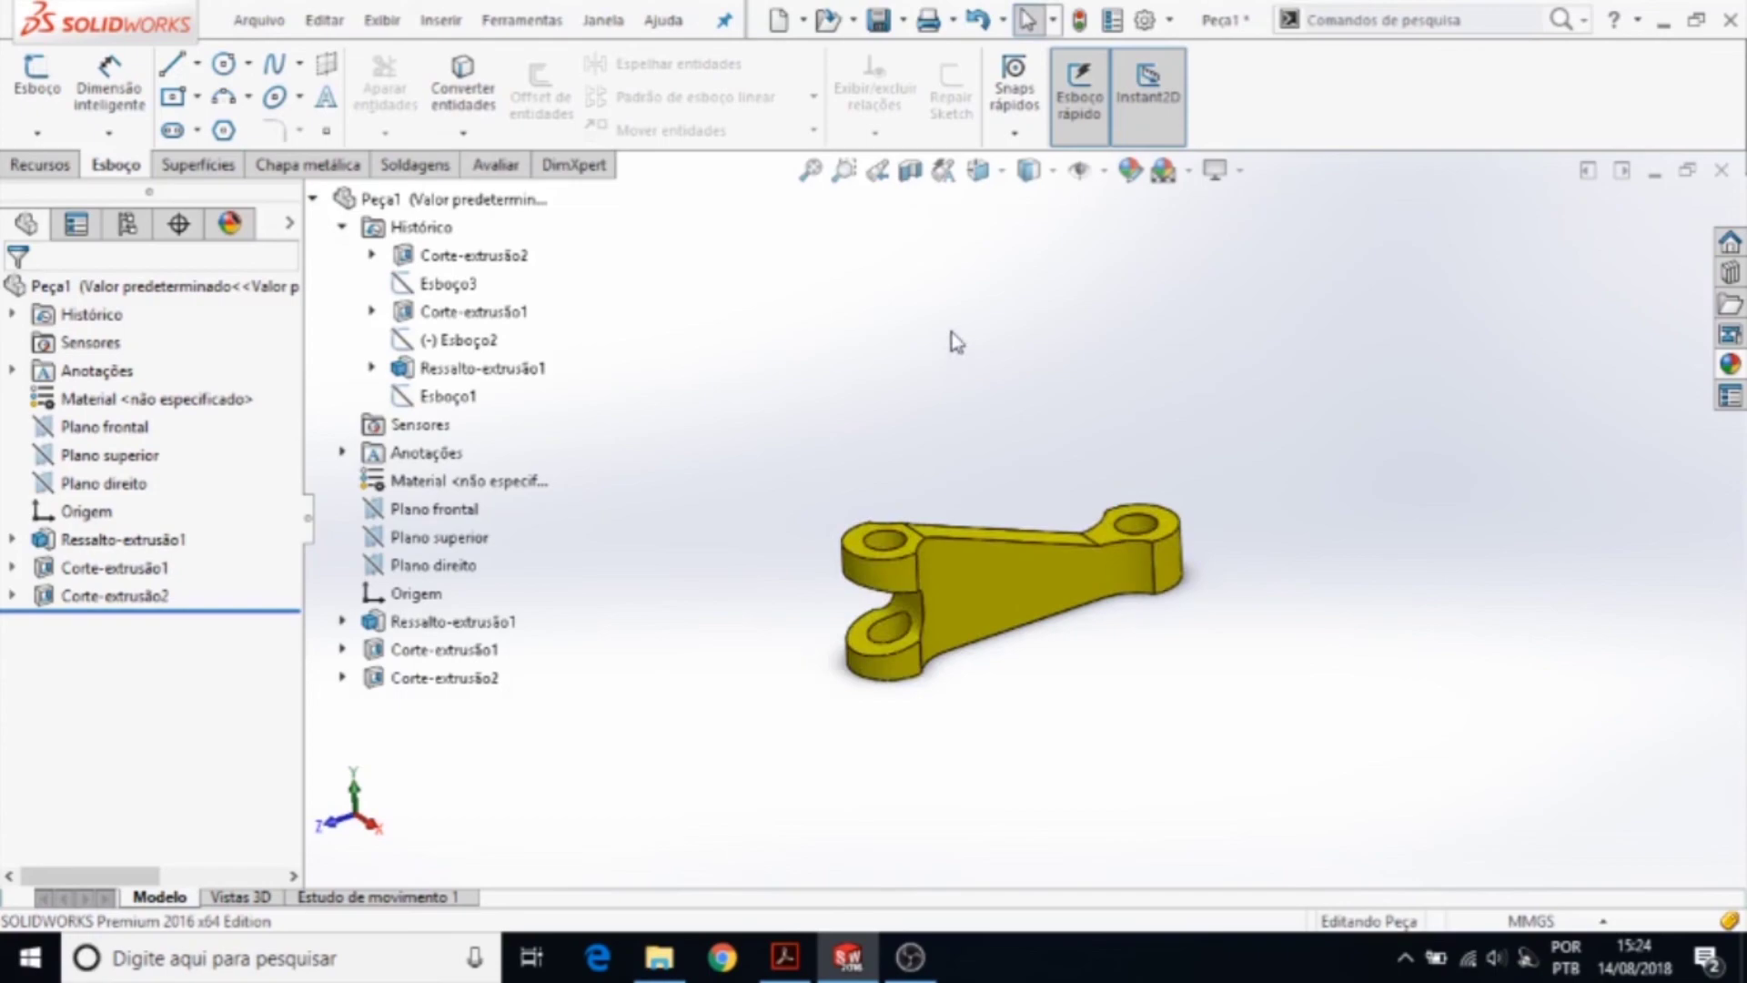